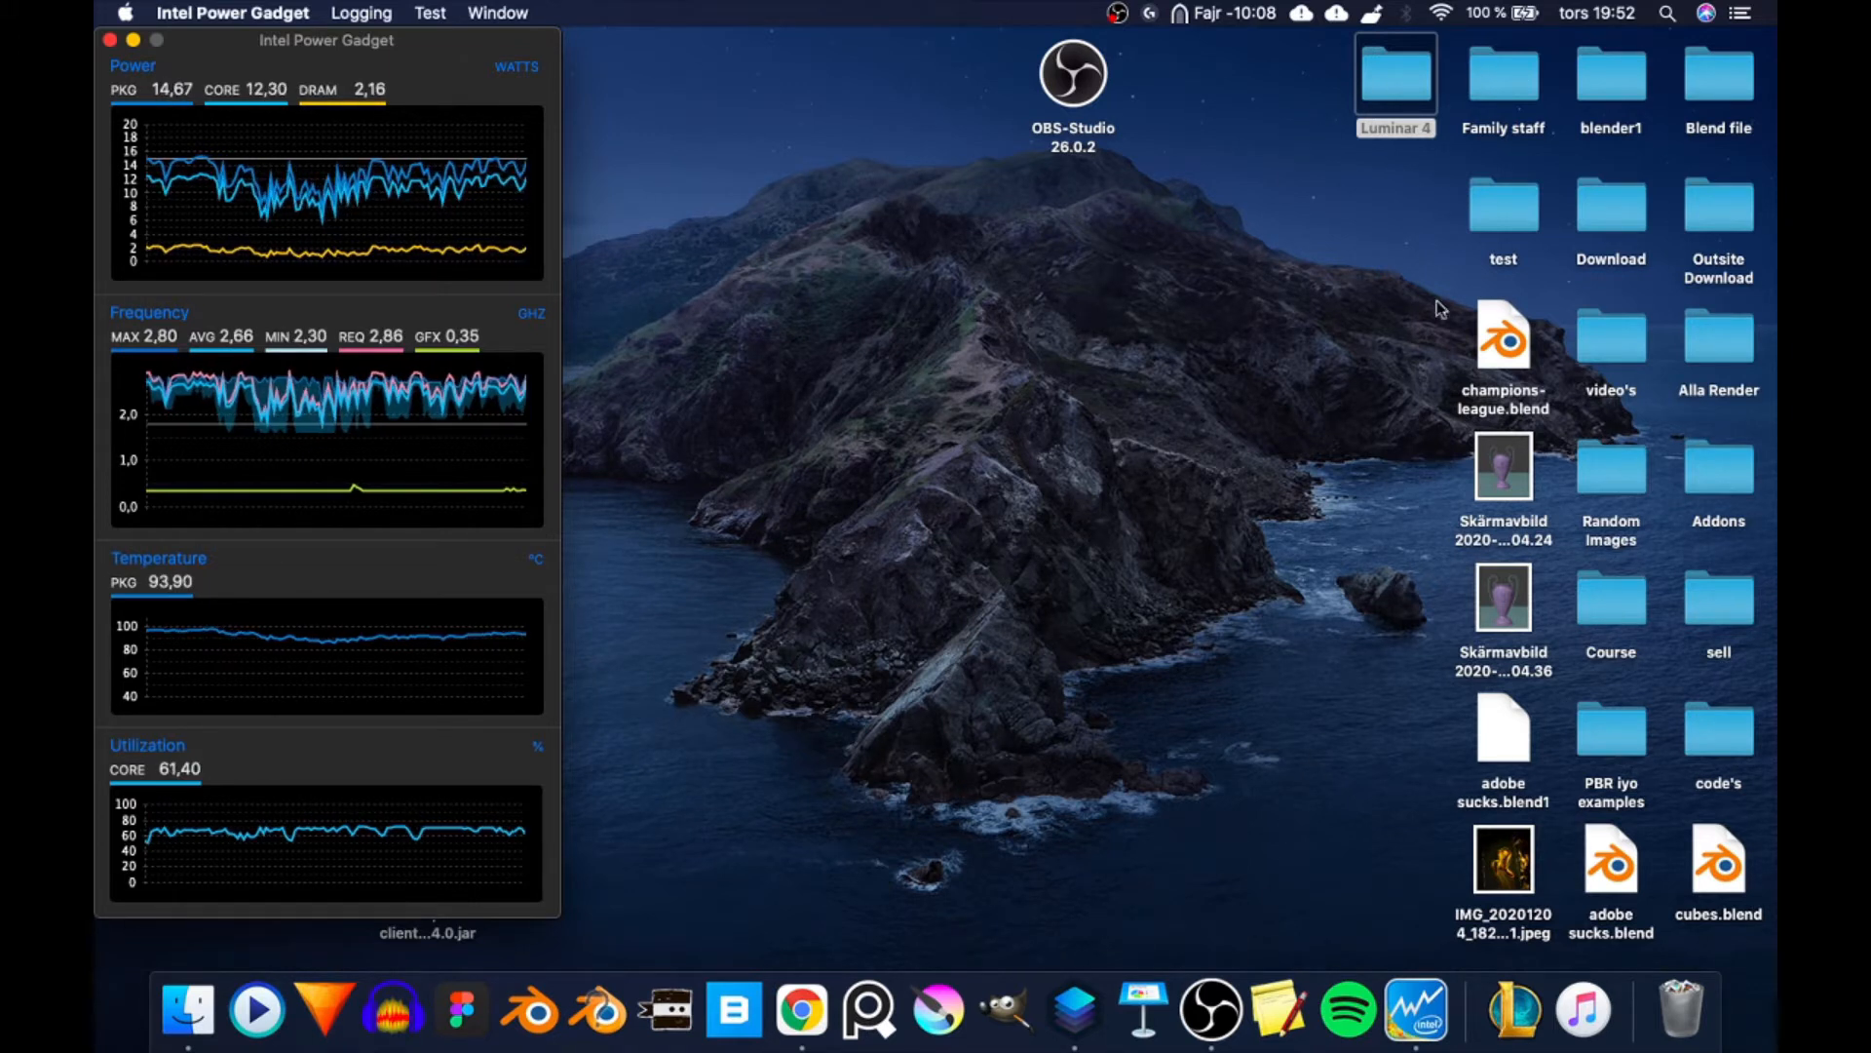
- Open the Luminar 4 folder on the desktop and preview adobe render.png alongside the neighbouring reference image
{"action": "double_click", "coordinate": [1407, 86]}
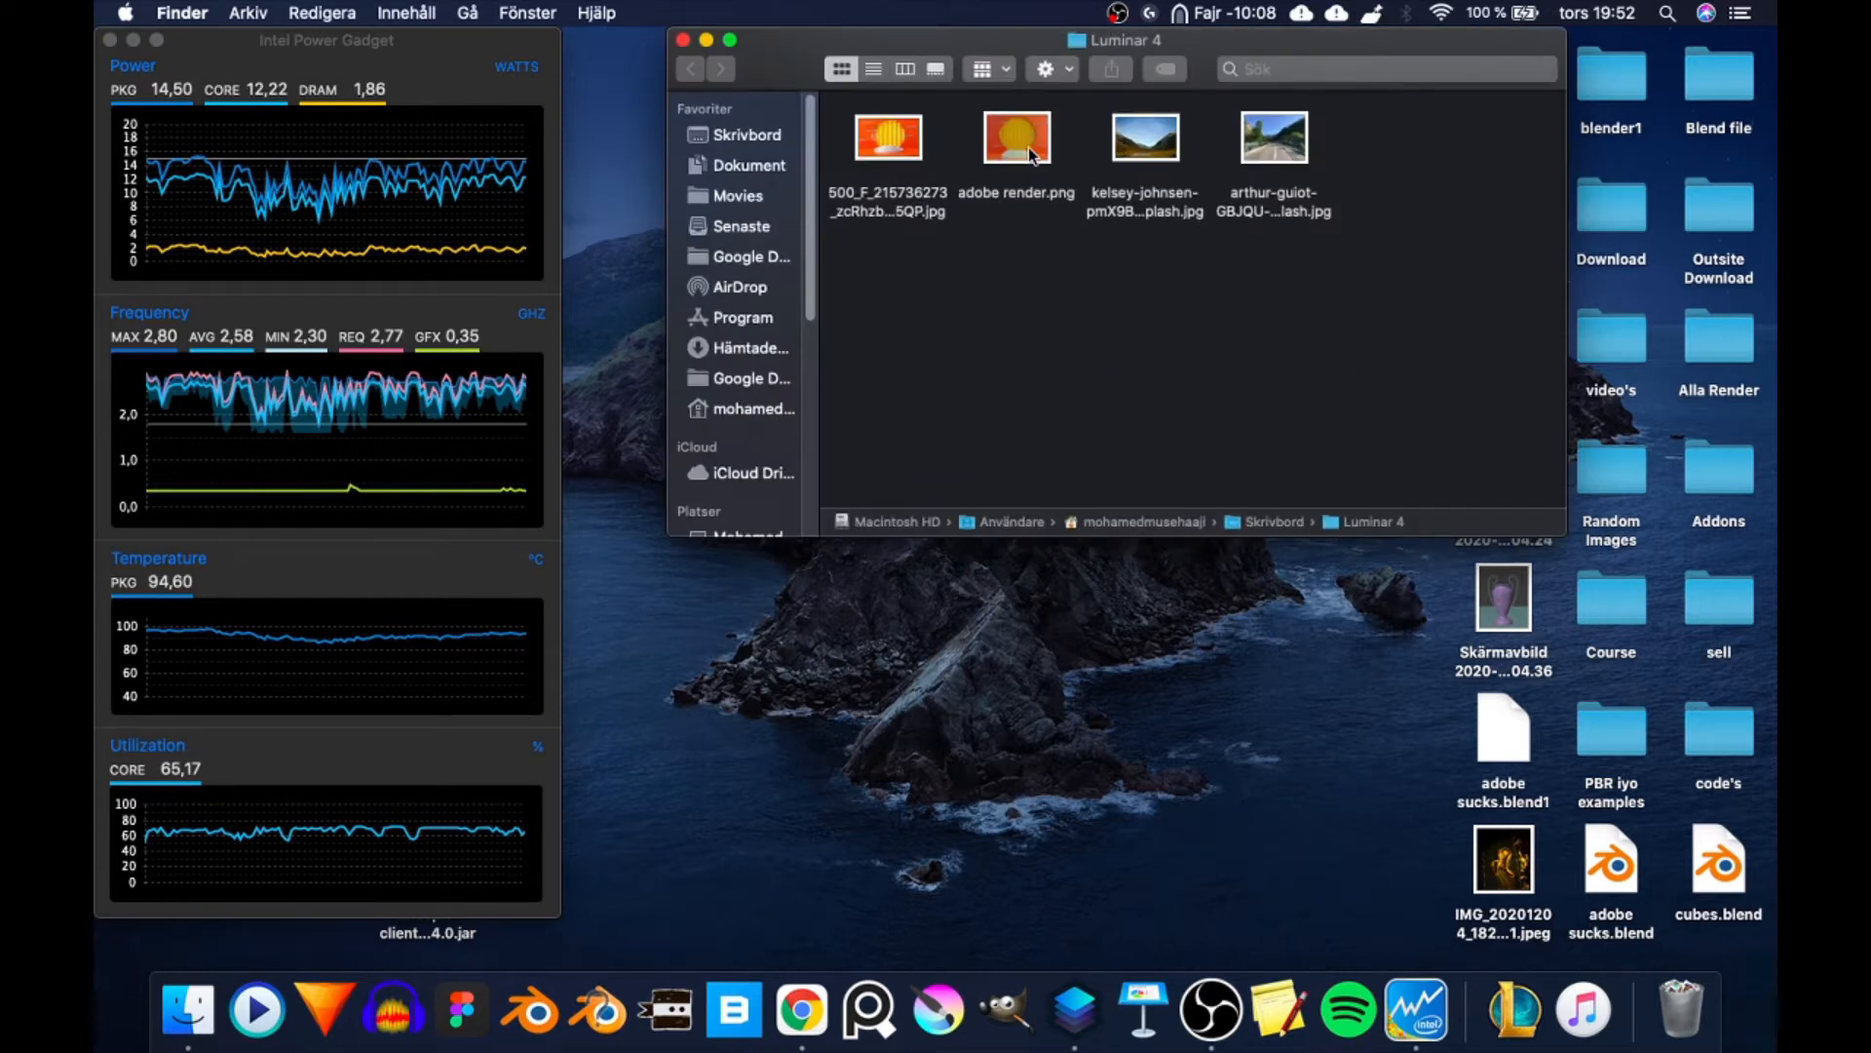
{"action": "left_click", "coordinate": [1027, 149]}
{"action": "key", "text": "space"}
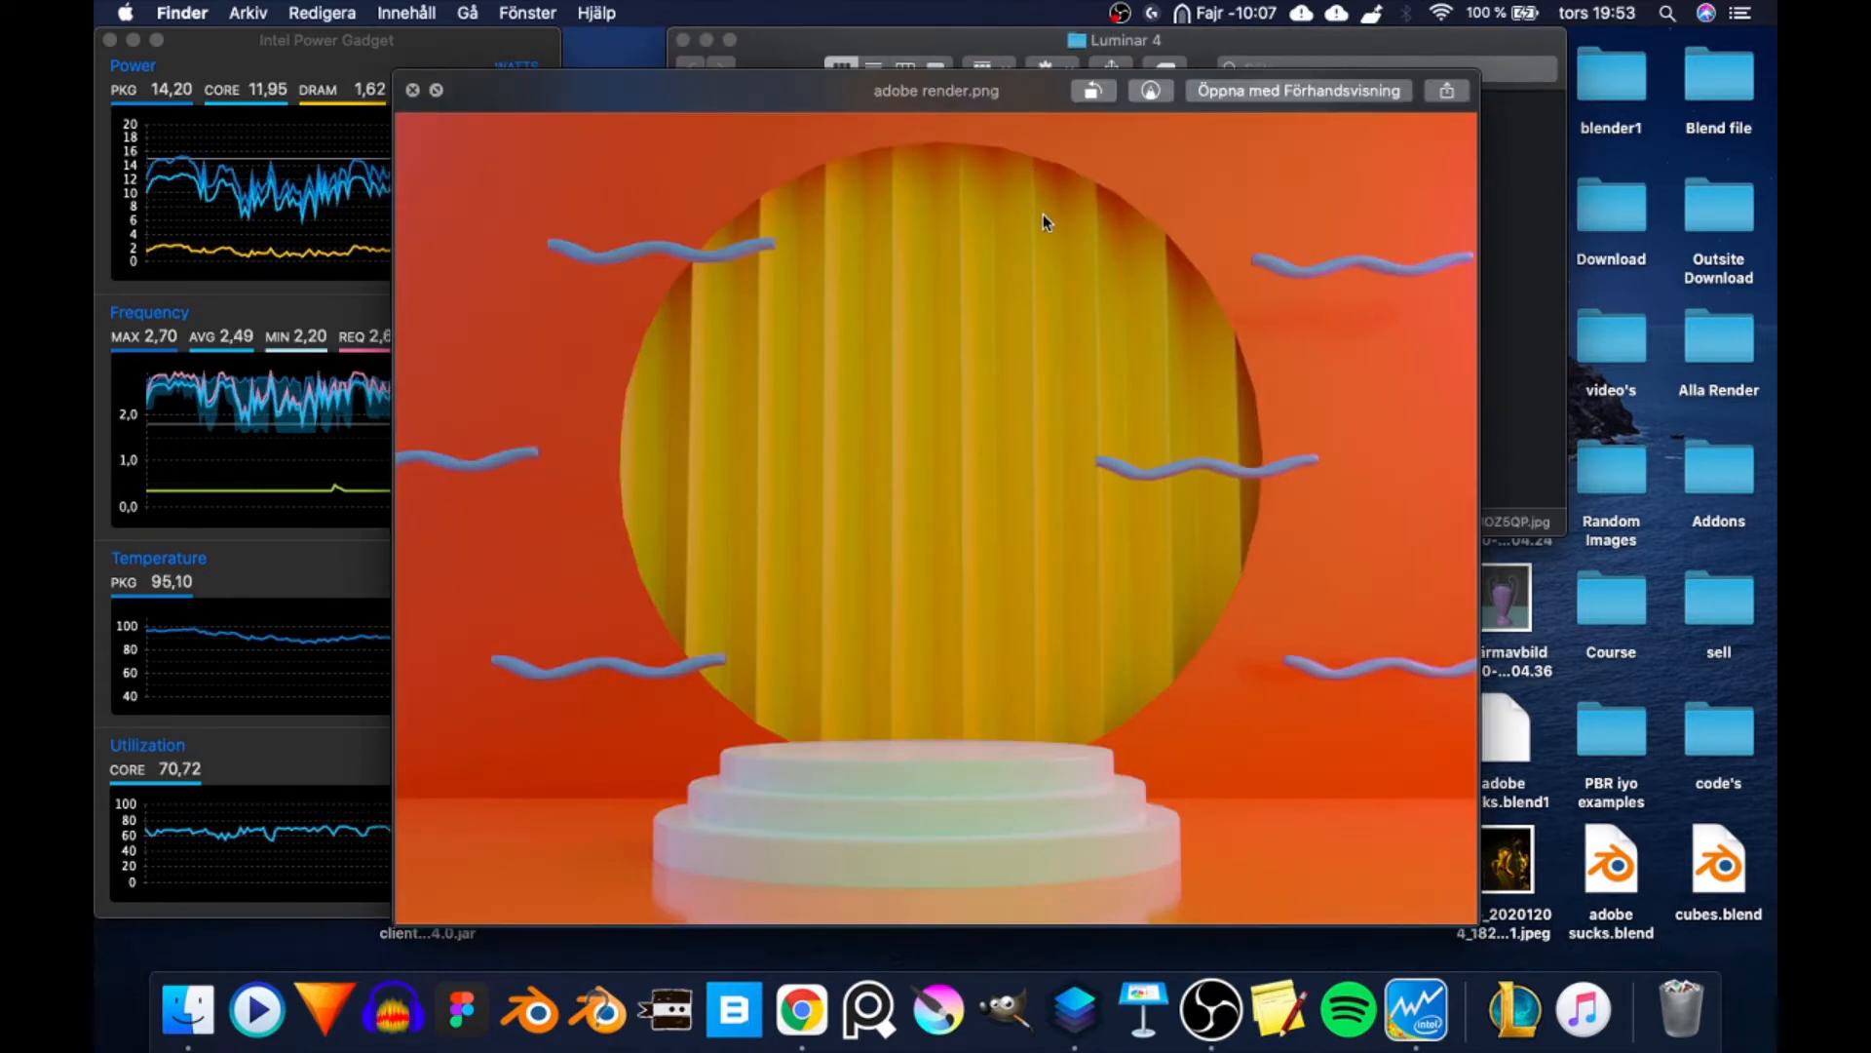
{"action": "key", "text": "Left"}
{"action": "key", "text": "Right"}
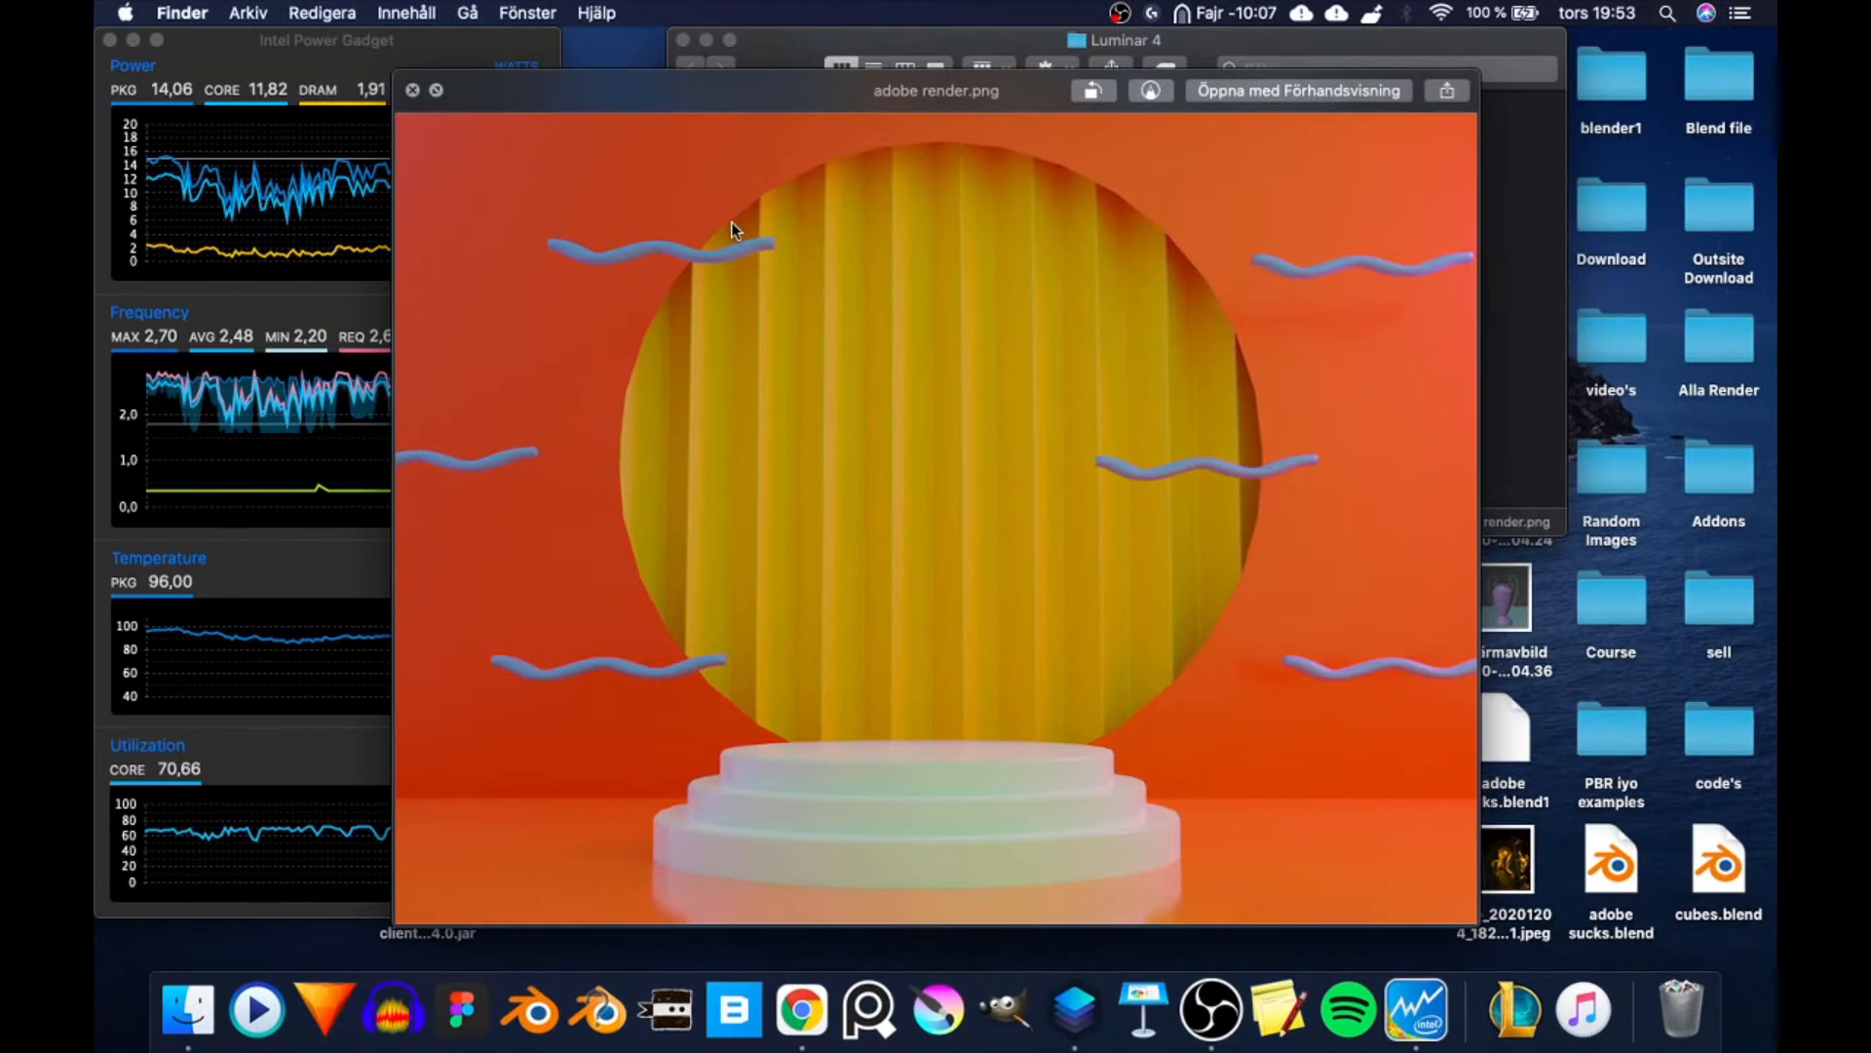
{"action": "key", "text": "space"}
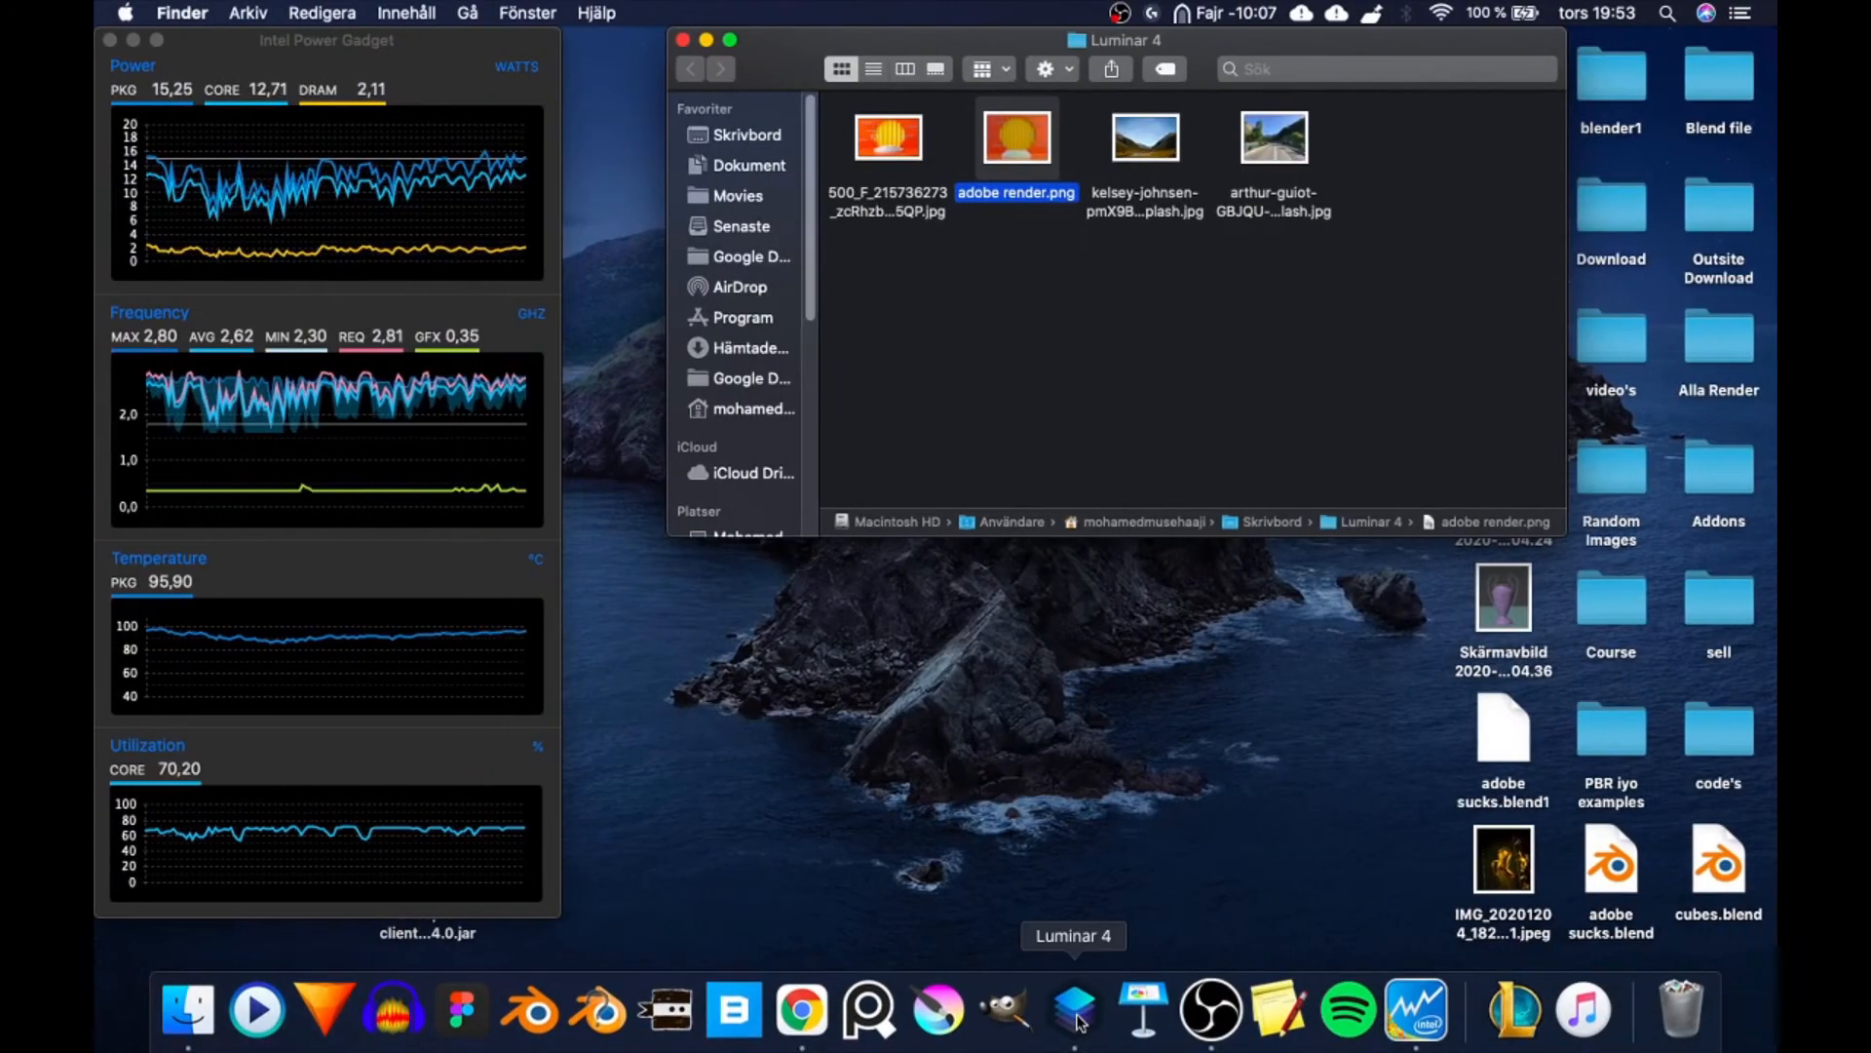
- Switch to Luminar 4 and check its version information
{"action": "left_click", "coordinate": [1076, 1023]}
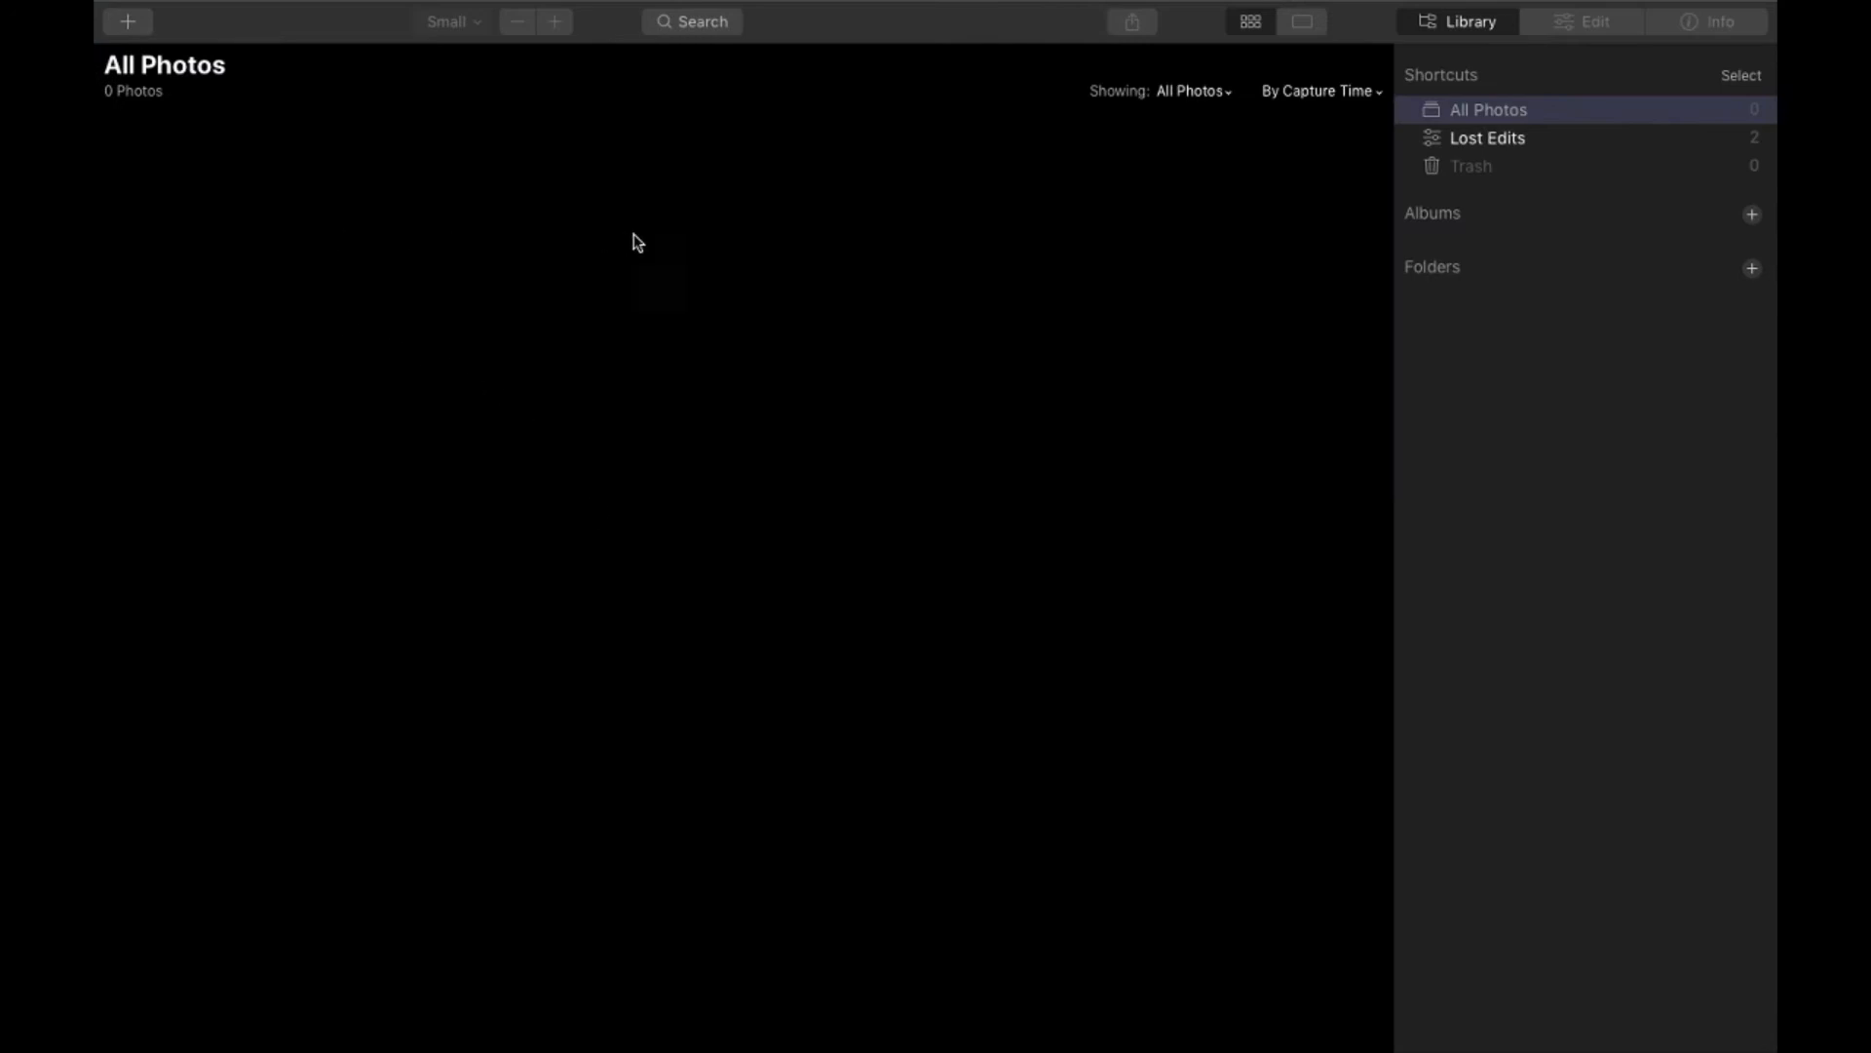
{"action": "mouse_move", "coordinate": [834, 4]}
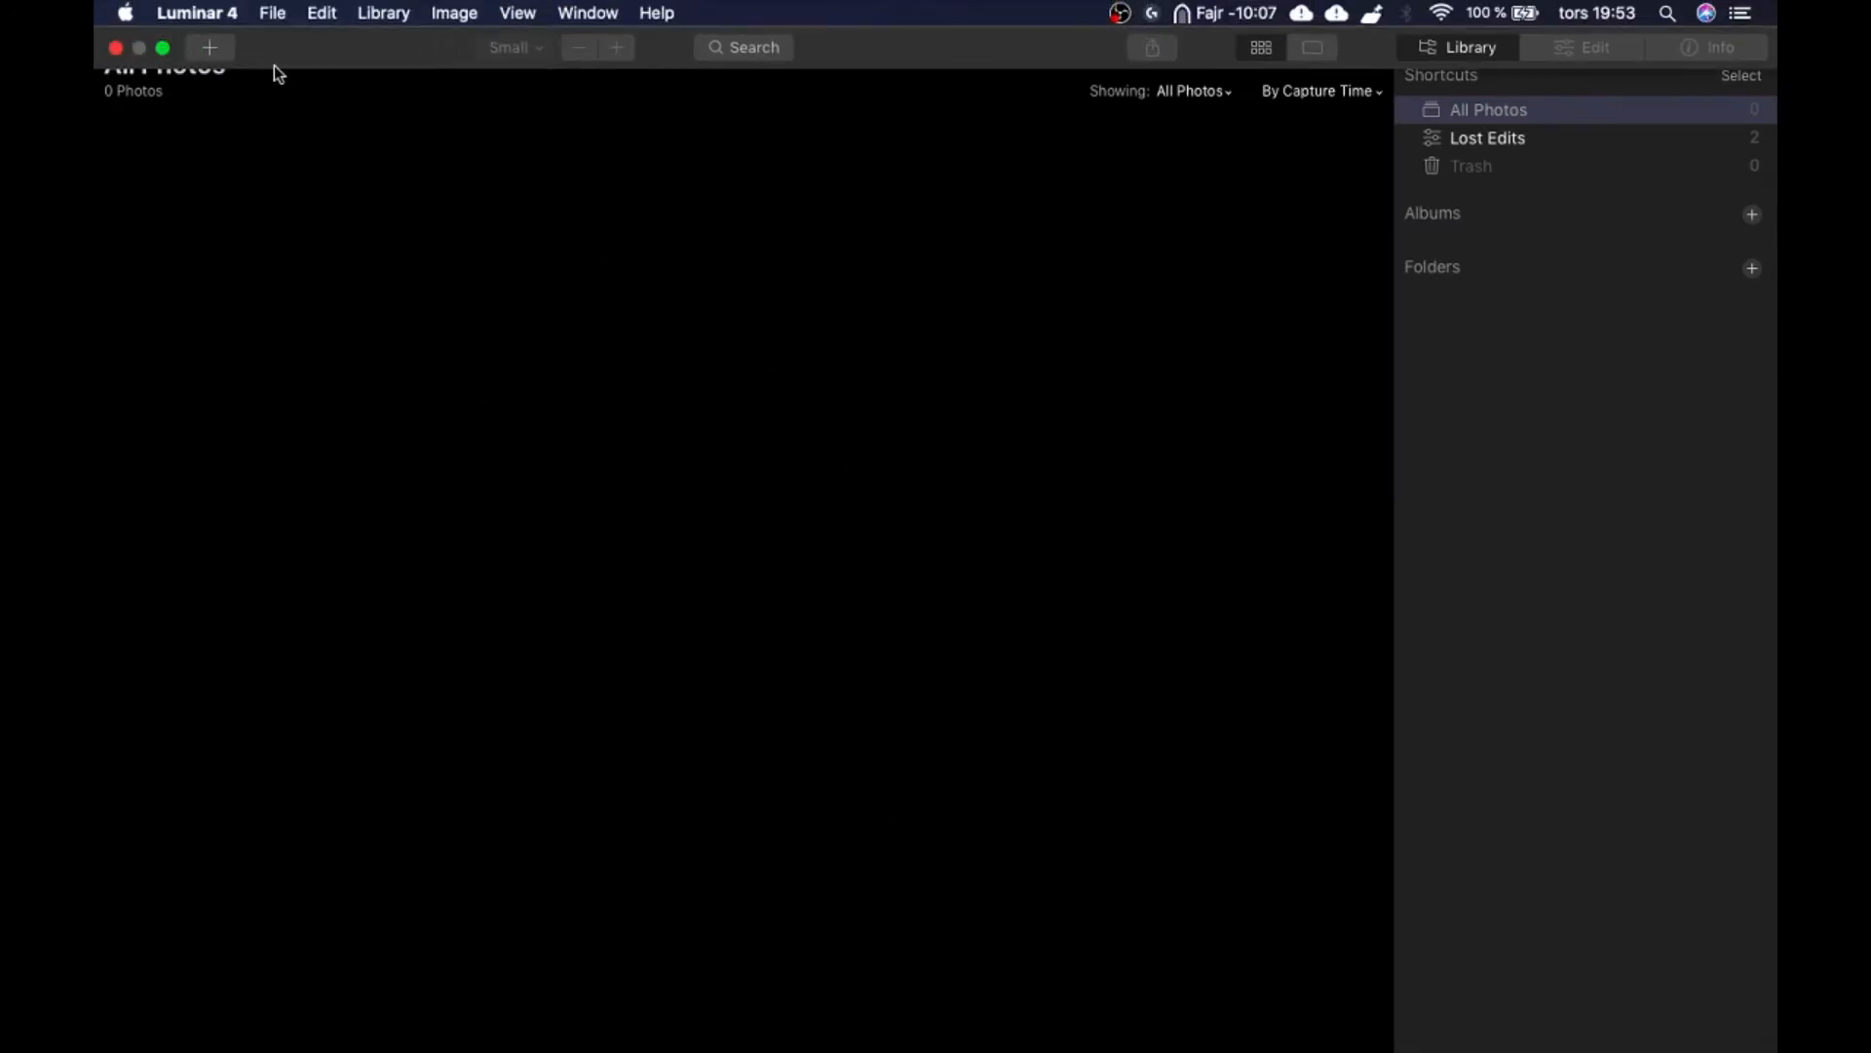
{"action": "left_click", "coordinate": [197, 13]}
{"action": "left_click", "coordinate": [214, 50]}
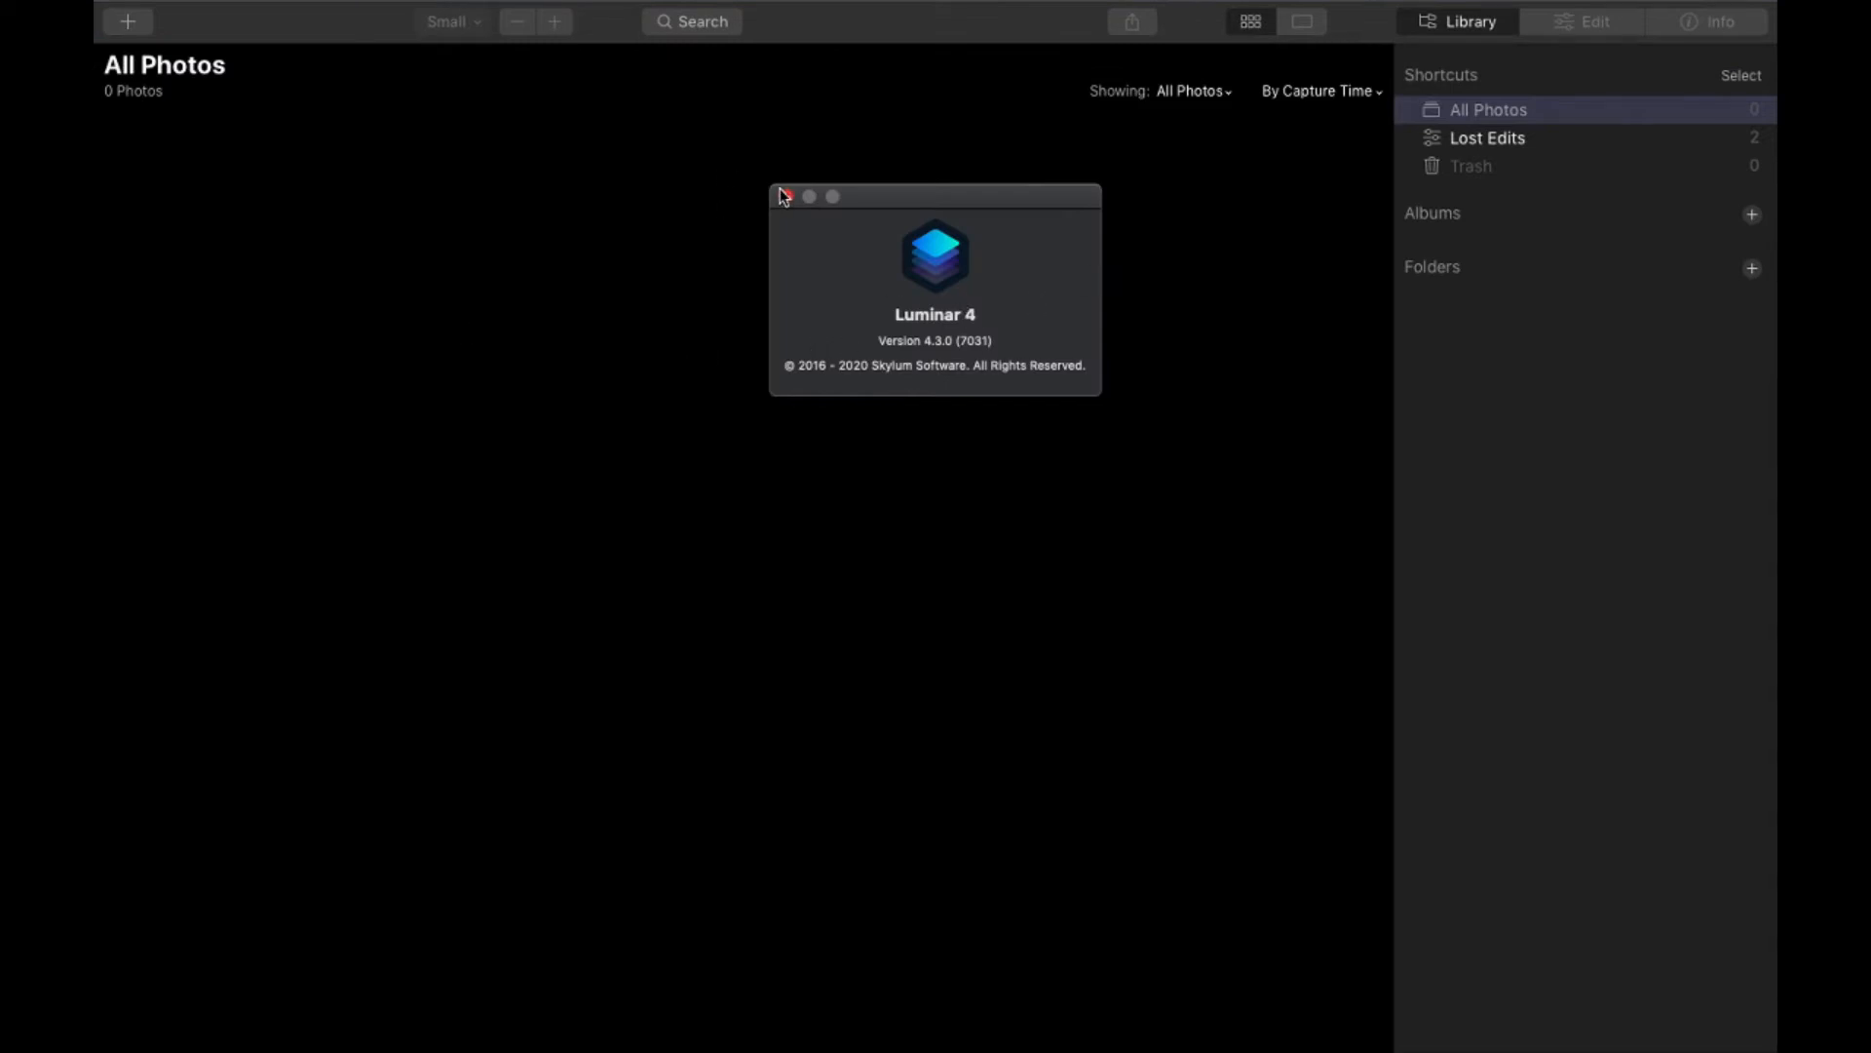
{"action": "left_click", "coordinate": [787, 198]}
- Return to the Finder folder and preview the mountain valley and village road photos
{"action": "key", "text": "ctrl+Left"}
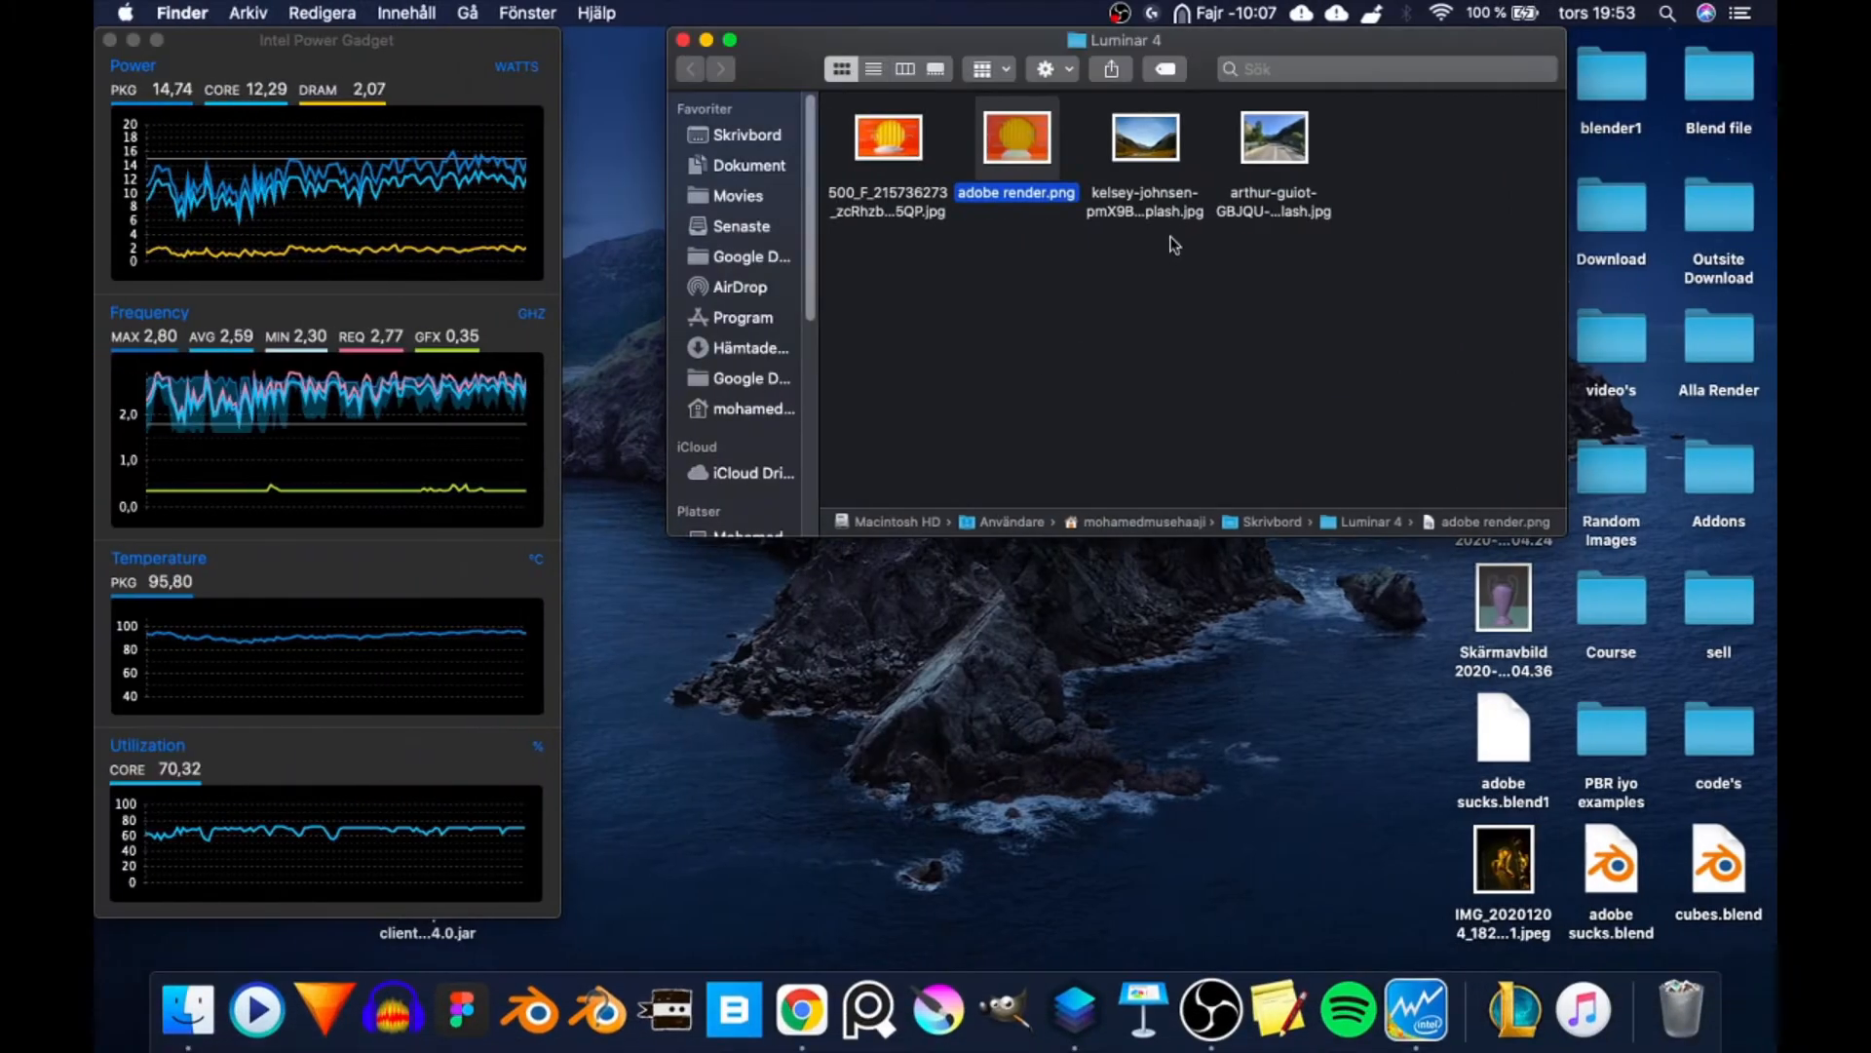
{"action": "left_click", "coordinate": [1173, 236]}
{"action": "left_click", "coordinate": [1156, 141]}
{"action": "key", "text": "space"}
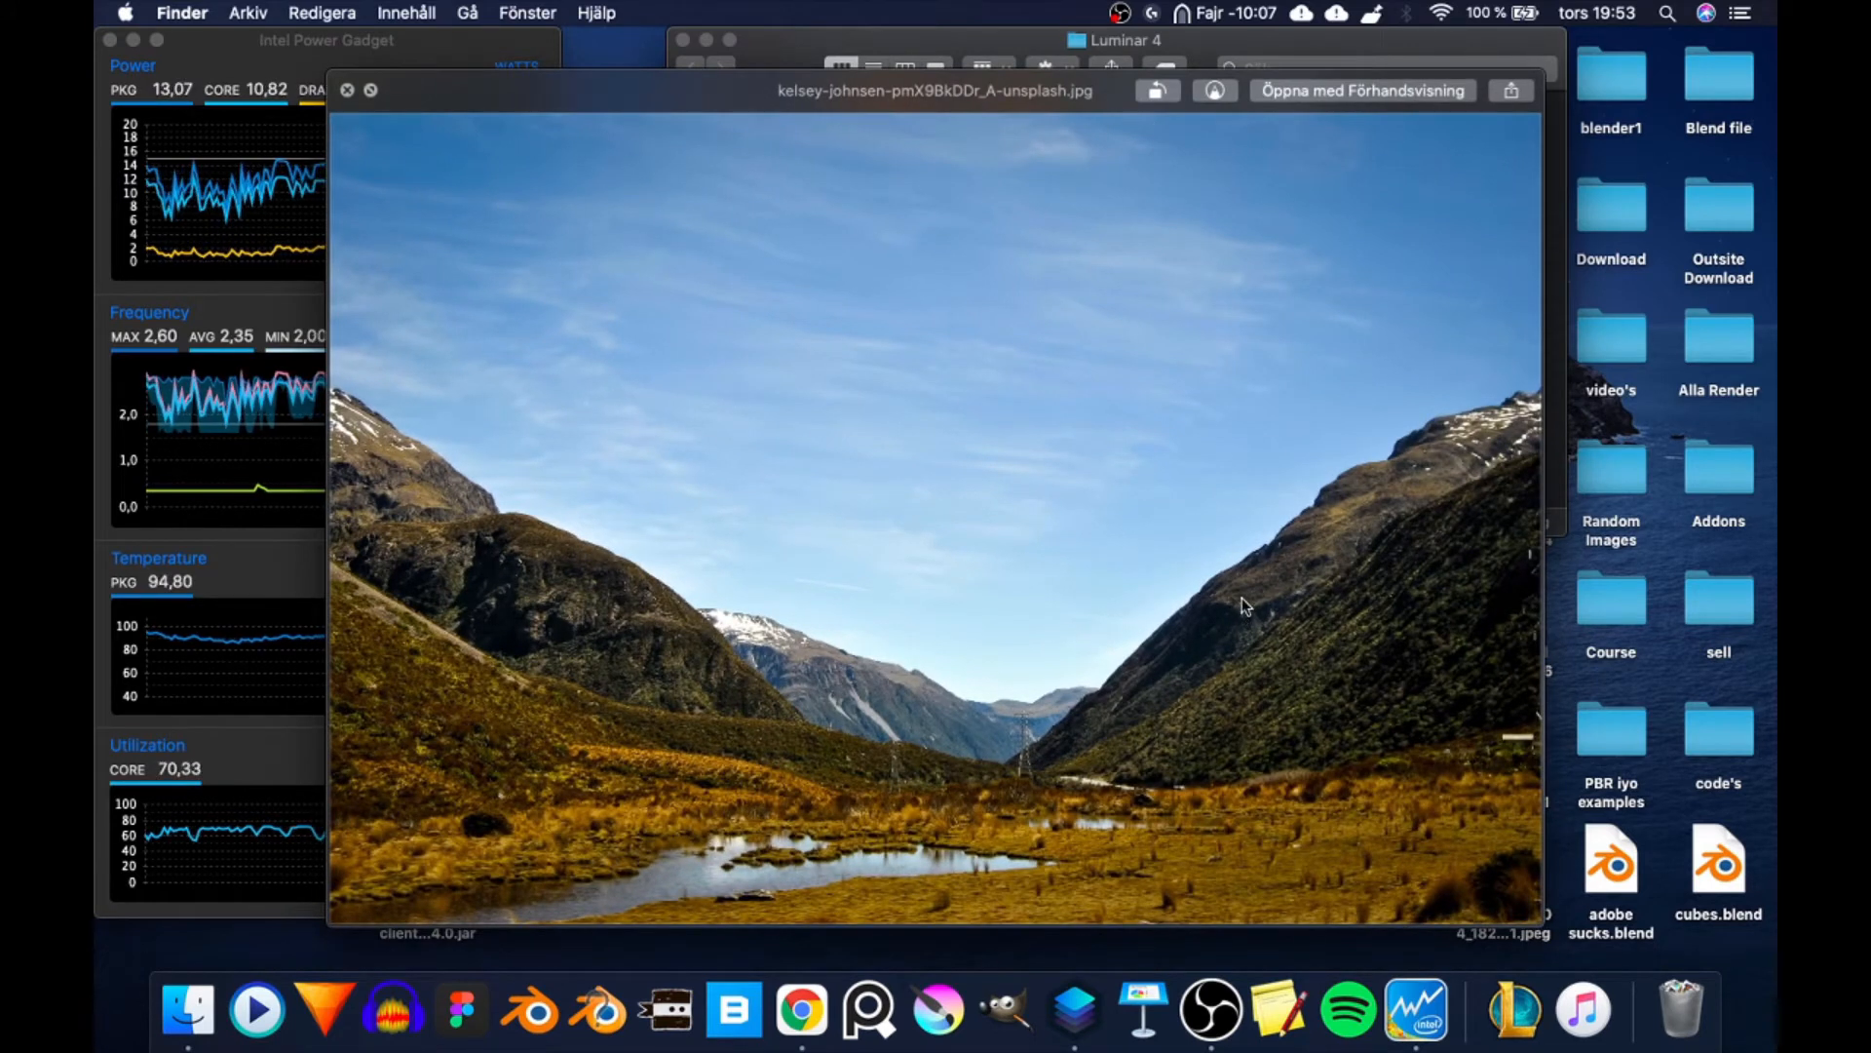
{"action": "key", "text": "Right"}
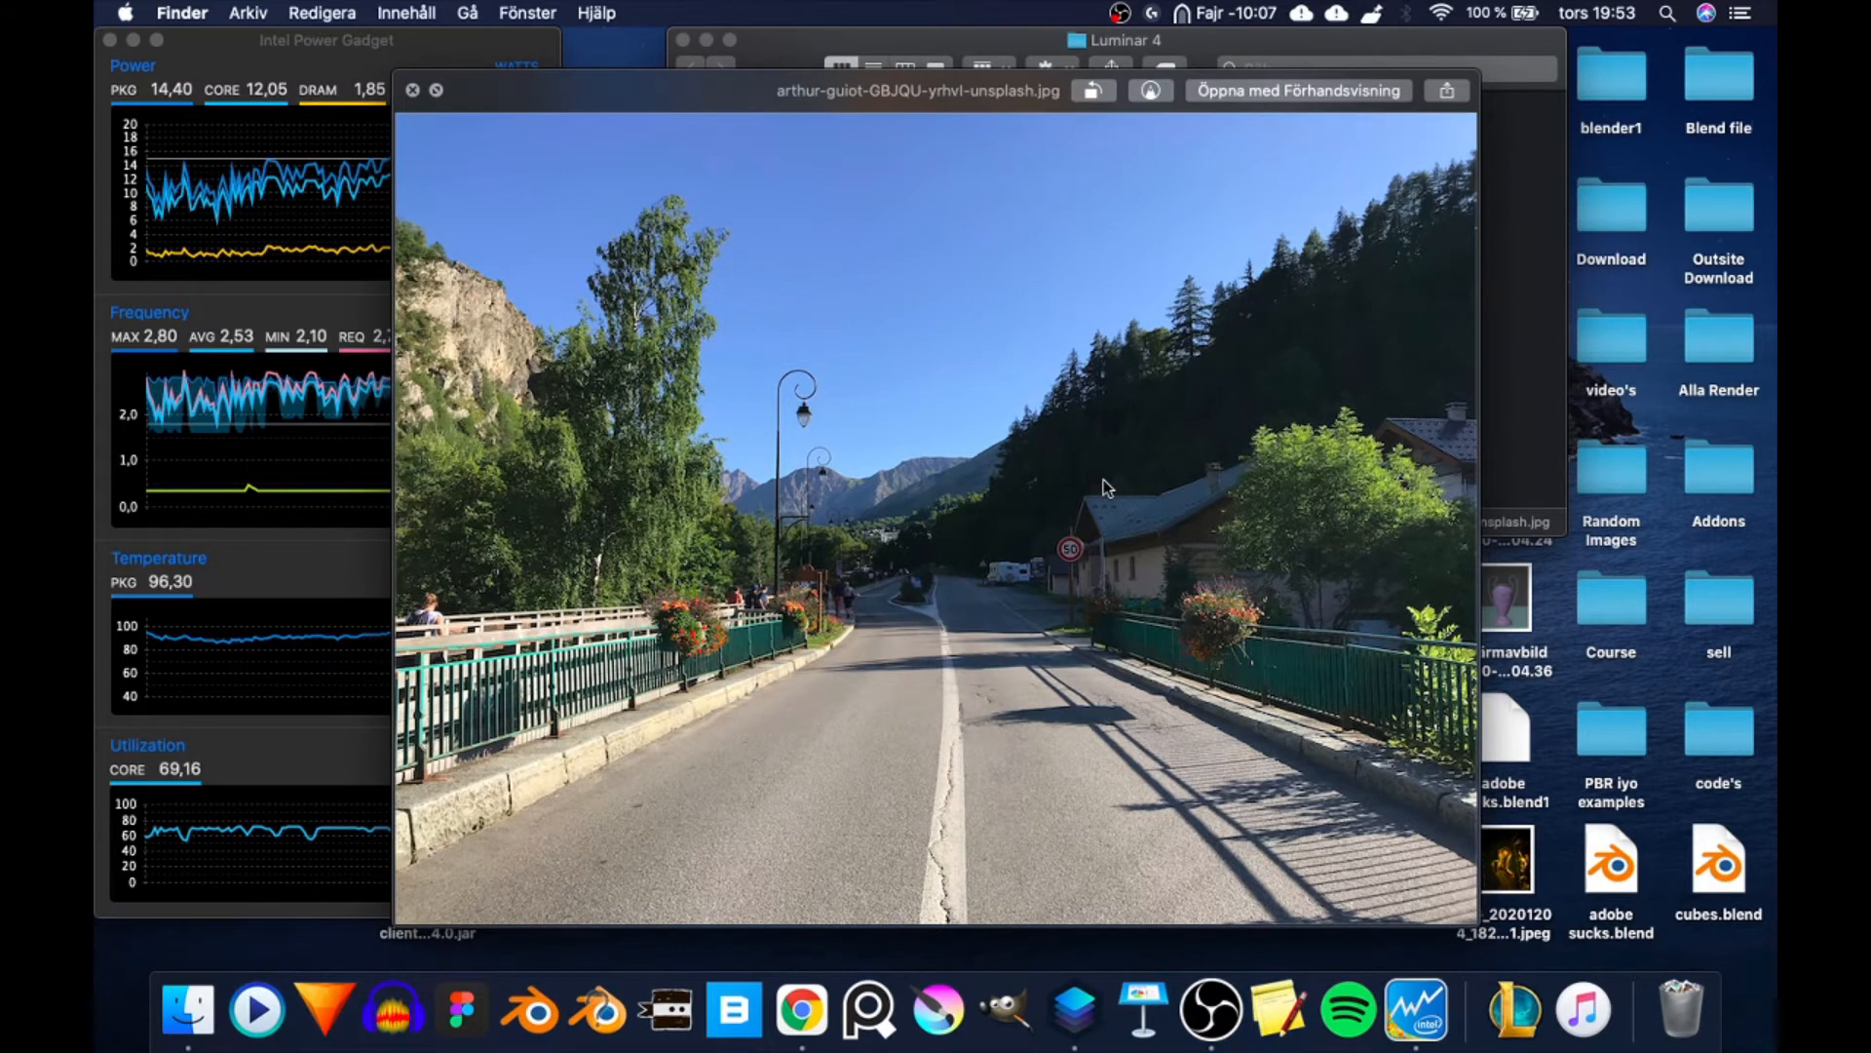
{"action": "key", "text": "space"}
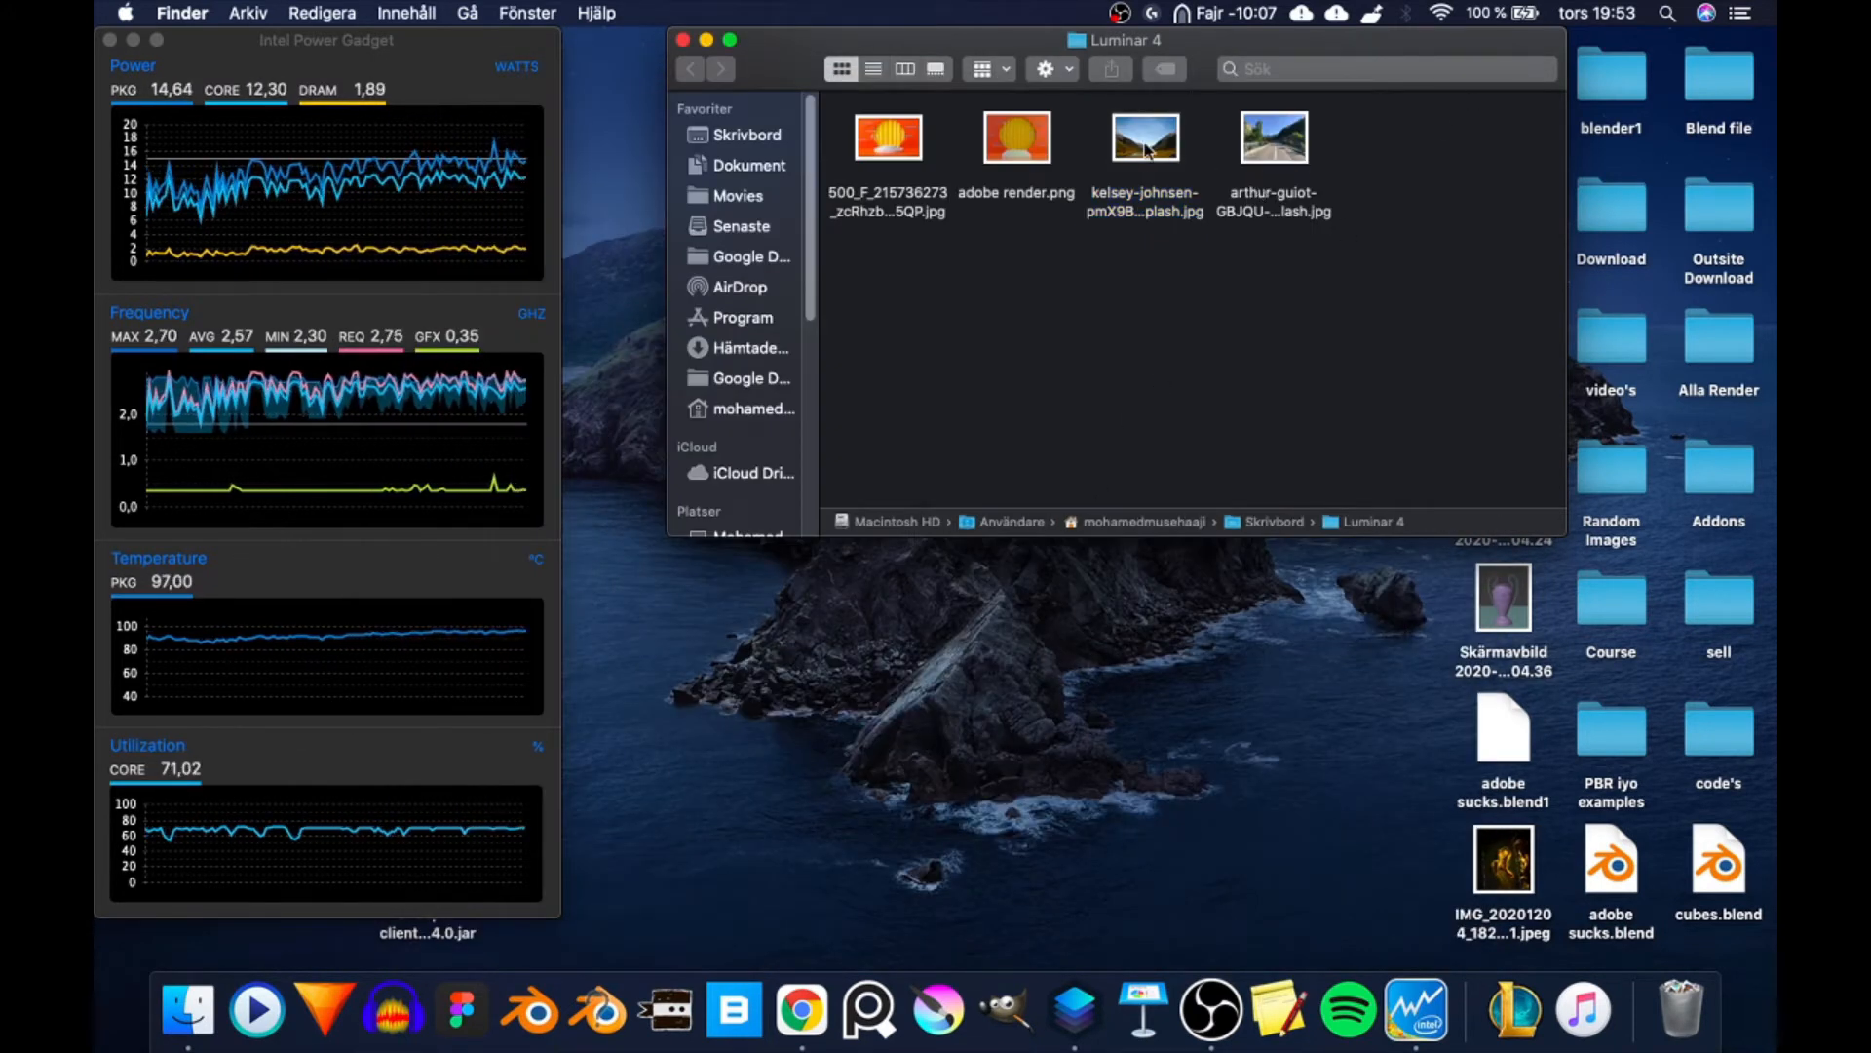
- Load the mountain valley photo from the Finder folder into Luminar 4 for editing
{"action": "left_click", "coordinate": [1075, 1009]}
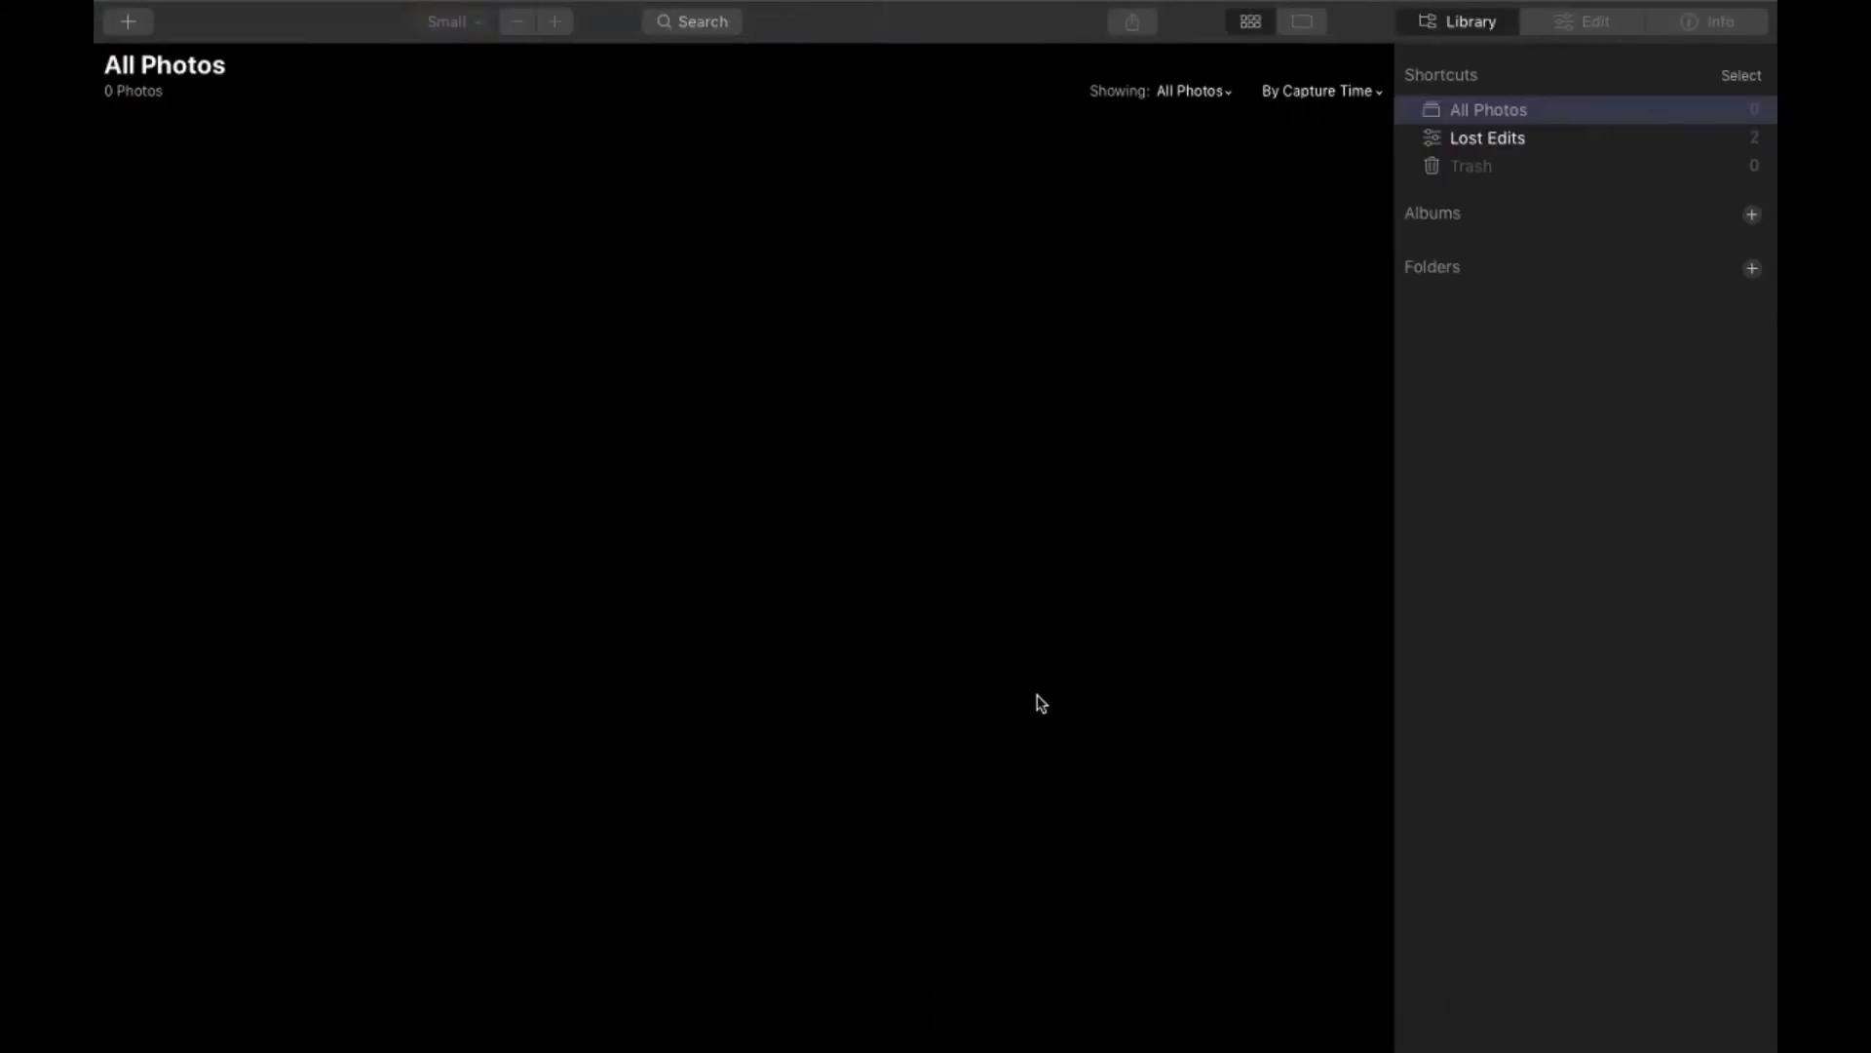
{"action": "key", "text": "ctrl+Left"}
{"action": "left_click_drag", "start_coordinate": [1164, 143], "coordinate": [945, 464]}
{"action": "key", "text": "ctrl+Right"}
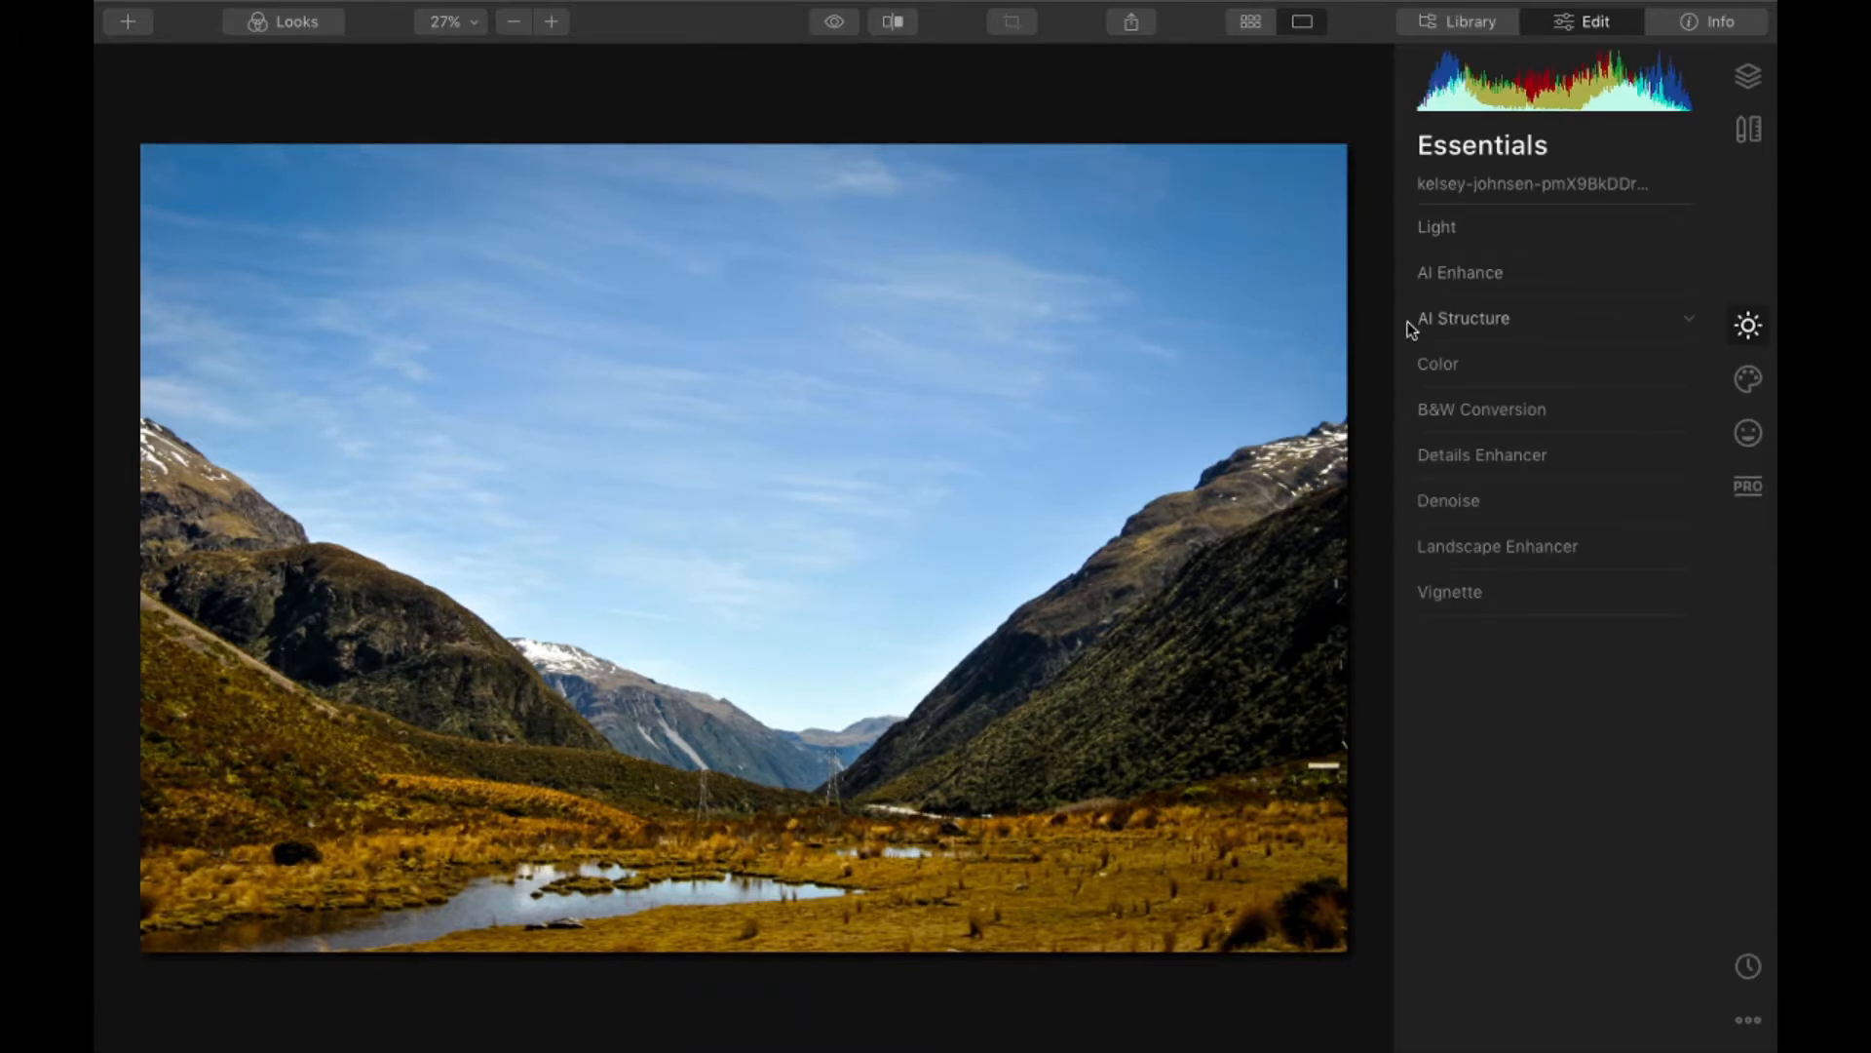
- Try a Light temperature of 1 on the valley photo and reset the Light adjustments
{"action": "left_click", "coordinate": [1466, 237]}
{"action": "mouse_move", "coordinate": [1557, 316]}
{"action": "left_mouse_down"}
{"action": "mouse_move", "coordinate": [1499, 321]}
{"action": "mouse_move", "coordinate": [1560, 318]}
{"action": "left_mouse_up"}
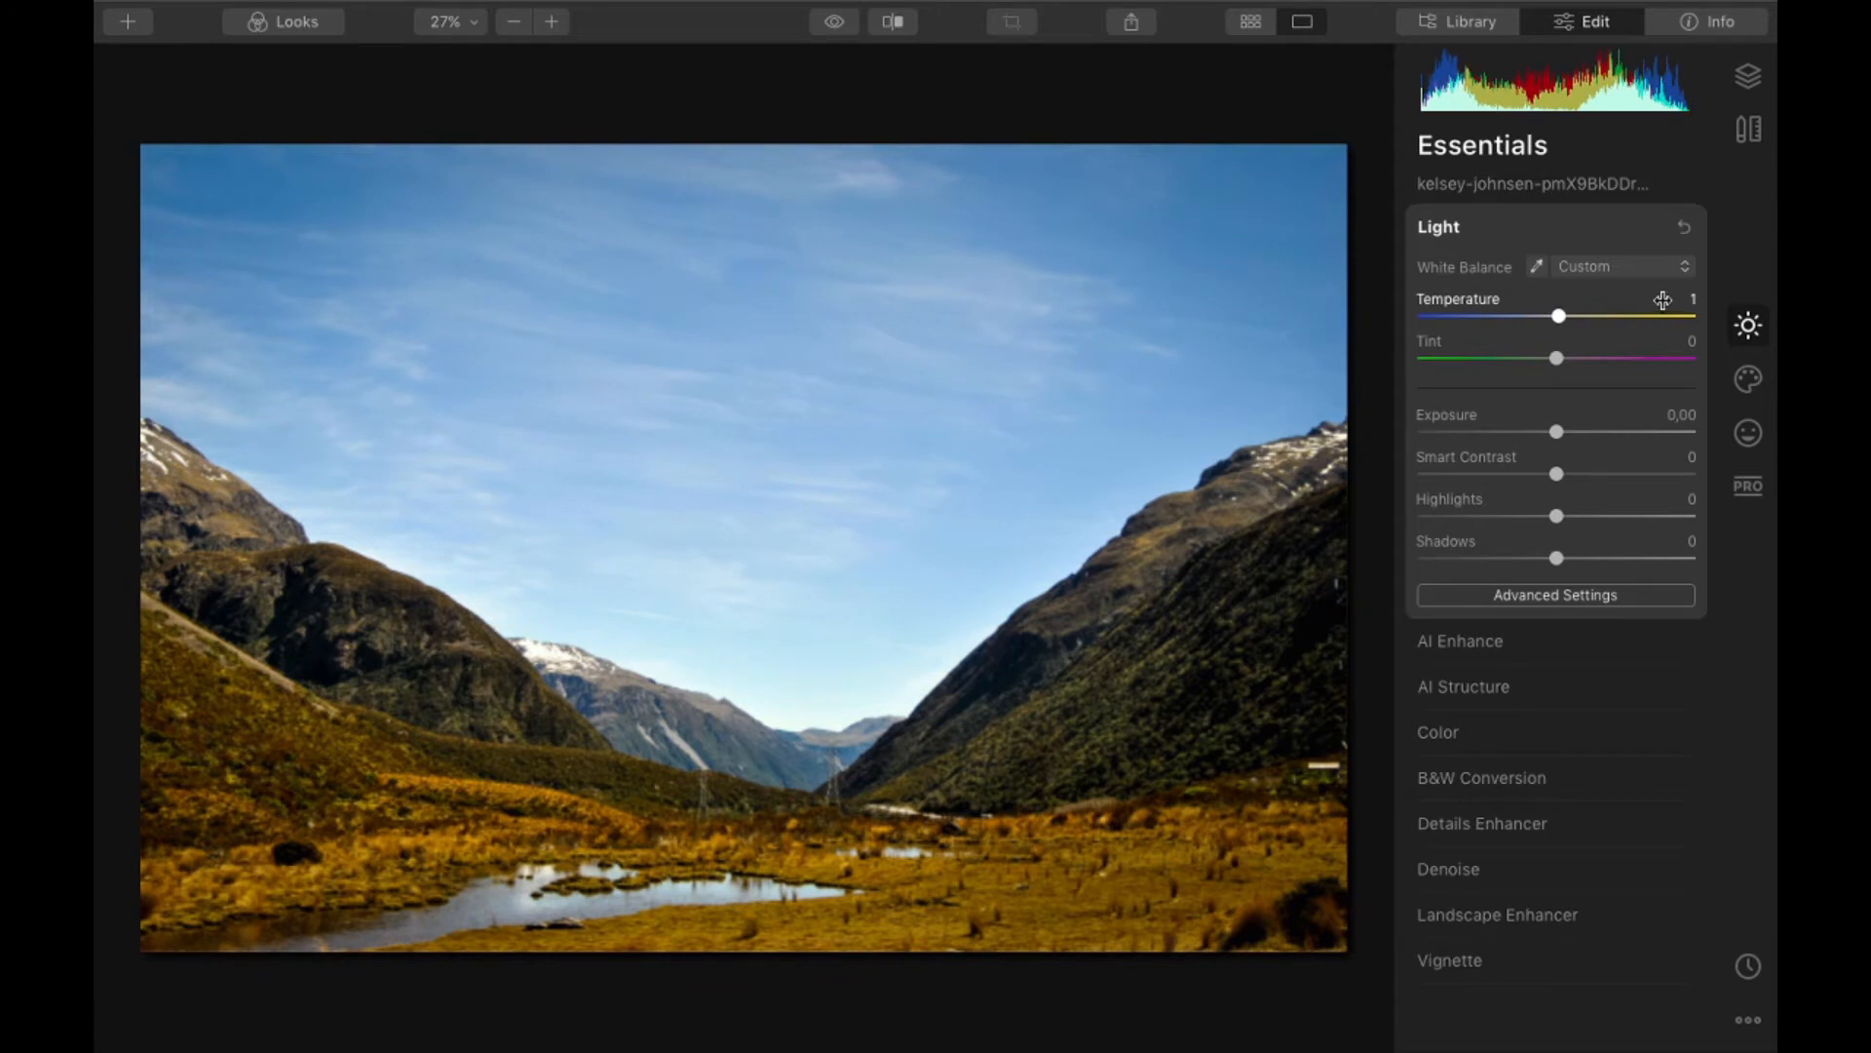
{"action": "left_click", "coordinate": [1687, 228]}
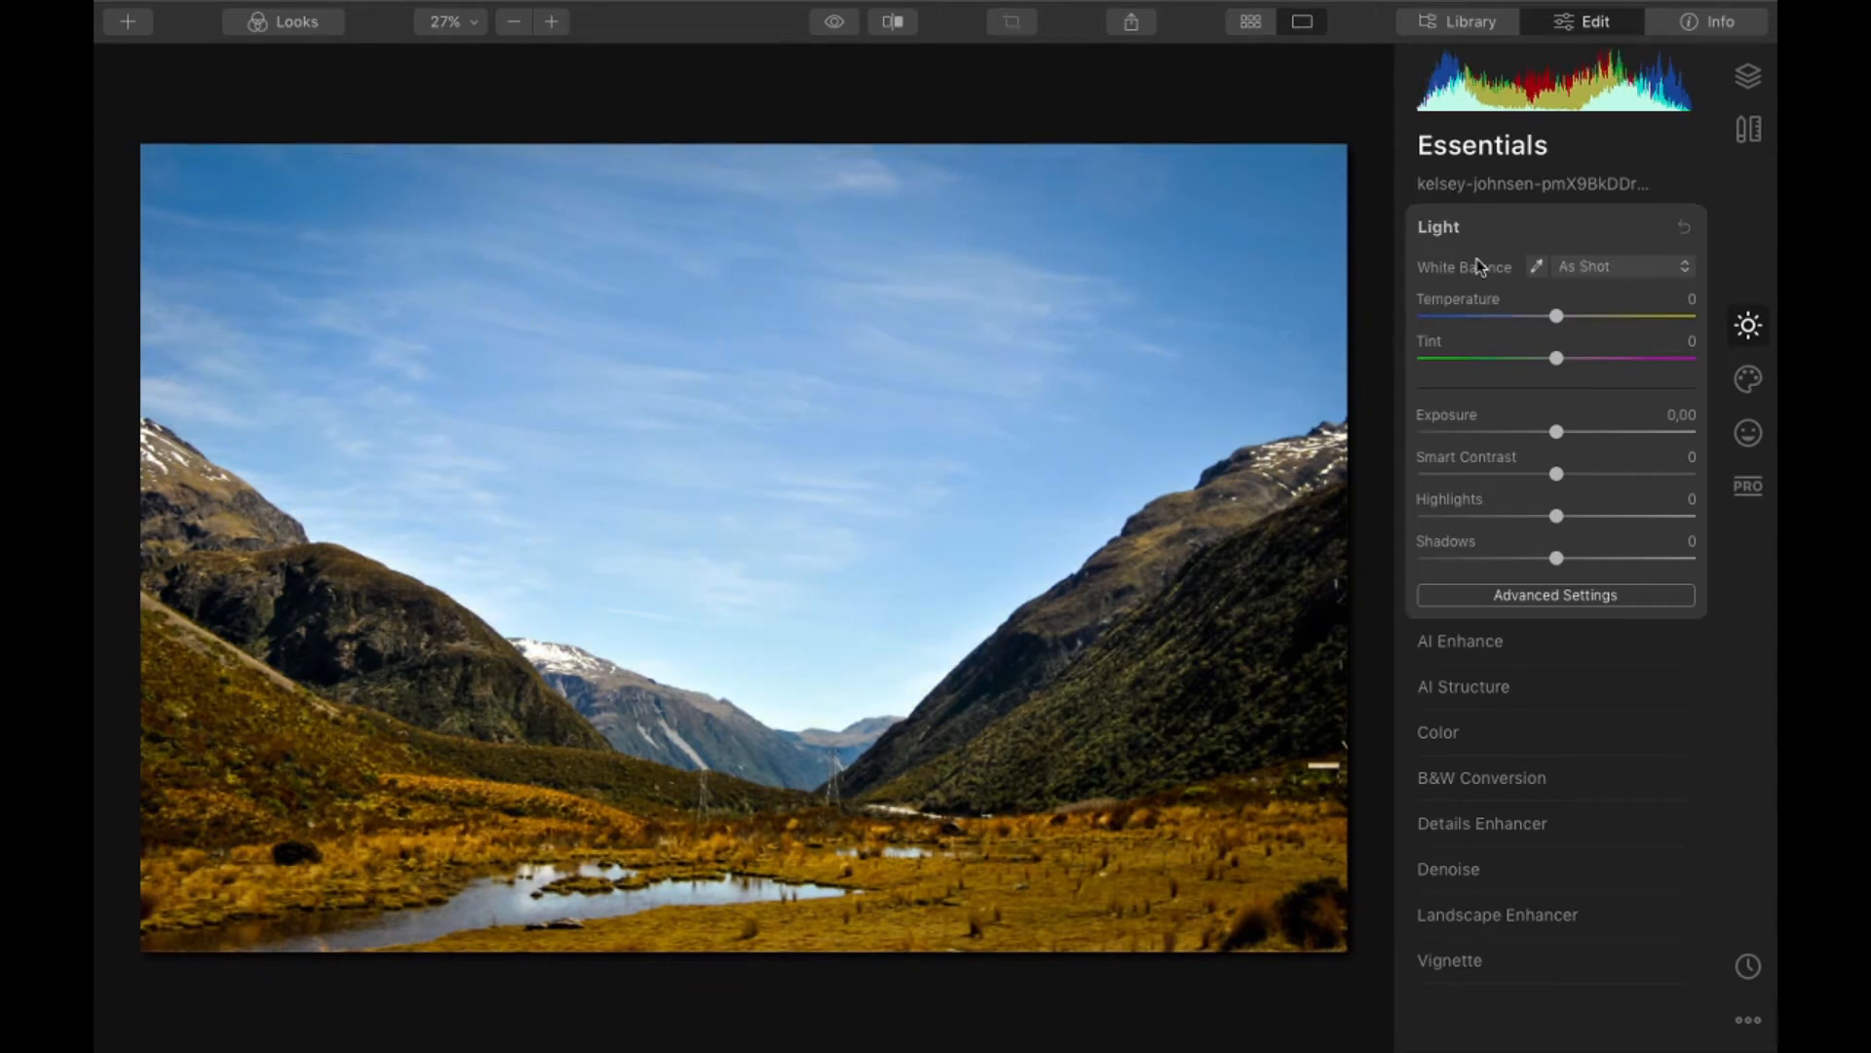
{"action": "left_click", "coordinate": [1450, 230]}
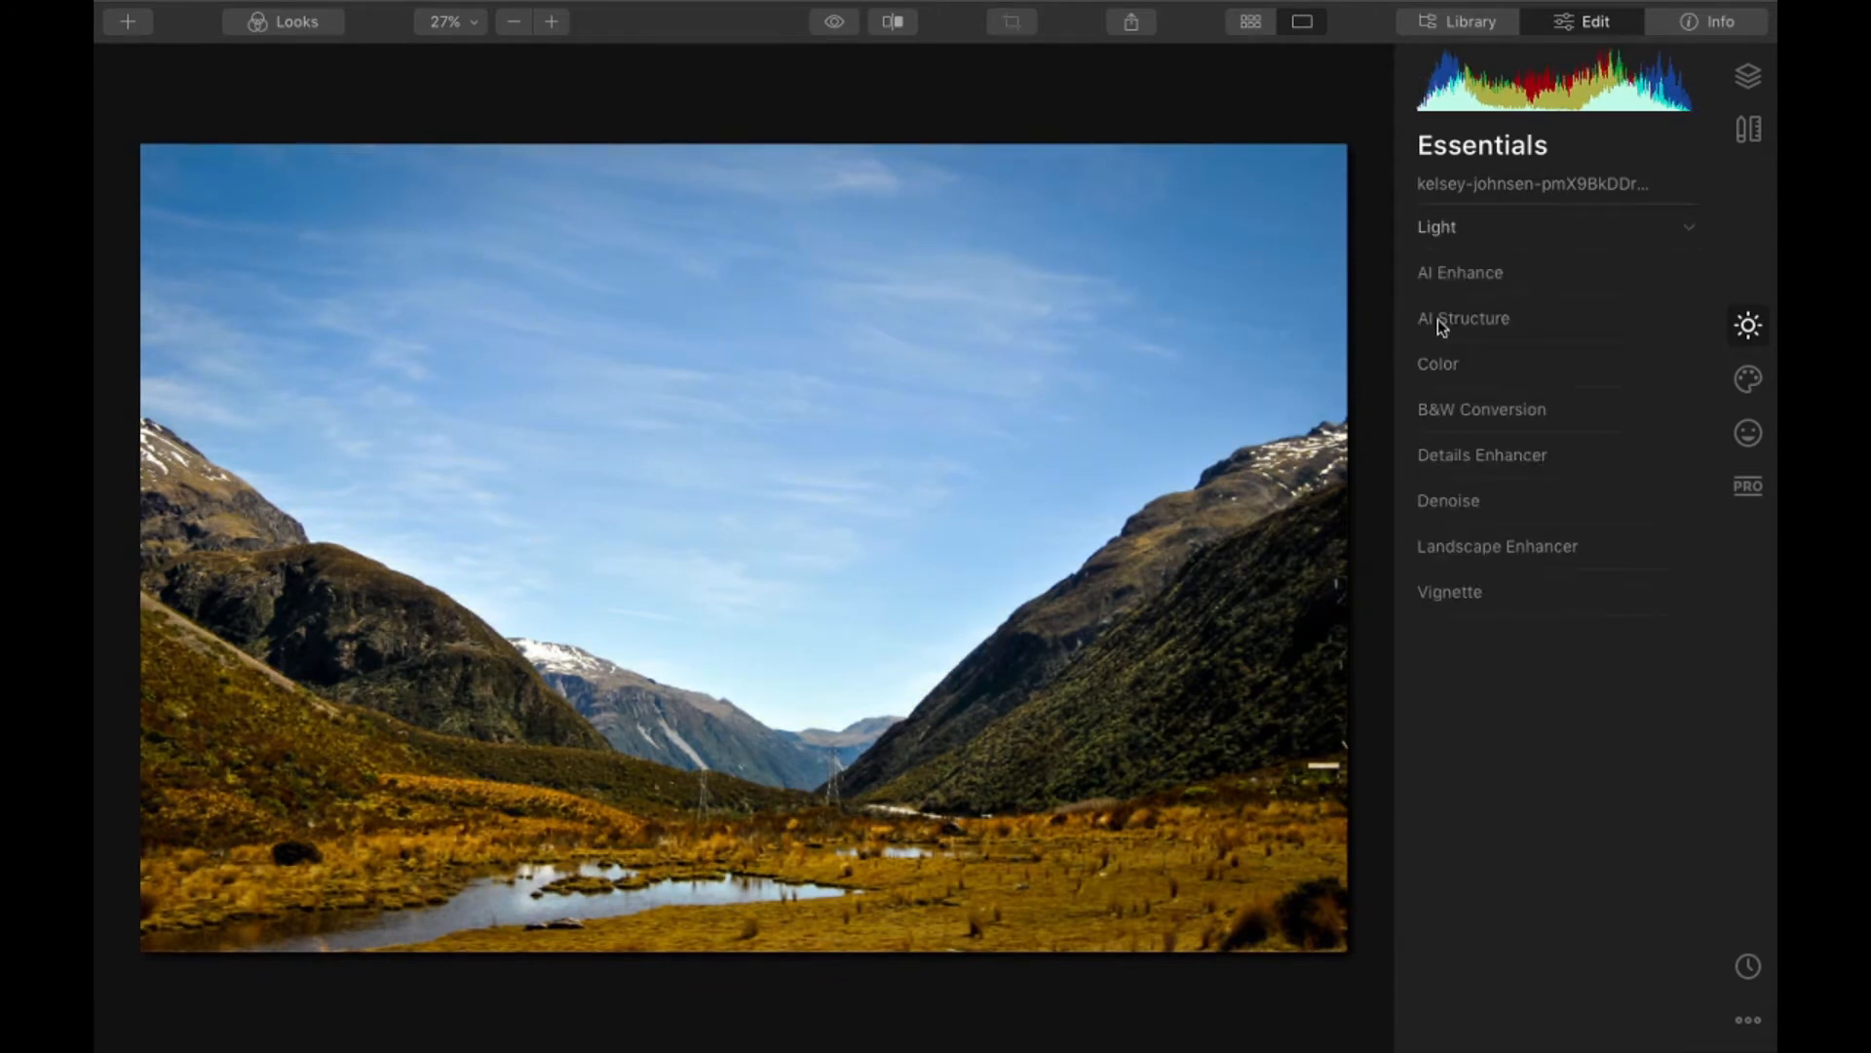
- Raise AI Accent slightly in the AI Enhance settings of the valley photo
{"action": "left_click", "coordinate": [1482, 276]}
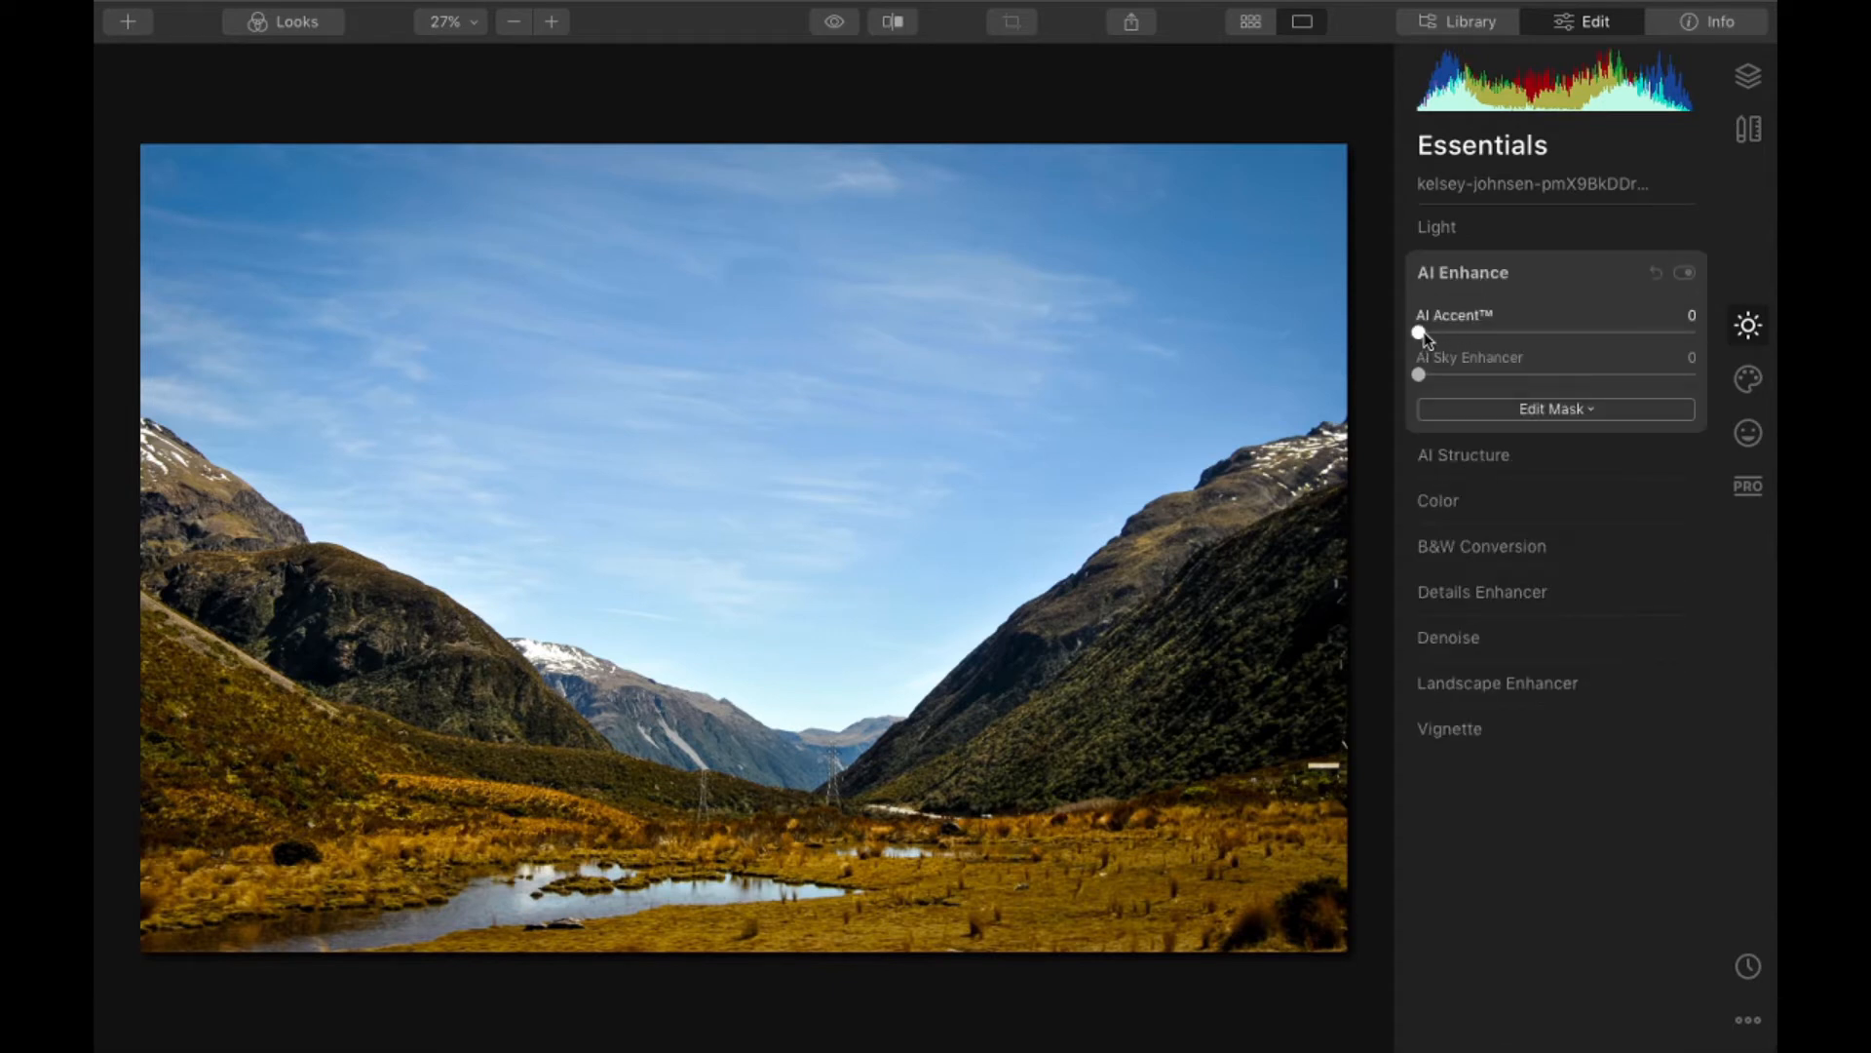
{"action": "left_click_drag", "start_coordinate": [1421, 336], "coordinate": [1477, 341]}
{"action": "left_click", "coordinate": [1466, 287]}
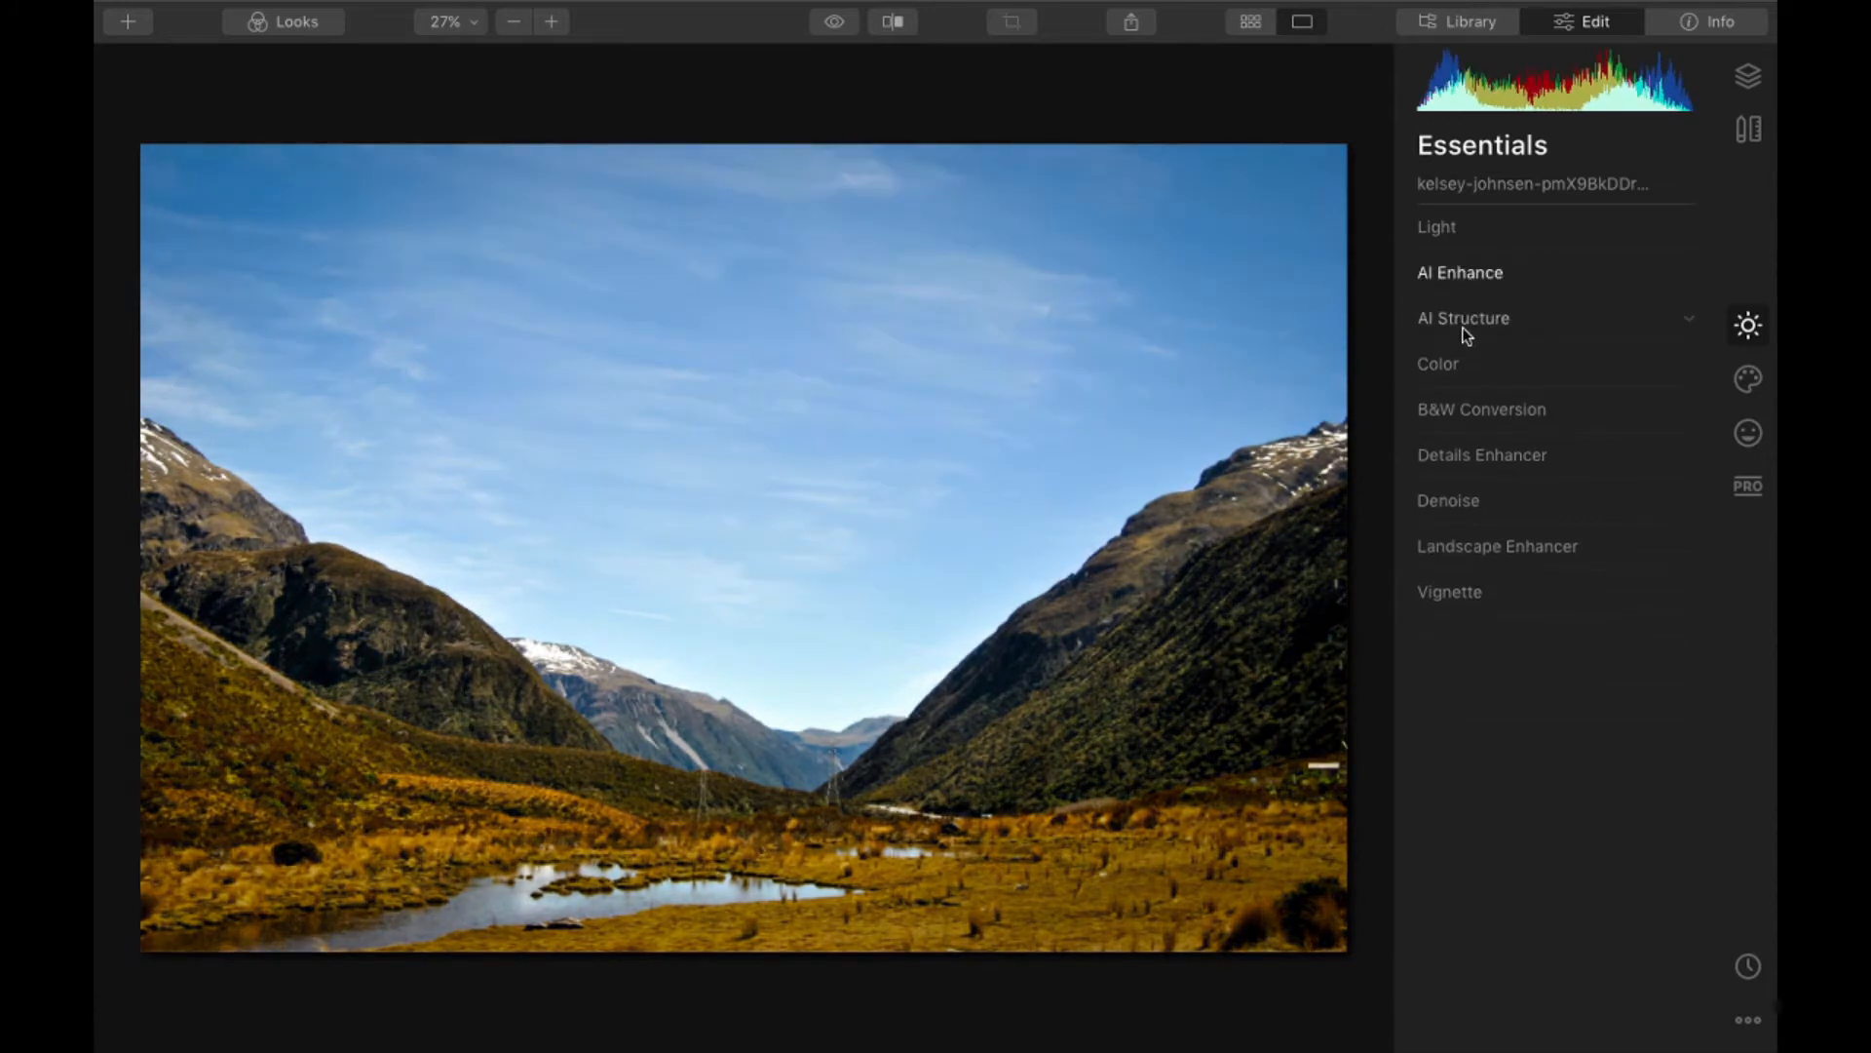
- Try AI Structure with Amount 25 and Boost 42 on the valley photo and reset it after a close inspection
{"action": "left_click", "coordinate": [1467, 324]}
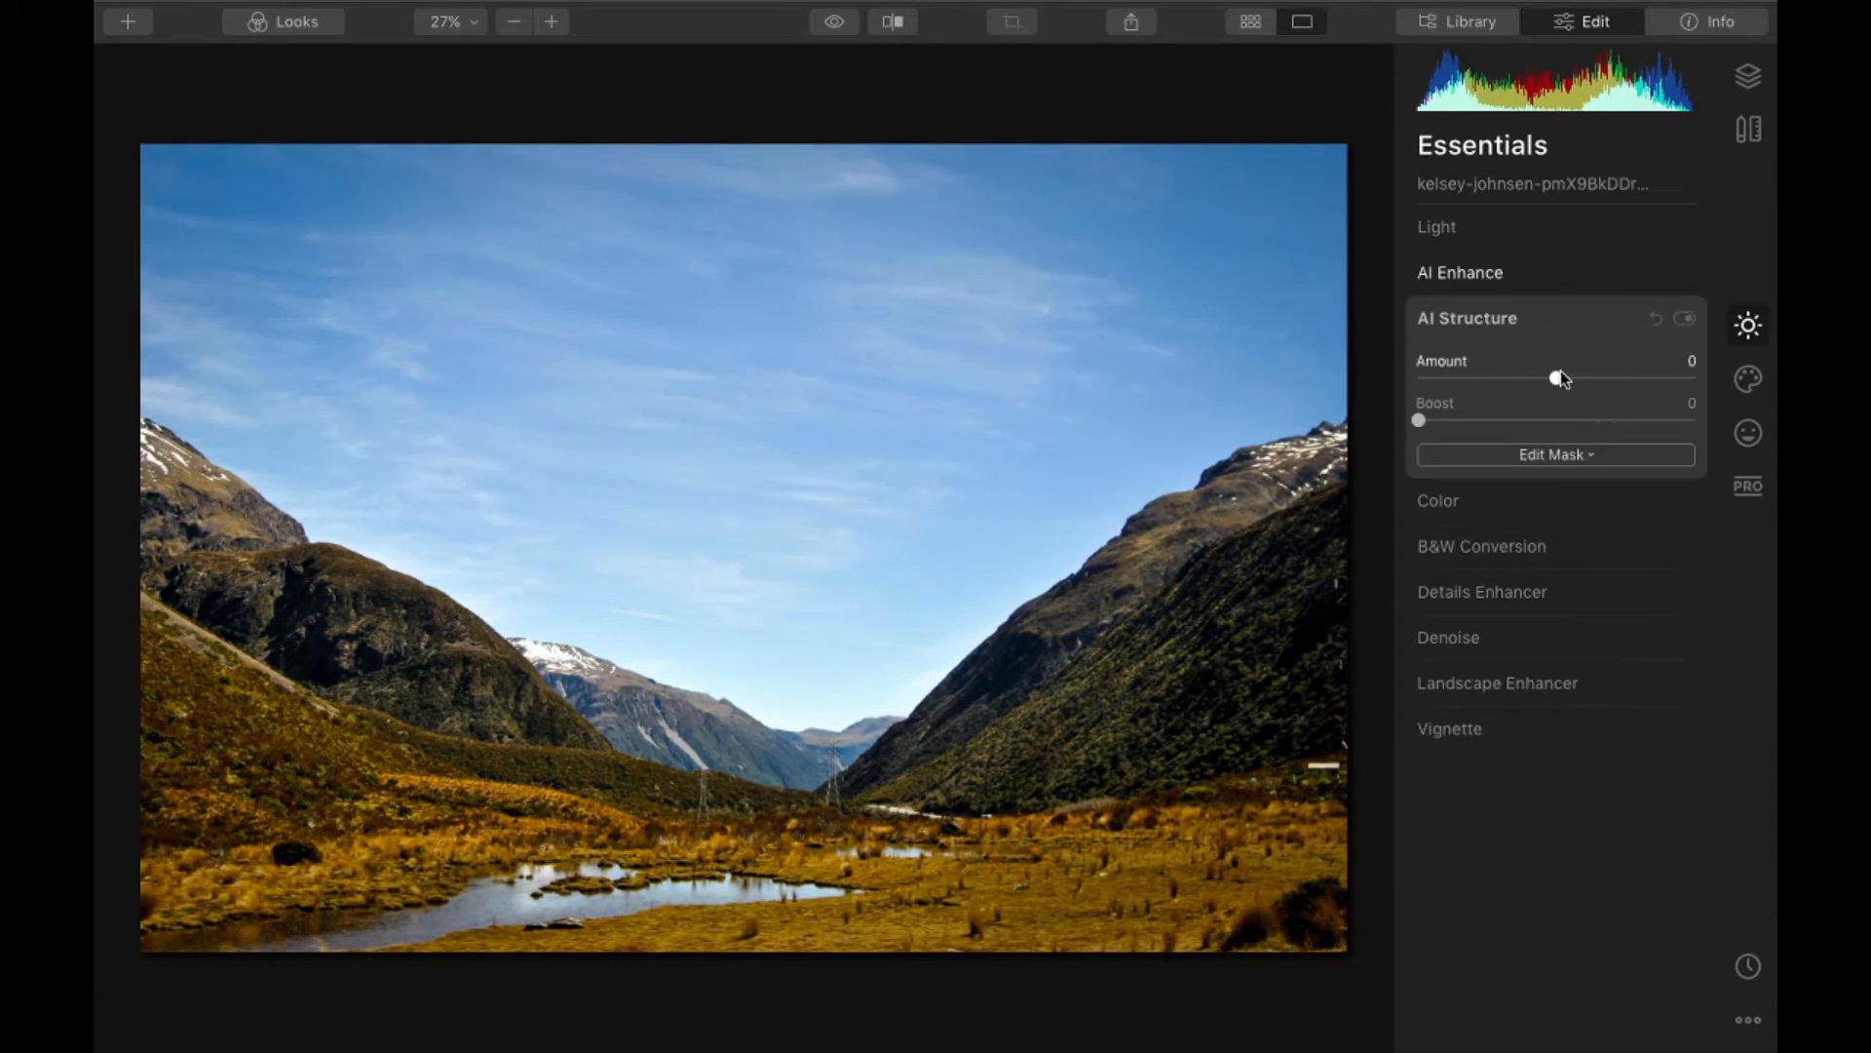
{"action": "left_click_drag", "start_coordinate": [1557, 377], "coordinate": [1594, 378]}
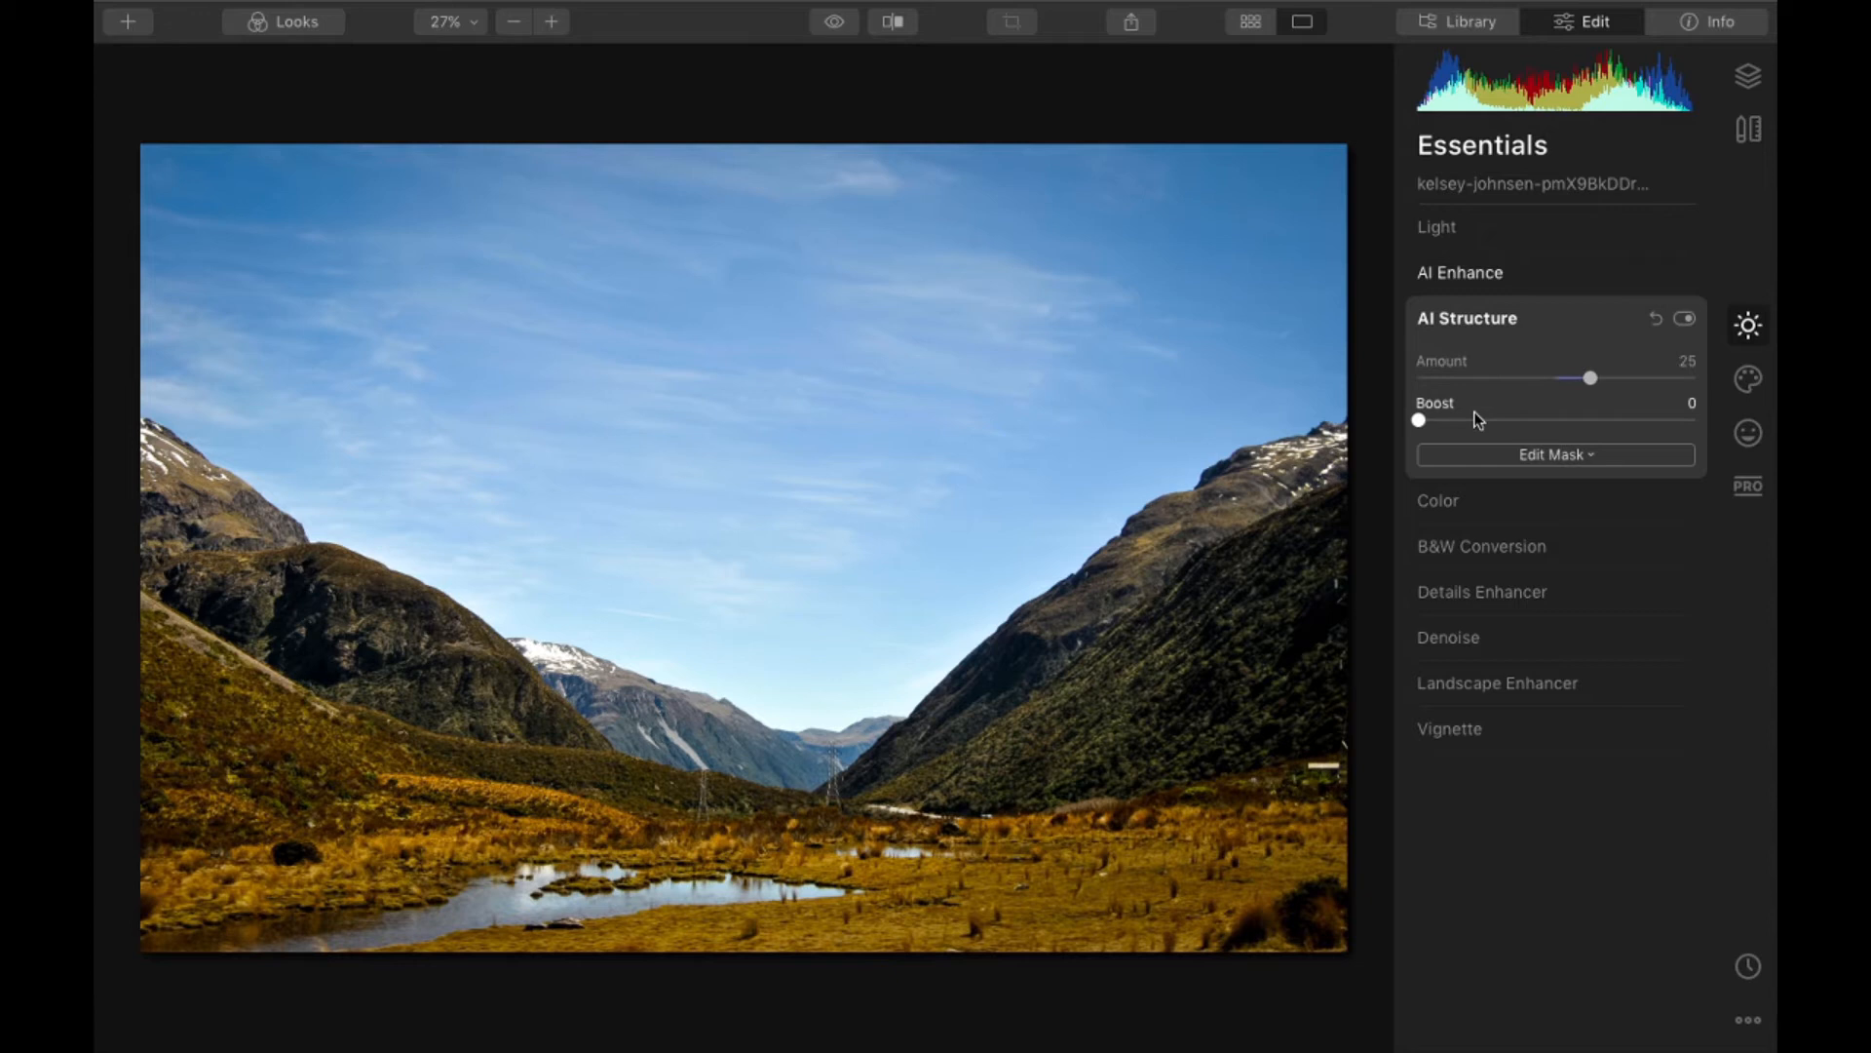
{"action": "left_click_drag", "start_coordinate": [1419, 420], "coordinate": [1537, 421]}
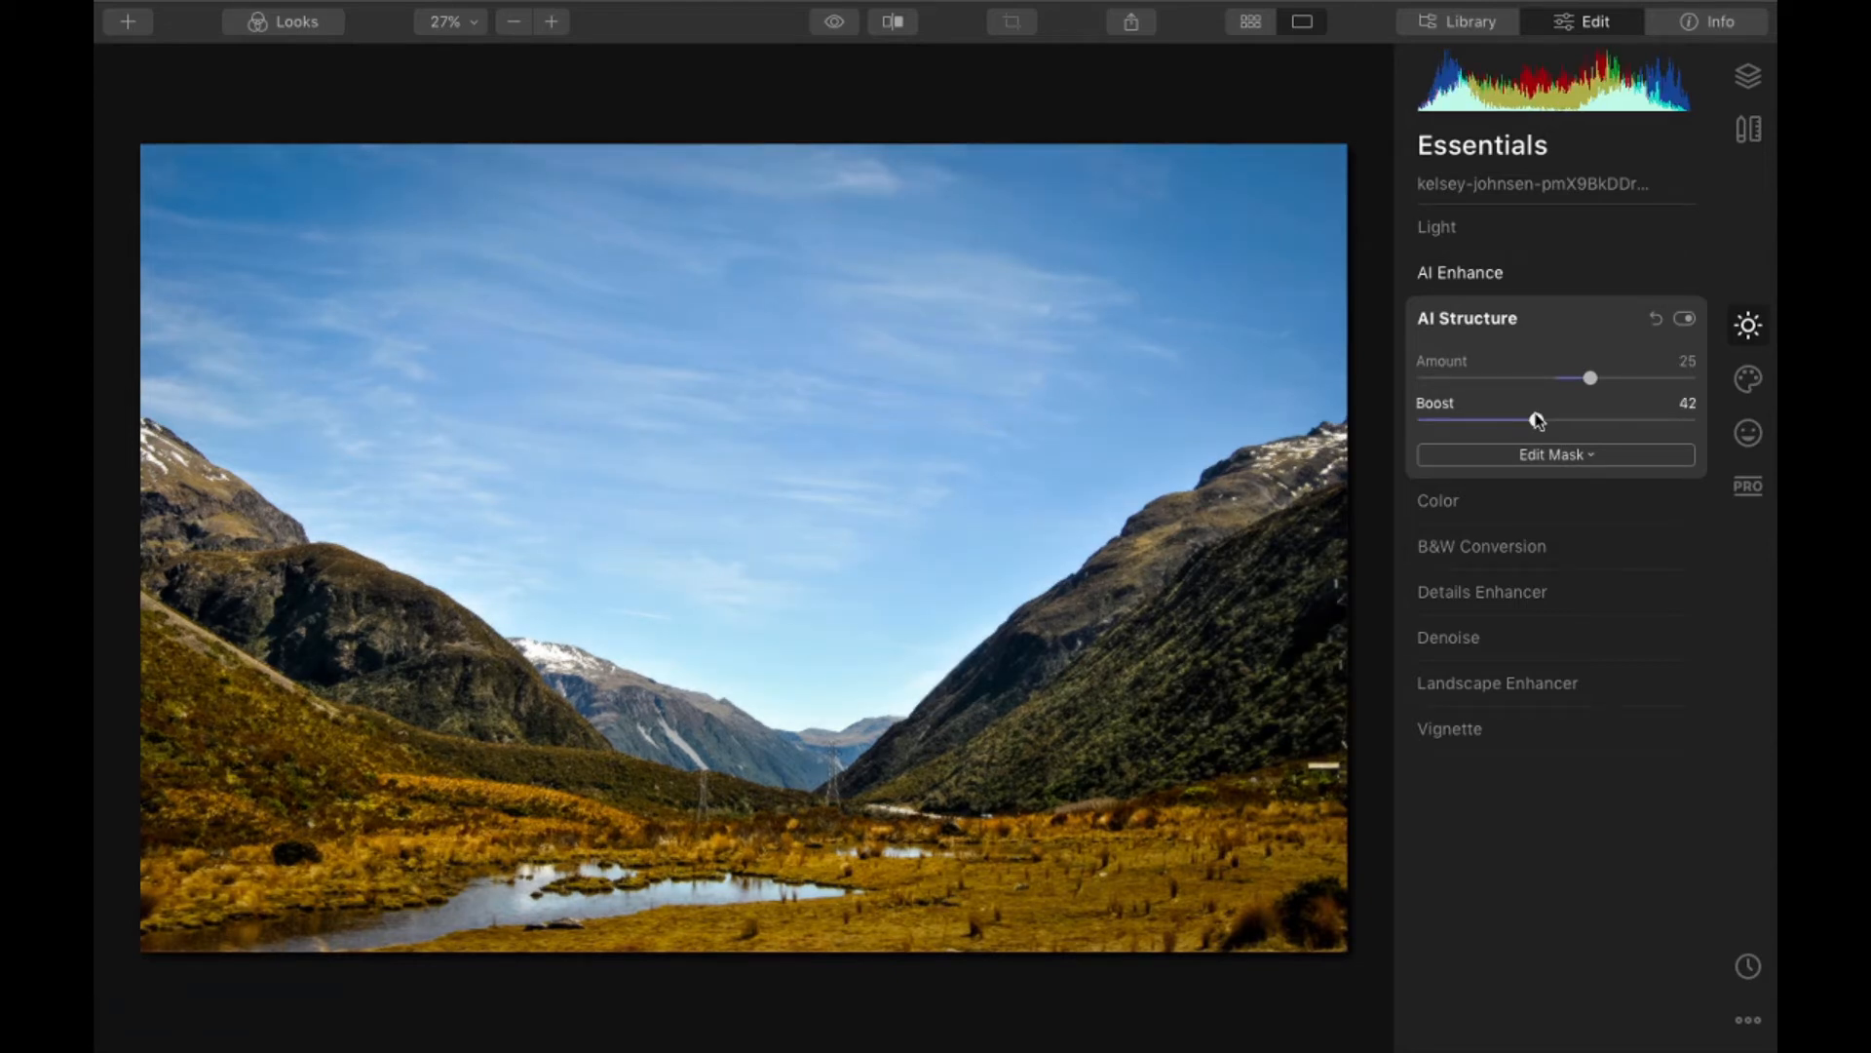
{"action": "left_click", "coordinate": [819, 937]}
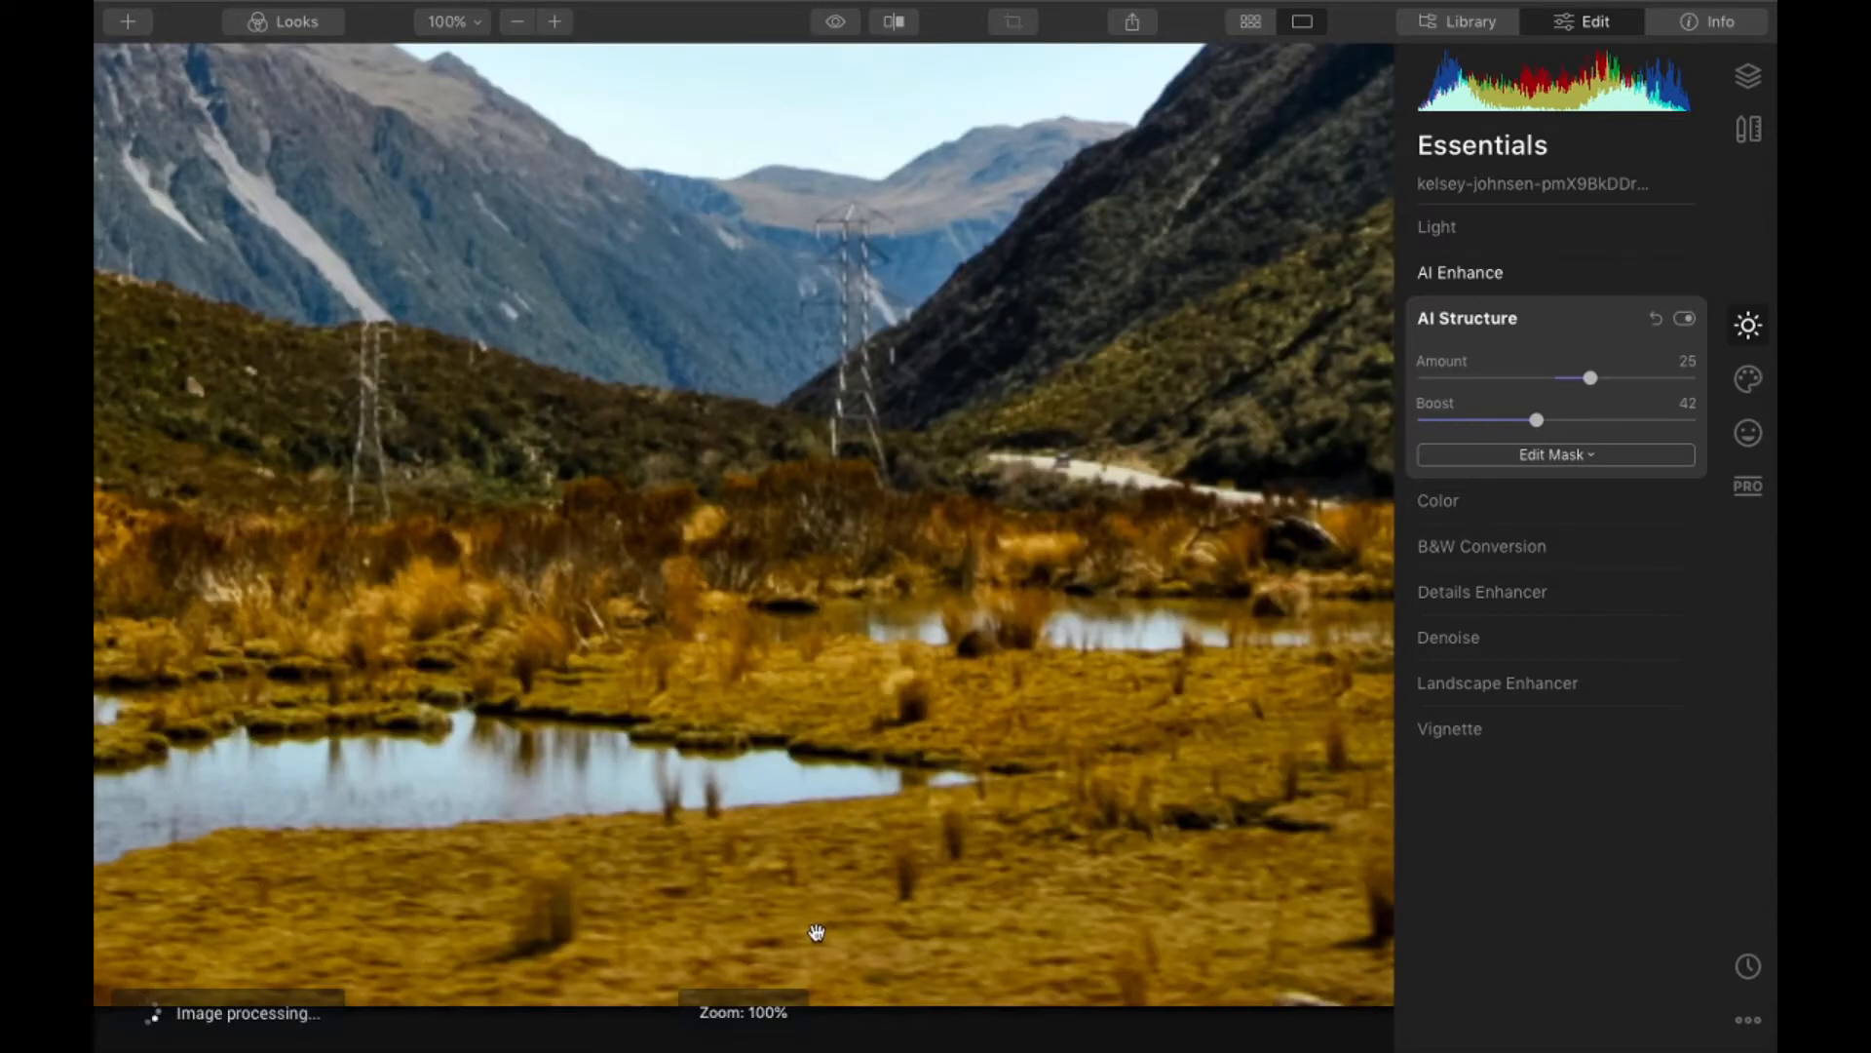
{"action": "left_click", "coordinate": [825, 860]}
{"action": "left_click", "coordinate": [1654, 320]}
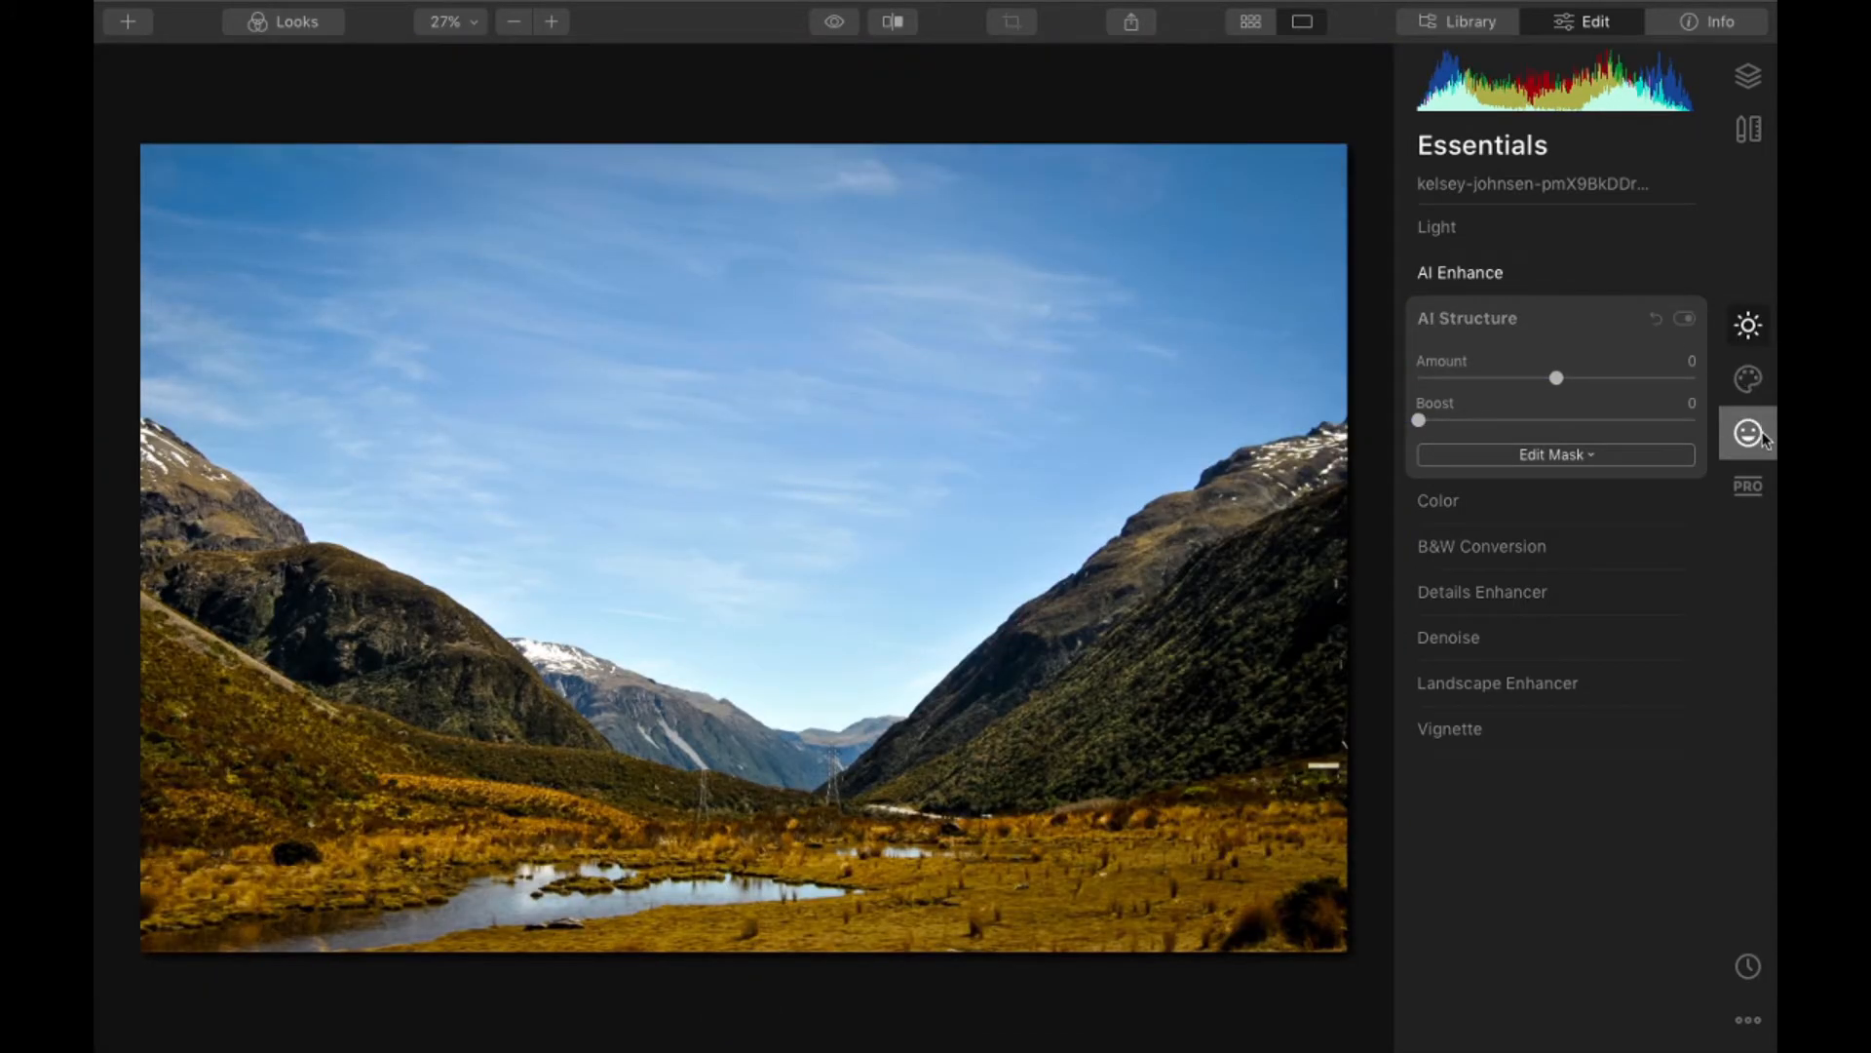
{"action": "left_click", "coordinate": [1555, 323]}
- Replace the valley photo's sky with Dramatic Sunset 1 using AI Sky Replacement
{"action": "left_click", "coordinate": [1747, 439]}
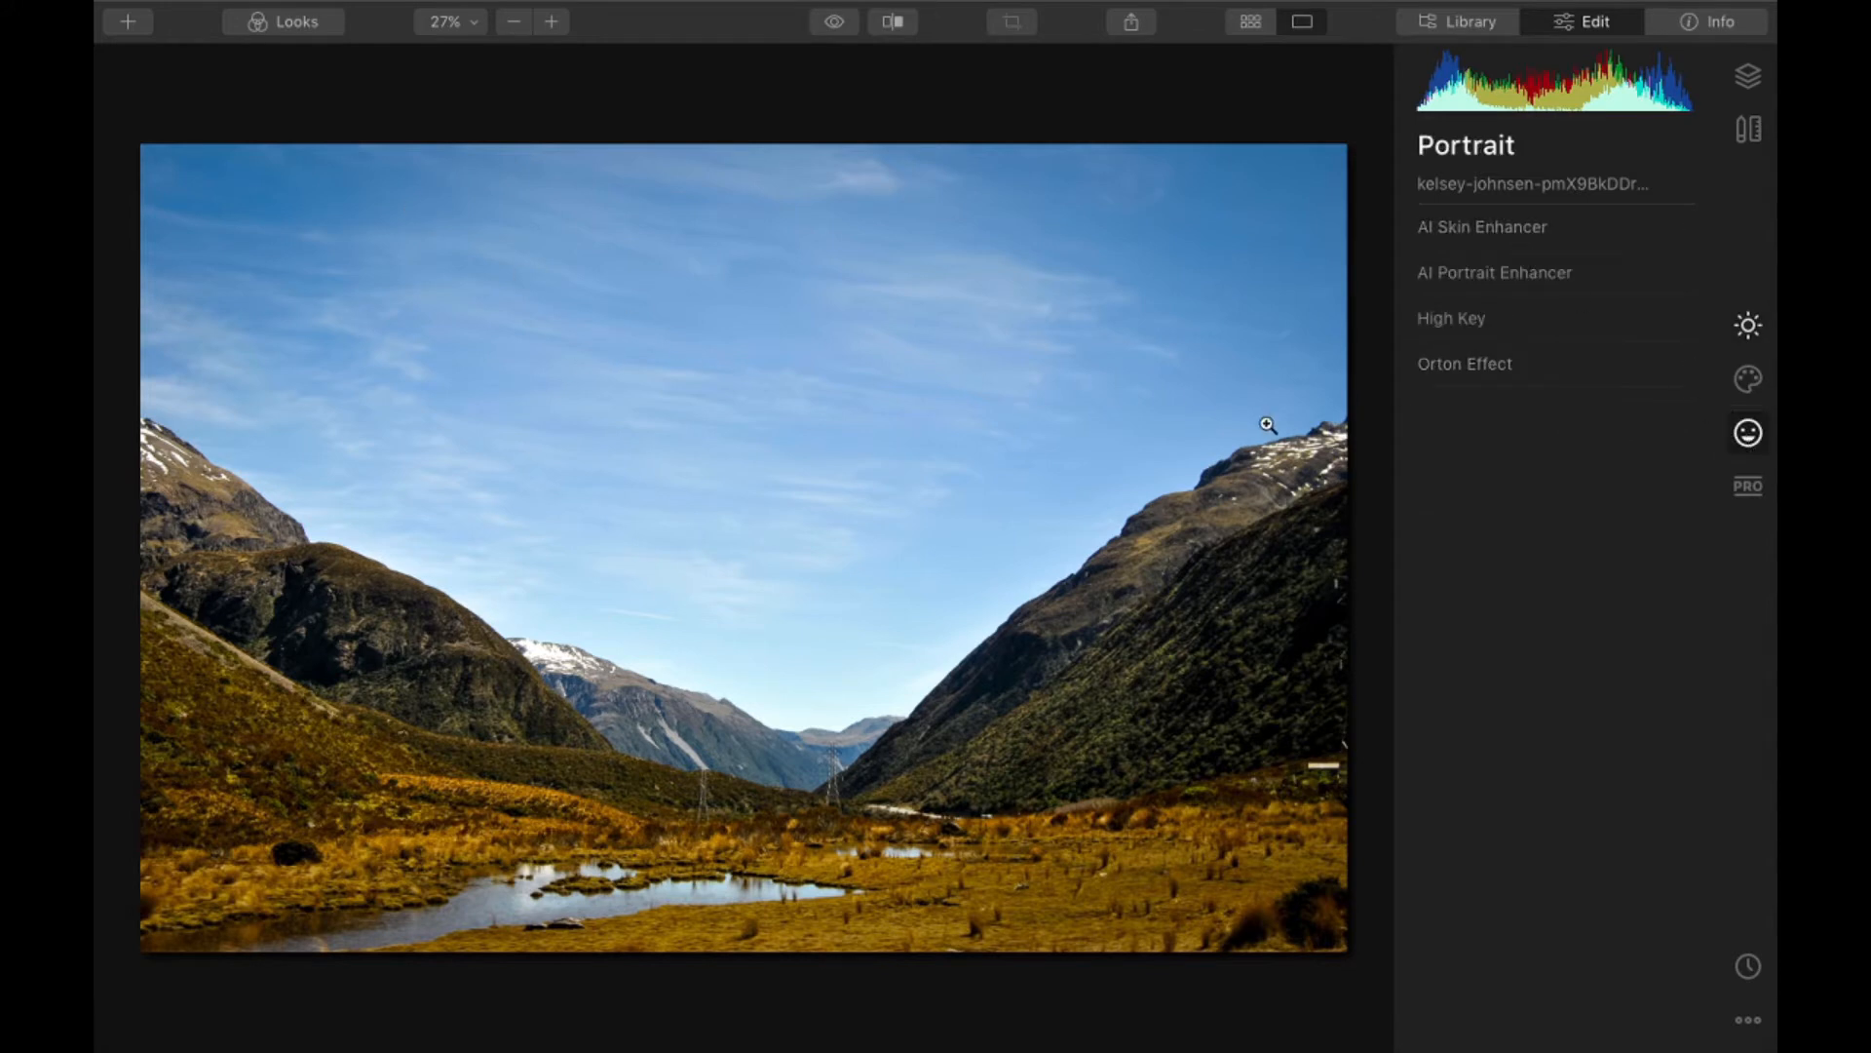
{"action": "left_click", "coordinate": [1748, 379]}
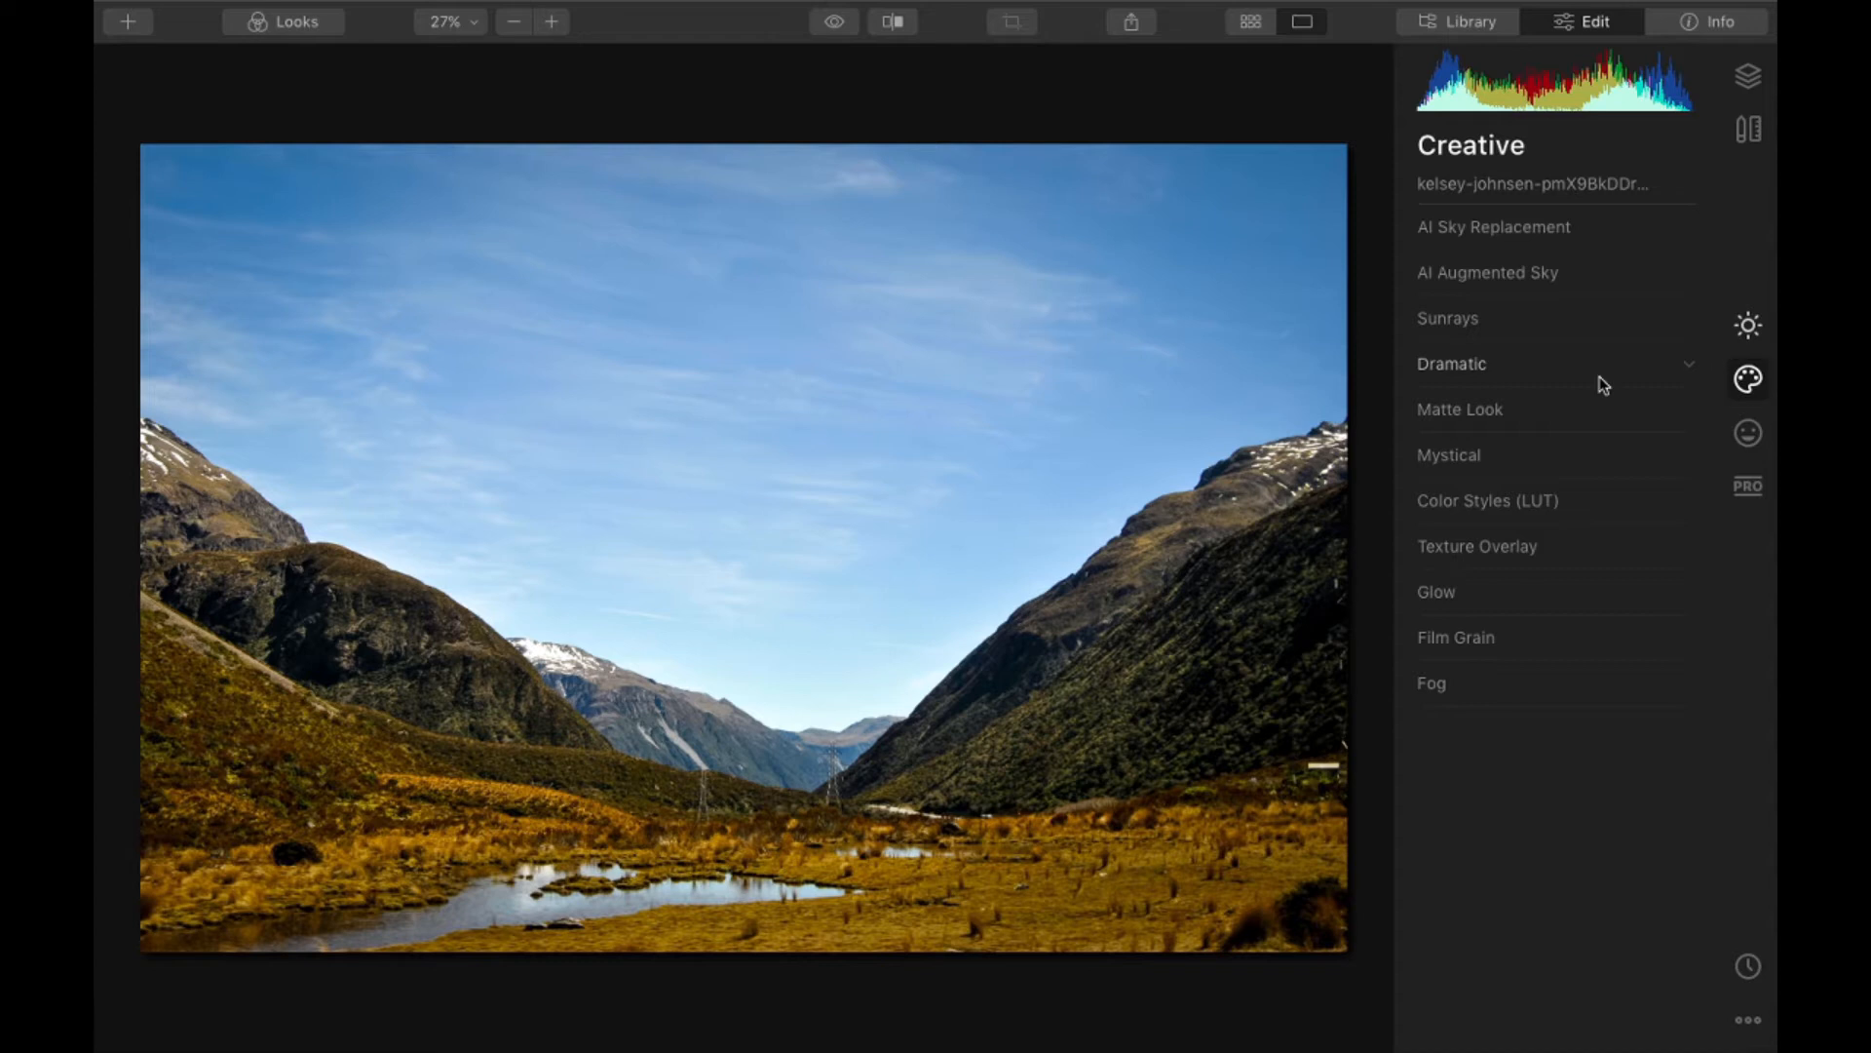
{"action": "left_click", "coordinate": [1459, 234]}
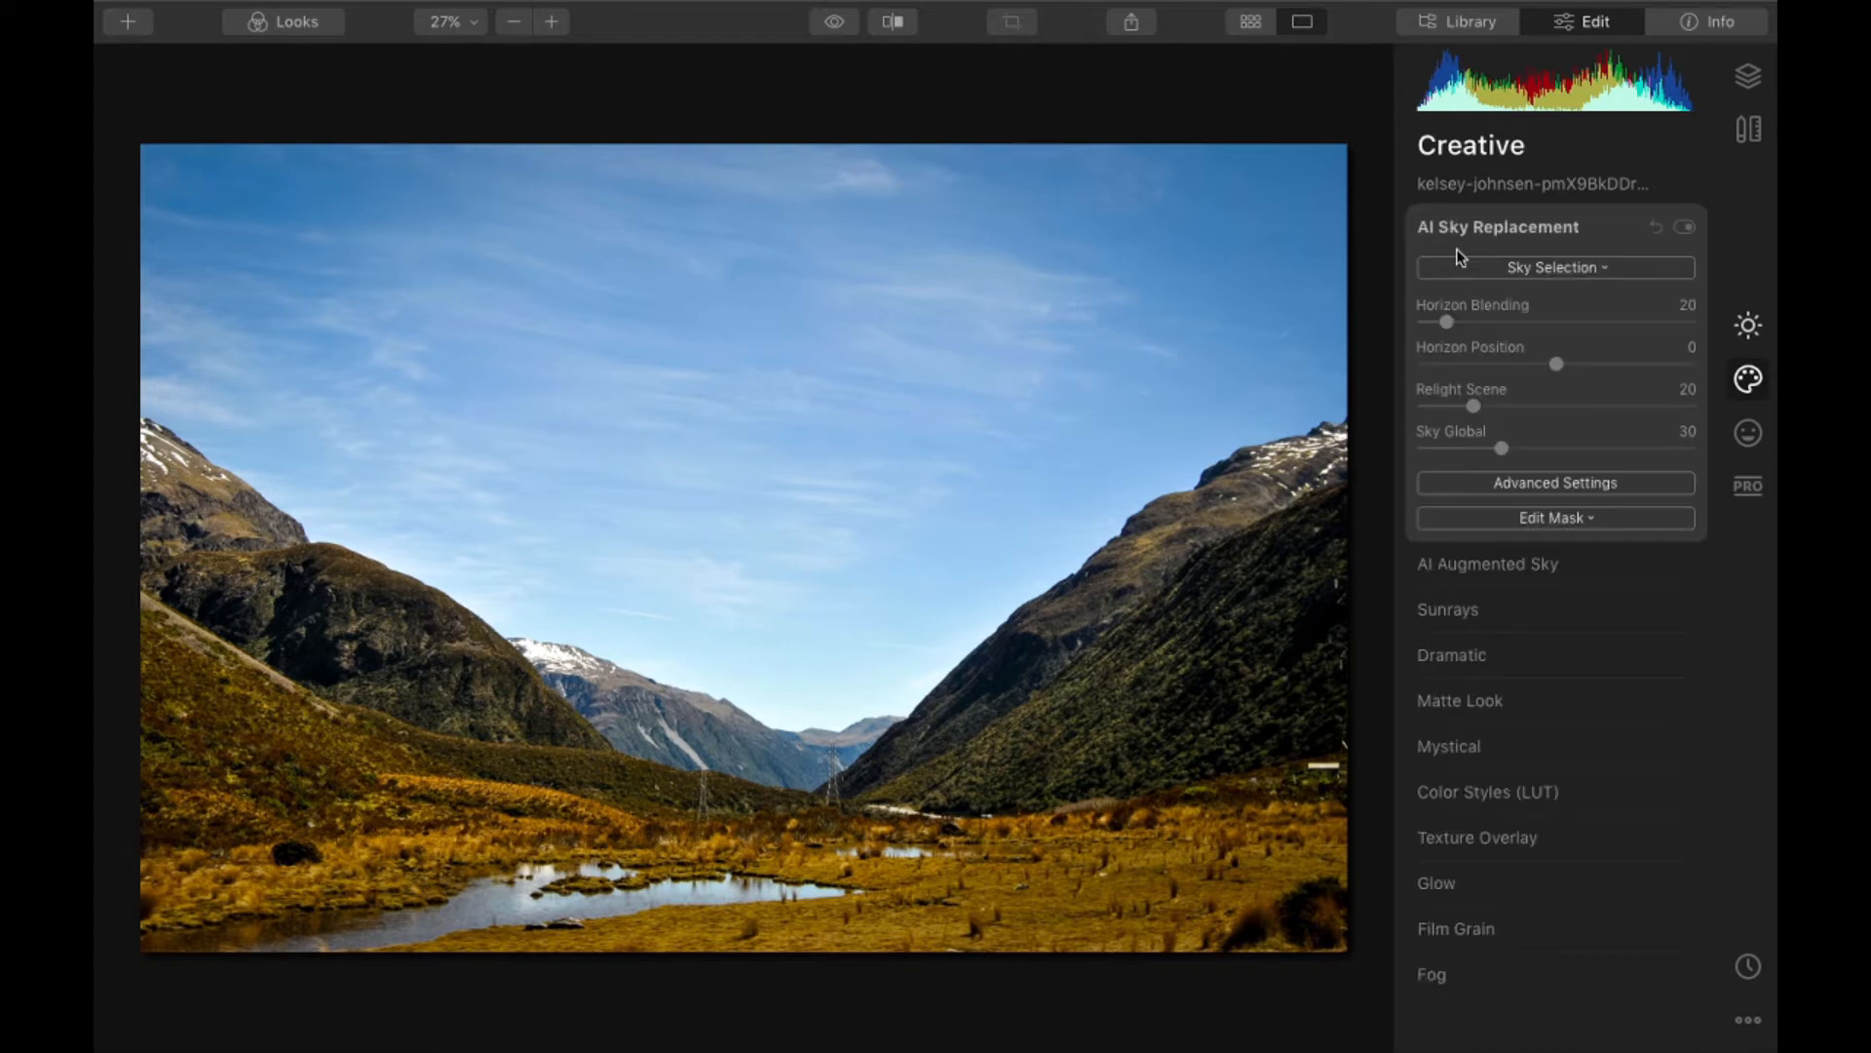
{"action": "left_click", "coordinate": [1546, 269]}
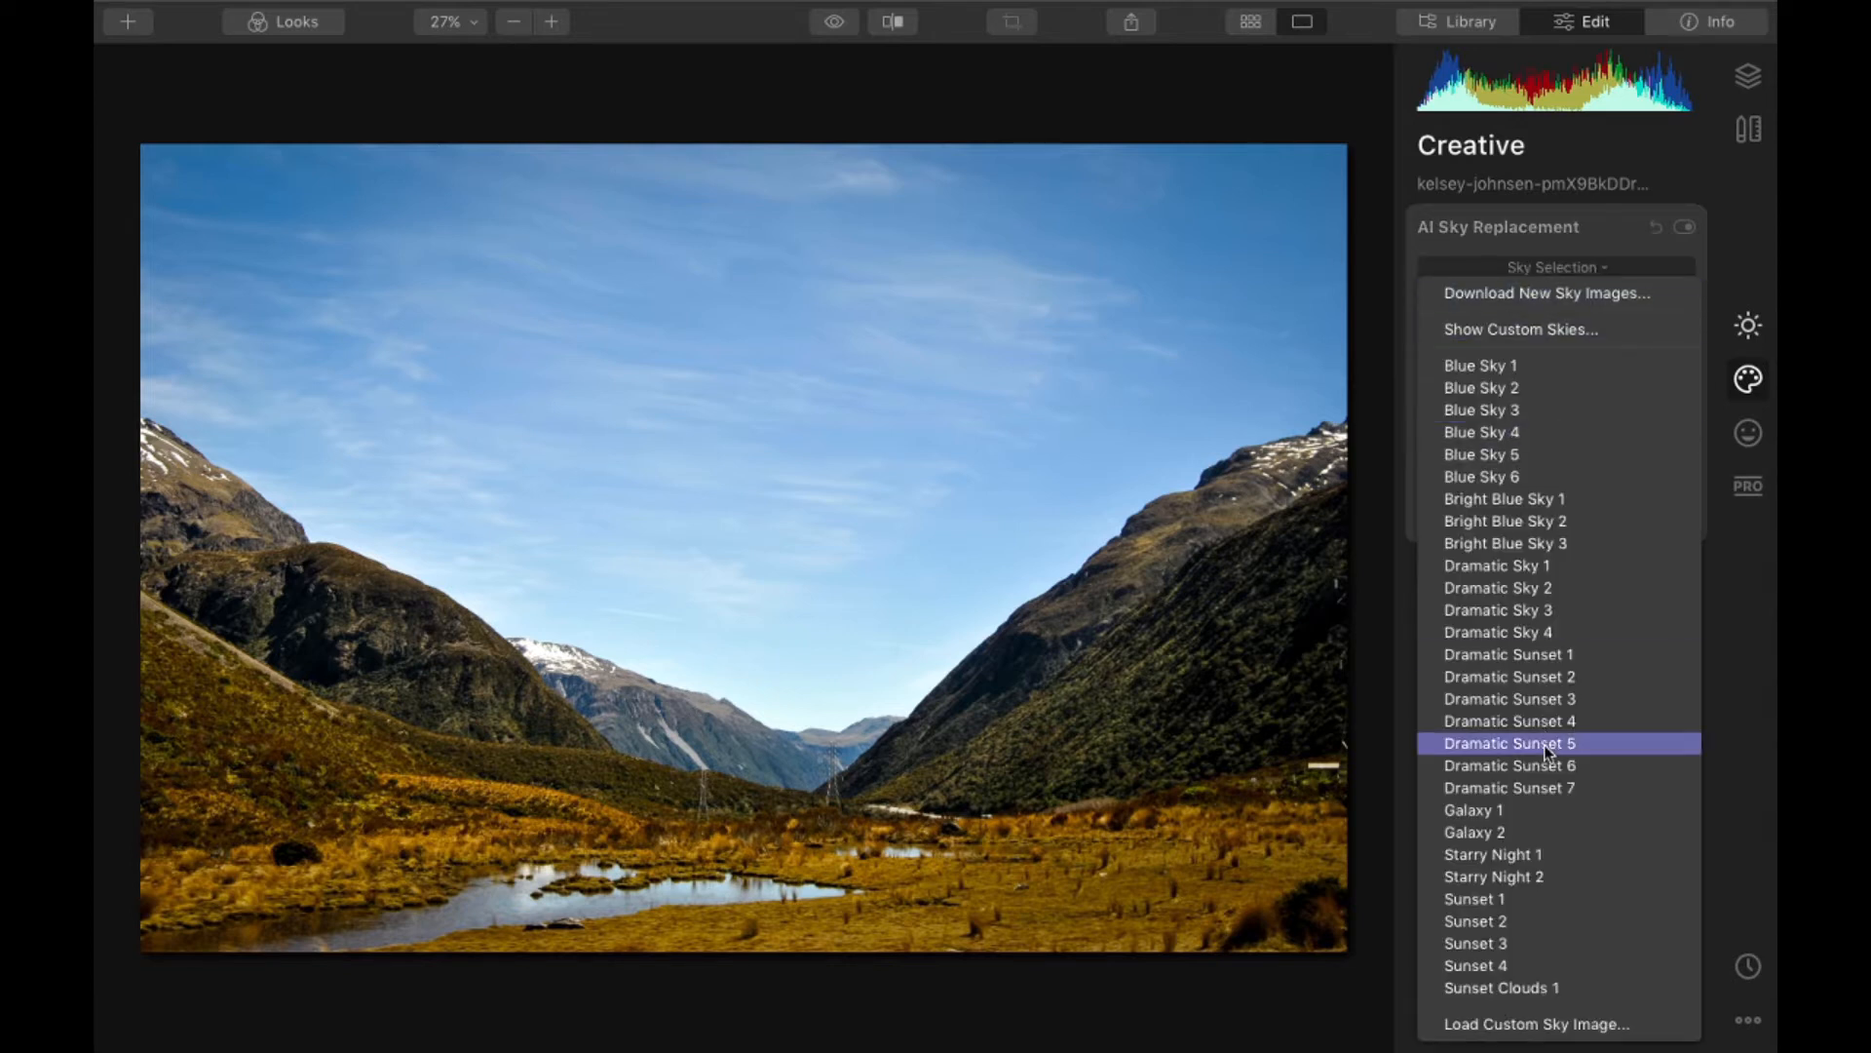
{"action": "left_click", "coordinate": [1556, 655]}
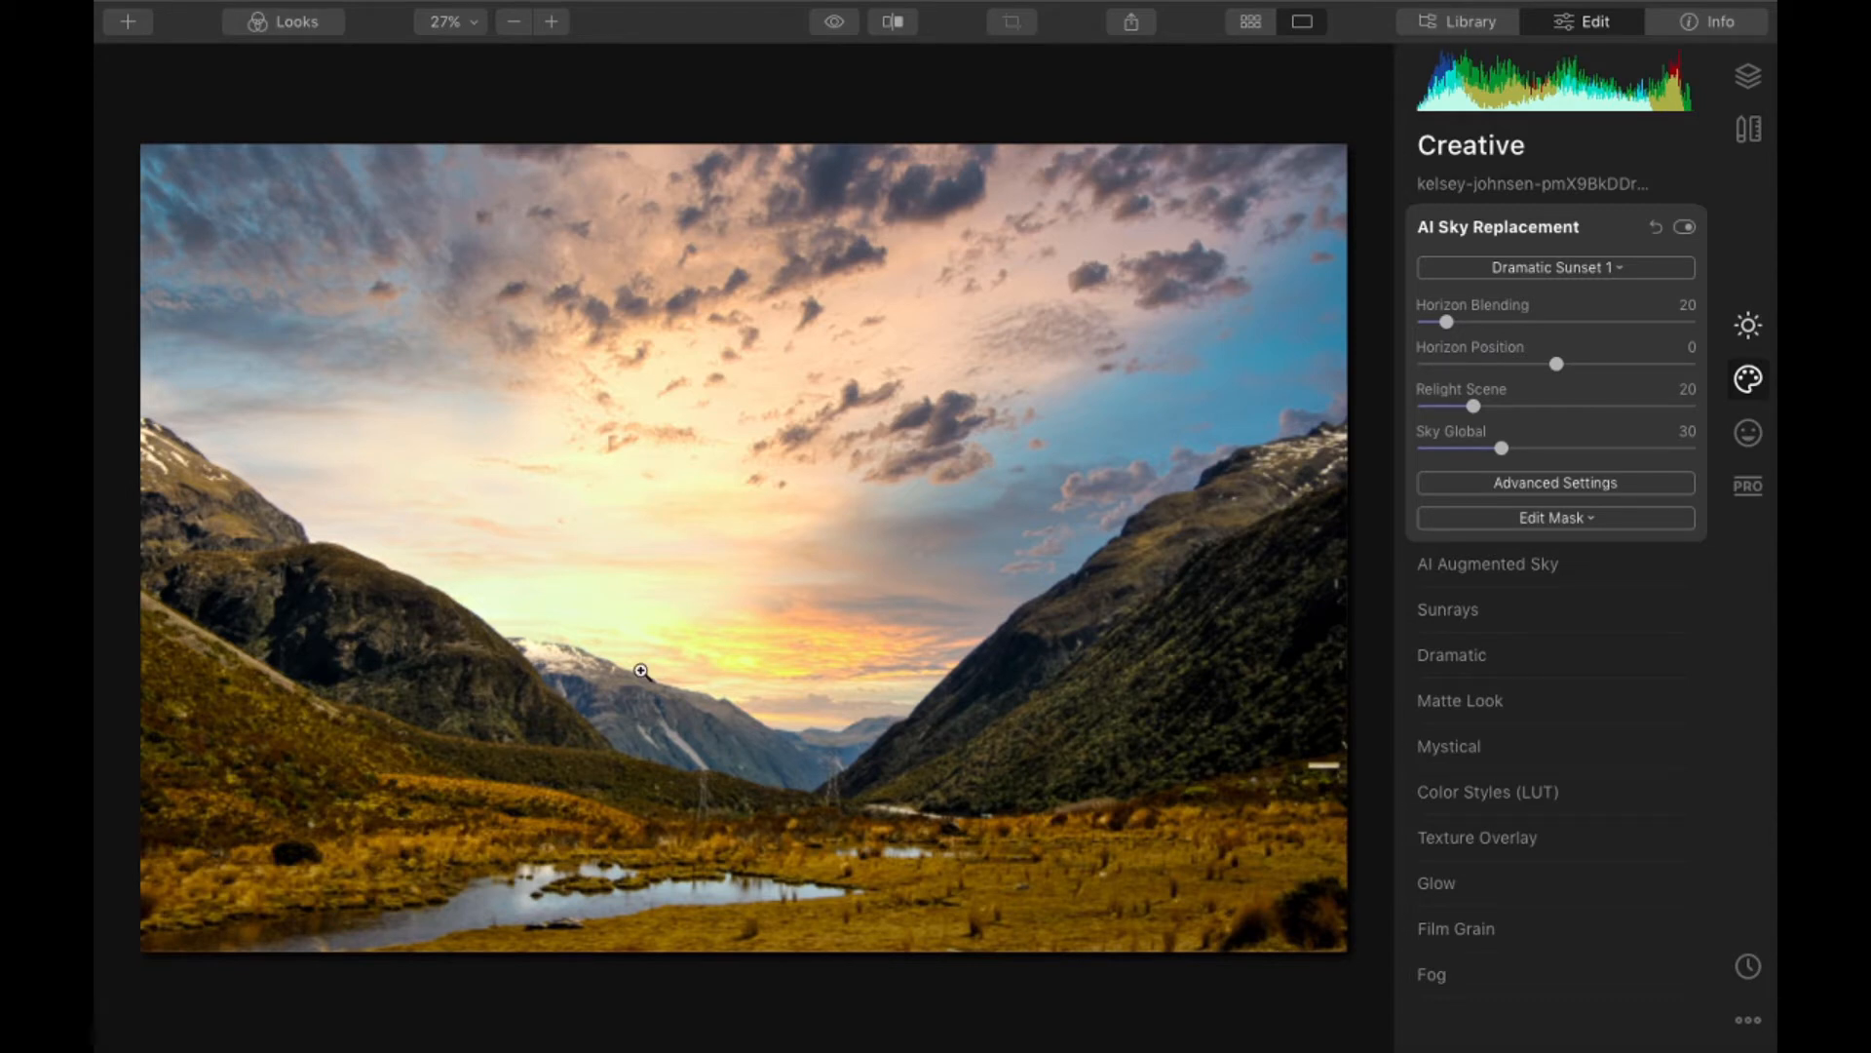
- Inspect at 100% how the new sky blends along the mountain ridges and behind the power pylons
{"action": "left_click", "coordinate": [1227, 501]}
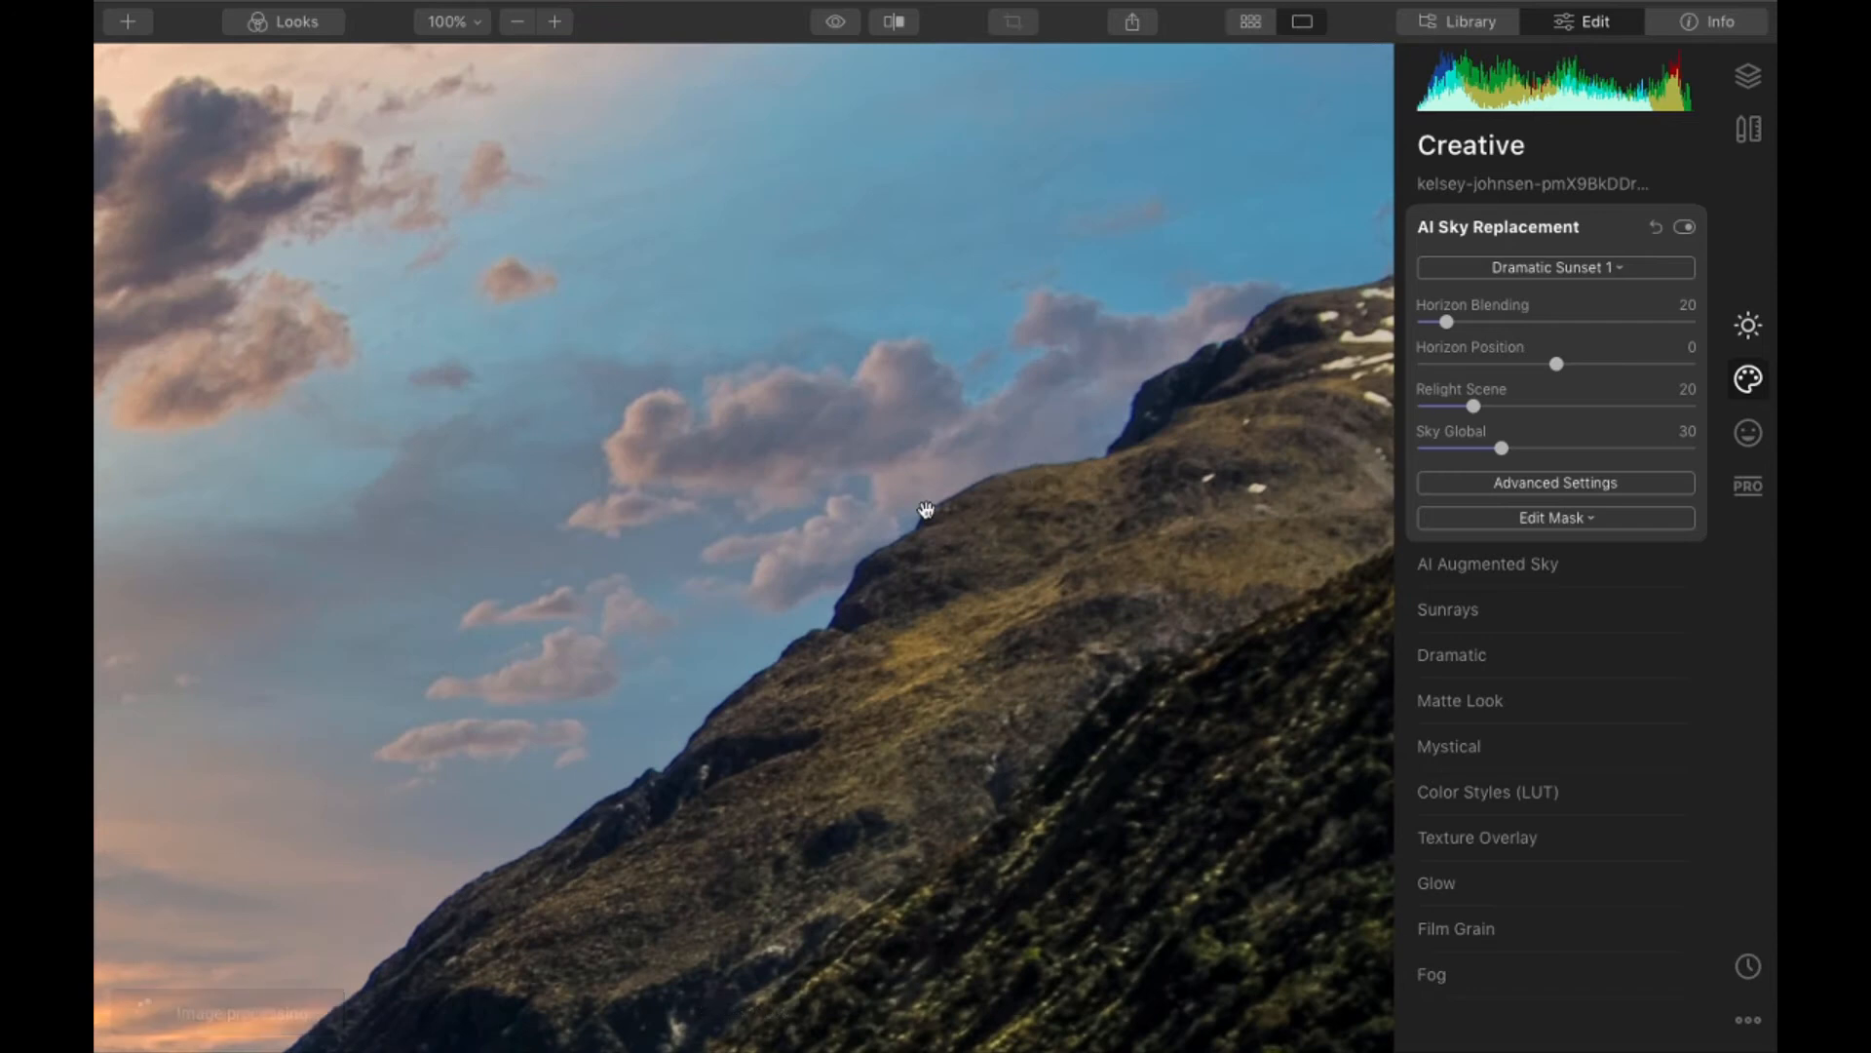
{"action": "left_click", "coordinate": [692, 659]}
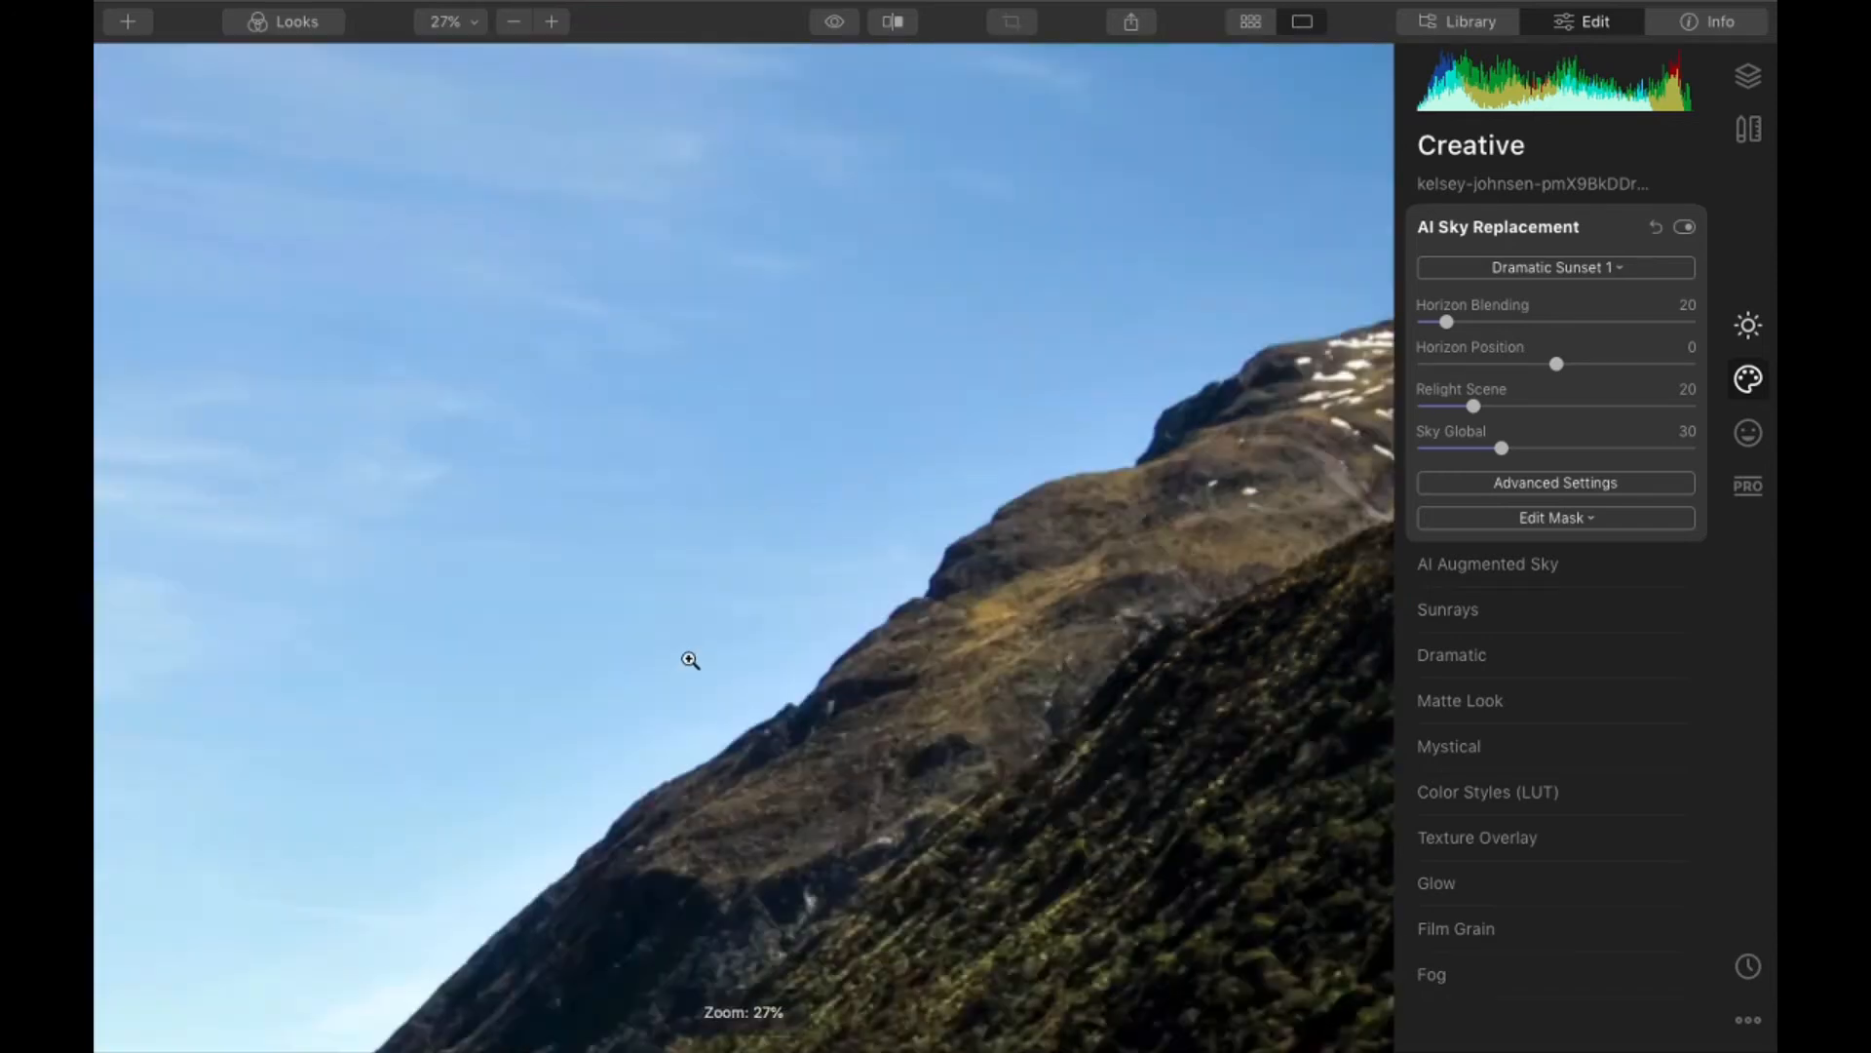
{"action": "left_click", "coordinate": [763, 767]}
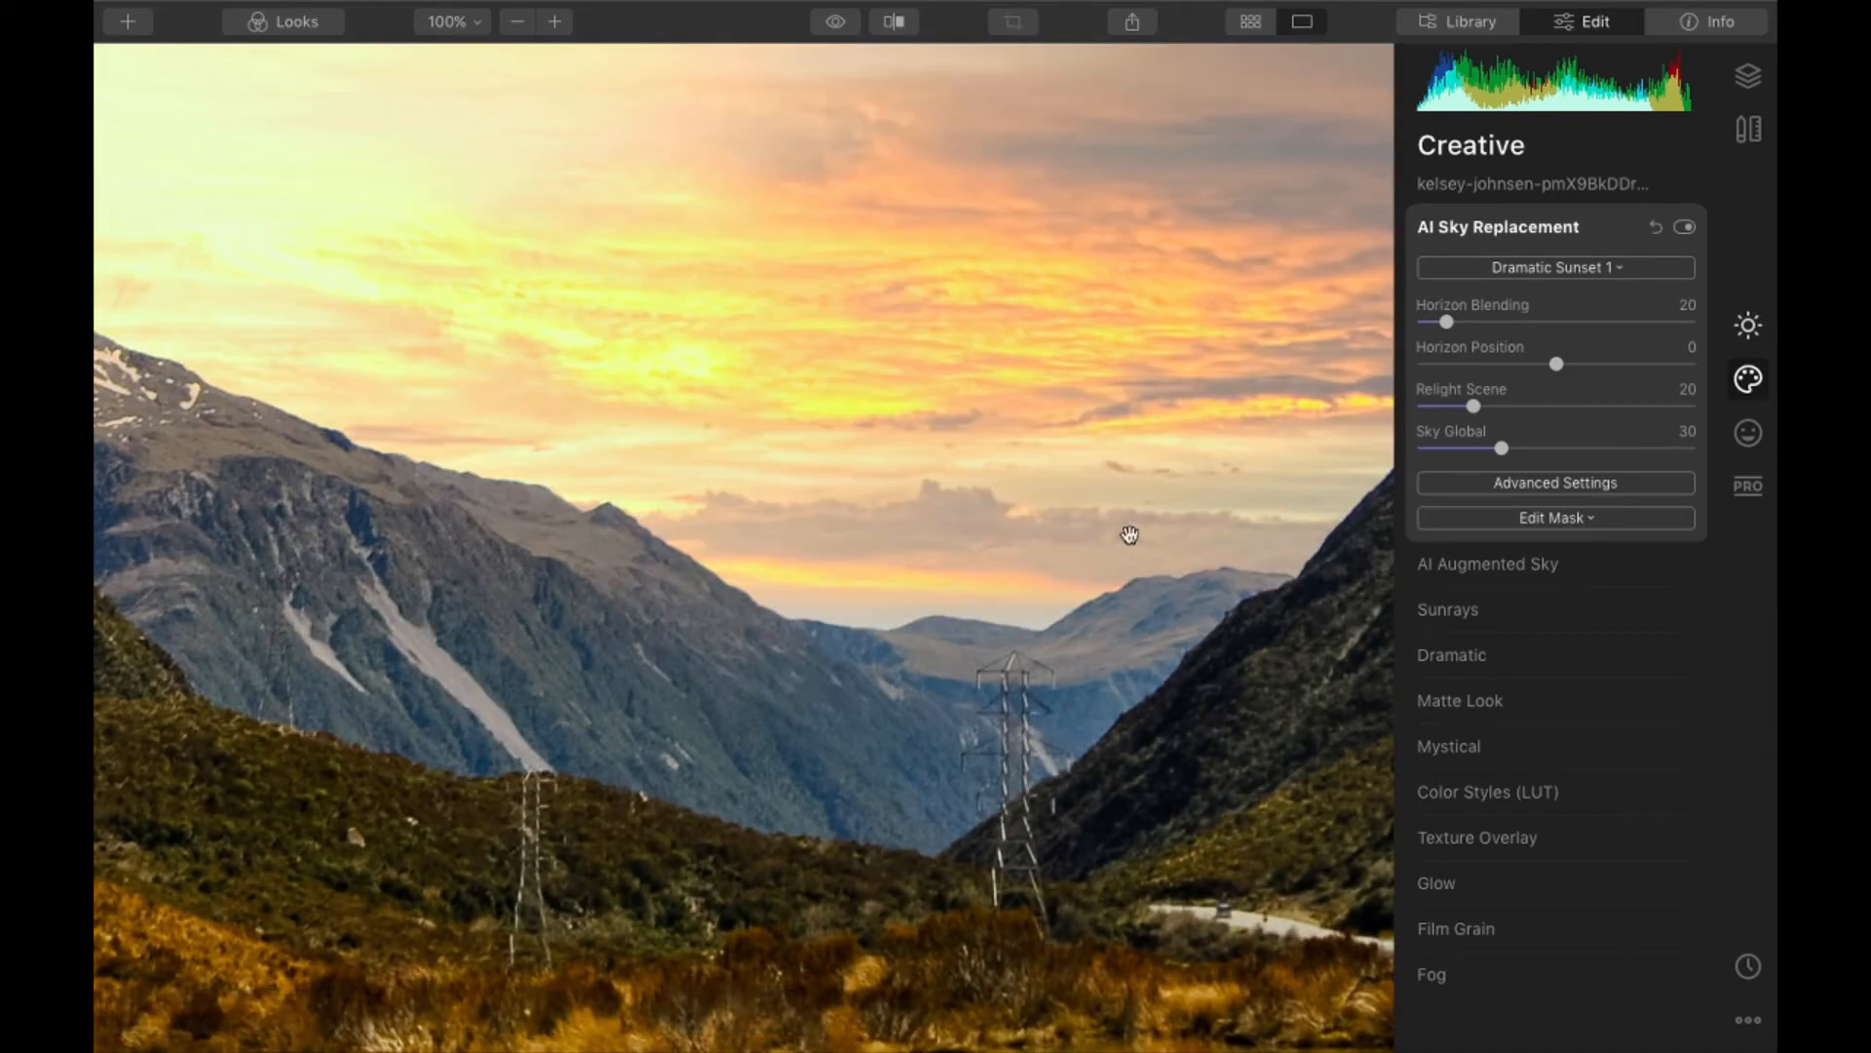
{"action": "left_click", "coordinate": [711, 824]}
- Switch to Finder and preview the village road photo, examining the trees and street lamps against the sky
{"action": "key", "text": "ctrl+Left"}
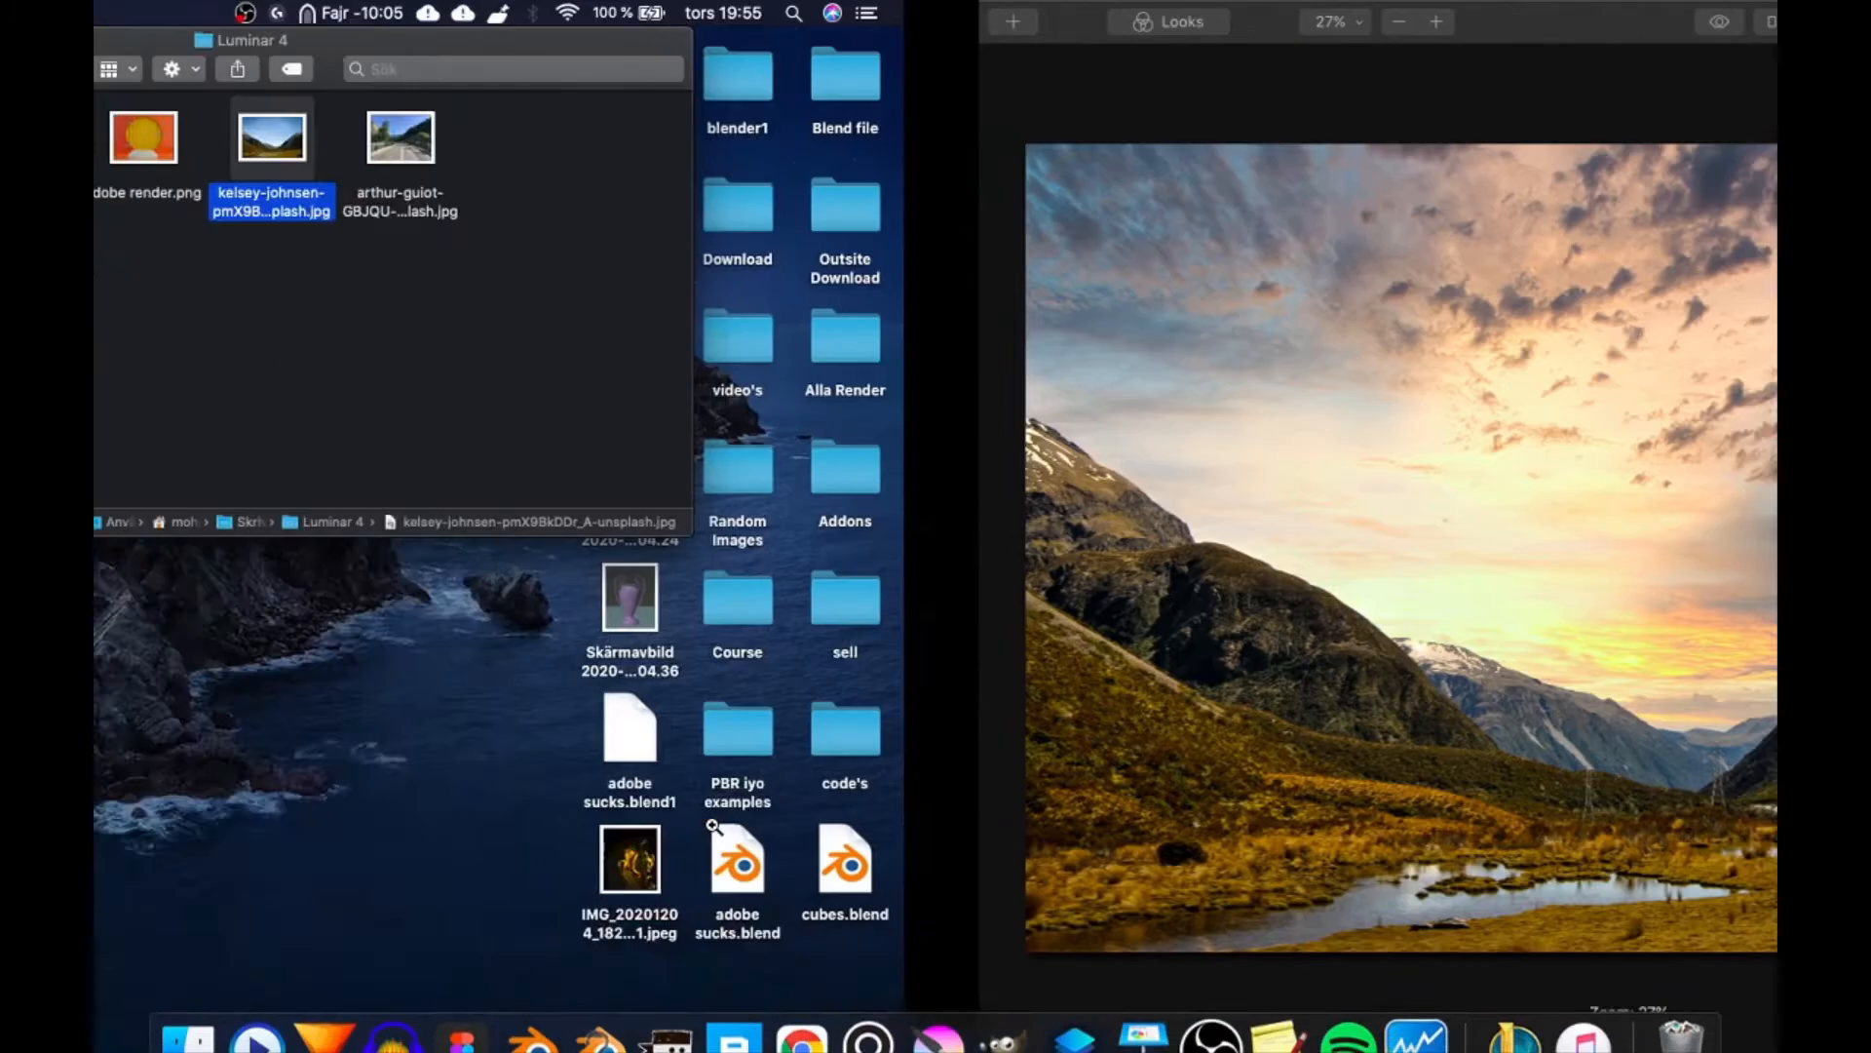
{"action": "left_click", "coordinate": [1261, 150]}
{"action": "key", "text": "space"}
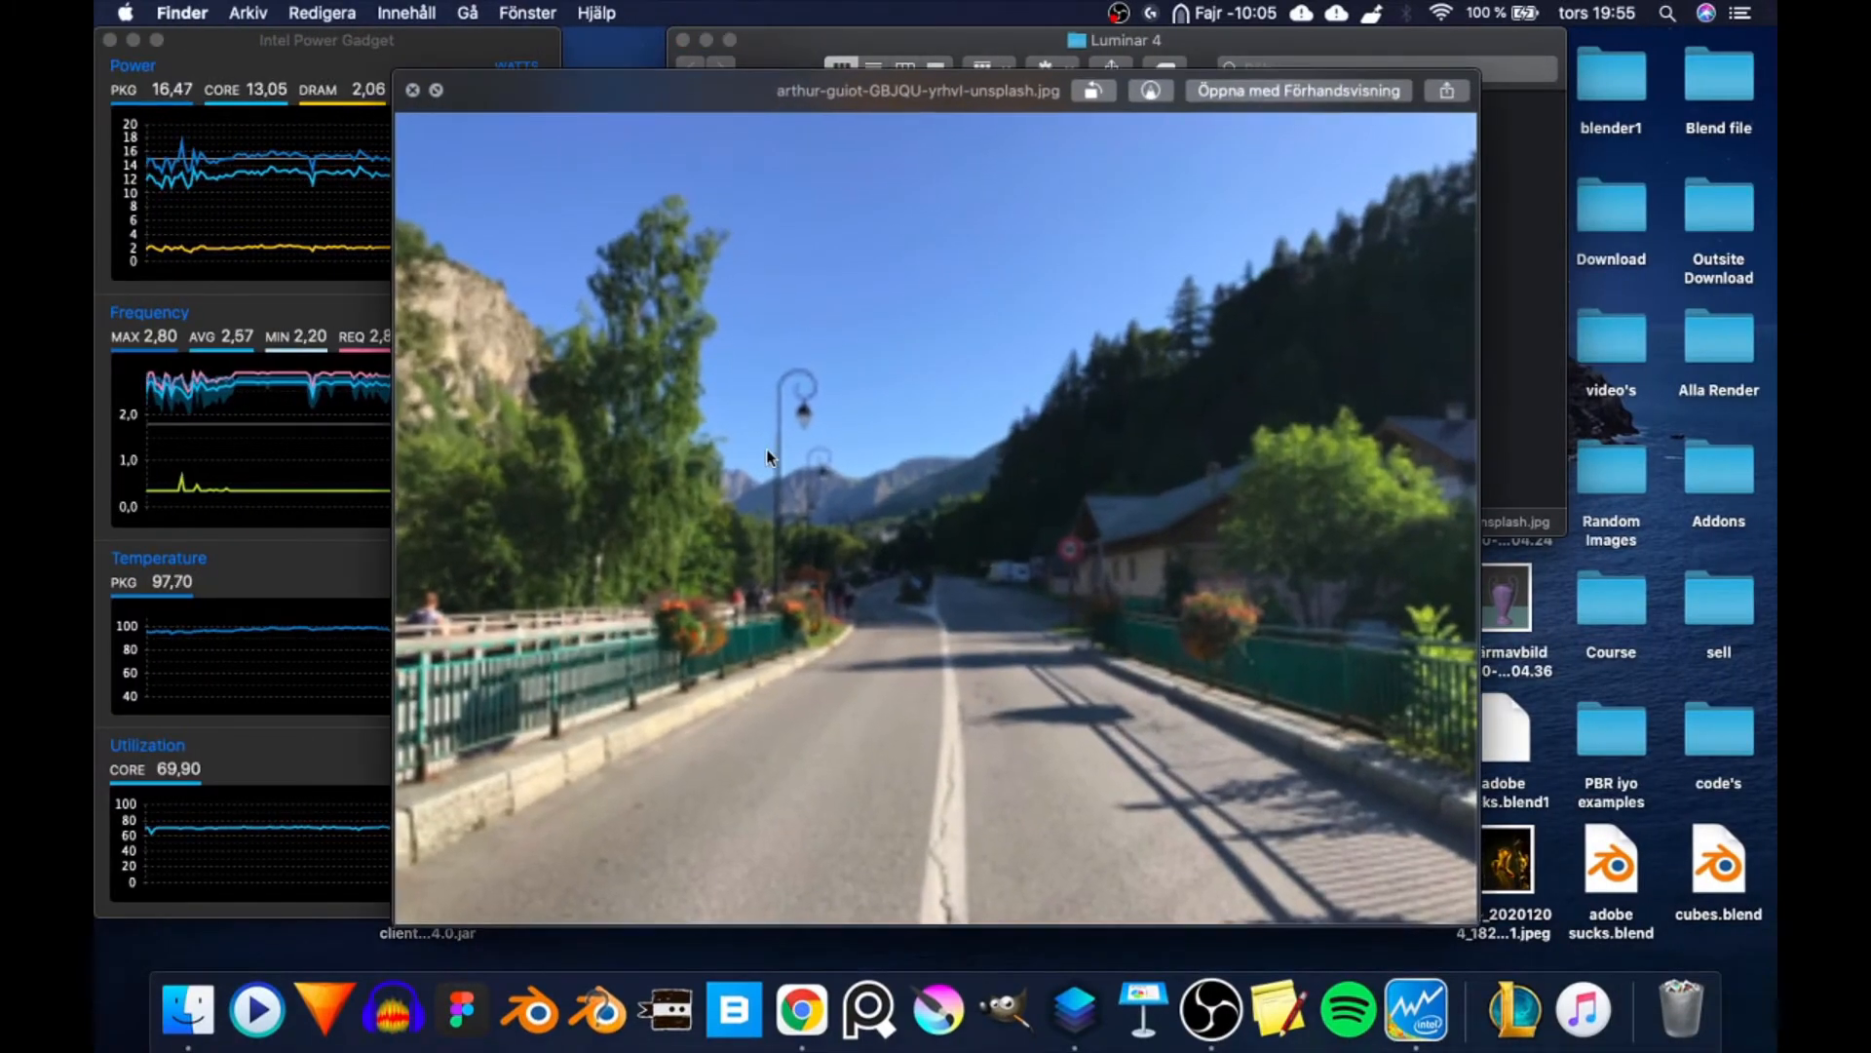
{"action": "scroll", "coordinate": [636, 337], "scroll_direction": "up", "scroll_amount": 5}
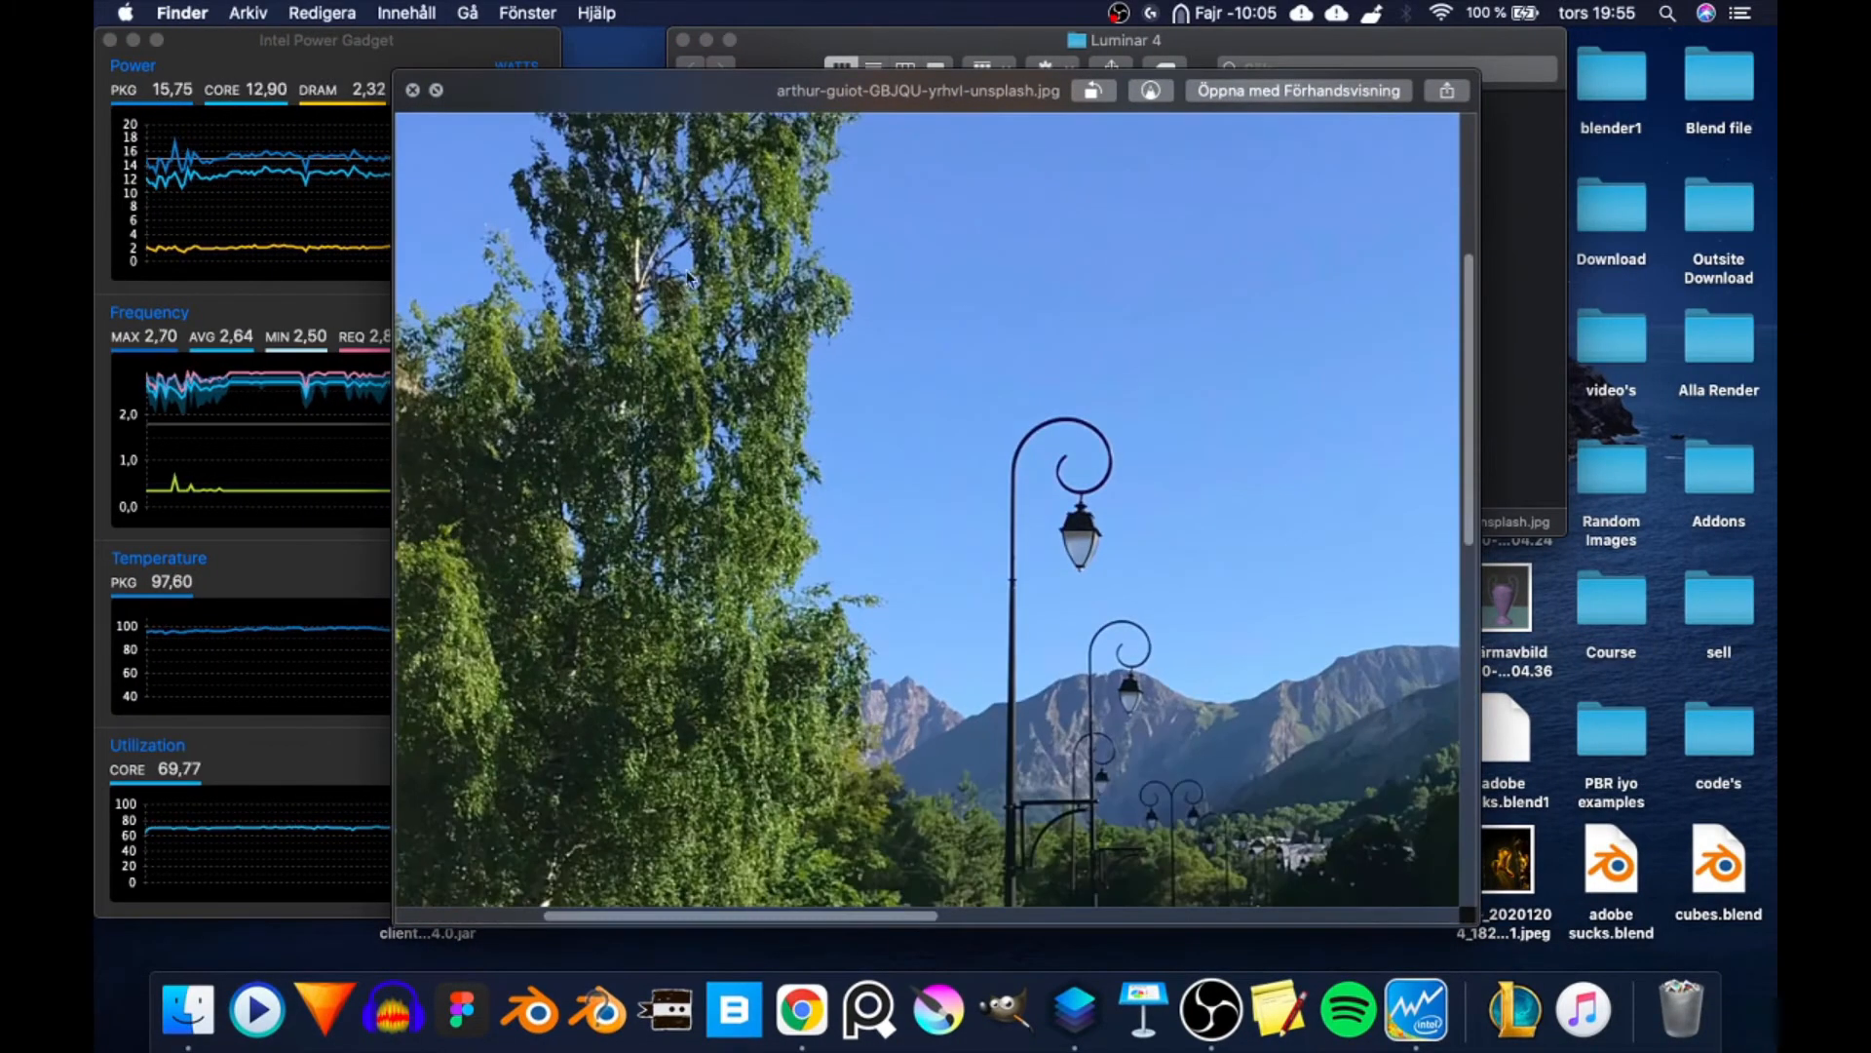
{"action": "scroll", "coordinate": [711, 387], "scroll_direction": "down", "scroll_amount": 5}
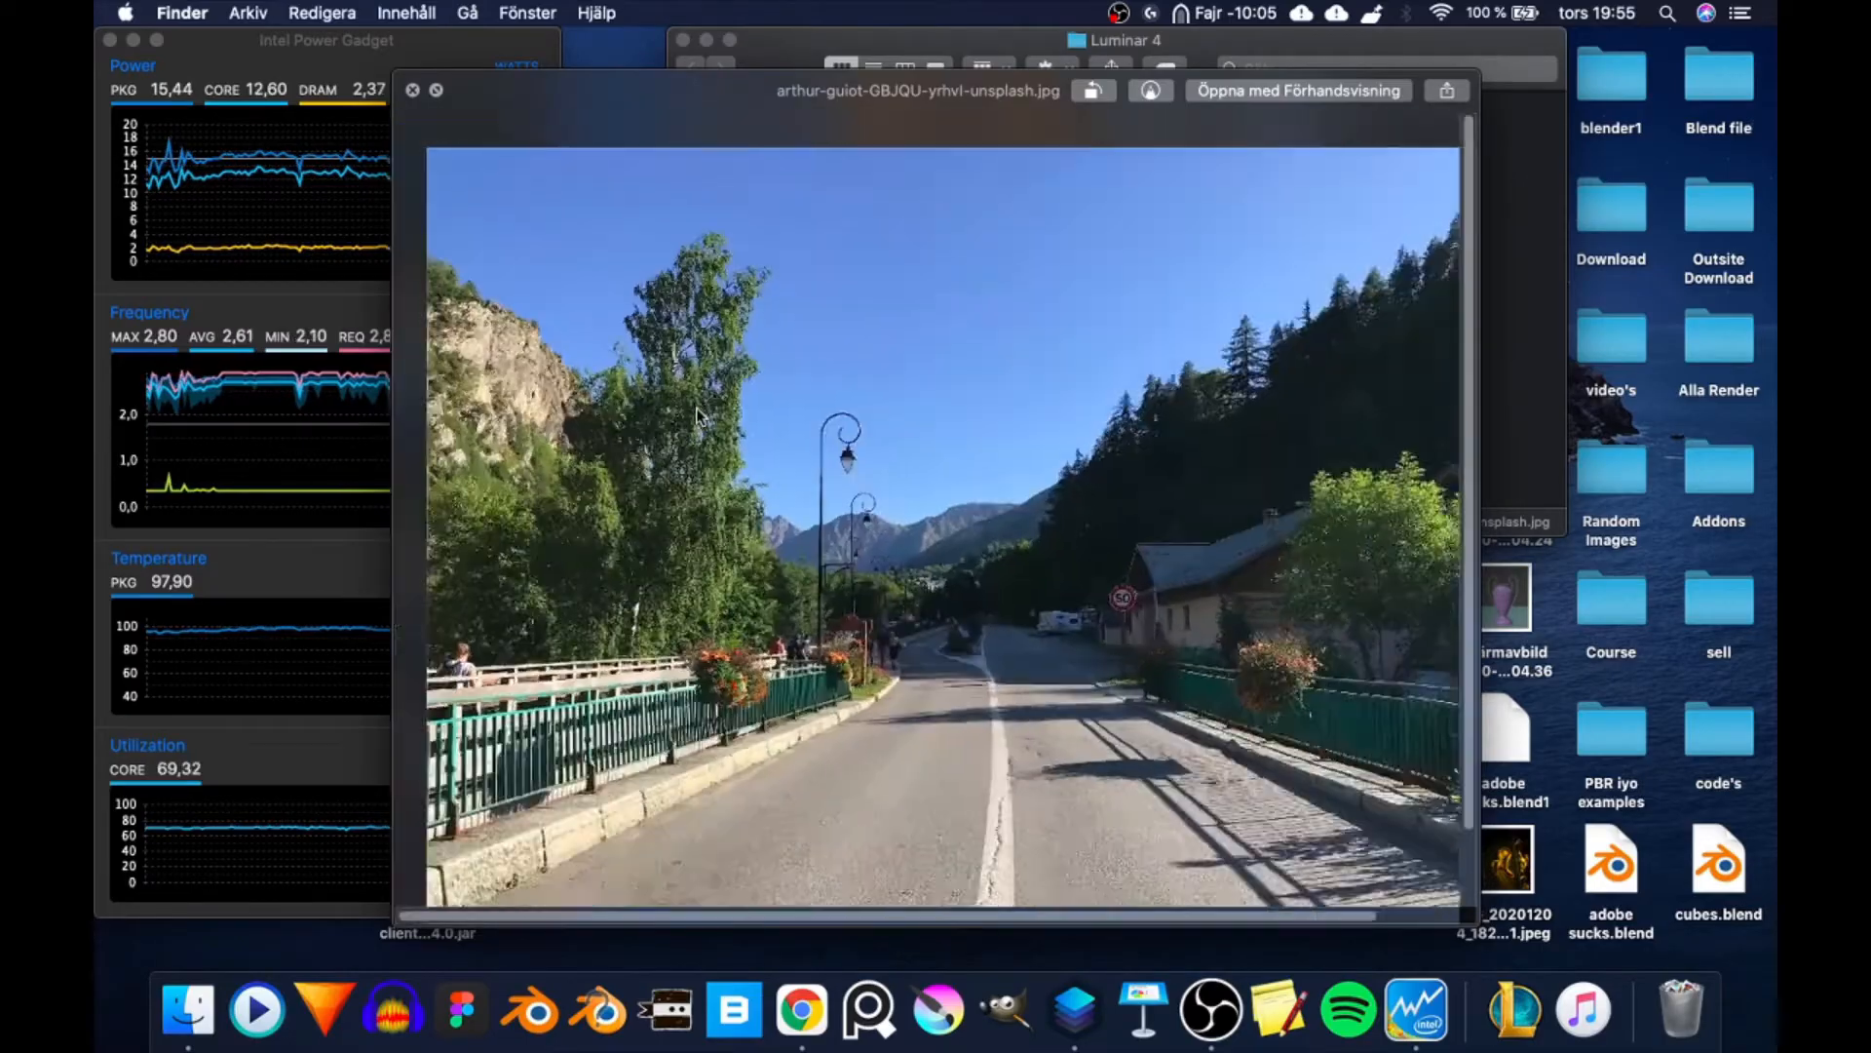
- Close the road photo preview, return to Luminar 4 and change the valley photo's replacement sky to Dramatic Sunset 4
{"action": "key", "text": "space"}
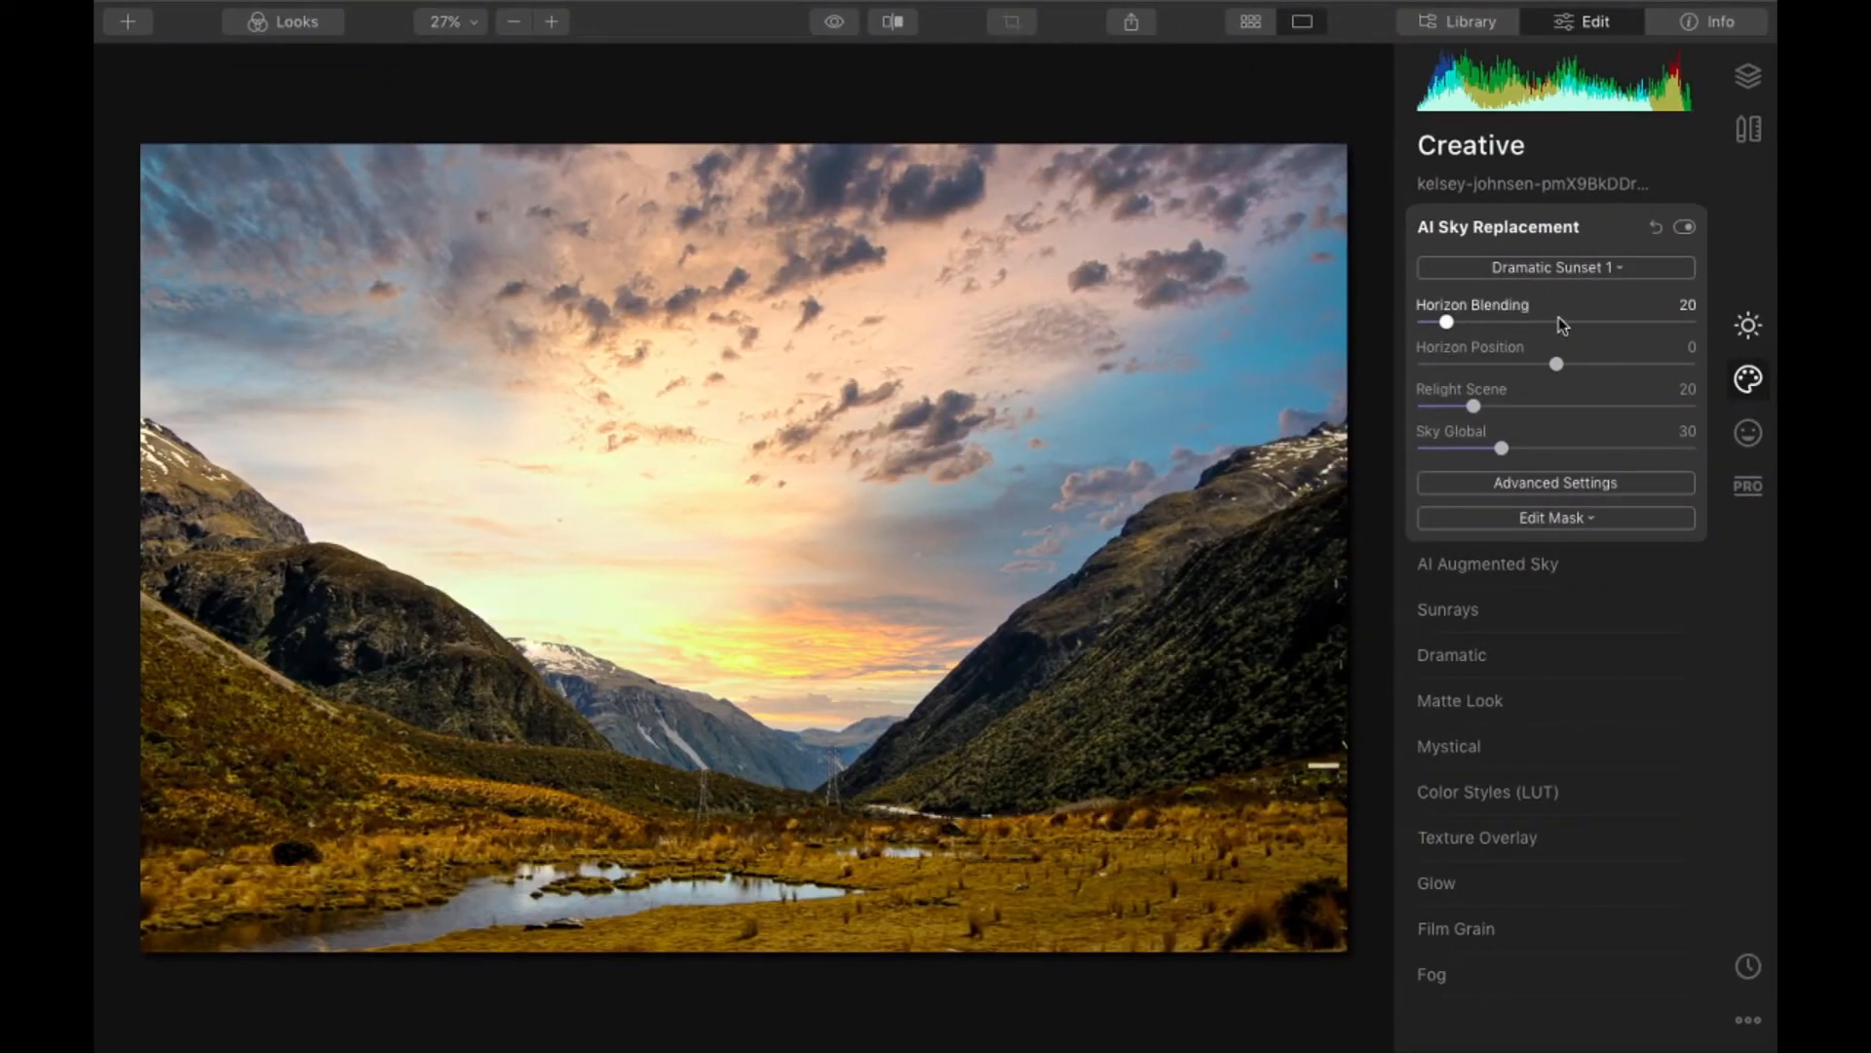
{"action": "left_click", "coordinate": [1614, 269]}
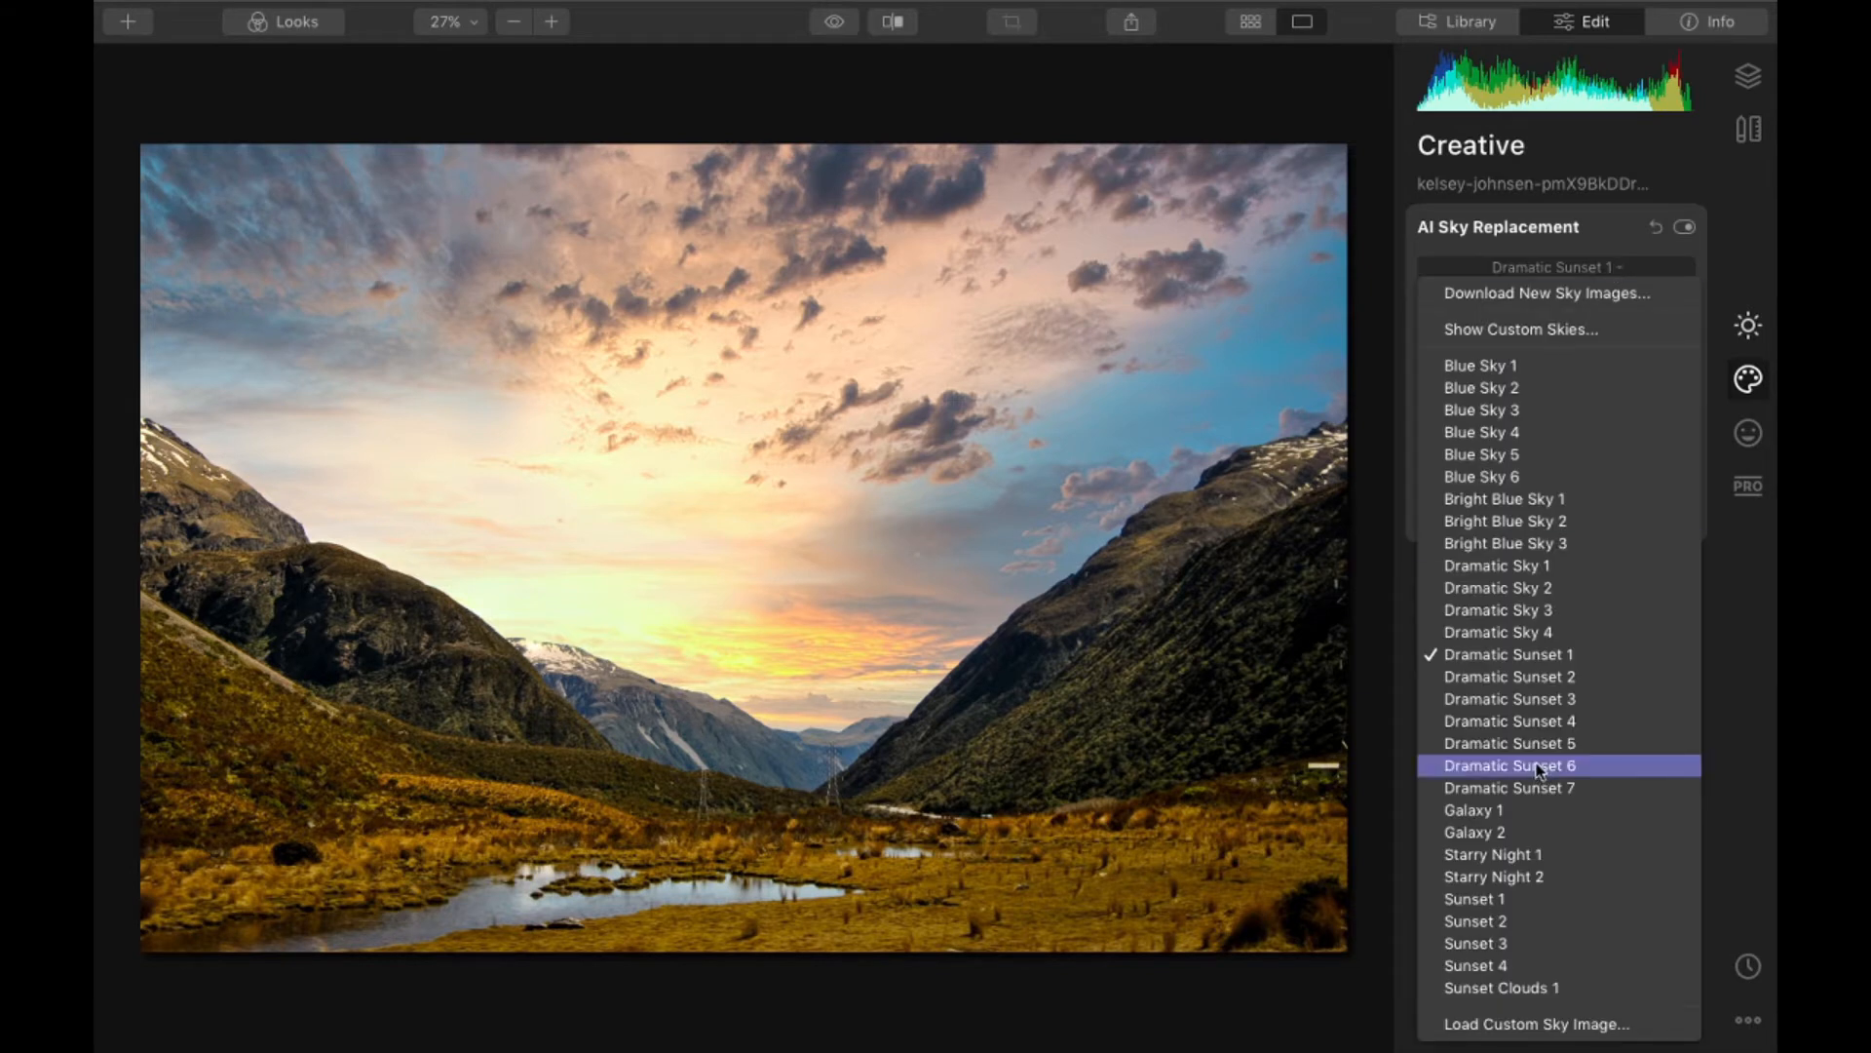
{"action": "left_click", "coordinate": [1562, 722]}
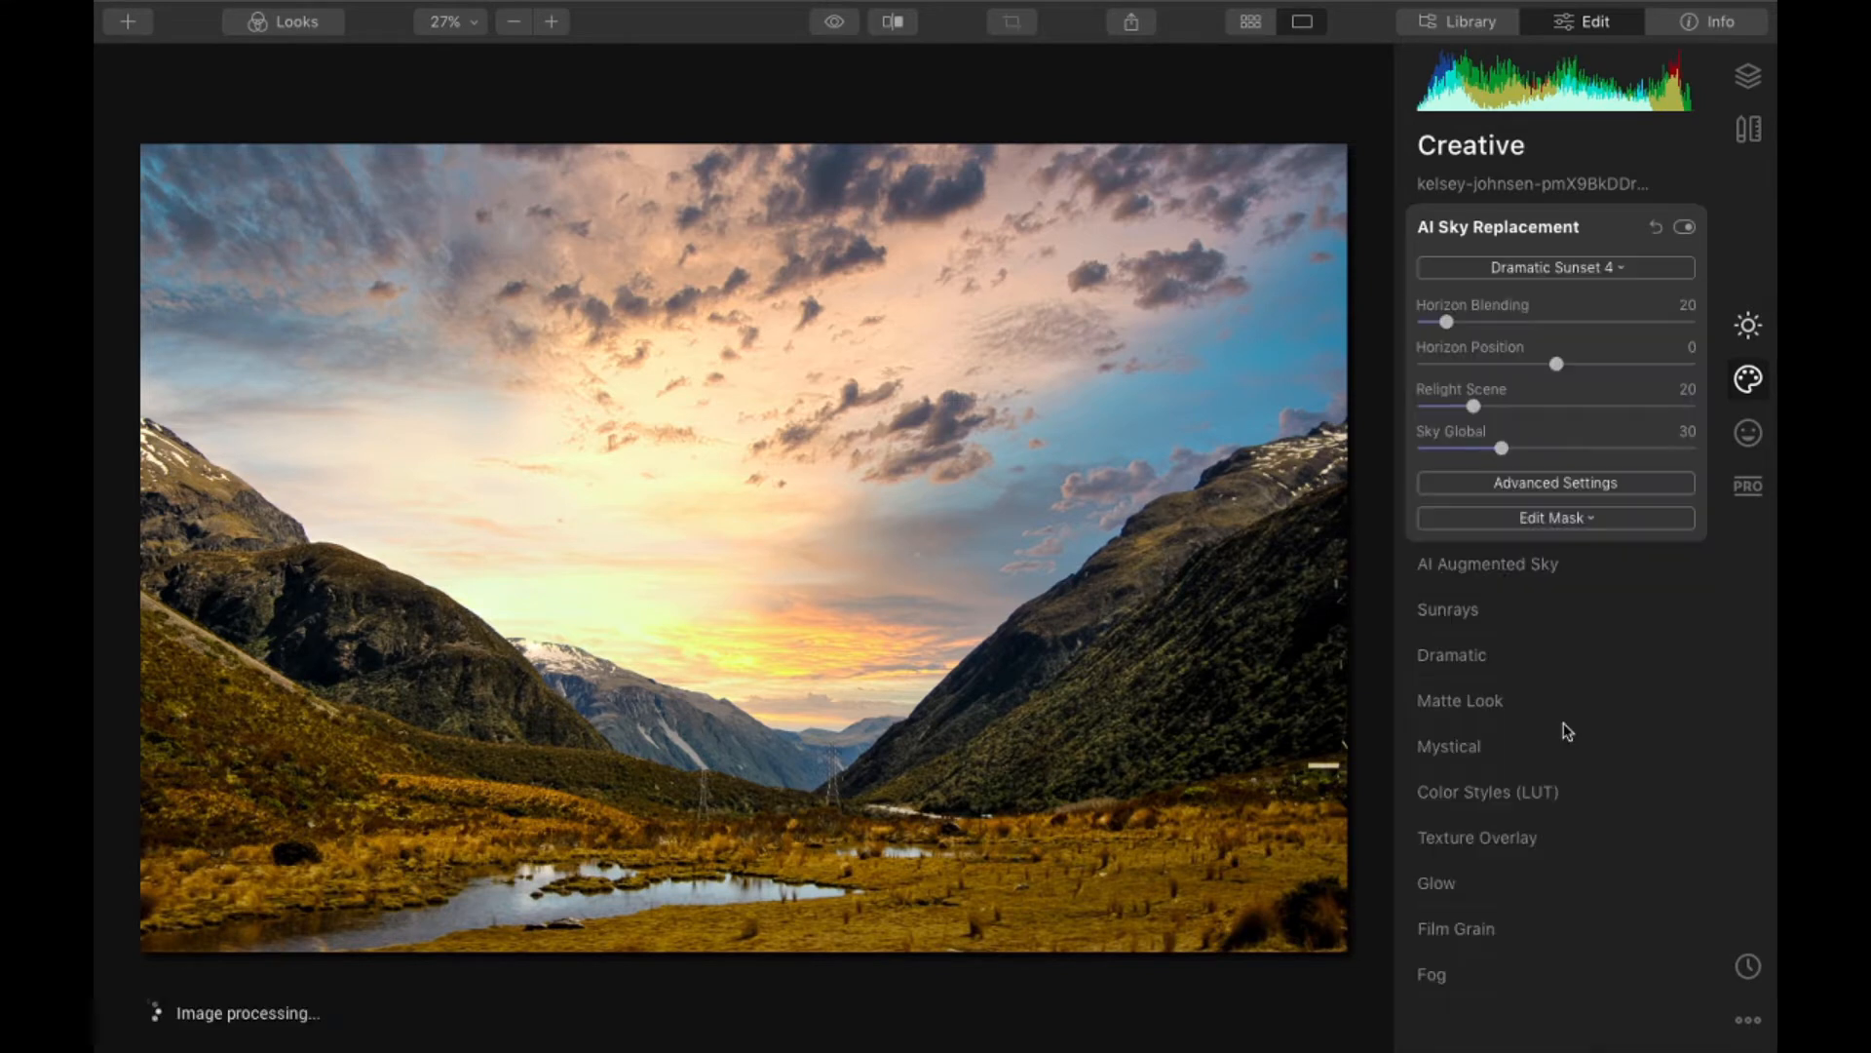
- Compare the valley photo with the Dramatic Sunset 4 sky against its unedited original
{"action": "left_click", "coordinate": [1604, 273]}
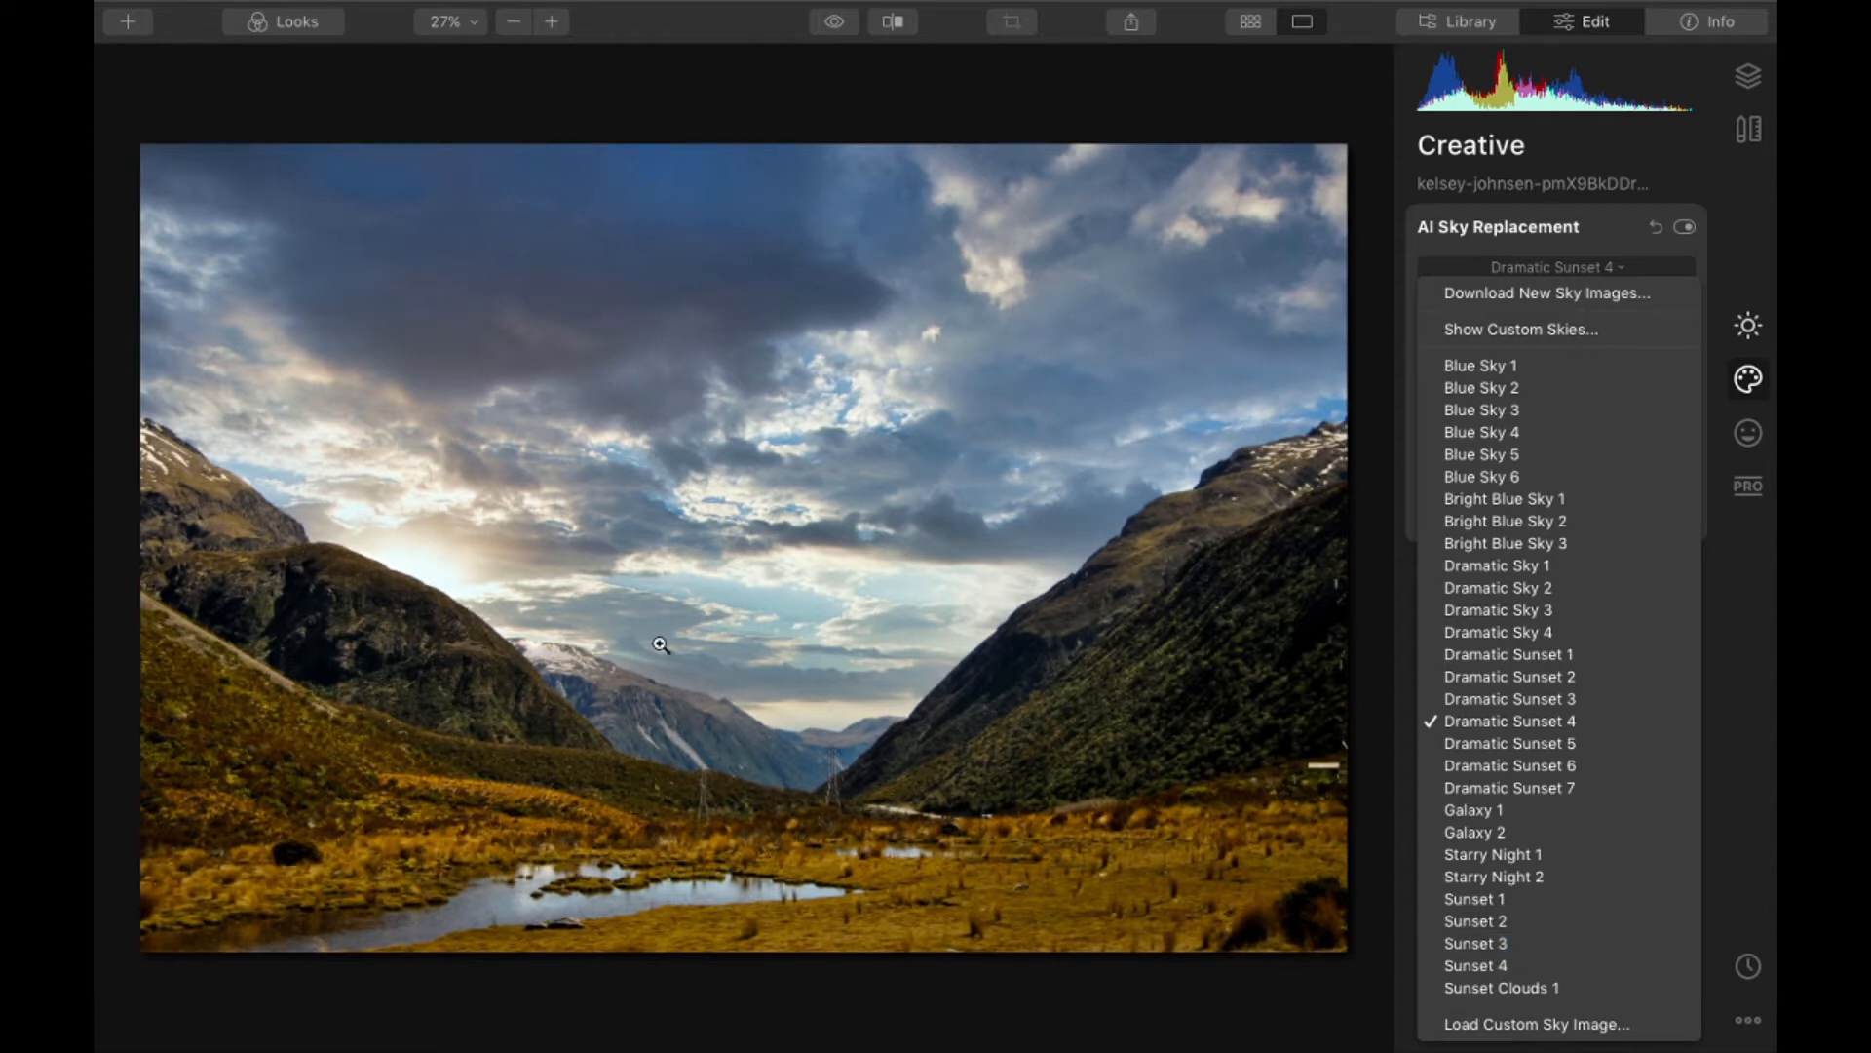
{"action": "left_click", "coordinate": [836, 23]}
{"action": "left_click", "coordinate": [835, 24]}
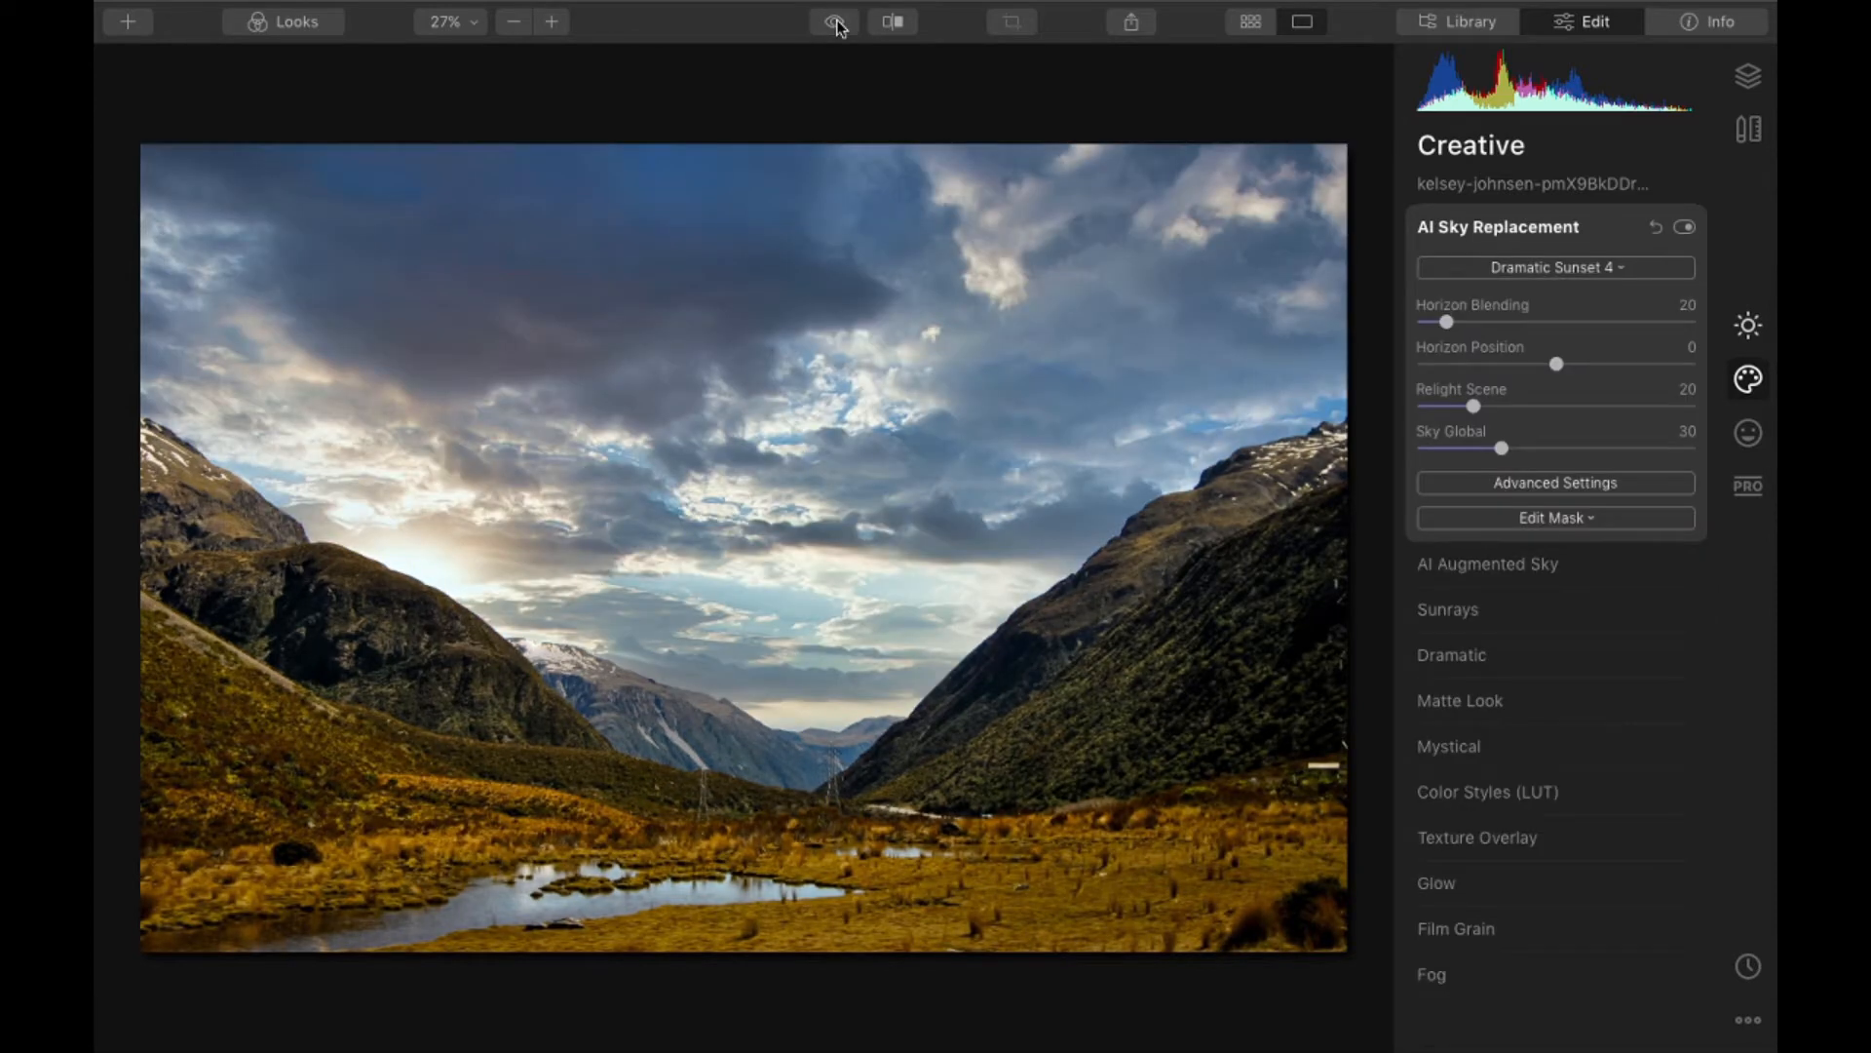
{"action": "left_click", "coordinate": [837, 25]}
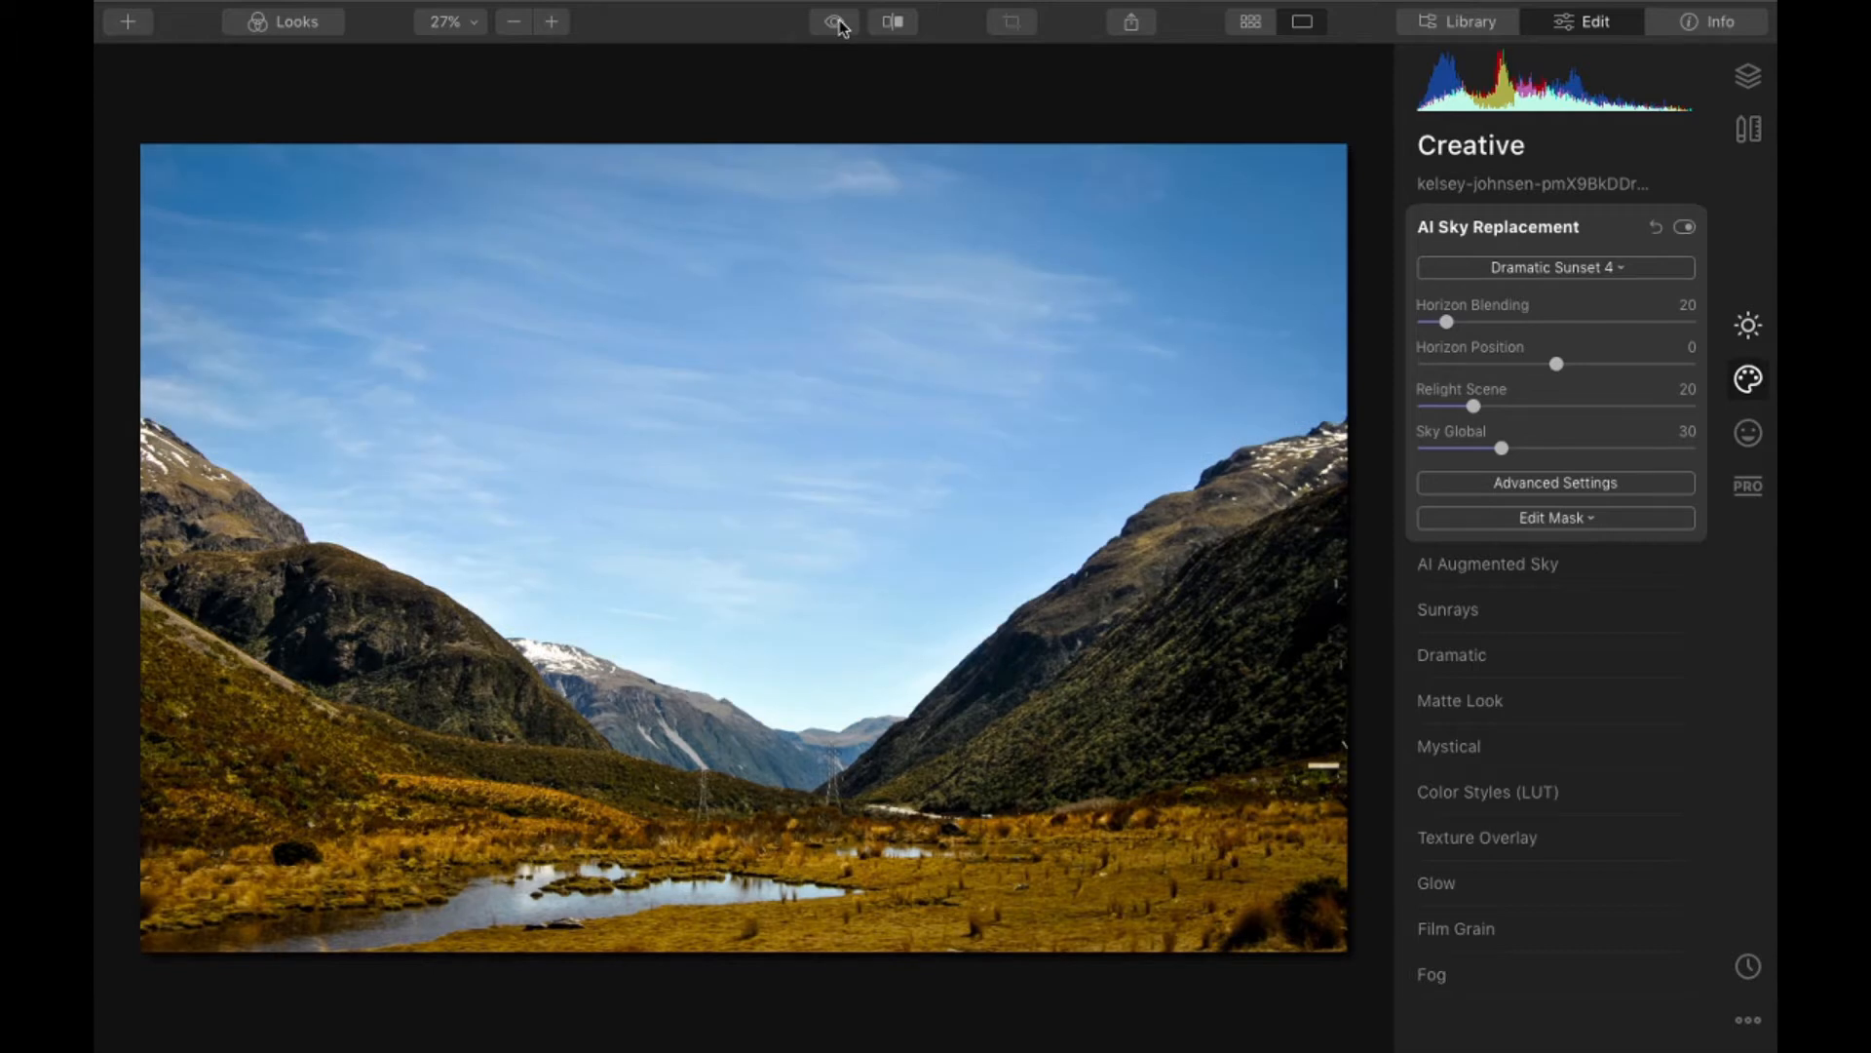
{"action": "left_click", "coordinate": [837, 26]}
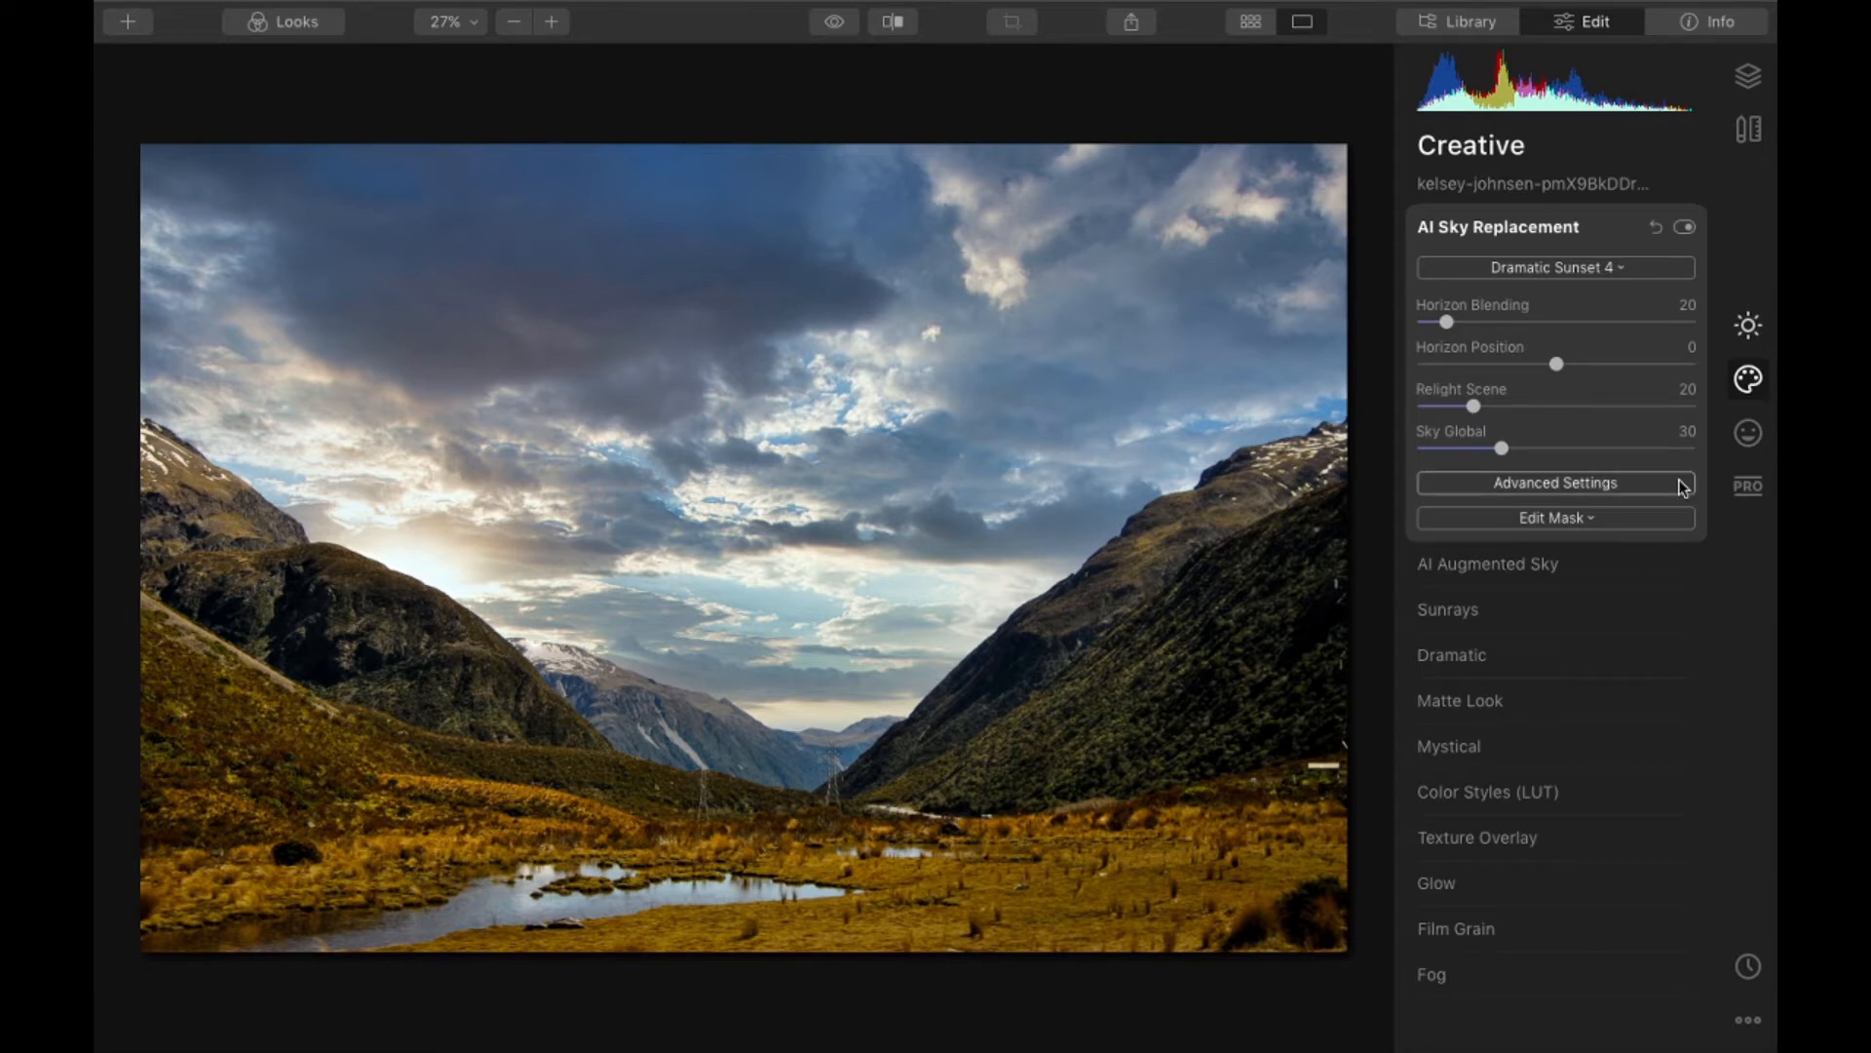
- Try Flip Sky in the advanced settings of AI Sky Replacement and restore the sky's original orientation
{"action": "left_click", "coordinate": [1647, 484]}
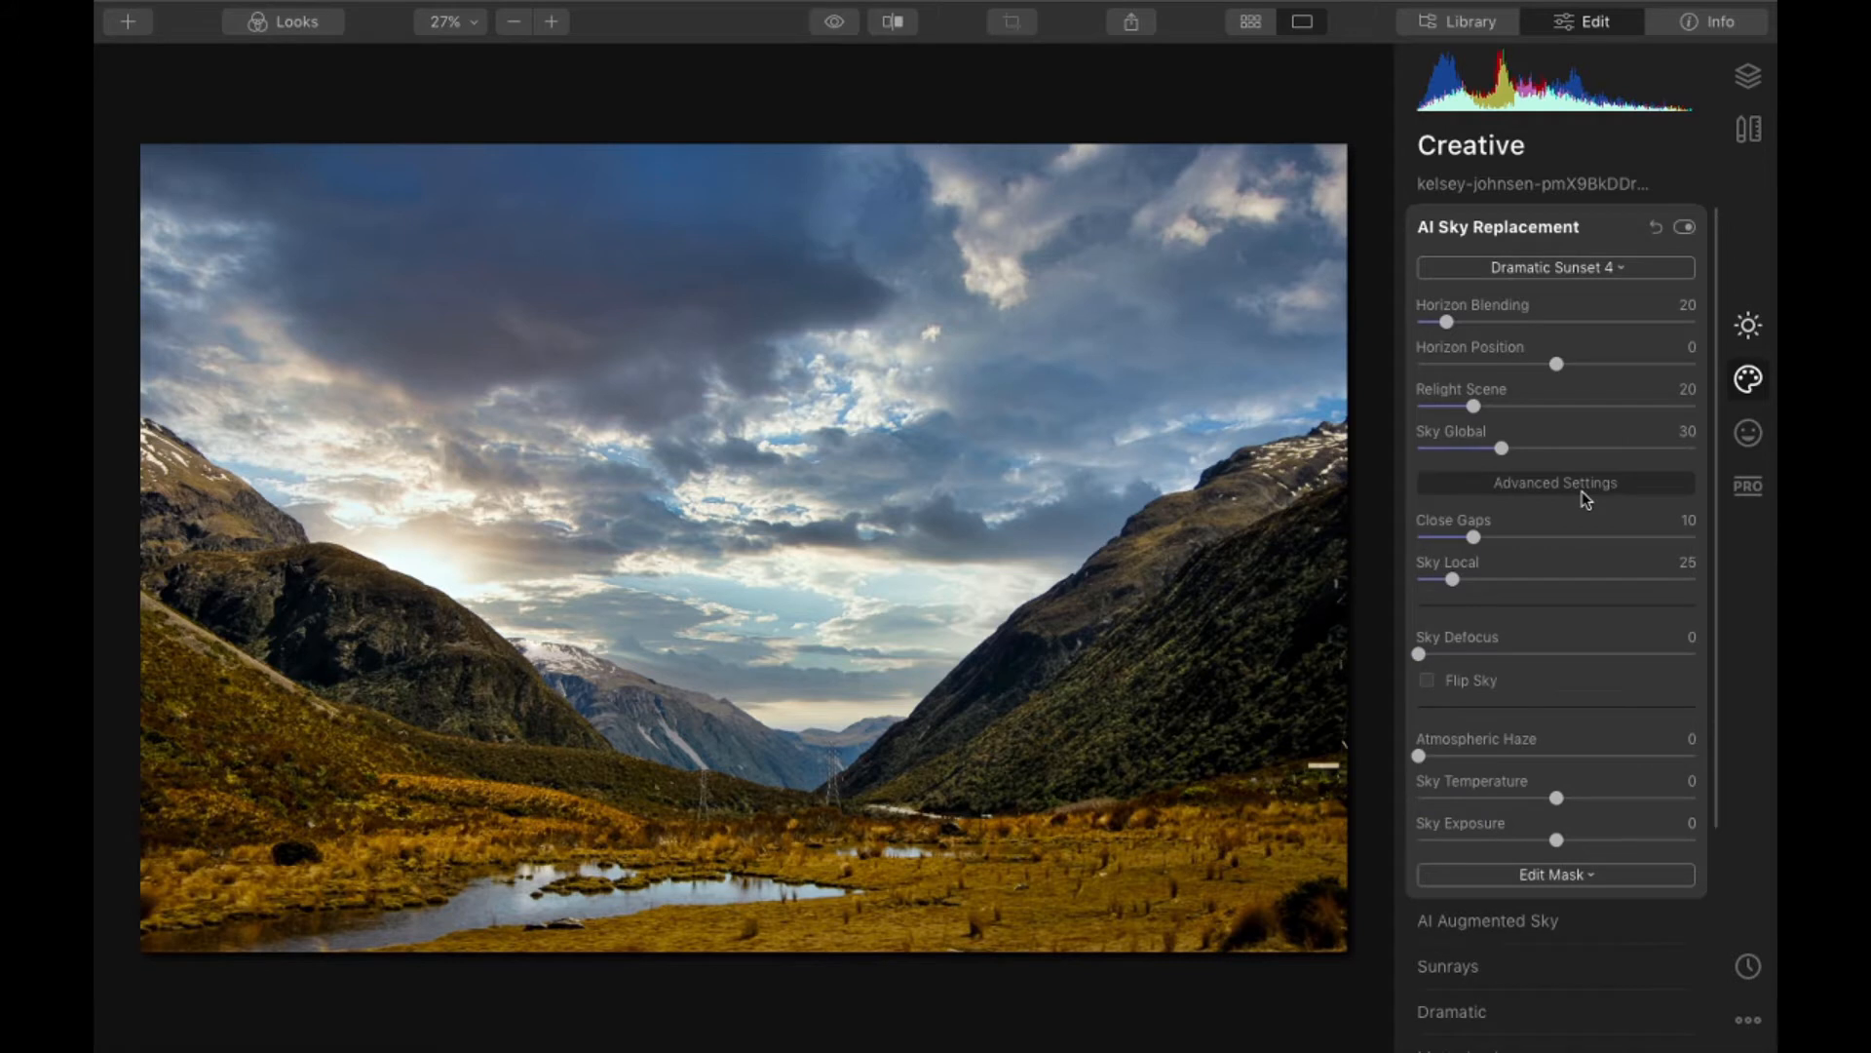
{"action": "left_click", "coordinate": [1428, 681]}
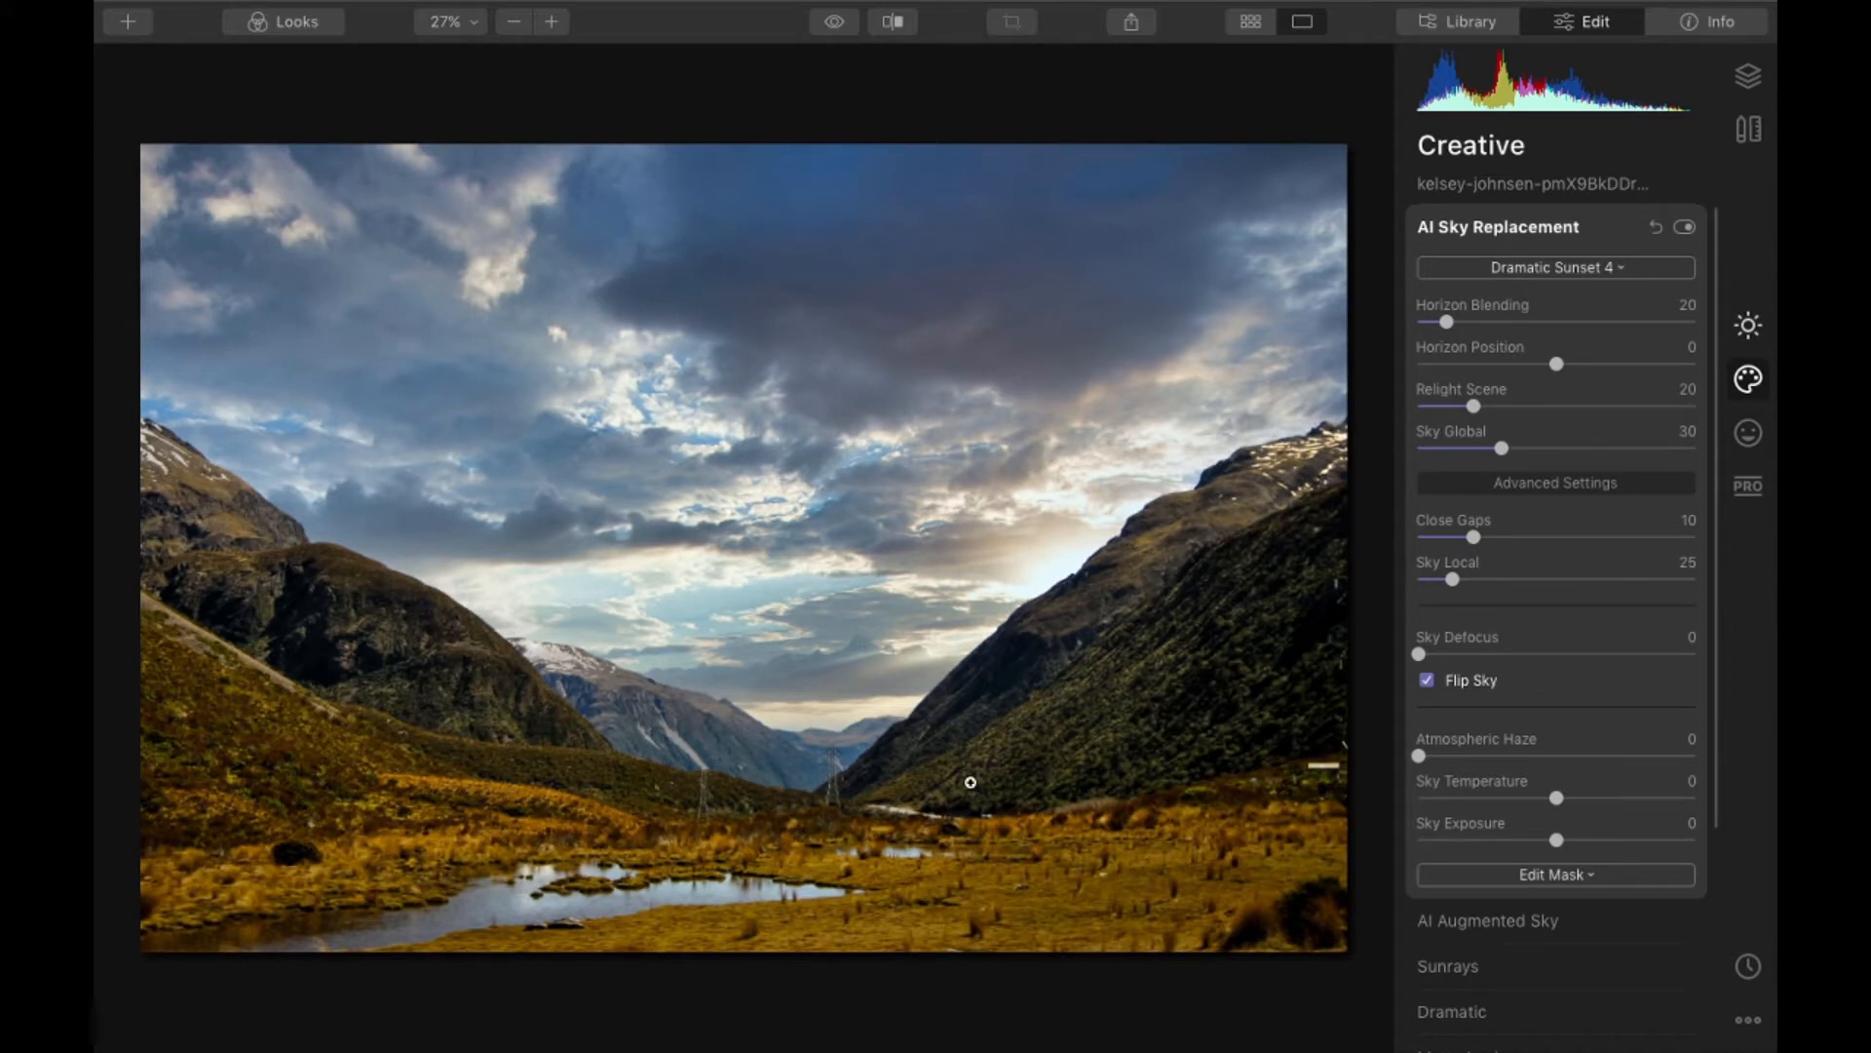
{"action": "left_click", "coordinate": [1436, 679]}
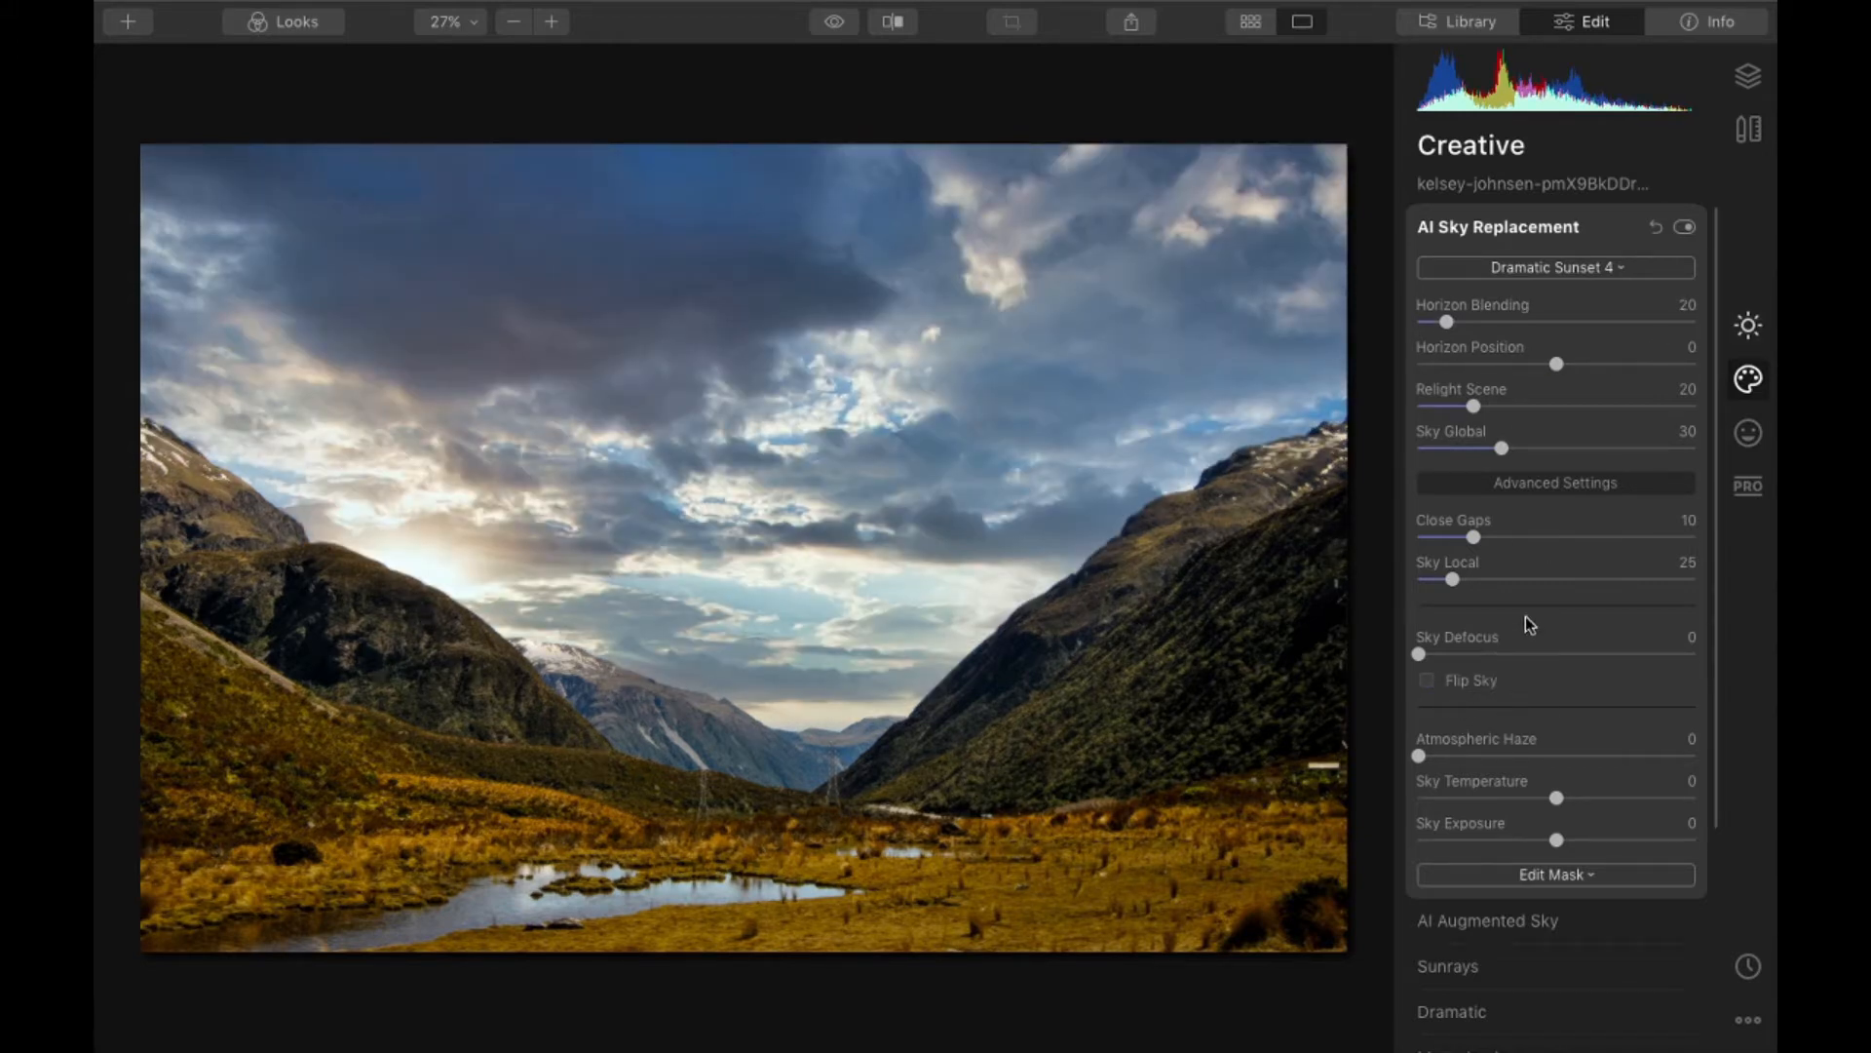
{"action": "left_click", "coordinate": [1568, 484]}
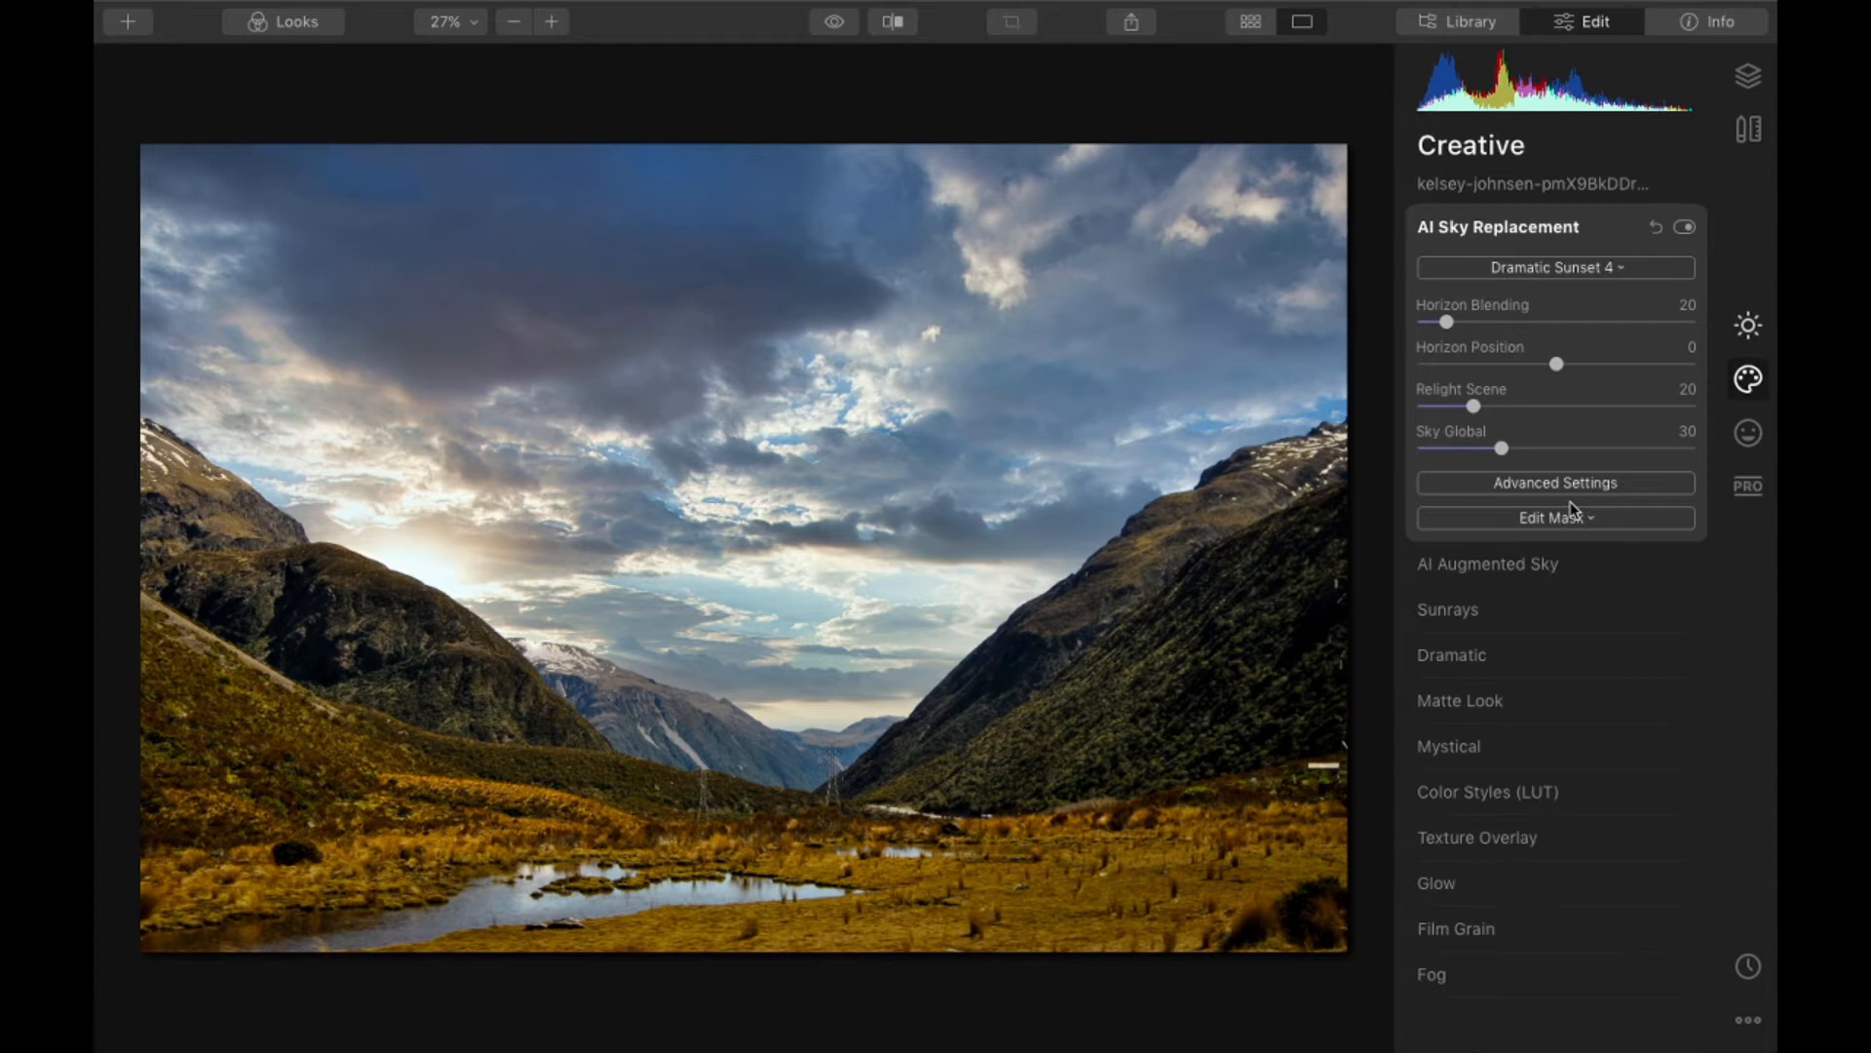
- Look through the sky objects offered by AI Augmented Sky
{"action": "left_click", "coordinate": [1559, 242]}
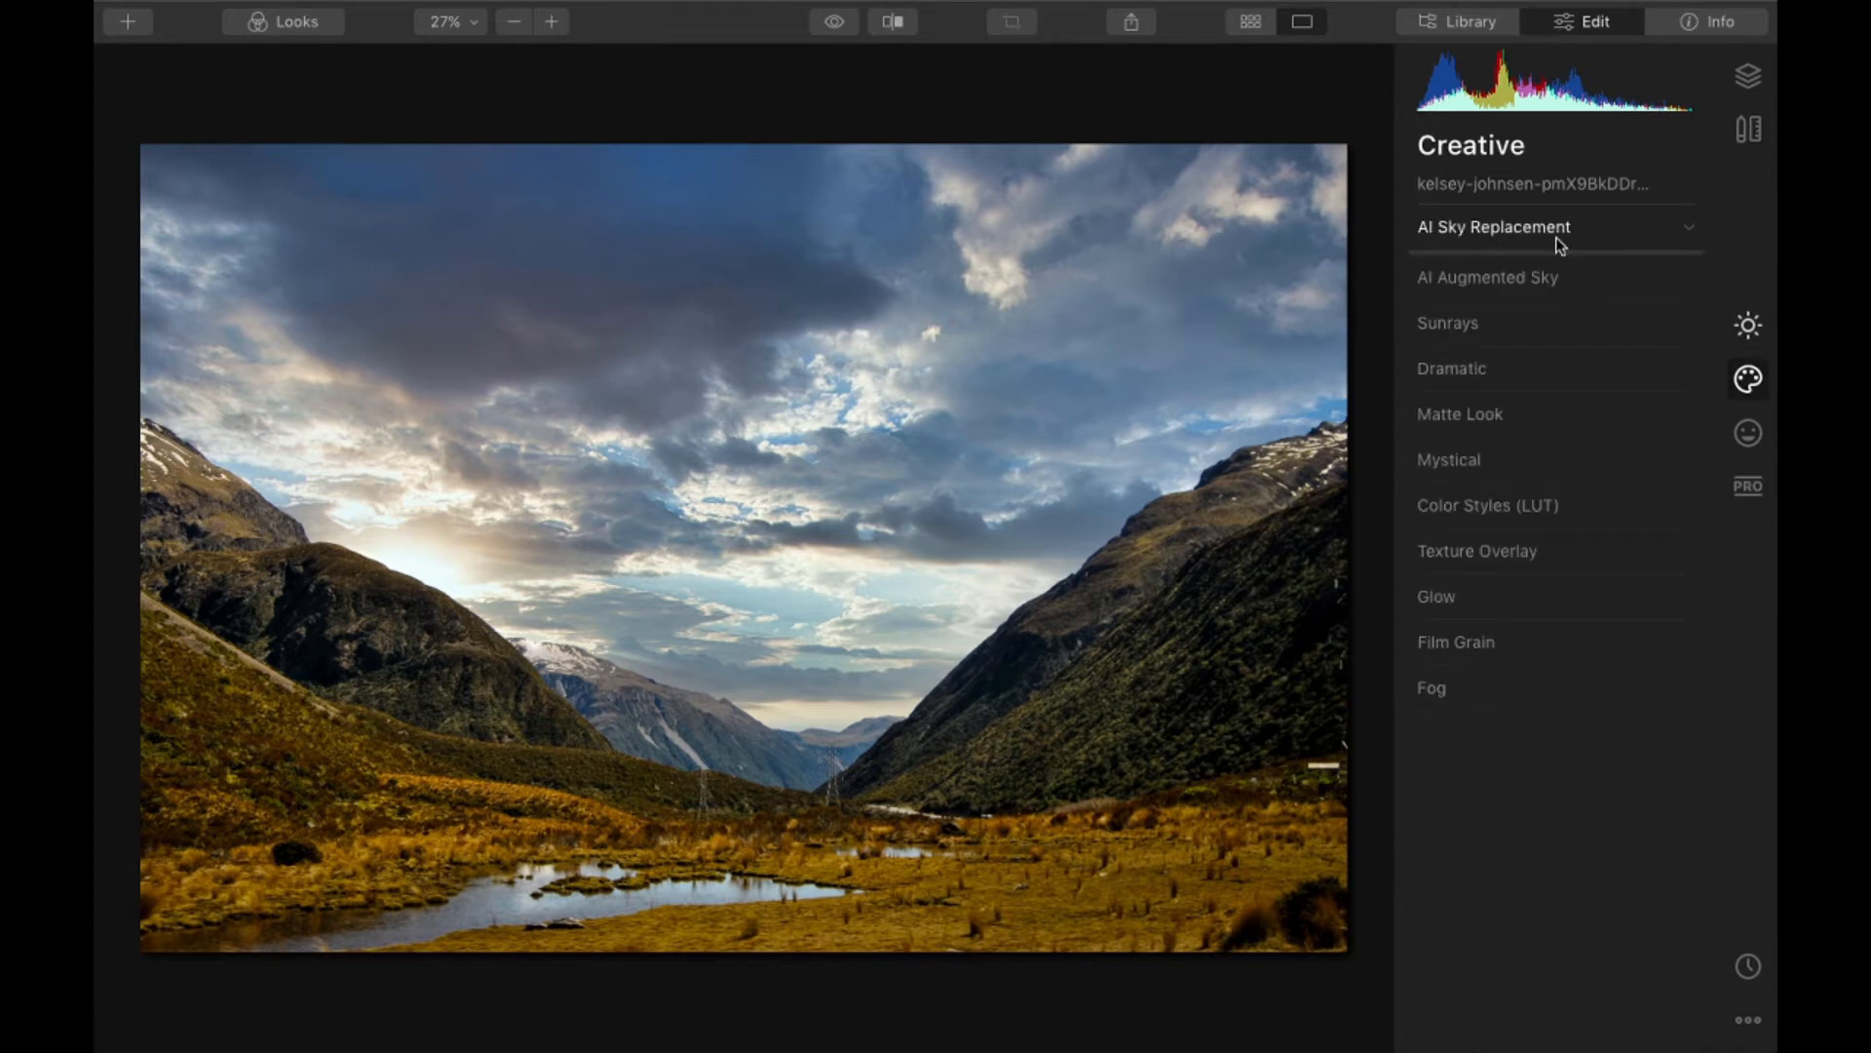
{"action": "left_click", "coordinate": [1484, 279]}
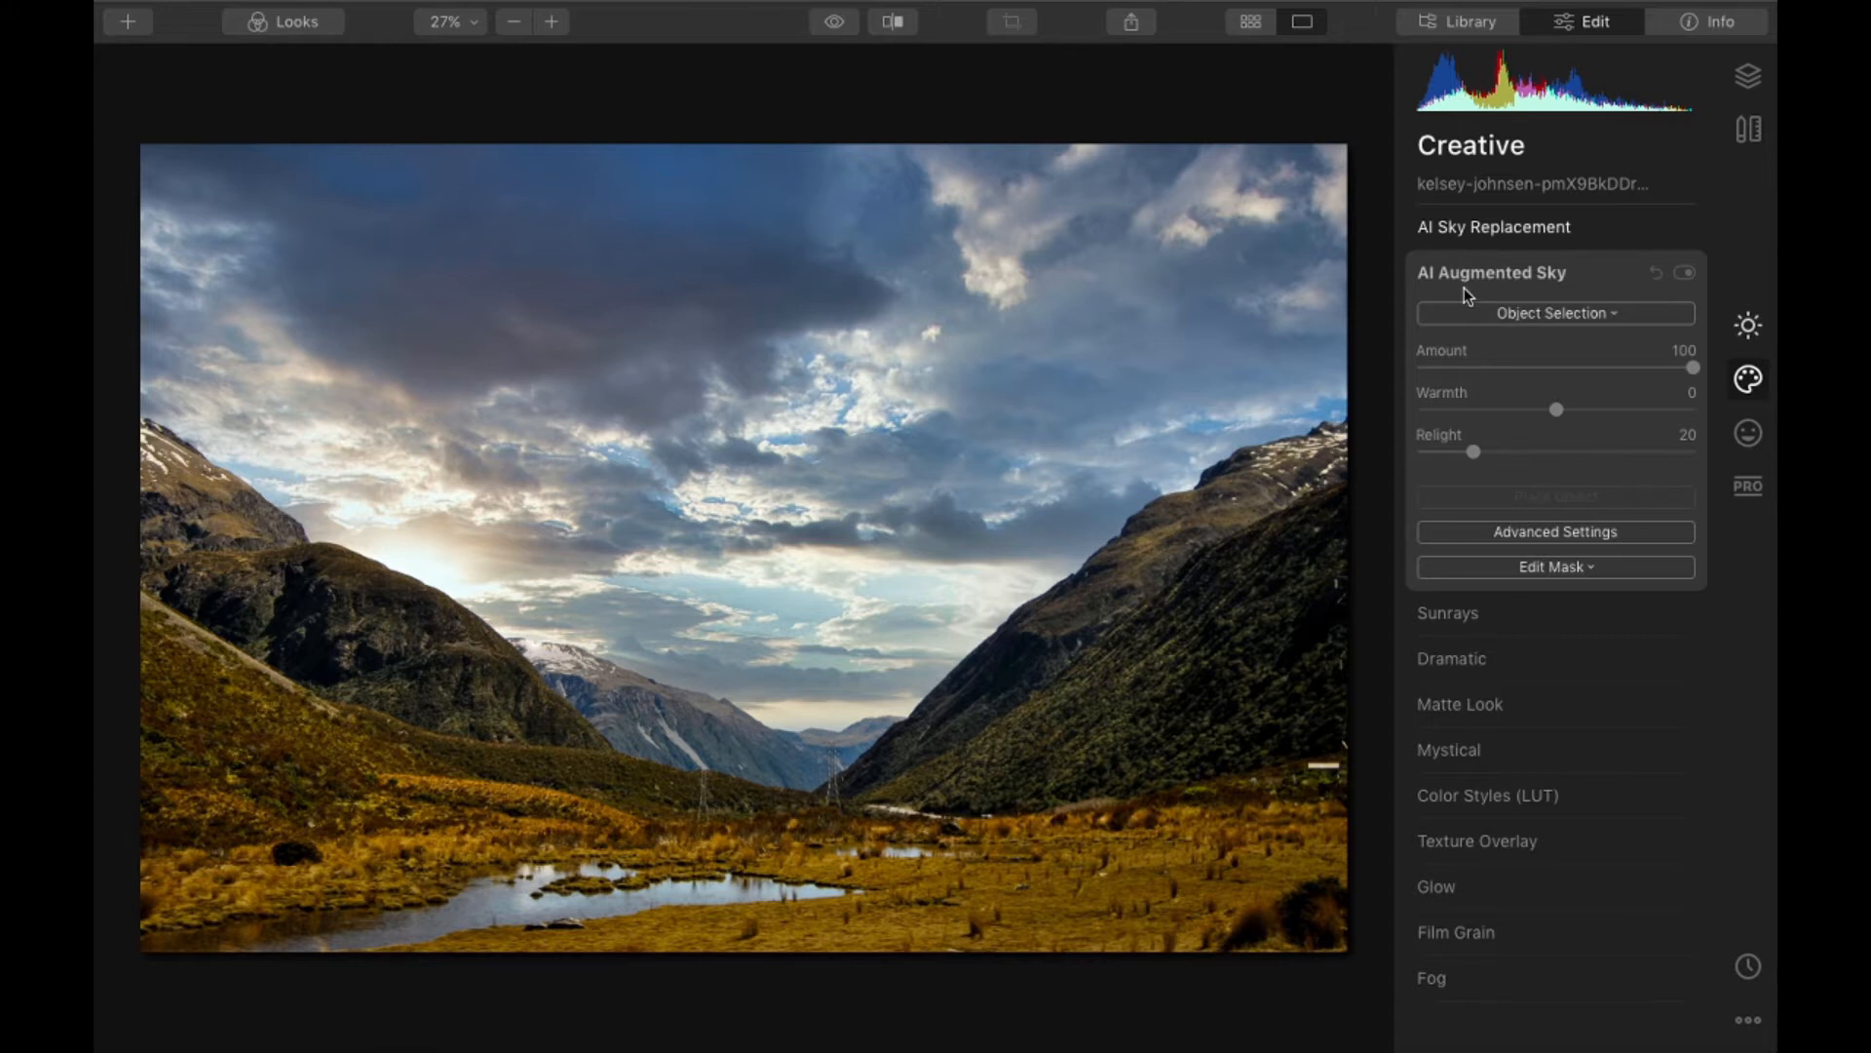
{"action": "left_click", "coordinate": [1513, 310]}
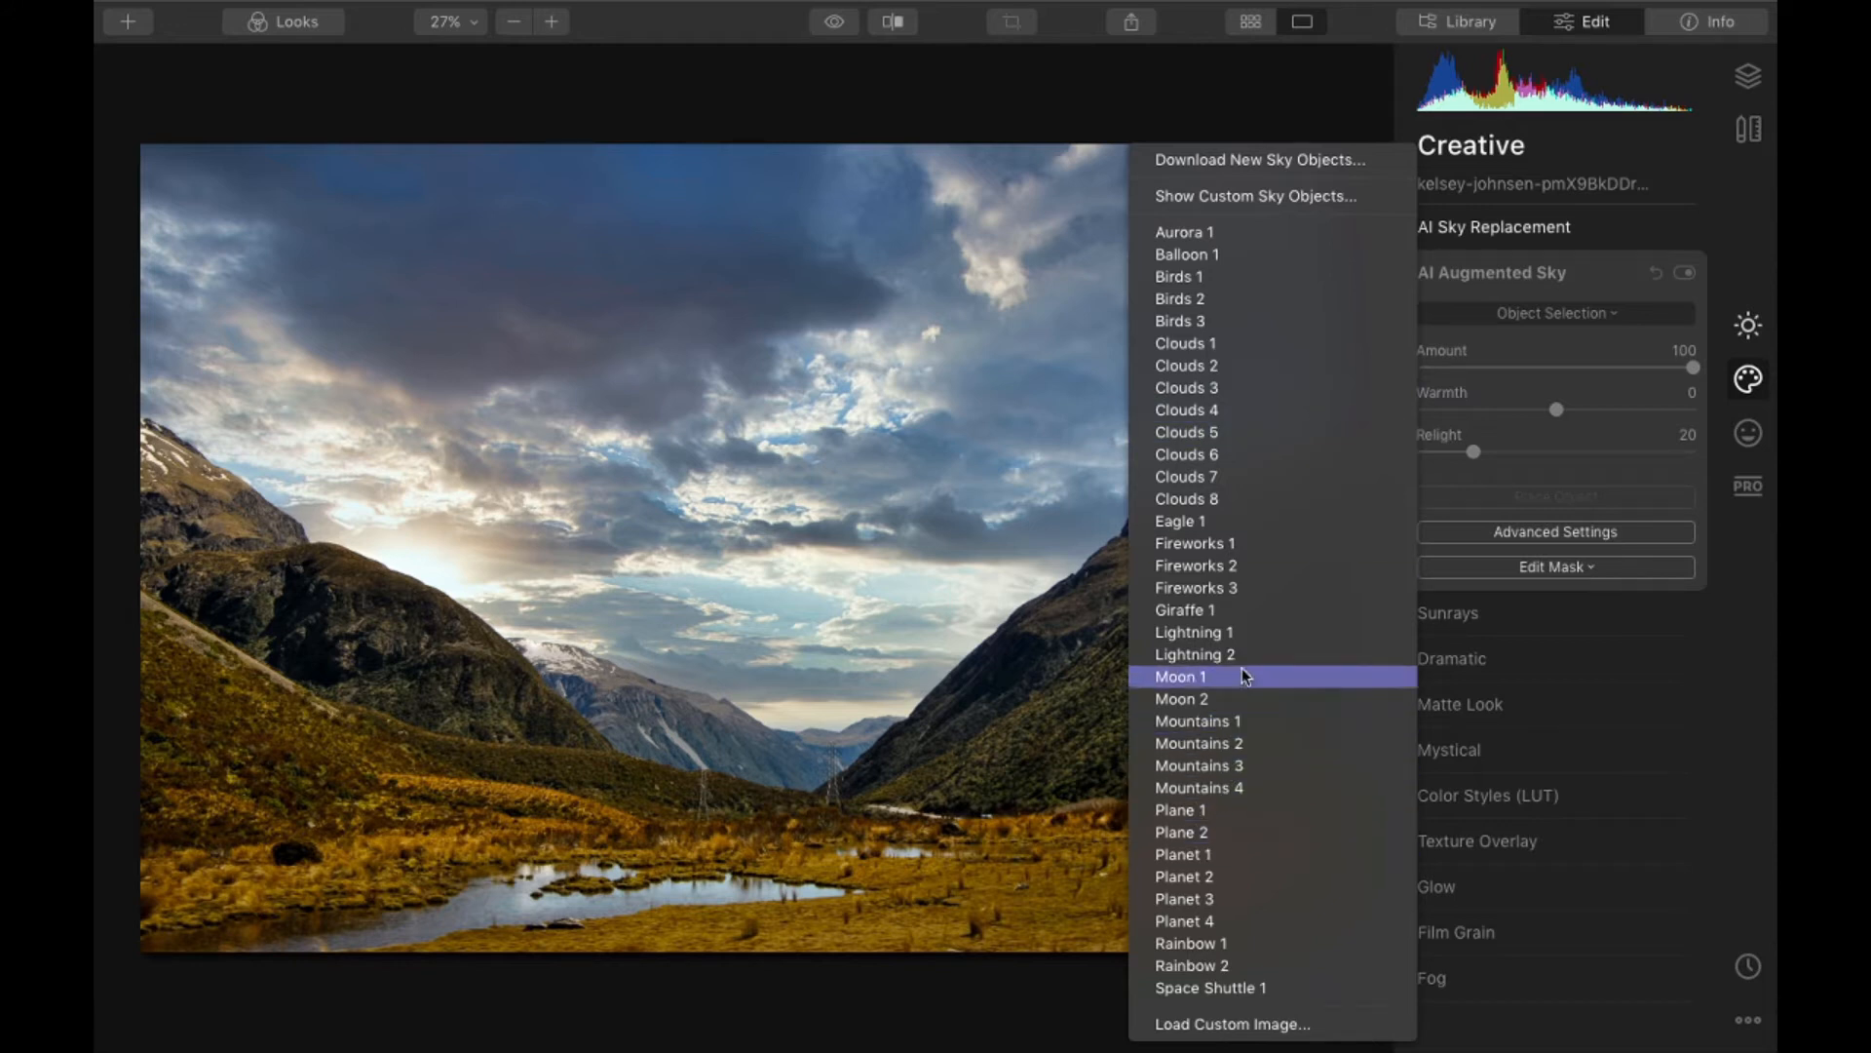
- Turn off AI Sky Replacement on the valley photo
{"action": "left_click", "coordinate": [1545, 222]}
{"action": "left_click", "coordinate": [1548, 226]}
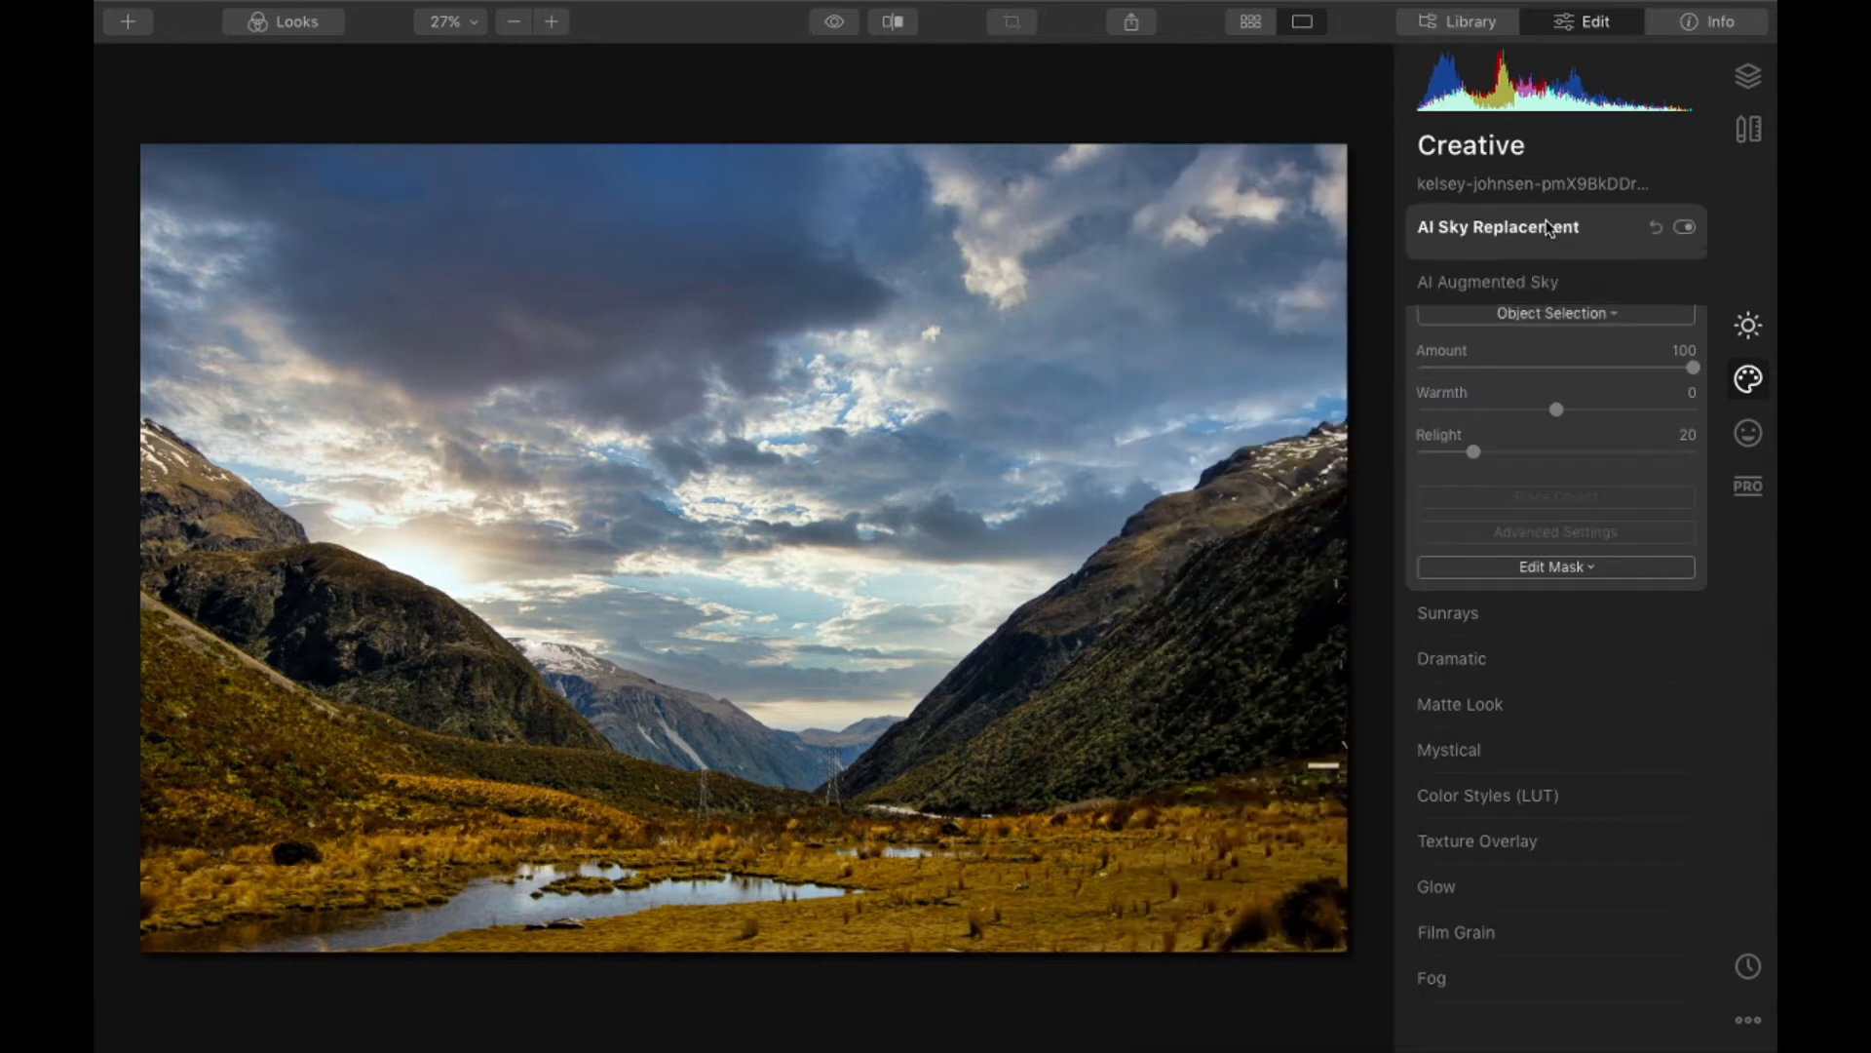
{"action": "left_click", "coordinate": [1683, 228]}
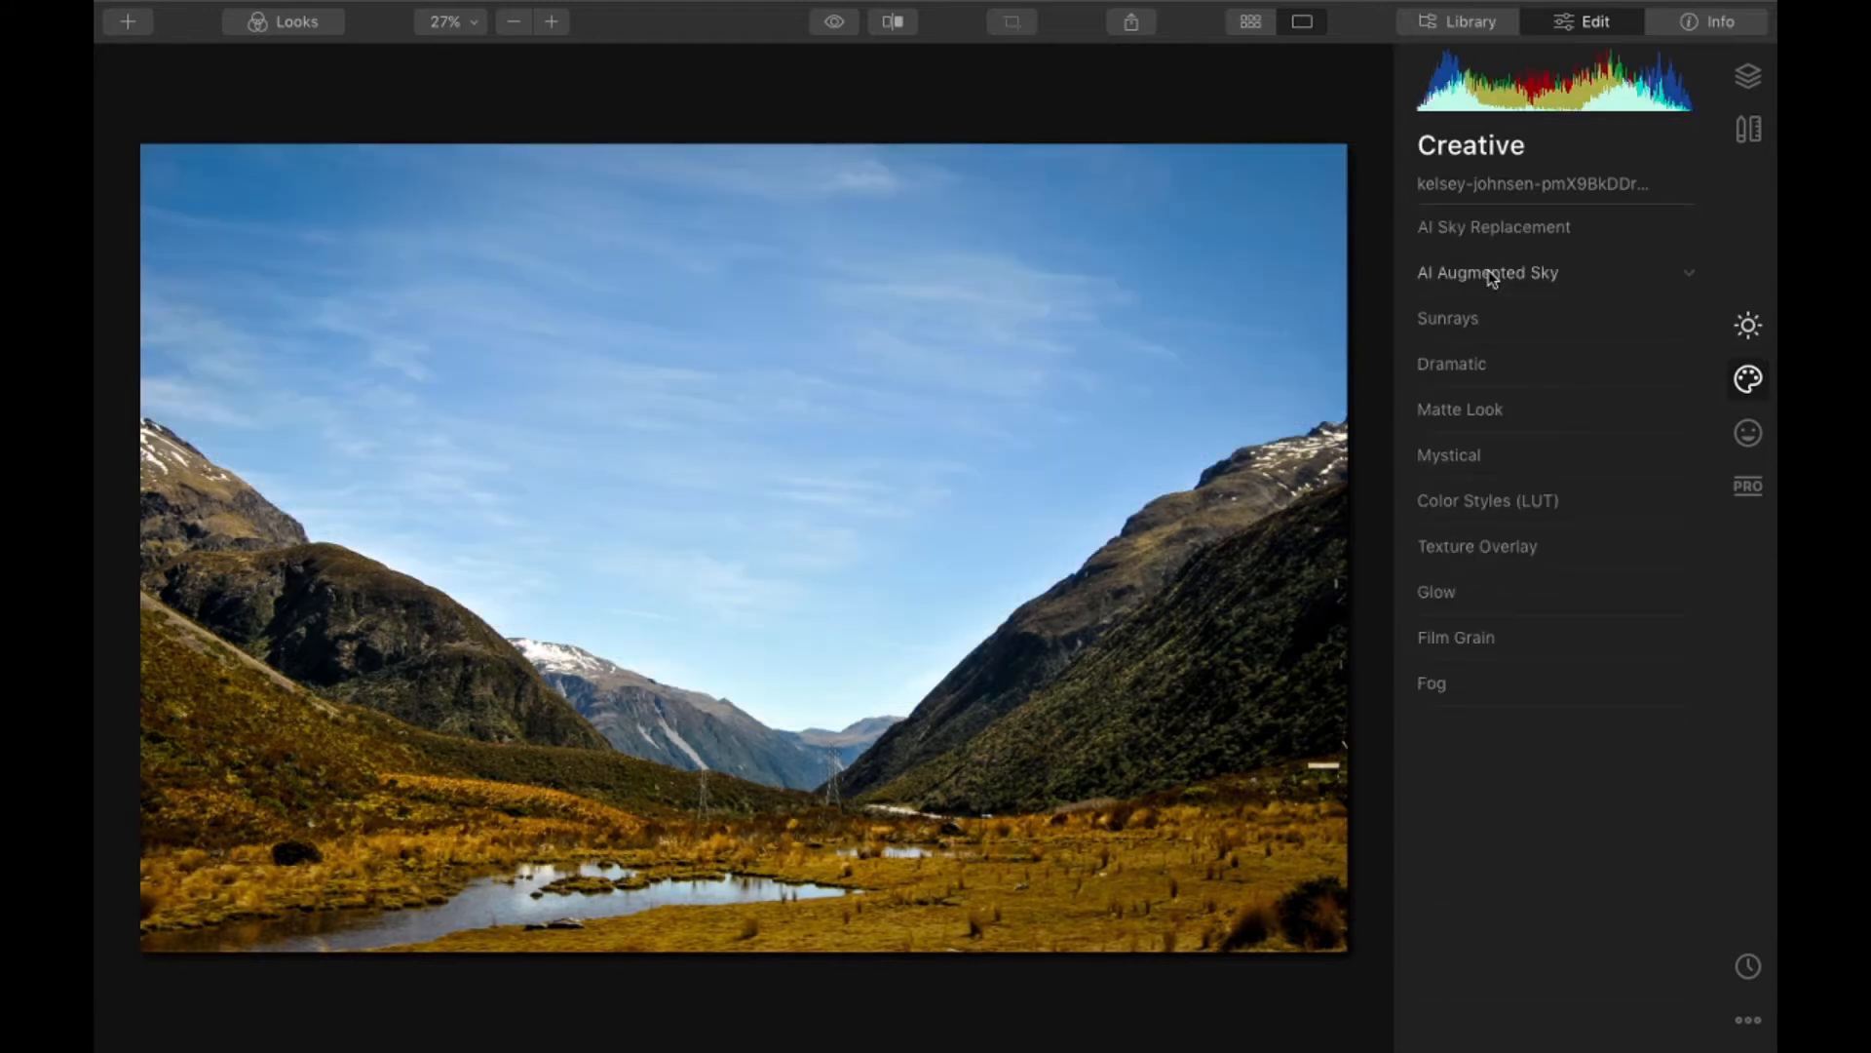
- Try the Fireworks 1 object above the valley using AI Augmented Sky
{"action": "left_click", "coordinate": [1490, 275]}
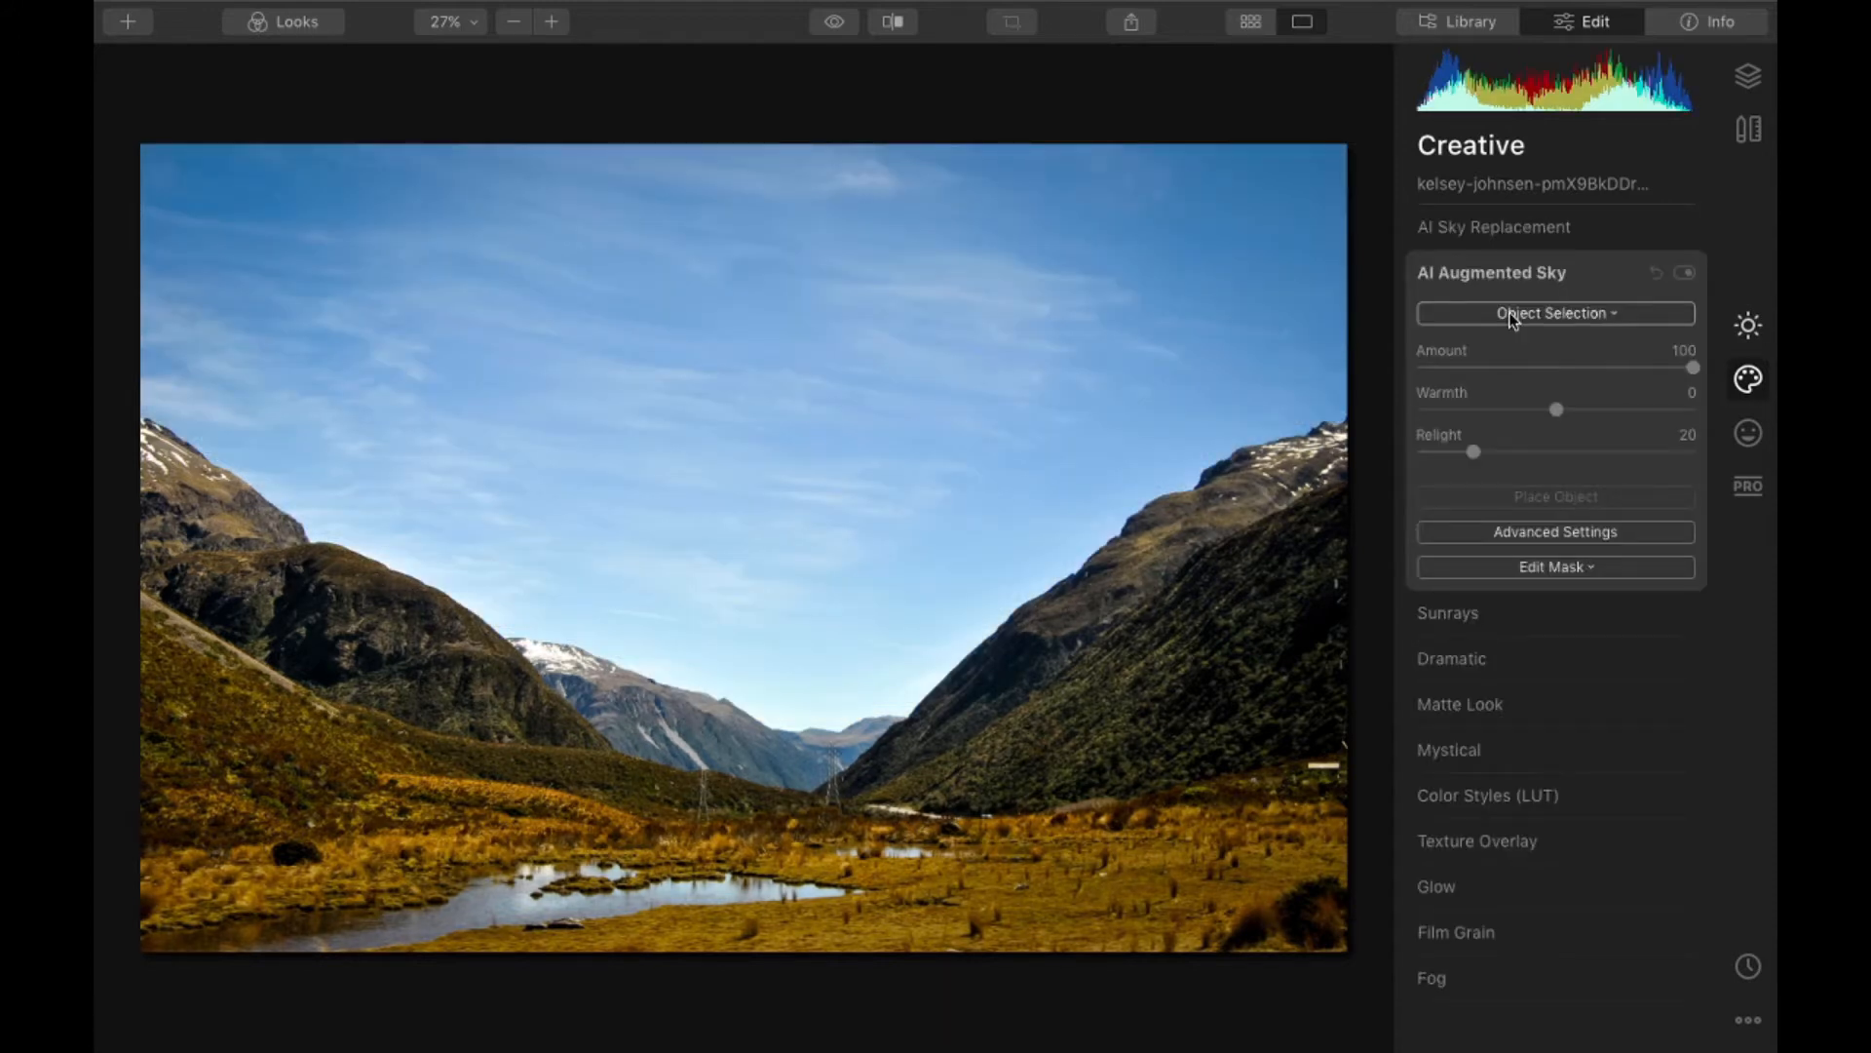
{"action": "left_click", "coordinate": [1512, 317]}
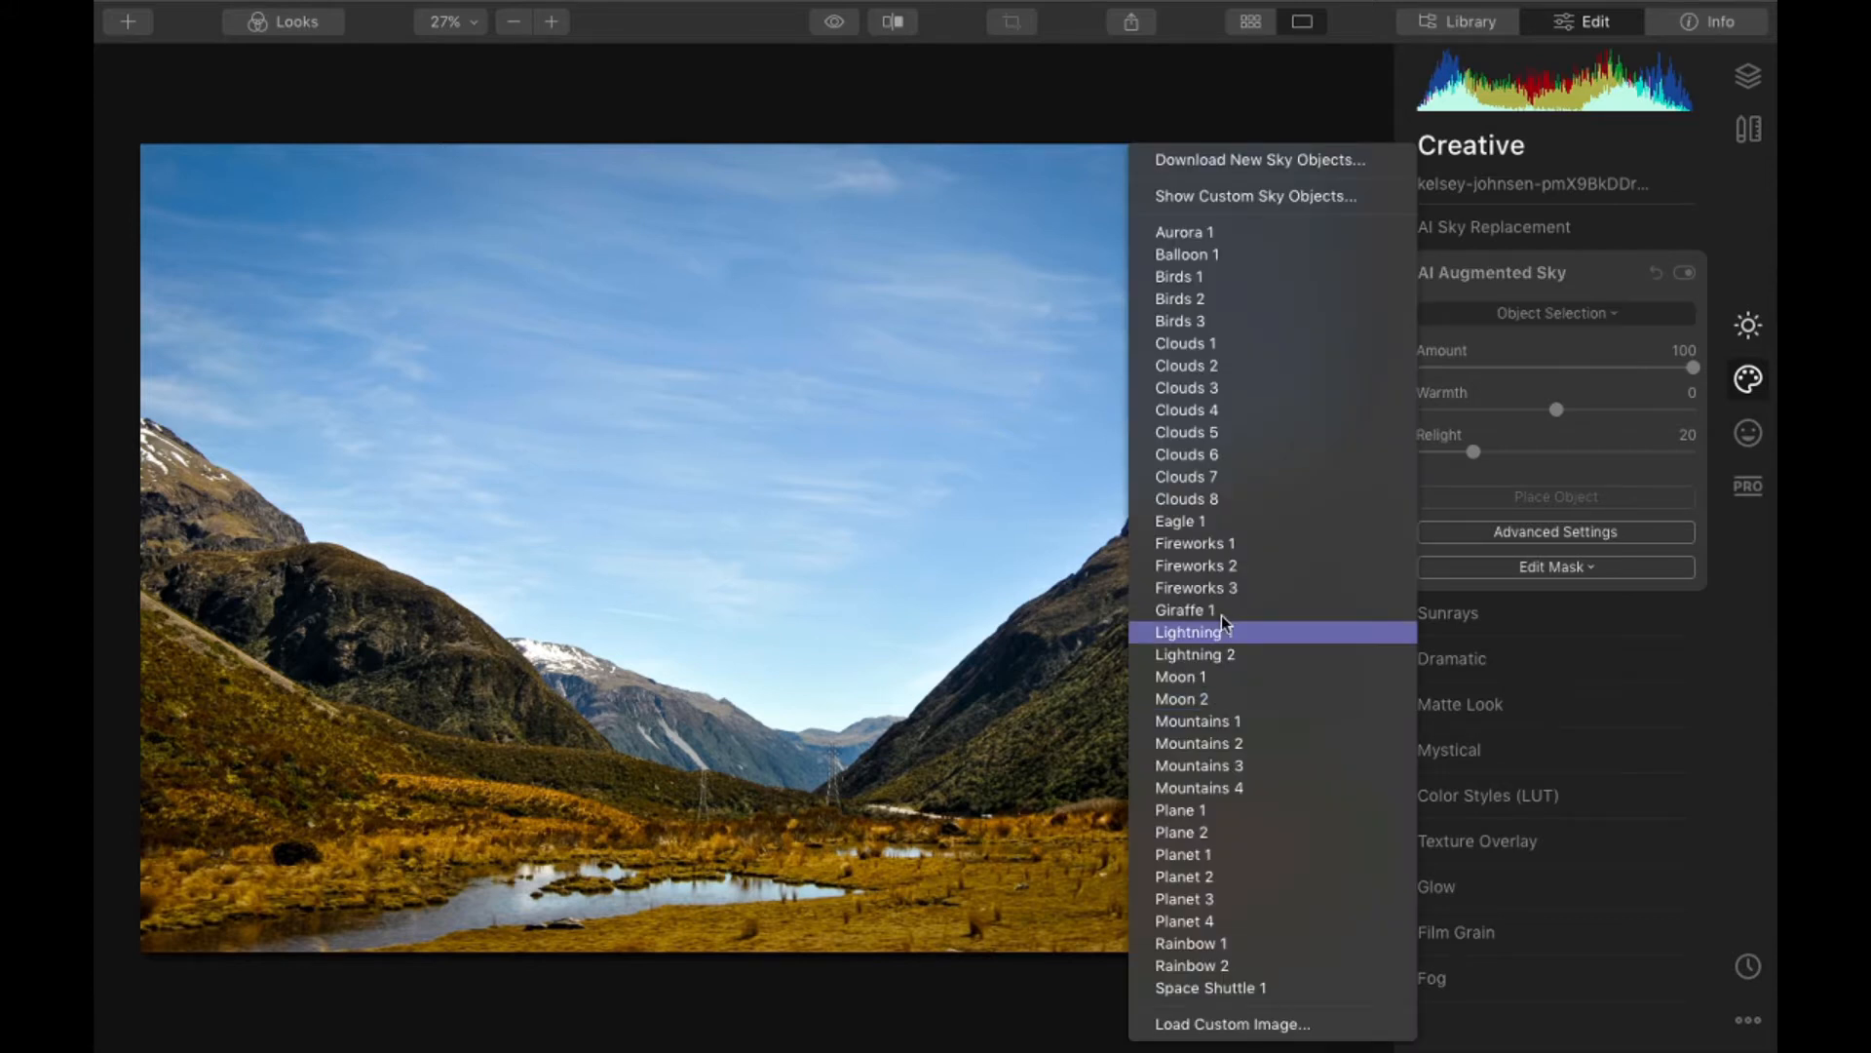
{"action": "left_click", "coordinate": [1259, 546]}
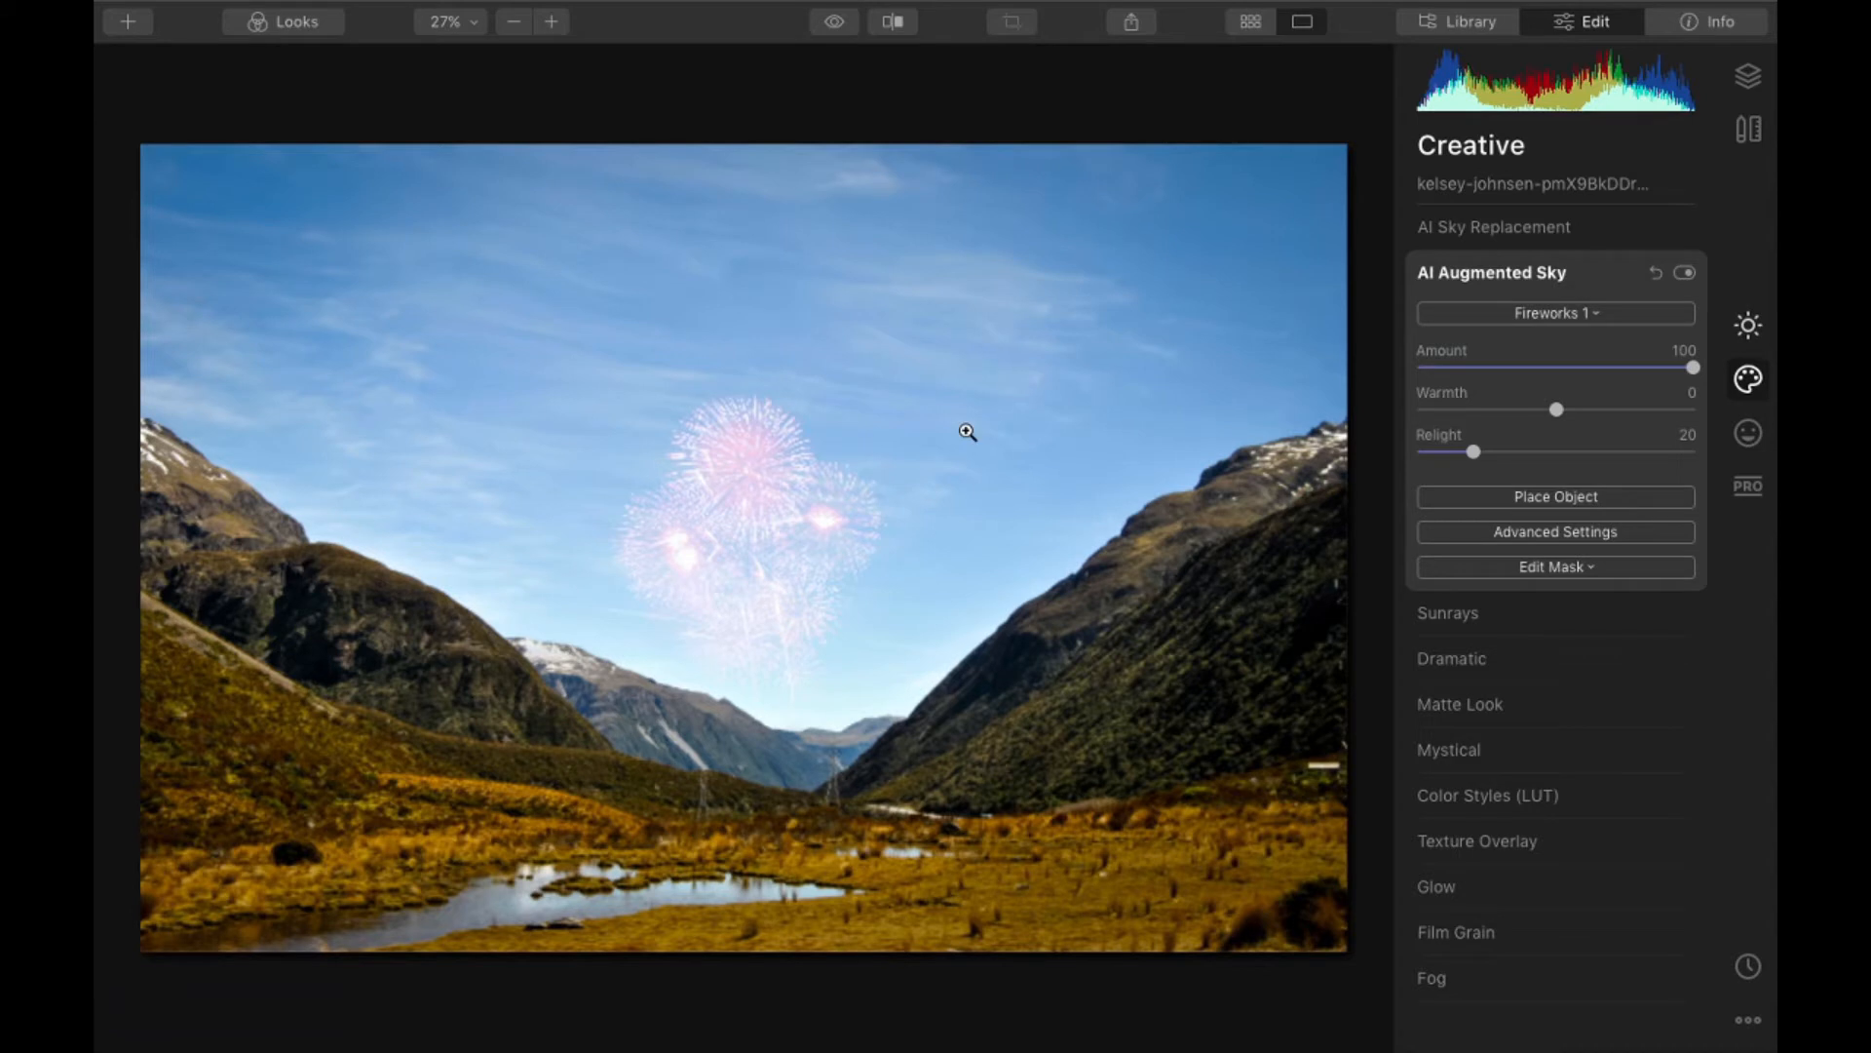
- Try Mountains 1 and Mountains 3 as the AI Augmented Sky object behind the valley
{"action": "left_click", "coordinate": [1617, 312]}
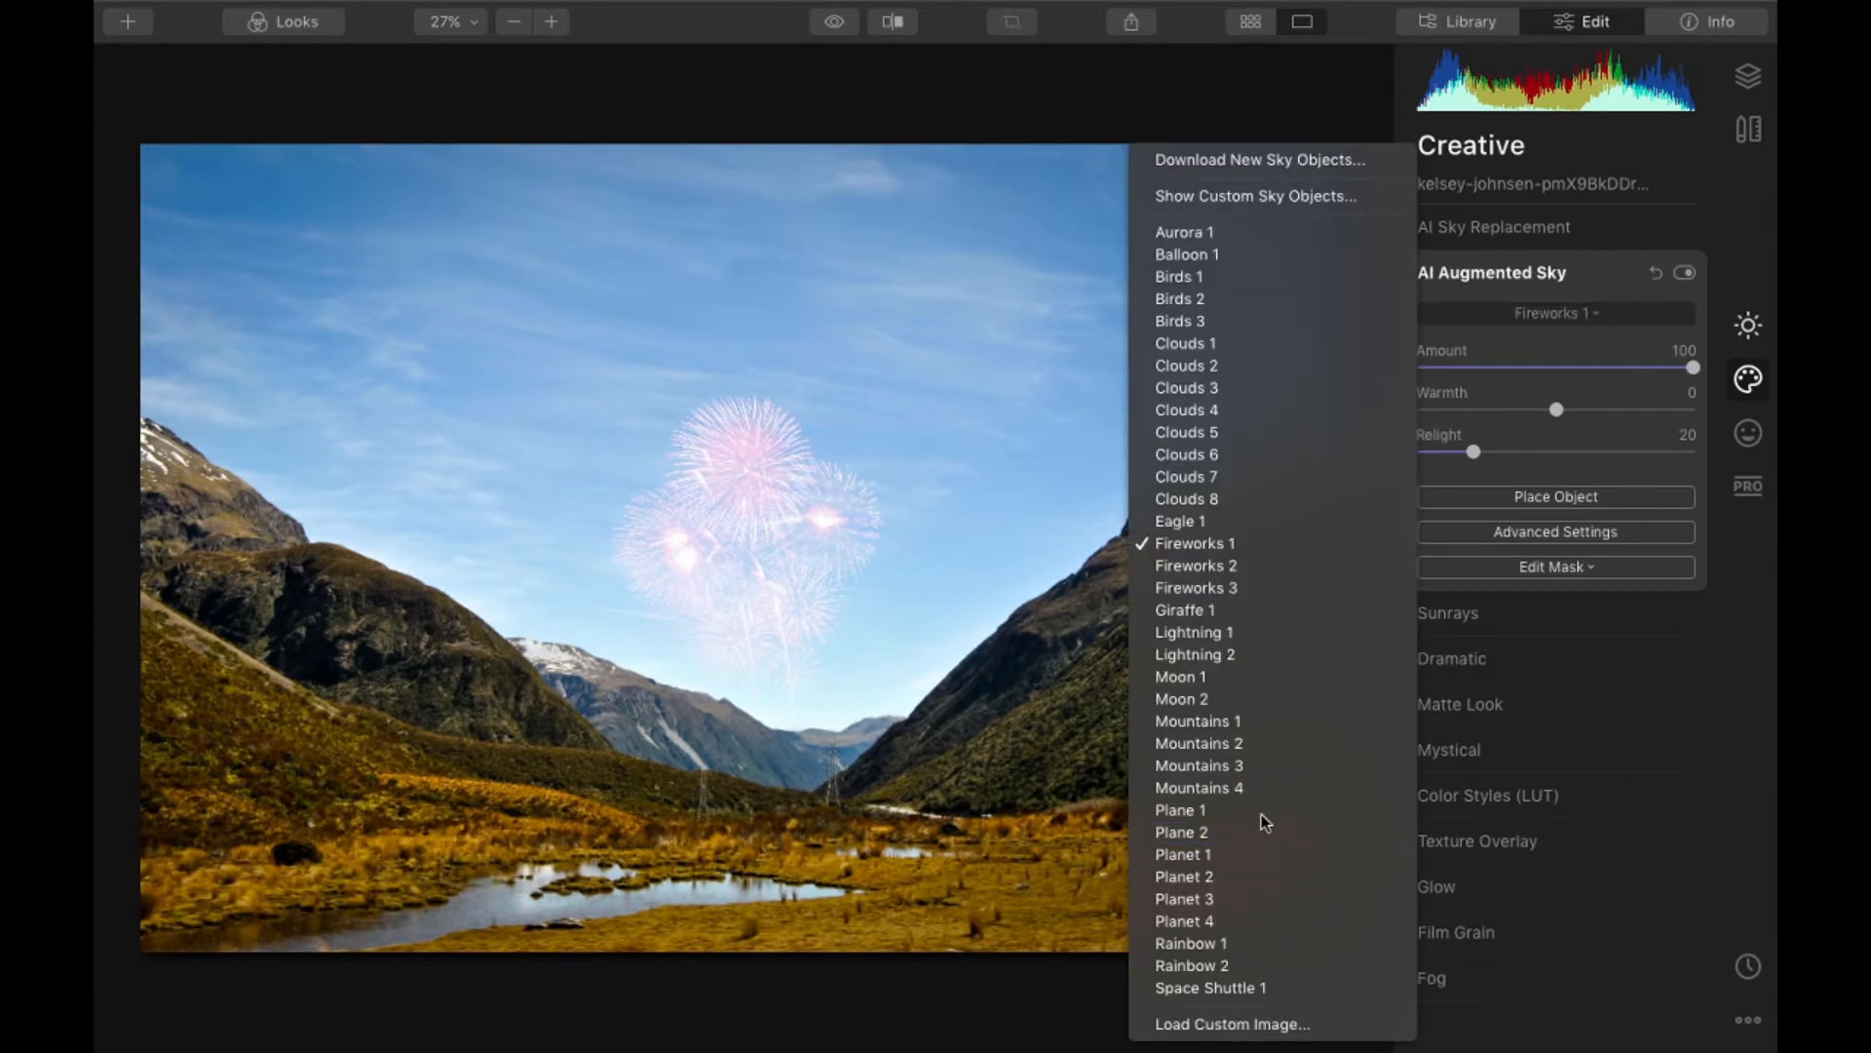
{"action": "left_click", "coordinate": [1273, 724]}
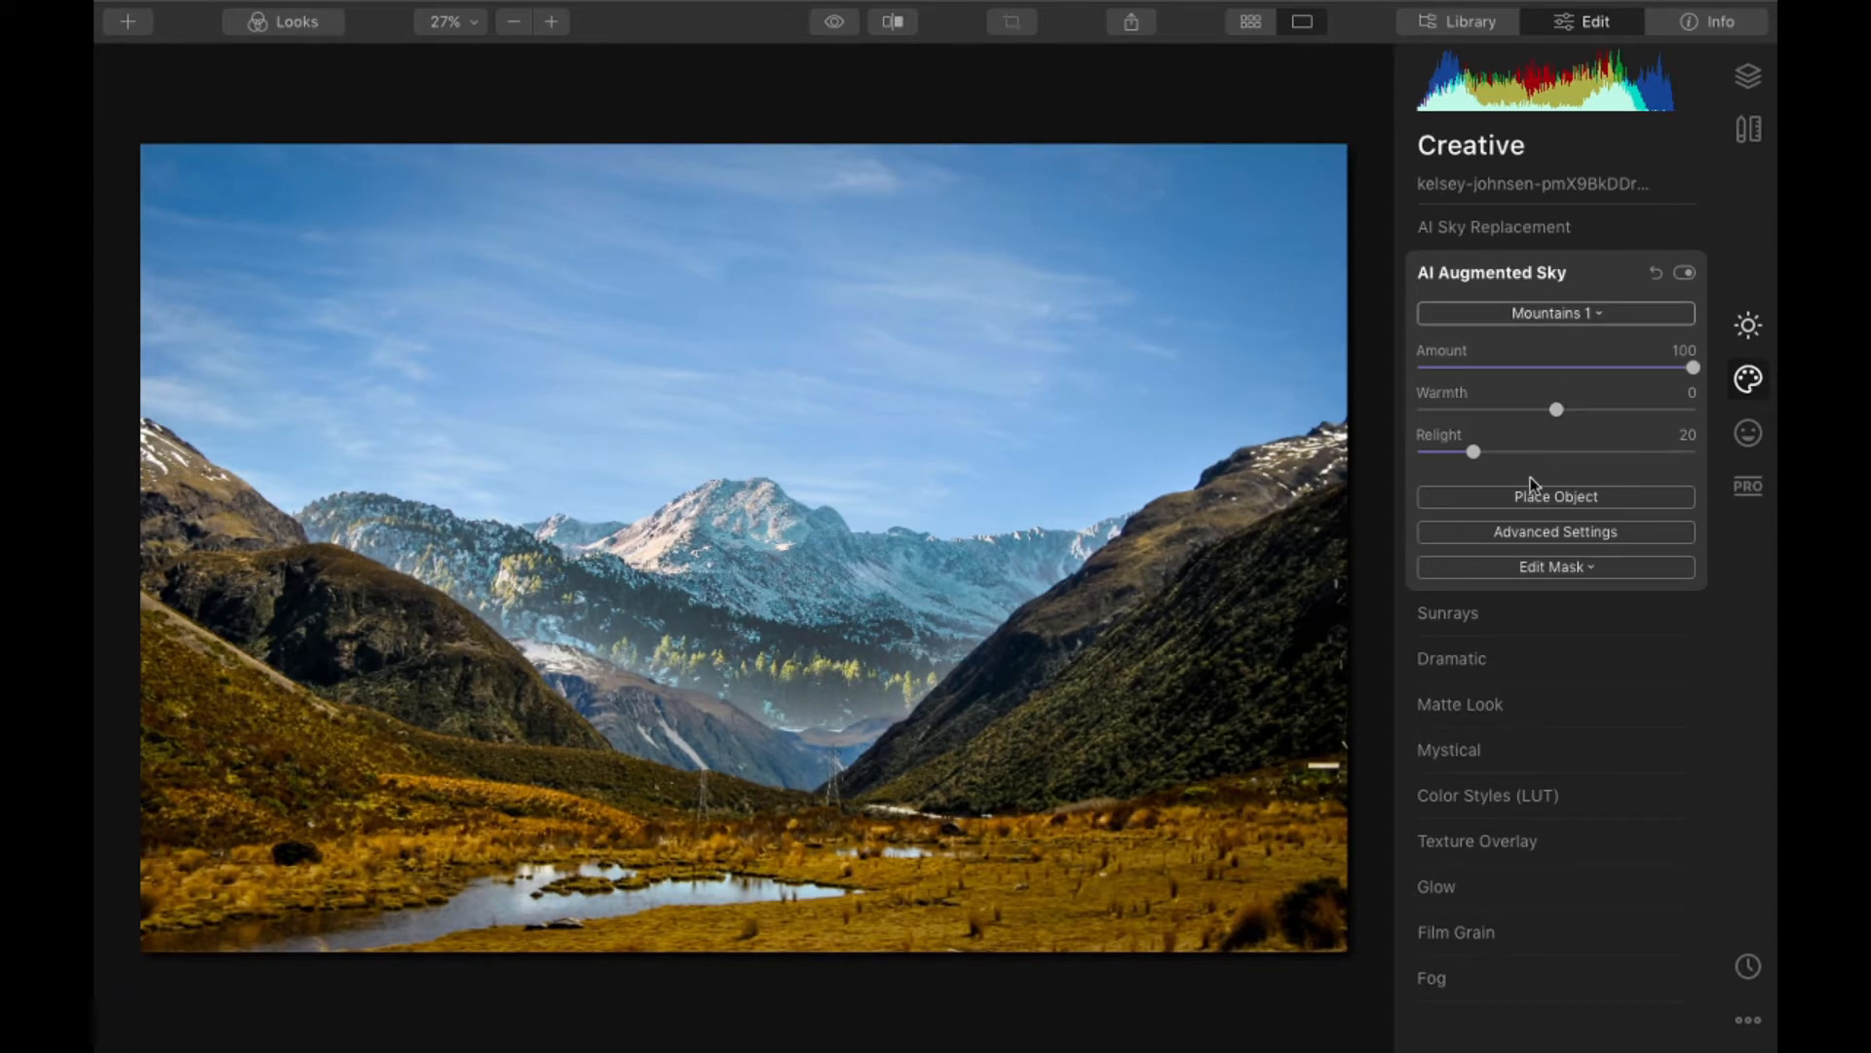
{"action": "left_click", "coordinate": [1556, 313]}
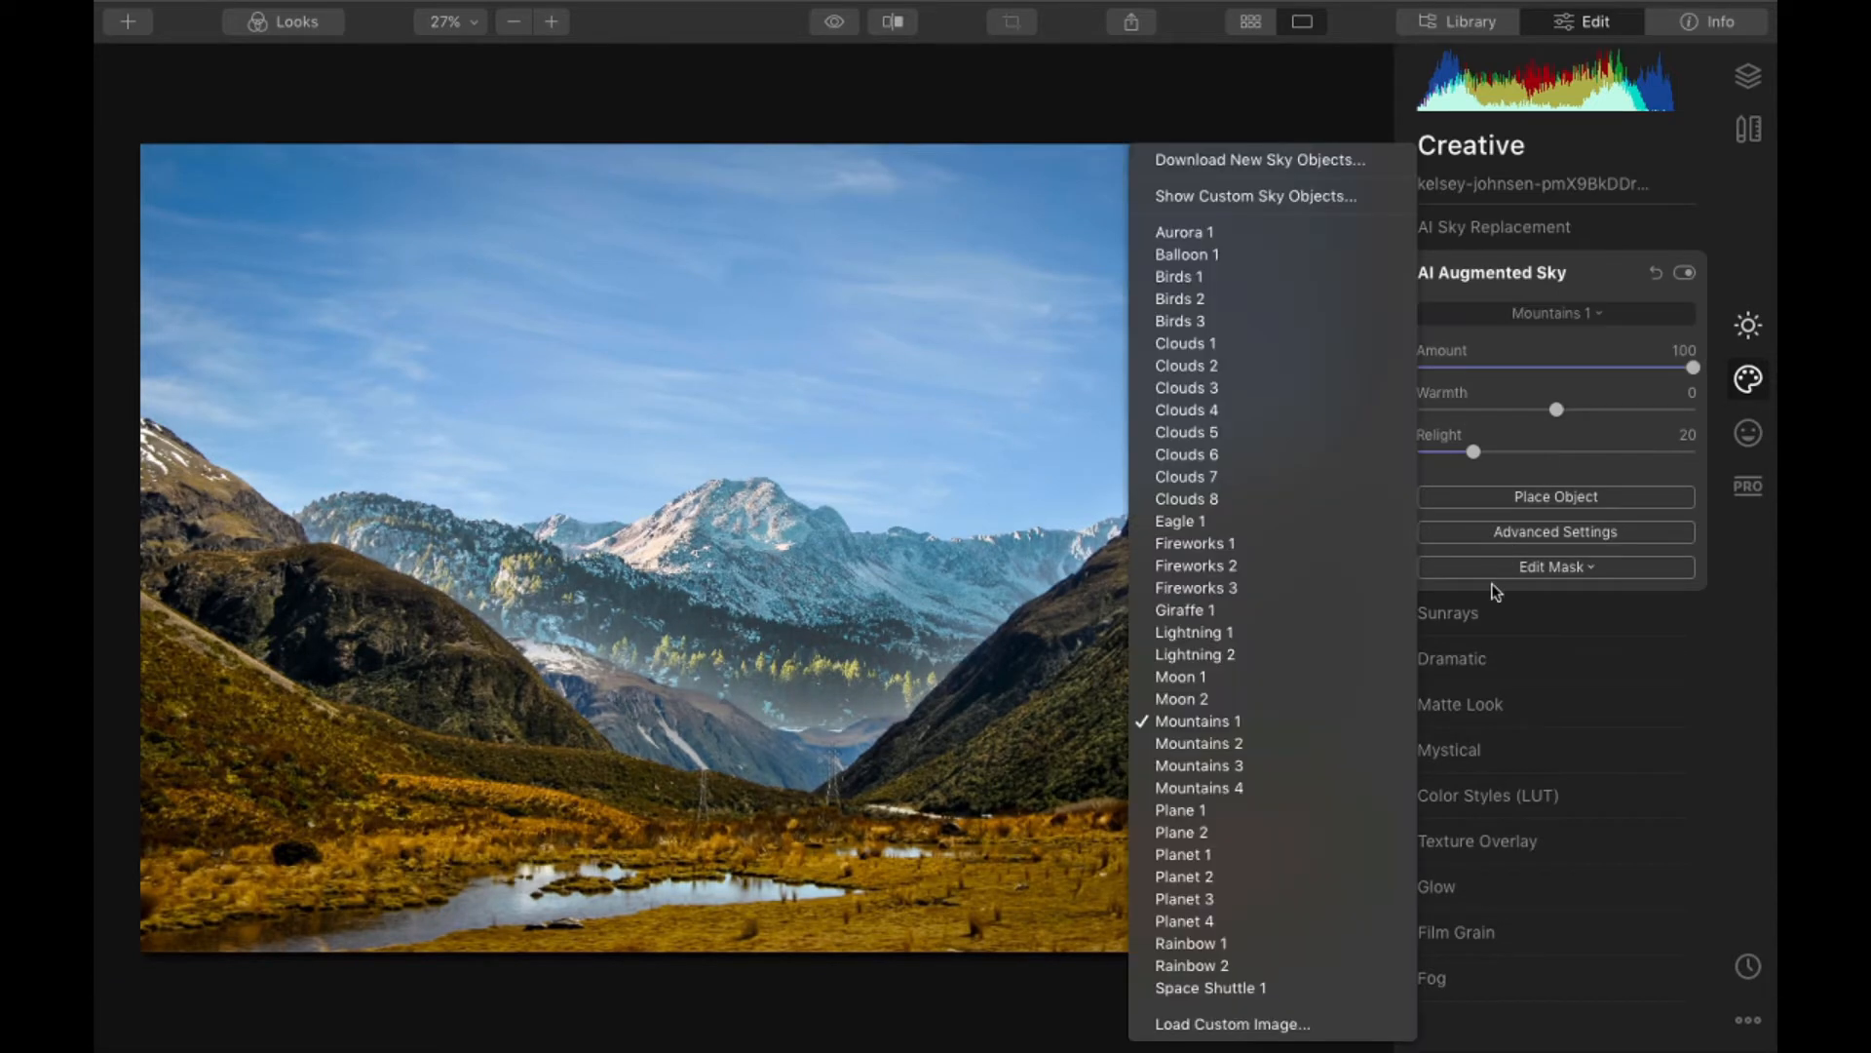
{"action": "left_click", "coordinate": [1283, 783]}
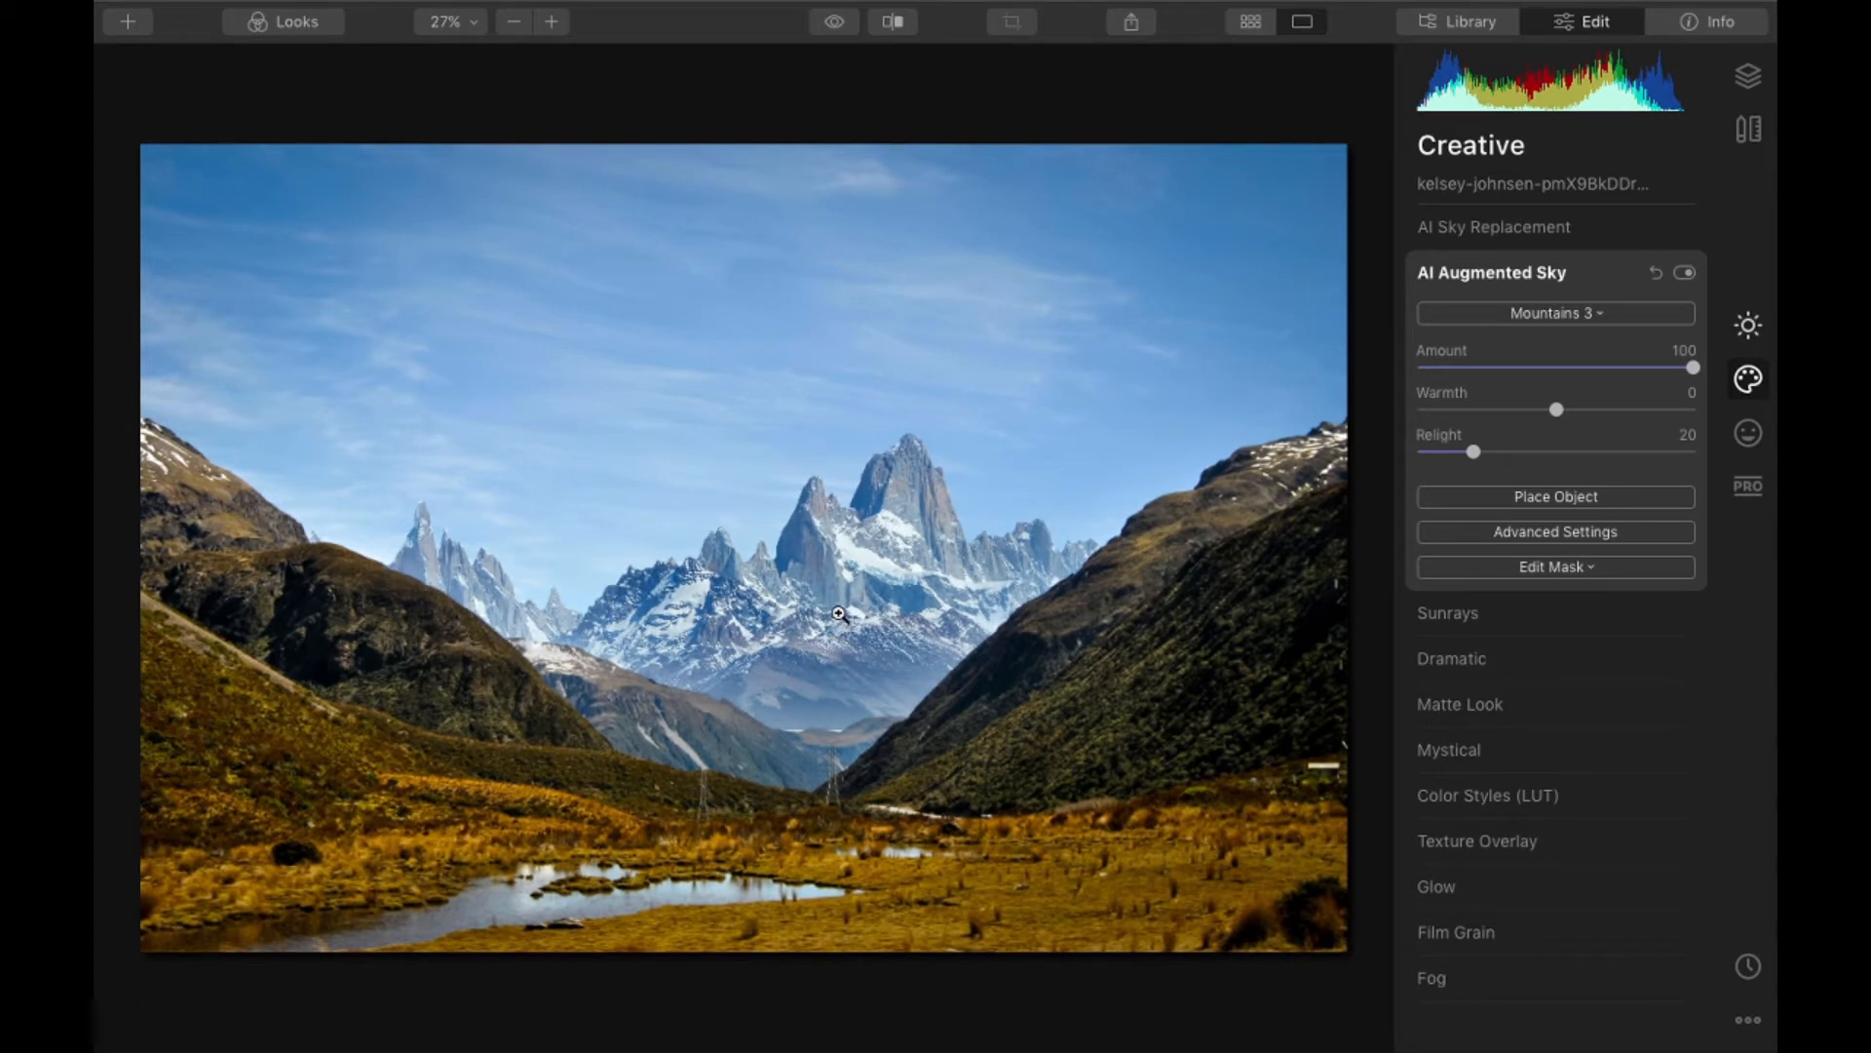
- Switch the augmented sky object to Mountains 2 and place it slightly lower behind the valley ridges
{"action": "left_click", "coordinate": [1532, 313]}
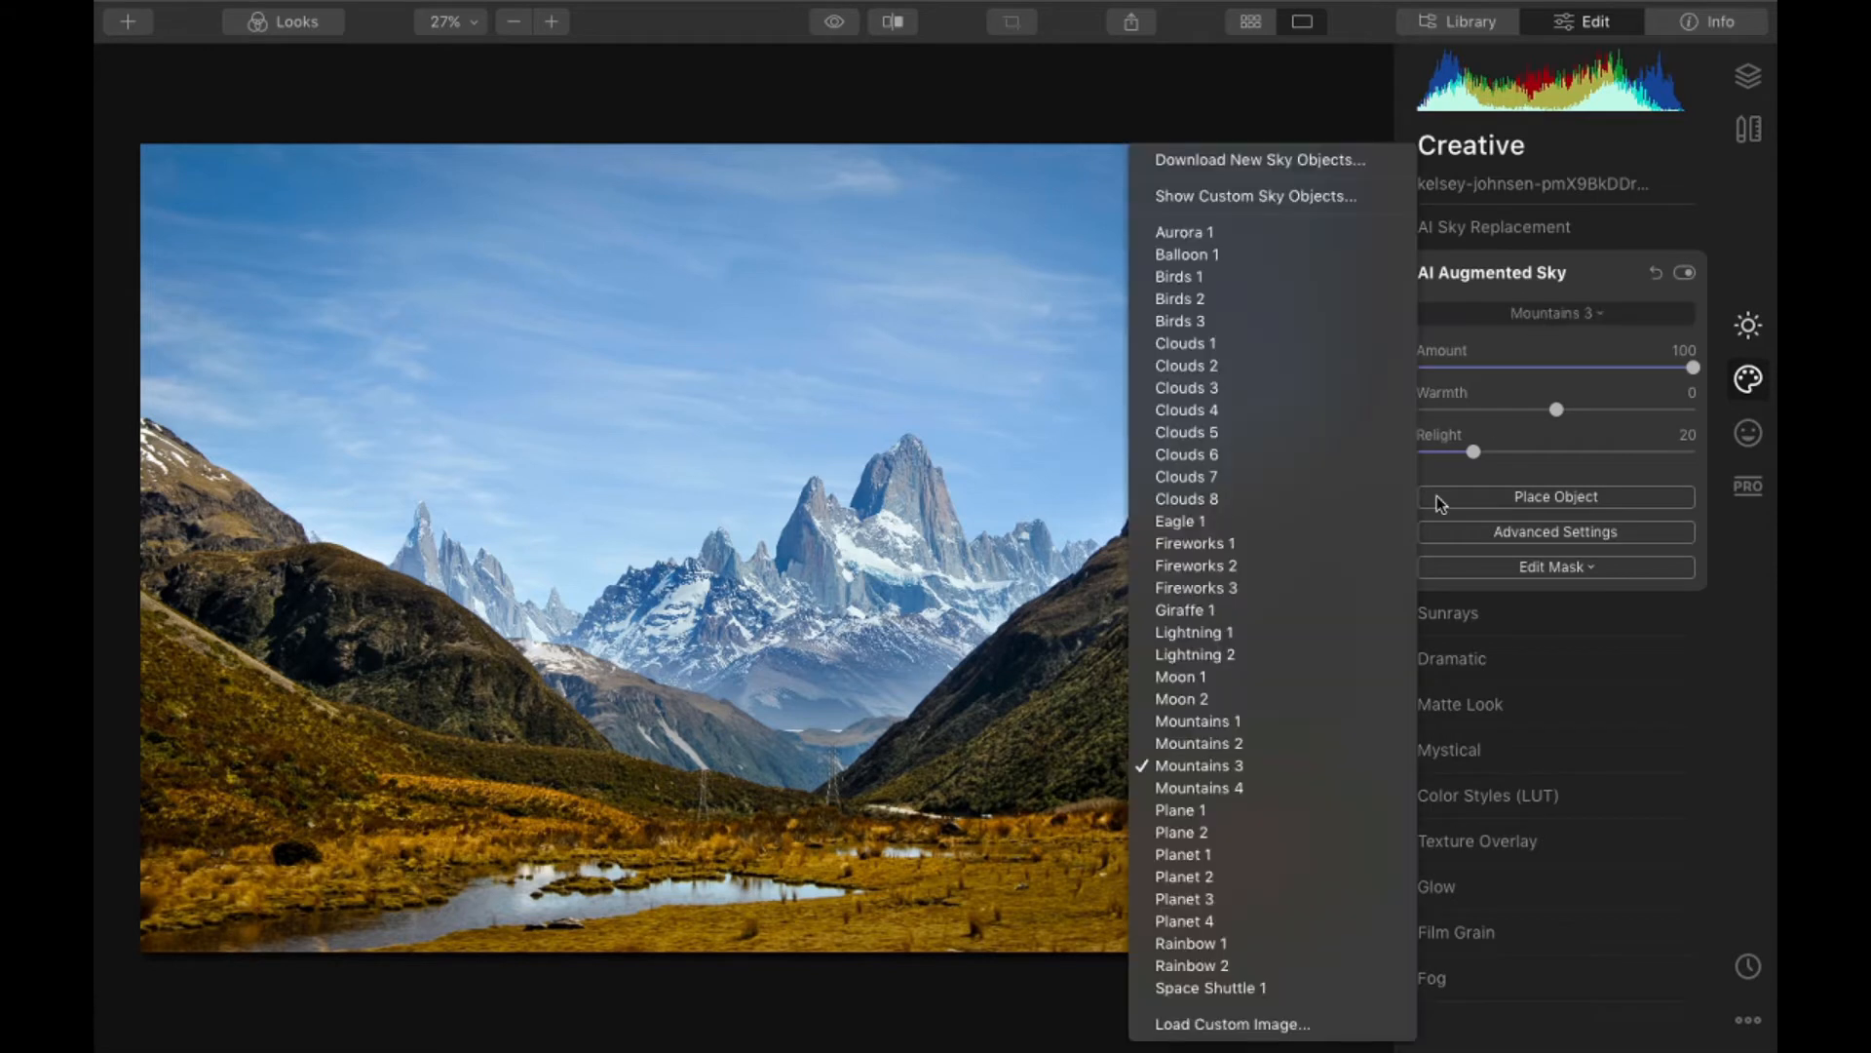
{"action": "left_click", "coordinate": [1254, 739]}
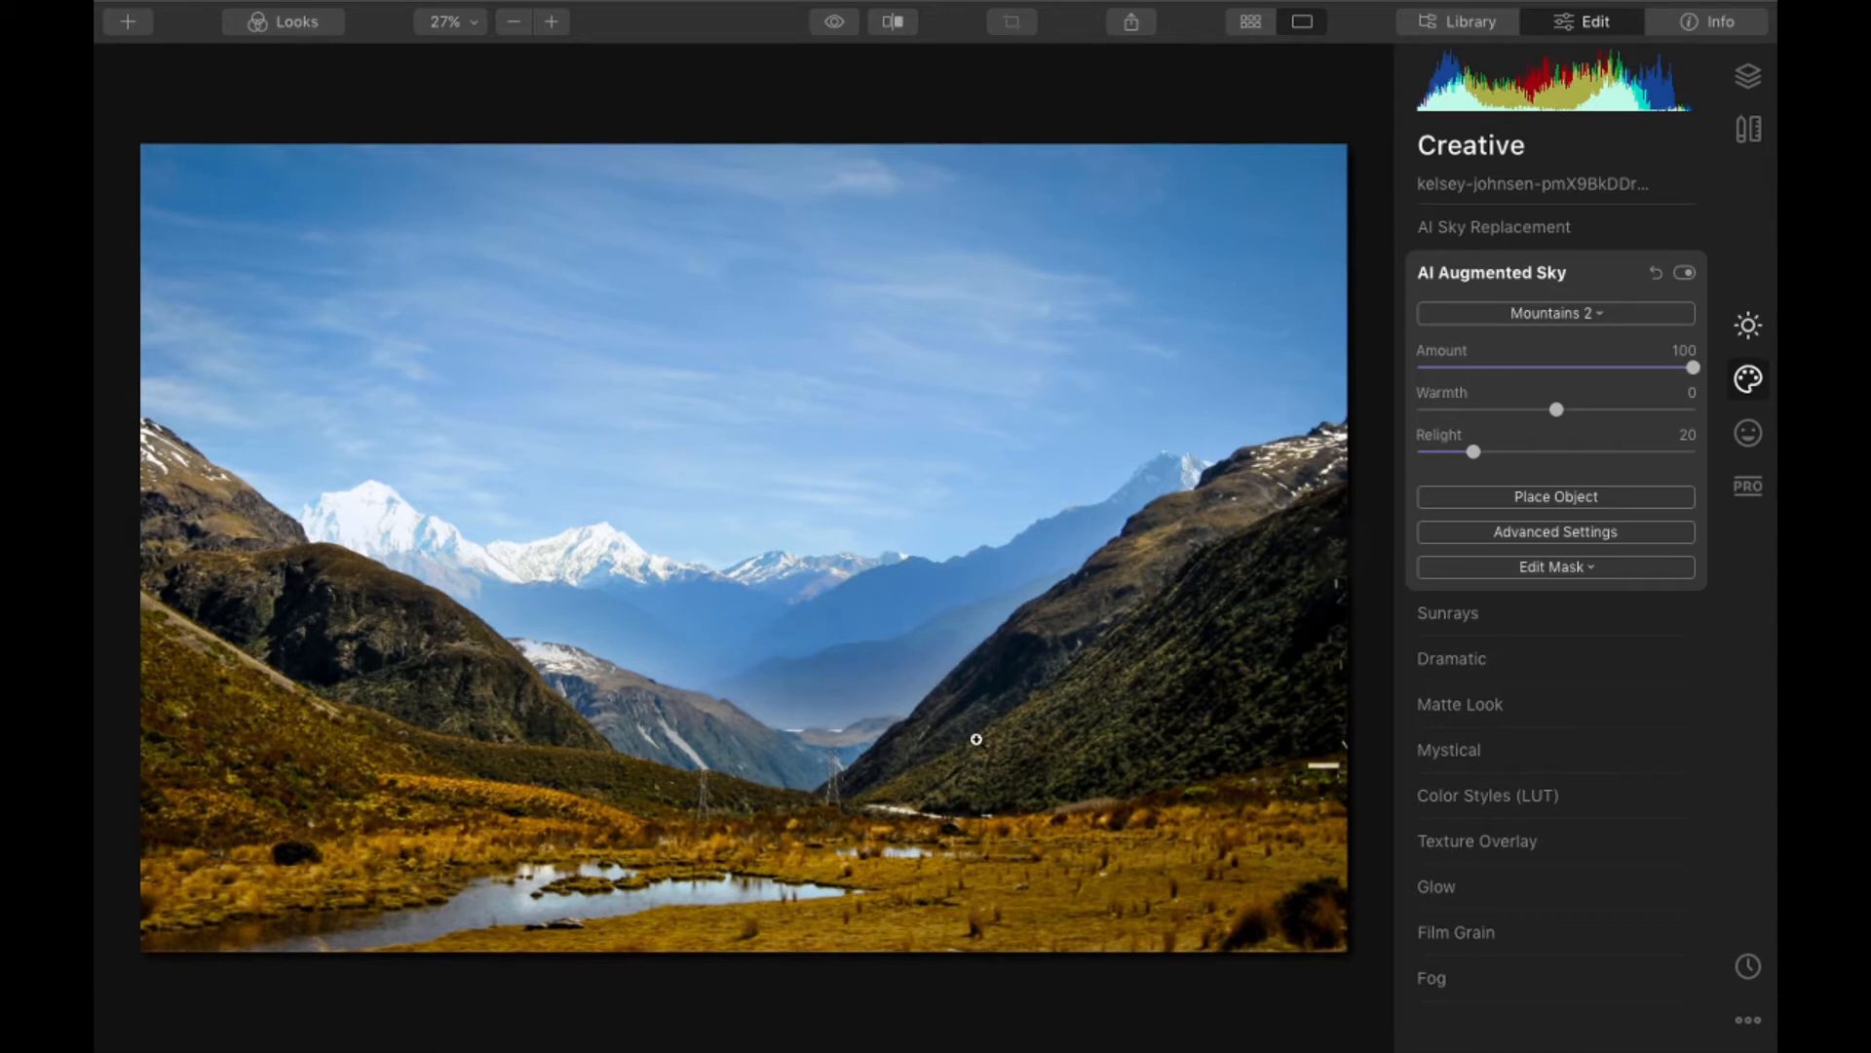
{"action": "left_click", "coordinate": [1523, 505]}
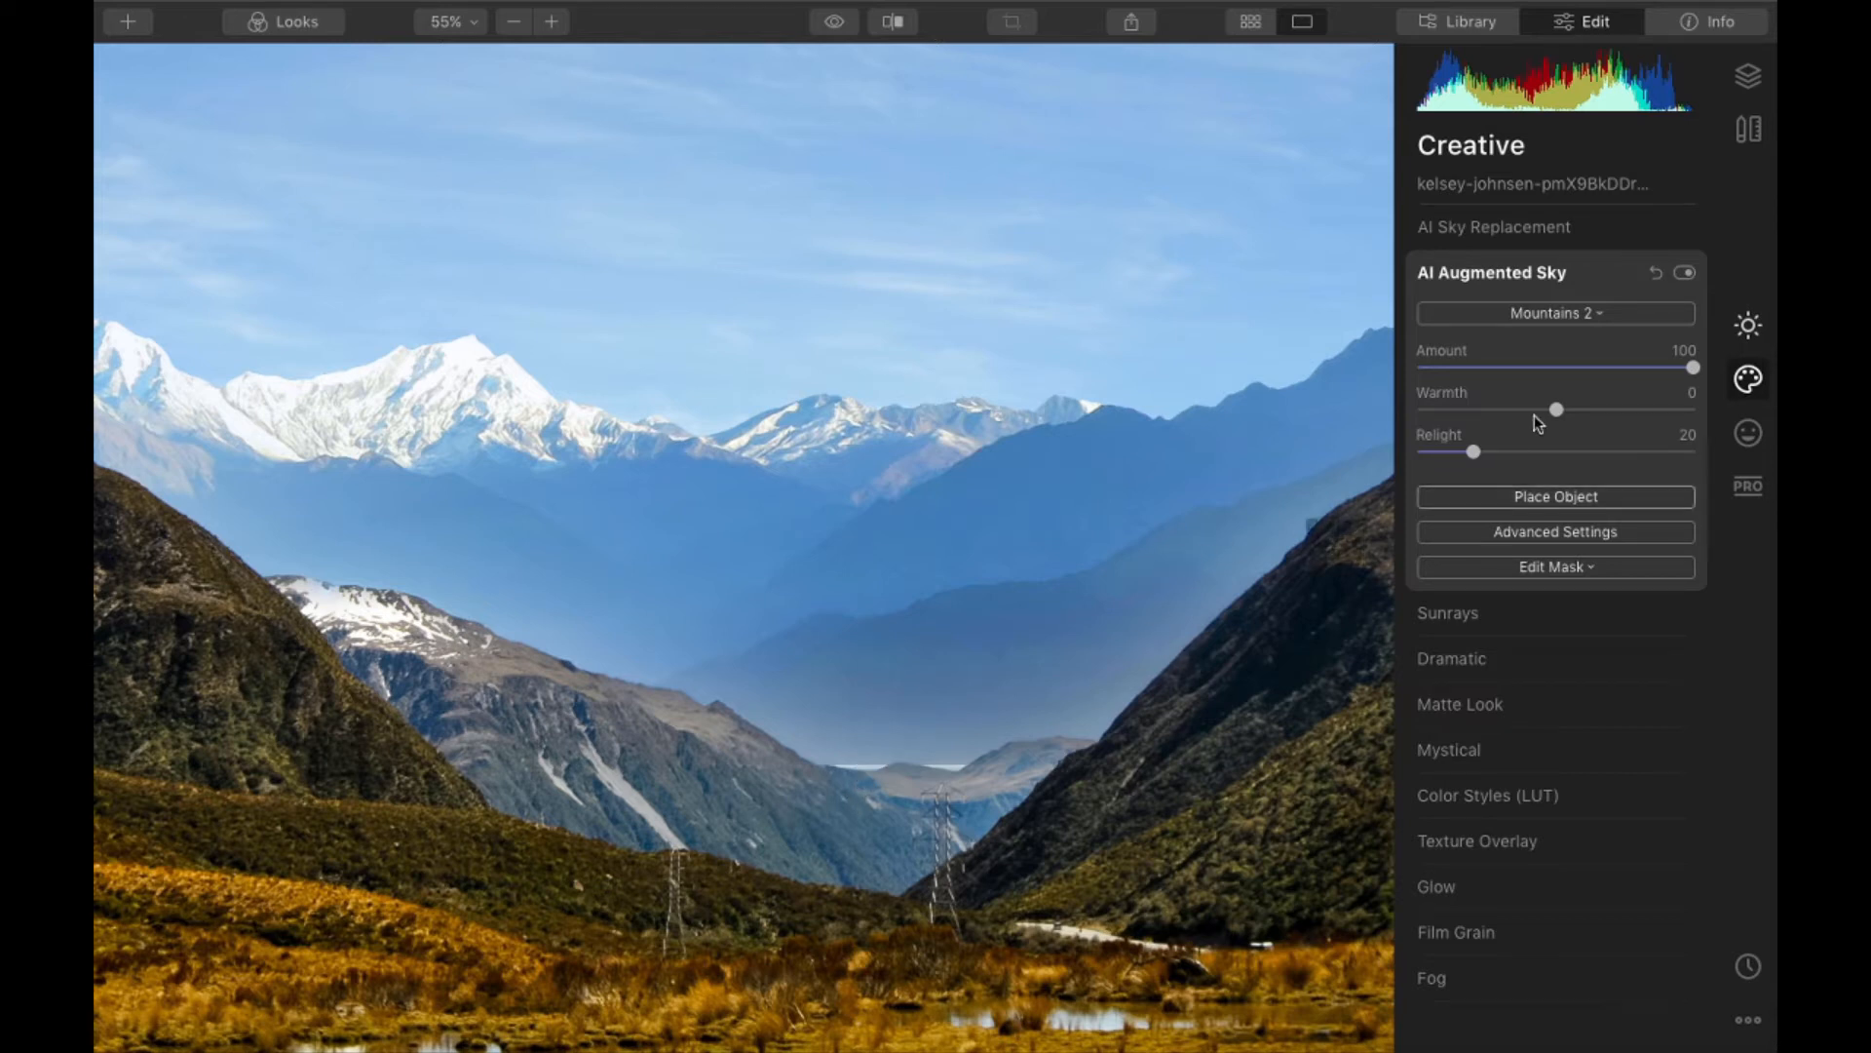
{"action": "left_click", "coordinate": [1576, 503]}
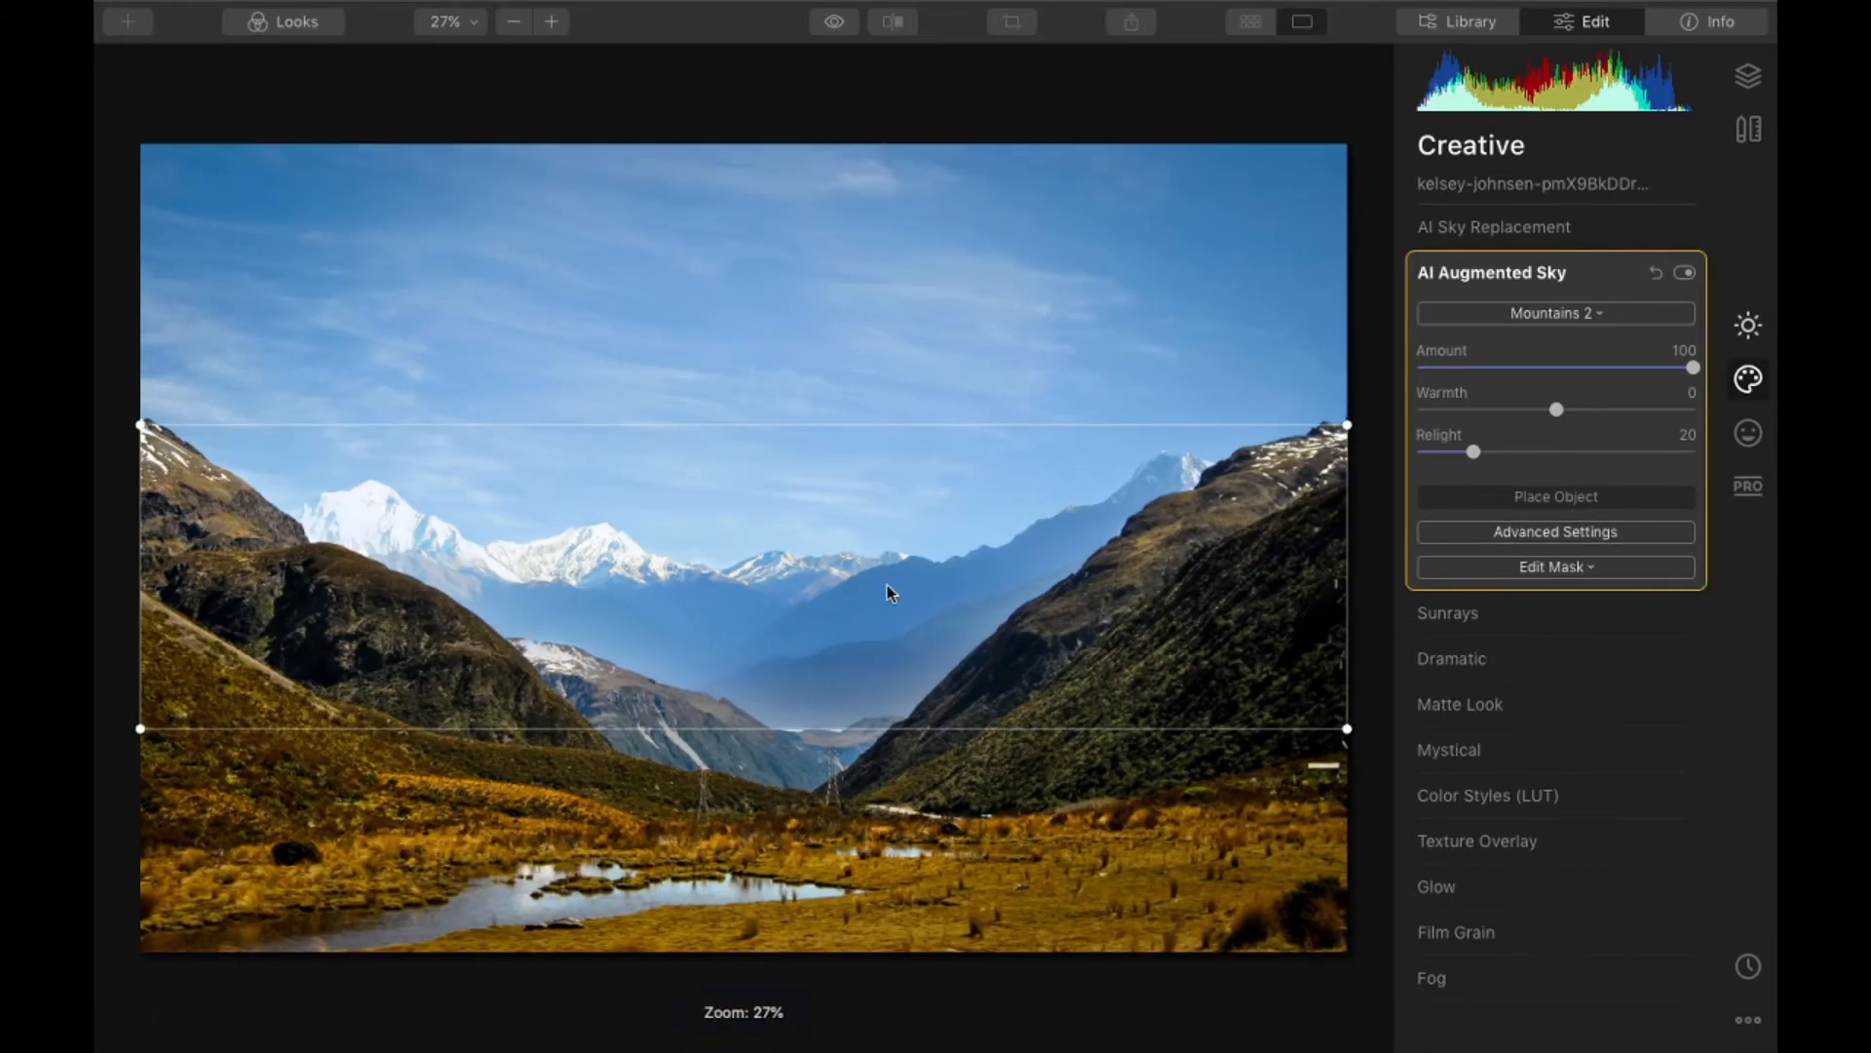
{"action": "left_click_drag", "start_coordinate": [887, 588], "coordinate": [887, 597]}
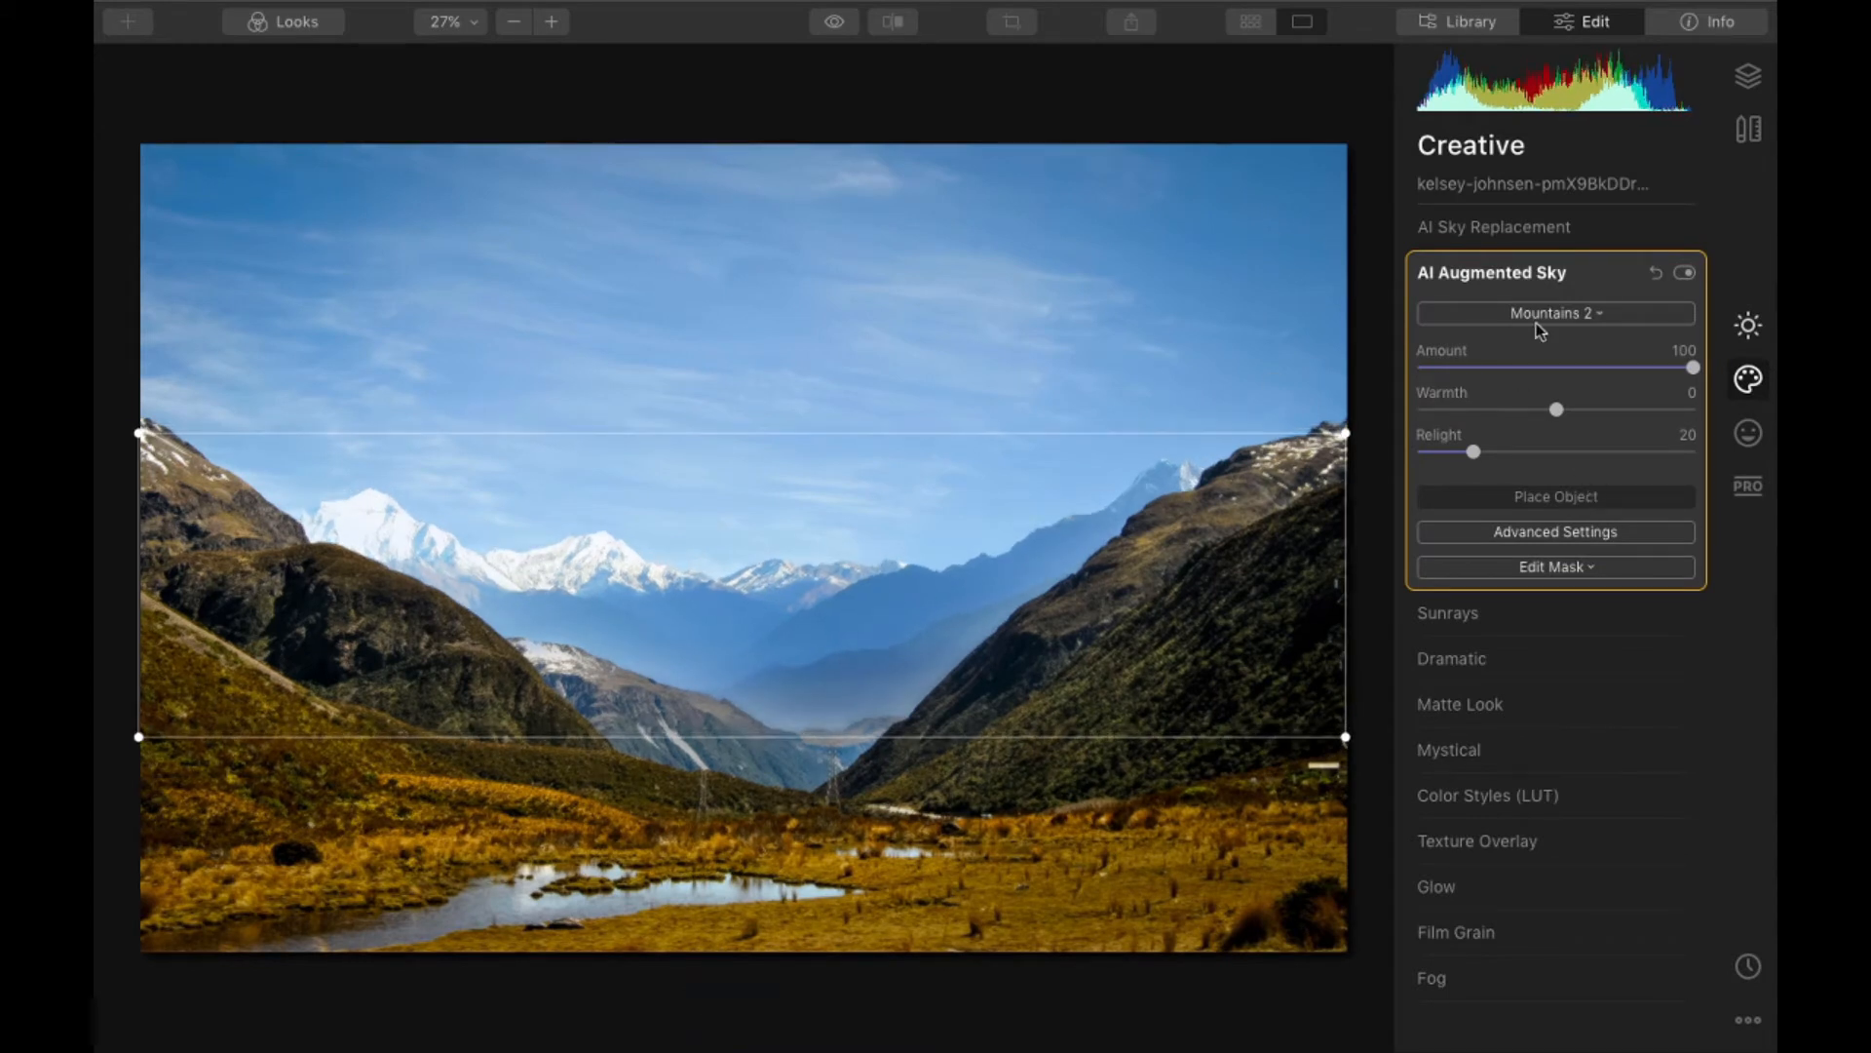
{"action": "left_click", "coordinate": [1567, 499]}
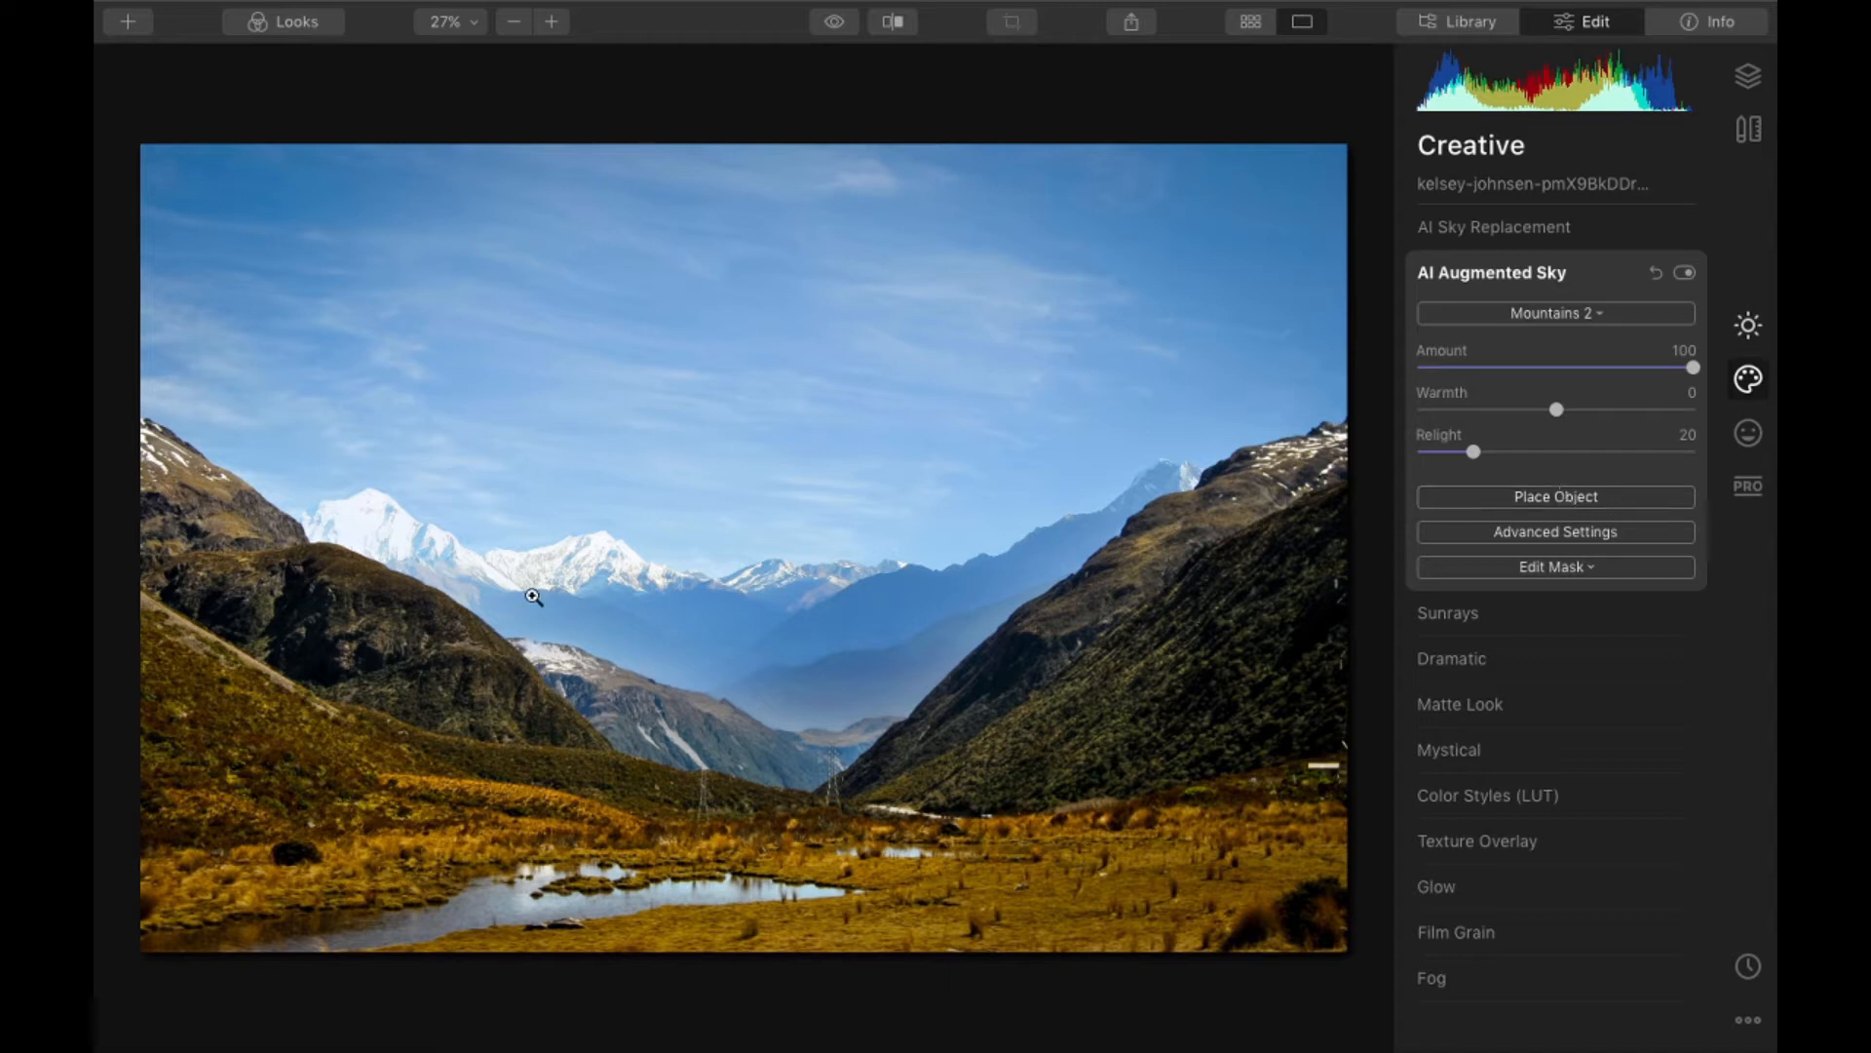
- Raise the valley photo's color Saturation to 49
{"action": "left_click", "coordinate": [1750, 321]}
{"action": "left_click", "coordinate": [1510, 355]}
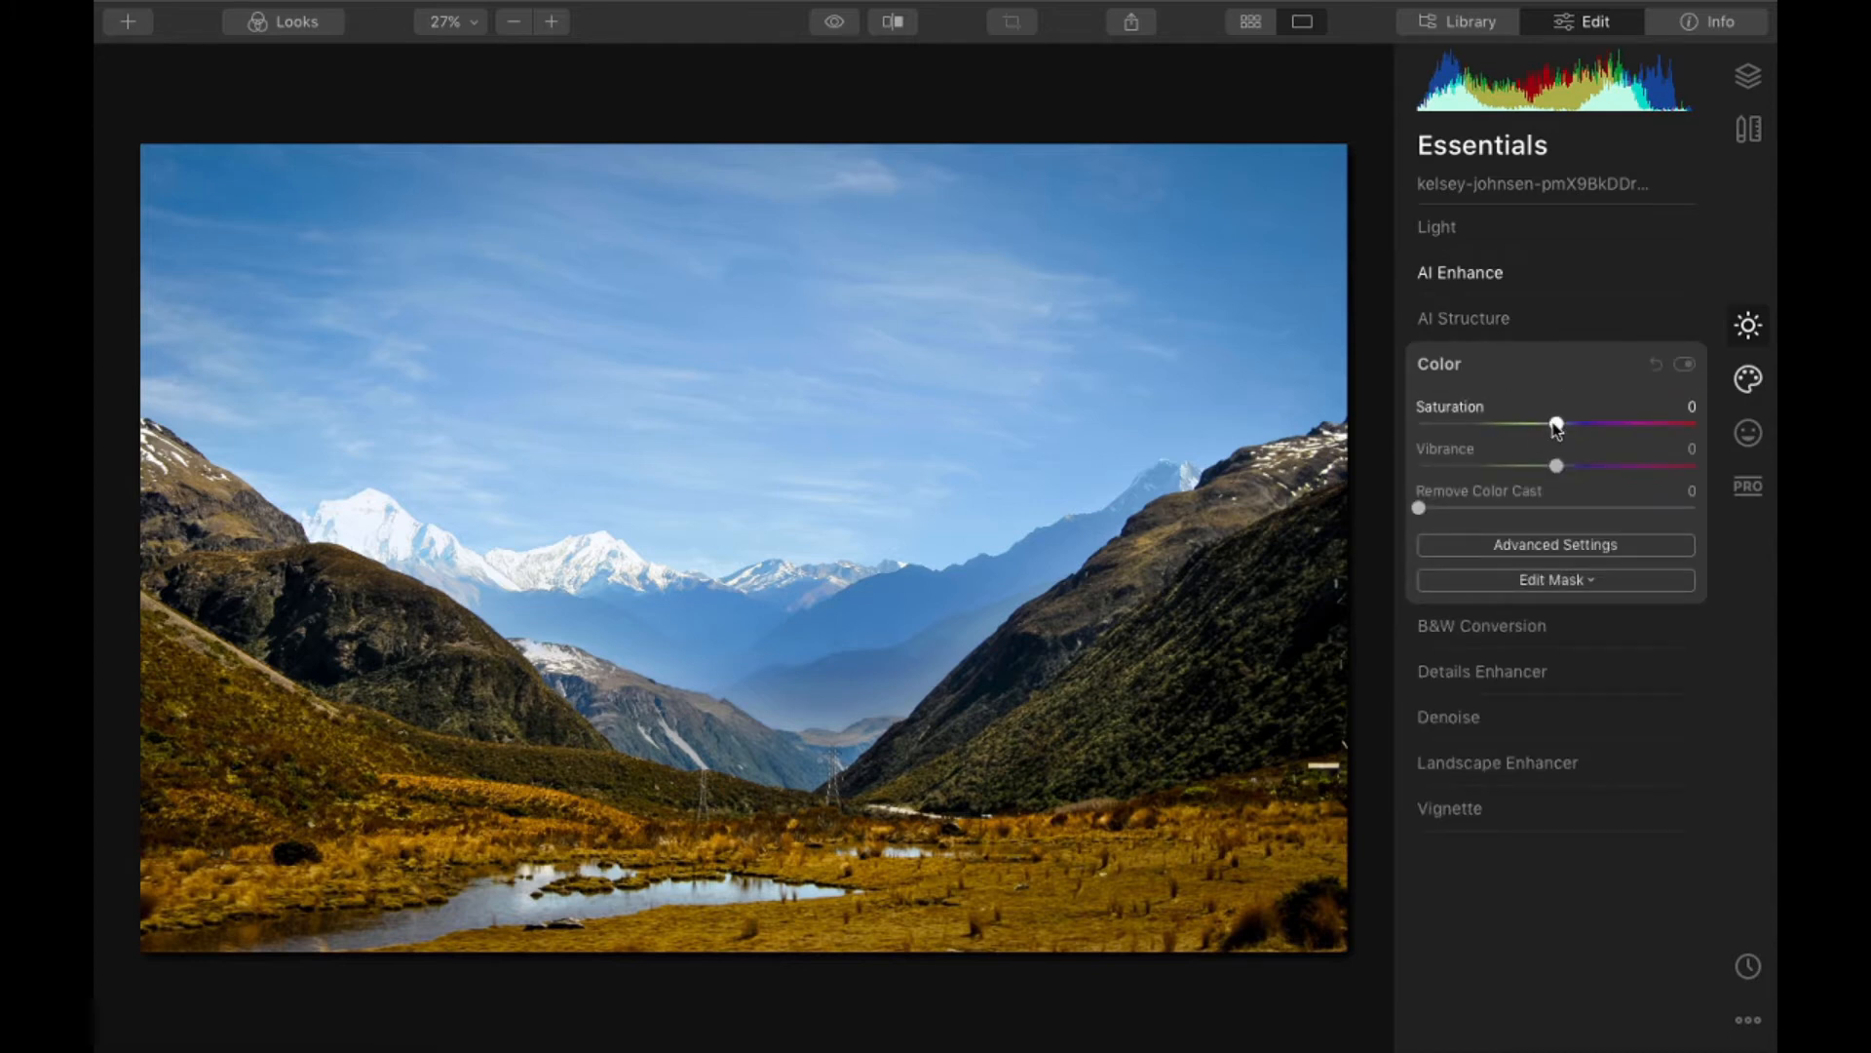
{"action": "left_click_drag", "start_coordinate": [1556, 424], "coordinate": [1624, 424]}
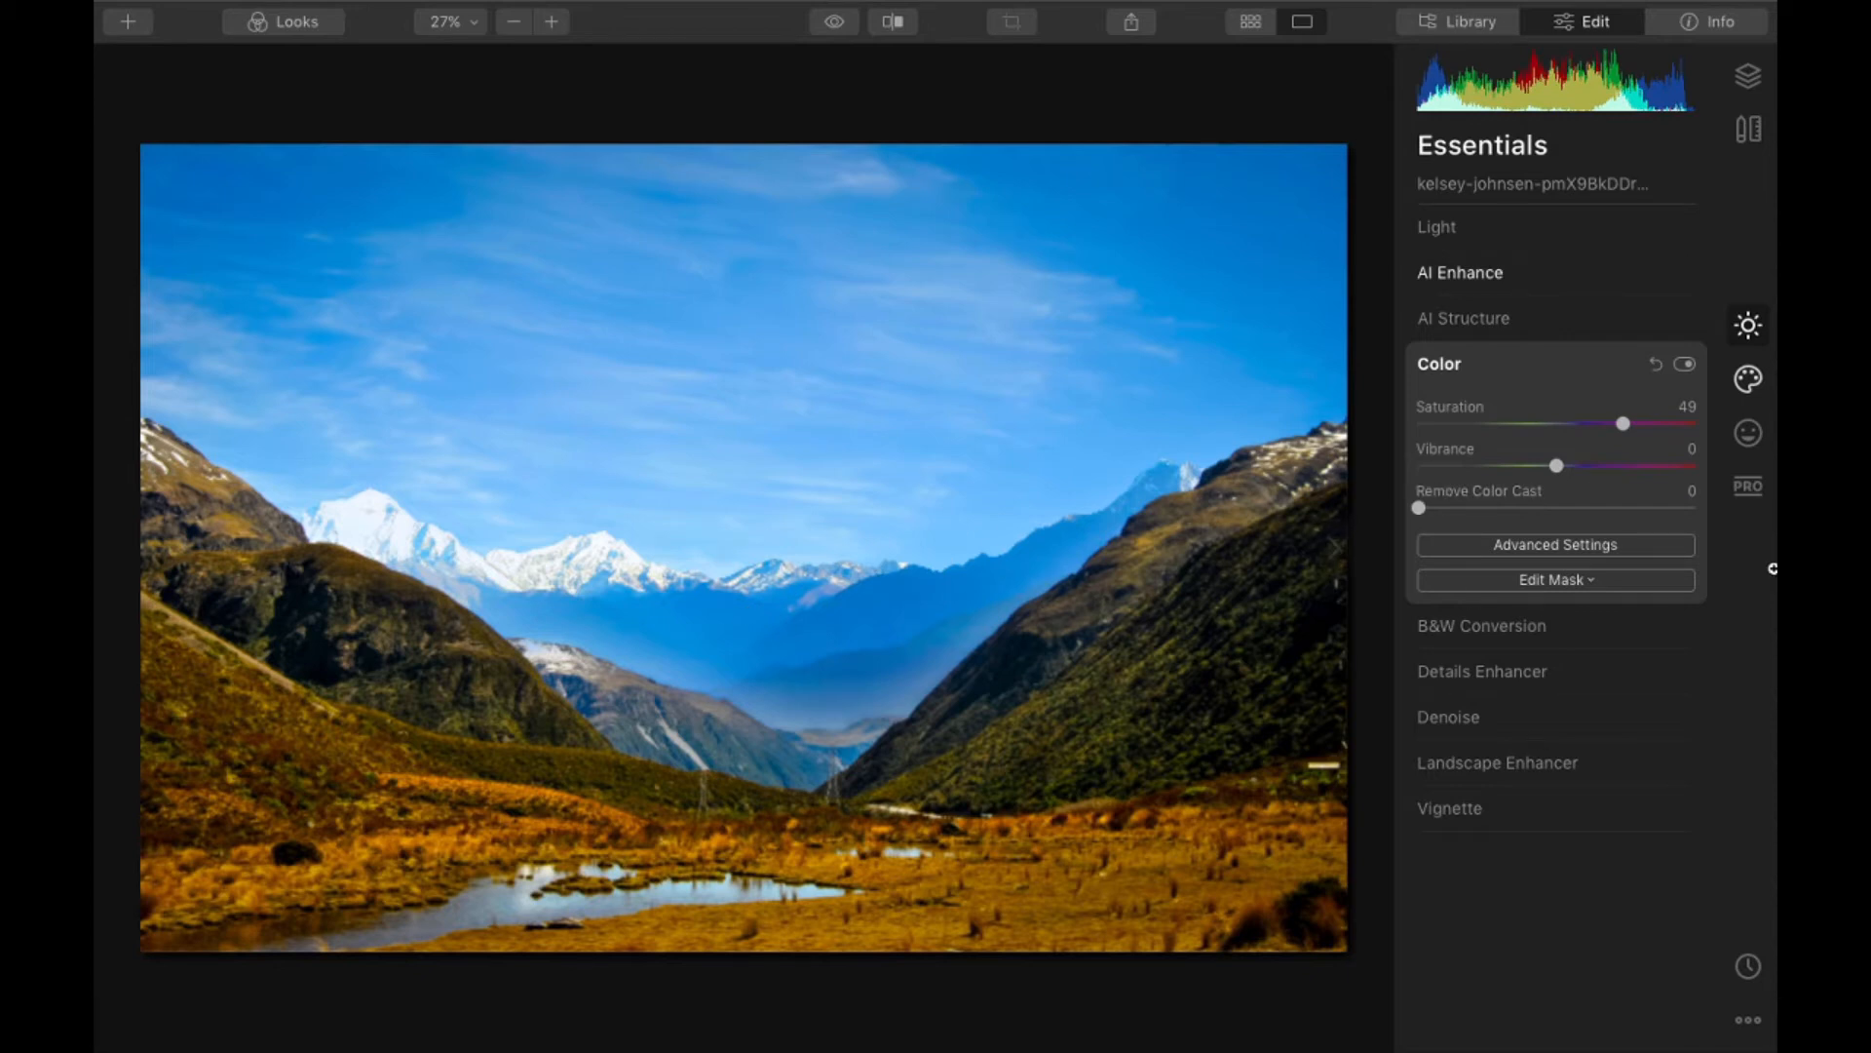
- Turn AI Sky Replacement with Dramatic Sunset 4 back on to combine it with the added mountains
{"action": "left_click", "coordinate": [1749, 435]}
{"action": "left_click", "coordinate": [1749, 435]}
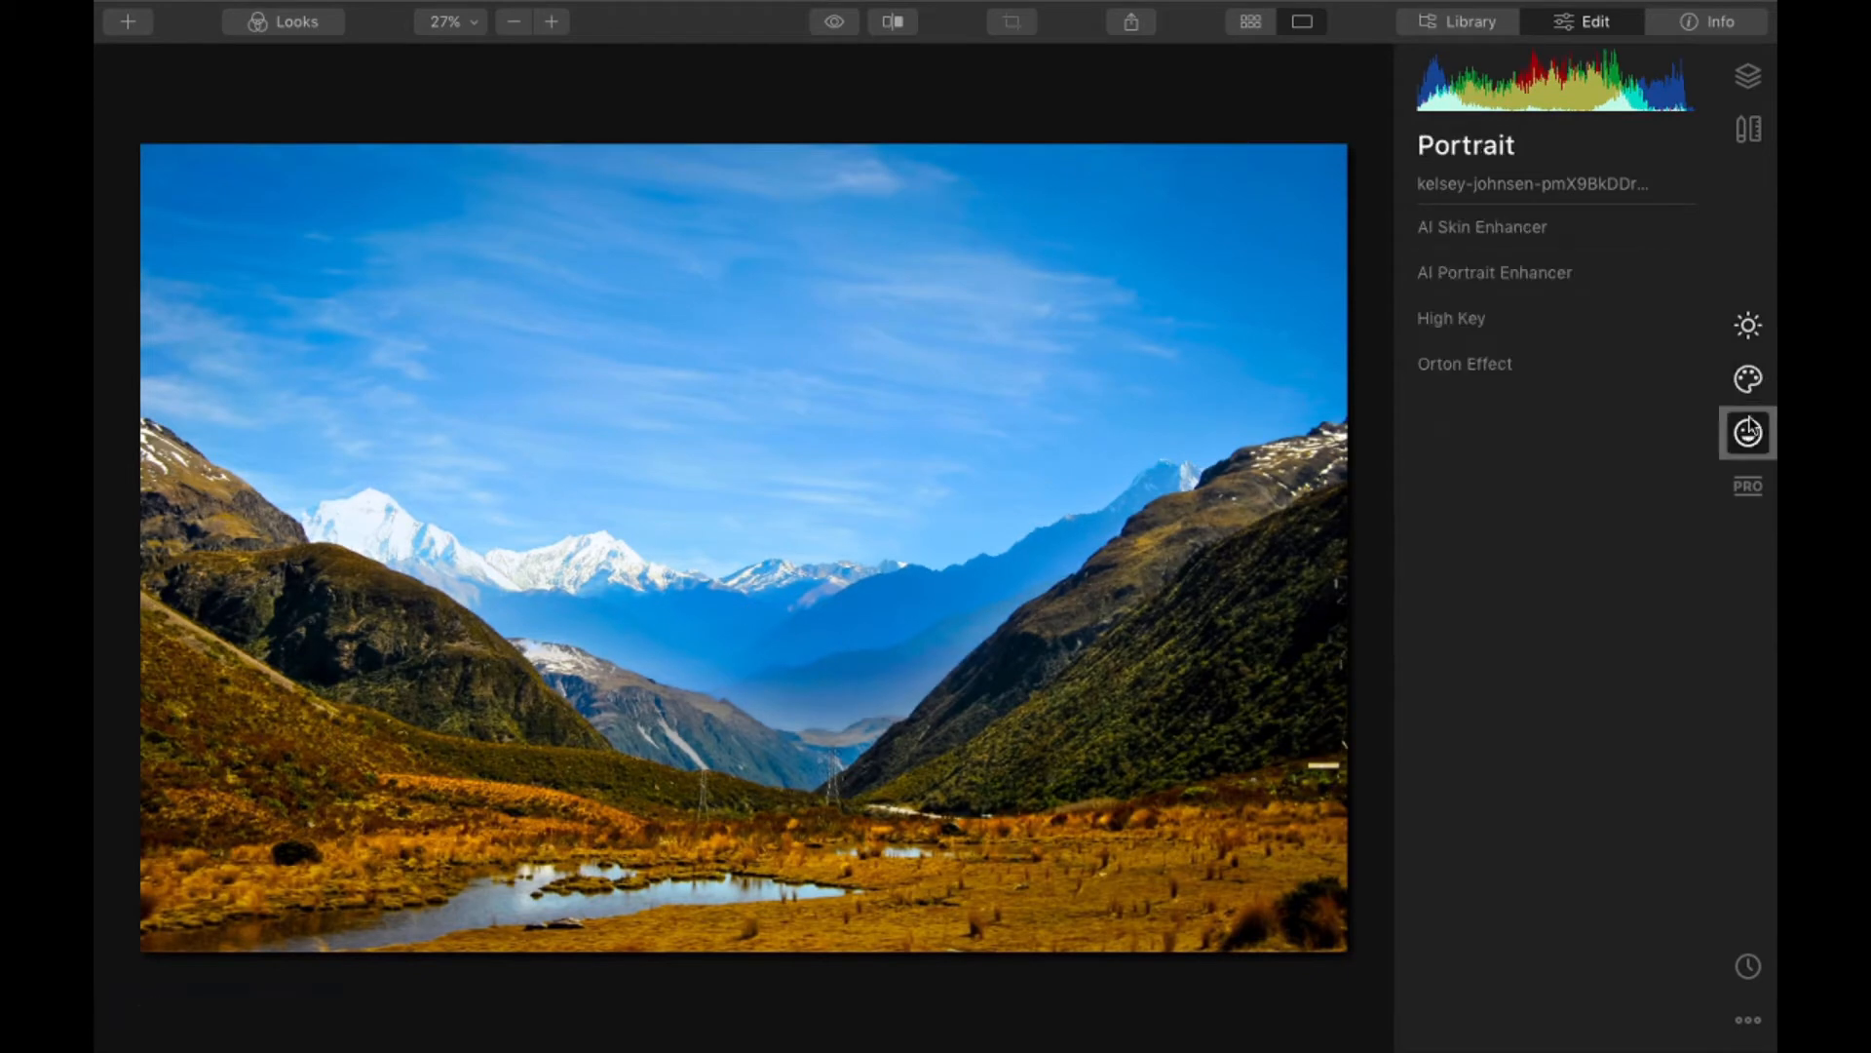
{"action": "left_click", "coordinate": [1748, 378]}
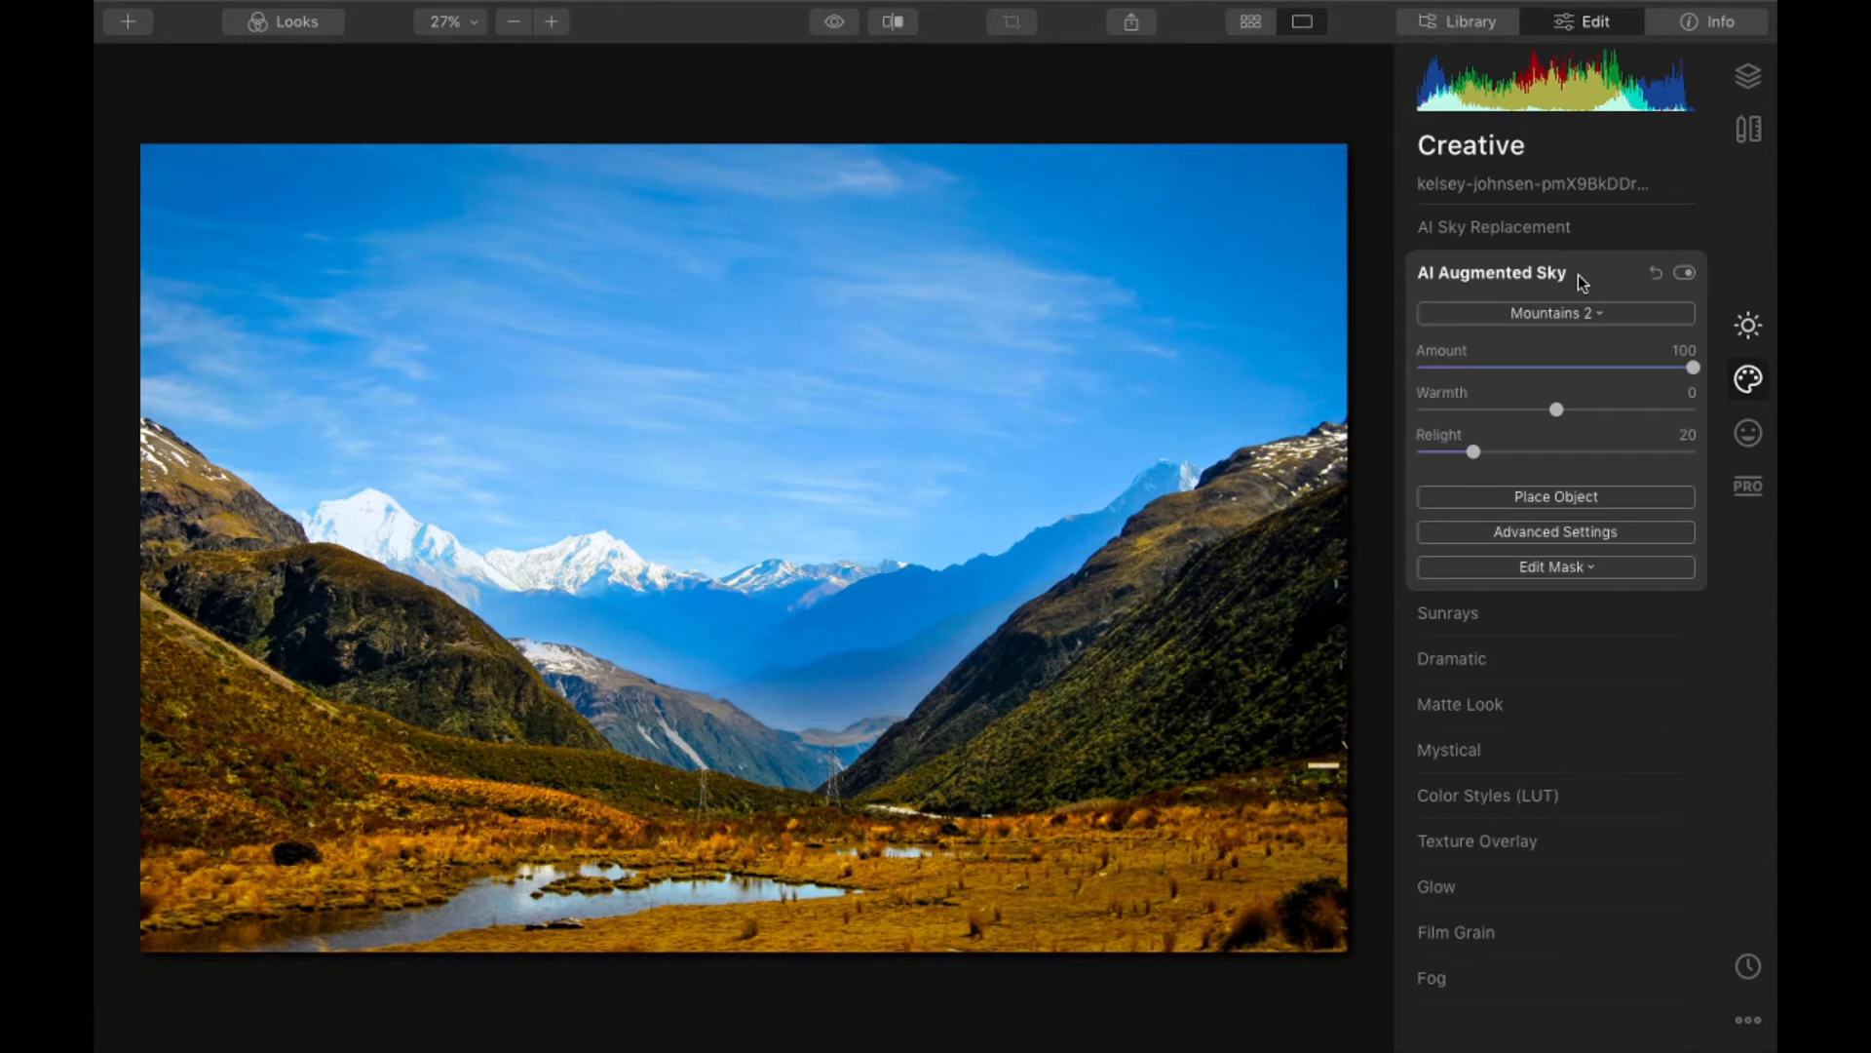
{"action": "left_click", "coordinate": [1687, 231]}
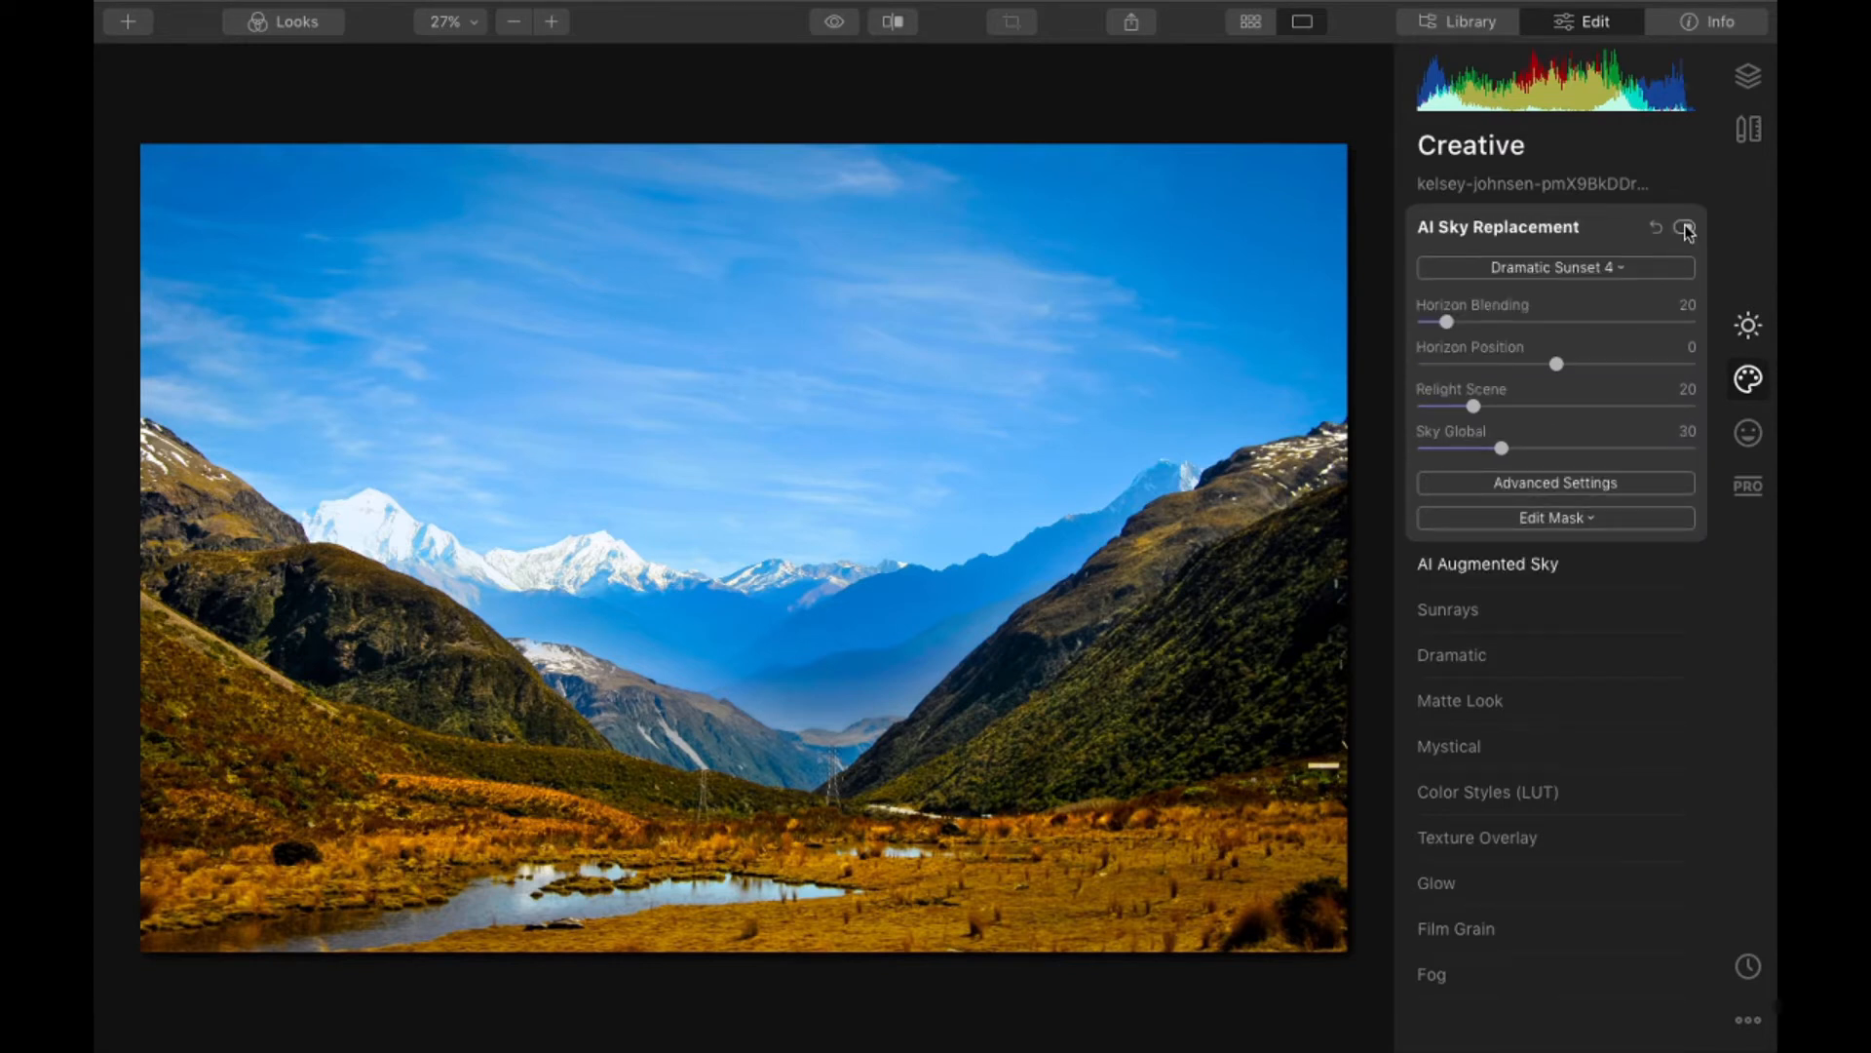
{"action": "left_click", "coordinate": [1685, 228]}
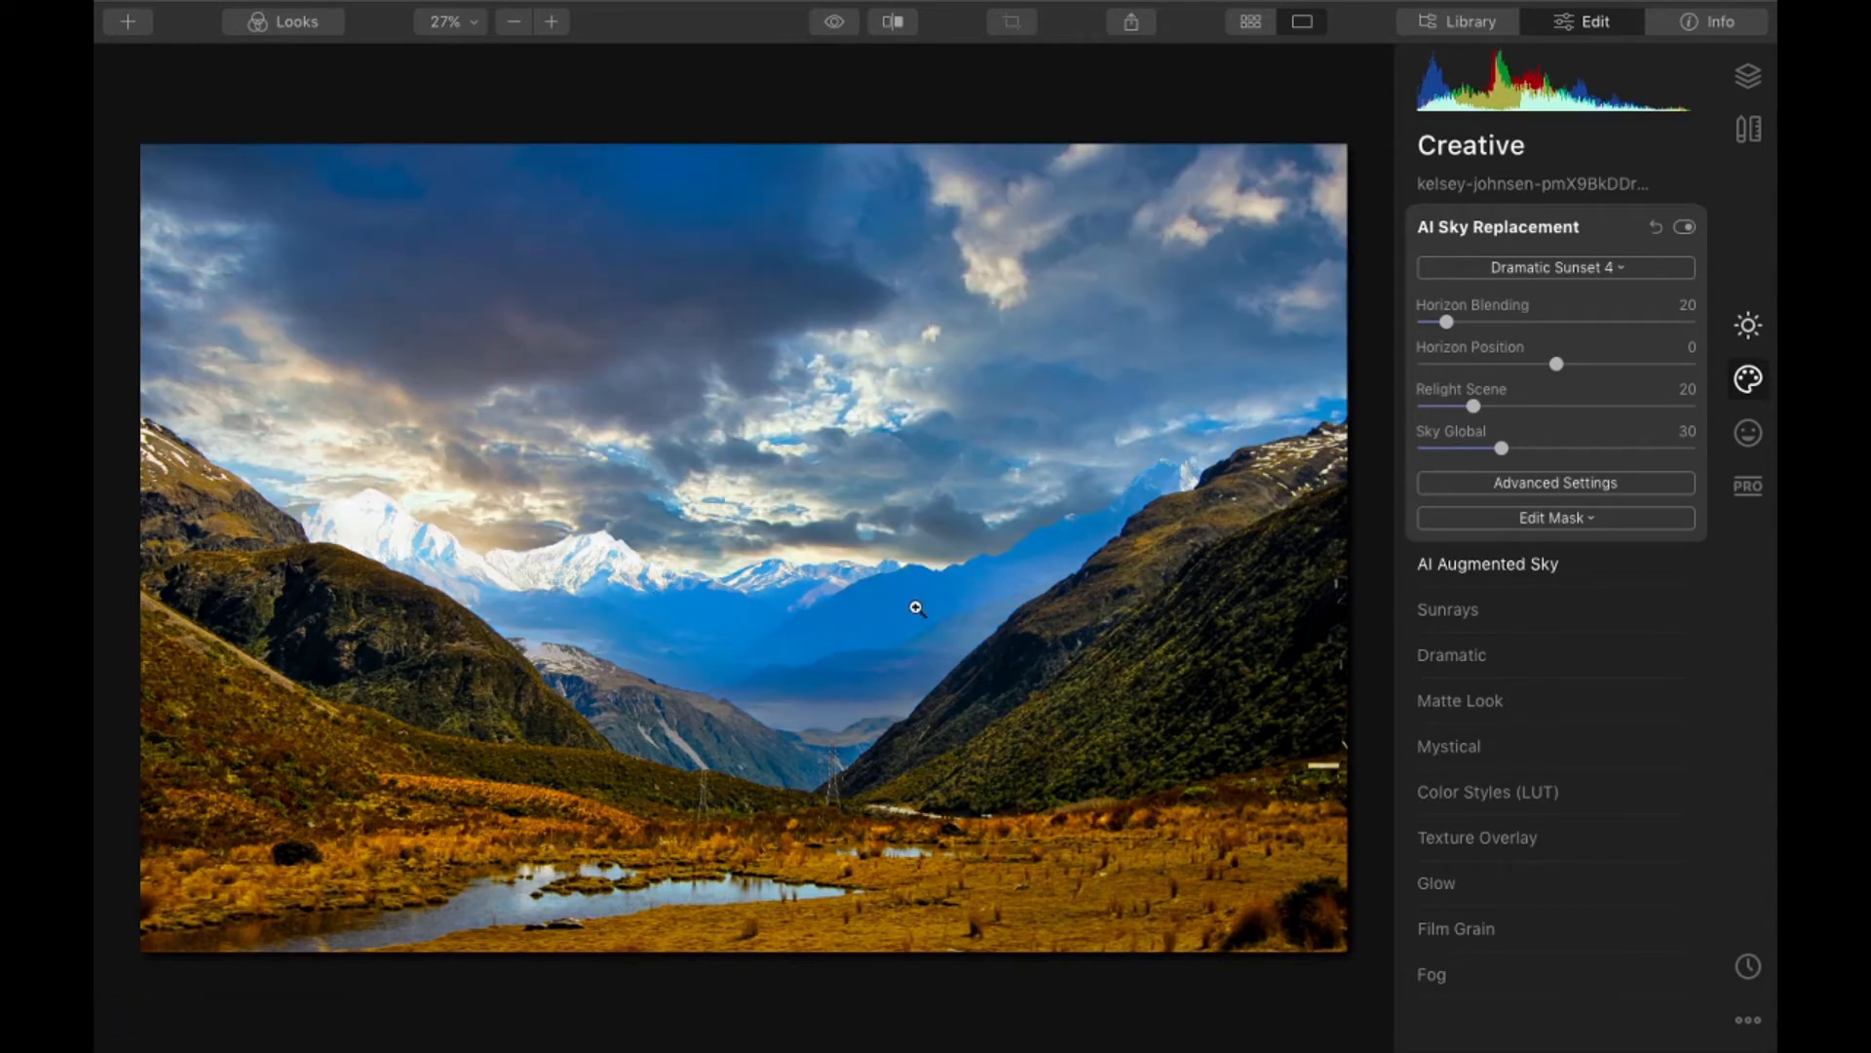
- Change the valley photo's replacement sky to Blue Sky 5
{"action": "left_click", "coordinate": [1606, 269]}
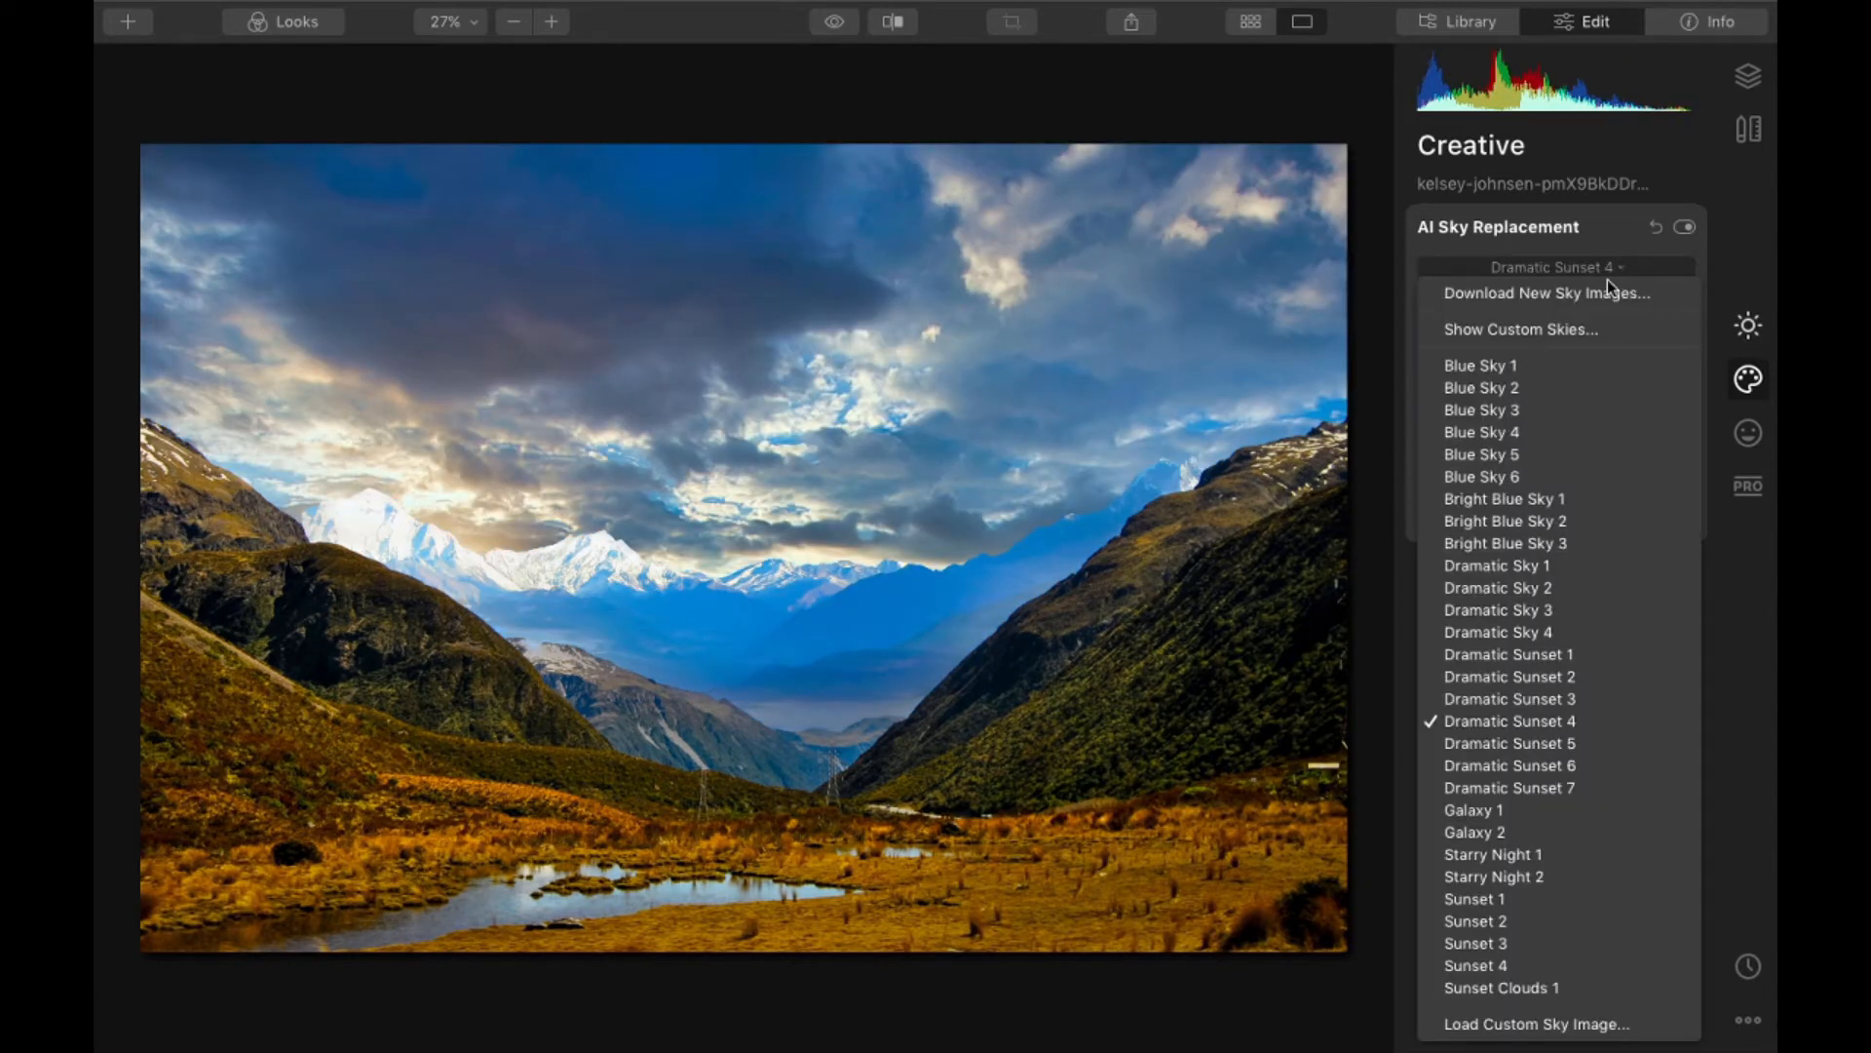
{"action": "left_click", "coordinate": [1548, 458]}
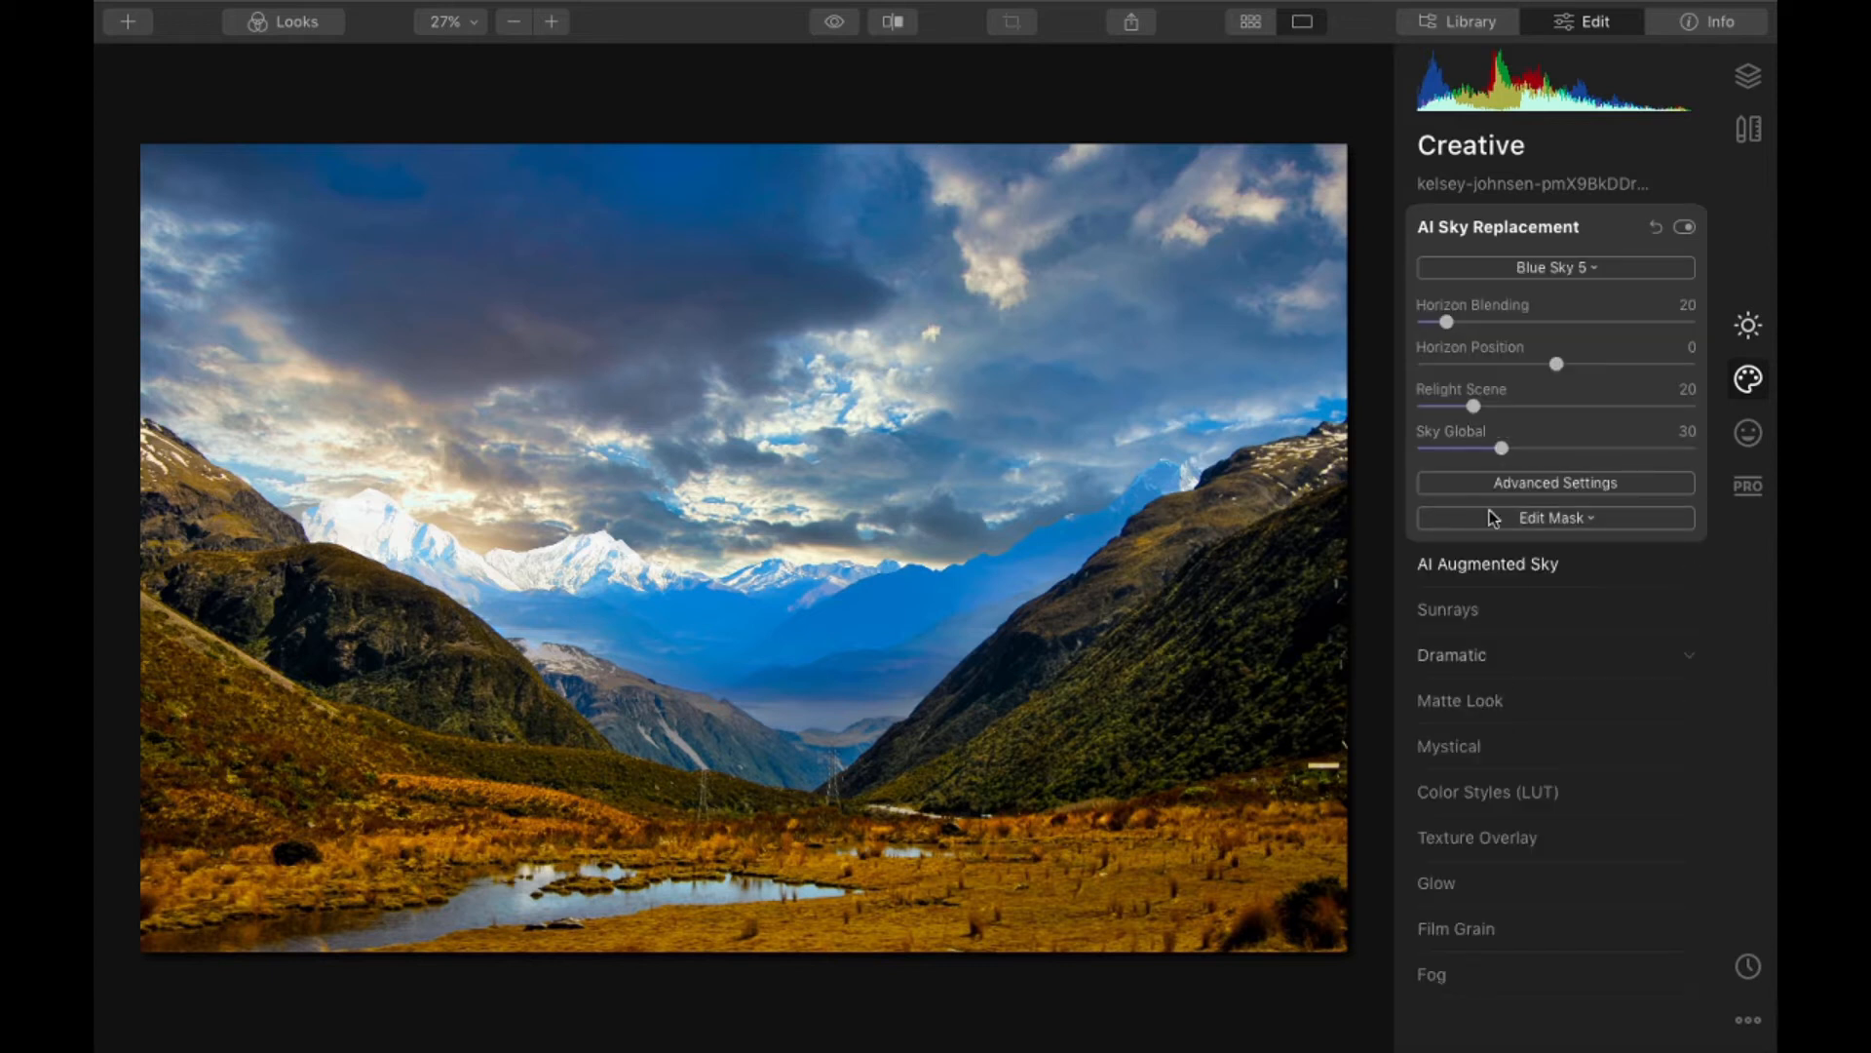
{"action": "left_click", "coordinate": [1519, 261]}
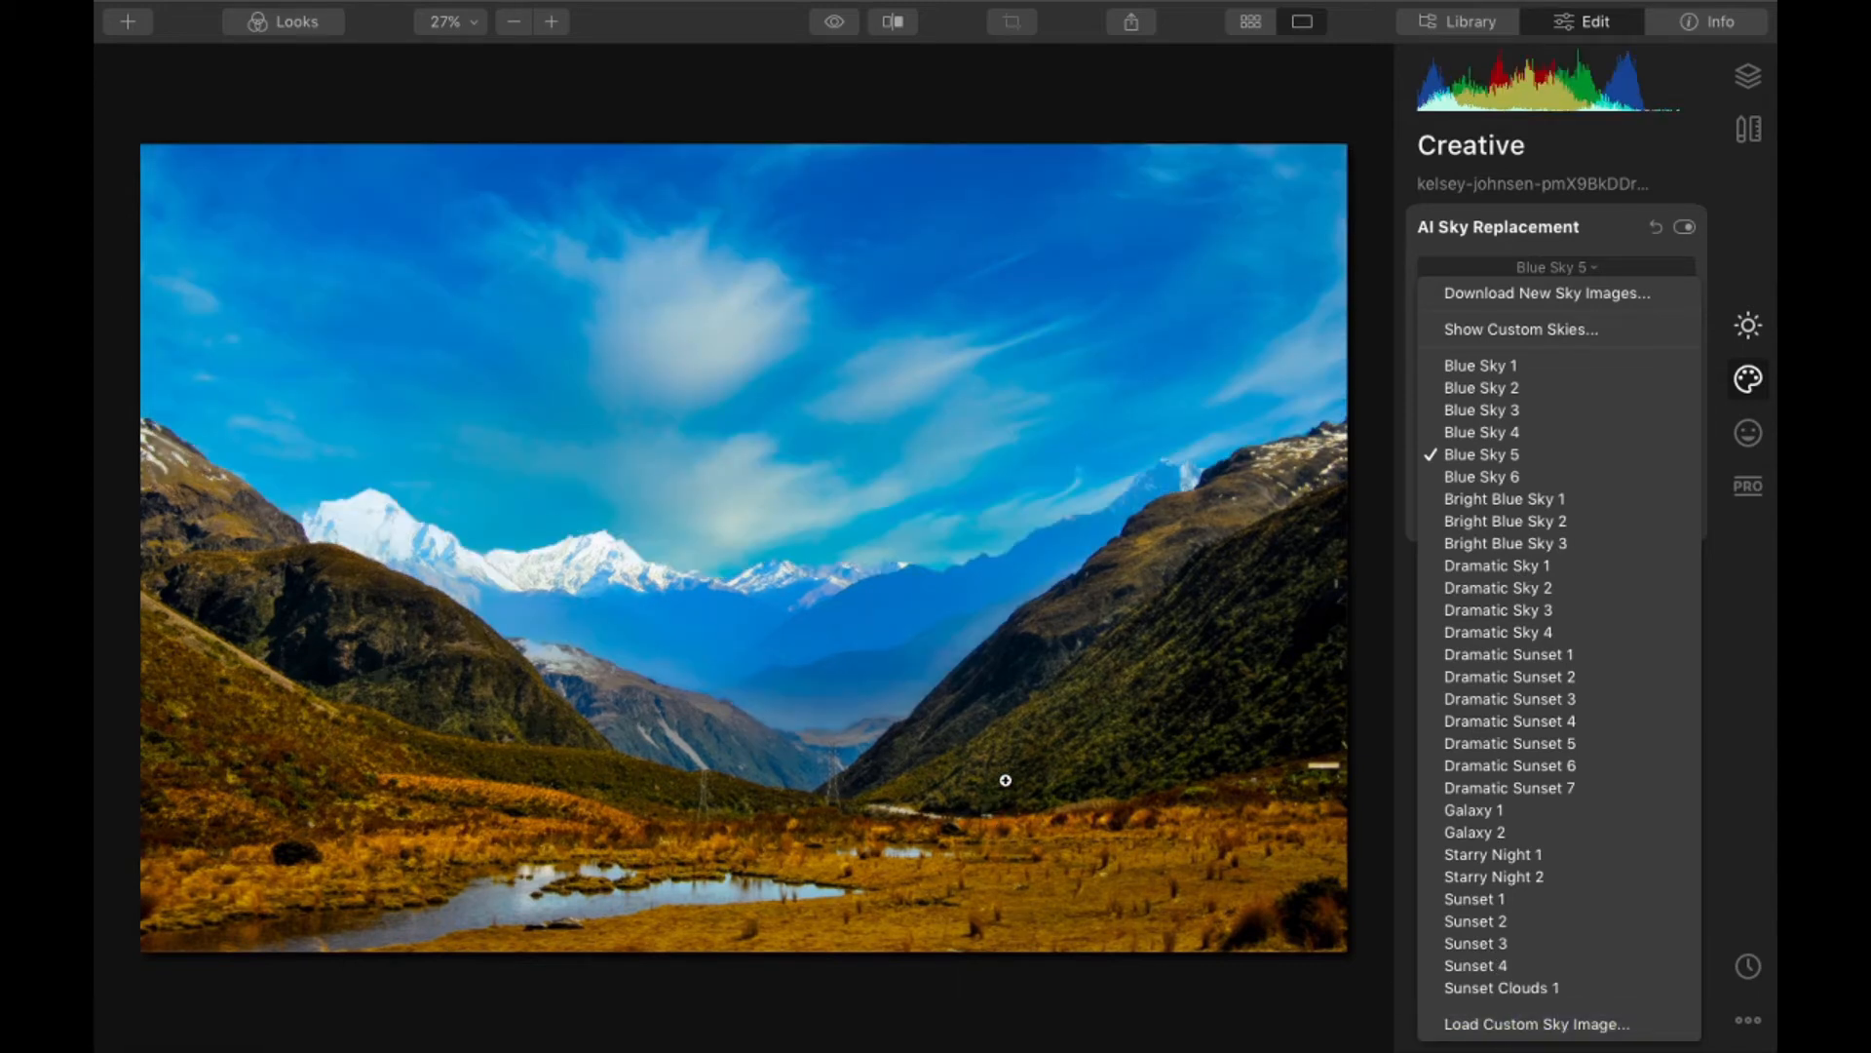
{"action": "left_click", "coordinate": [1033, 702]}
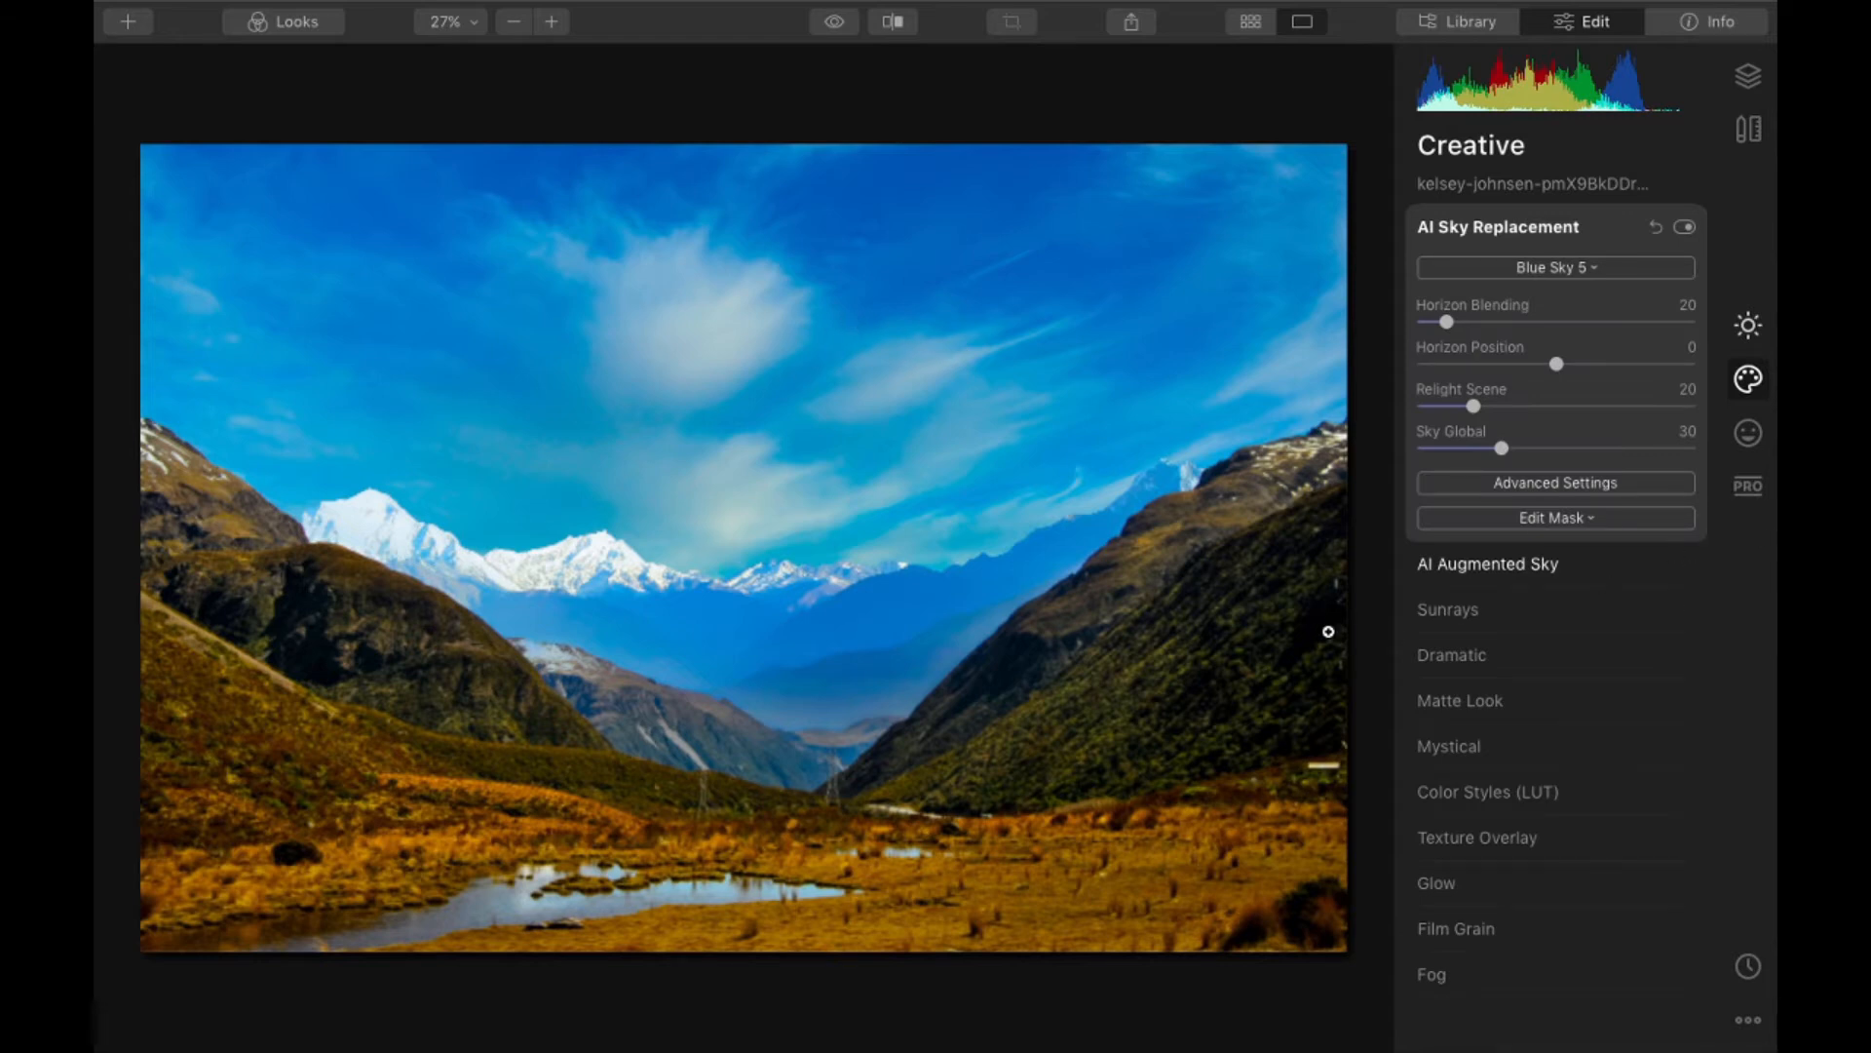
- Set Sky Defocus to 24 in the advanced AI Sky Replacement settings
{"action": "left_click", "coordinate": [1591, 486]}
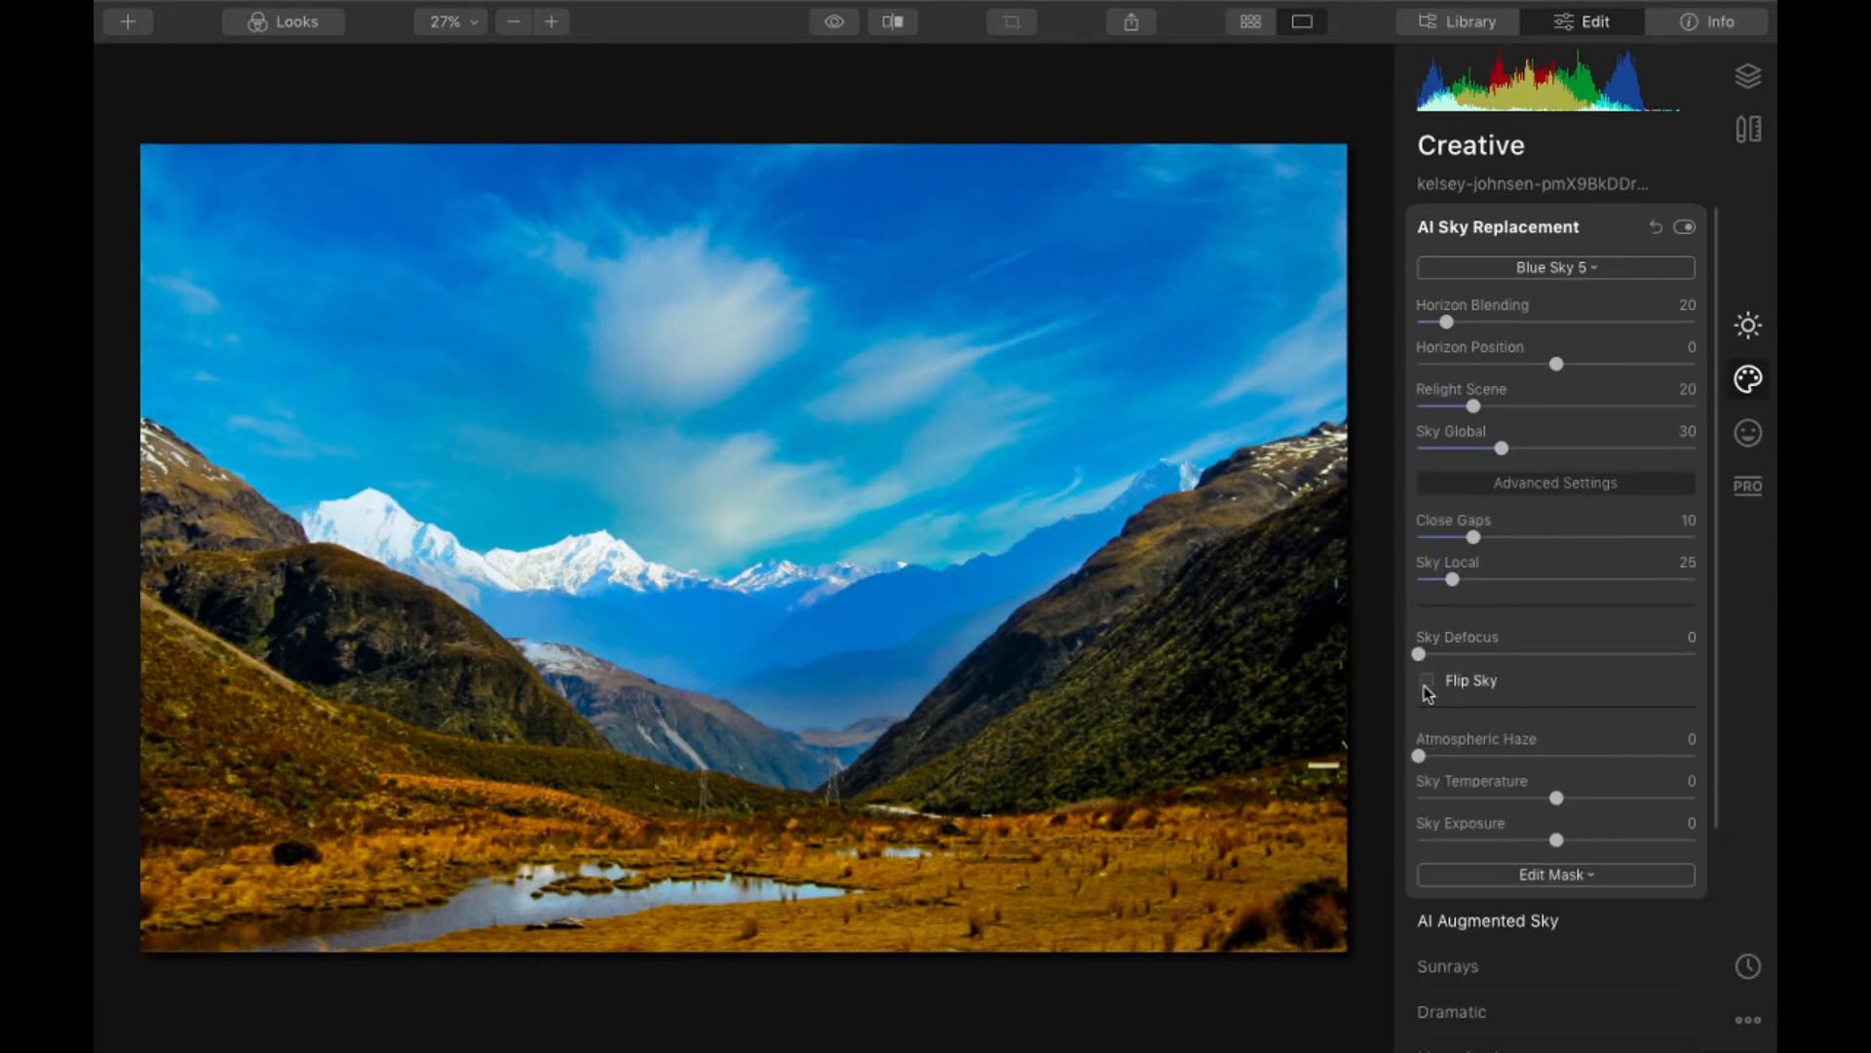
{"action": "left_click_drag", "start_coordinate": [1421, 656], "coordinate": [1494, 662]}
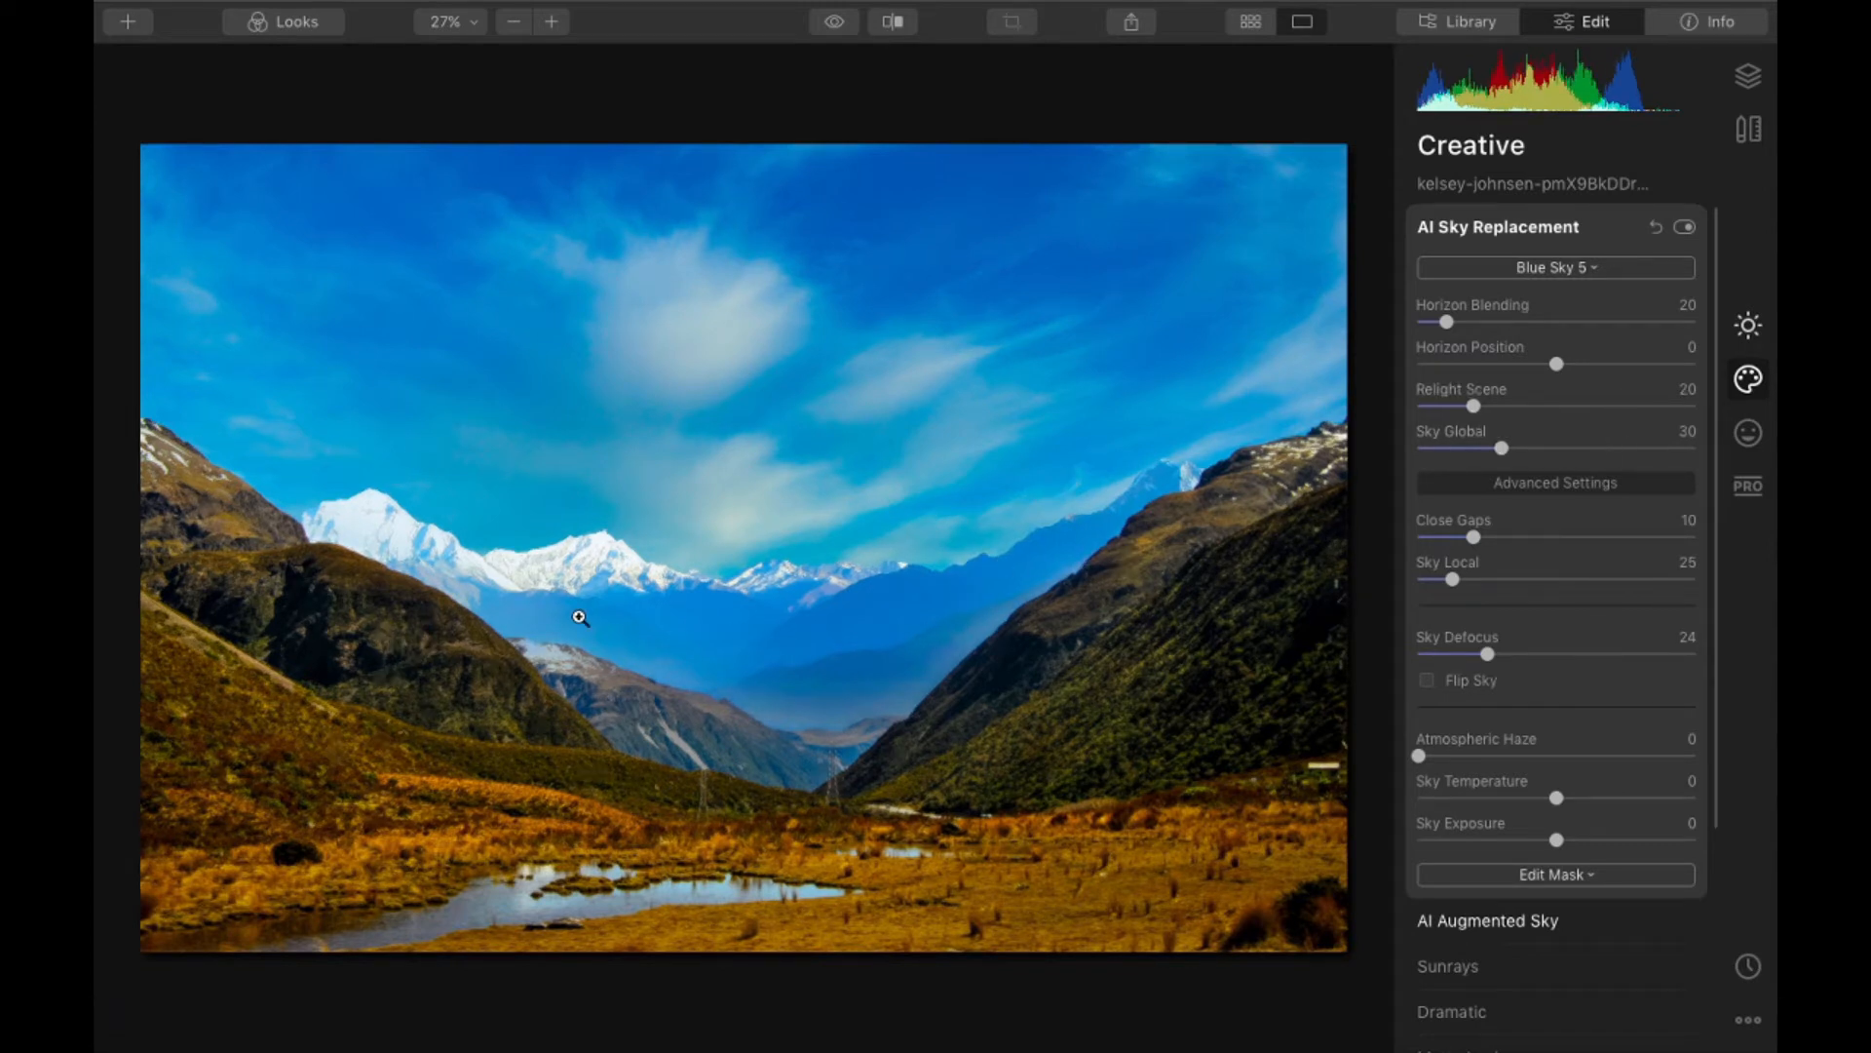
{"action": "left_click", "coordinate": [1467, 226]}
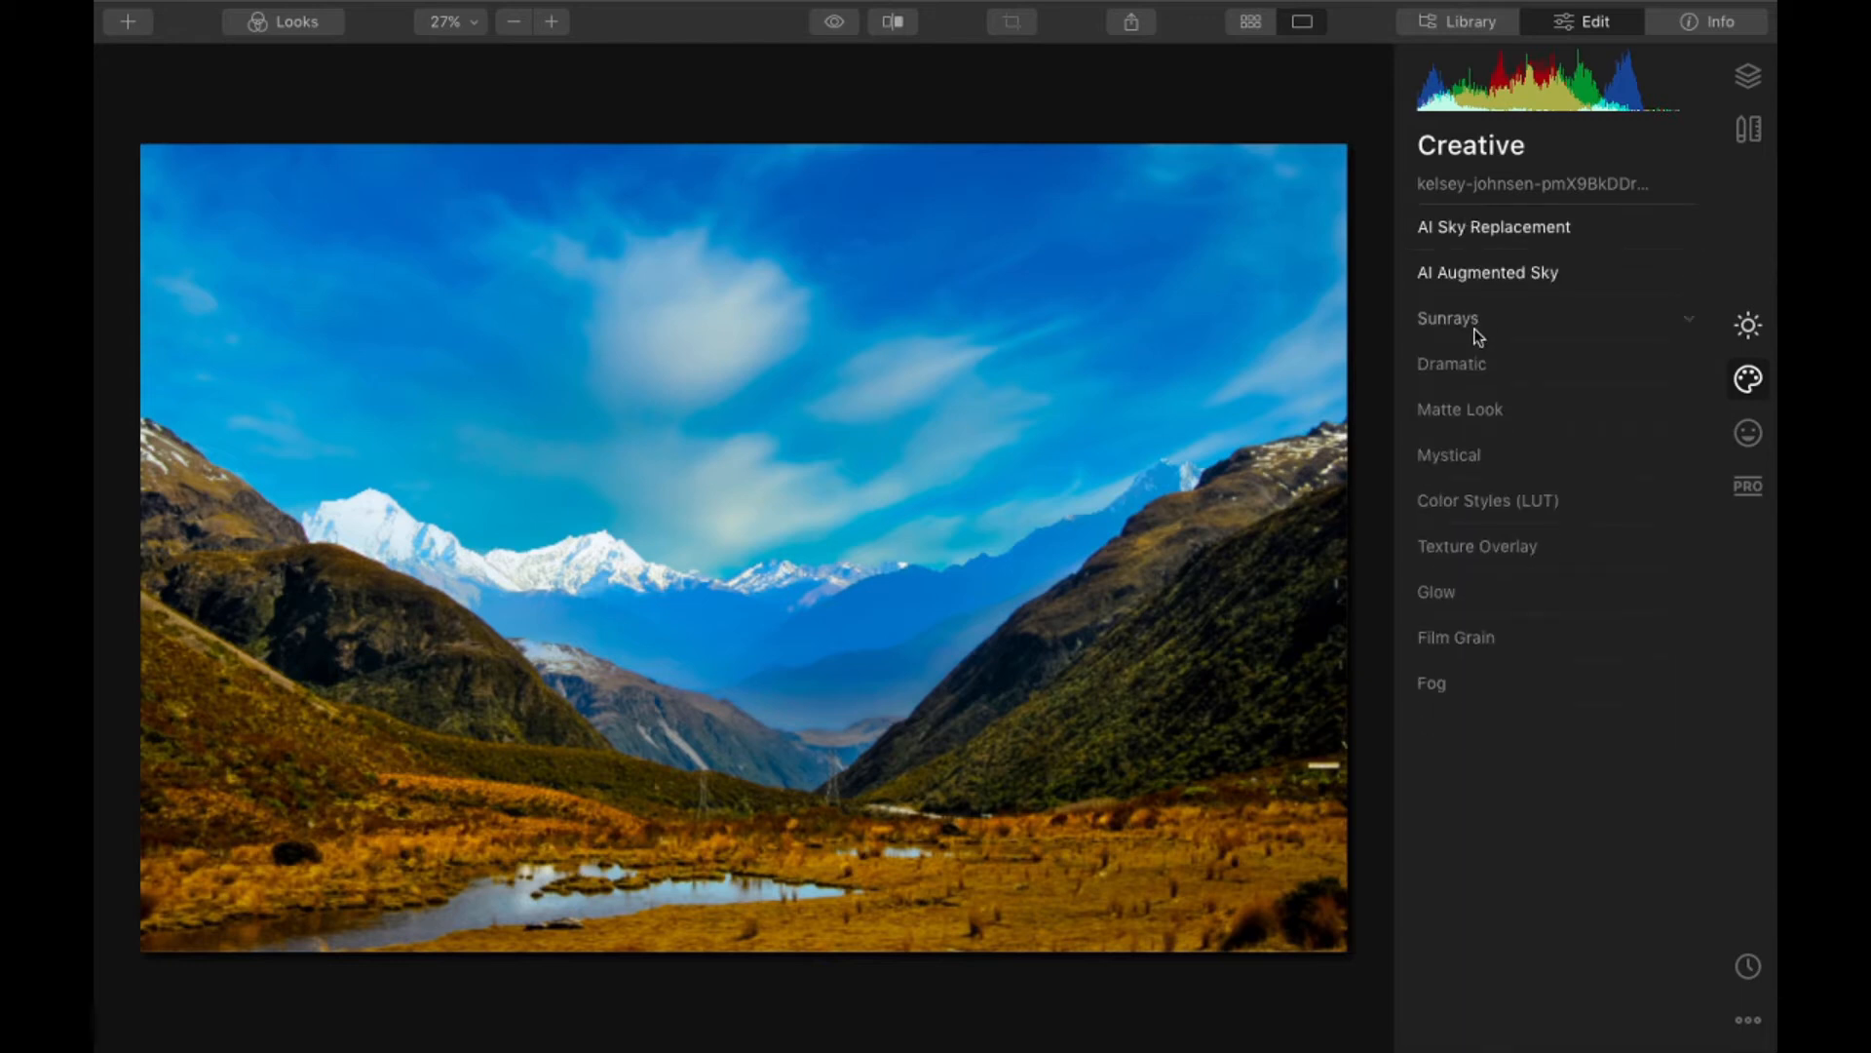
- Try a Defocus of 12 on the Mountains 2 augmented sky object and reduce the blur again
{"action": "left_click", "coordinate": [1470, 320]}
{"action": "left_click", "coordinate": [1441, 320]}
{"action": "left_click", "coordinate": [1486, 277]}
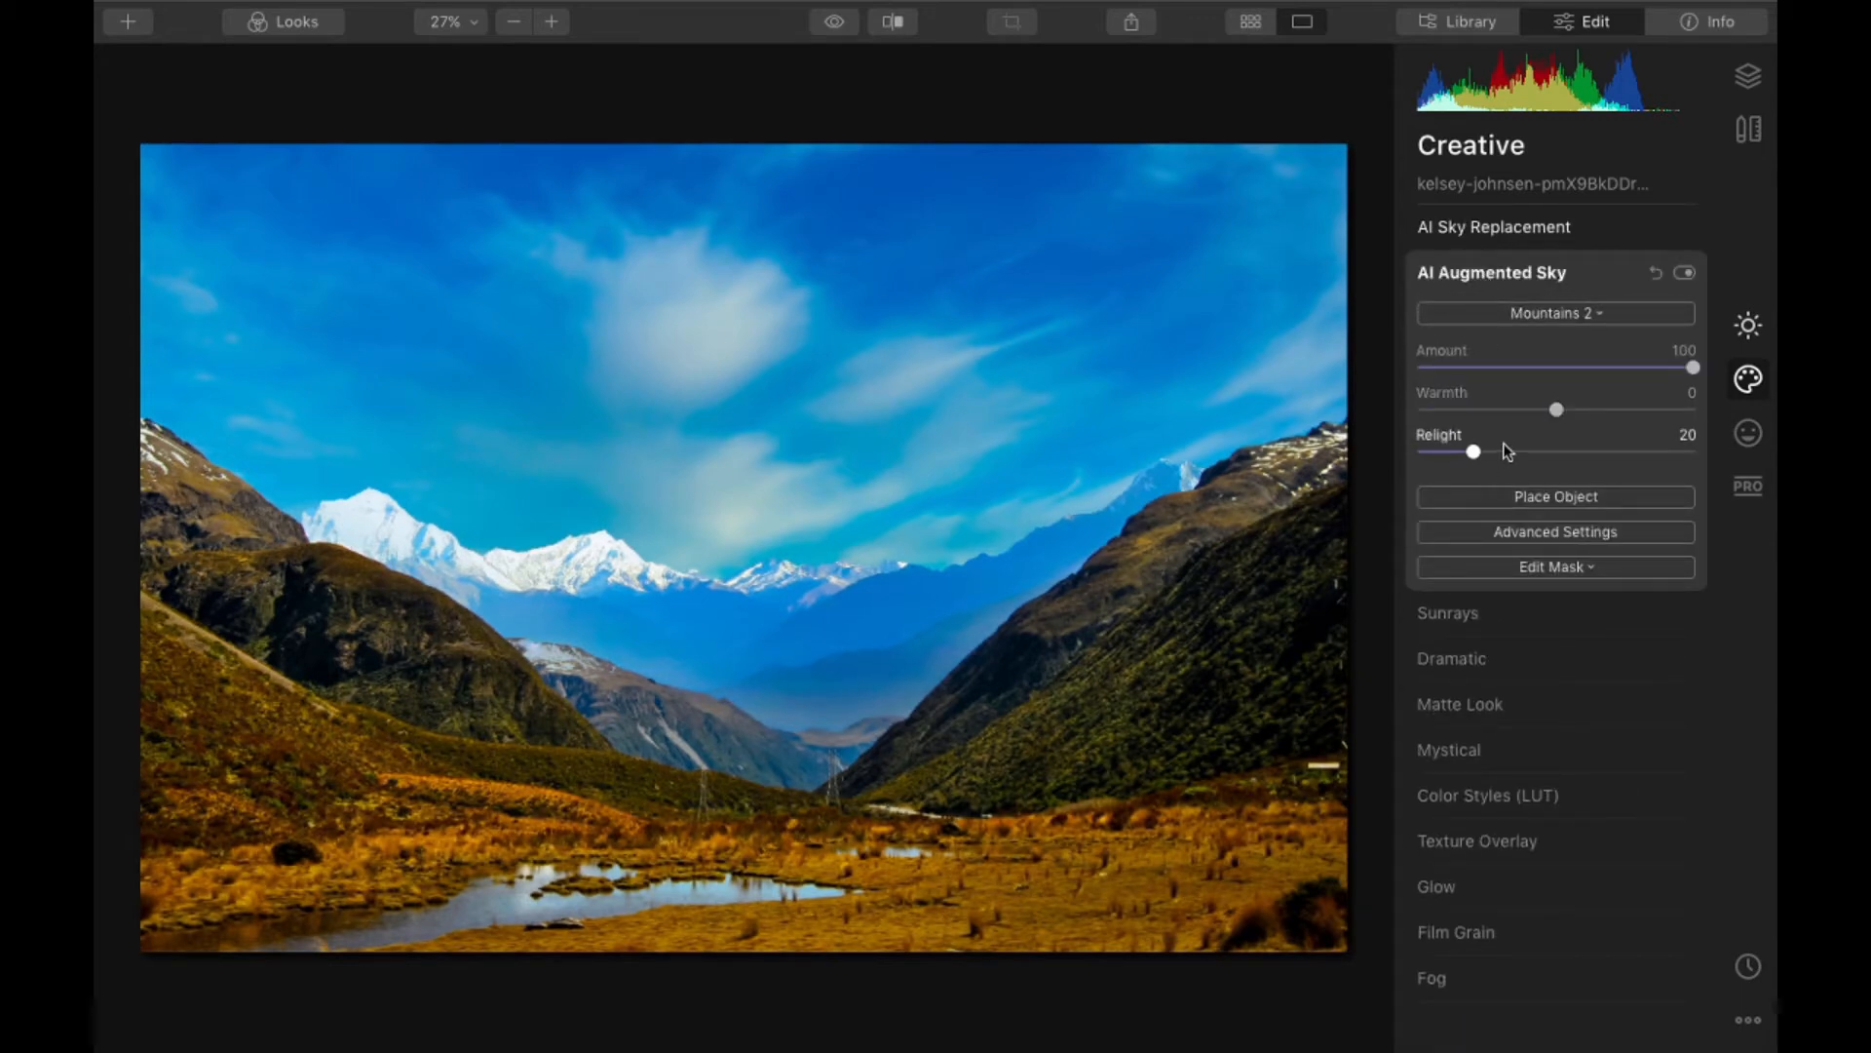
{"action": "left_click", "coordinate": [1526, 499]}
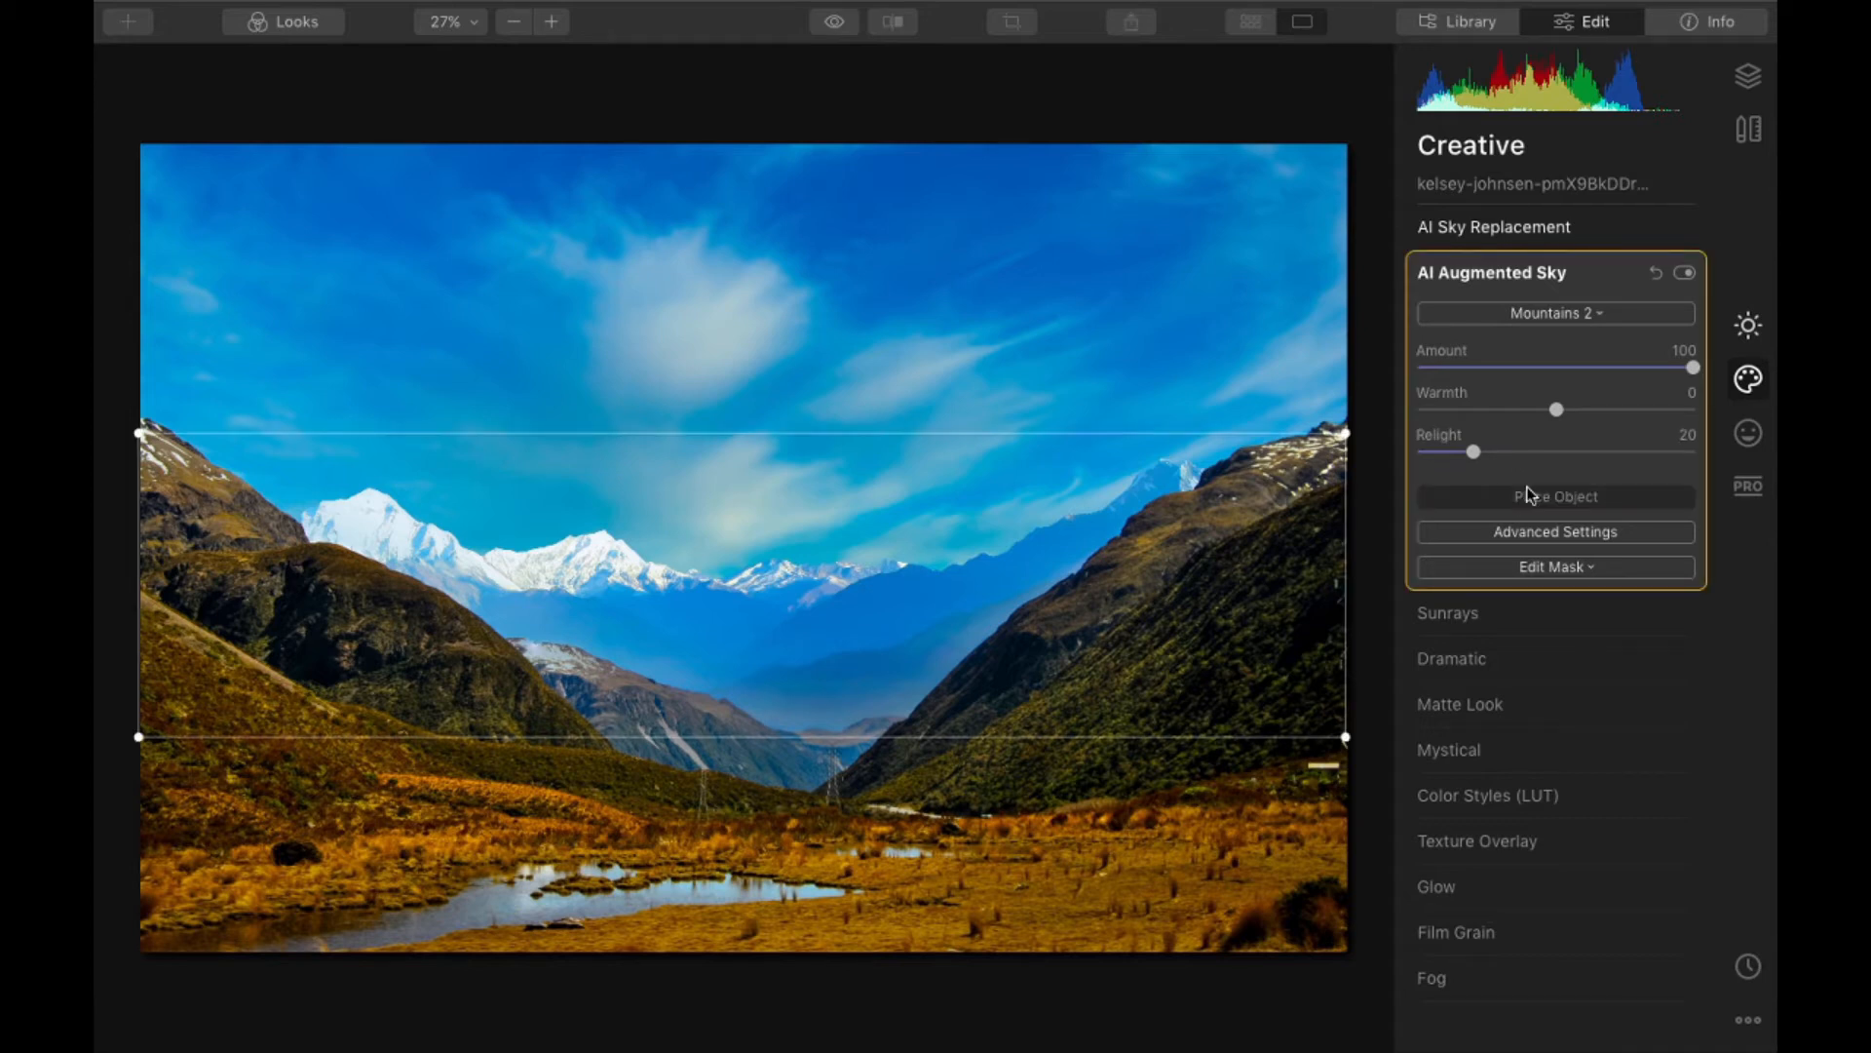
{"action": "left_click", "coordinate": [1506, 531]}
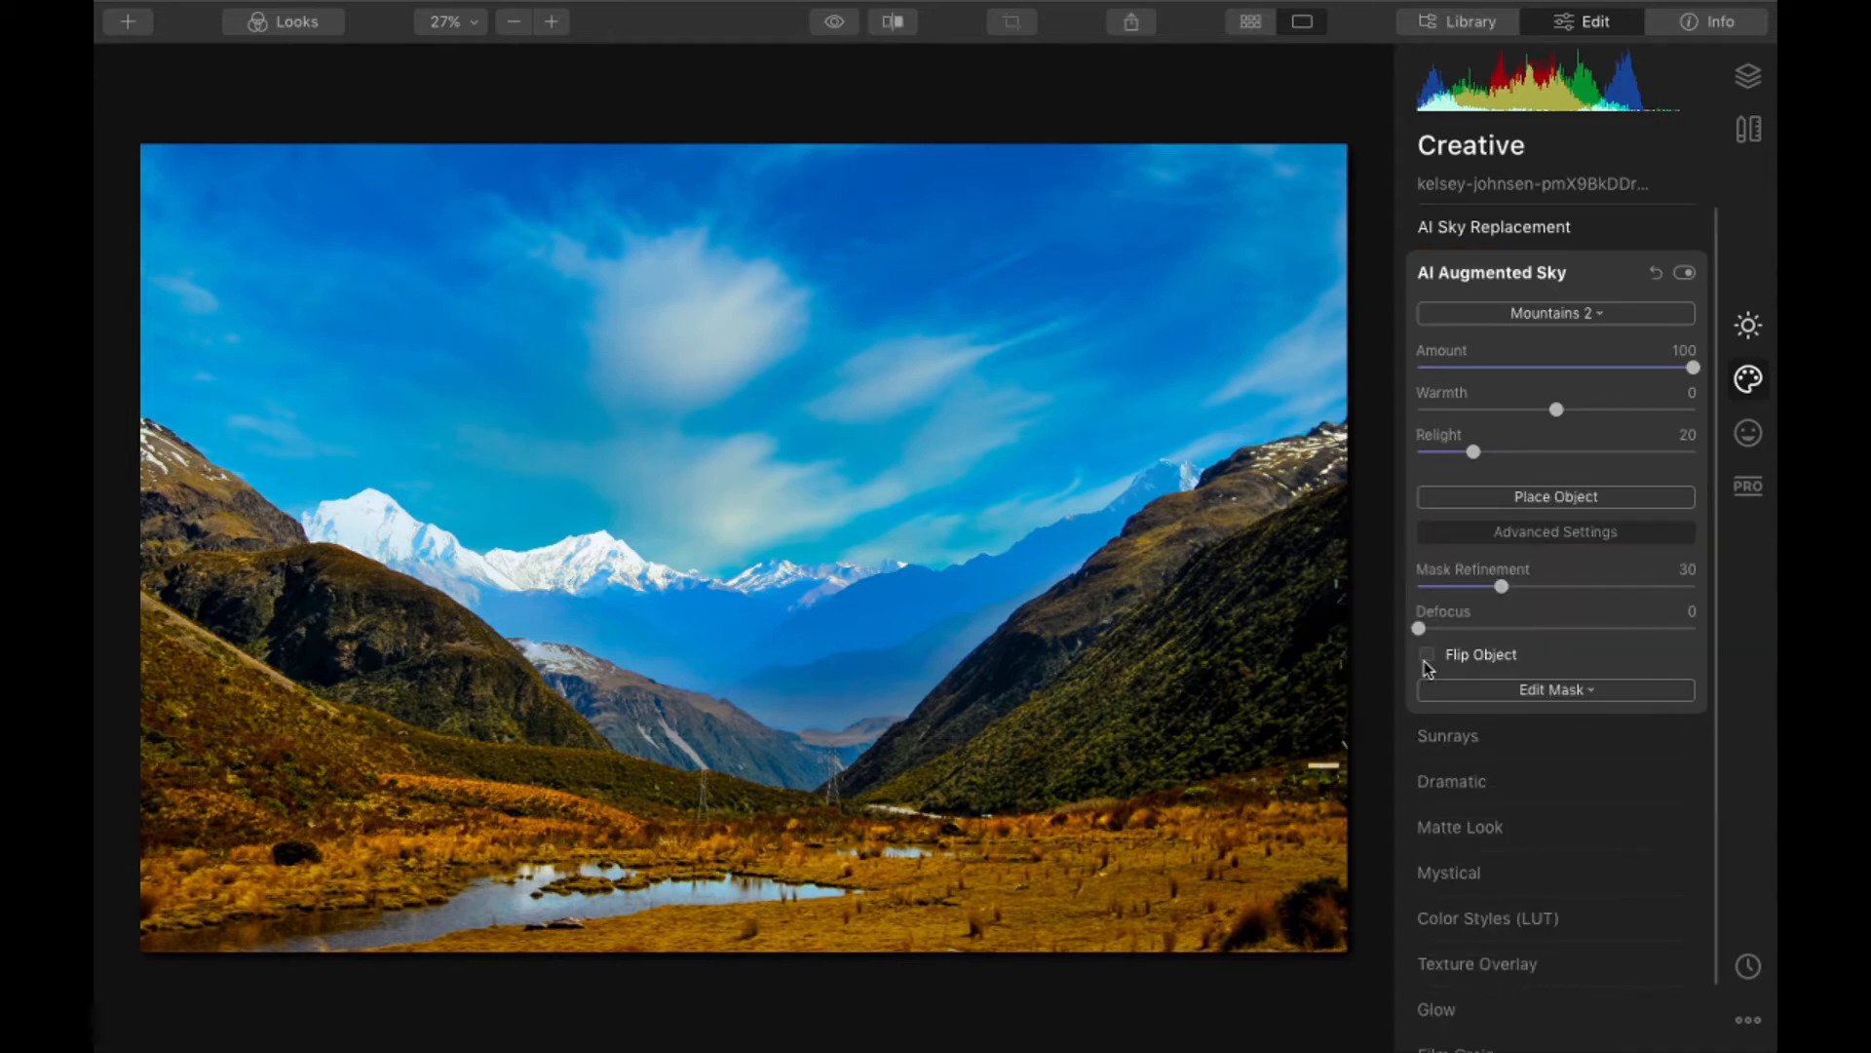
{"action": "mouse_move", "coordinate": [1480, 631]}
{"action": "left_mouse_down"}
{"action": "mouse_move", "coordinate": [1534, 635]}
{"action": "mouse_move", "coordinate": [1468, 646]}
{"action": "left_mouse_up"}
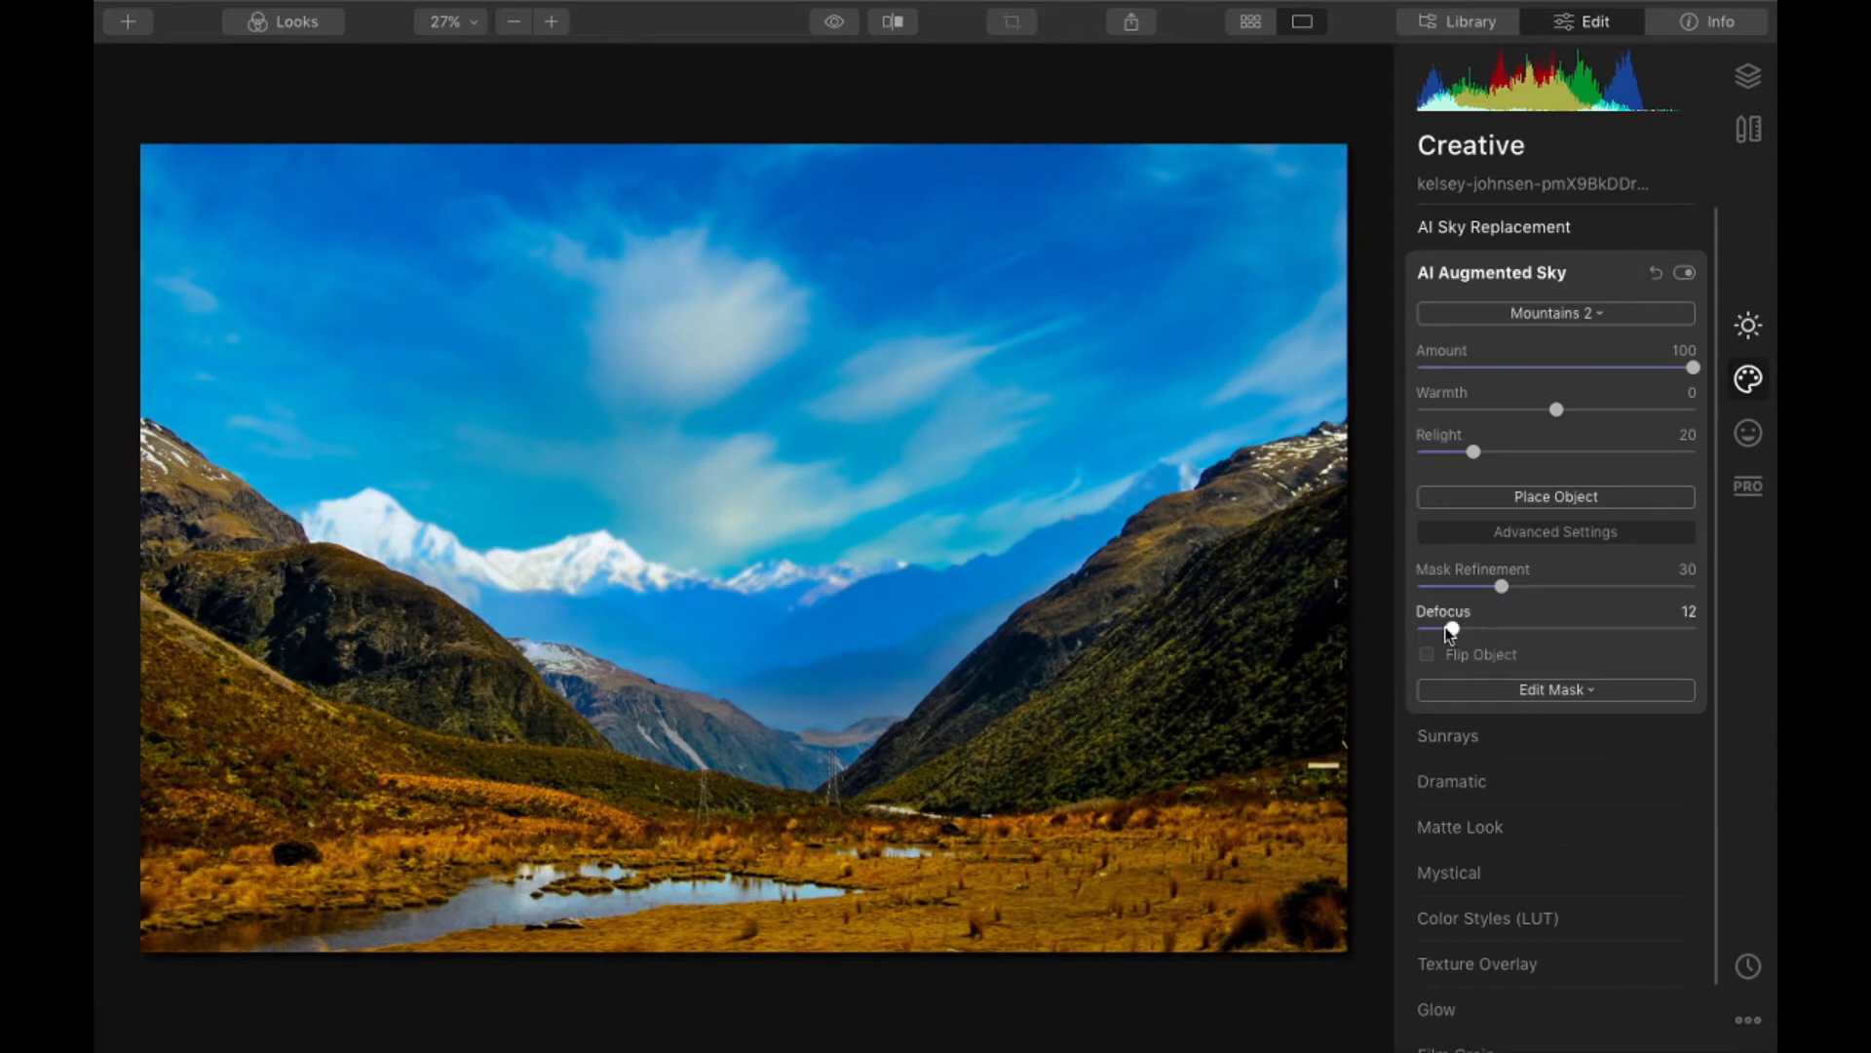
{"action": "left_click_drag", "start_coordinate": [1467, 630], "coordinate": [1434, 629]}
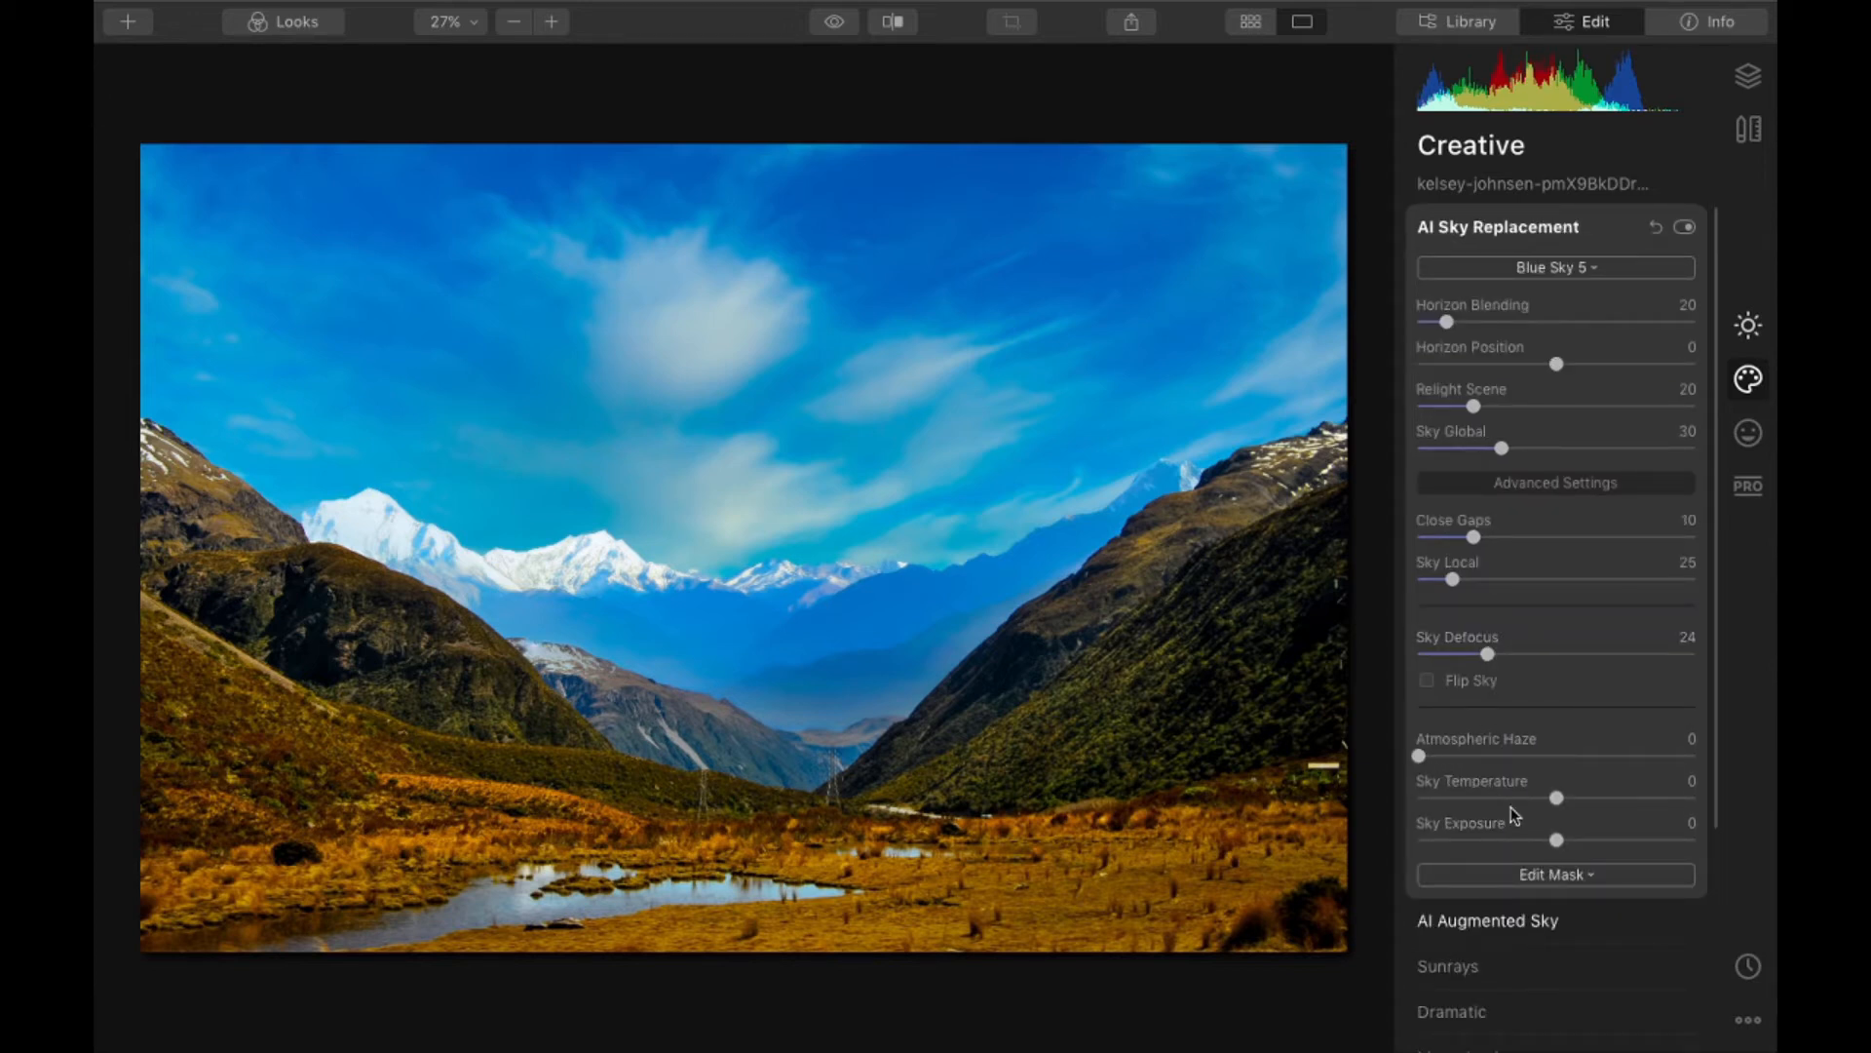
- Raise Sky Exposure to 26, try Atmospheric Haze at 94, and bring the haze down to 4
{"action": "mouse_move", "coordinate": [1555, 839]}
{"action": "left_mouse_down"}
{"action": "mouse_move", "coordinate": [1533, 838]}
{"action": "mouse_move", "coordinate": [1589, 840]}
{"action": "left_mouse_up"}
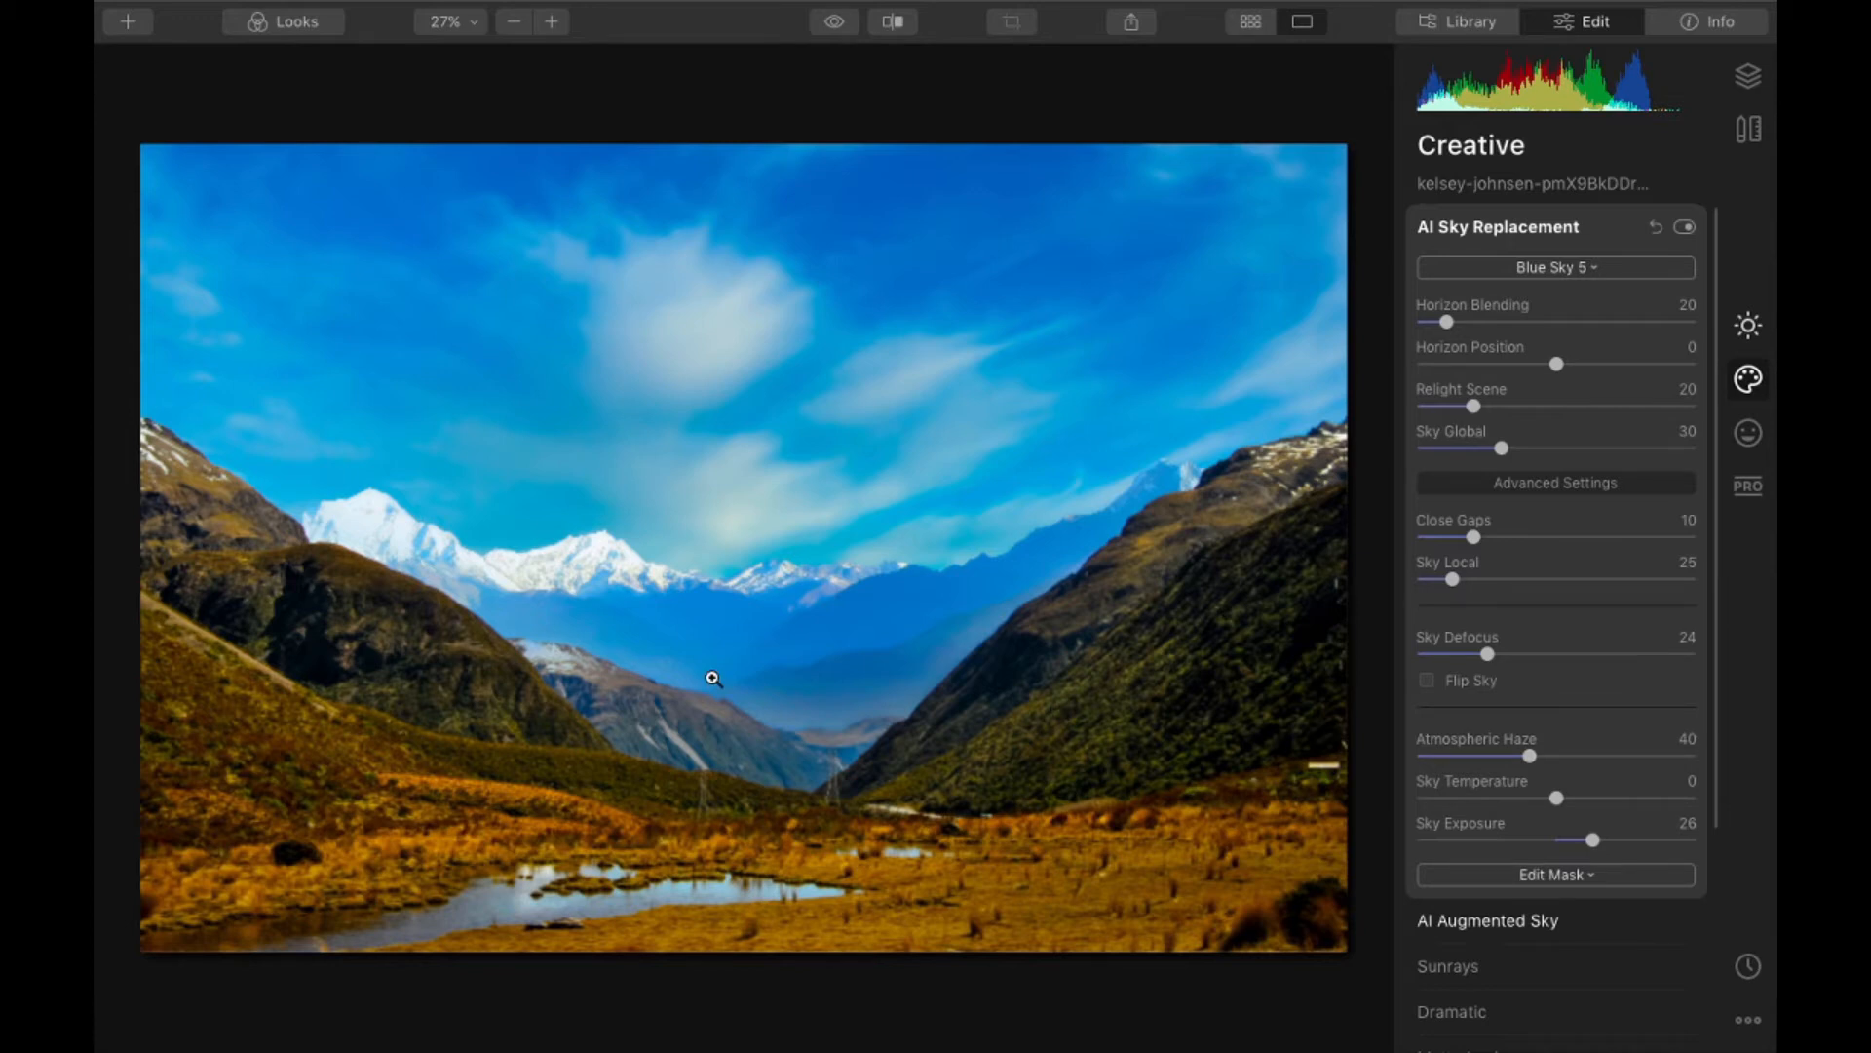
{"action": "left_click", "coordinate": [1681, 757]}
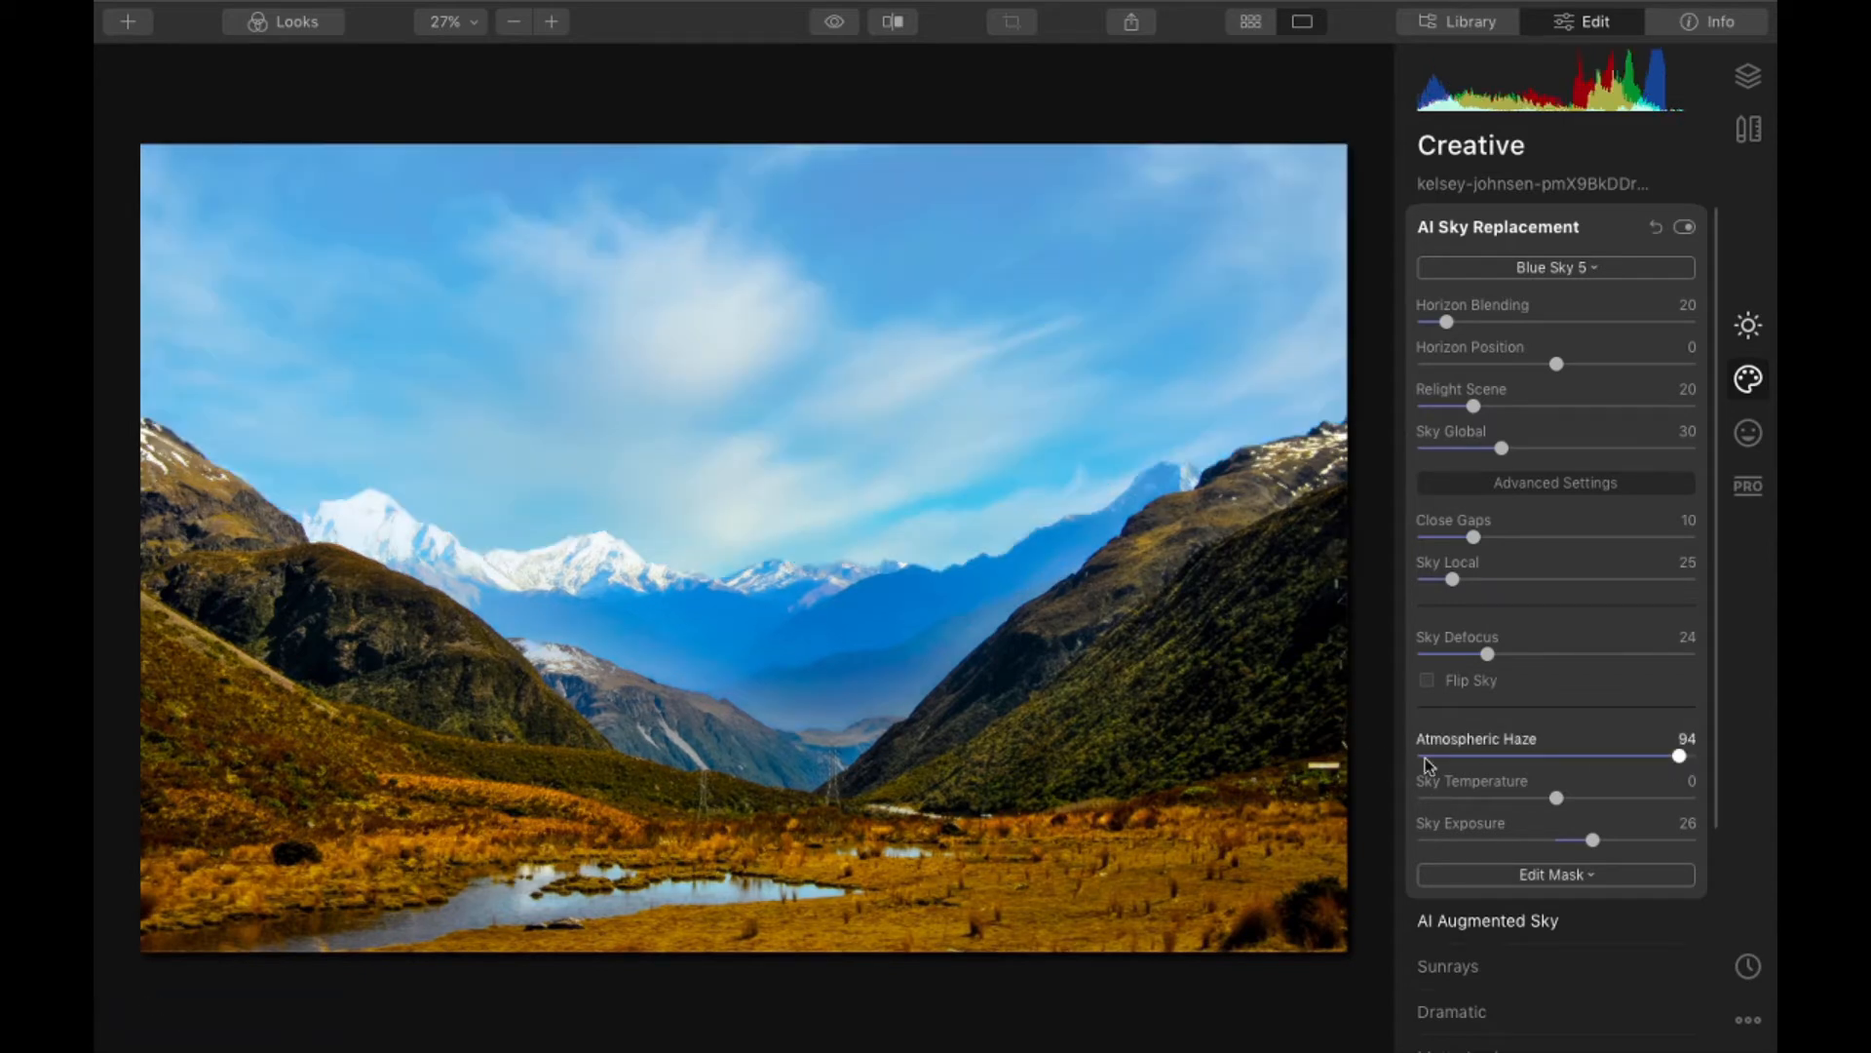
{"action": "left_click", "coordinate": [1428, 757]}
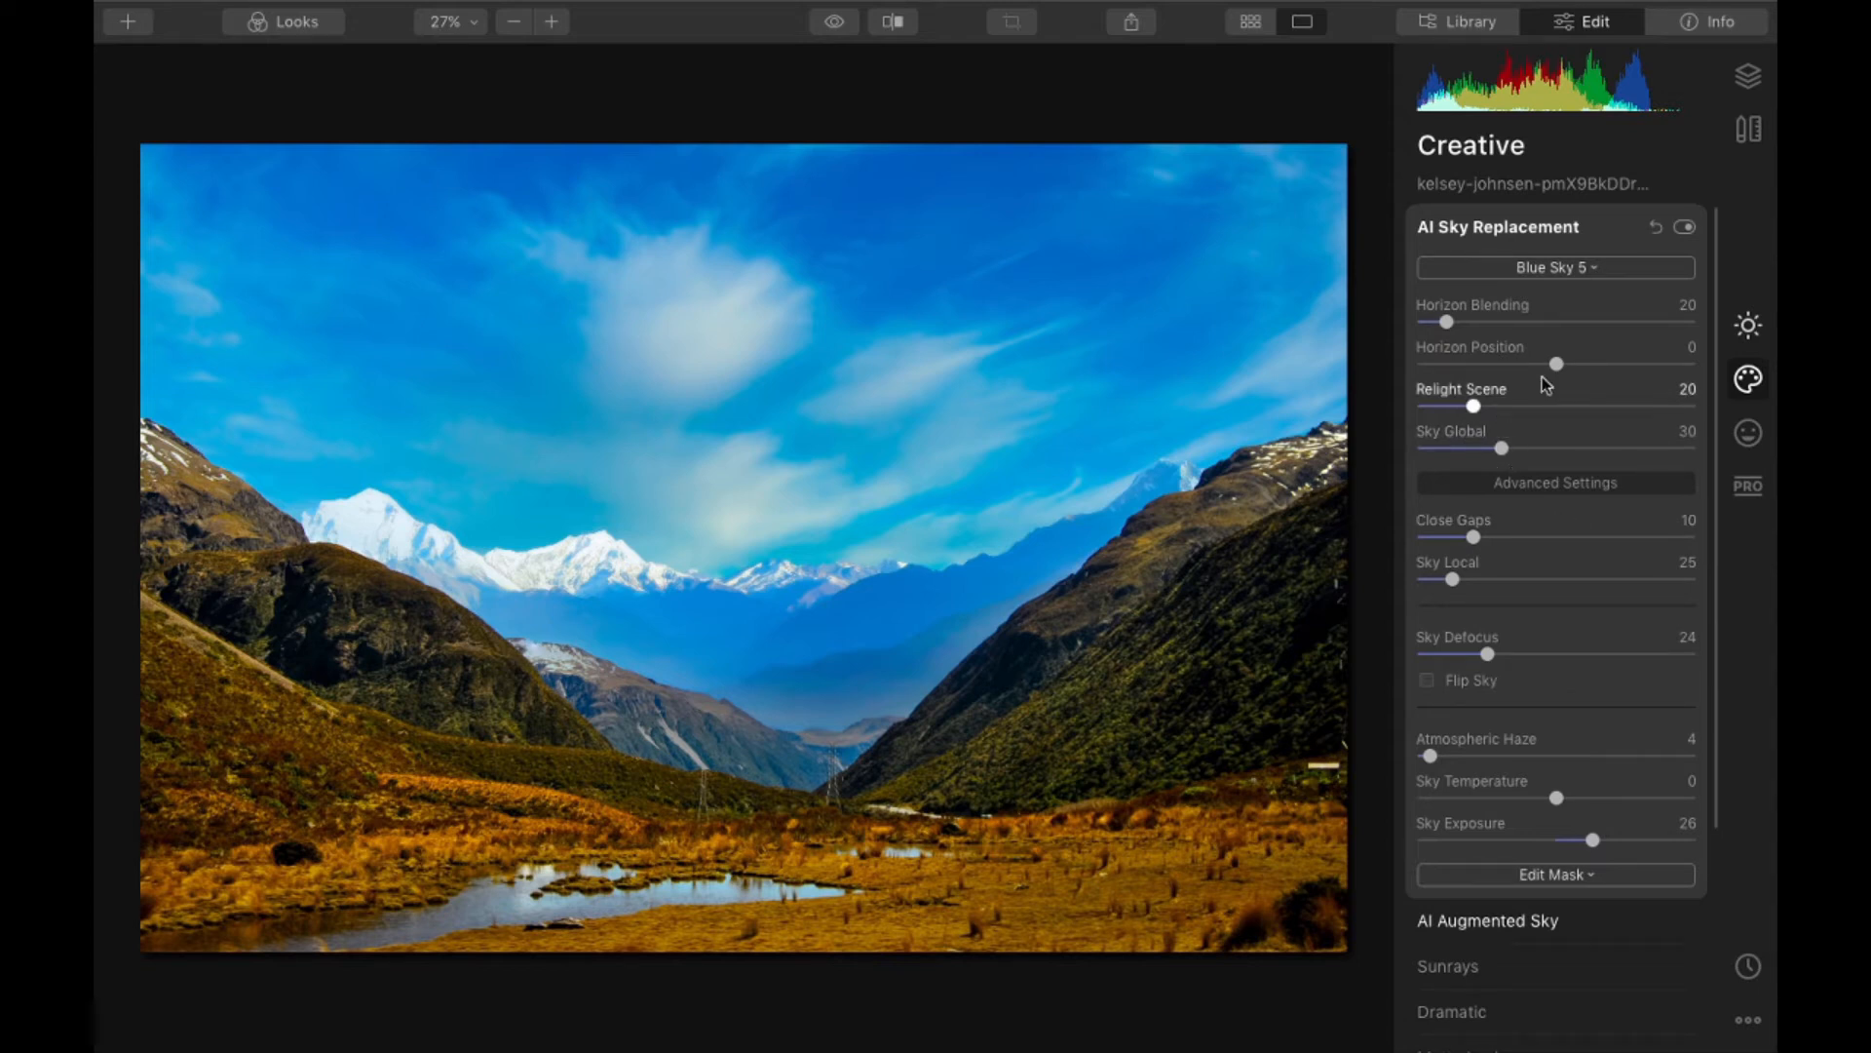
{"action": "left_click", "coordinate": [1591, 322]}
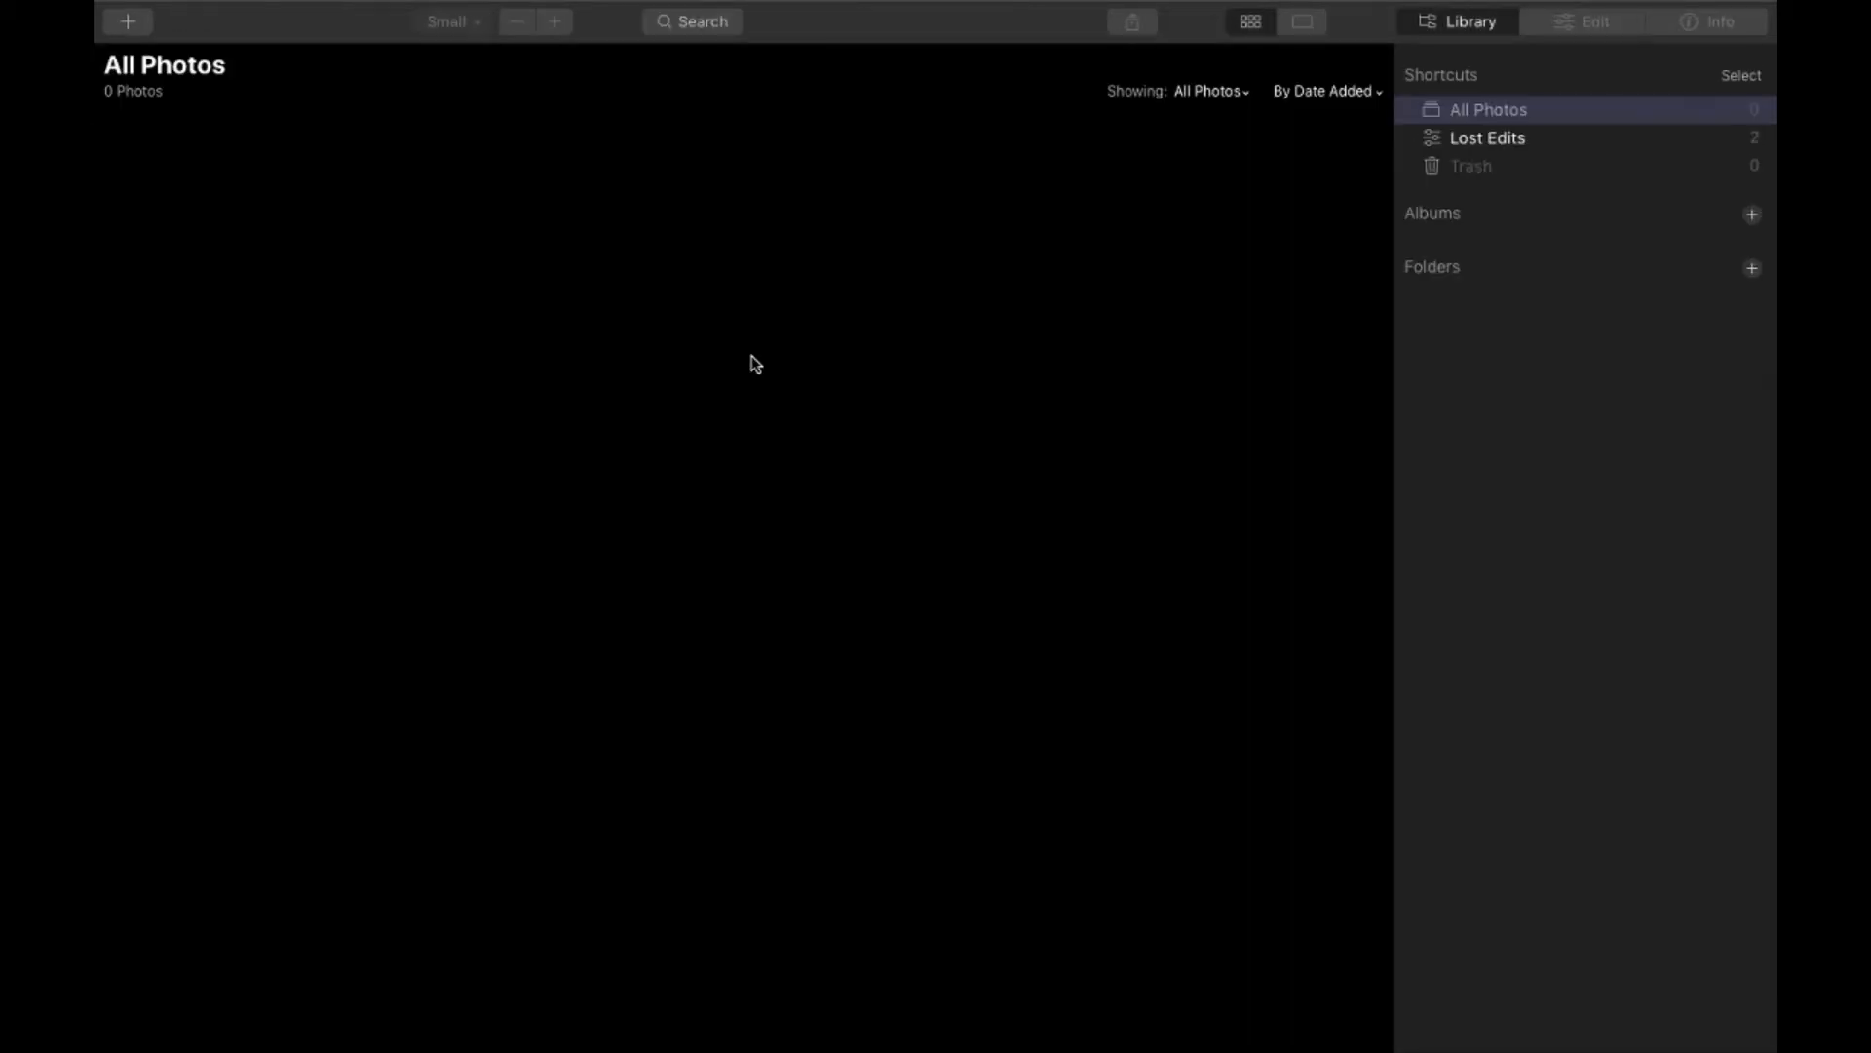
- Import the mountain road photo from the Luminar 4 folder into the empty photo library
{"action": "key", "text": "ctrl+Left"}
{"action": "left_click", "coordinate": [1414, 228]}
{"action": "left_click_drag", "start_coordinate": [1153, 142], "coordinate": [982, 417]}
{"action": "key", "text": "ctrl+Right"}
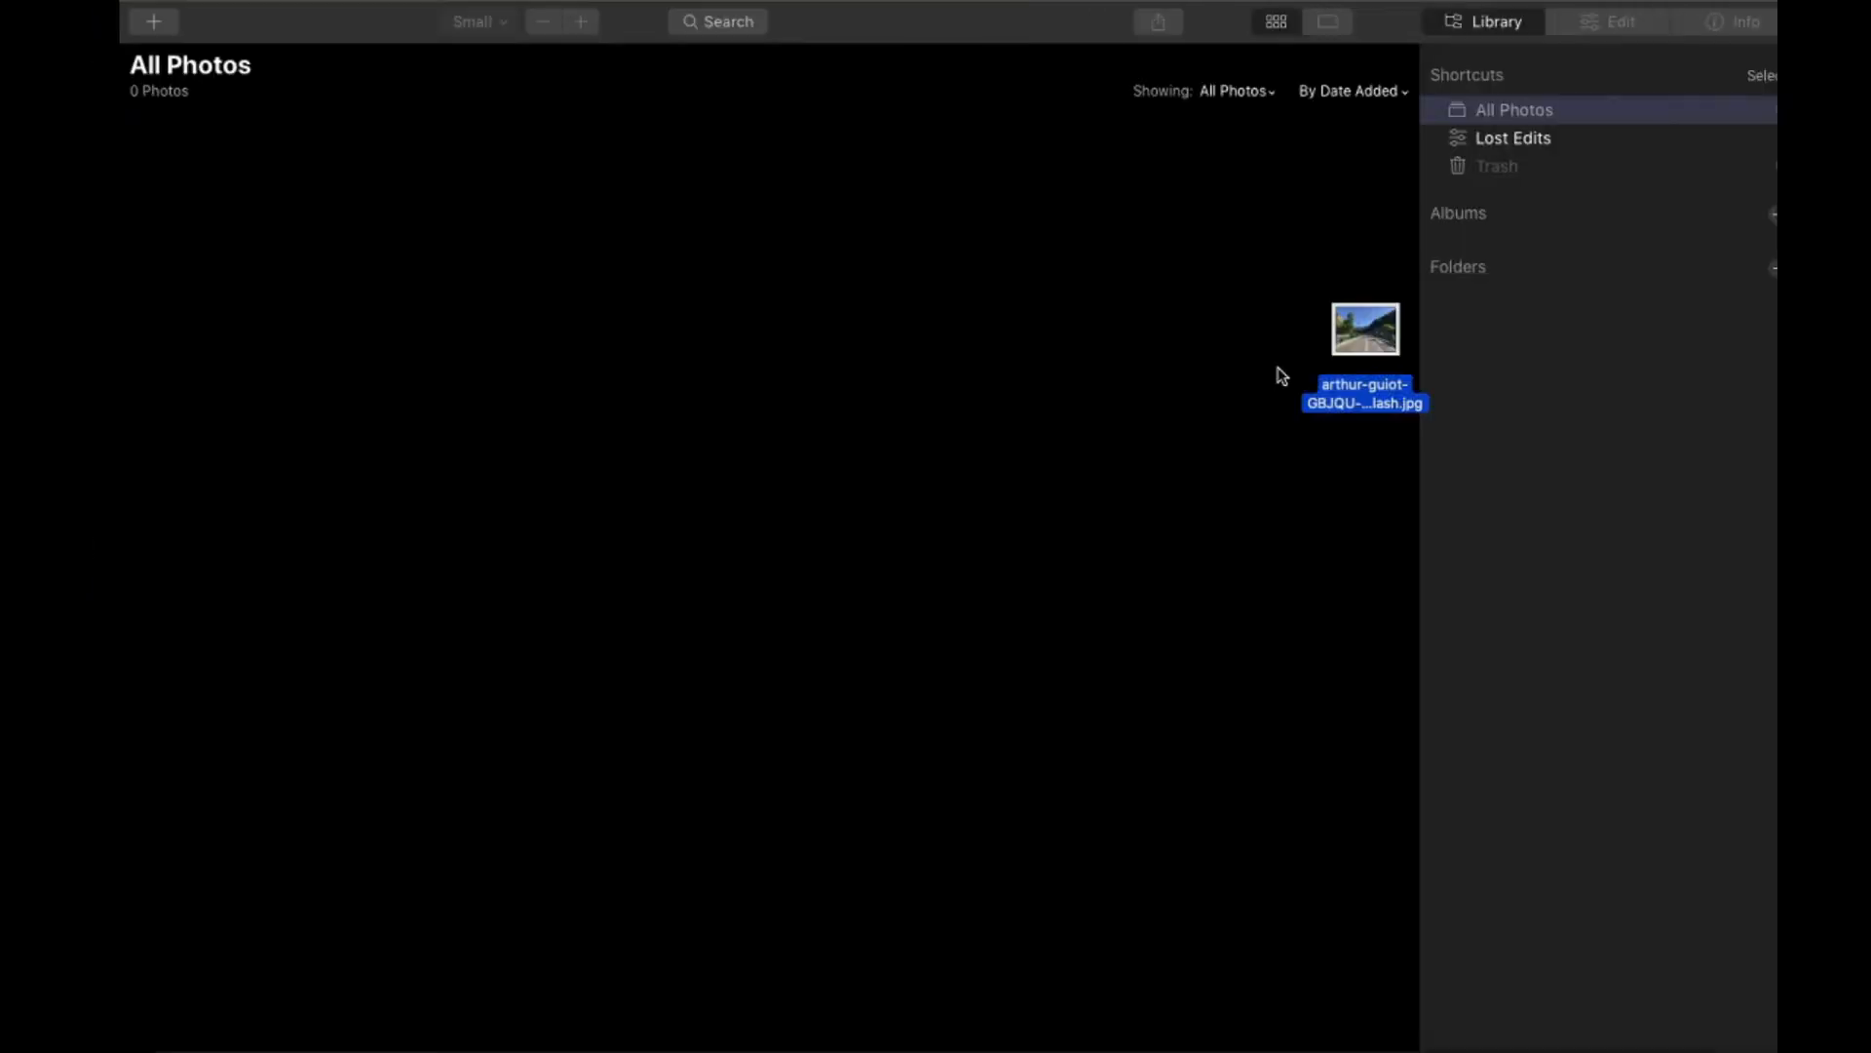
{"action": "left_click_drag", "start_coordinate": [1277, 374], "coordinate": [1009, 412]}
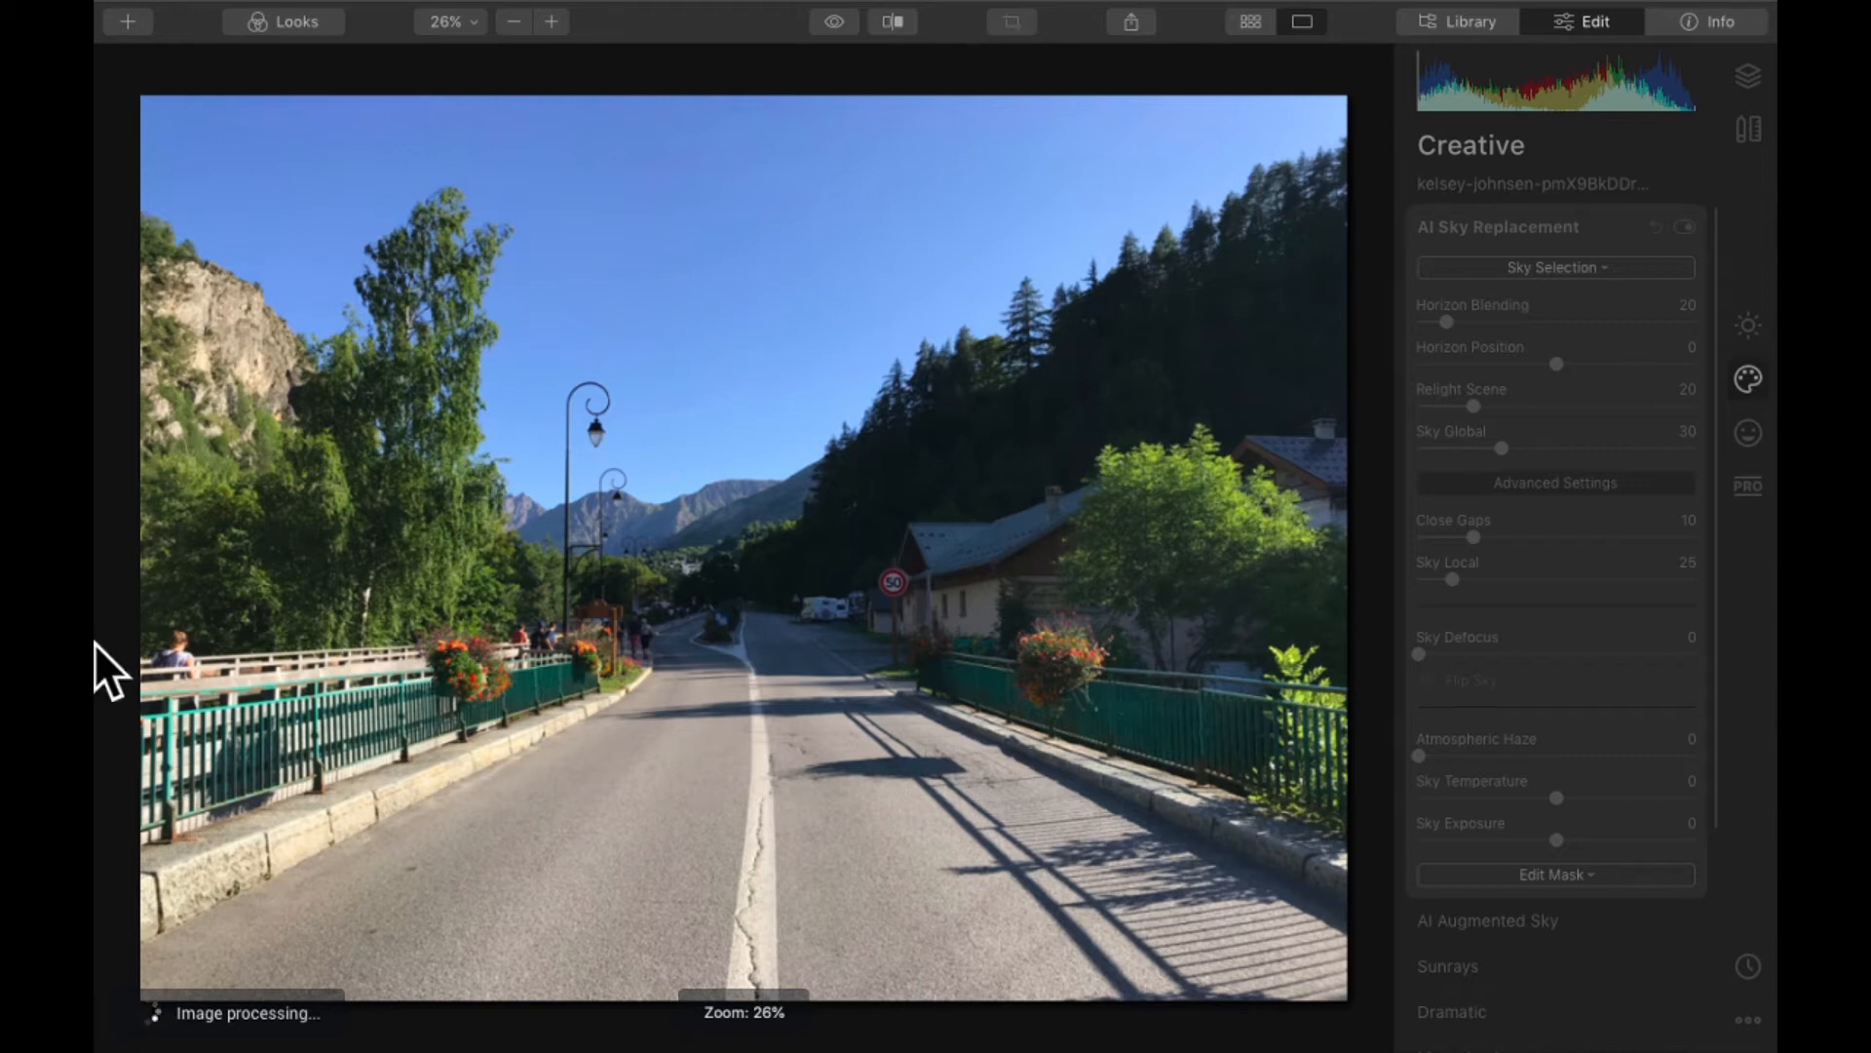
- Check the road photo's pixel dimensions in its Finder file information, and return to Luminar
{"action": "key", "text": "ctrl+Left"}
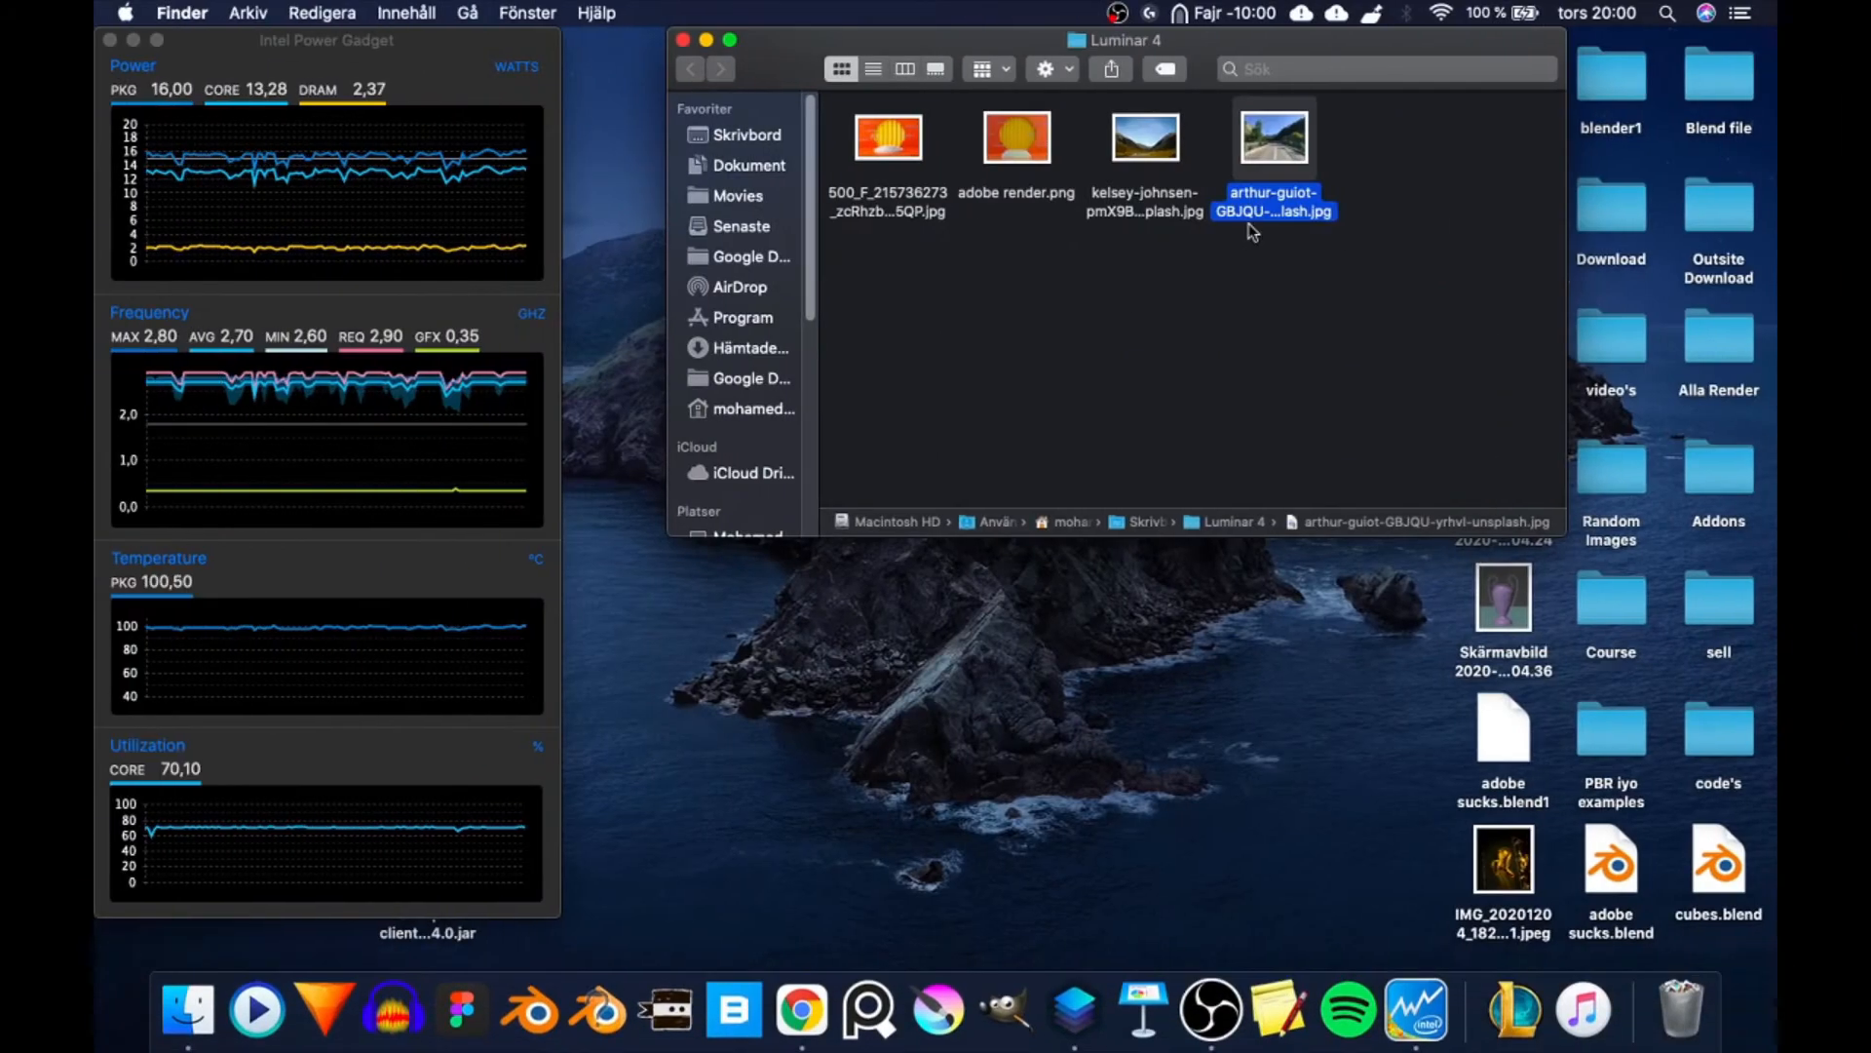
{"action": "right_click", "coordinate": [1268, 147]}
{"action": "left_click", "coordinate": [1379, 256]}
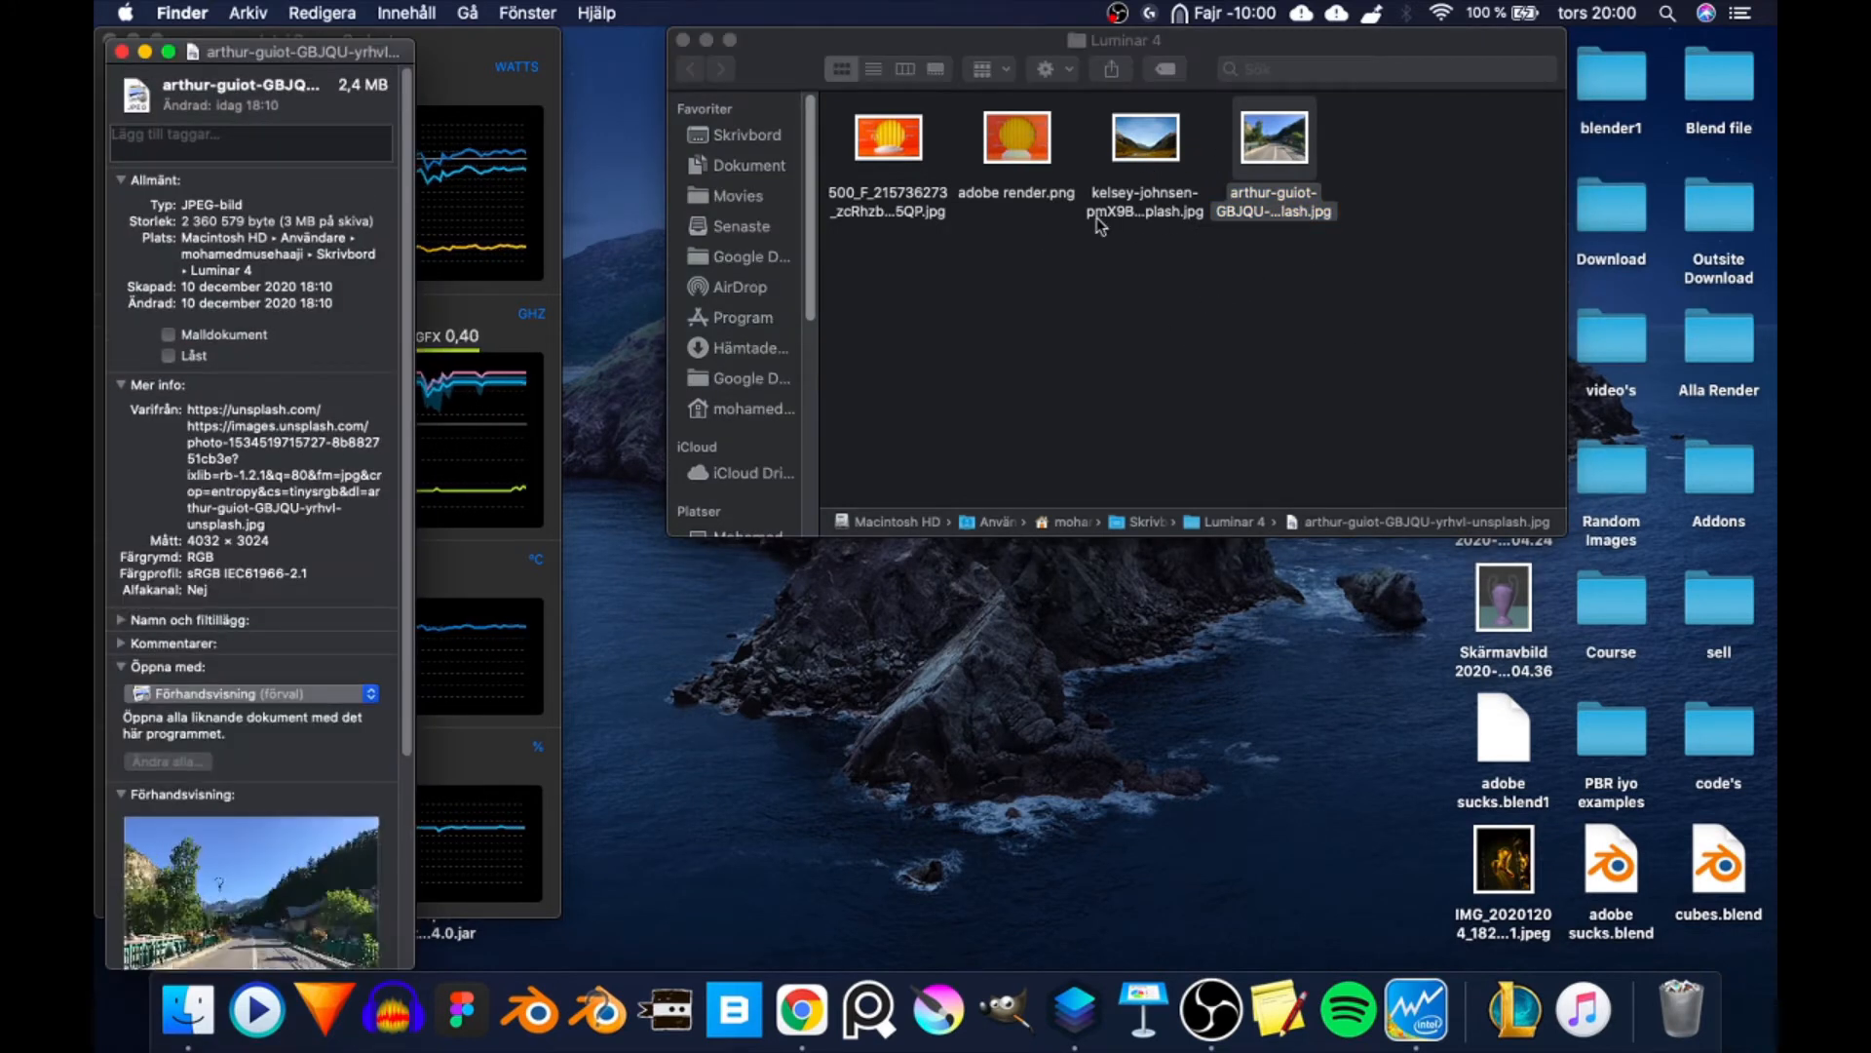
{"action": "double_click", "coordinate": [204, 541]}
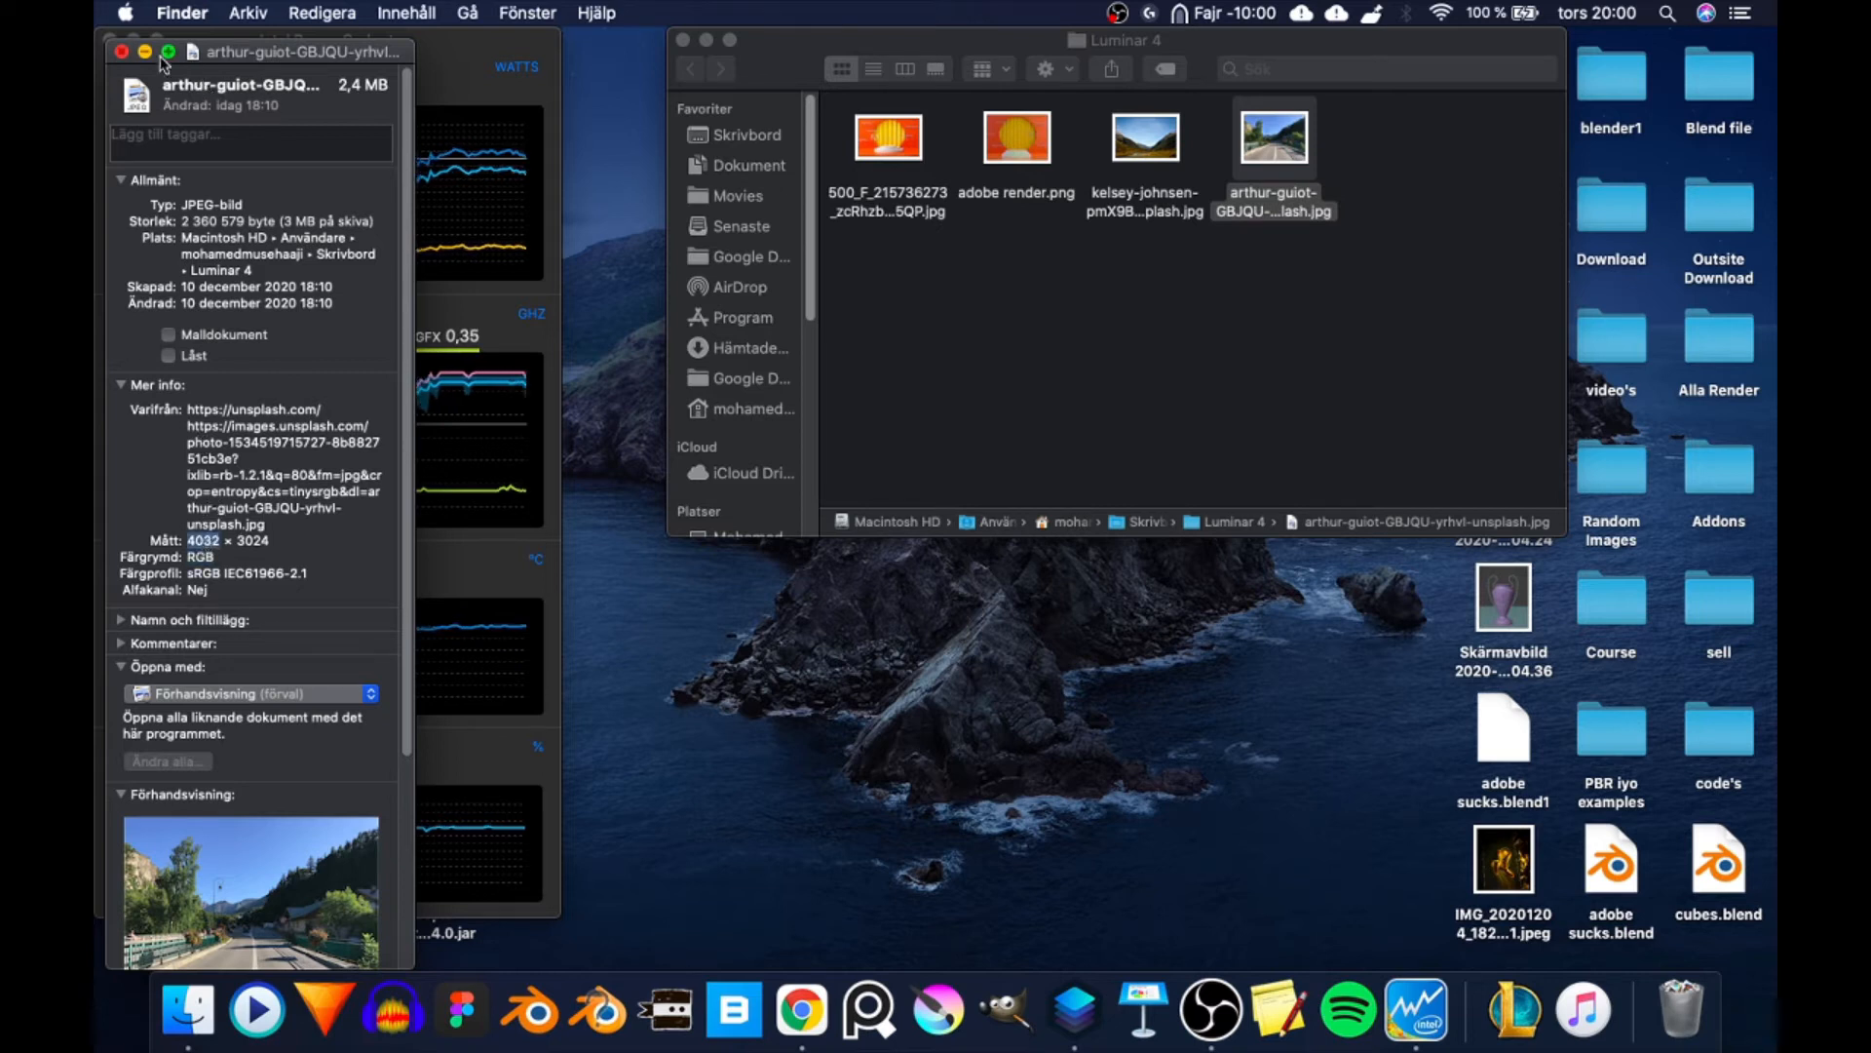
{"action": "left_click", "coordinate": [121, 51]}
{"action": "left_click", "coordinate": [1267, 275]}
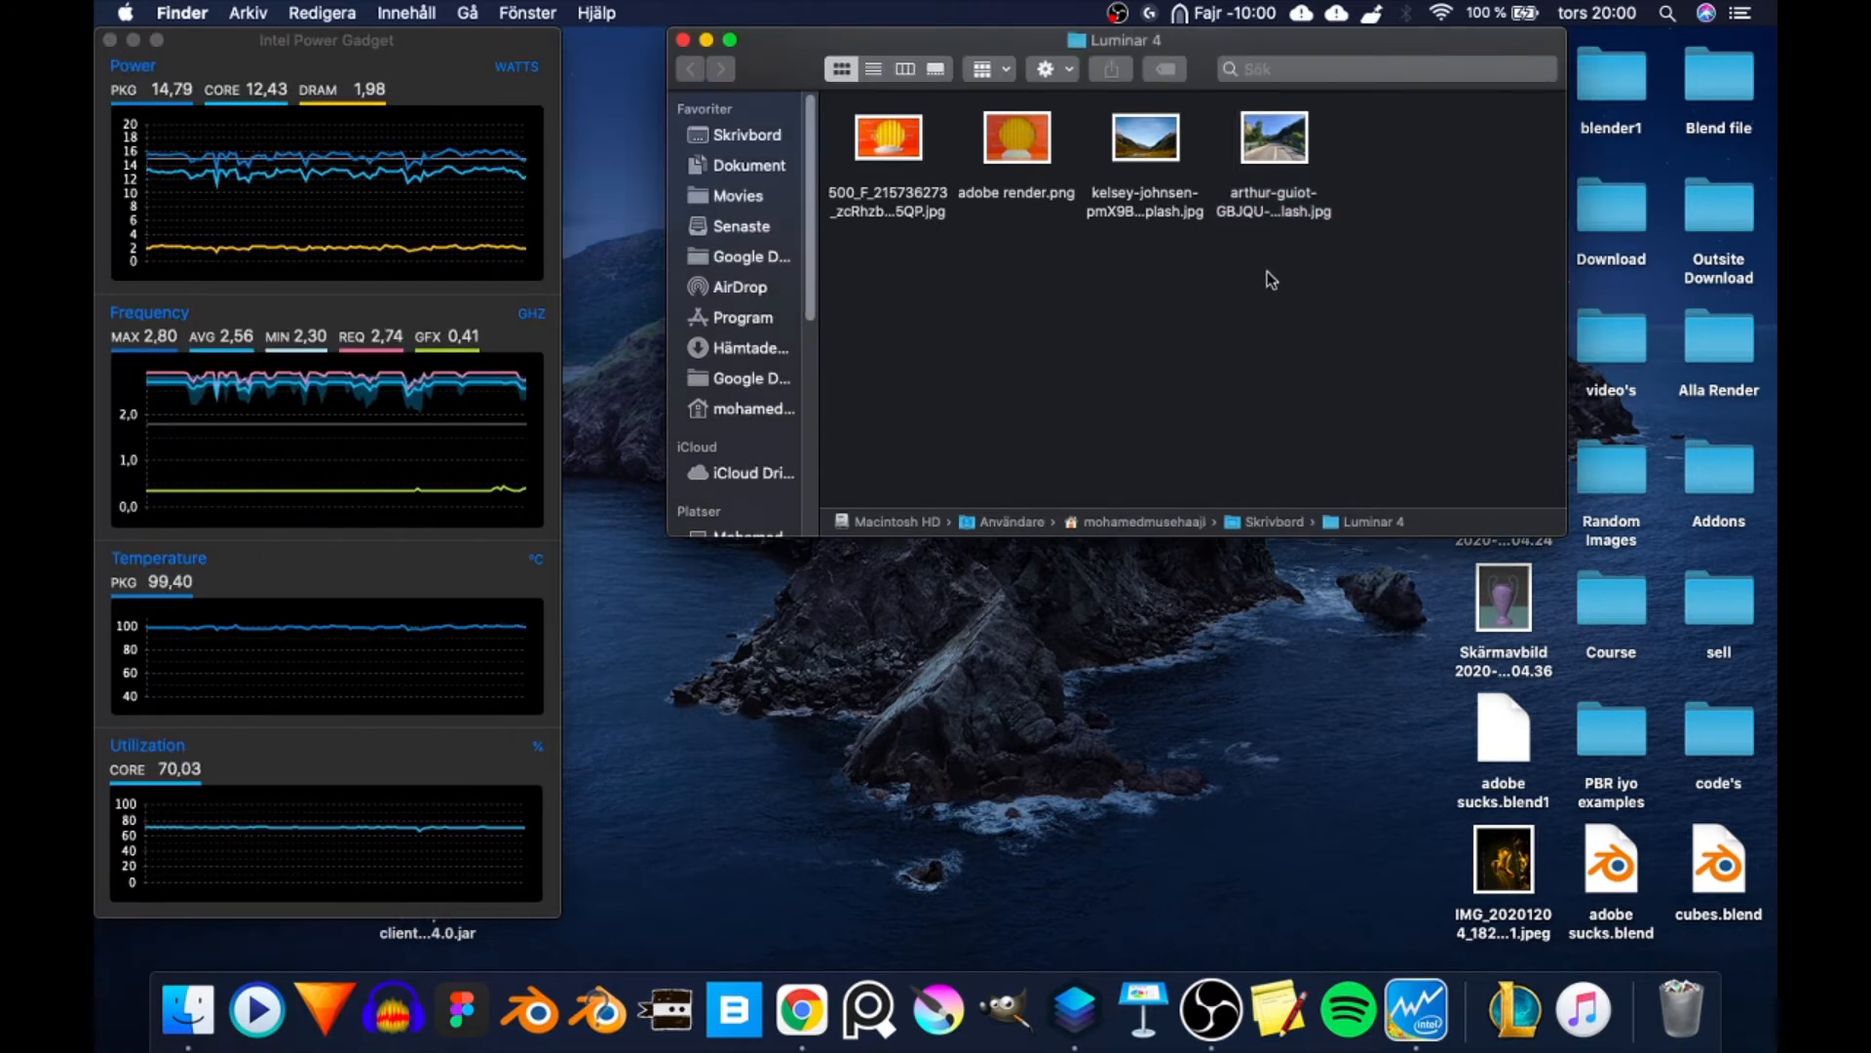
{"action": "key", "text": "ctrl+Right"}
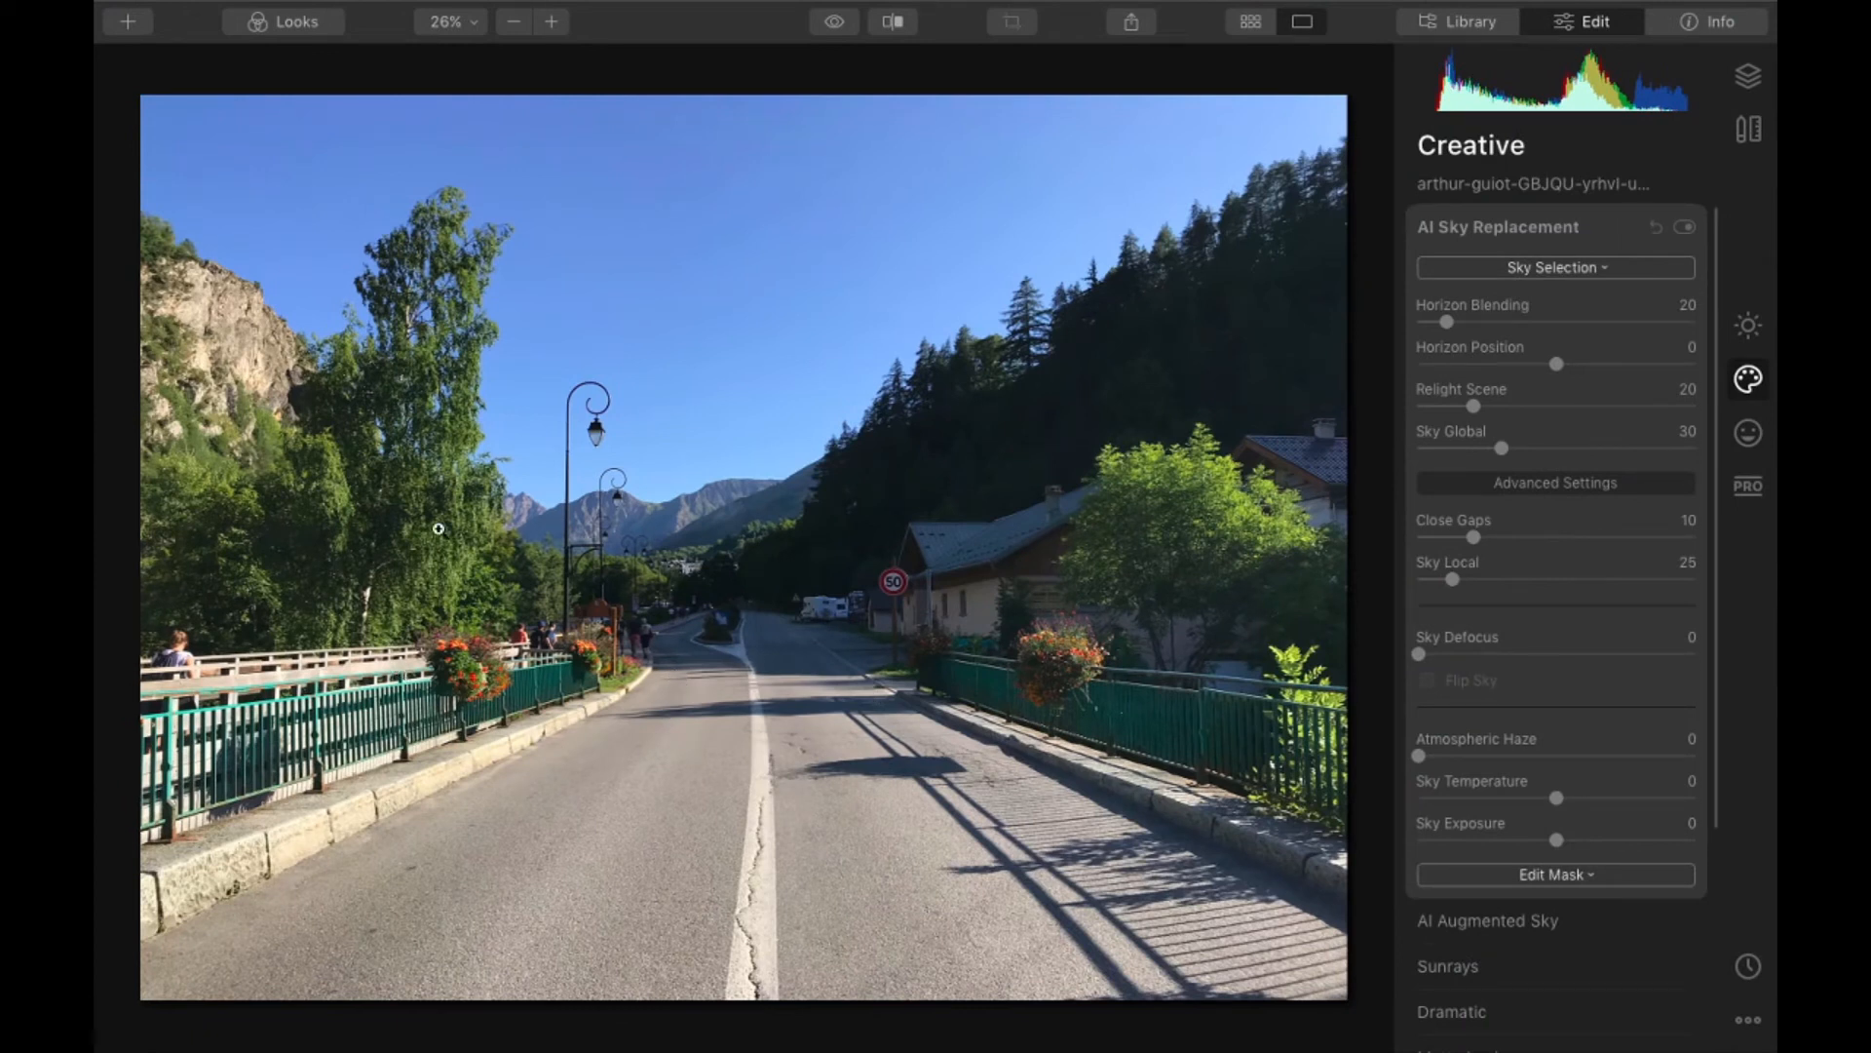
- Examine the fine branches of the tall tree and the hillside pines against the sky up close
{"action": "left_click", "coordinate": [429, 278]}
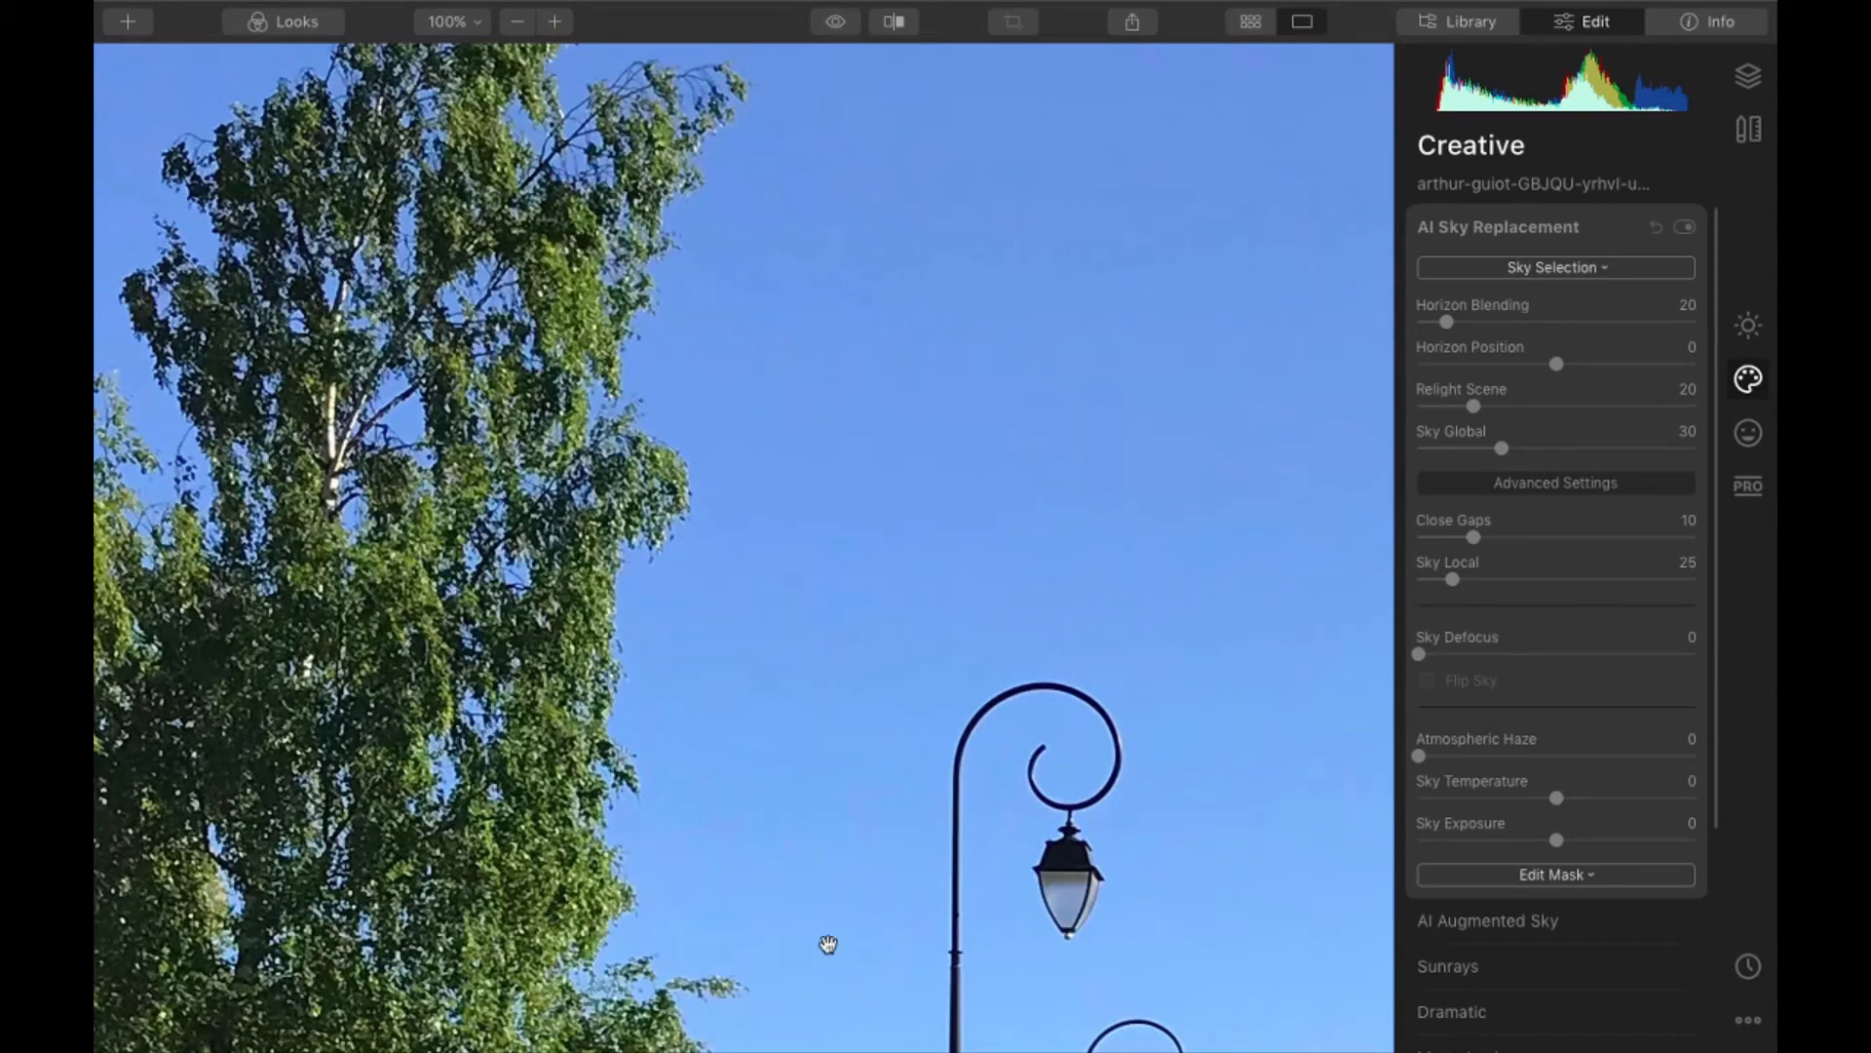
{"action": "left_click", "coordinate": [796, 575]}
{"action": "left_click", "coordinate": [1219, 366]}
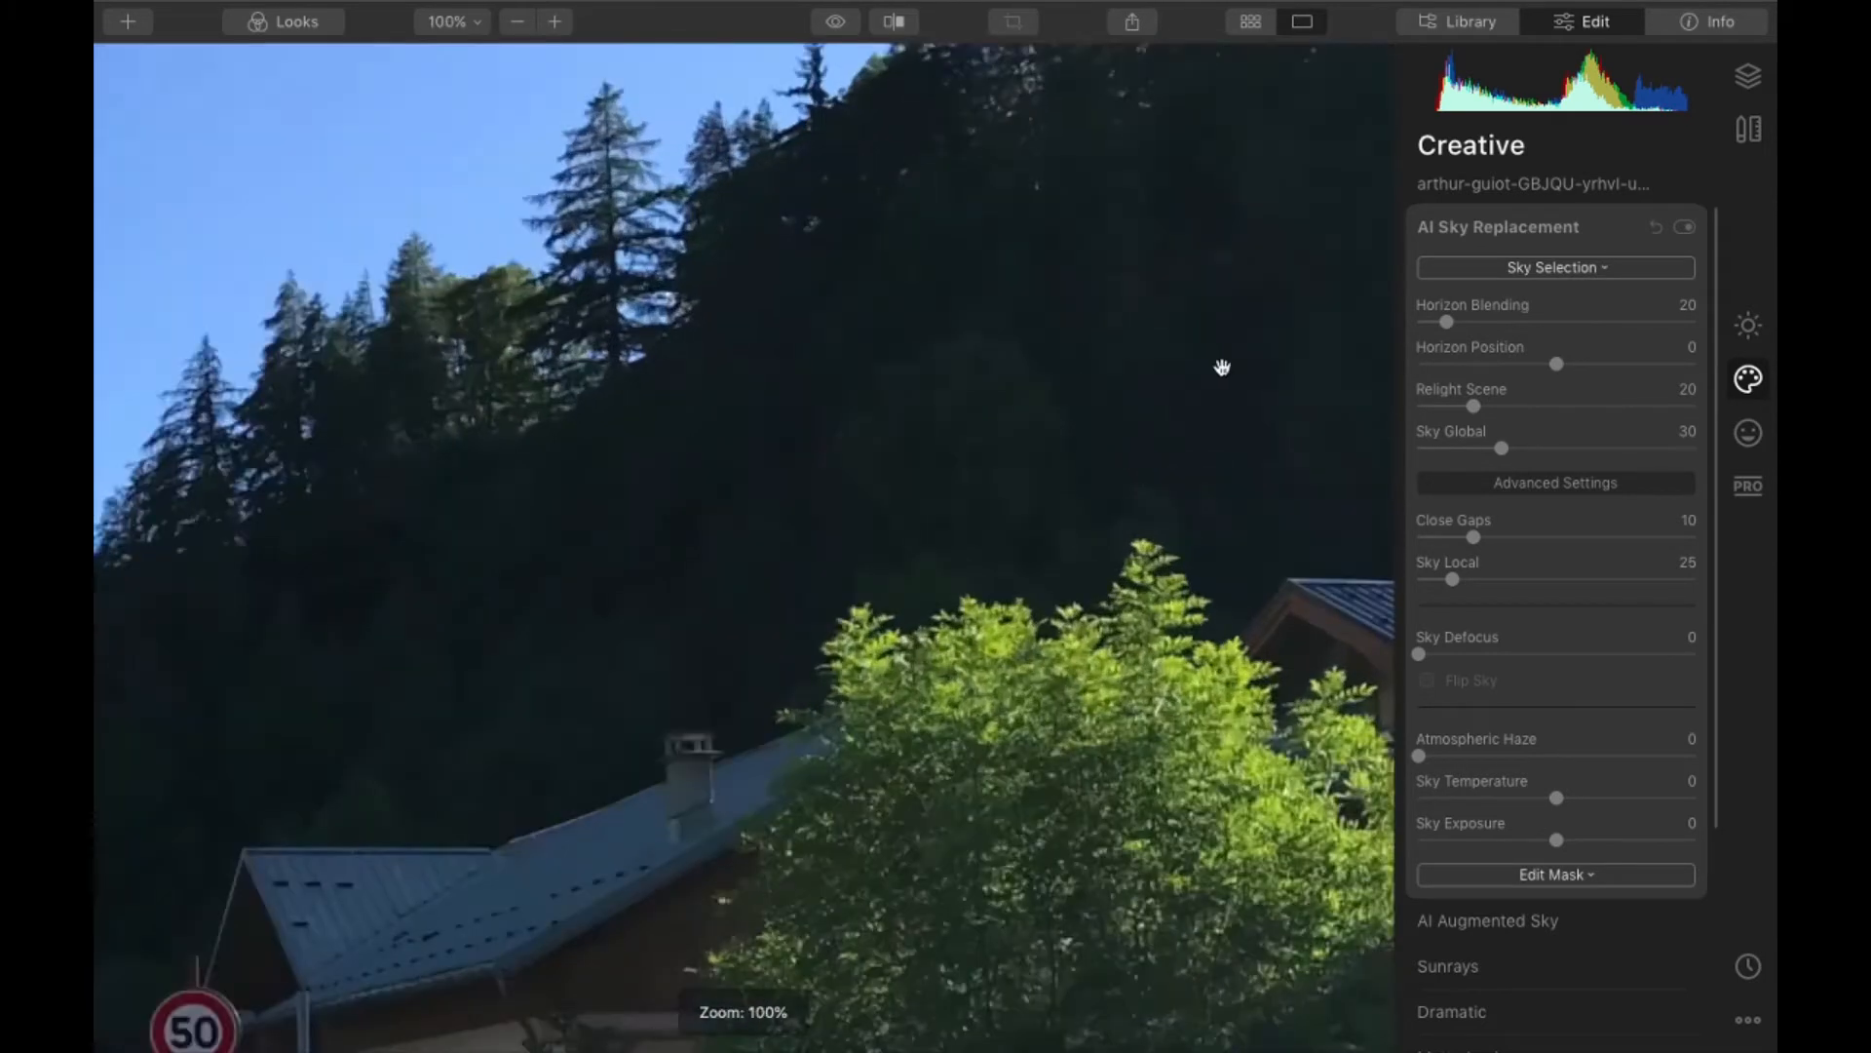
{"action": "left_click_drag", "start_coordinate": [1219, 365], "coordinate": [906, 668]}
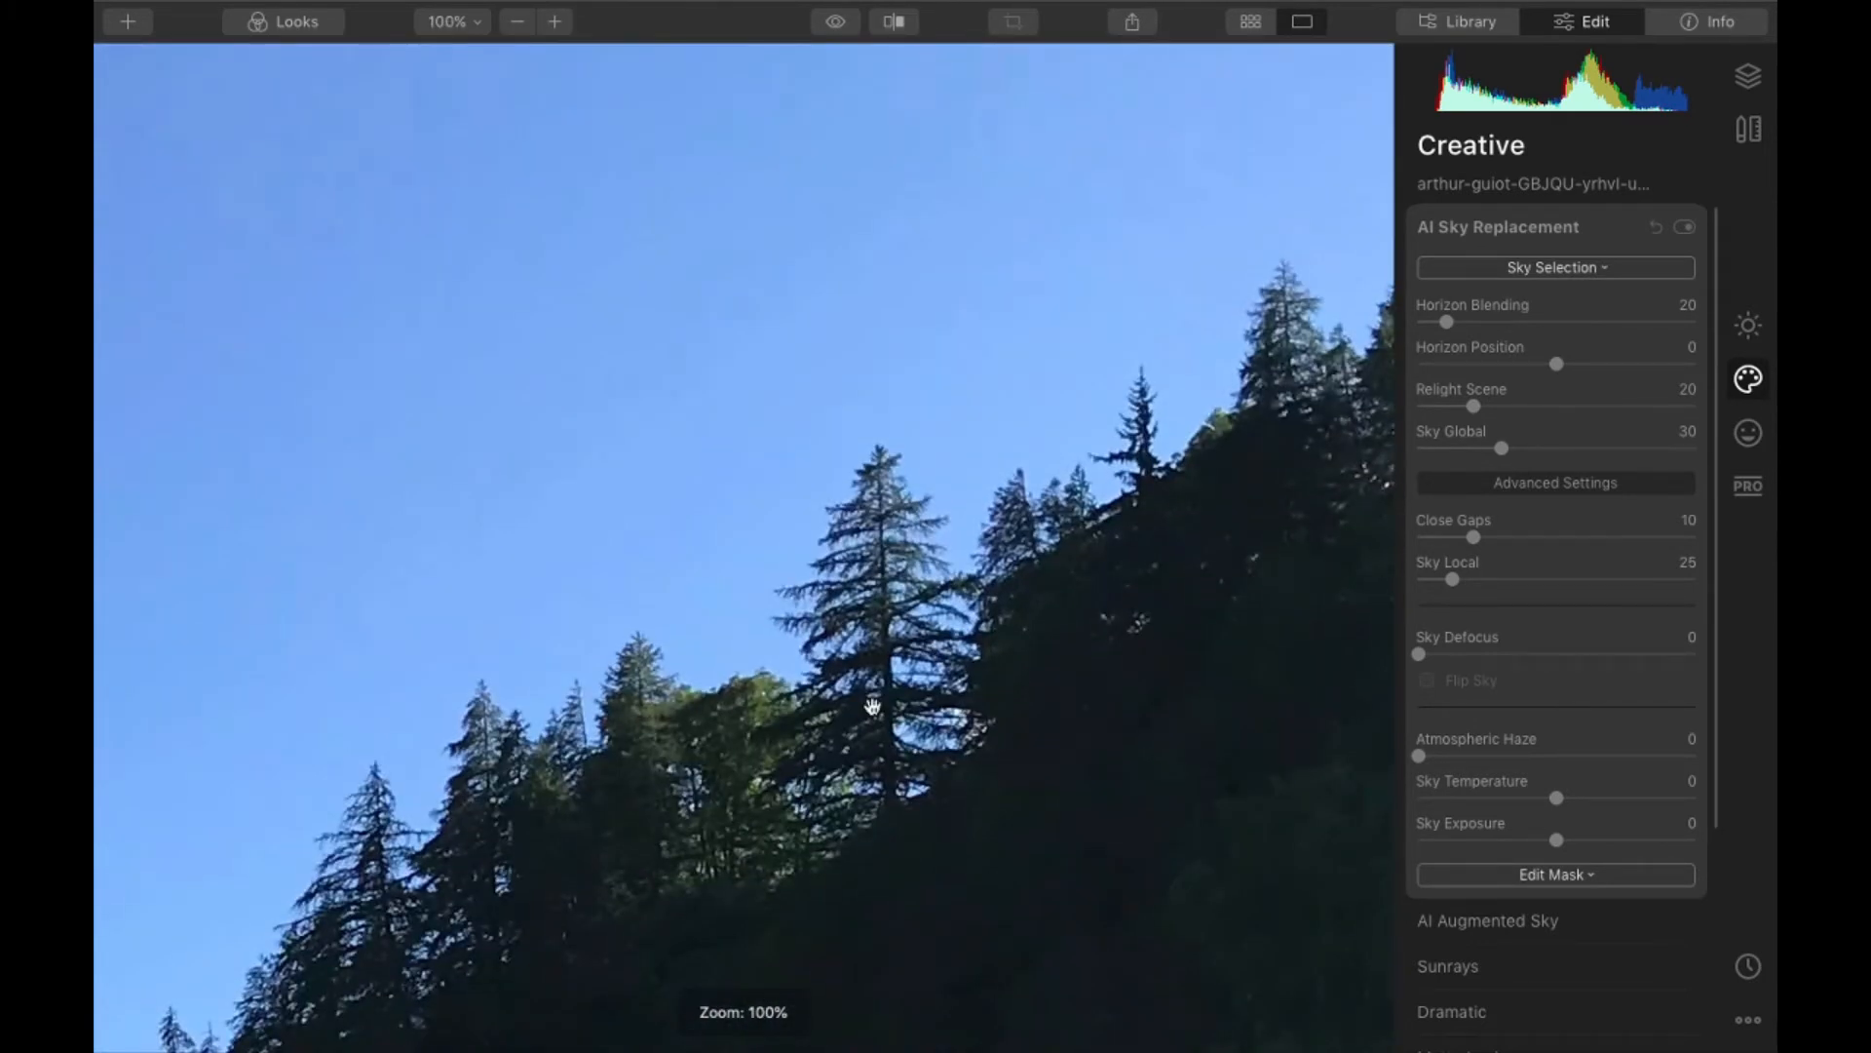
{"action": "scroll", "coordinate": [806, 635], "scroll_direction": "up", "scroll_amount": 5}
{"action": "scroll", "coordinate": [669, 630], "scroll_direction": "down", "scroll_amount": 10}
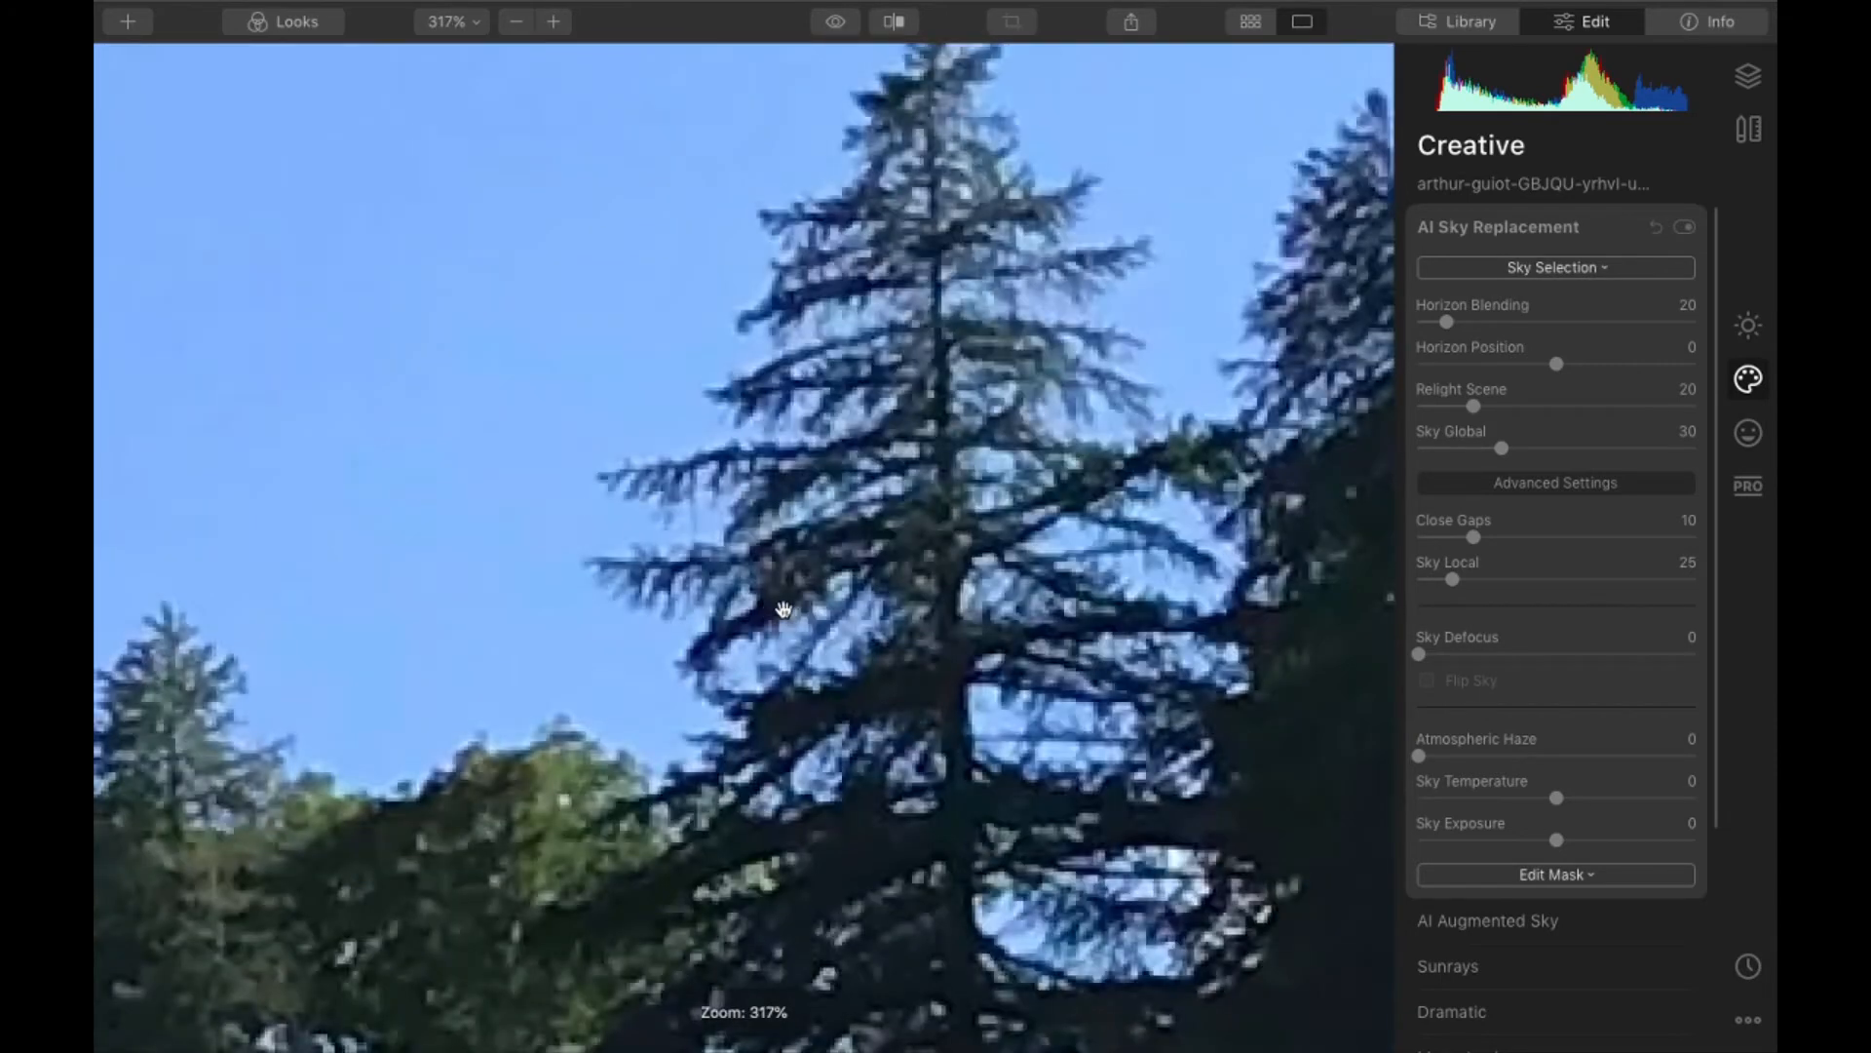
{"action": "scroll", "coordinate": [799, 602], "scroll_direction": "down", "scroll_amount": 2}
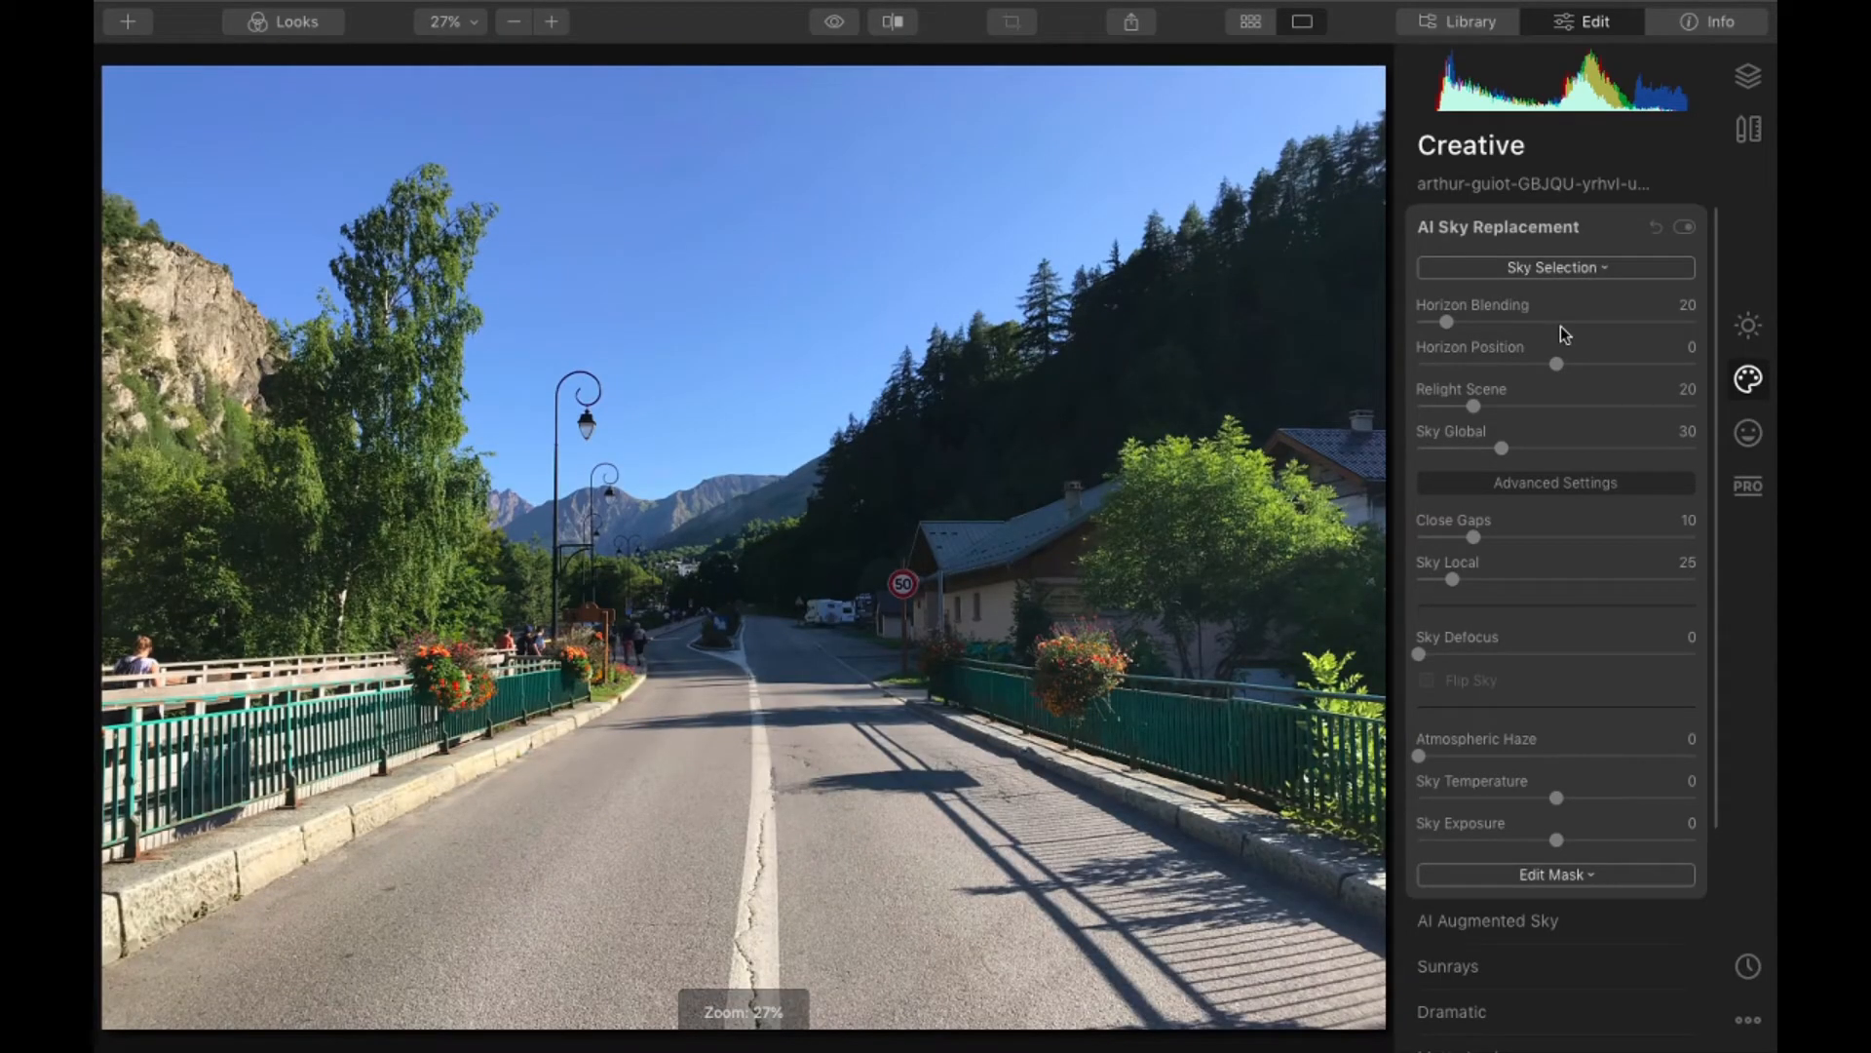
- Replace the road photo's sky with Sunset 3
{"action": "left_click", "coordinate": [1560, 230]}
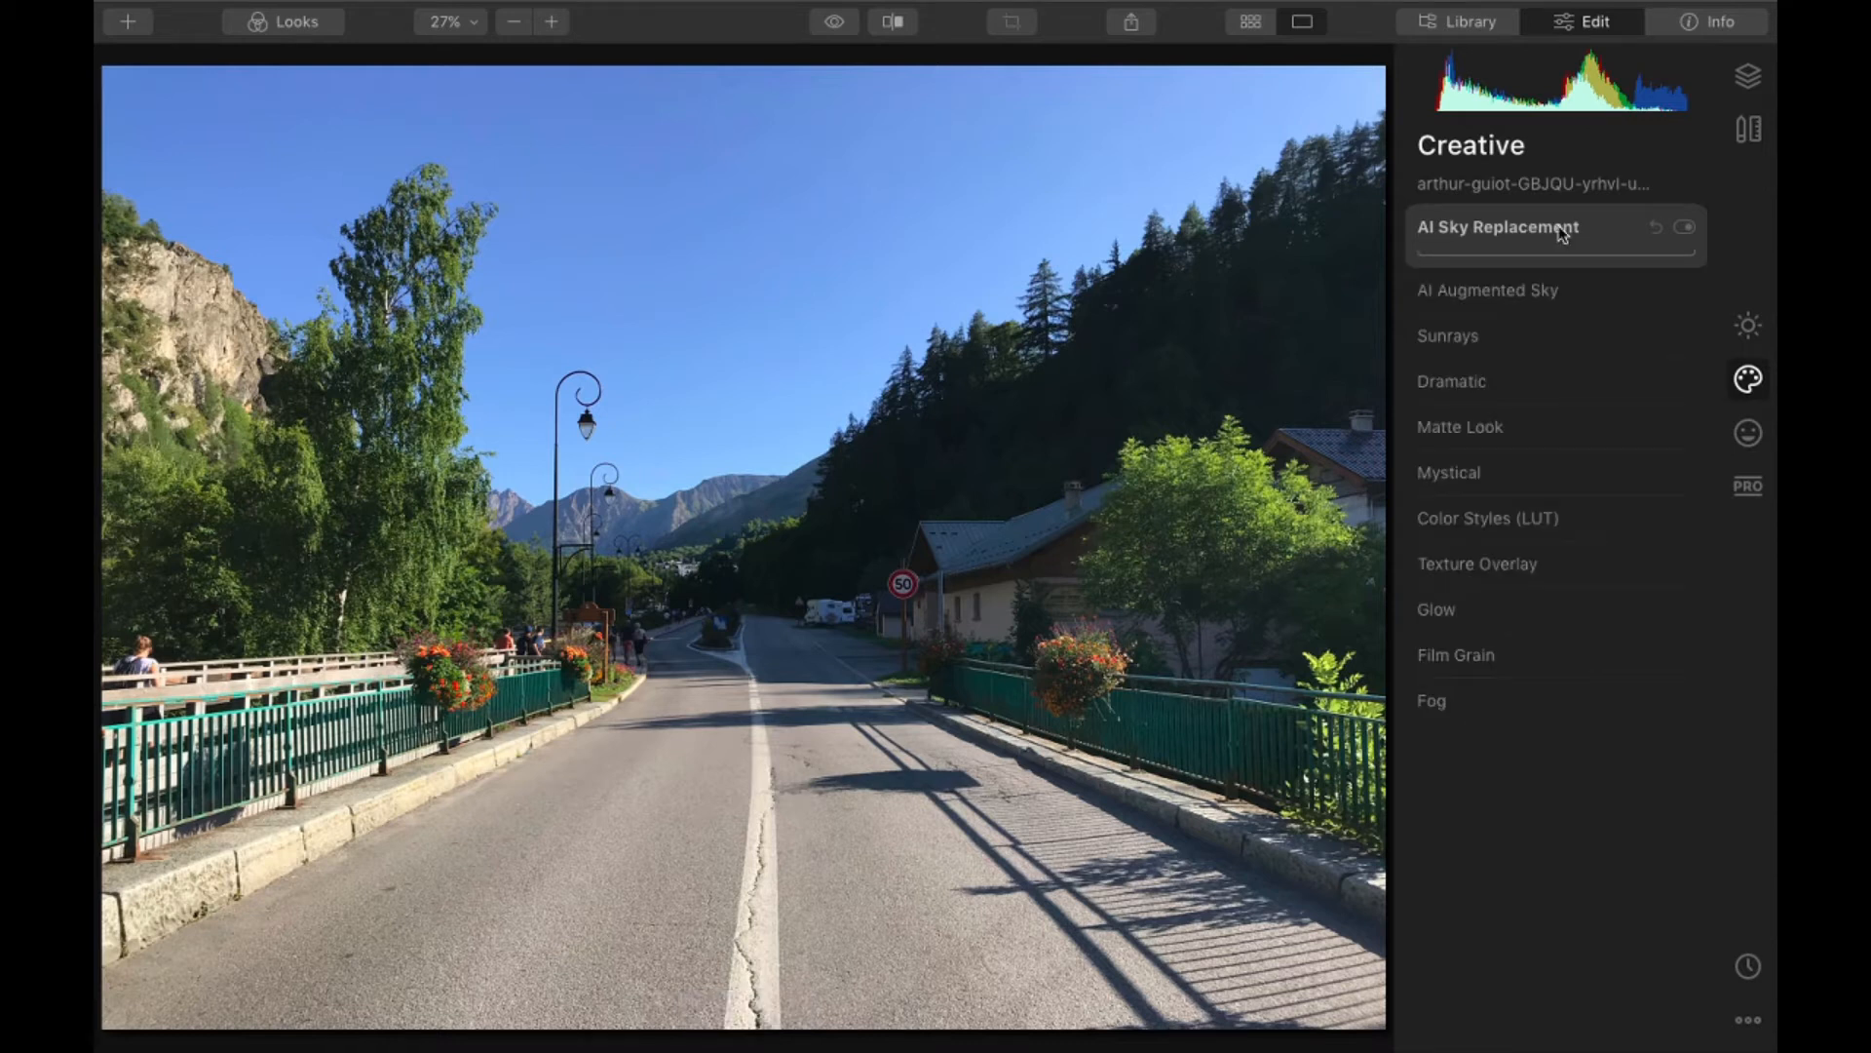
{"action": "left_click", "coordinate": [1560, 230]}
{"action": "left_click", "coordinate": [1554, 267]}
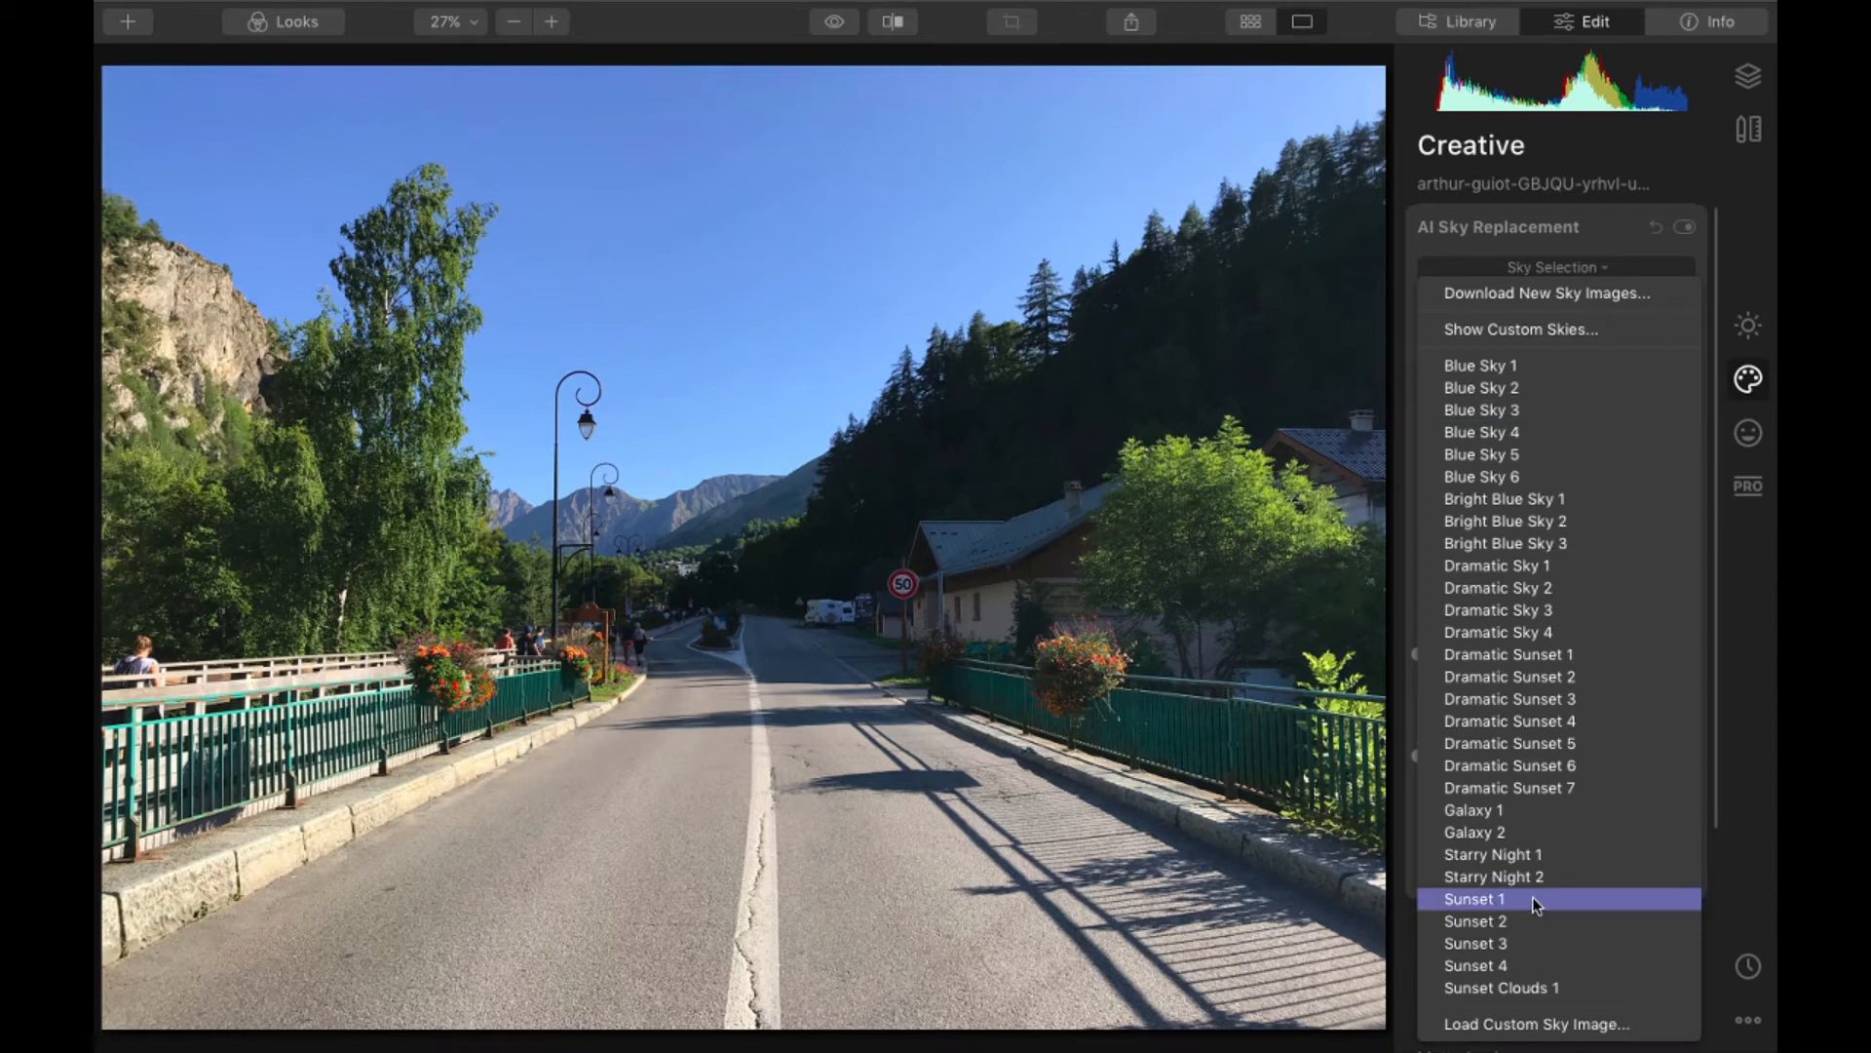
{"action": "left_click", "coordinate": [1501, 942]}
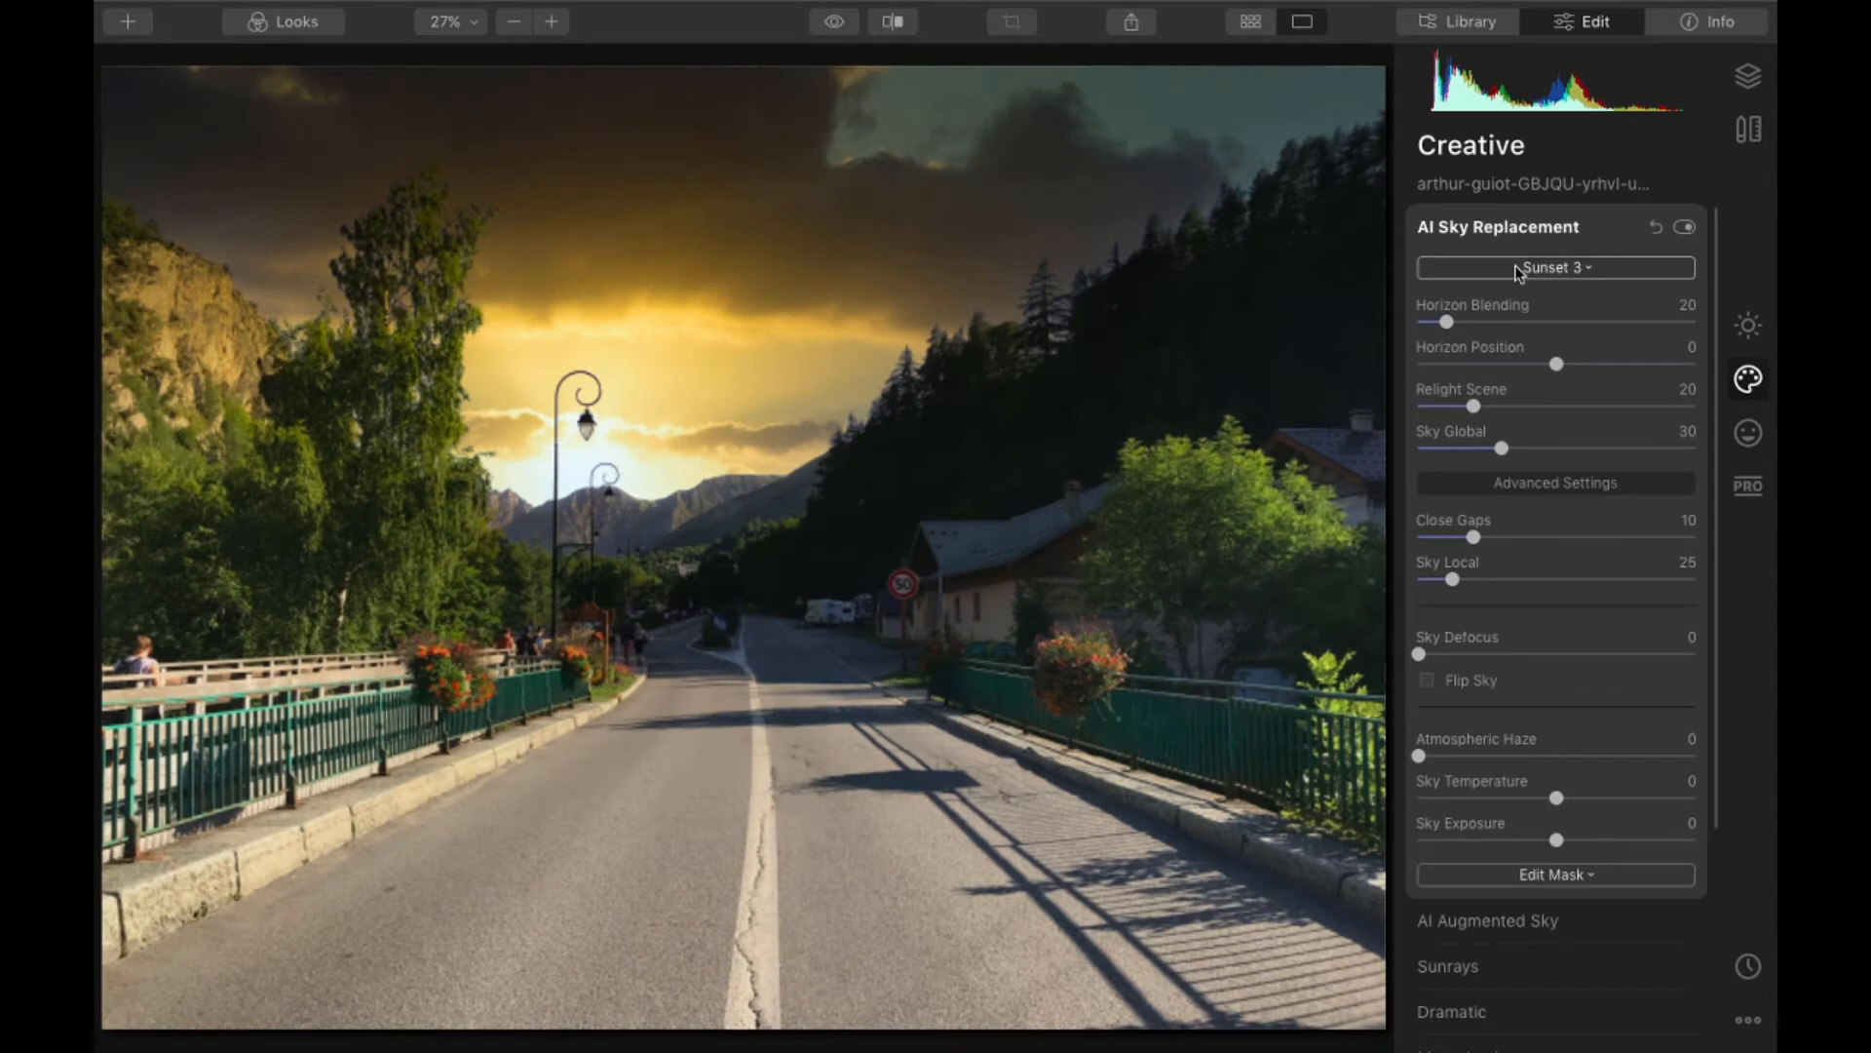
- Switch the road photo's sky to Bright Blue Sky 3 and inspect the tree edges at 100%
{"action": "left_click", "coordinate": [1519, 272]}
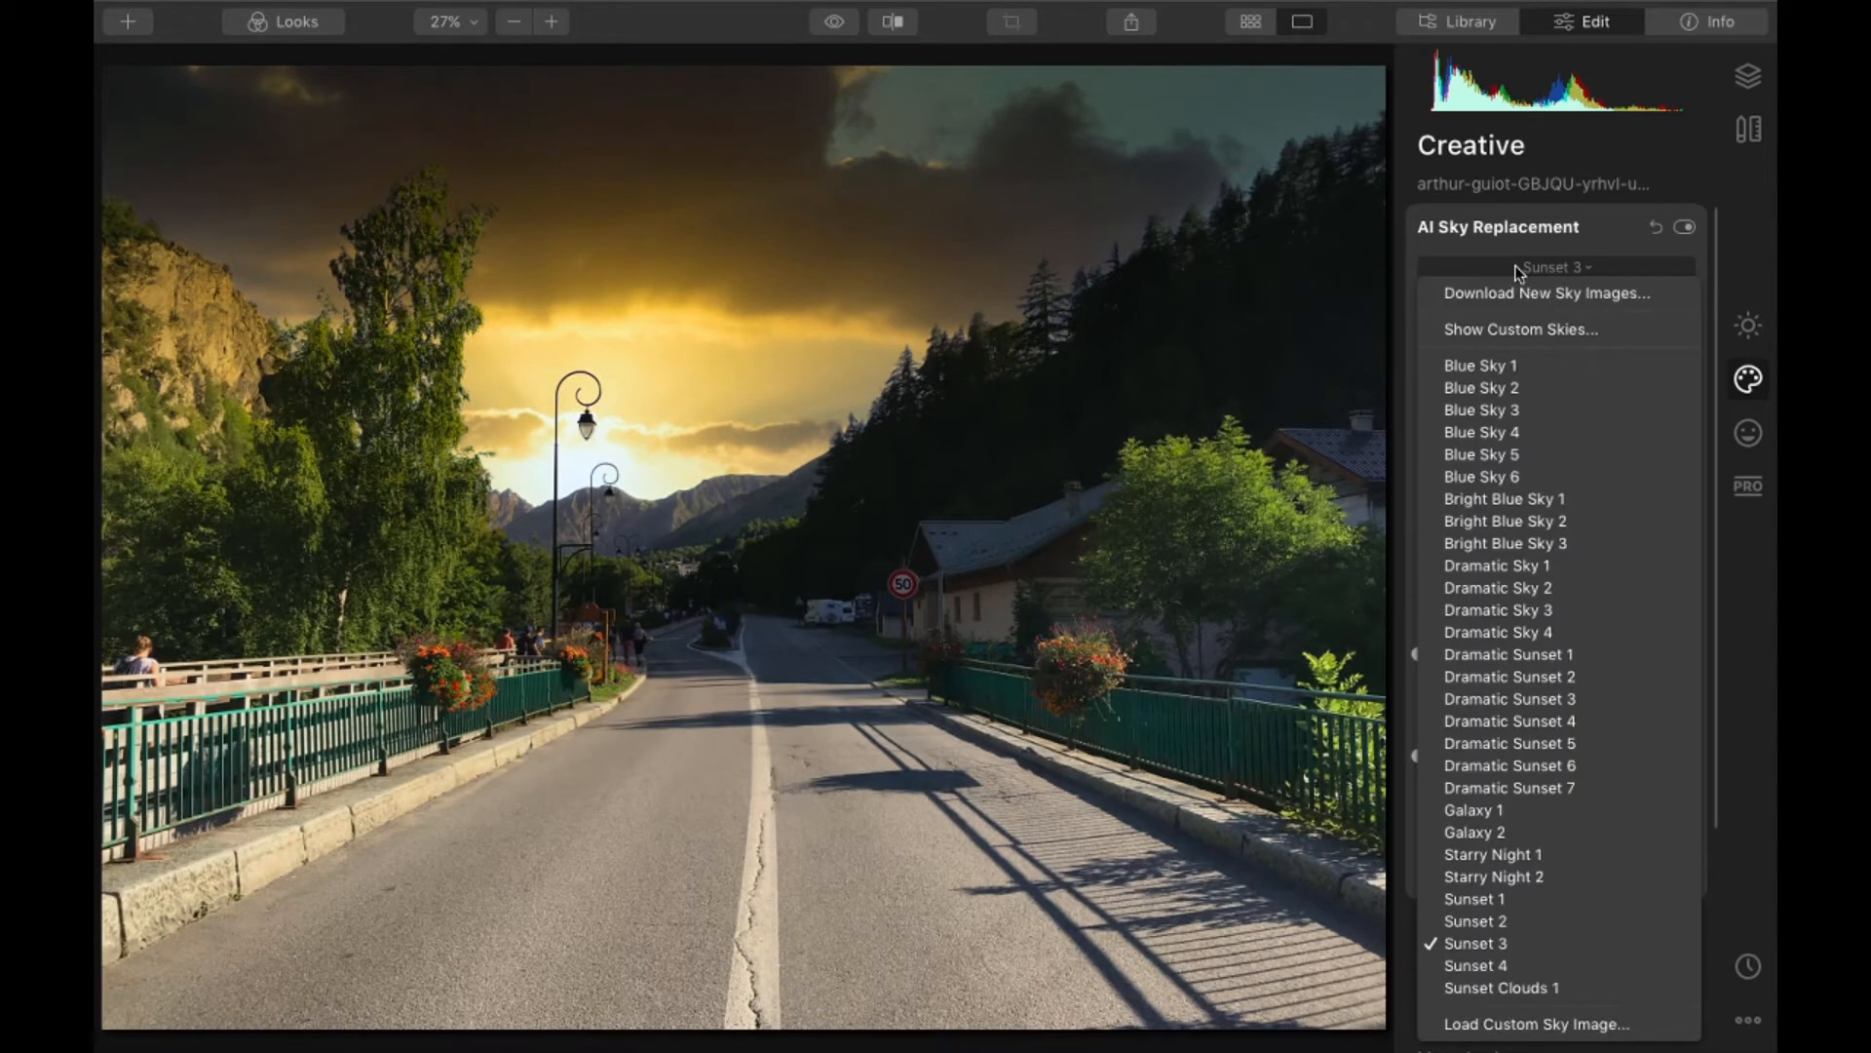
{"action": "left_click", "coordinate": [1512, 542]}
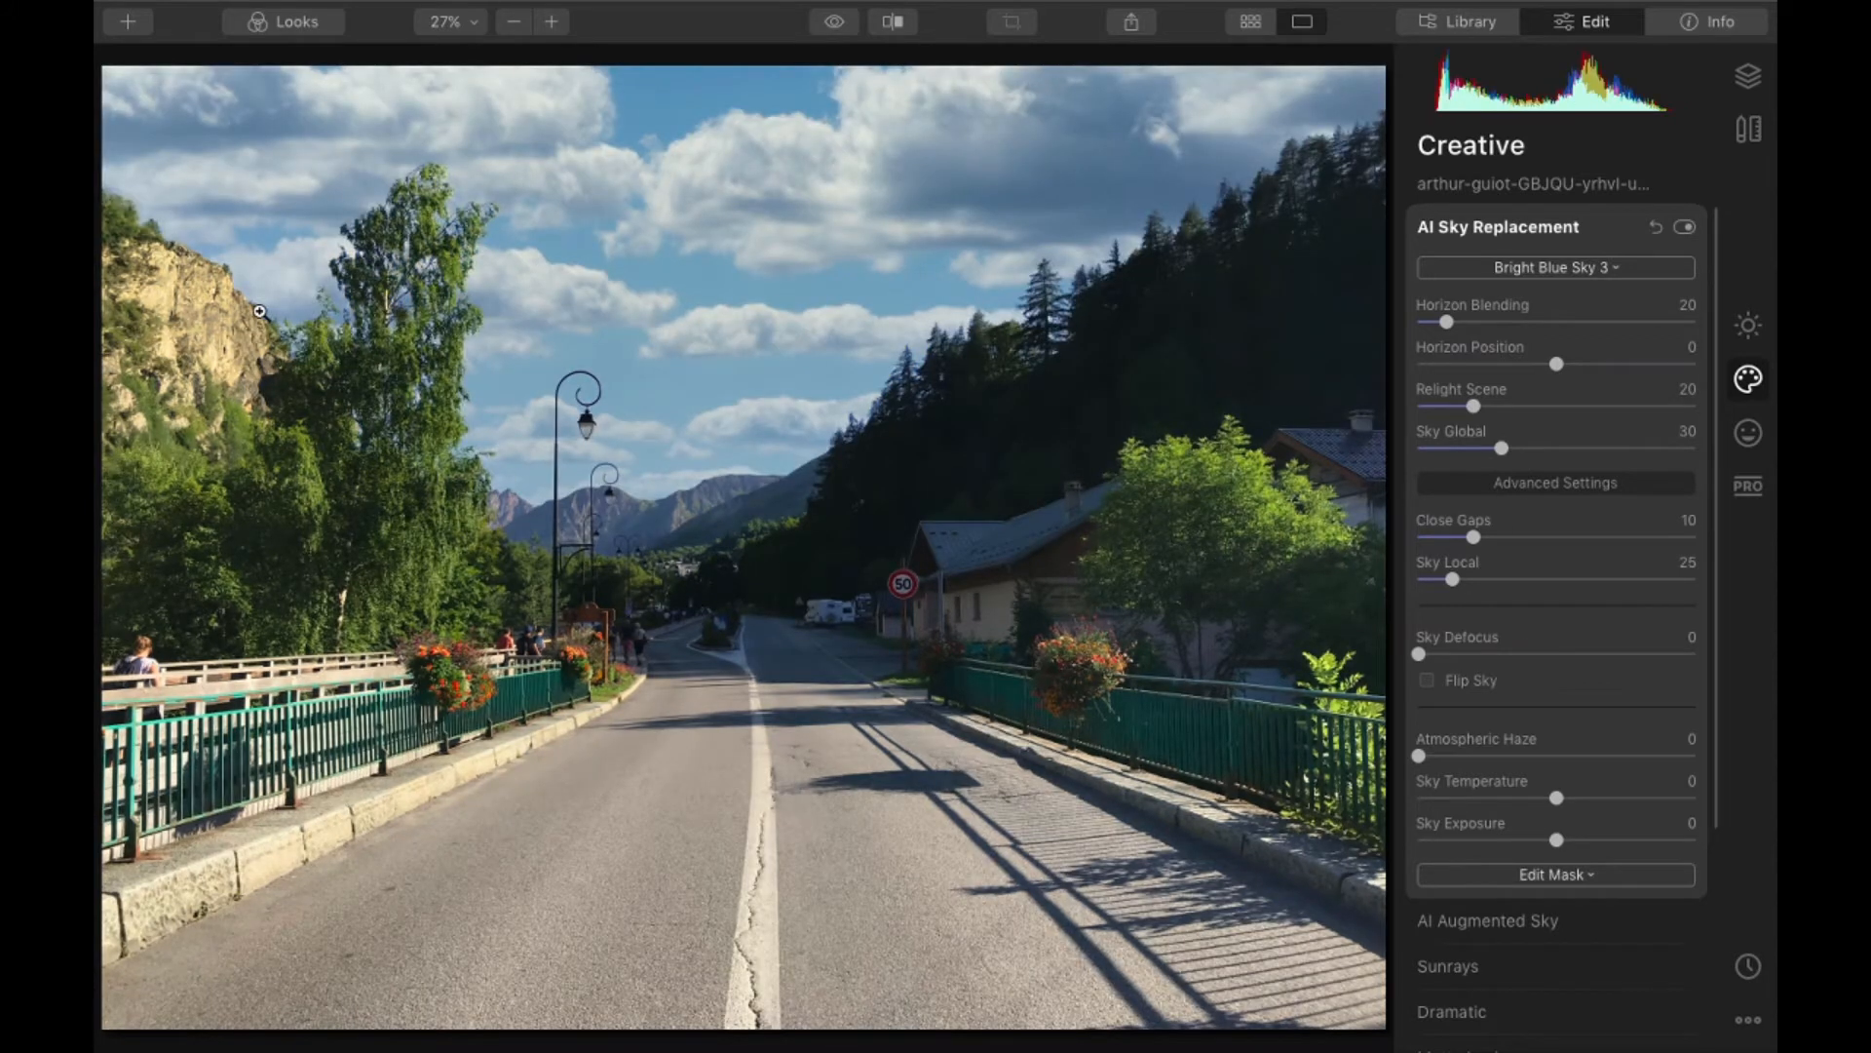
{"action": "scroll", "coordinate": [288, 287], "scroll_direction": "down", "scroll_amount": 1}
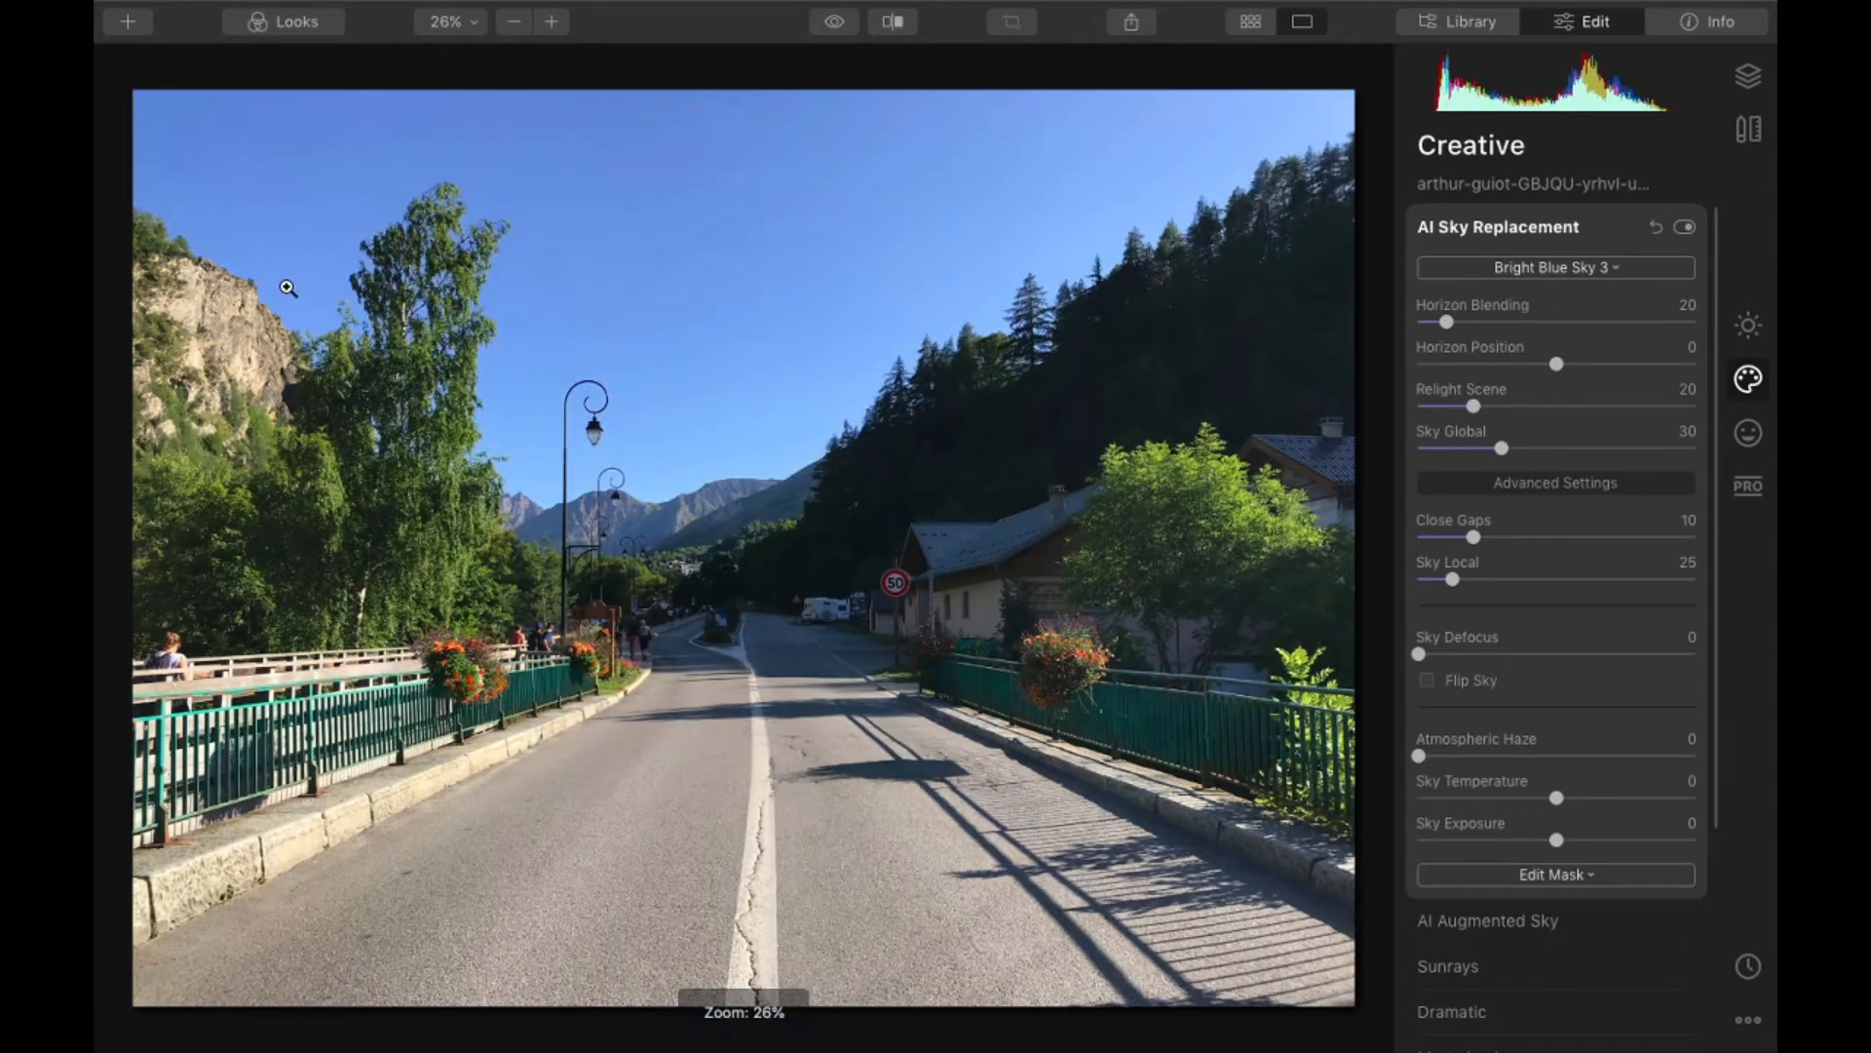
{"action": "left_click", "coordinate": [288, 288]}
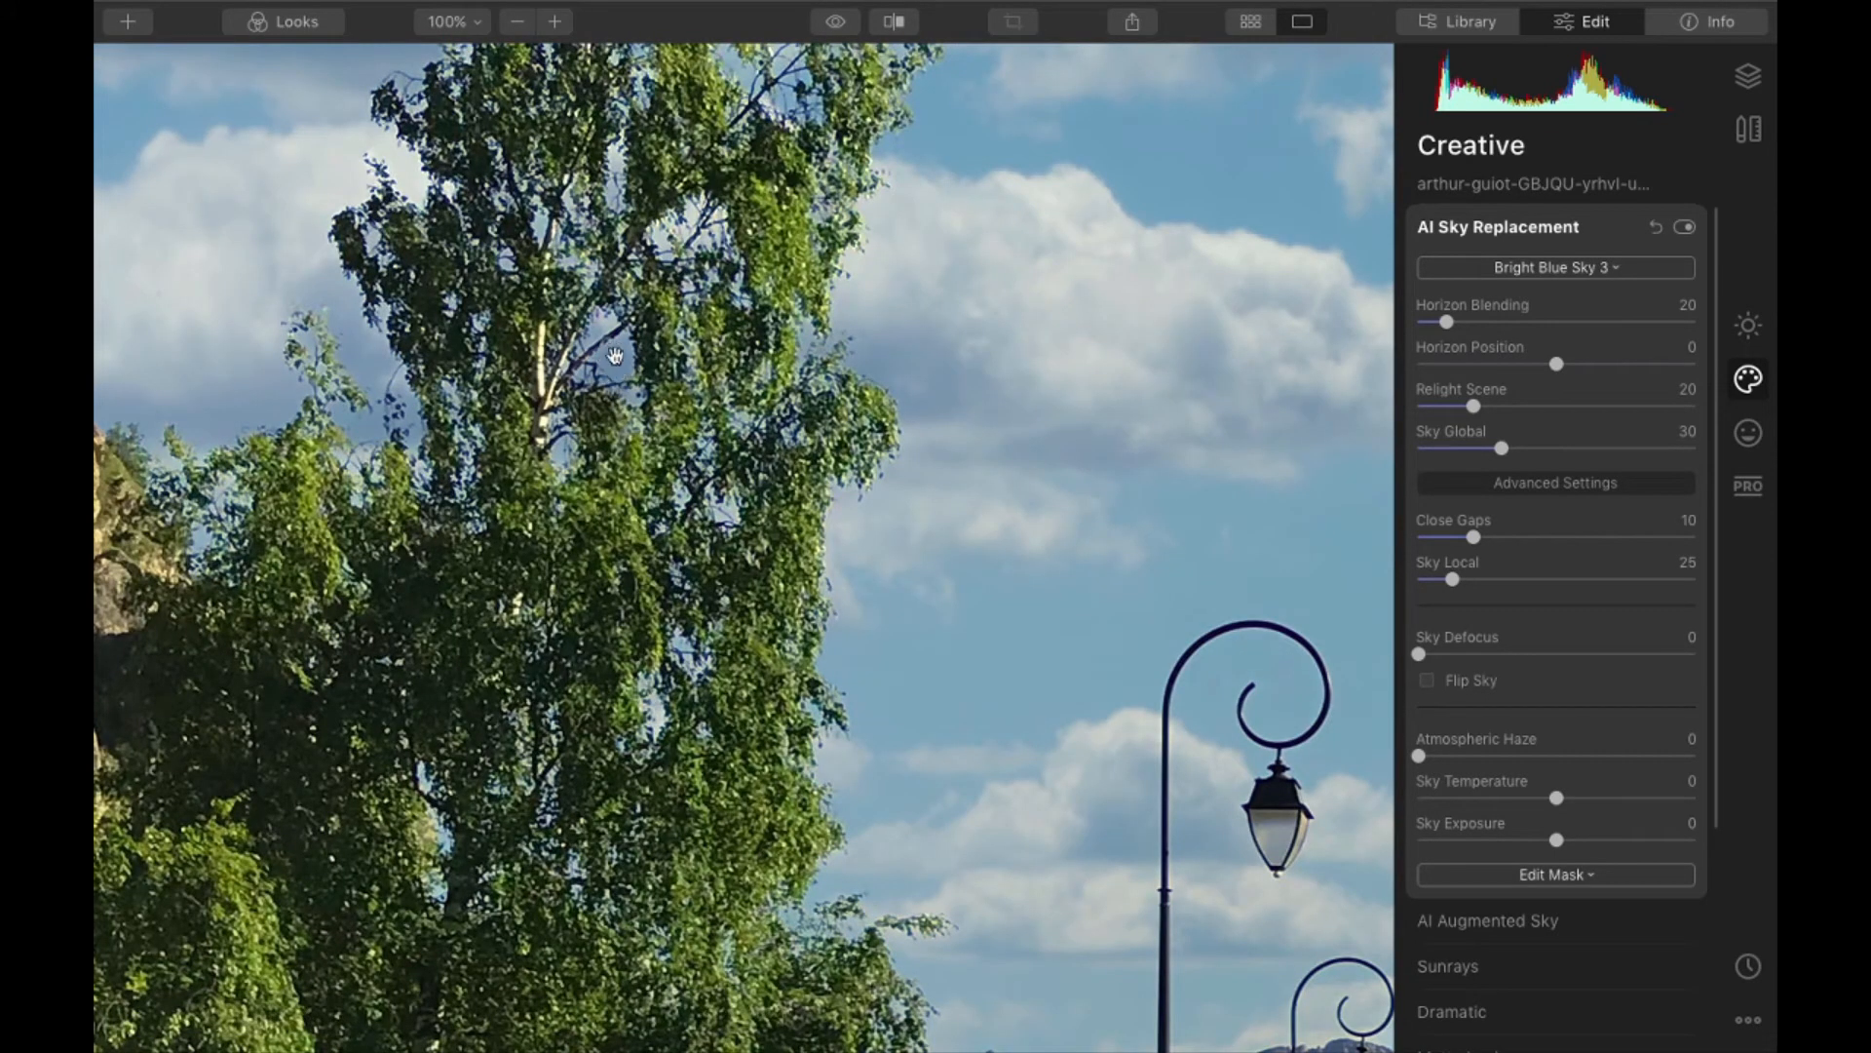
- Compare the tall tree's leaves and branches before and after the sky replacement, at close range and across the whole crown
{"action": "left_click", "coordinate": [894, 22]}
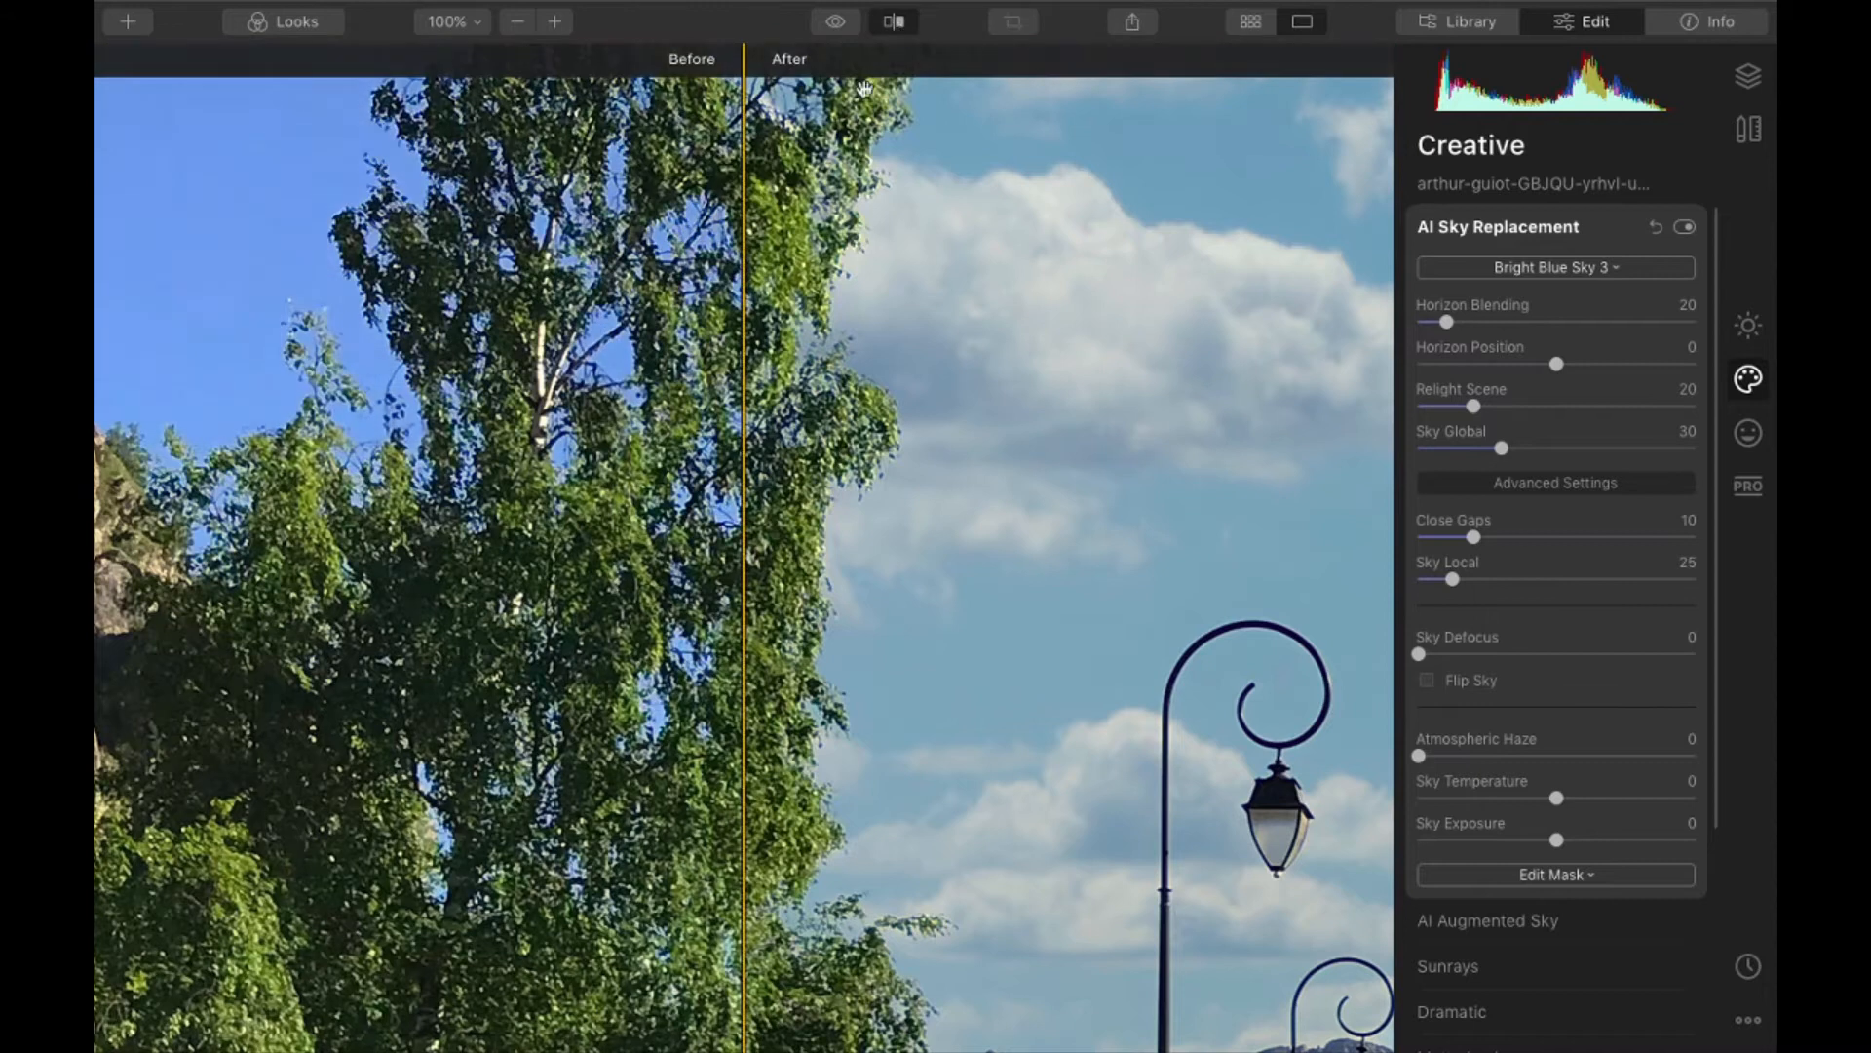
{"action": "mouse_move", "coordinate": [742, 279]}
{"action": "left_mouse_down"}
{"action": "mouse_move", "coordinate": [605, 281]}
{"action": "mouse_move", "coordinate": [726, 283]}
{"action": "mouse_move", "coordinate": [636, 283]}
{"action": "mouse_move", "coordinate": [666, 280]}
{"action": "mouse_move", "coordinate": [686, 235]}
{"action": "mouse_move", "coordinate": [712, 276]}
{"action": "mouse_move", "coordinate": [611, 275]}
{"action": "mouse_move", "coordinate": [680, 274]}
{"action": "mouse_move", "coordinate": [635, 274]}
{"action": "mouse_move", "coordinate": [627, 261]}
{"action": "mouse_move", "coordinate": [688, 260]}
{"action": "mouse_move", "coordinate": [660, 248]}
{"action": "mouse_move", "coordinate": [761, 261]}
{"action": "left_mouse_up"}
{"action": "scroll", "coordinate": [716, 264], "scroll_direction": "up", "scroll_amount": 5}
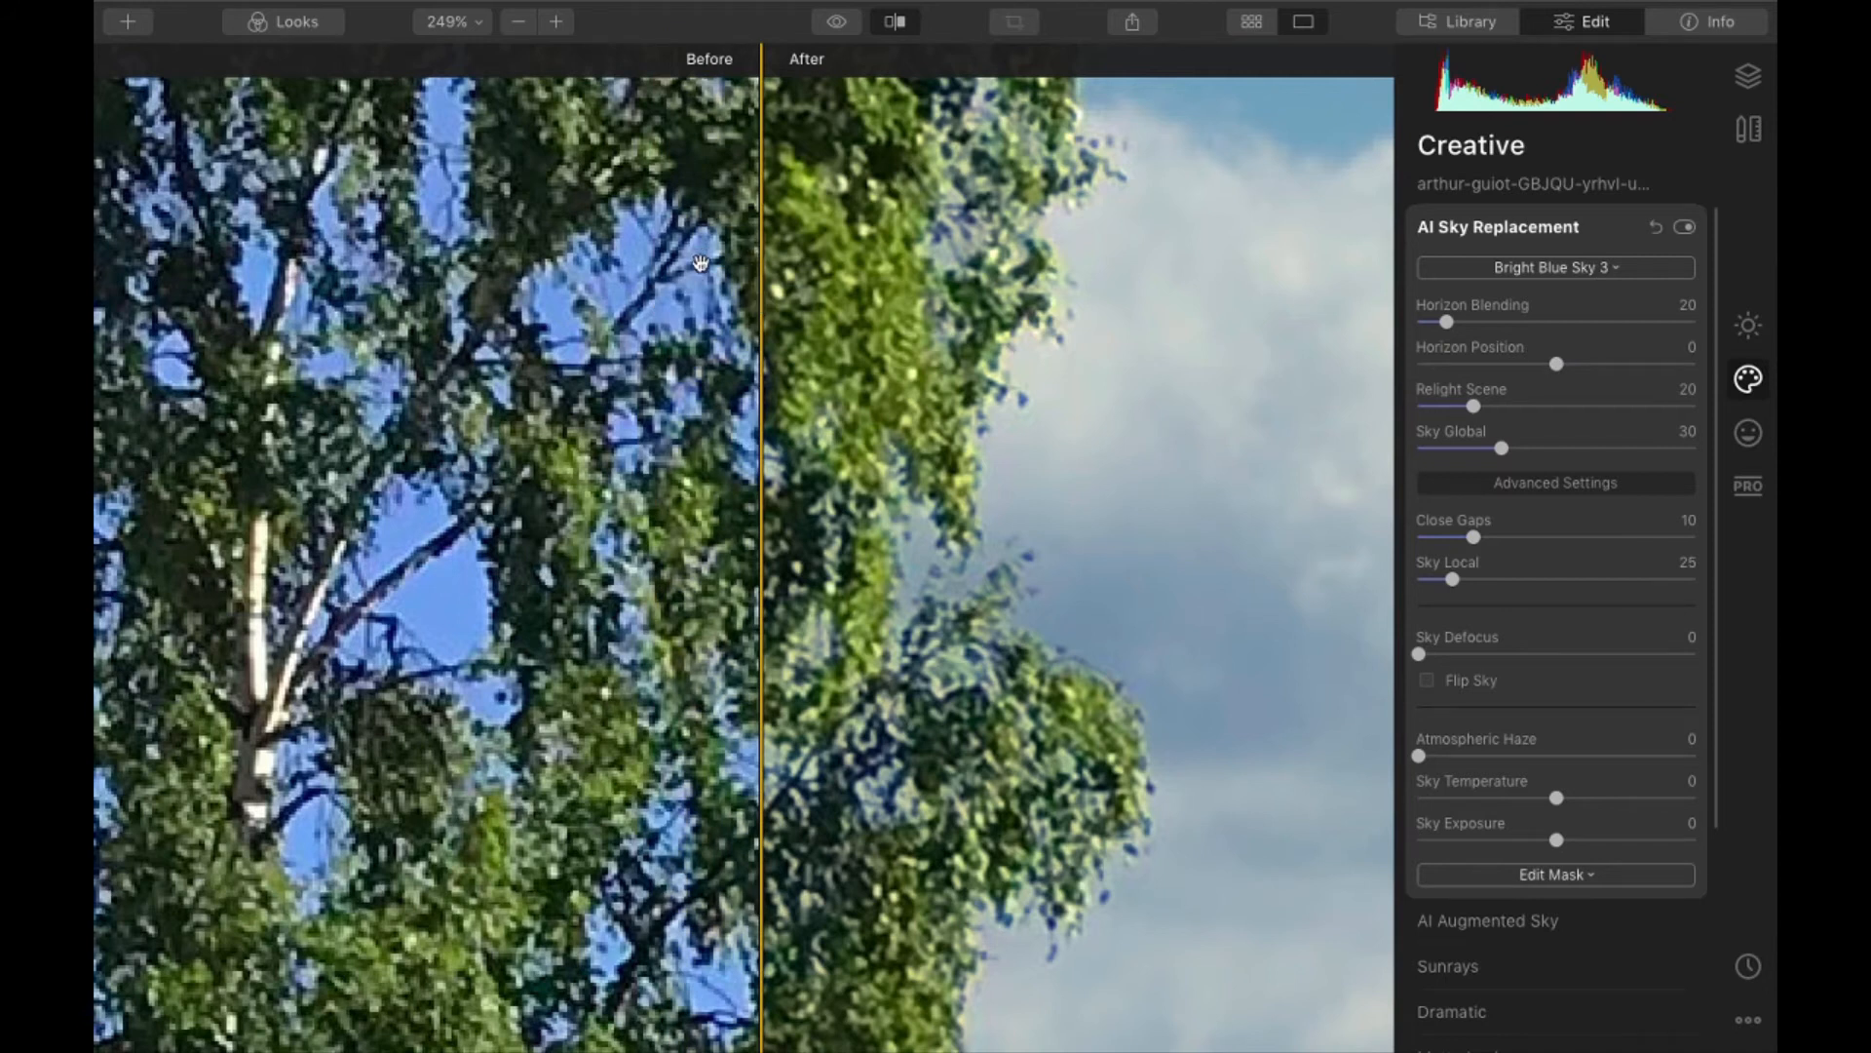
{"action": "scroll", "coordinate": [700, 264], "scroll_direction": "down", "scroll_amount": 5}
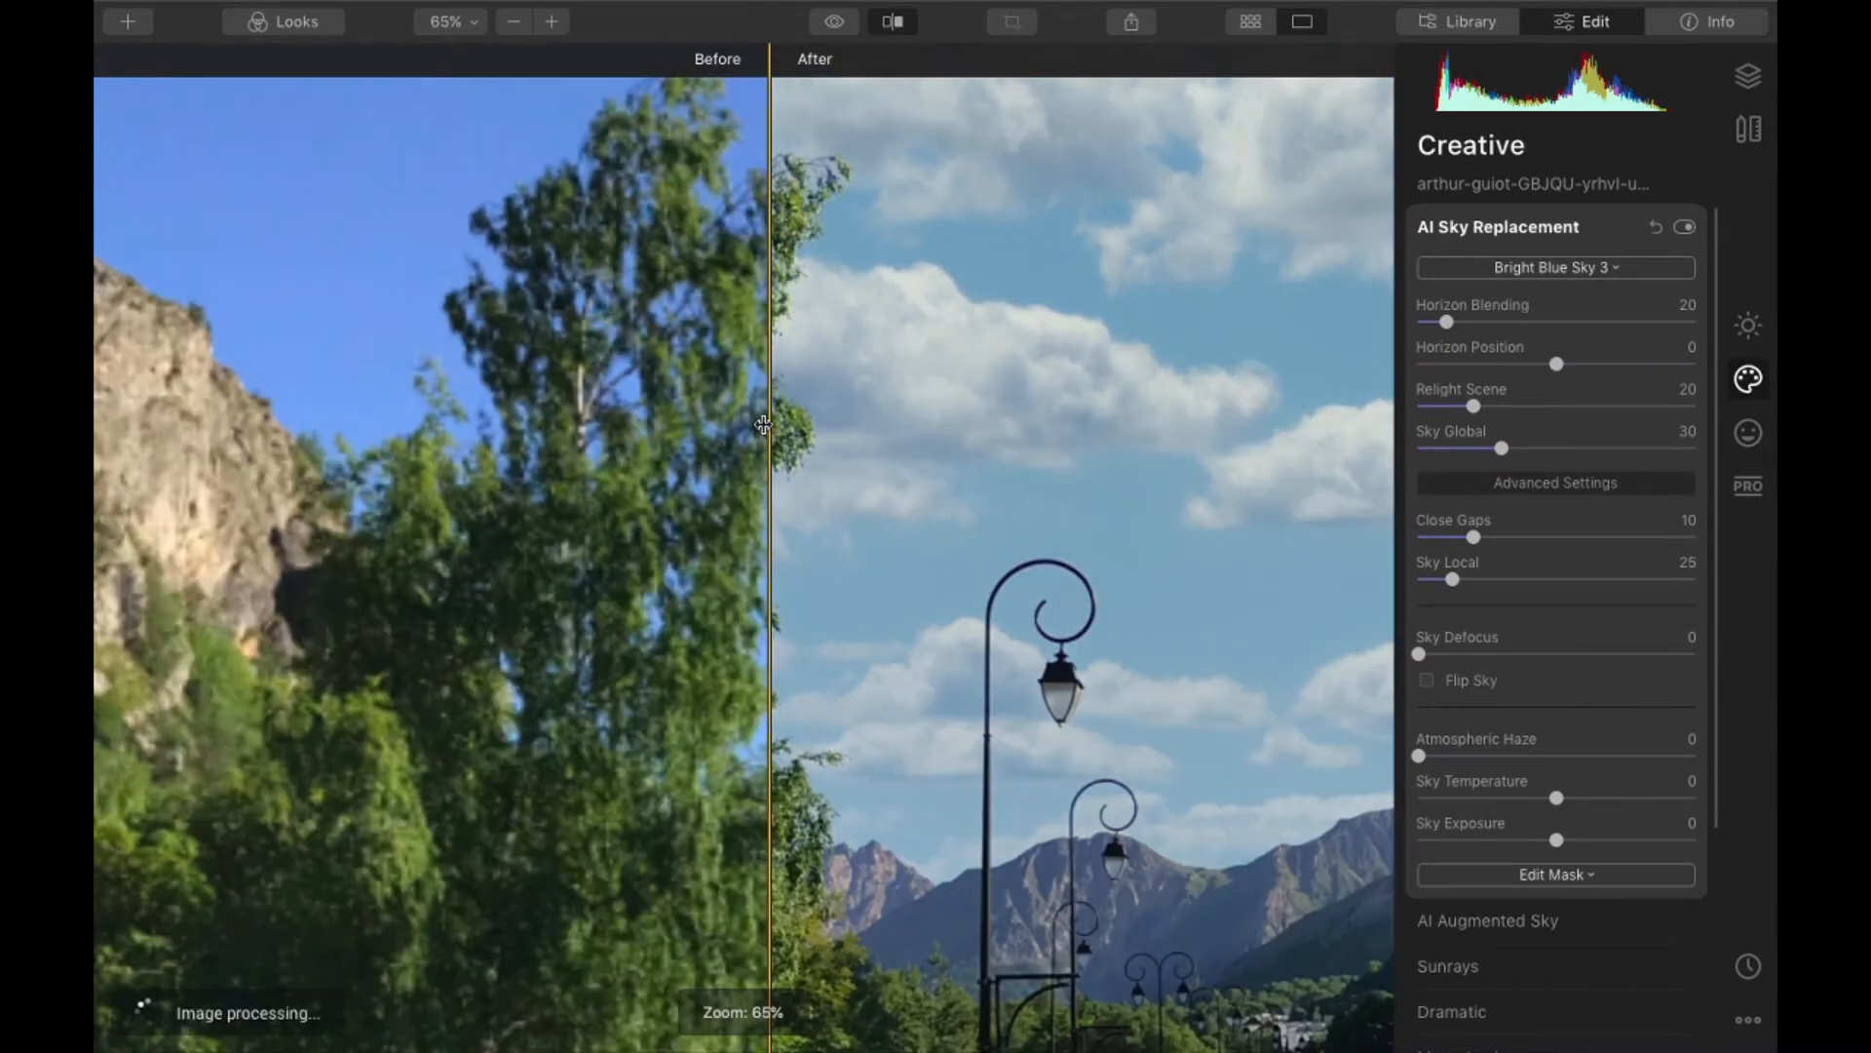
{"action": "left_click_drag", "start_coordinate": [763, 425], "coordinate": [890, 541]}
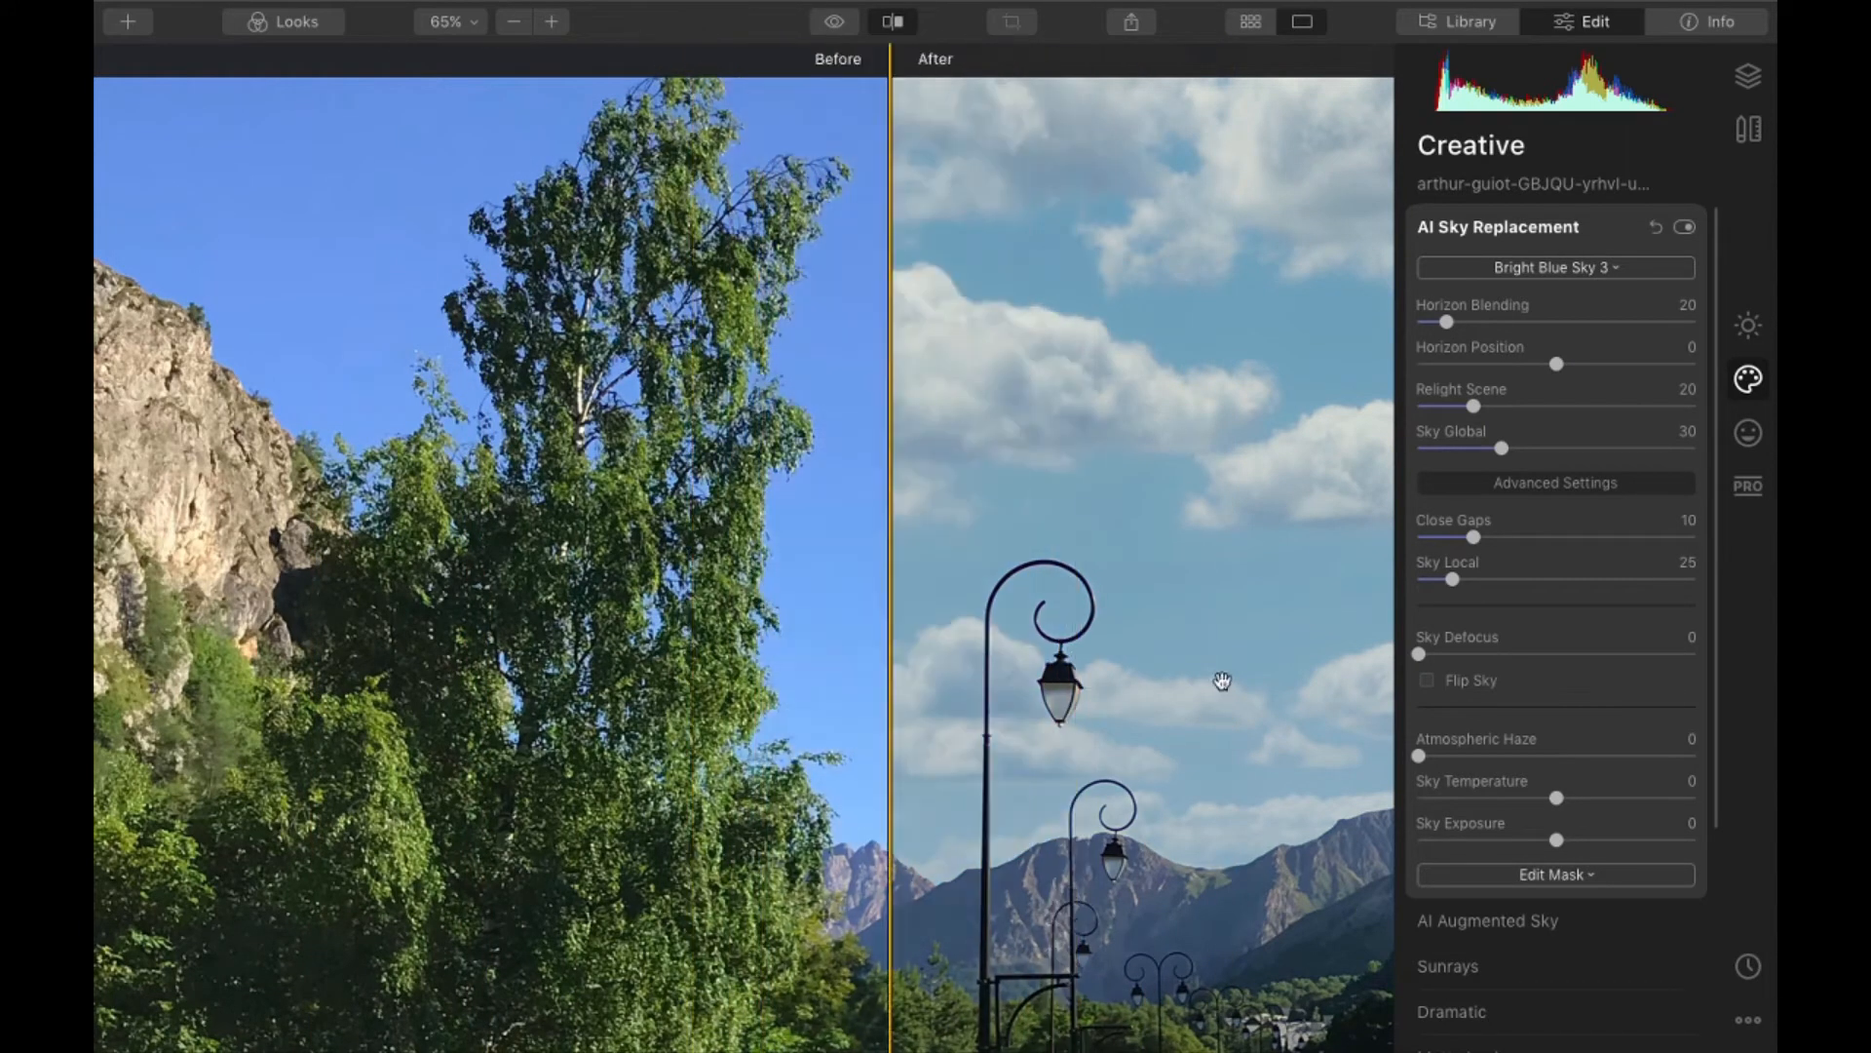
- Compare the street lamps and mountains before and after the sky replacement, and return to a full view of the edited photo
{"action": "left_click_drag", "start_coordinate": [890, 682], "coordinate": [647, 684]}
{"action": "scroll", "coordinate": [1212, 802], "scroll_direction": "up", "scroll_amount": 5}
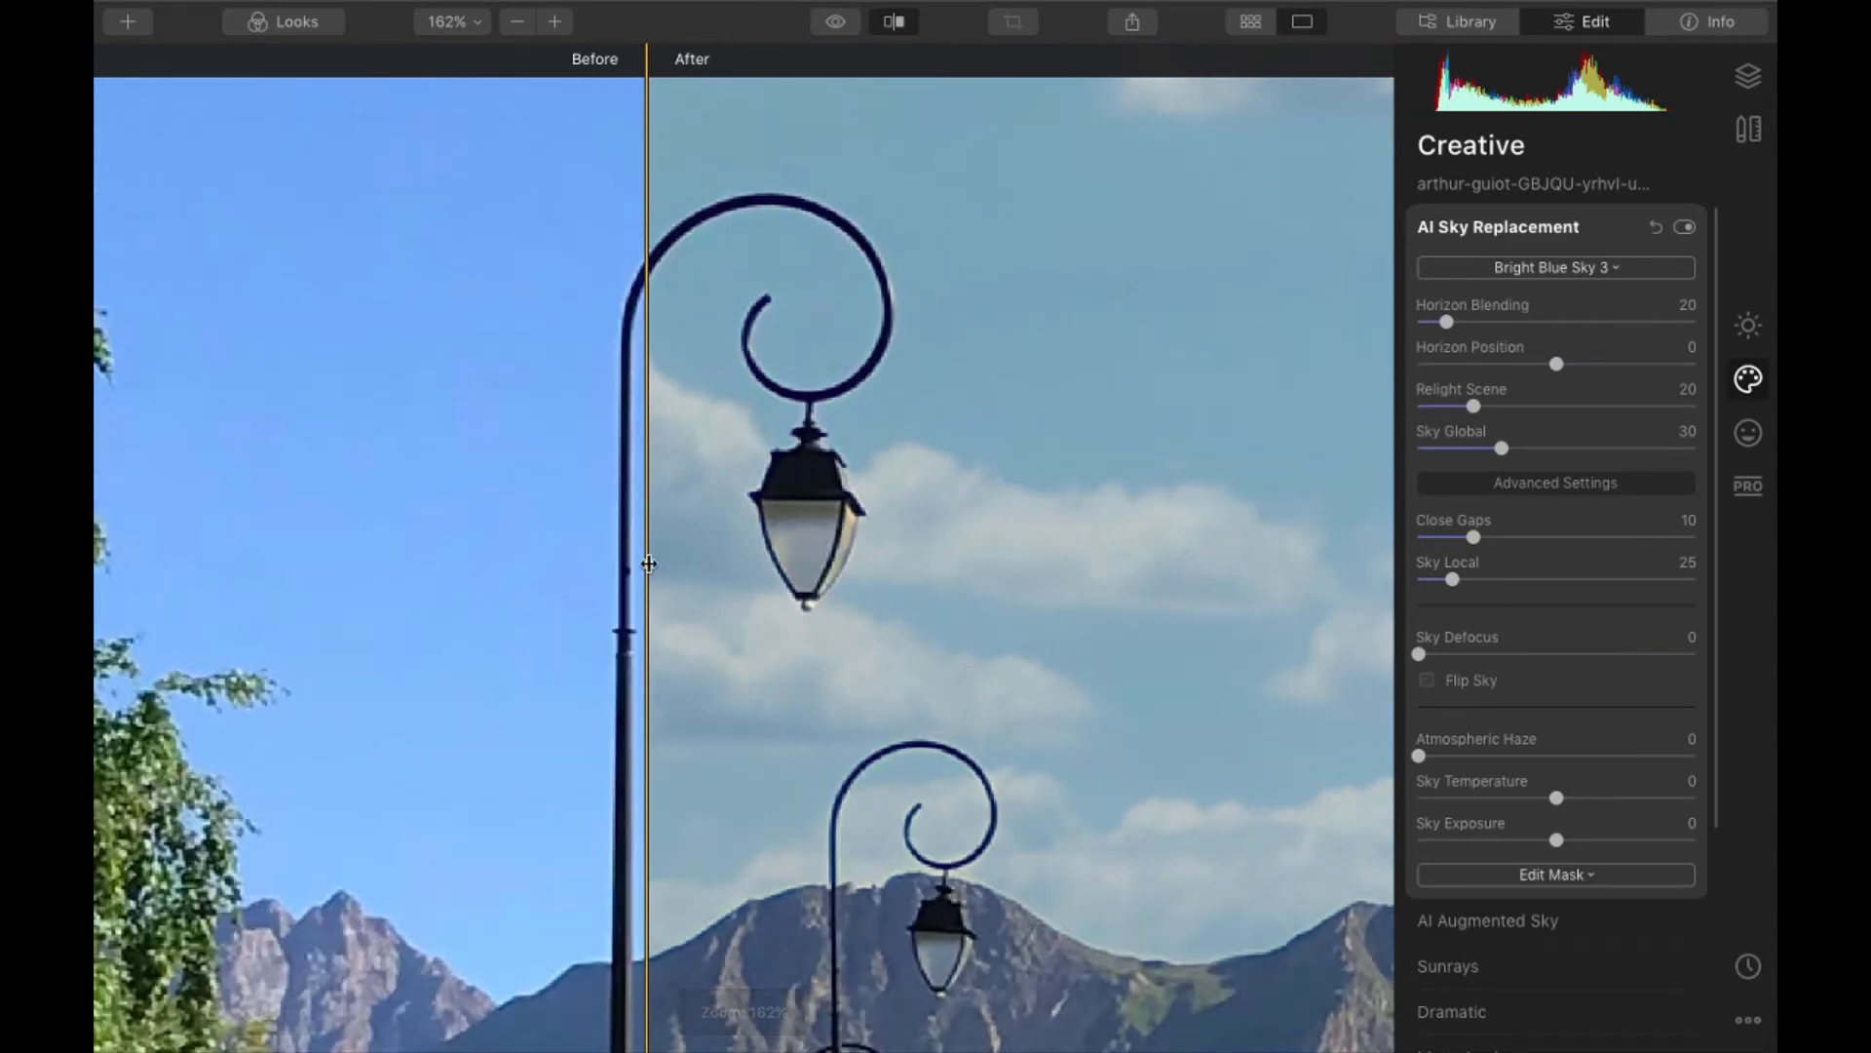
{"action": "left_click_drag", "start_coordinate": [648, 564], "coordinate": [468, 591]}
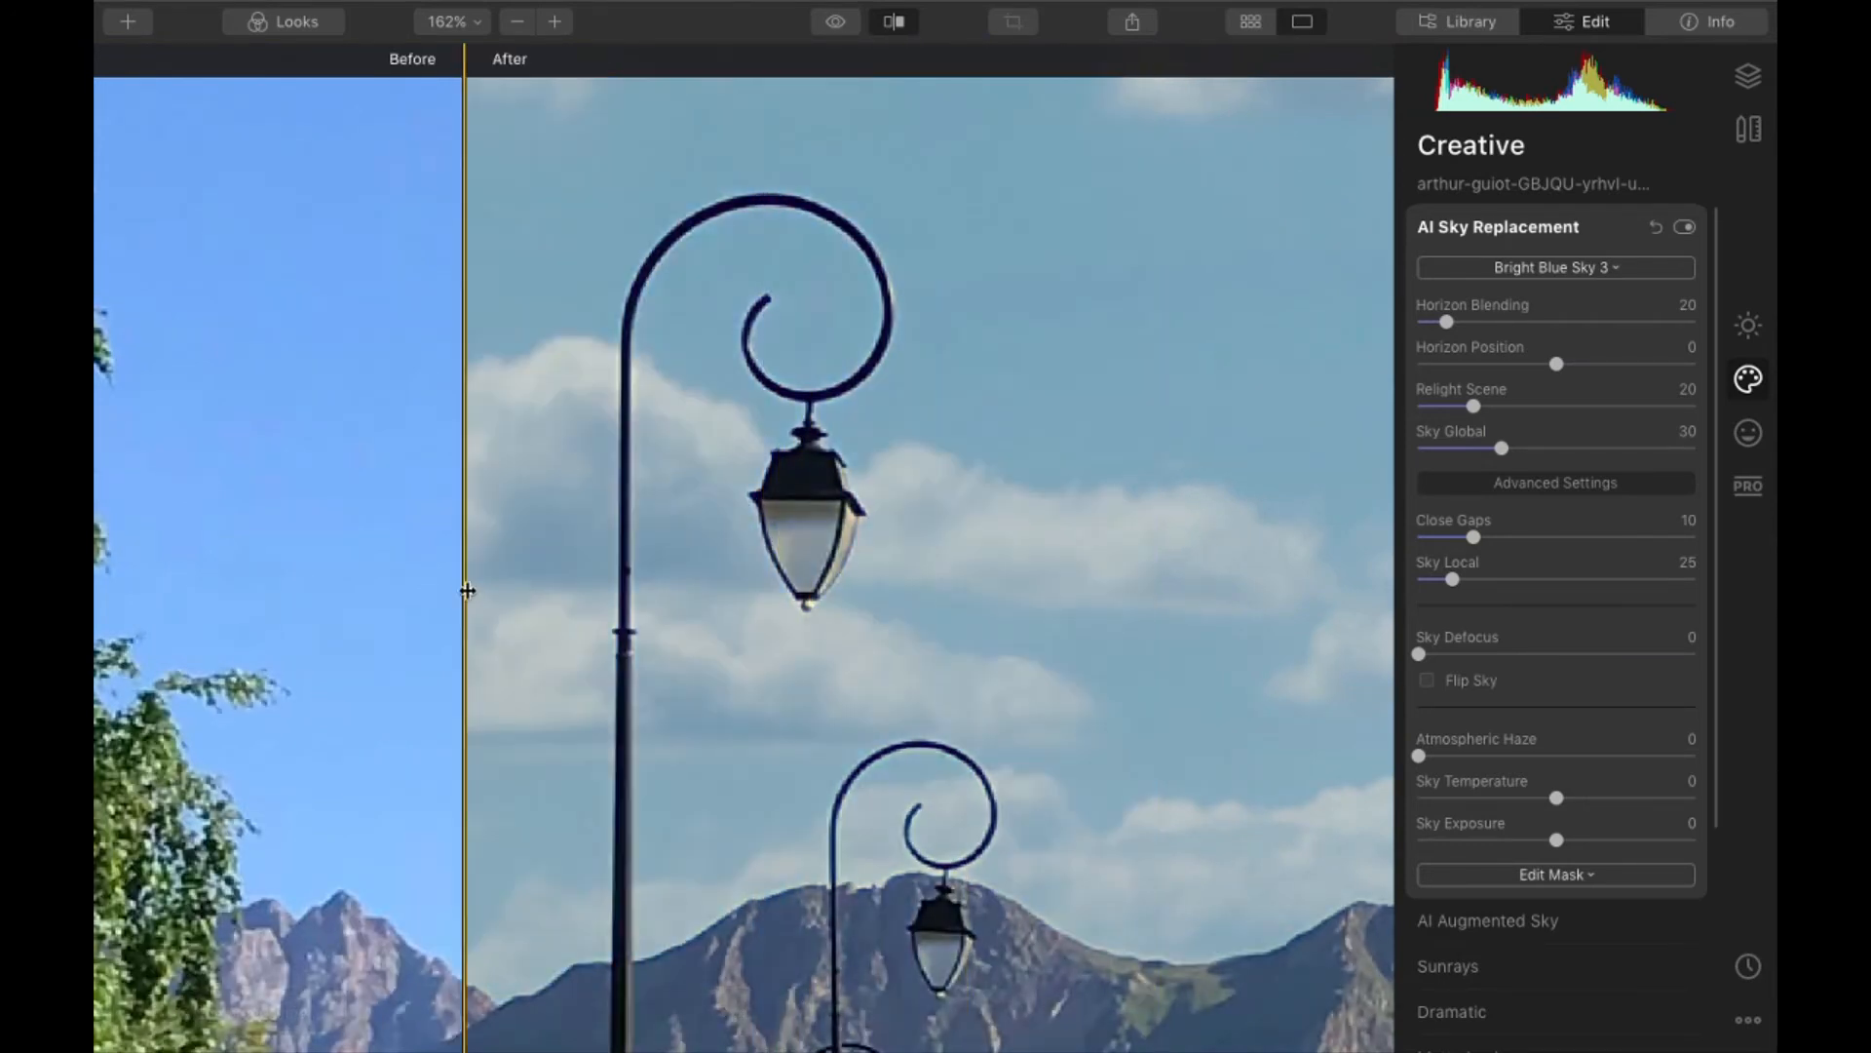
{"action": "scroll", "coordinate": [468, 591], "scroll_direction": "down", "scroll_amount": 7}
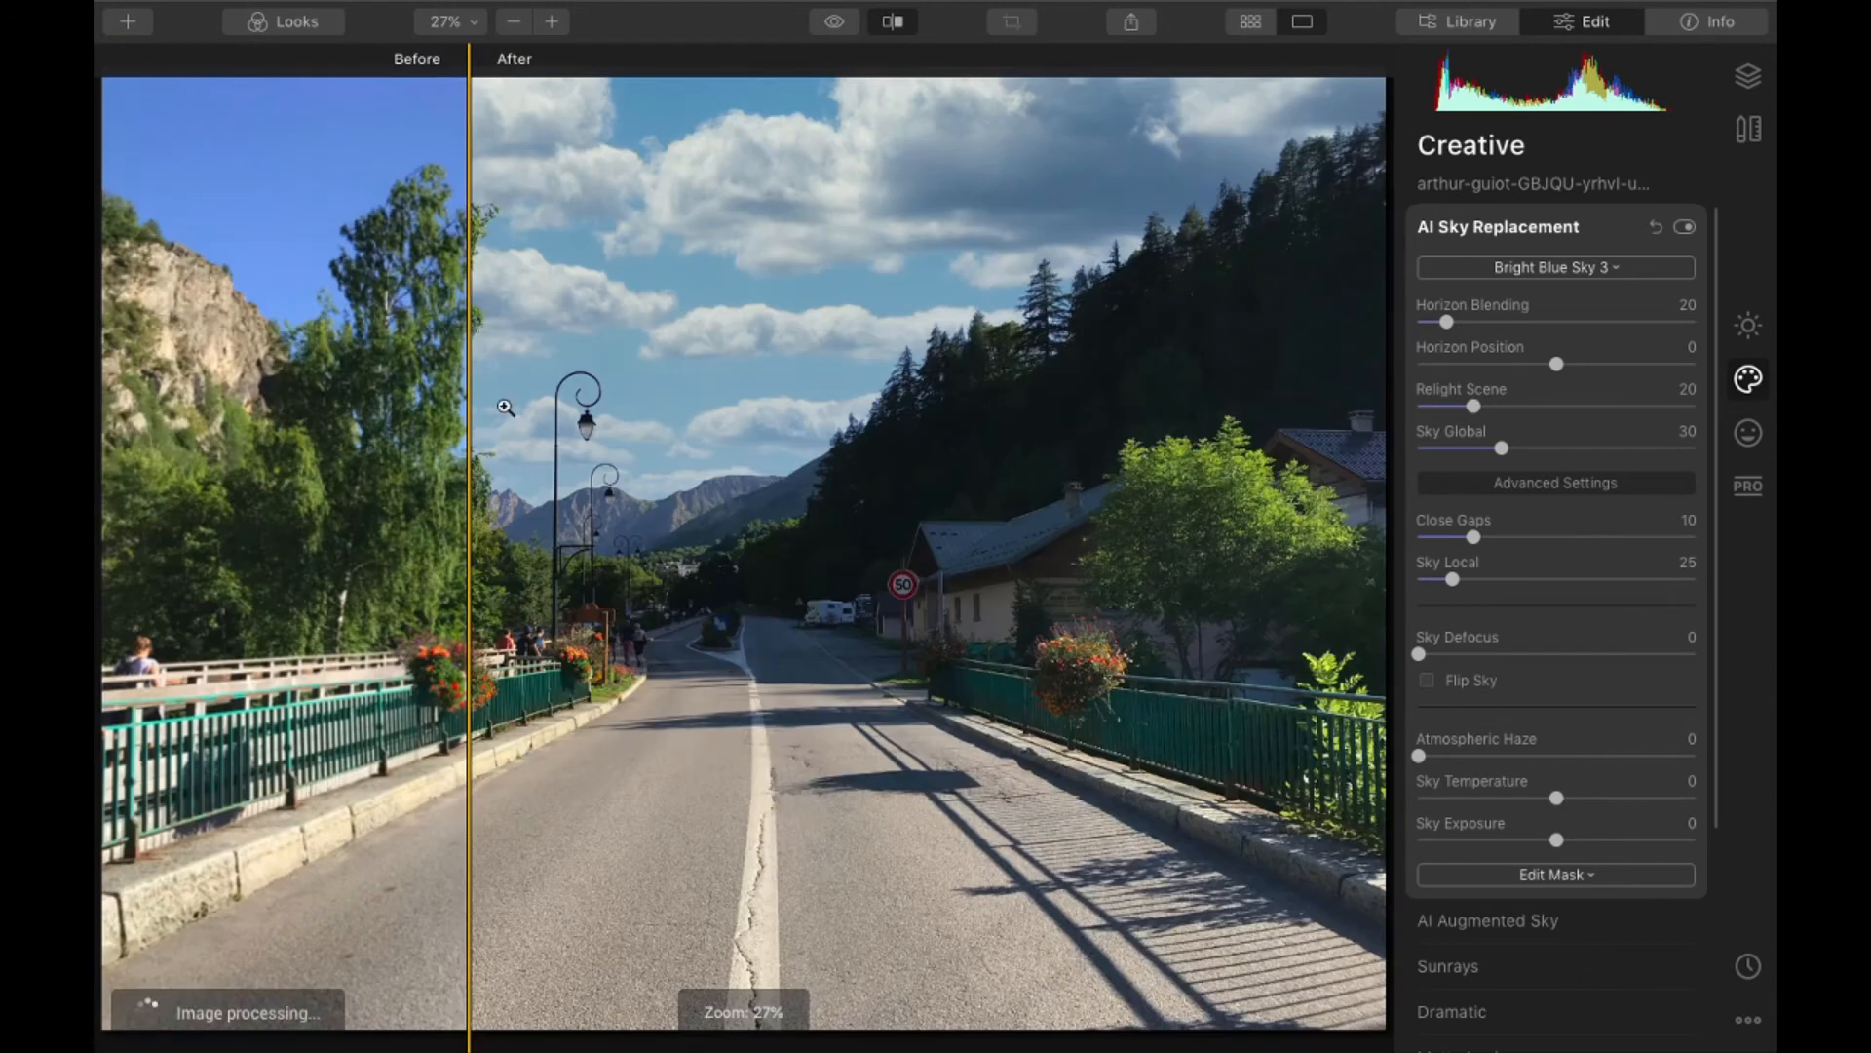
{"action": "left_click", "coordinate": [893, 21]}
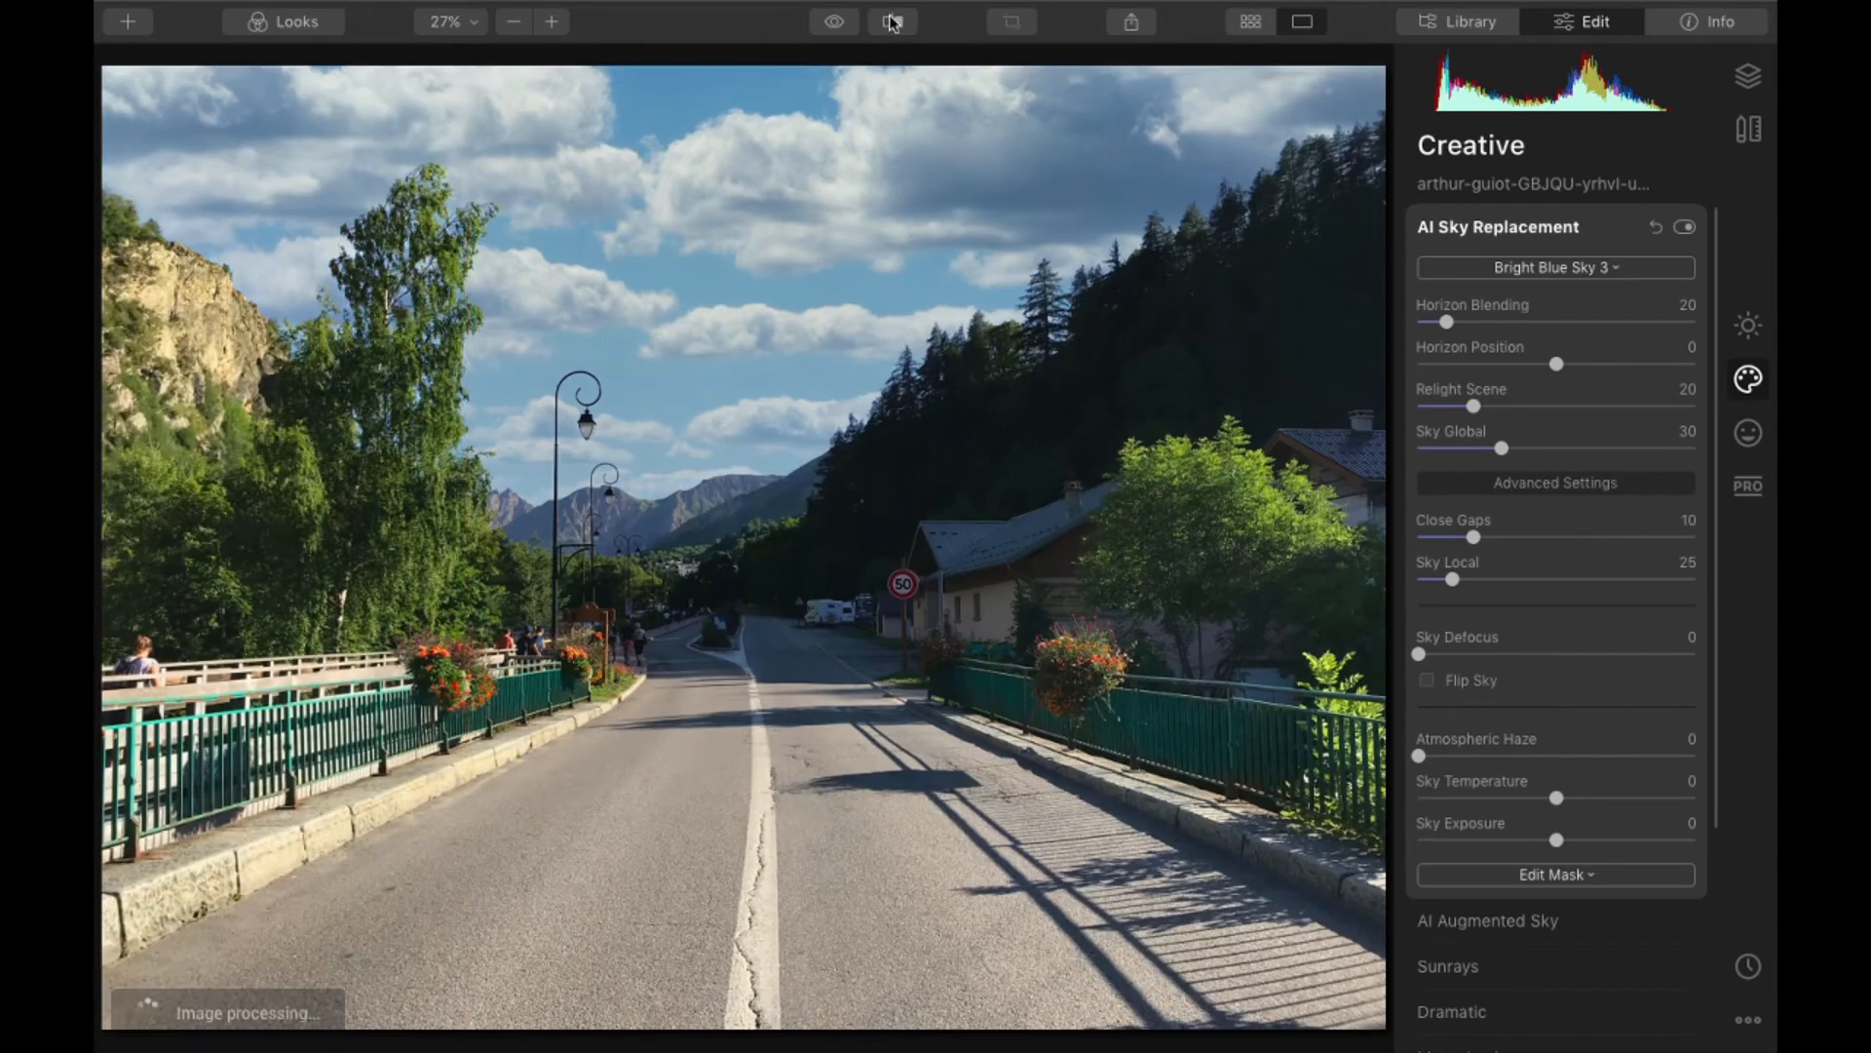
{"action": "scroll", "coordinate": [491, 427], "scroll_direction": "down", "scroll_amount": 1}
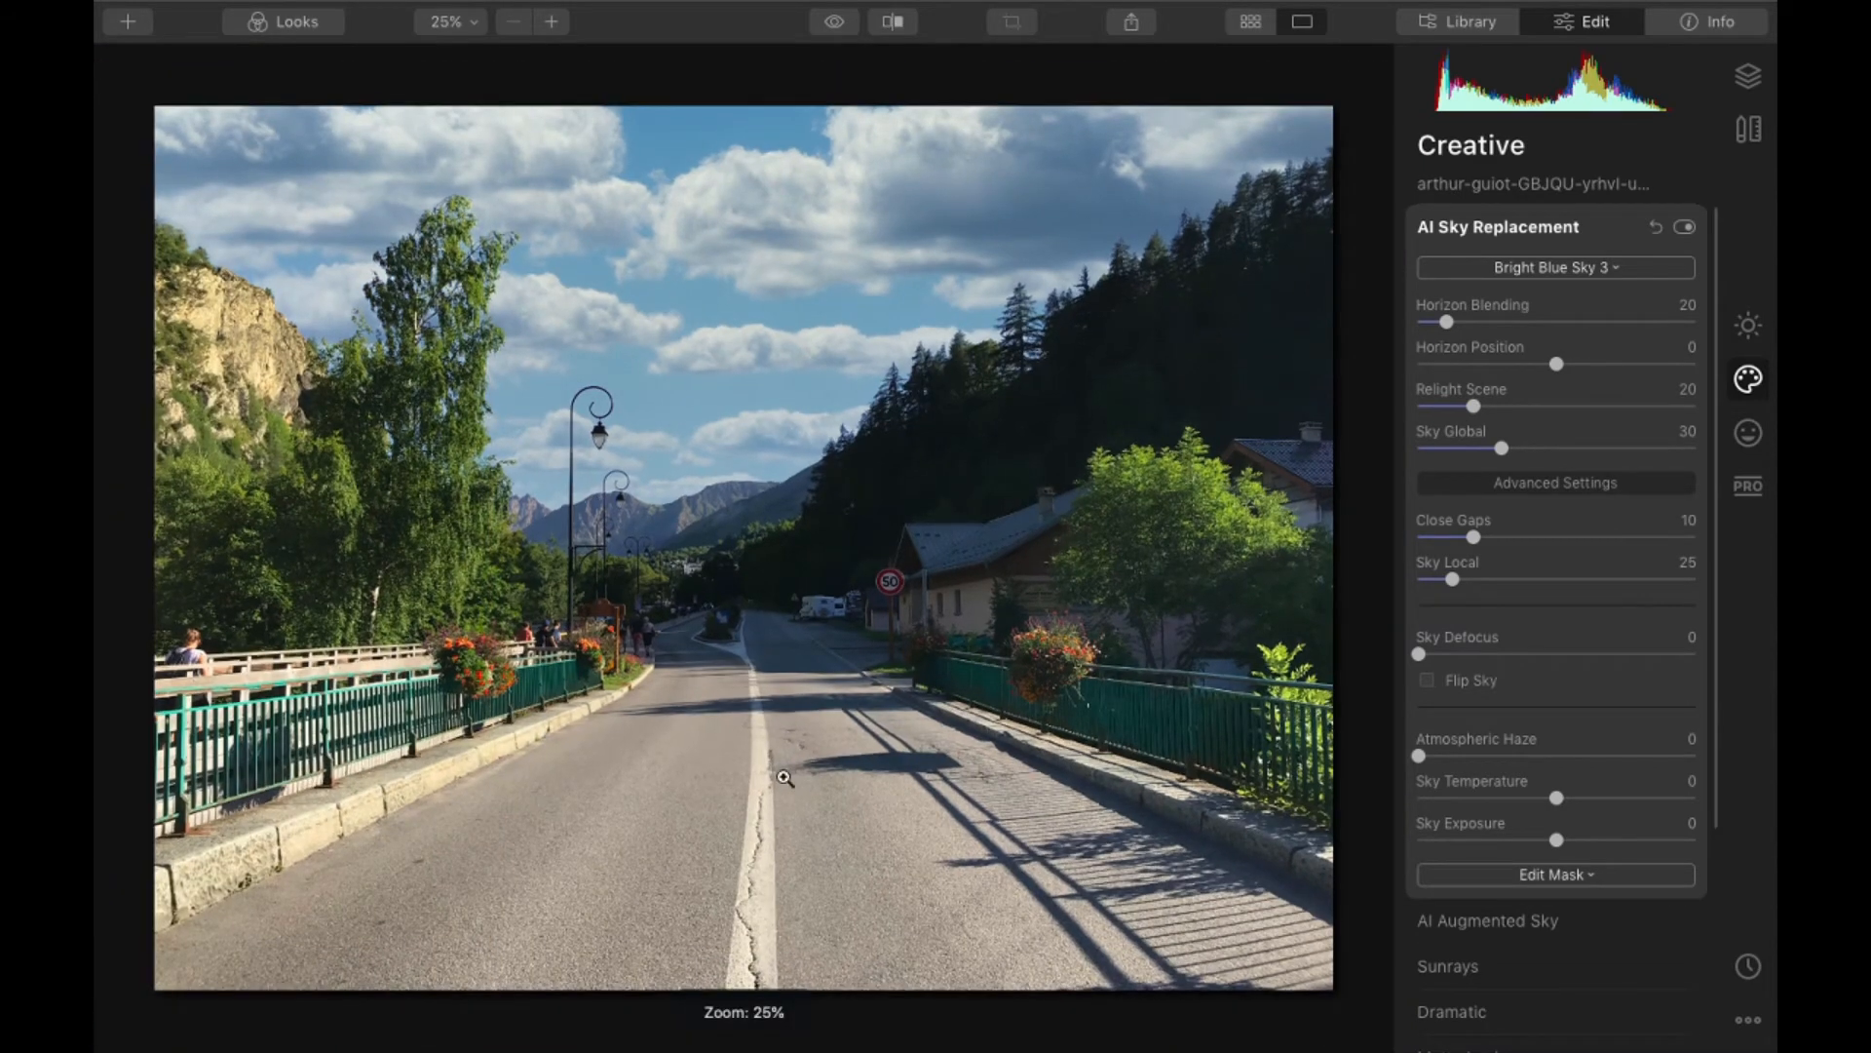
- Check the version information of Luminar 4
{"action": "left_click", "coordinate": [136, 12]}
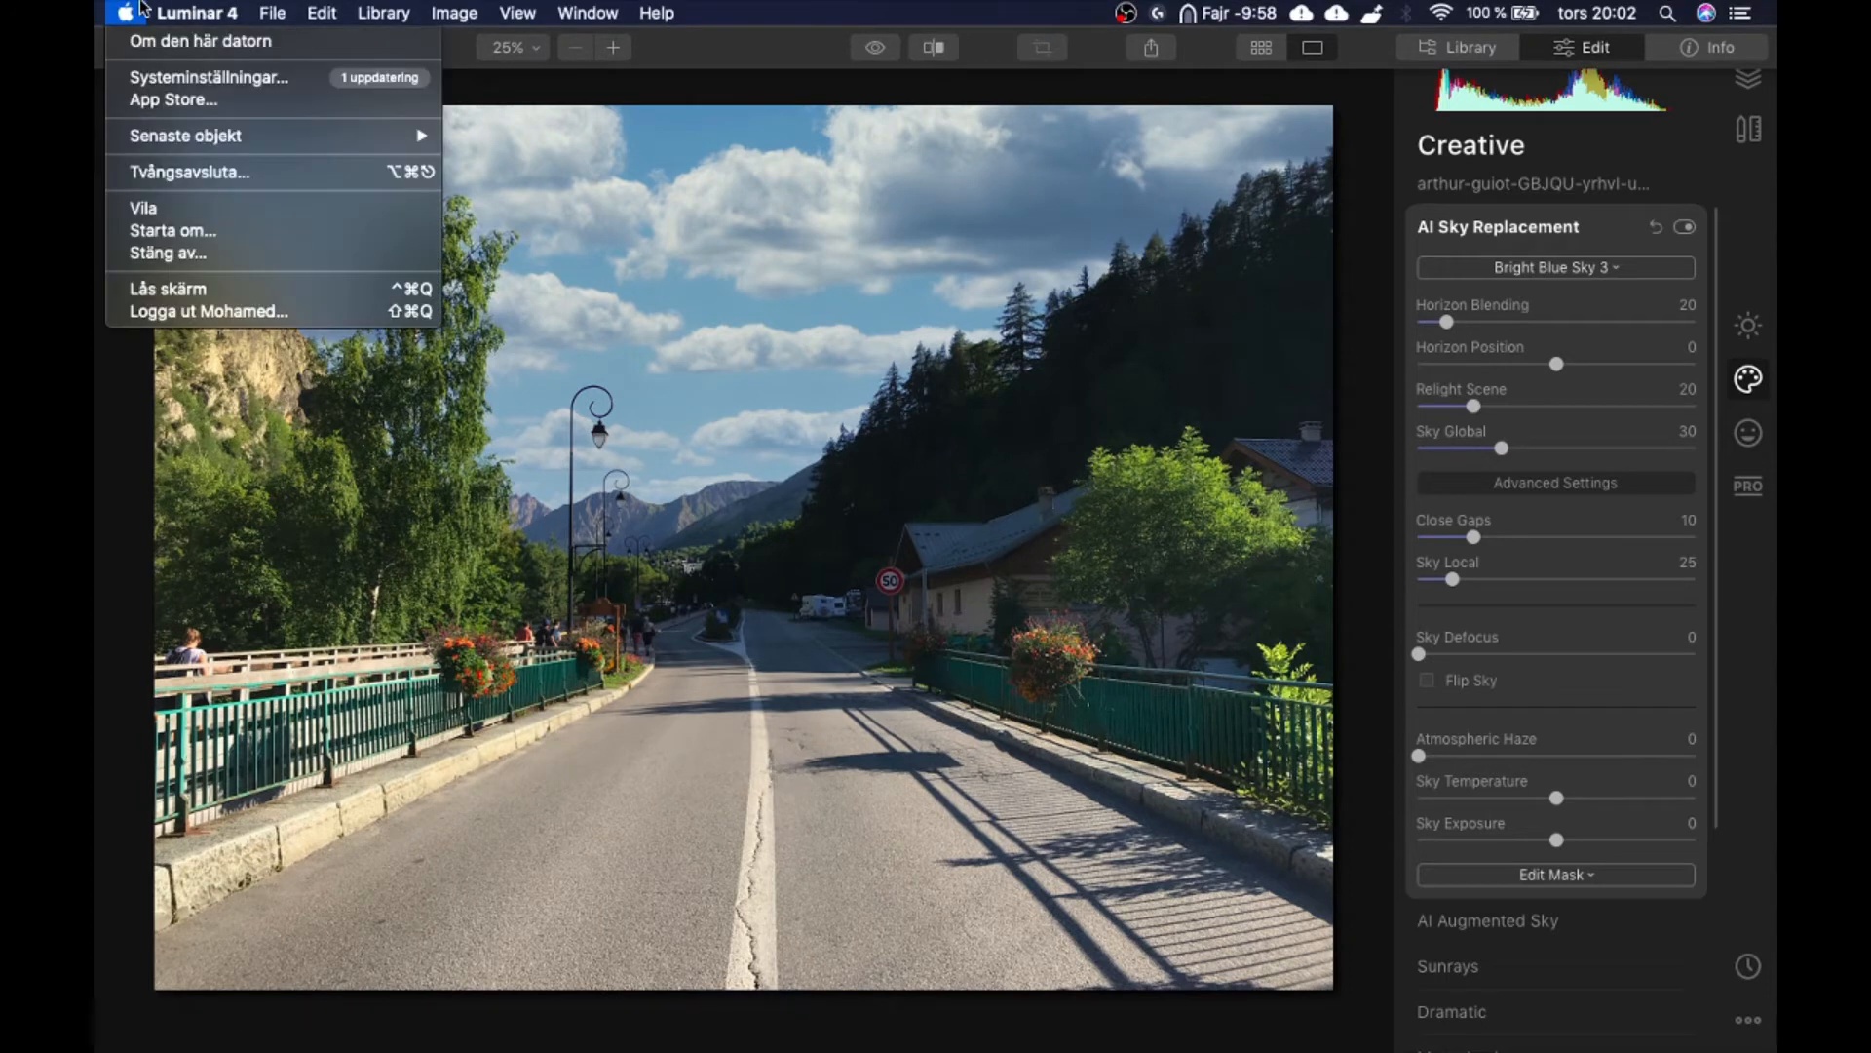
{"action": "mouse_move", "coordinate": [181, 8]}
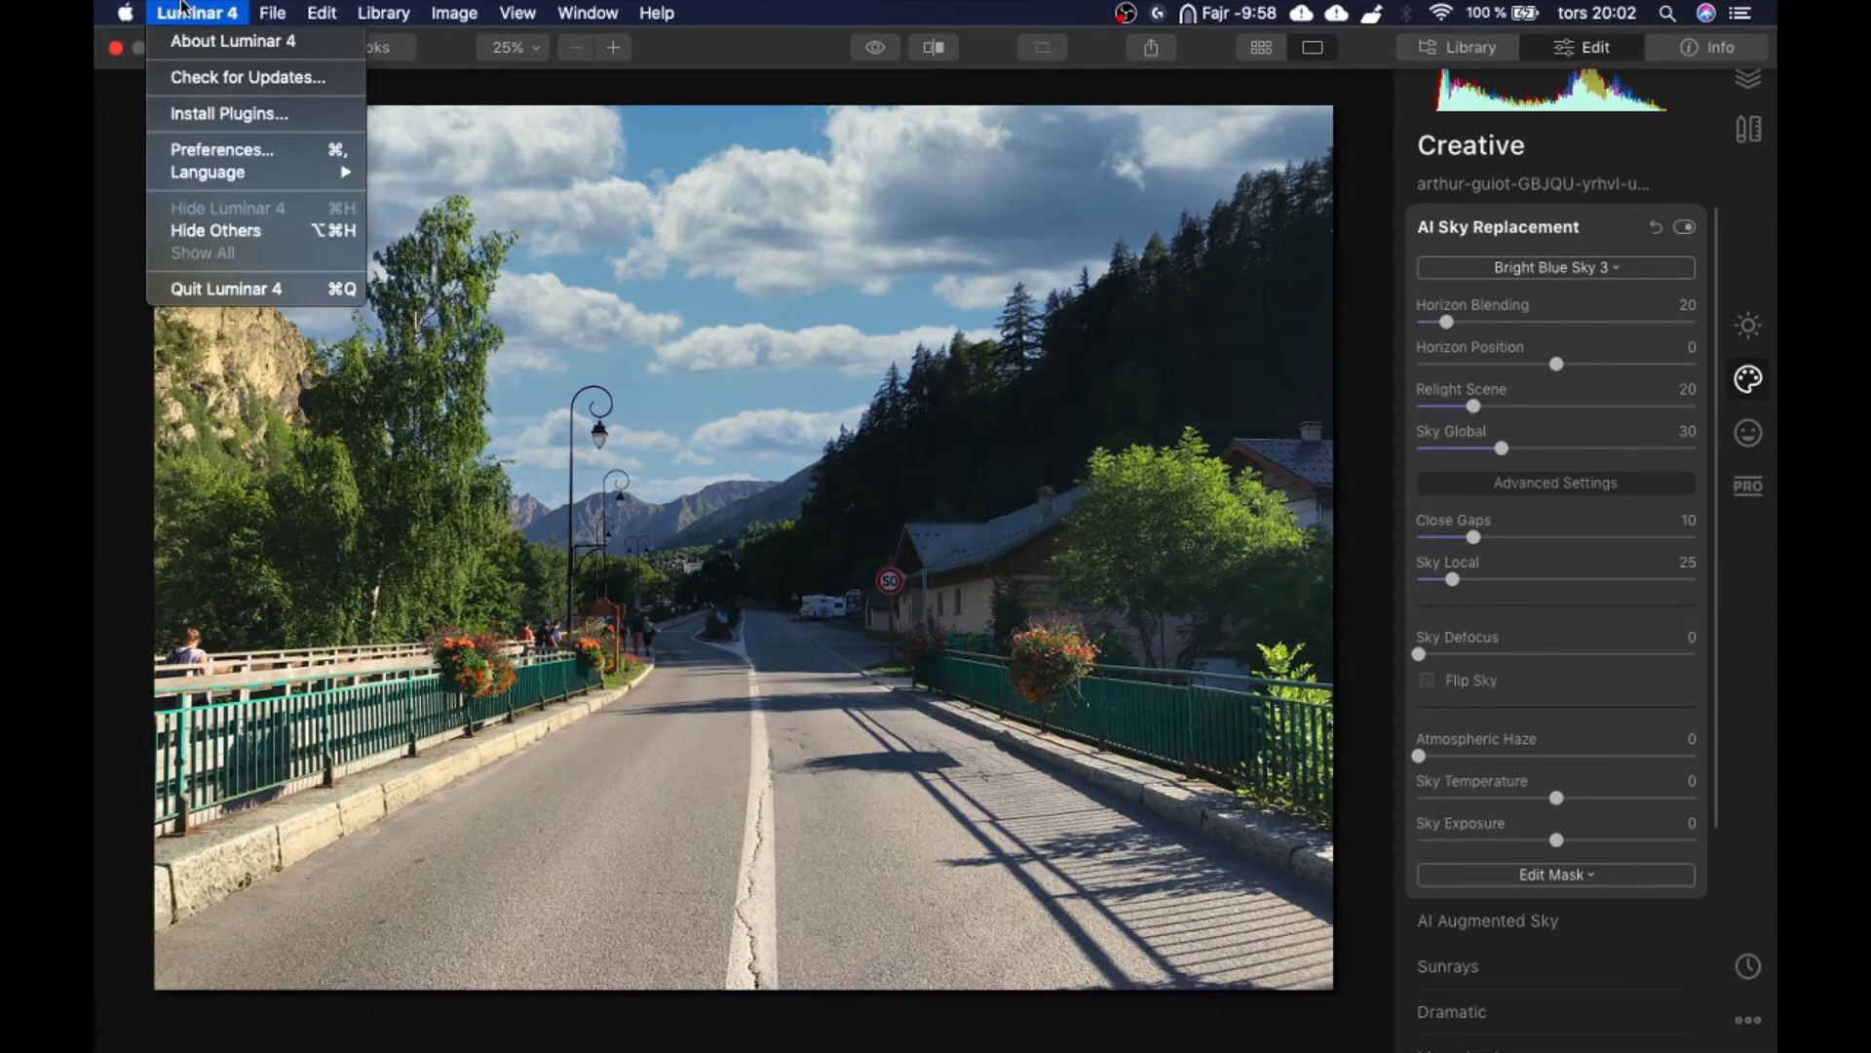
{"action": "left_click", "coordinate": [195, 40]}
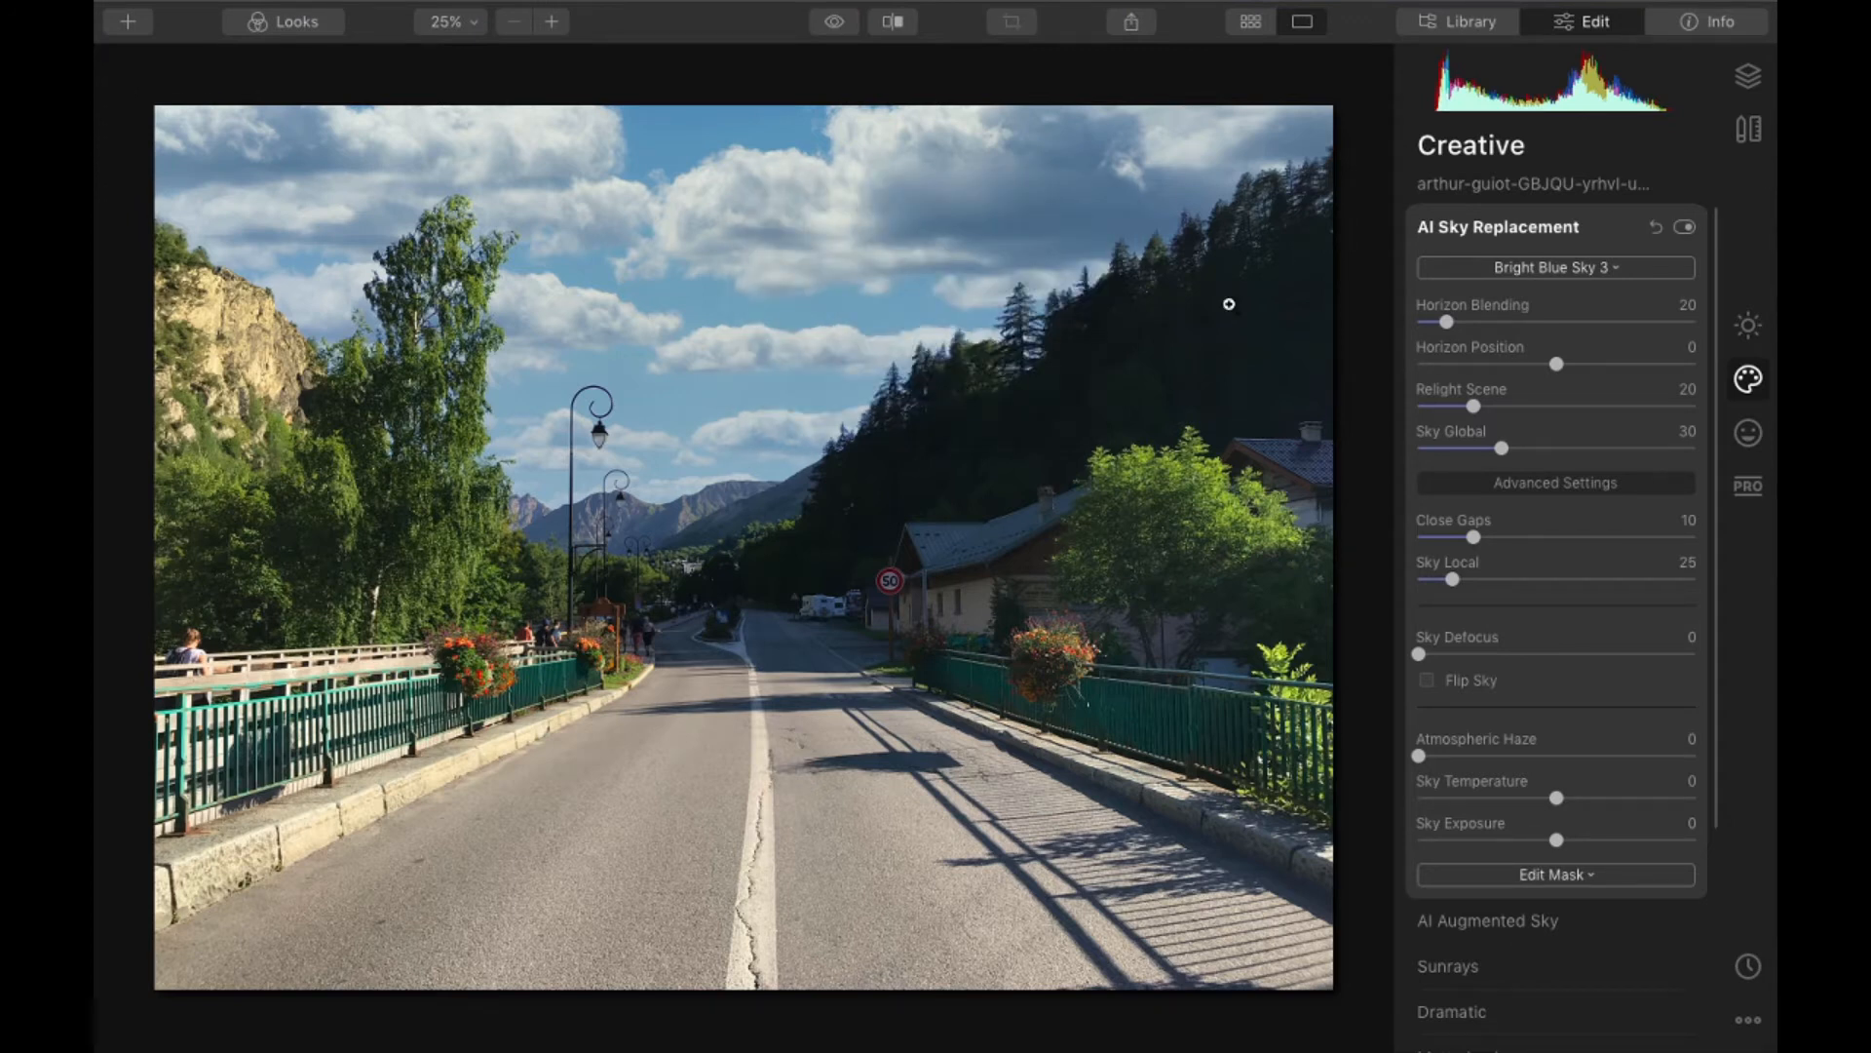
- Replace the road photo's sky with Galaxy 1
{"action": "left_click", "coordinate": [1491, 226]}
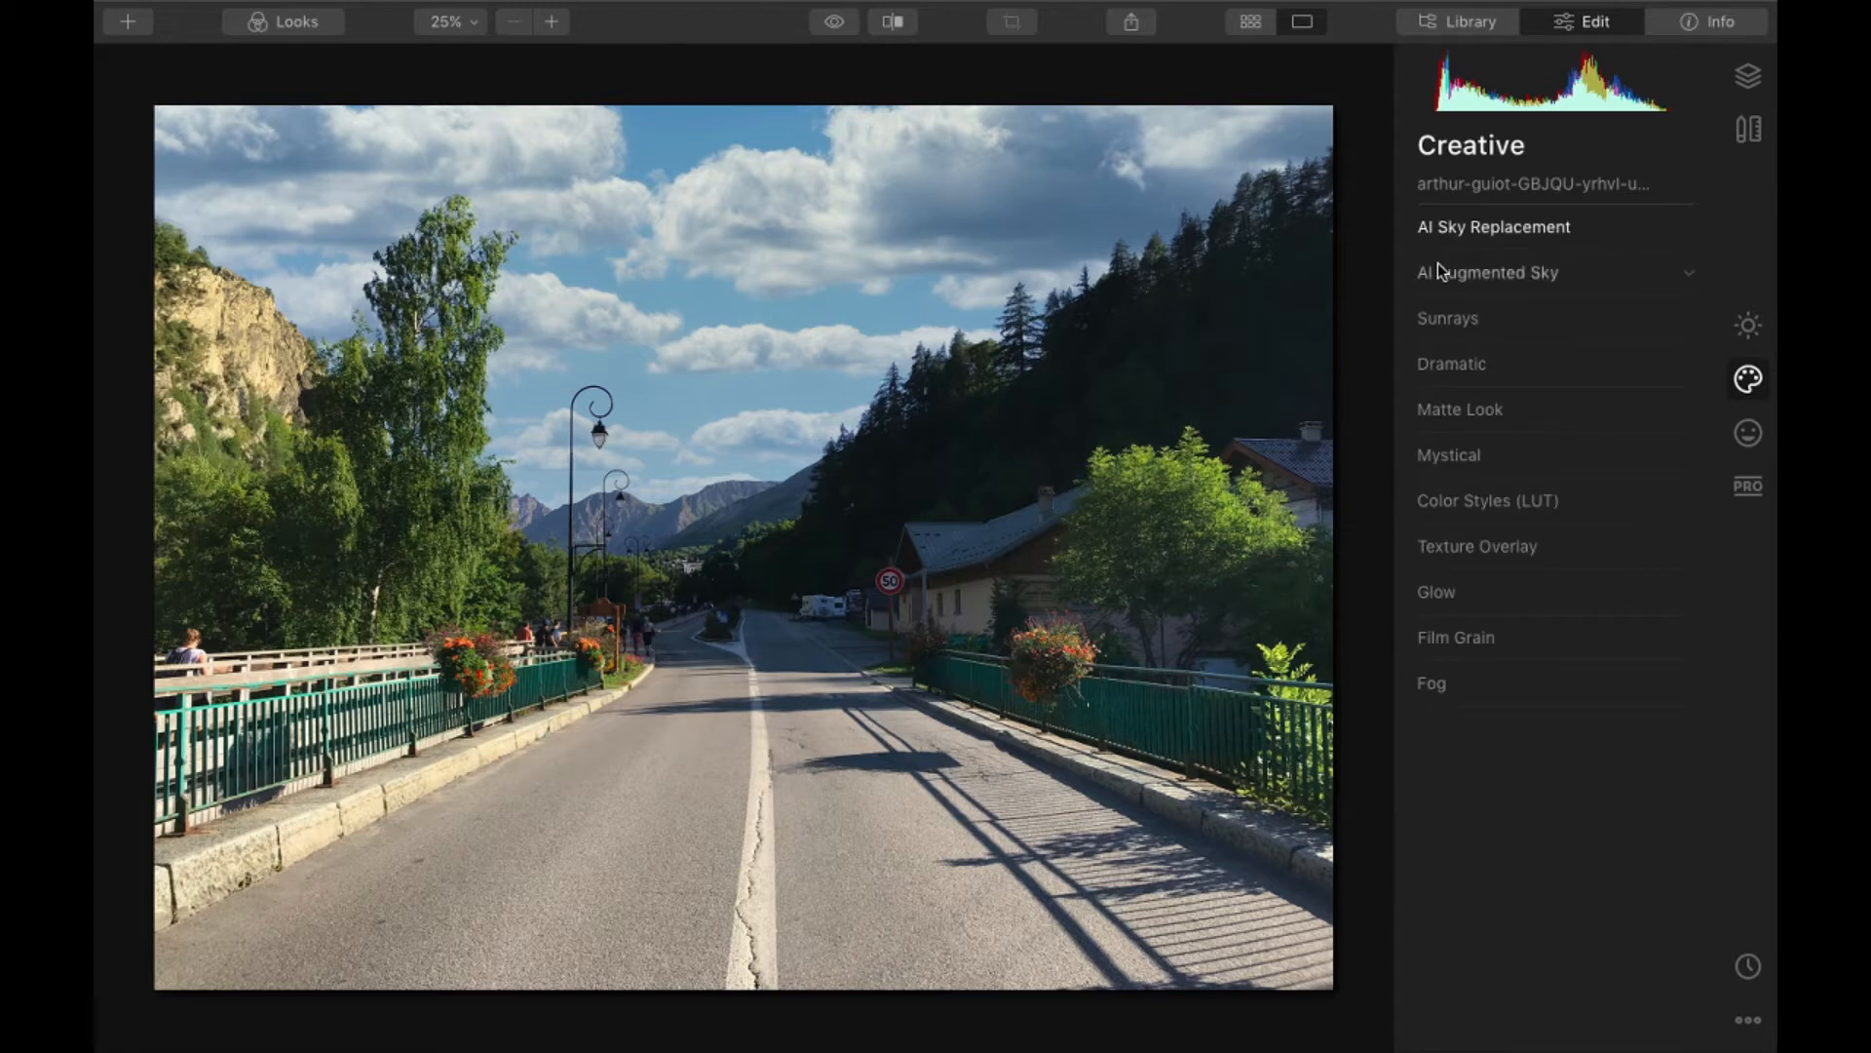
{"action": "left_click", "coordinate": [1489, 231]}
{"action": "left_click", "coordinate": [1554, 267]}
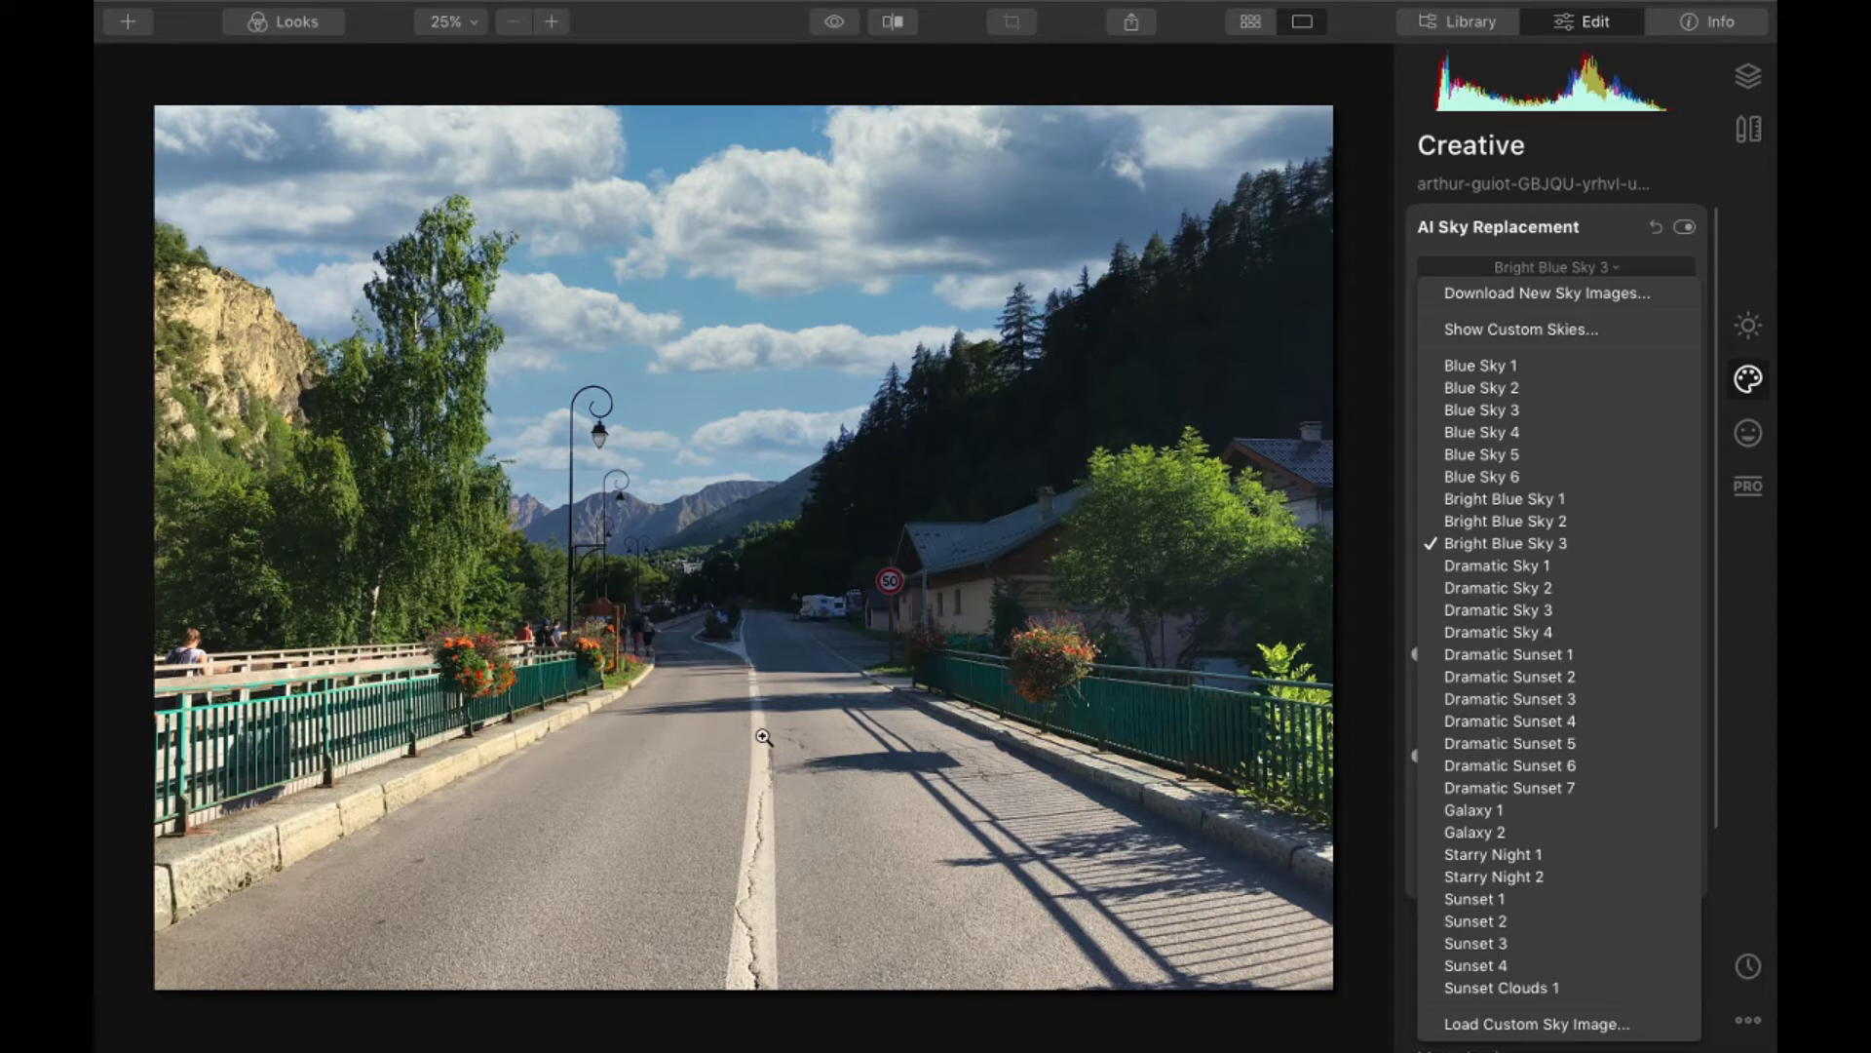
{"action": "left_click", "coordinate": [1475, 810]}
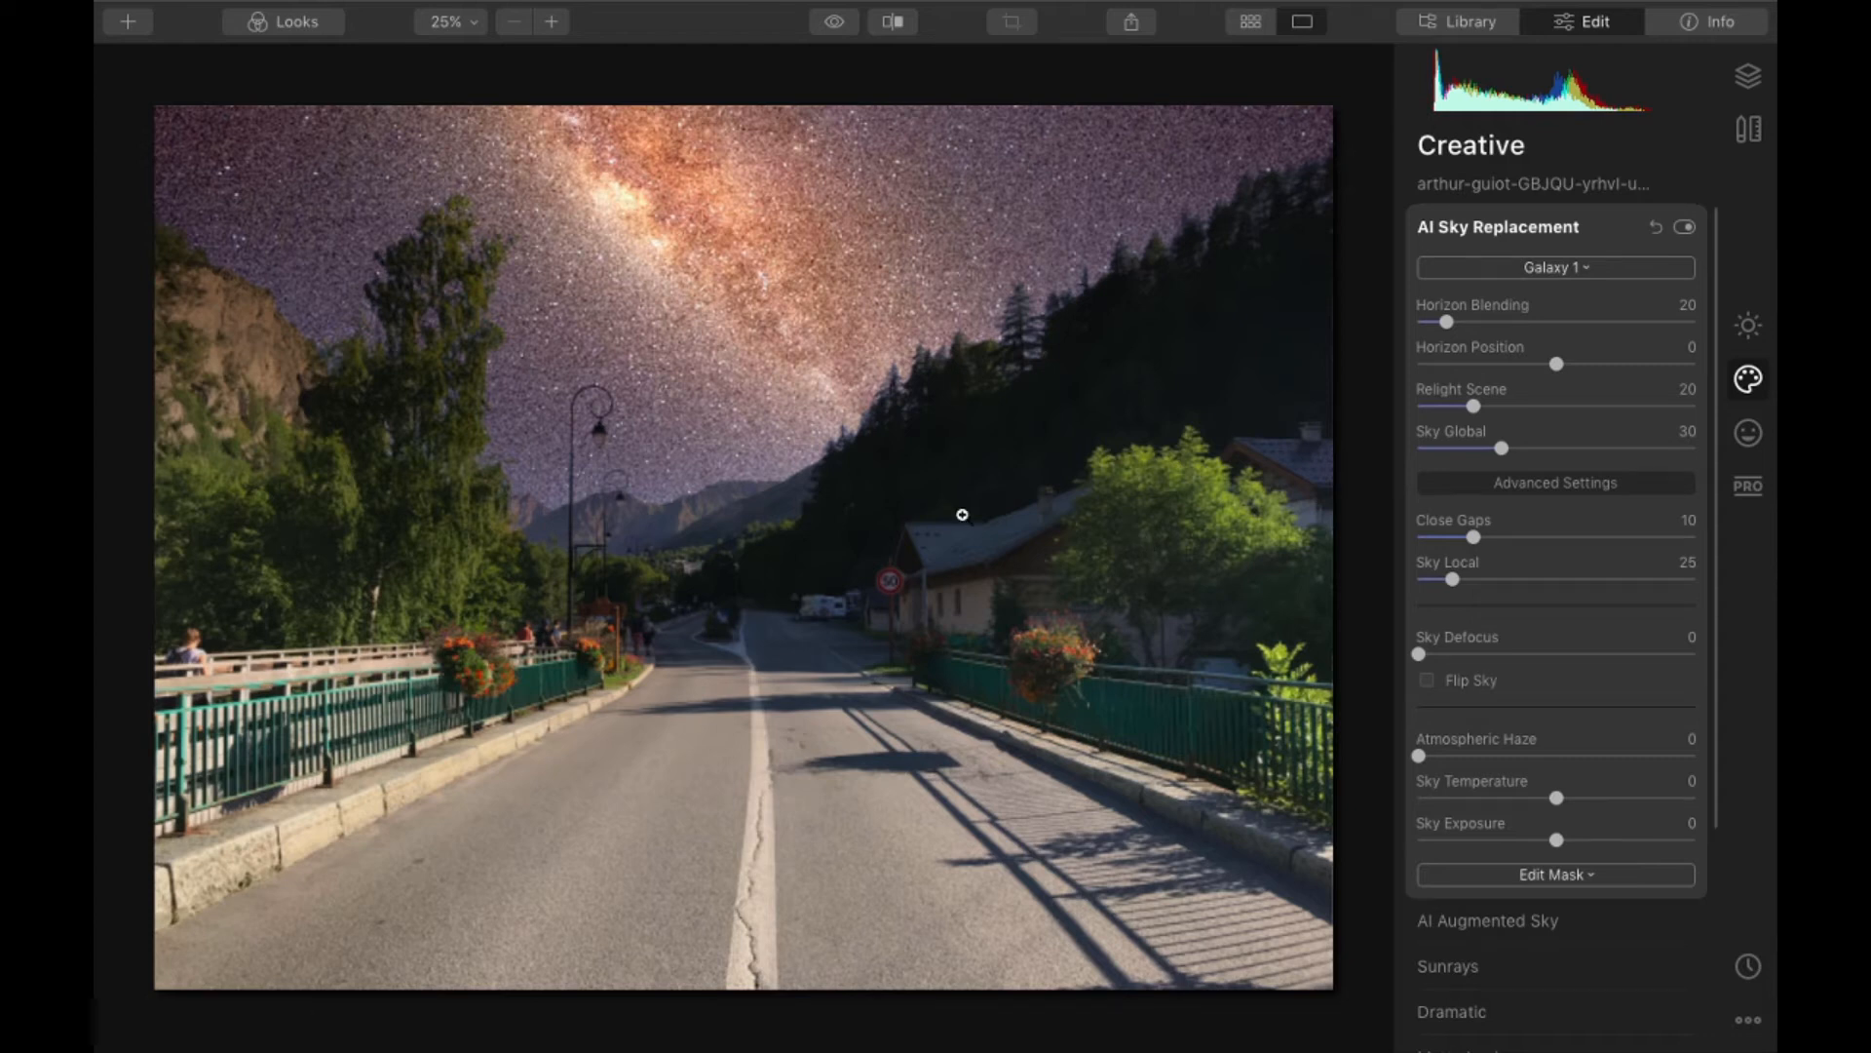
- Examine the tall tree and hillside pines against the Galaxy 1 sky up close, comparing them with the original photo
{"action": "scroll", "coordinate": [362, 271], "scroll_direction": "up", "scroll_amount": 10}
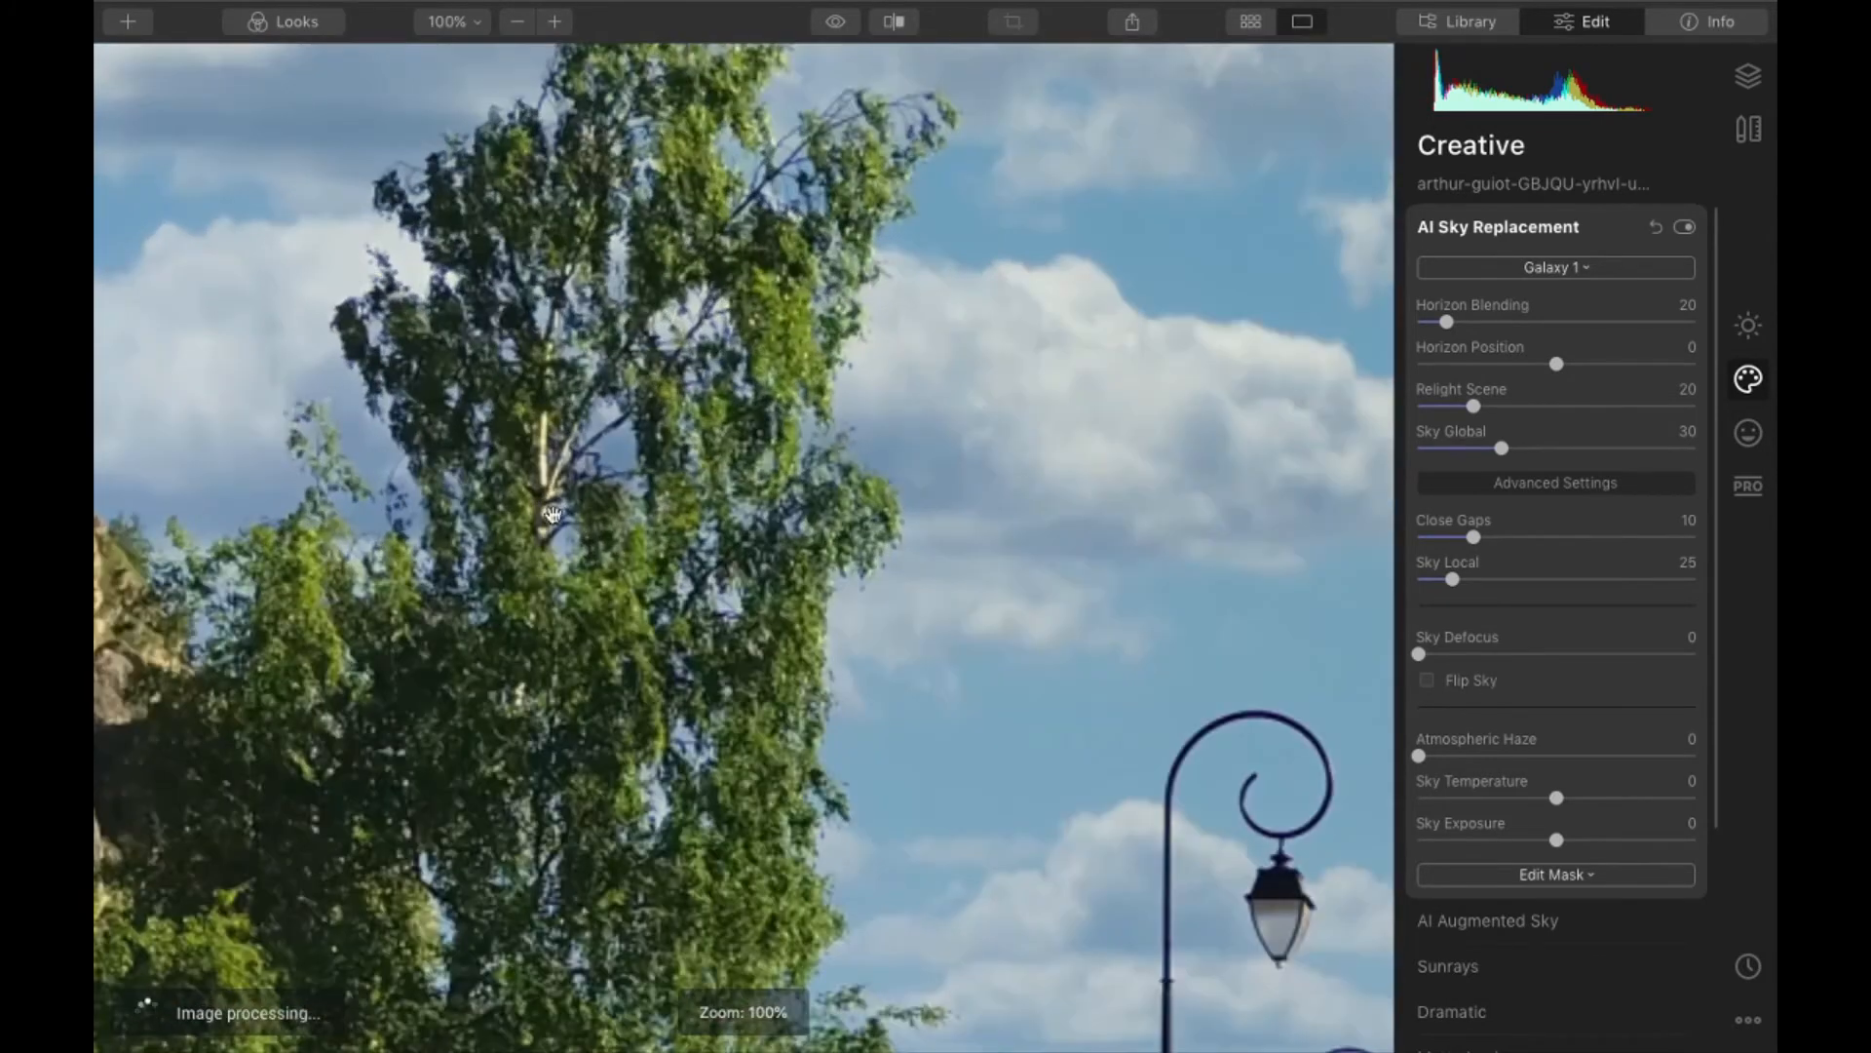
{"action": "scroll", "coordinate": [554, 515], "scroll_direction": "up", "scroll_amount": 4}
{"action": "key", "text": "super+minus"}
{"action": "left_click_drag", "start_coordinate": [1023, 721], "coordinate": [790, 425]}
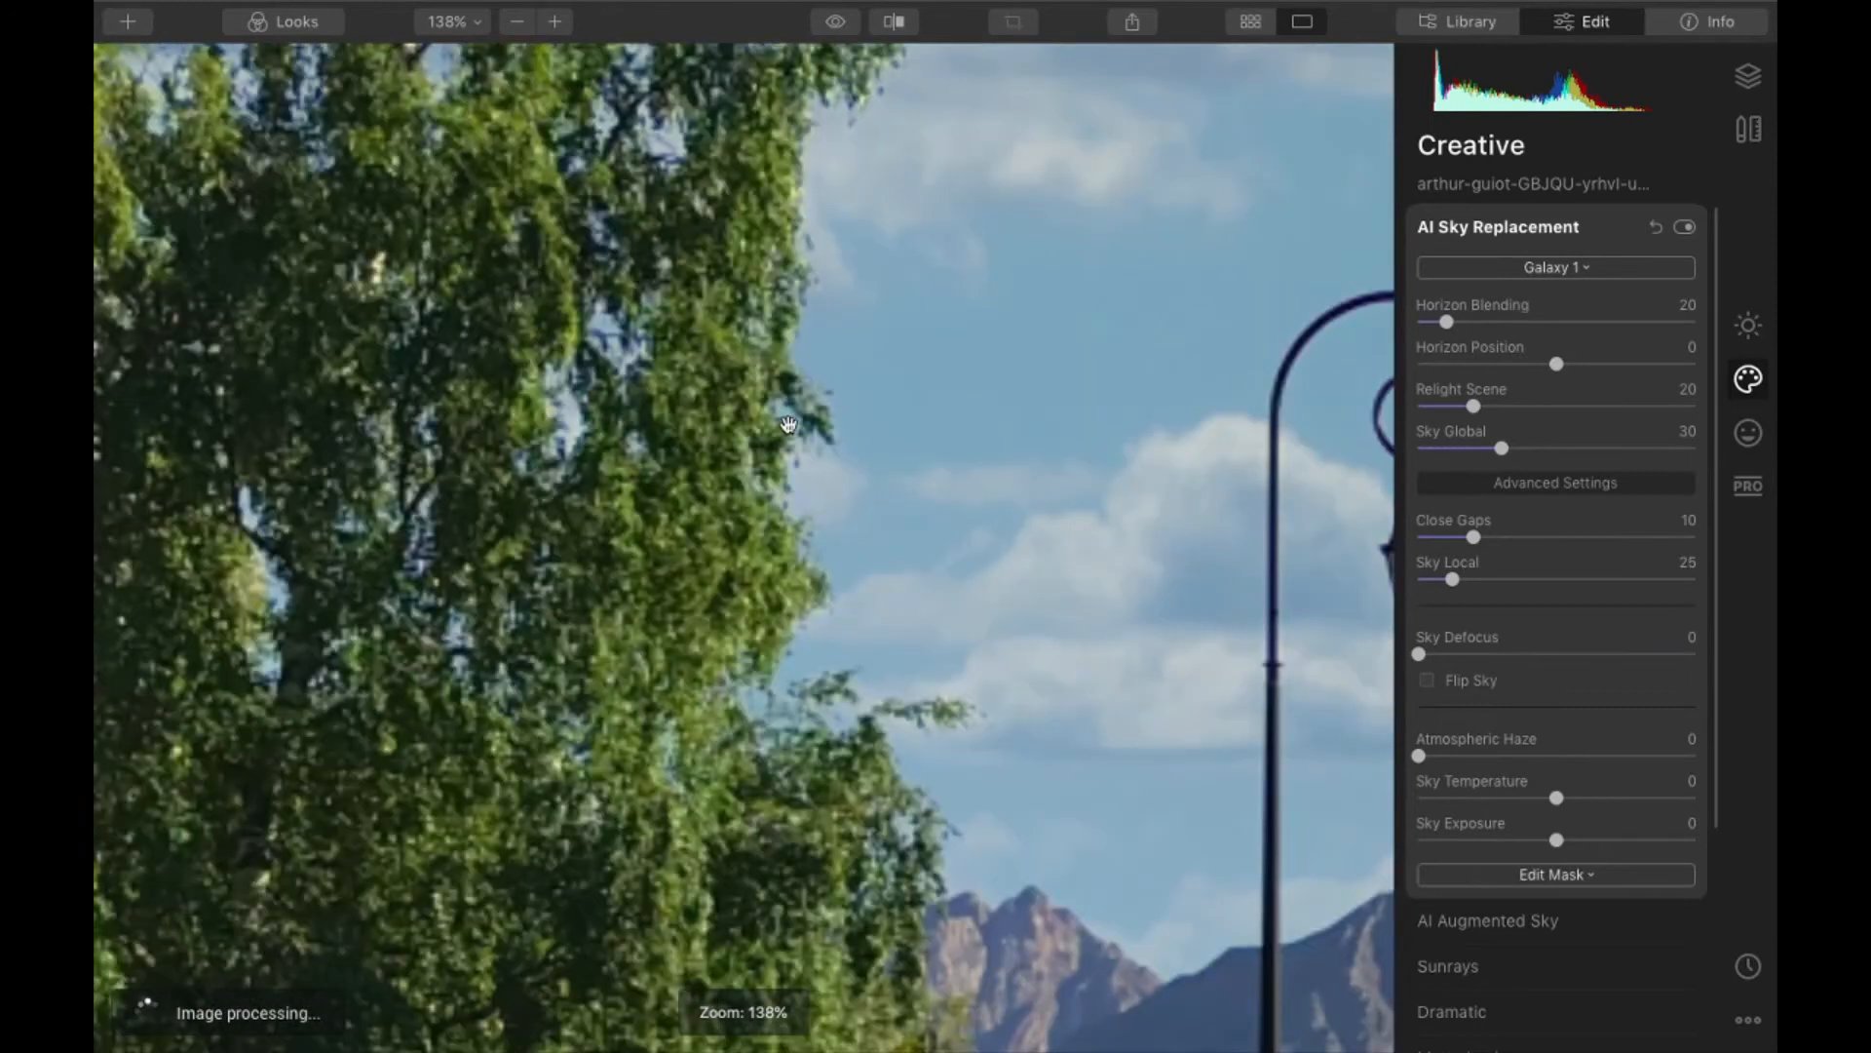
{"action": "left_click_drag", "start_coordinate": [1121, 409], "coordinate": [311, 683]}
{"action": "scroll", "coordinate": [793, 559], "scroll_direction": "up", "scroll_amount": 4}
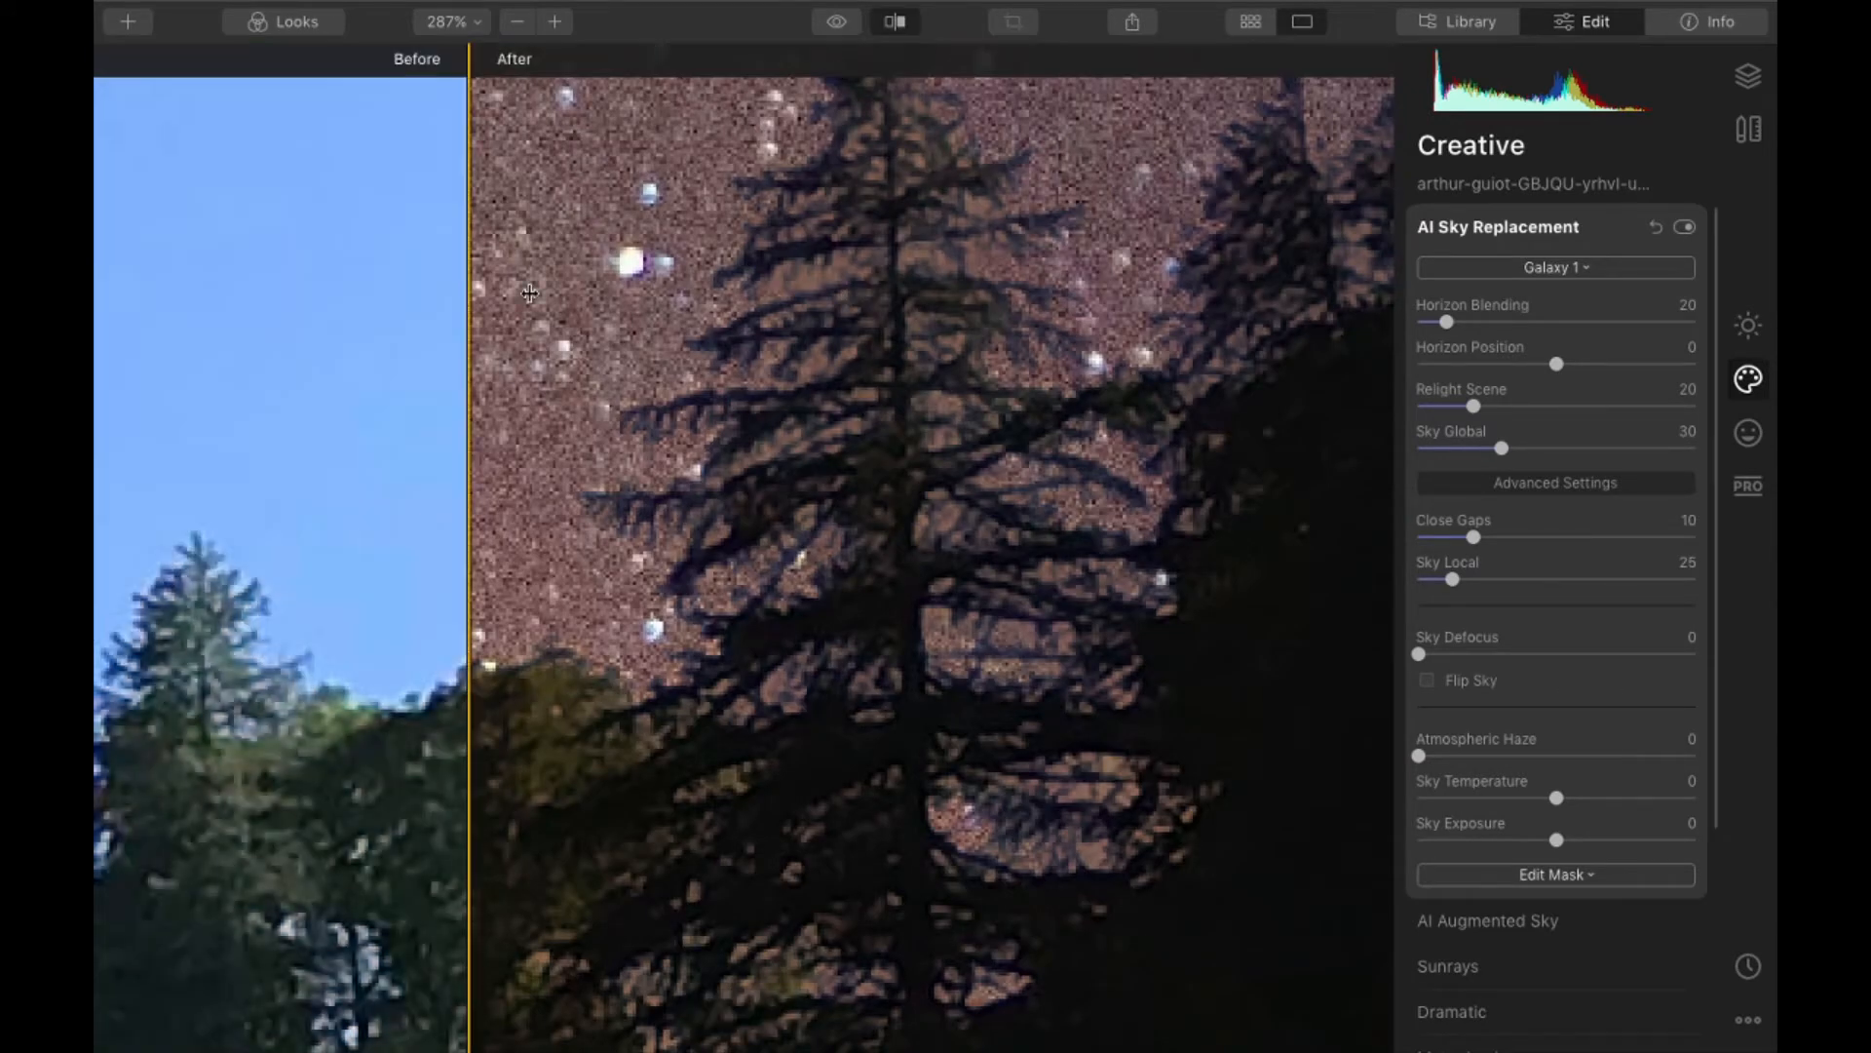
{"action": "left_click_drag", "start_coordinate": [469, 293], "coordinate": [475, 291]}
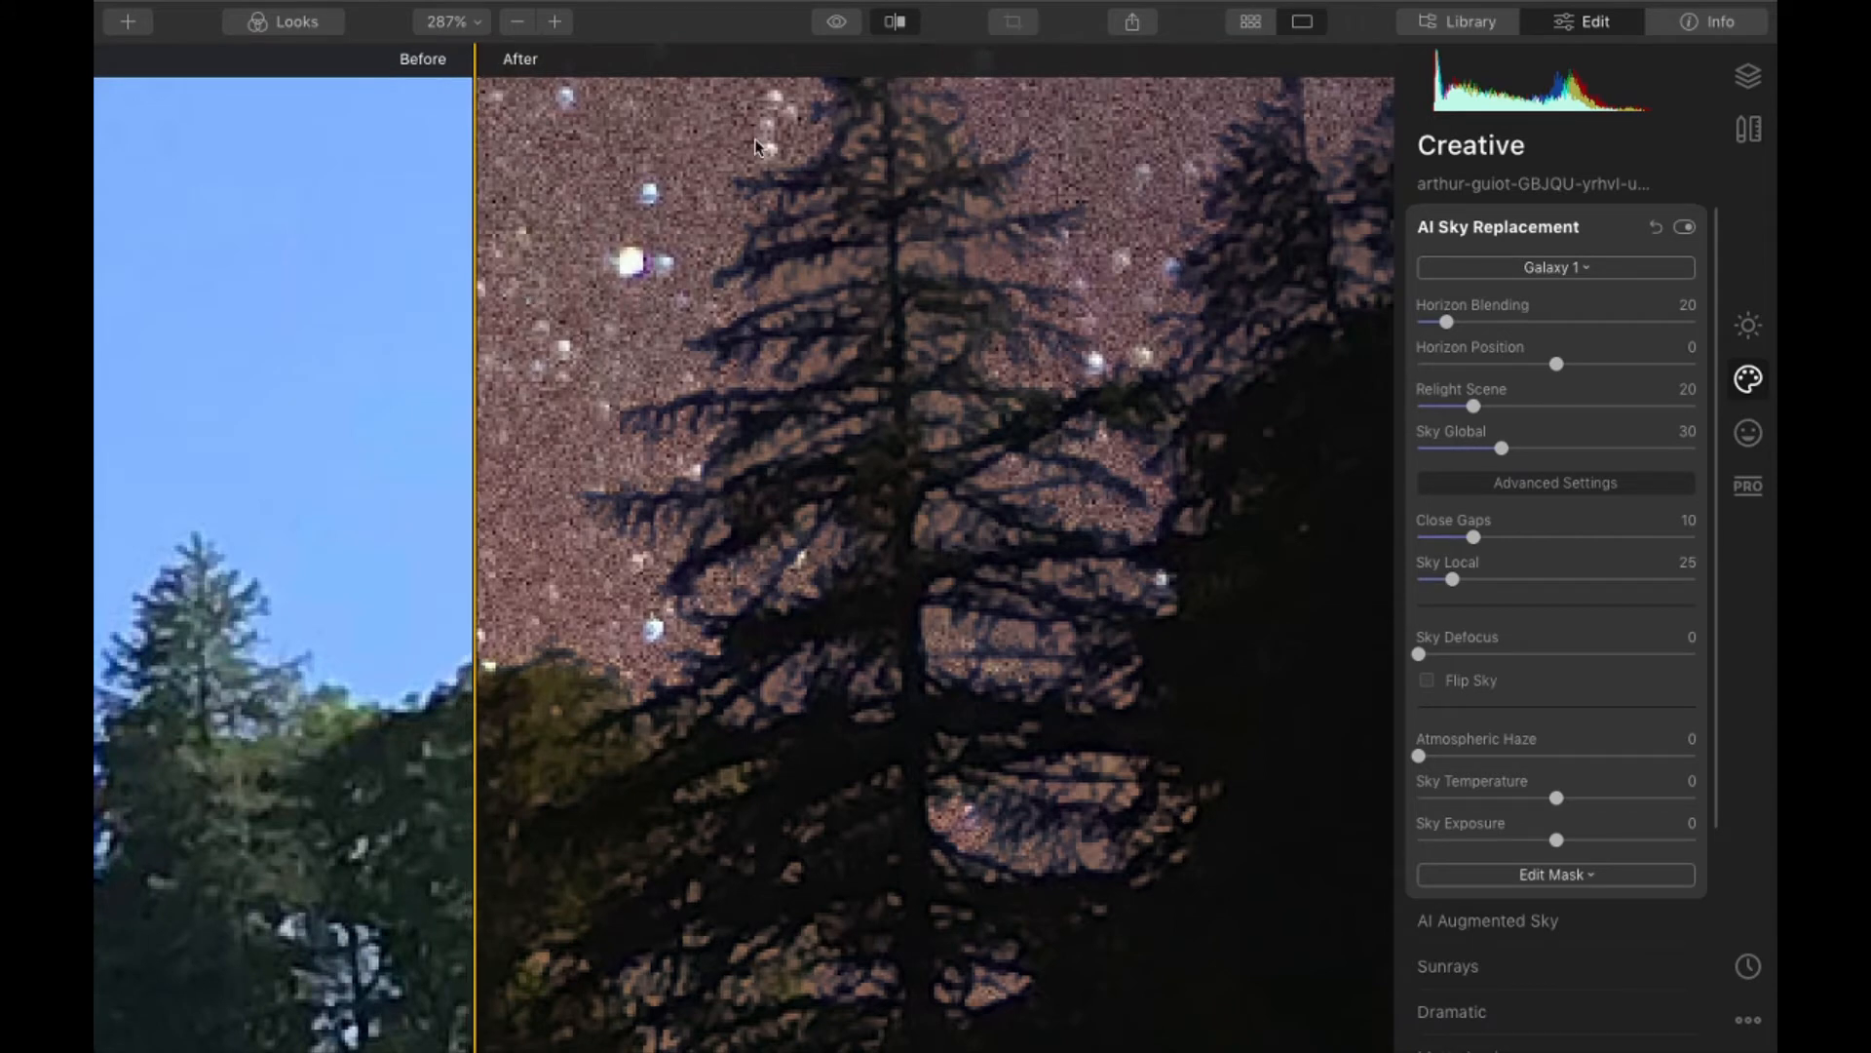
{"action": "left_click", "coordinate": [897, 23]}
- Try Denoise on the photo with Luminosity Denoise at 68 and Color Denoise at 11, and switch the filter off
{"action": "left_click", "coordinate": [1748, 324]}
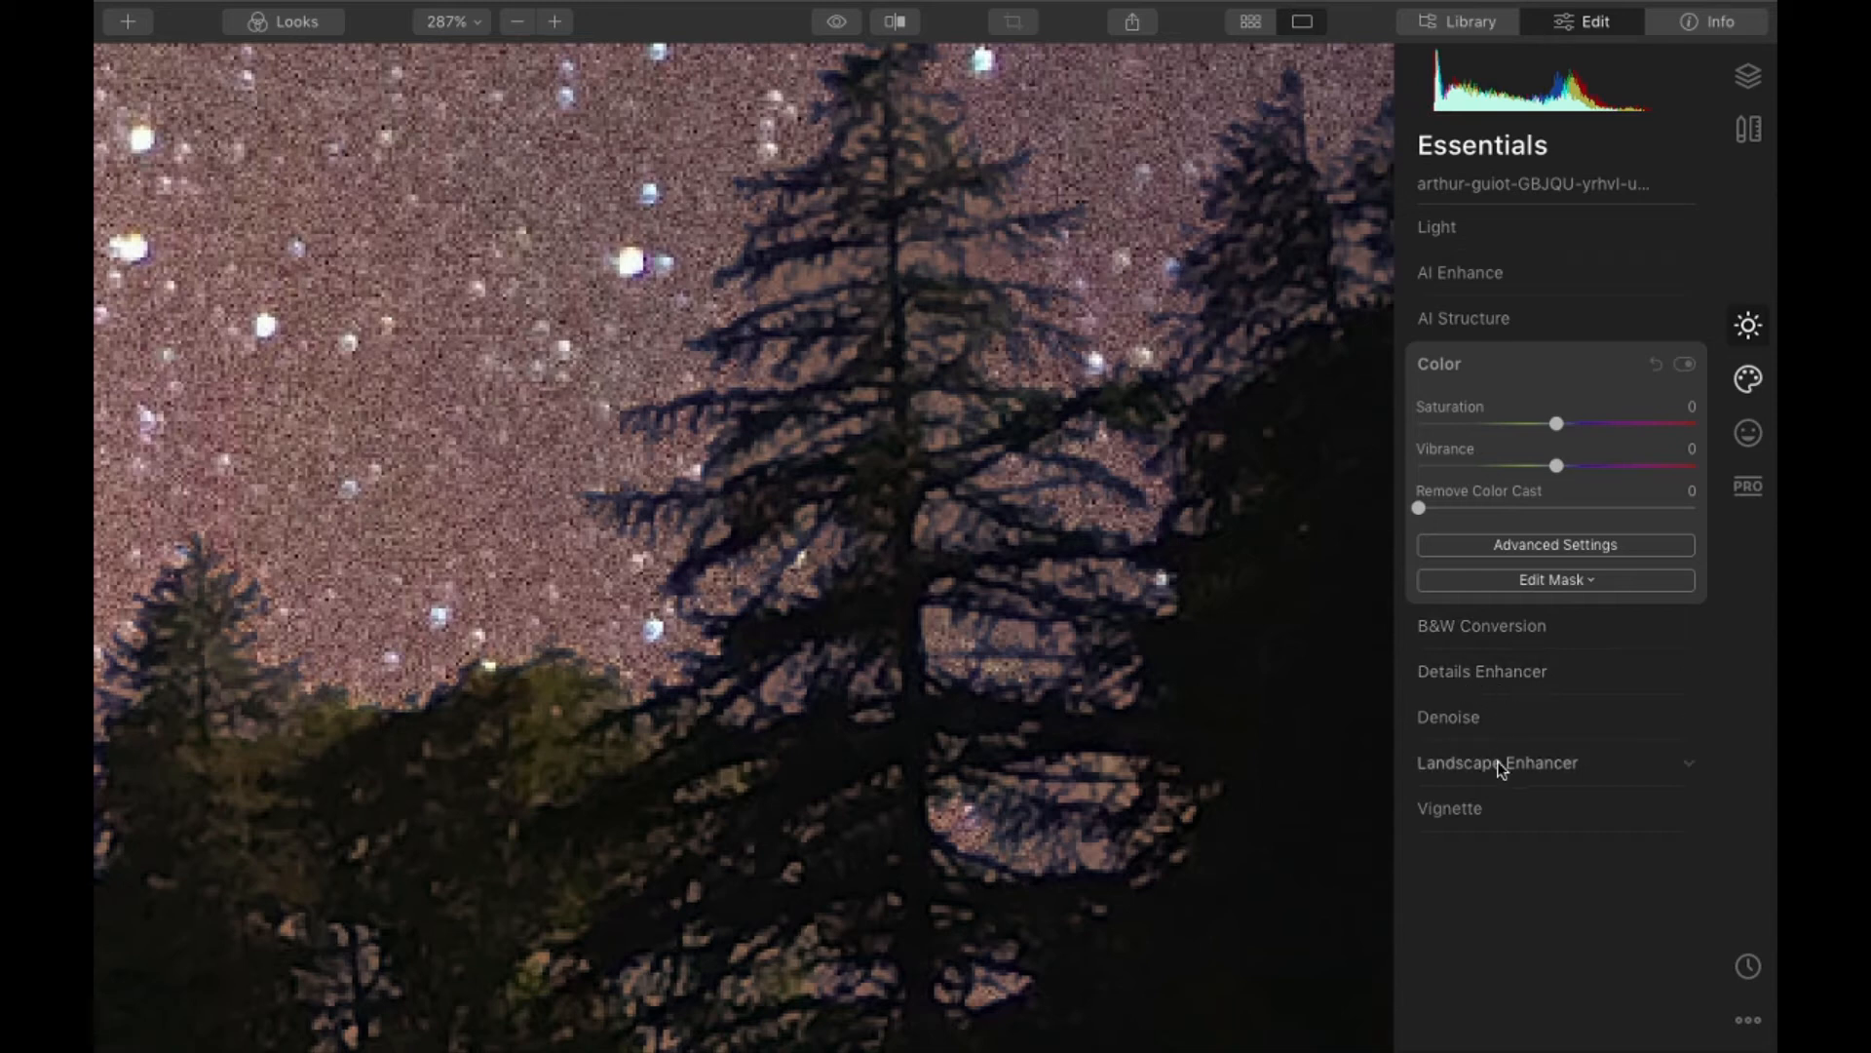
{"action": "left_click", "coordinate": [1501, 717]}
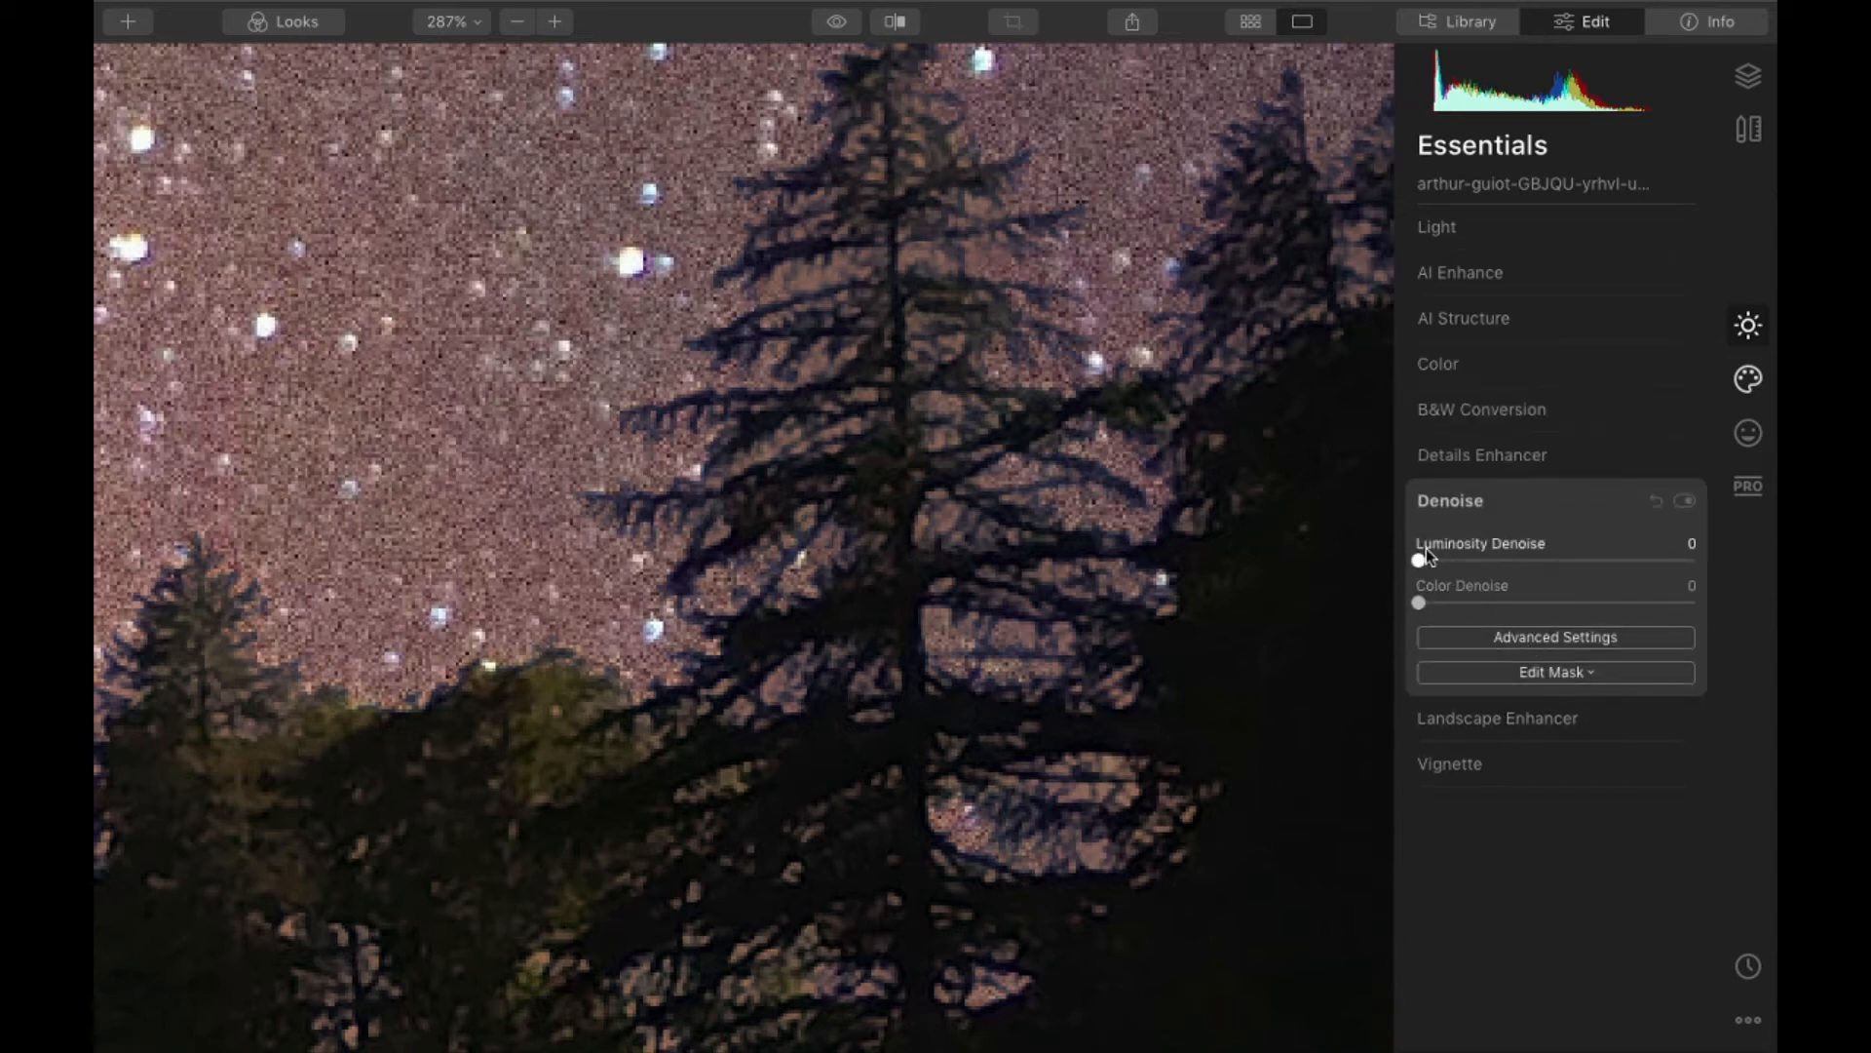
{"action": "left_click", "coordinate": [1610, 562]}
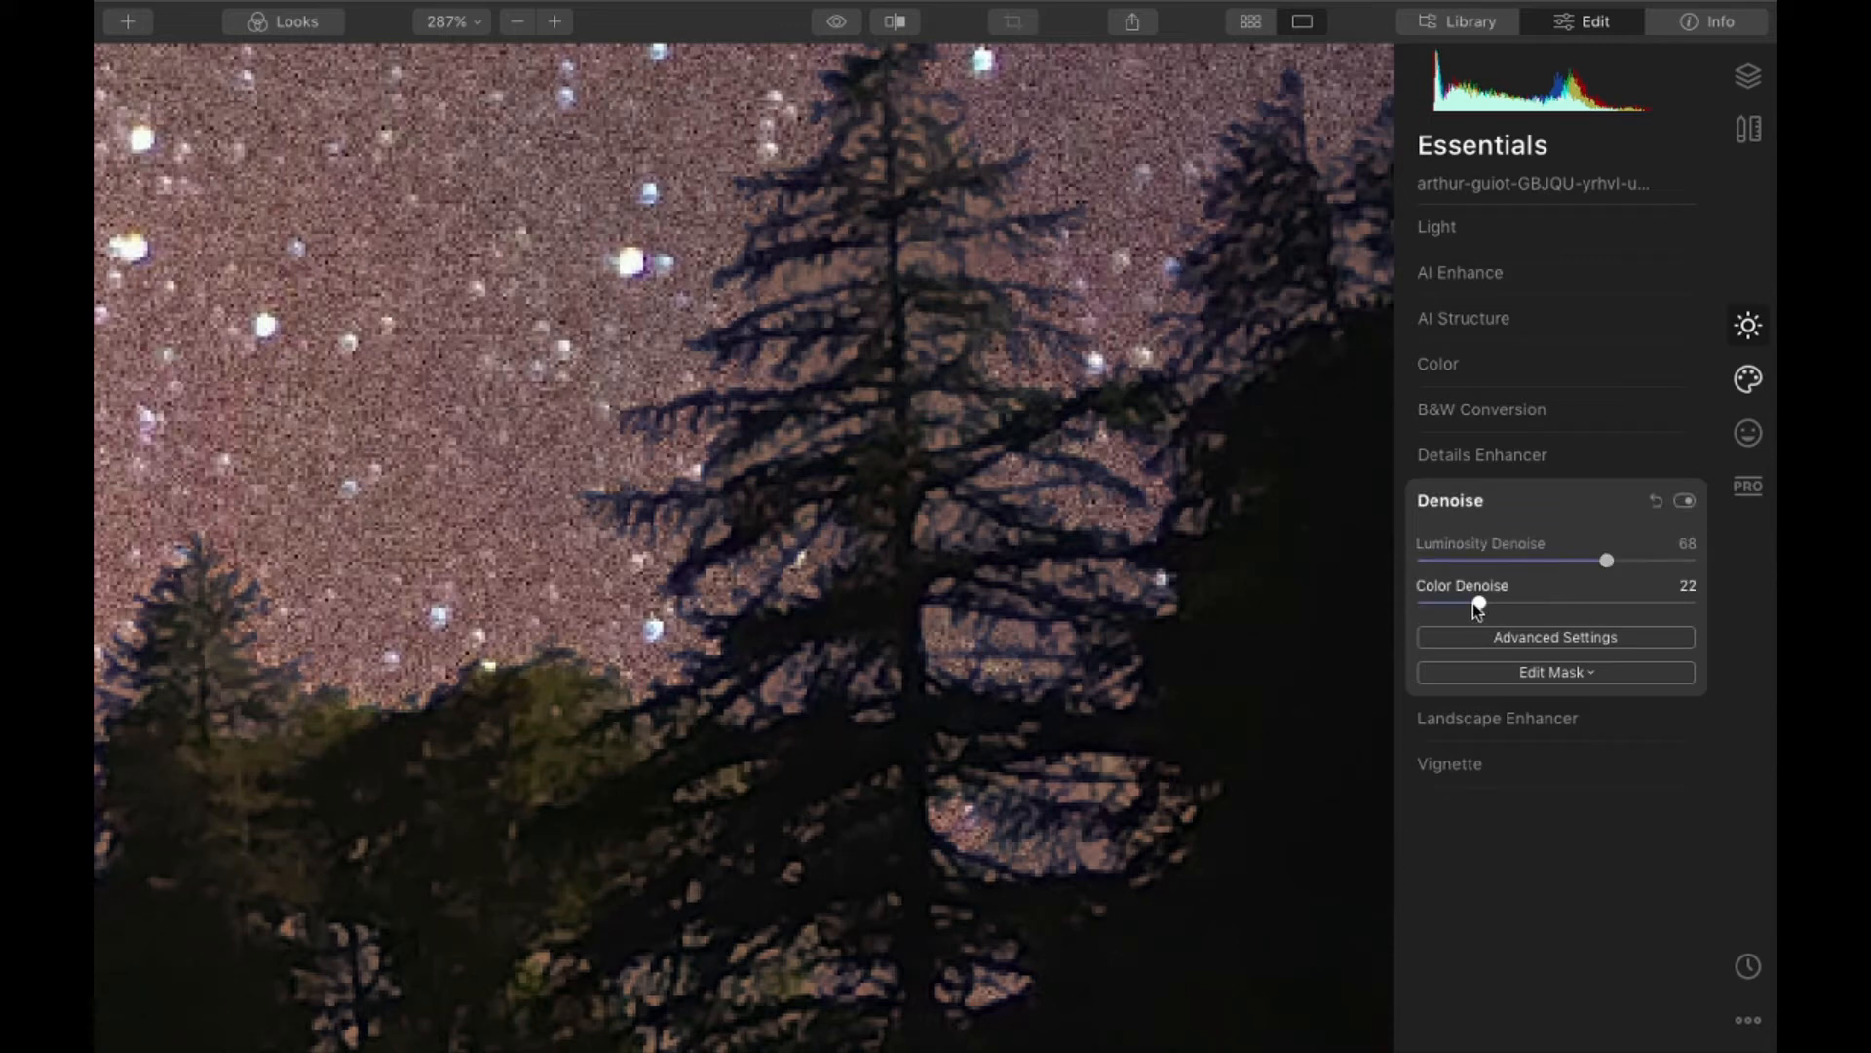
{"action": "left_click_drag", "start_coordinate": [1471, 604], "coordinate": [1443, 605]}
{"action": "left_click", "coordinate": [1685, 502]}
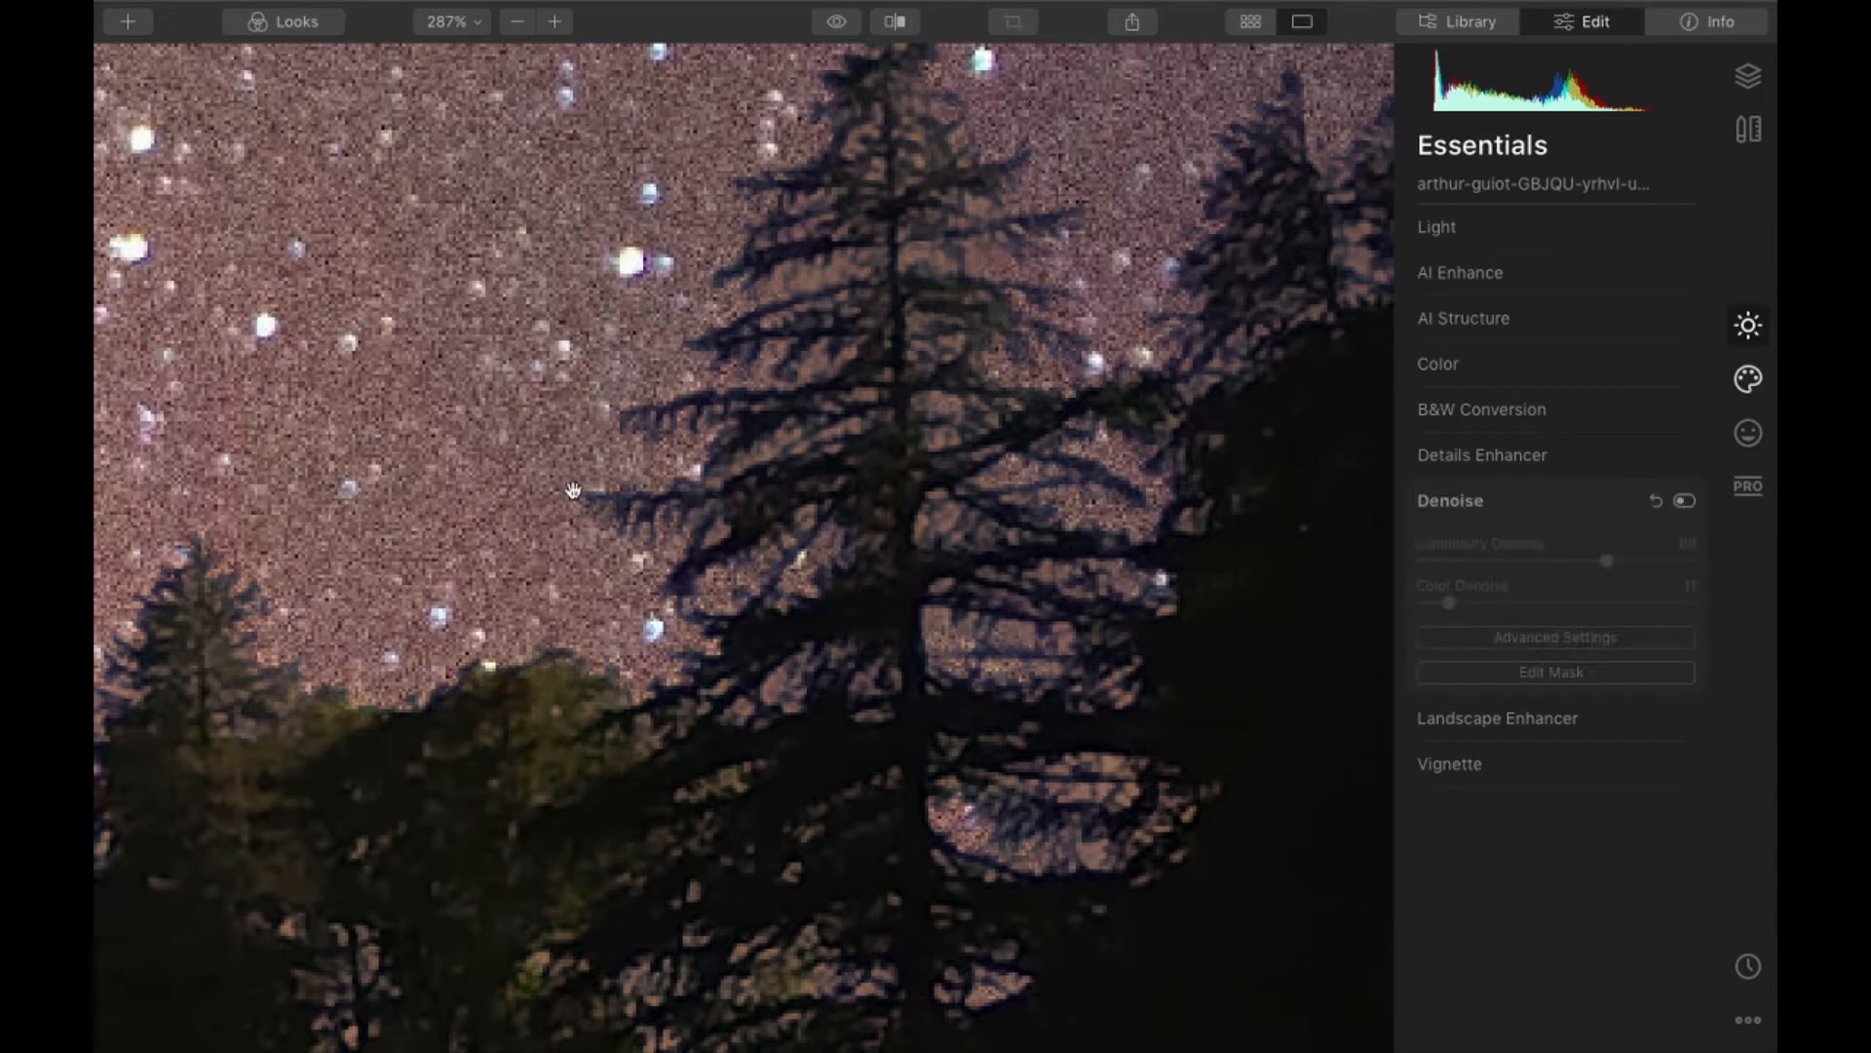
- Try the Galaxy 2 sky on the whole road photo, and switch it to Starry Night 1
{"action": "scroll", "coordinate": [573, 490], "scroll_direction": "down", "scroll_amount": 10}
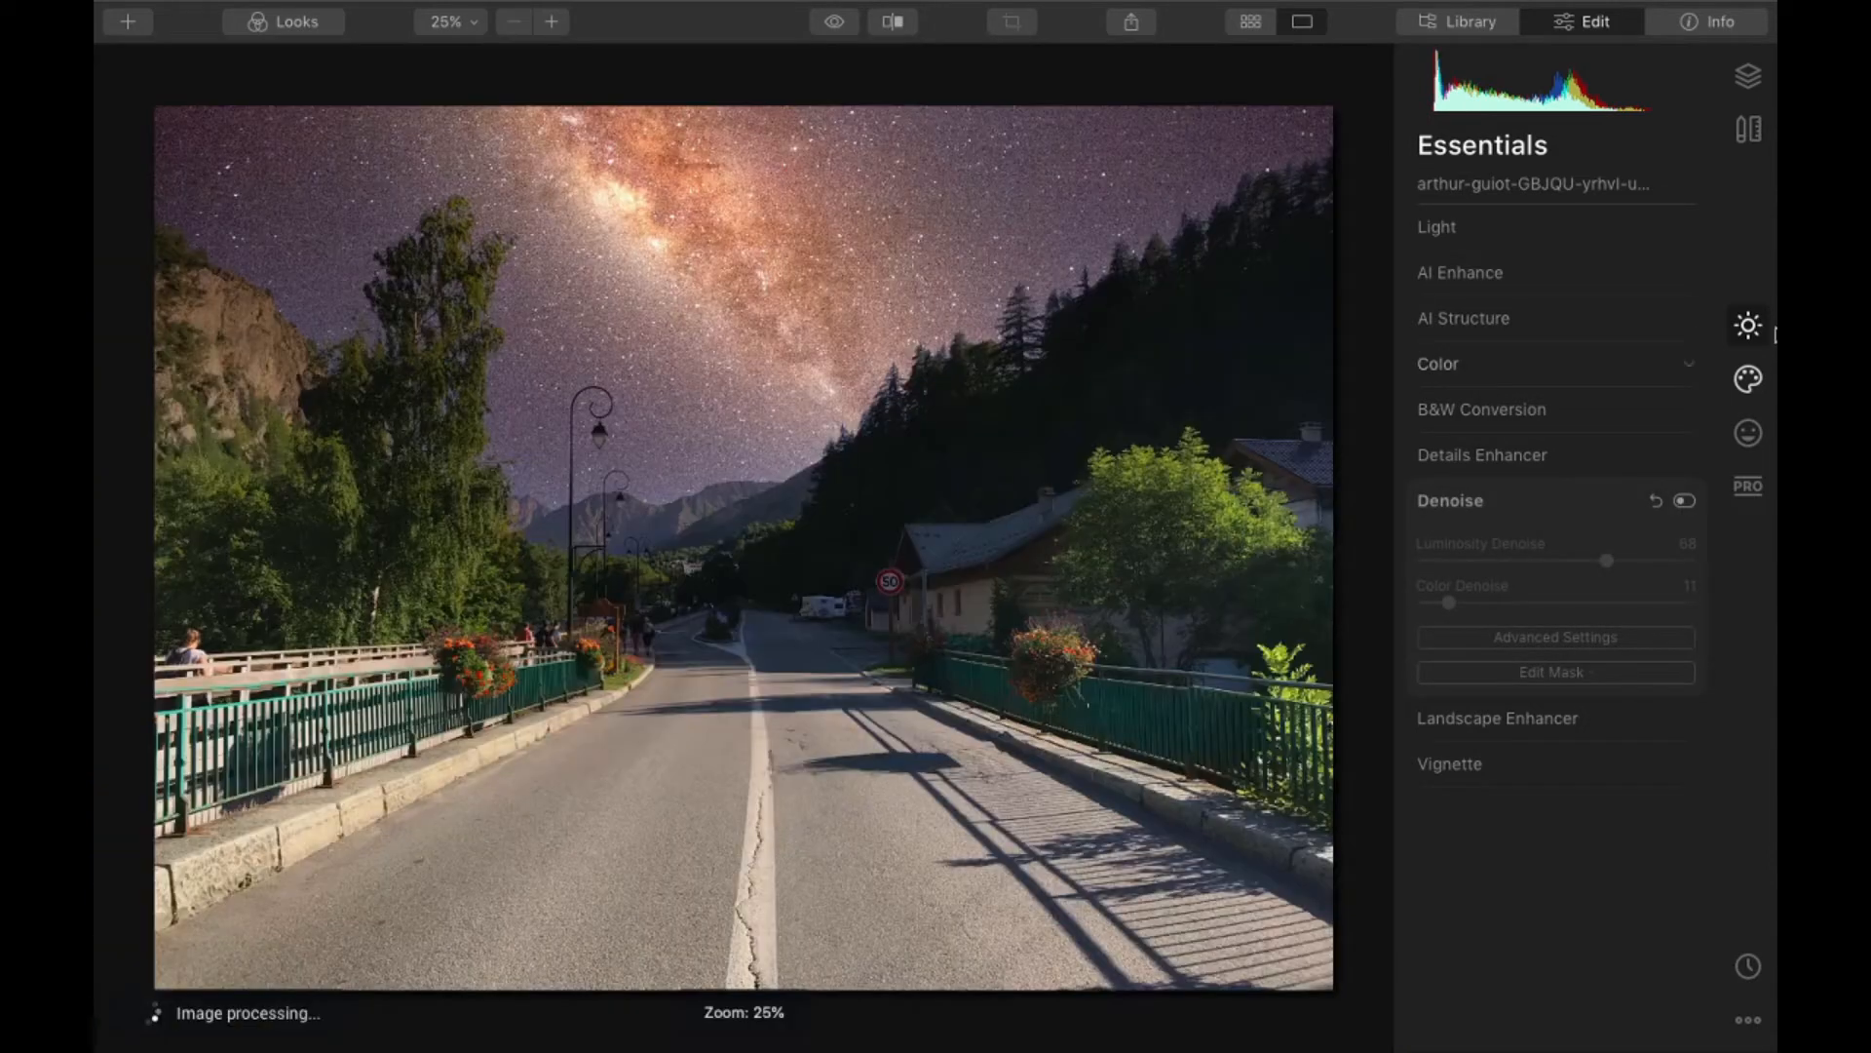
{"action": "left_click", "coordinate": [1741, 386]}
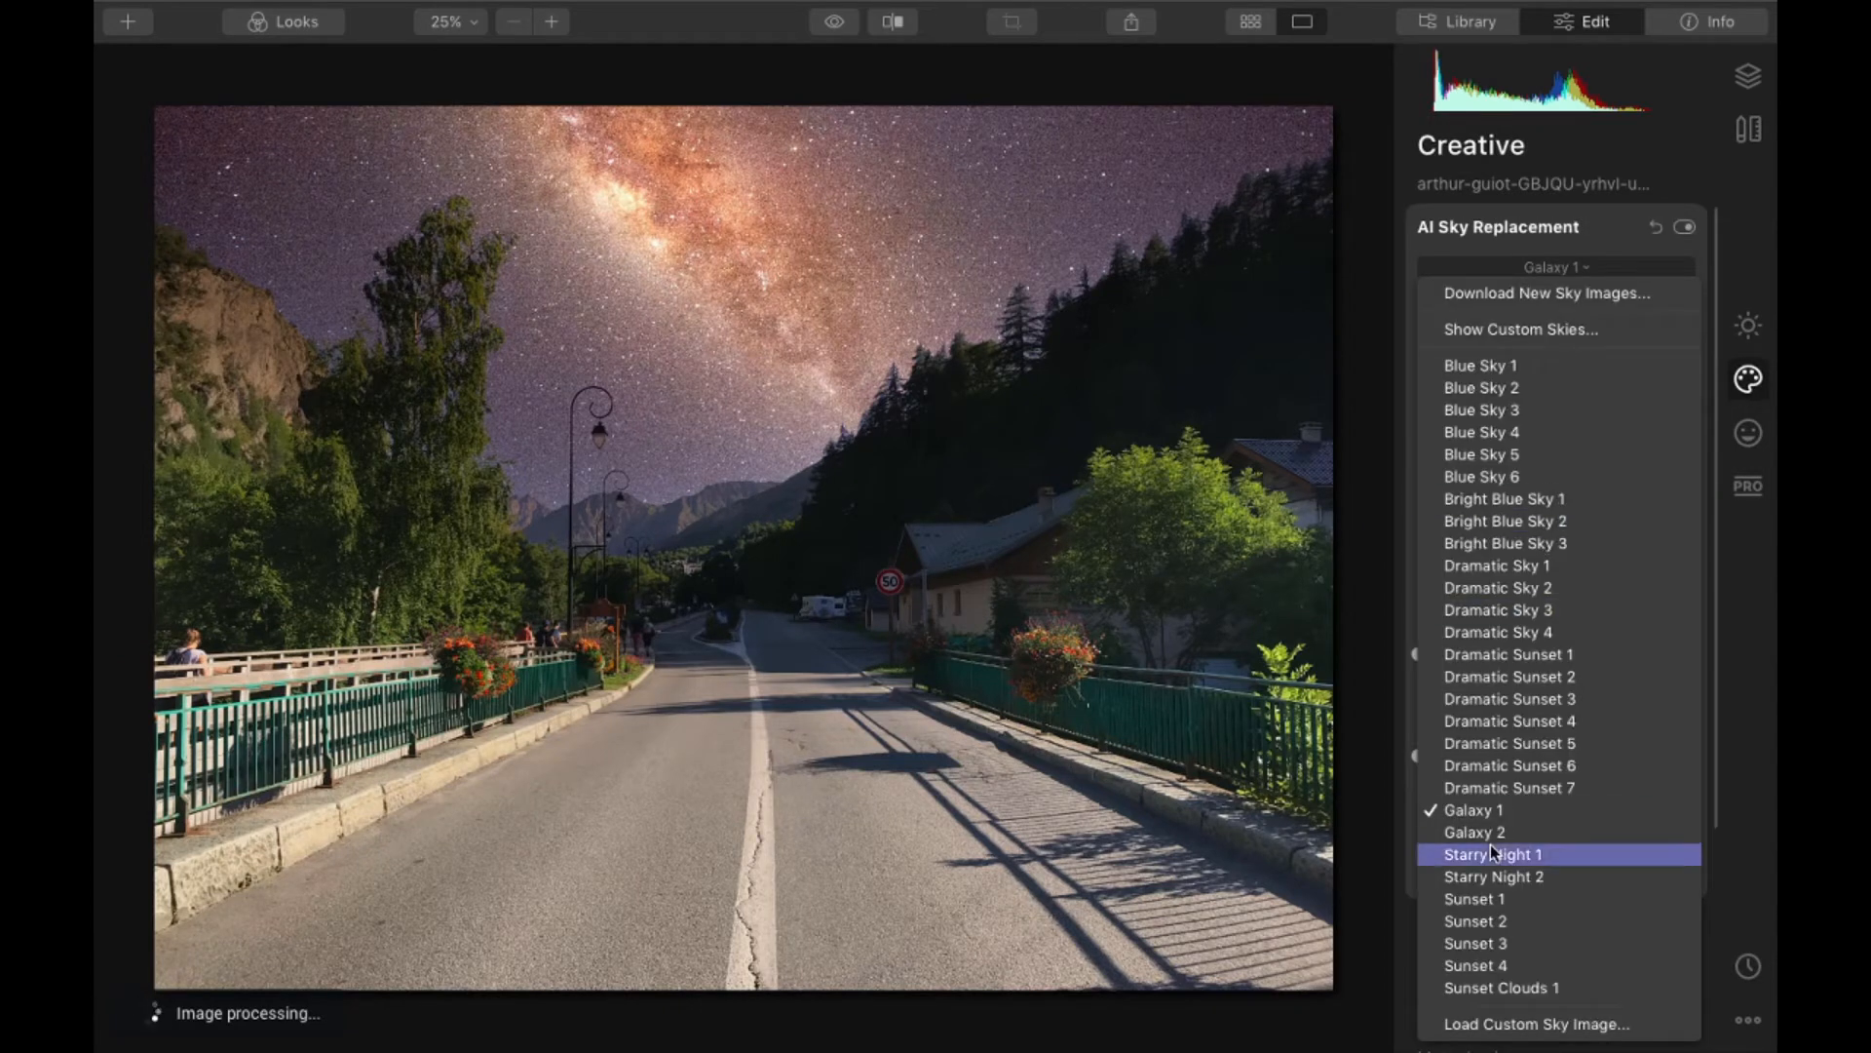
{"action": "left_click", "coordinate": [1492, 834]}
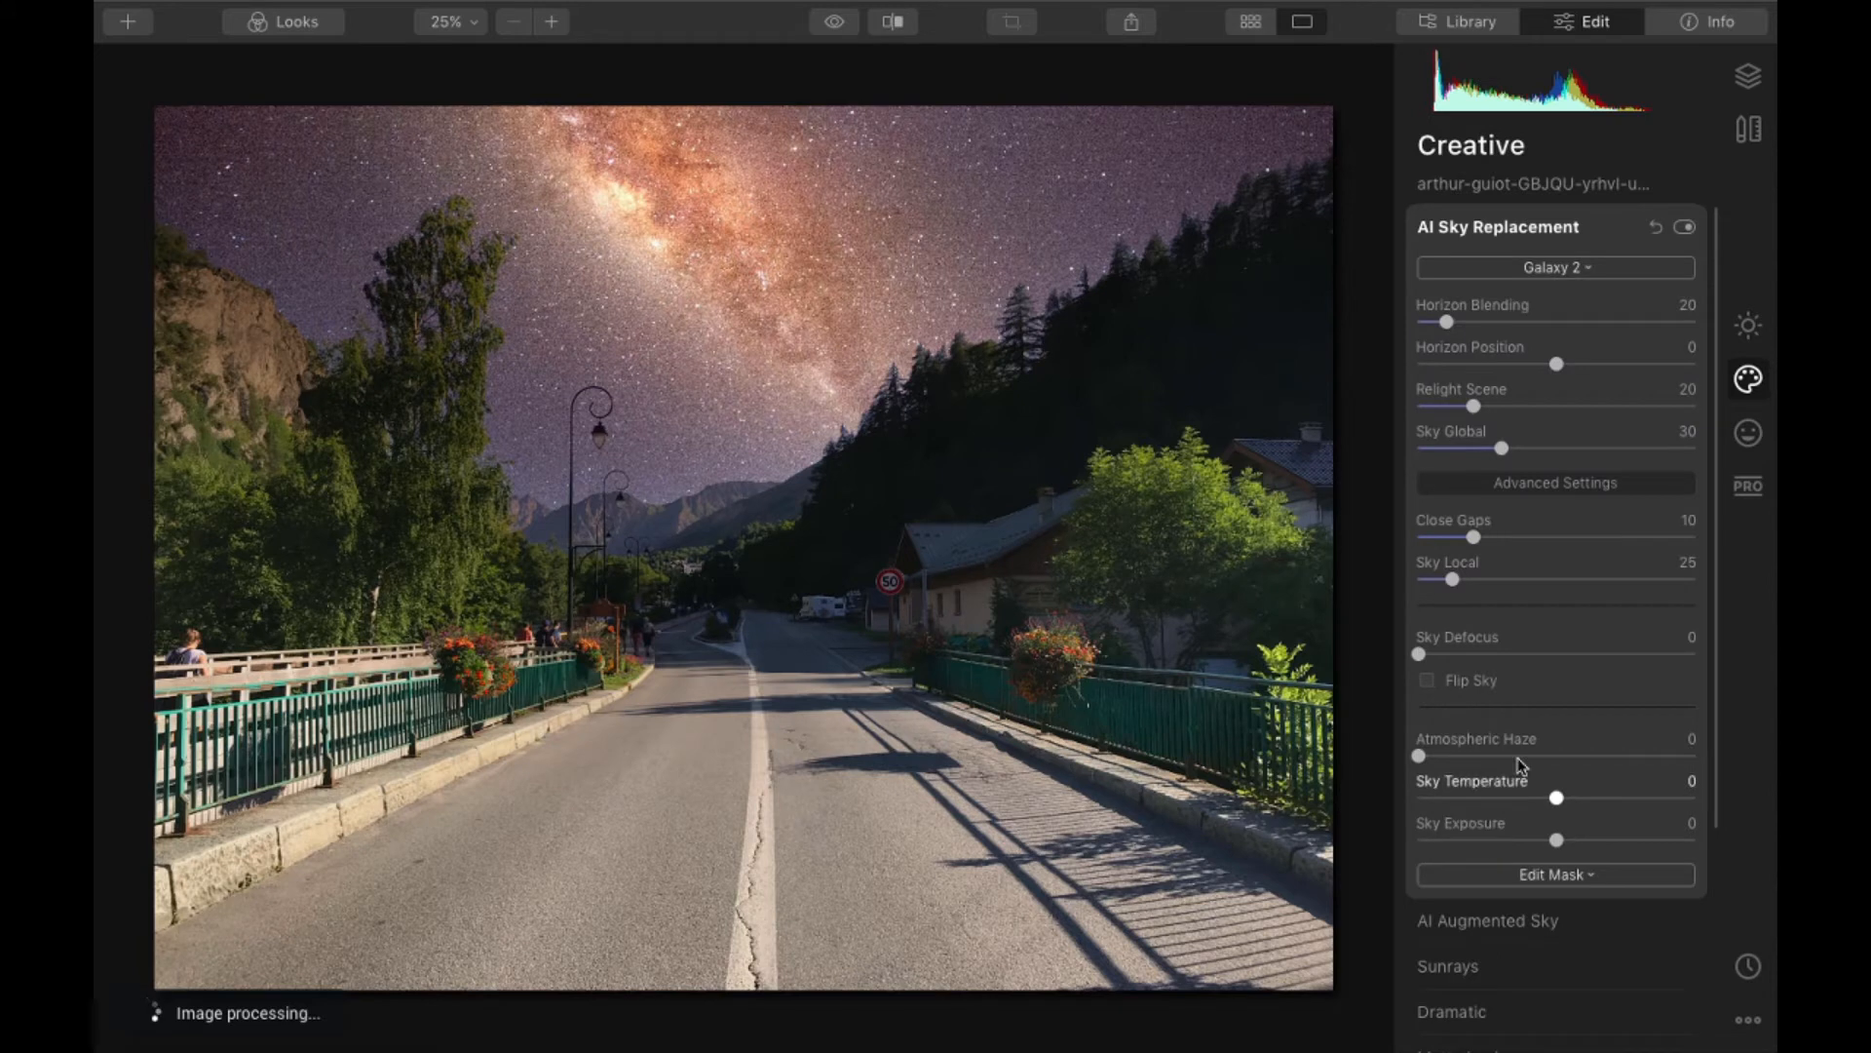
{"action": "left_click", "coordinate": [1577, 269]}
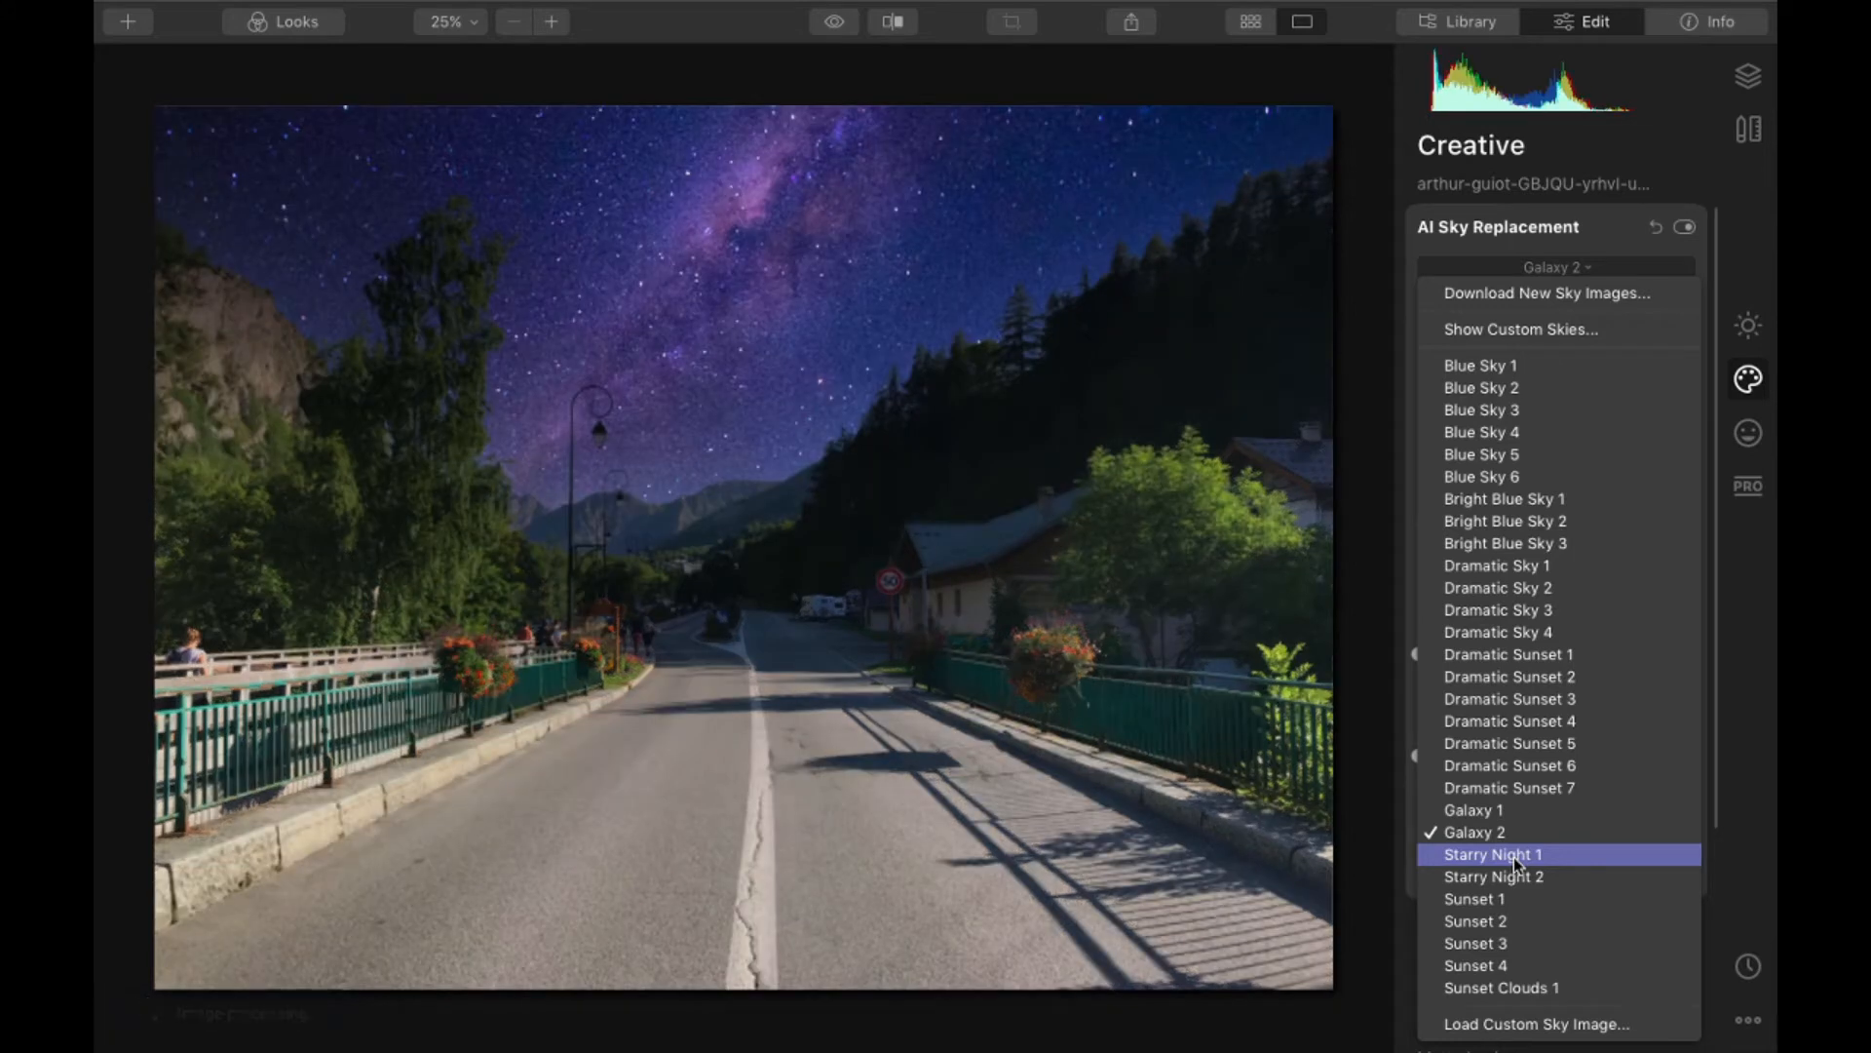
{"action": "left_click", "coordinate": [1513, 855]}
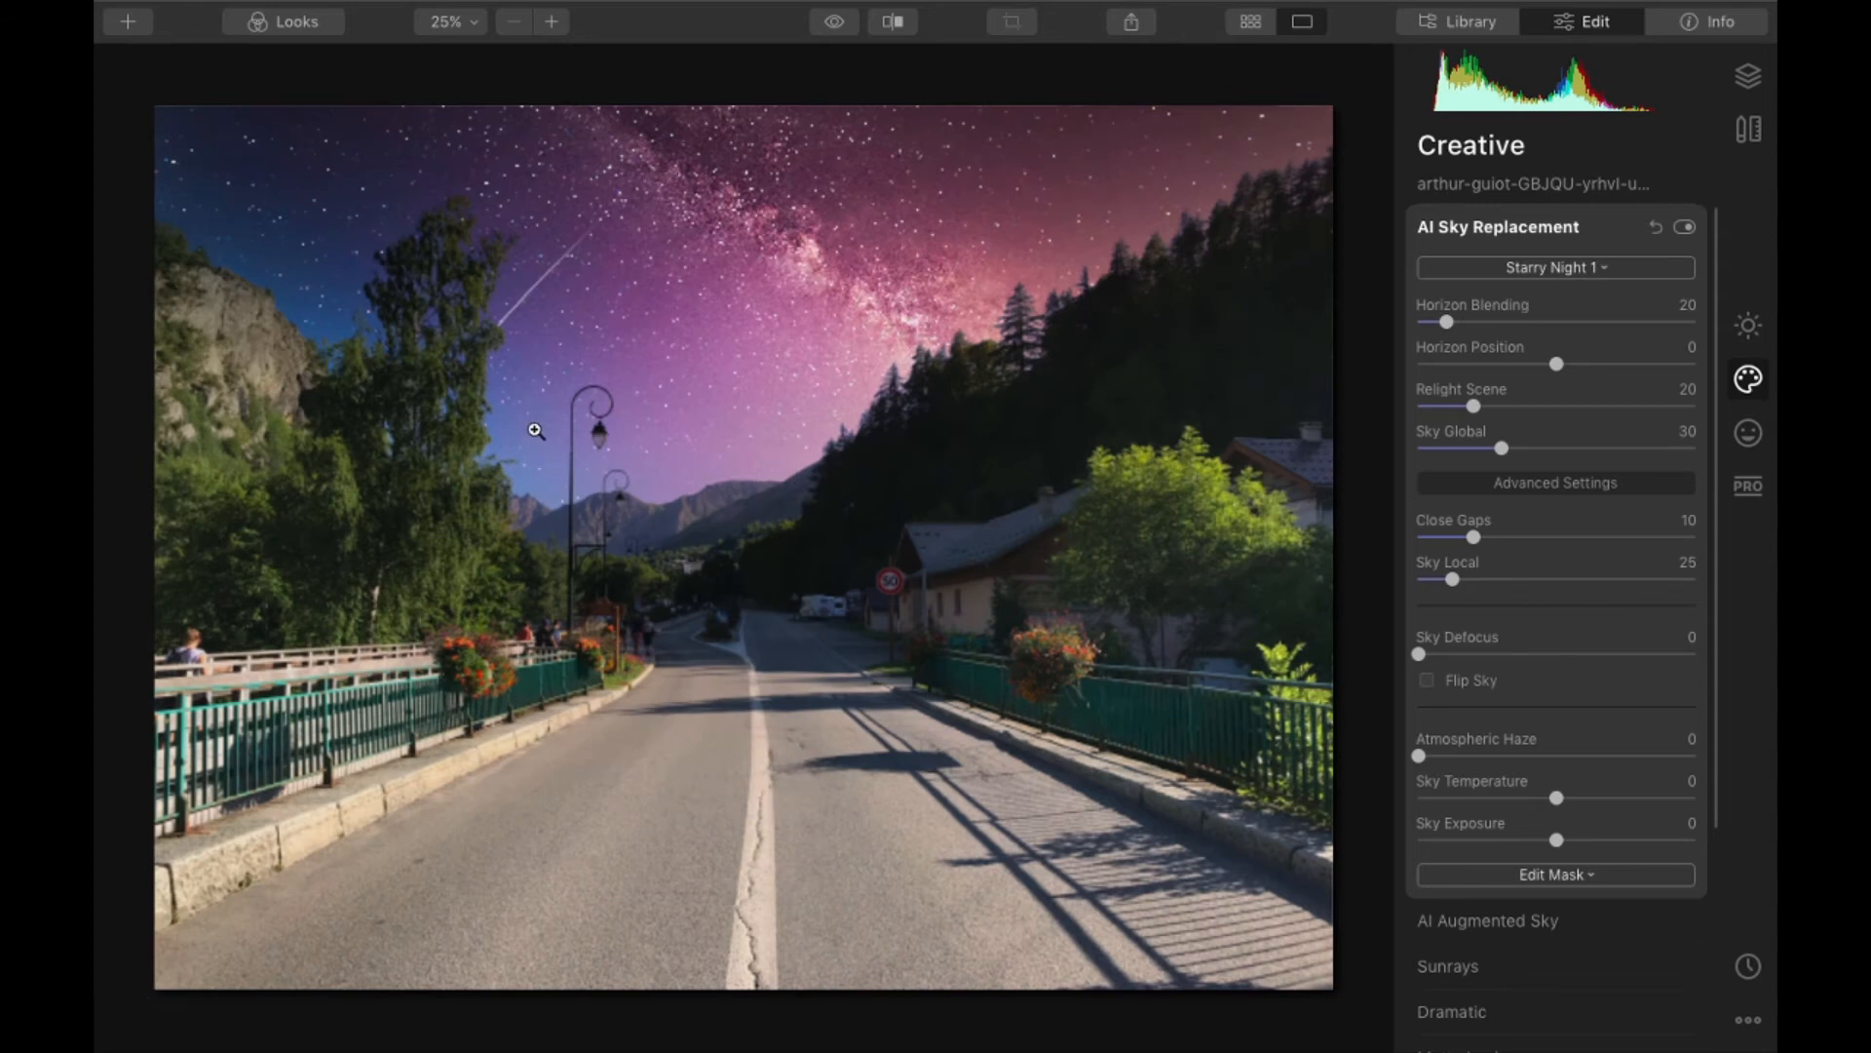
- Compare the hillside pines before and after the Starry Night 1 replacement, inspecting the fine branches up close and the wider tree line
{"action": "scroll", "coordinate": [1054, 301], "scroll_direction": "up", "scroll_amount": 8}
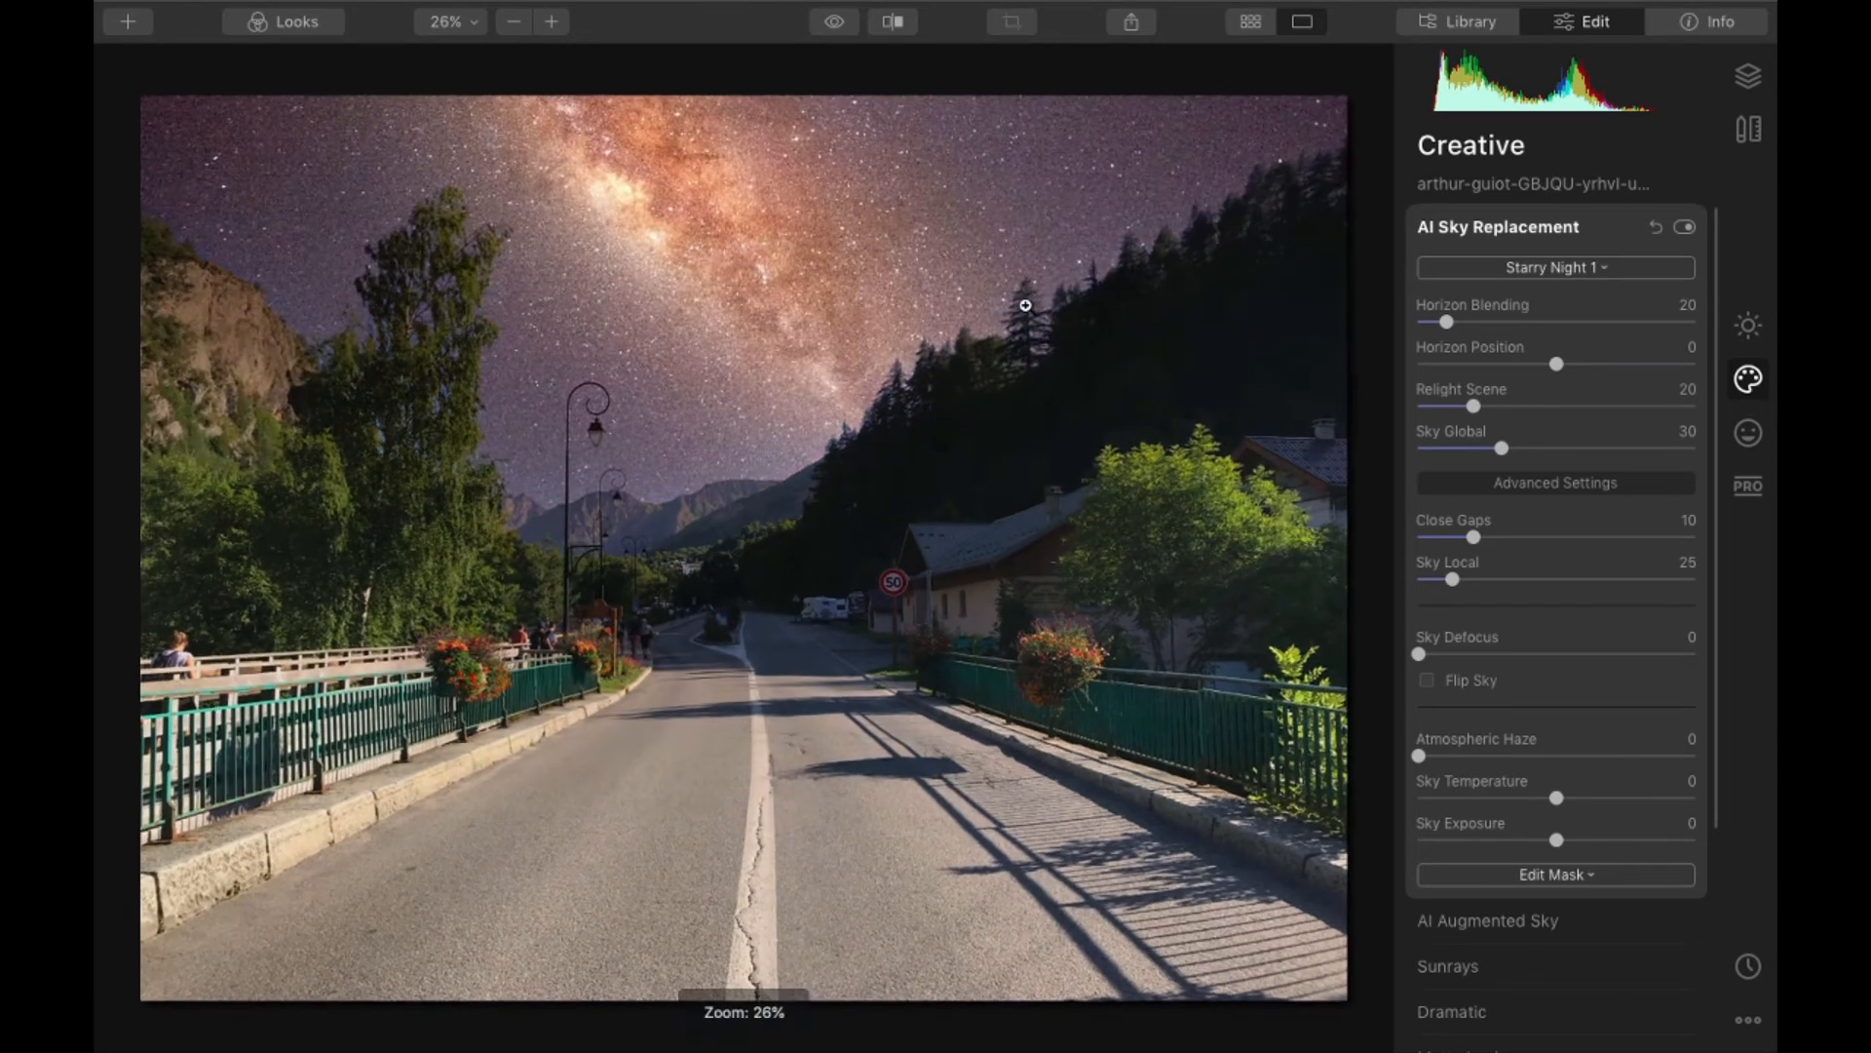
{"action": "scroll", "coordinate": [1039, 304], "scroll_direction": "up", "scroll_amount": 1}
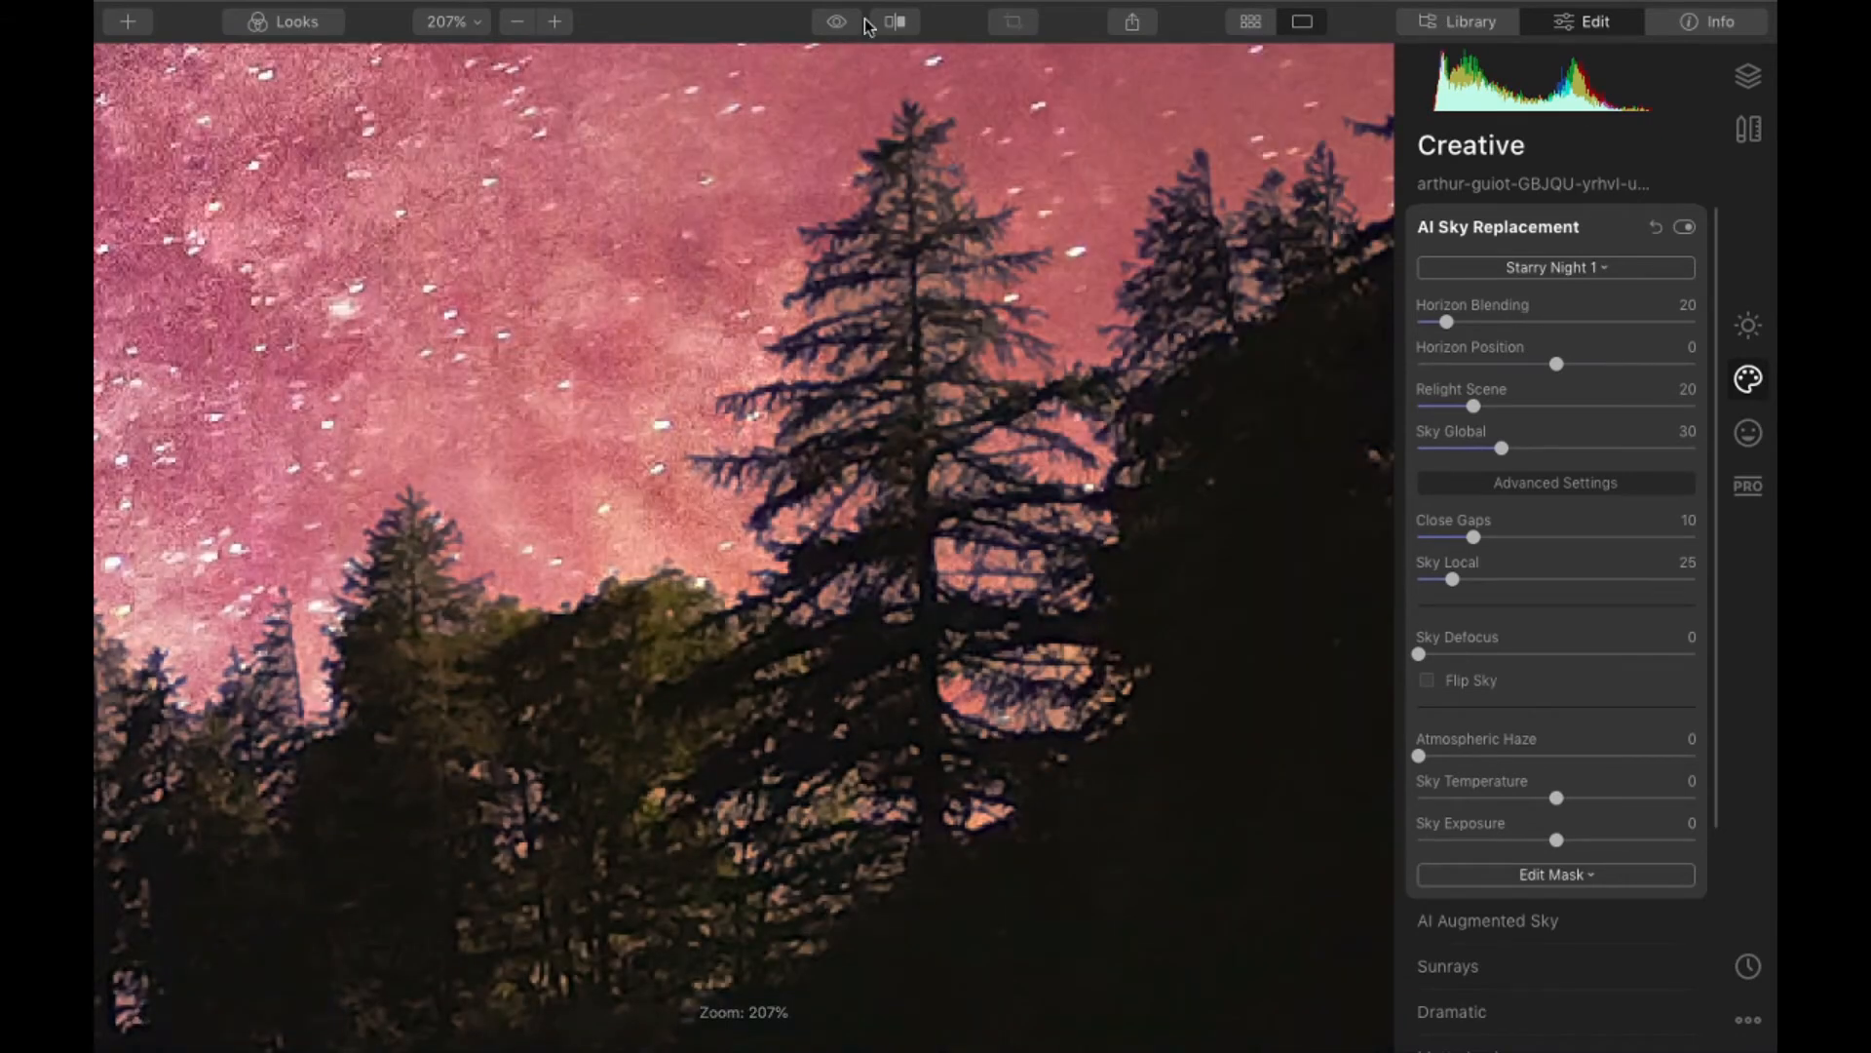
{"action": "left_click", "coordinate": [894, 22]}
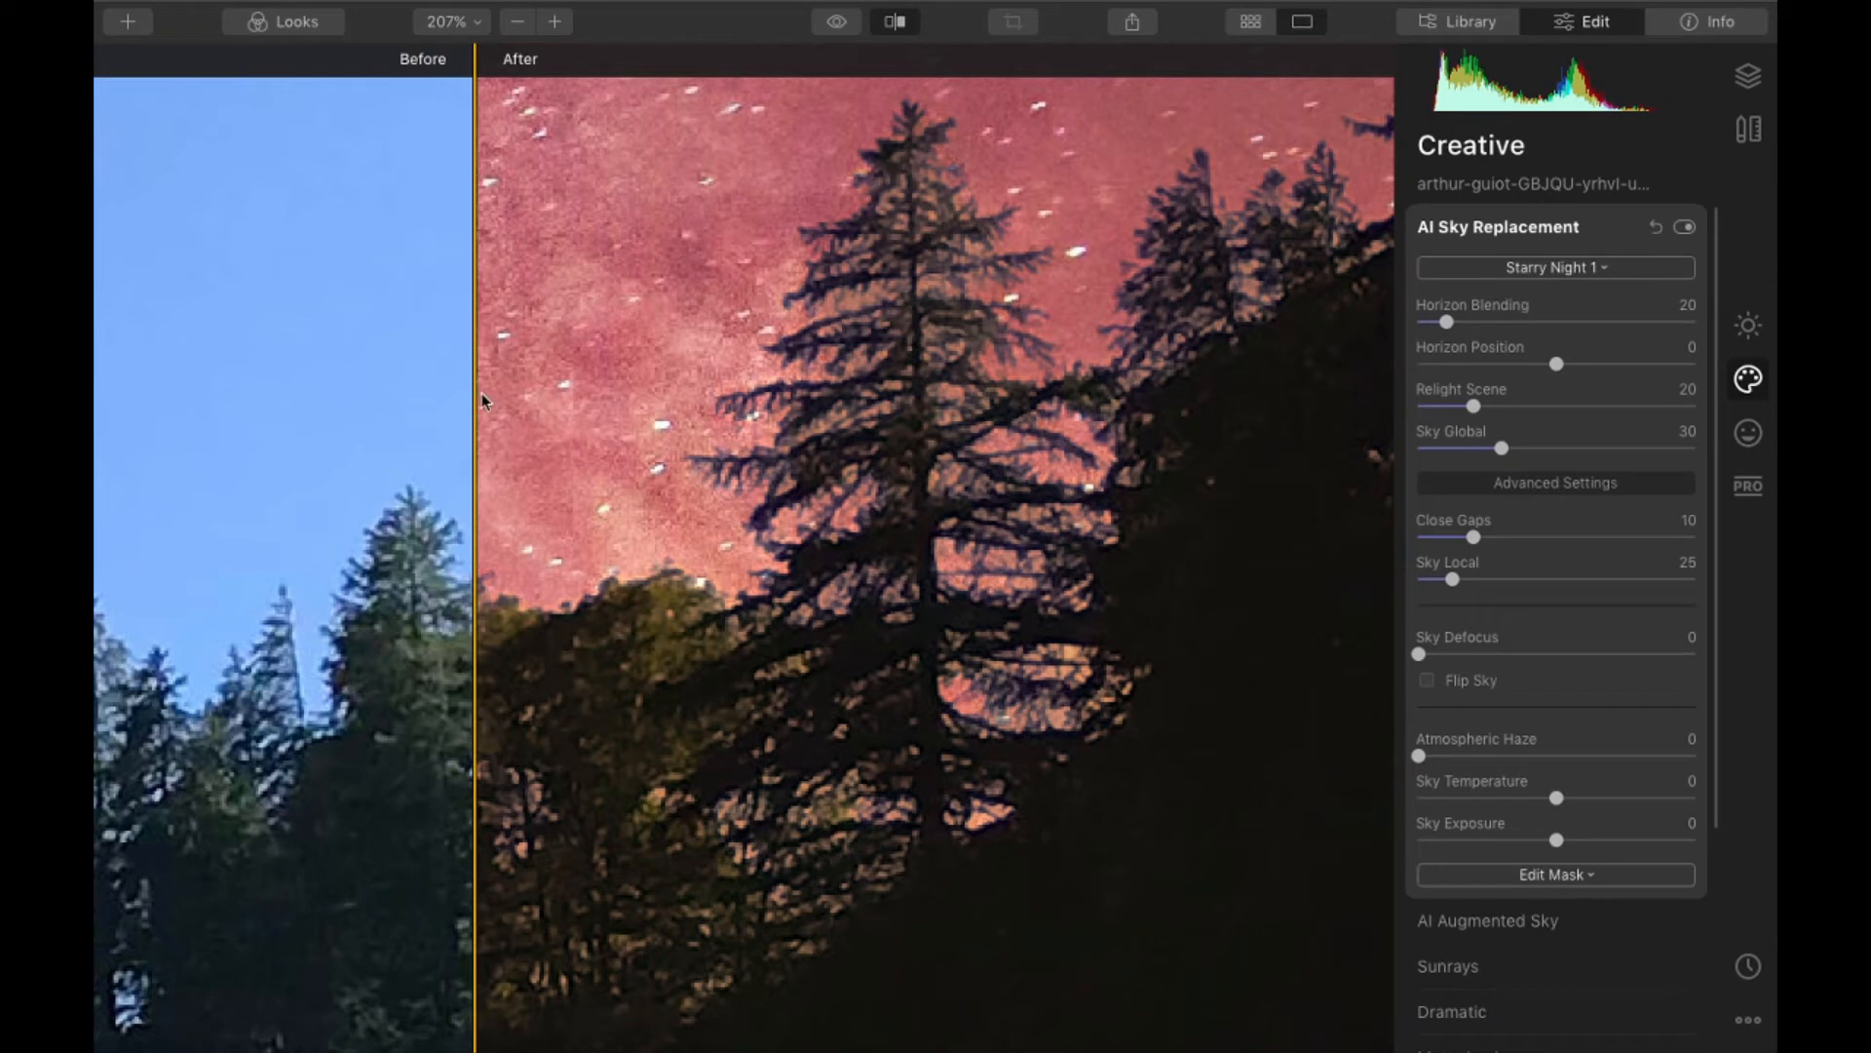
{"action": "left_click_drag", "start_coordinate": [473, 382], "coordinate": [978, 388]}
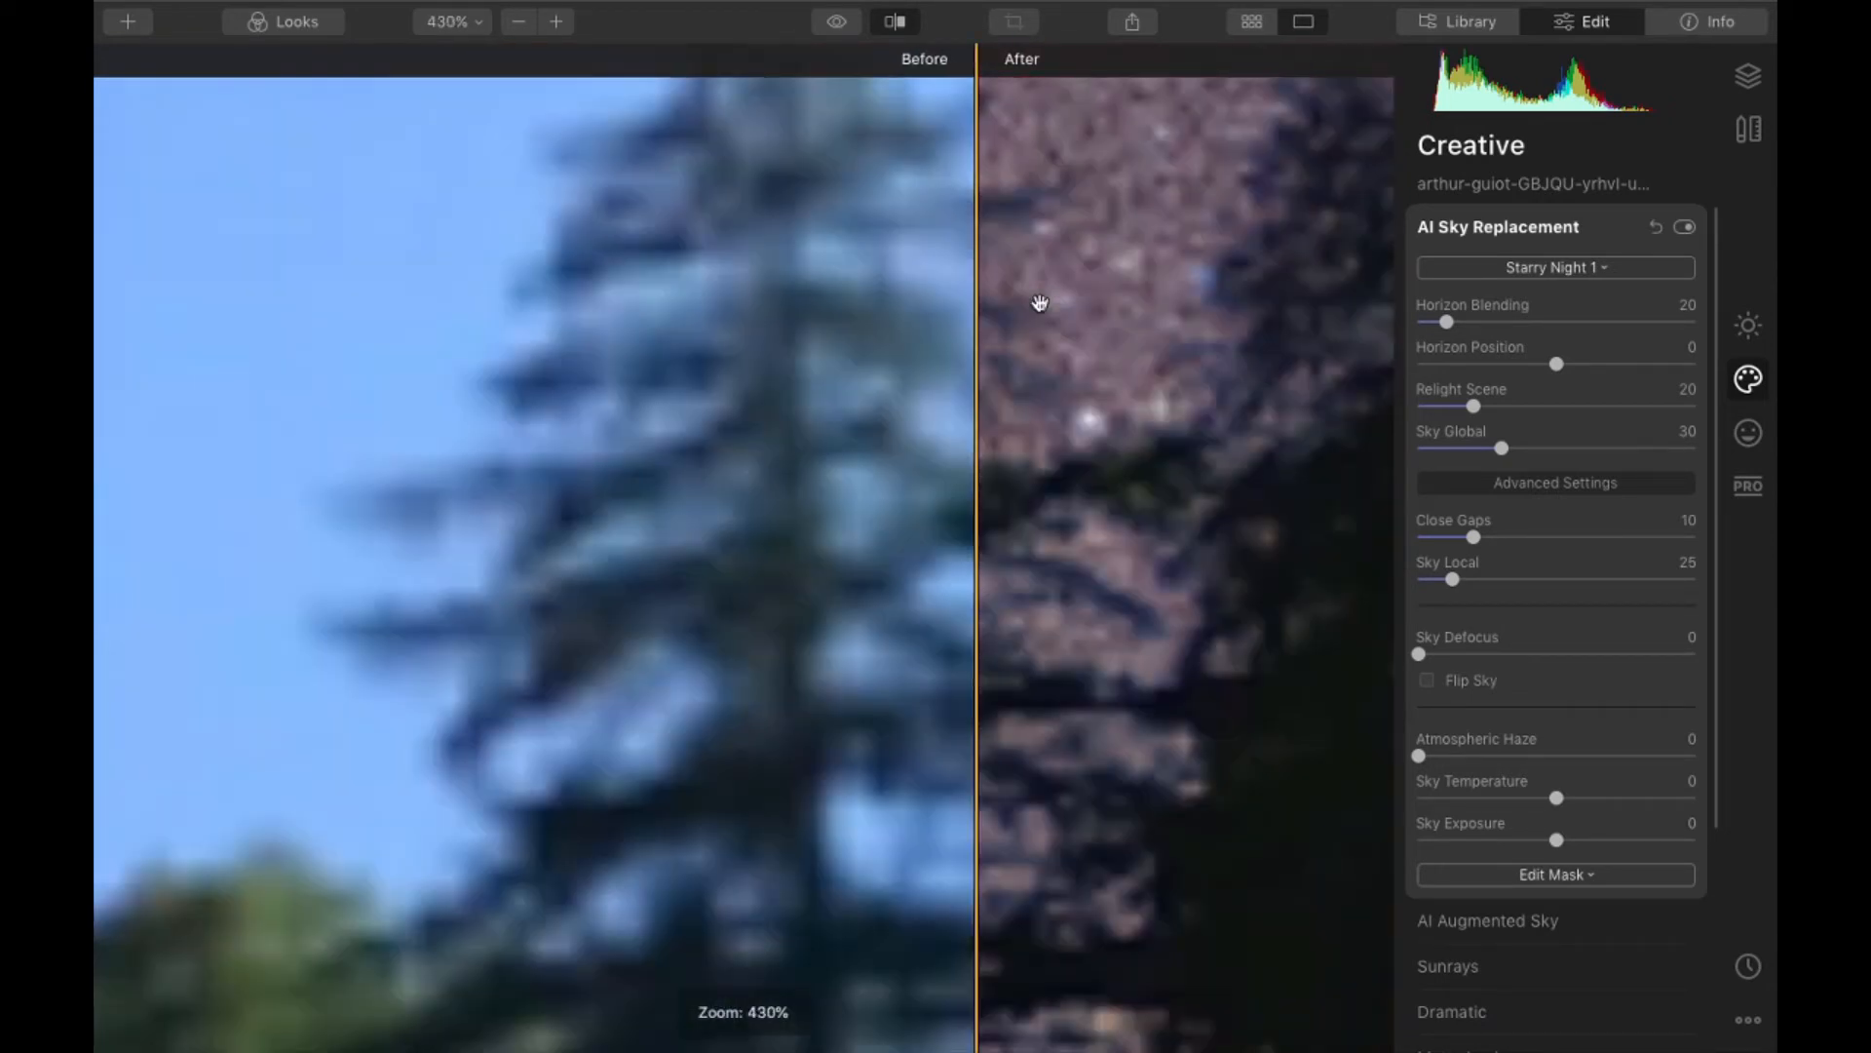
{"action": "scroll", "coordinate": [1004, 293], "scroll_direction": "up", "scroll_amount": 5}
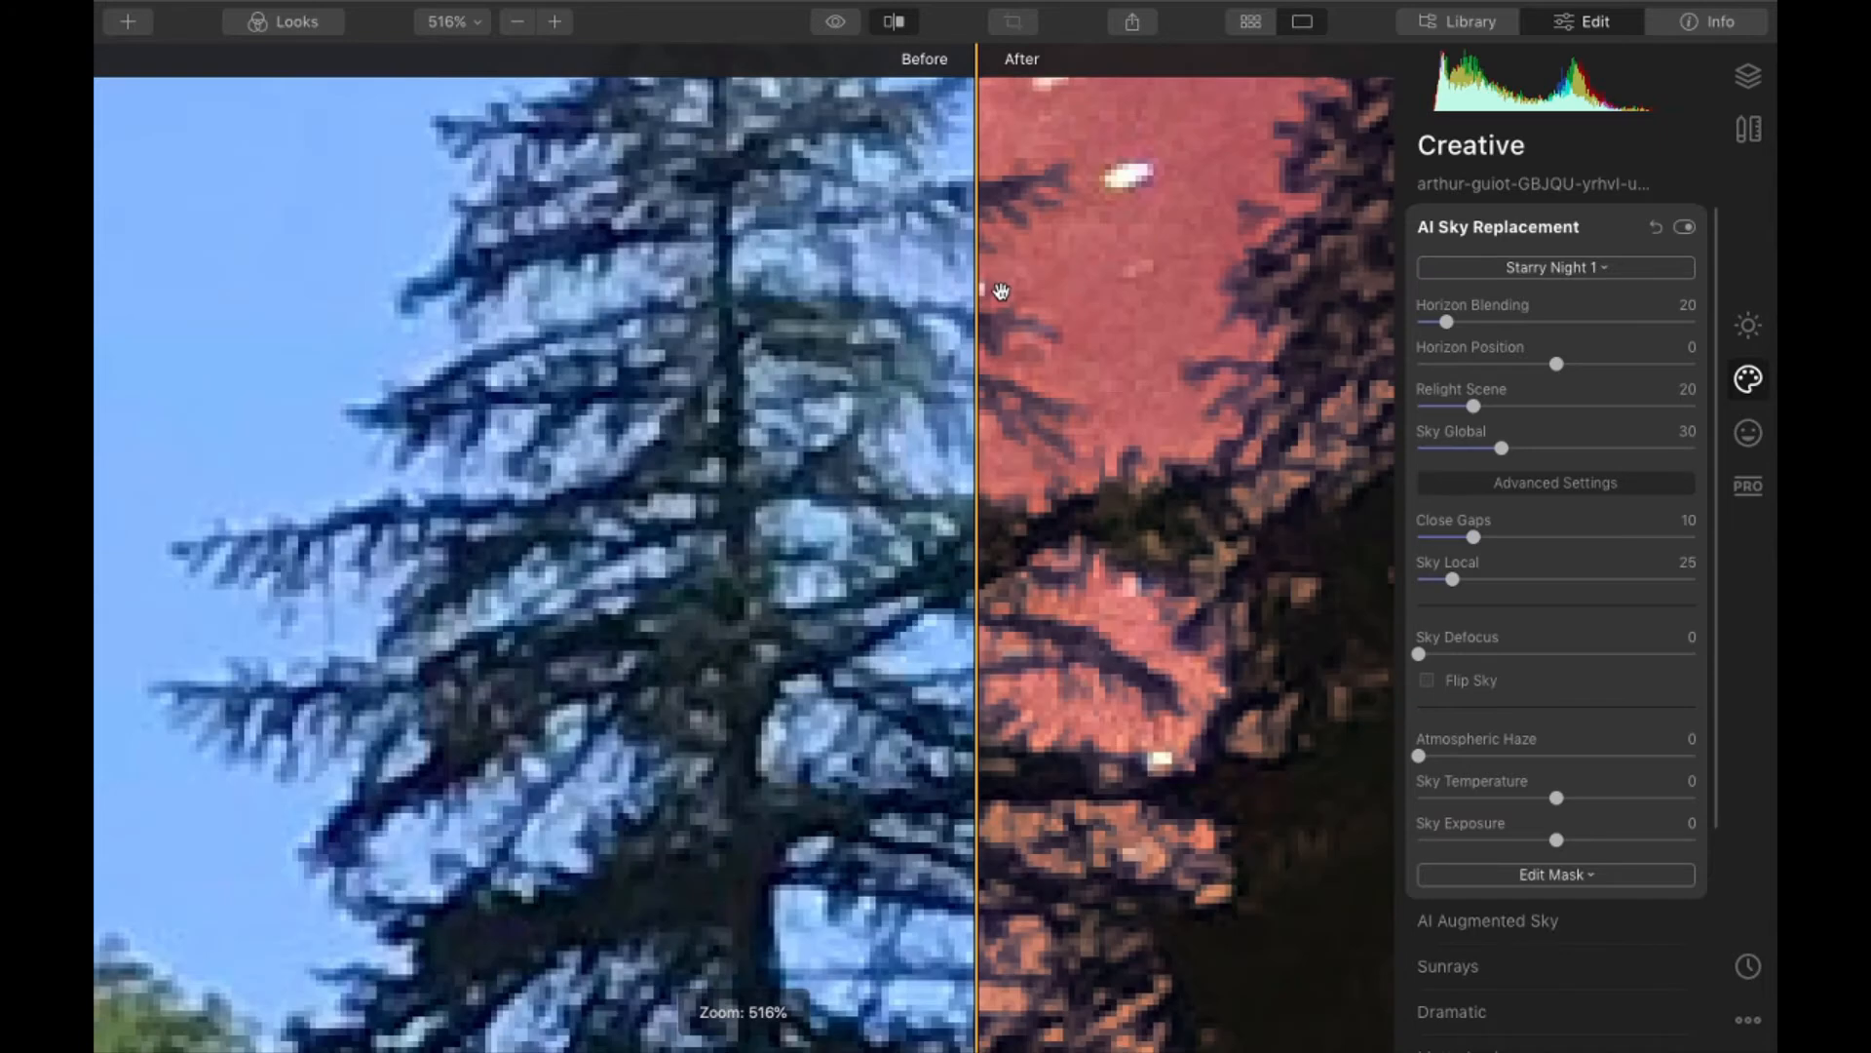
{"action": "left_click_drag", "start_coordinate": [1001, 291], "coordinate": [863, 380]}
{"action": "scroll", "coordinate": [1021, 472], "scroll_direction": "down", "scroll_amount": 5}
{"action": "scroll", "coordinate": [985, 492], "scroll_direction": "down", "scroll_amount": 2}
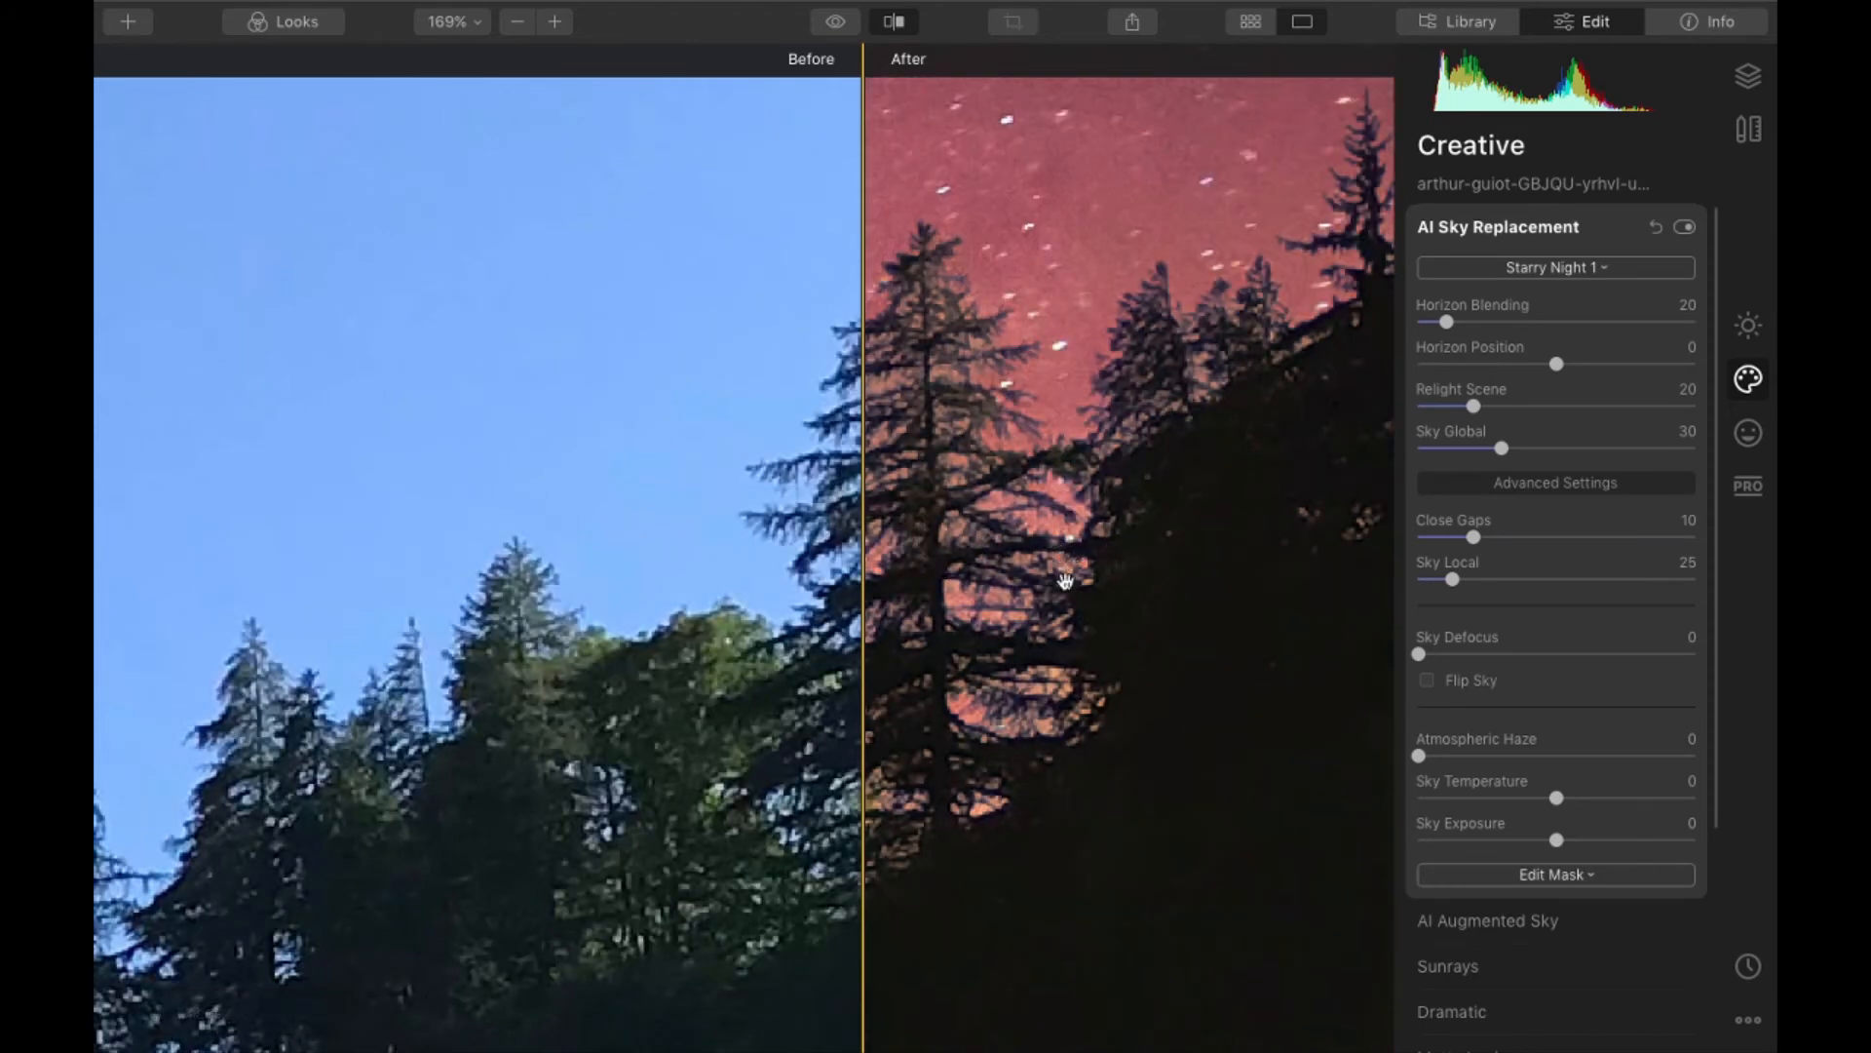
{"action": "scroll", "coordinate": [1065, 581], "scroll_direction": "down", "scroll_amount": 3}
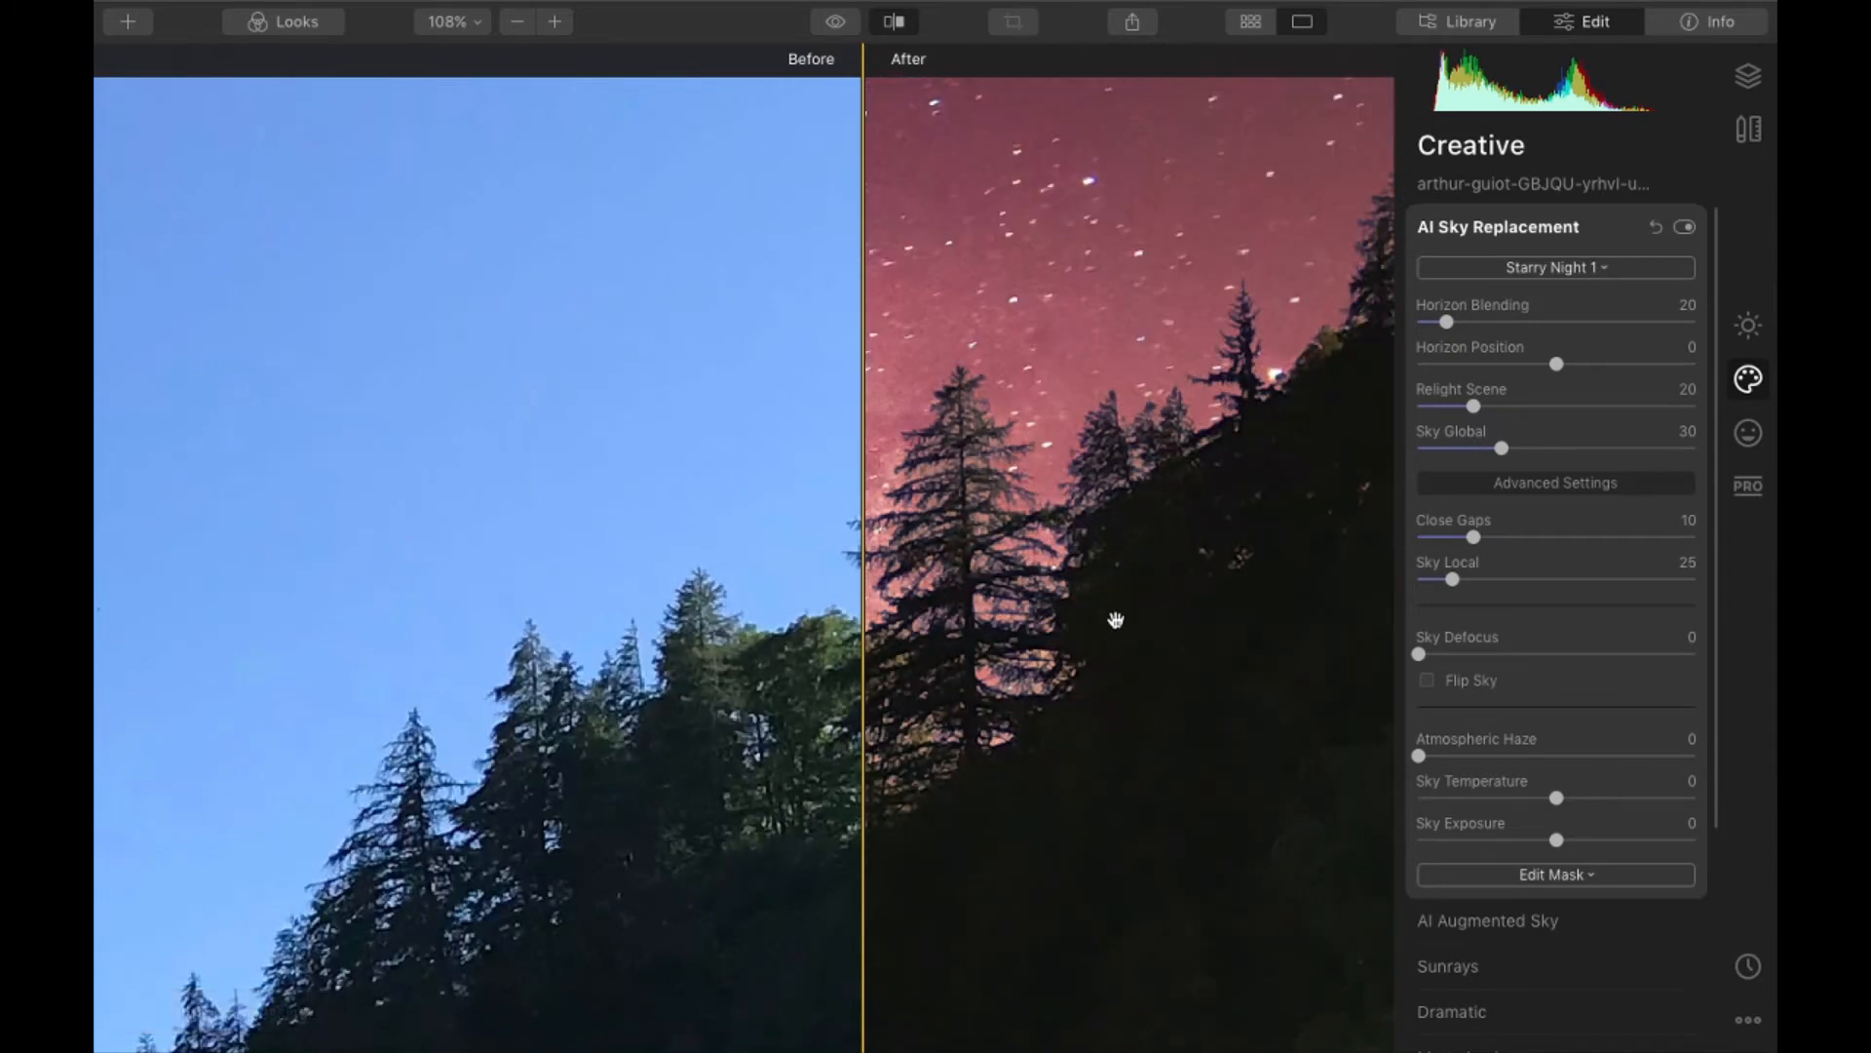
- Check the dark pines against the Starry Night 1 sky with the before/after divider, and return to the whole edited photo
{"action": "left_click_drag", "start_coordinate": [863, 683], "coordinate": [758, 637]}
{"action": "scroll", "coordinate": [759, 636], "scroll_direction": "down", "scroll_amount": 5}
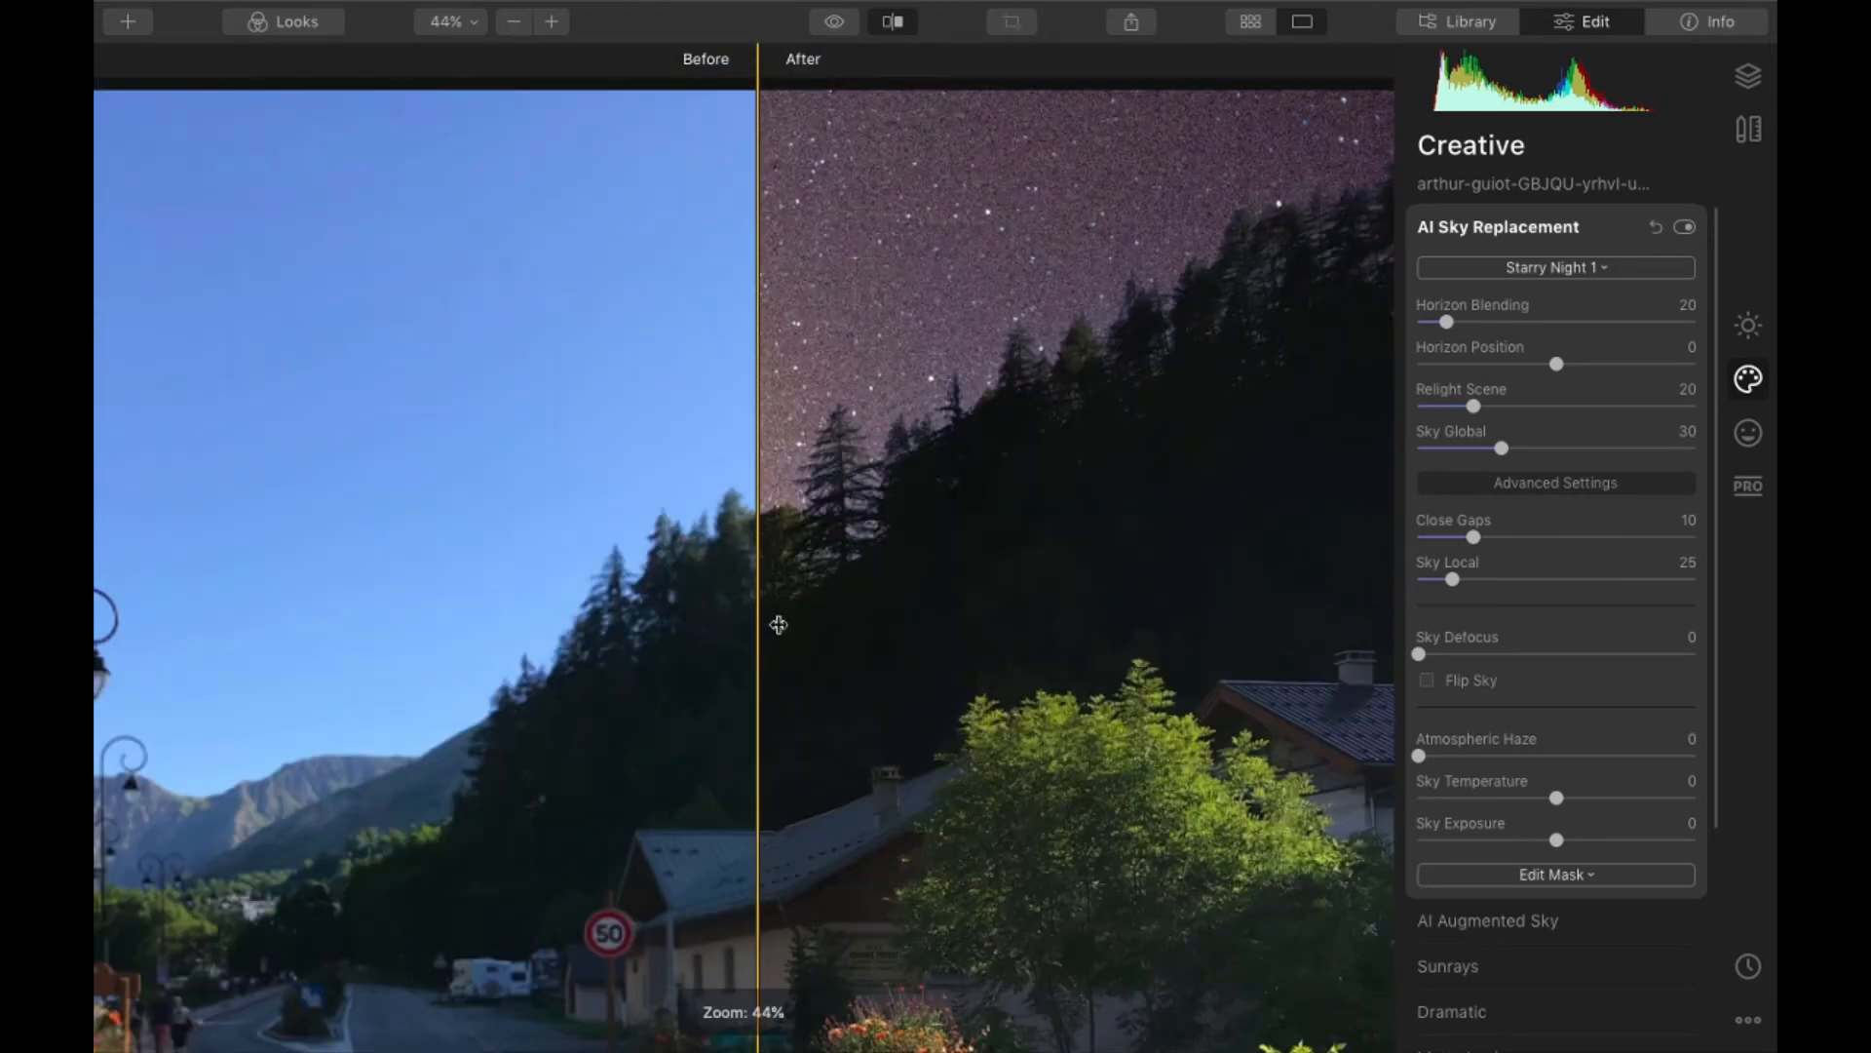
{"action": "left_click", "coordinate": [910, 29]}
{"action": "scroll", "coordinate": [899, 456], "scroll_direction": "down", "scroll_amount": 5}
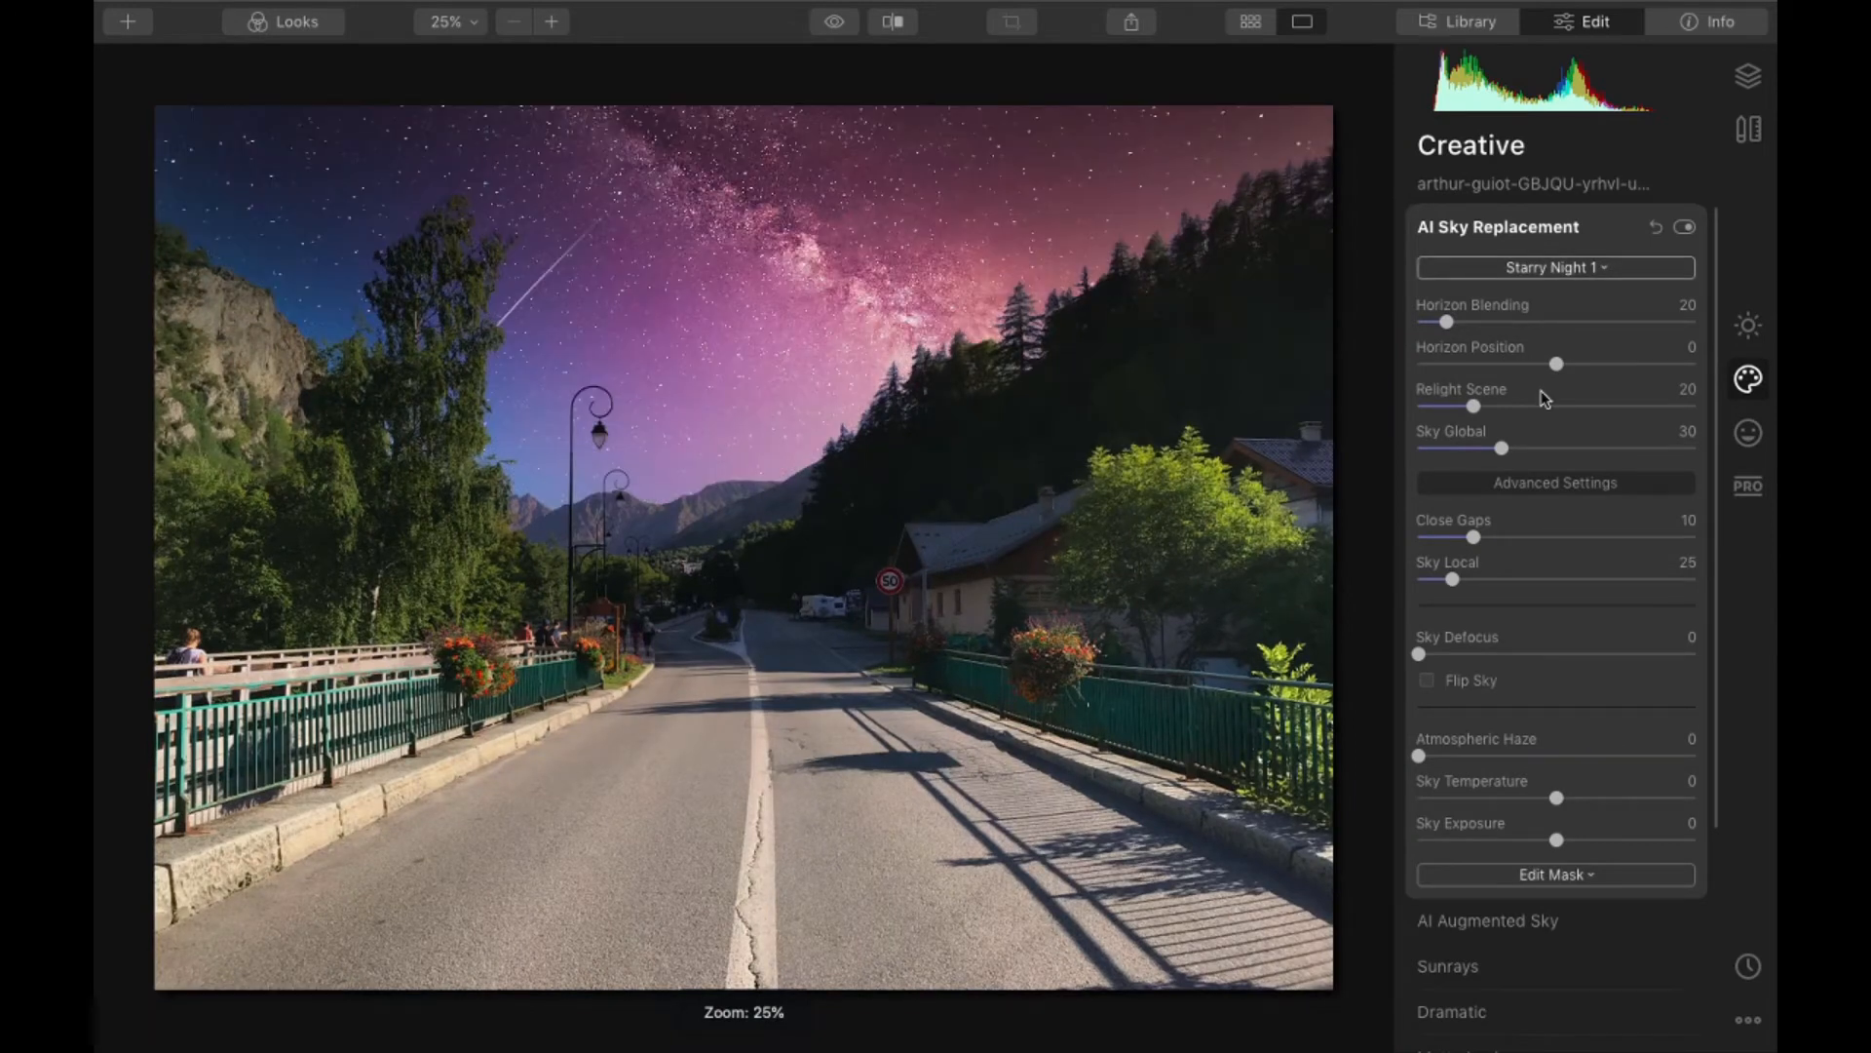
- Try the Blue Sky 2 sky on the road photo, and remove the sky replacement to restore the original sky
{"action": "left_click", "coordinate": [1541, 369]}
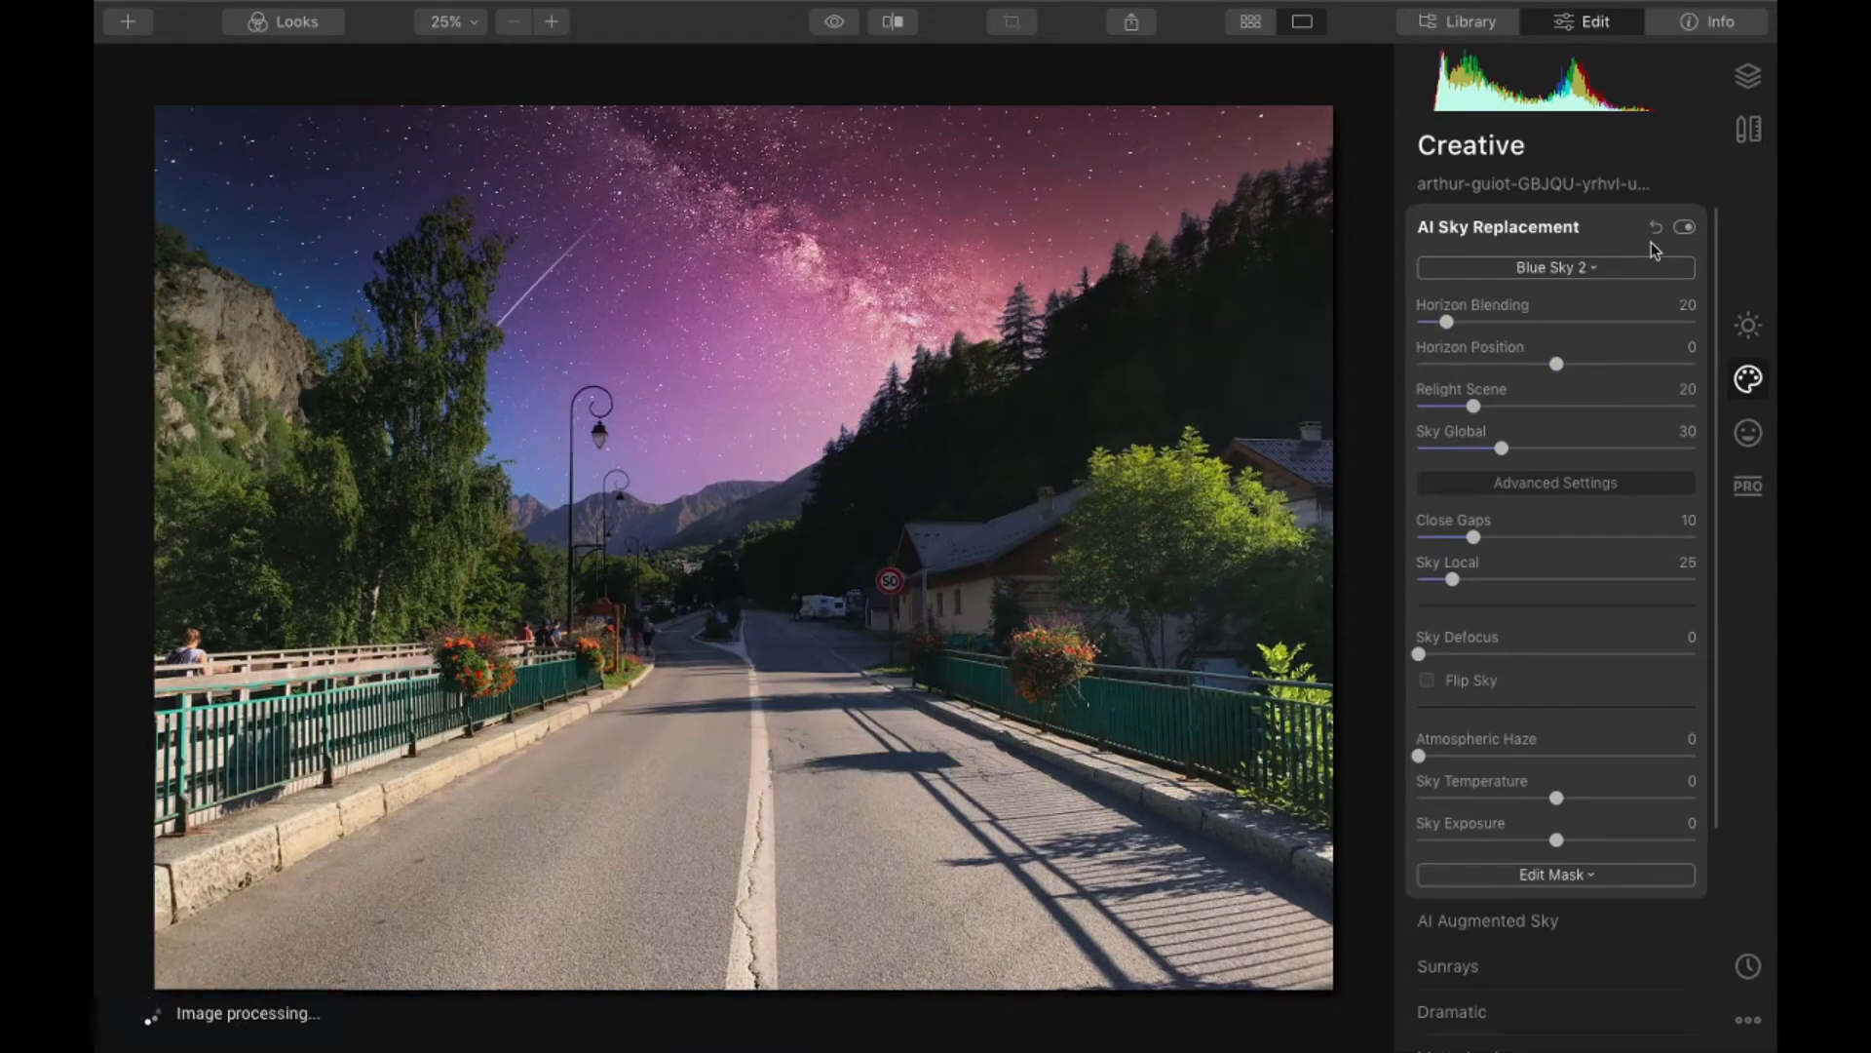
{"action": "left_click", "coordinate": [1543, 281]}
{"action": "left_click", "coordinate": [1580, 261]}
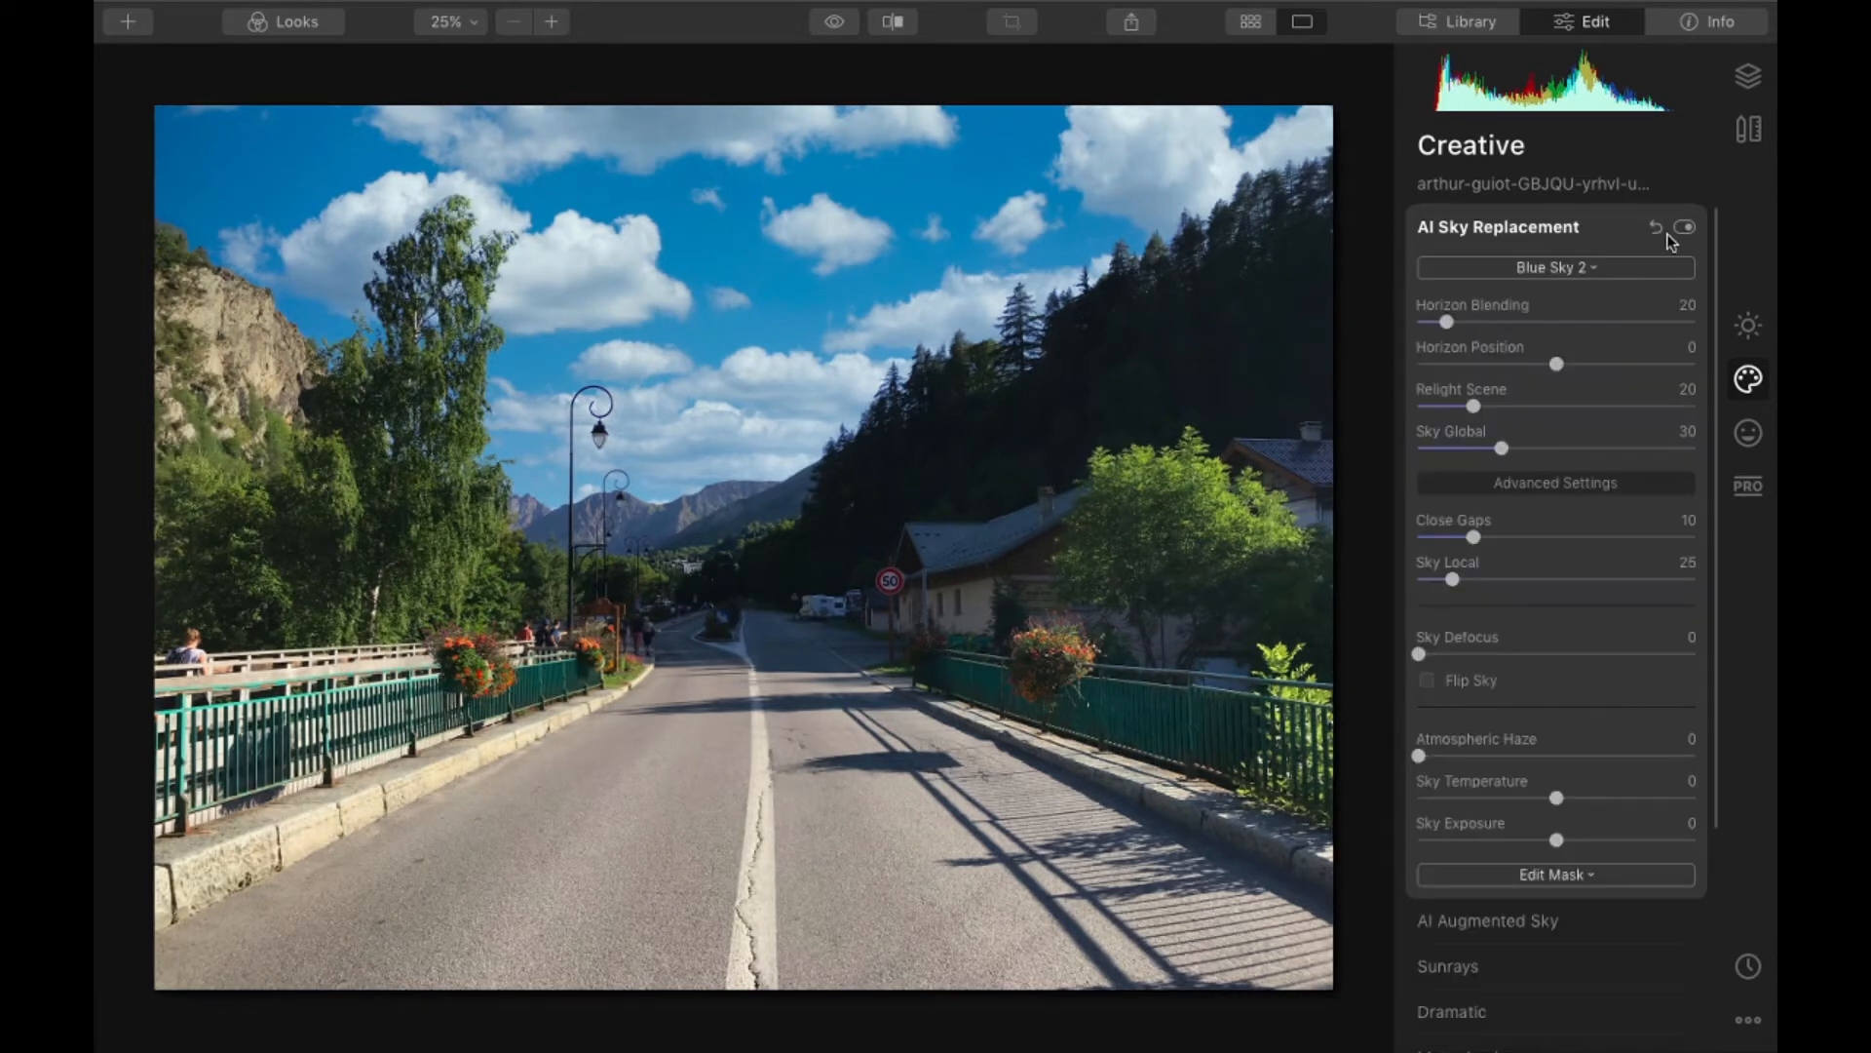
{"action": "left_click", "coordinate": [1511, 220]}
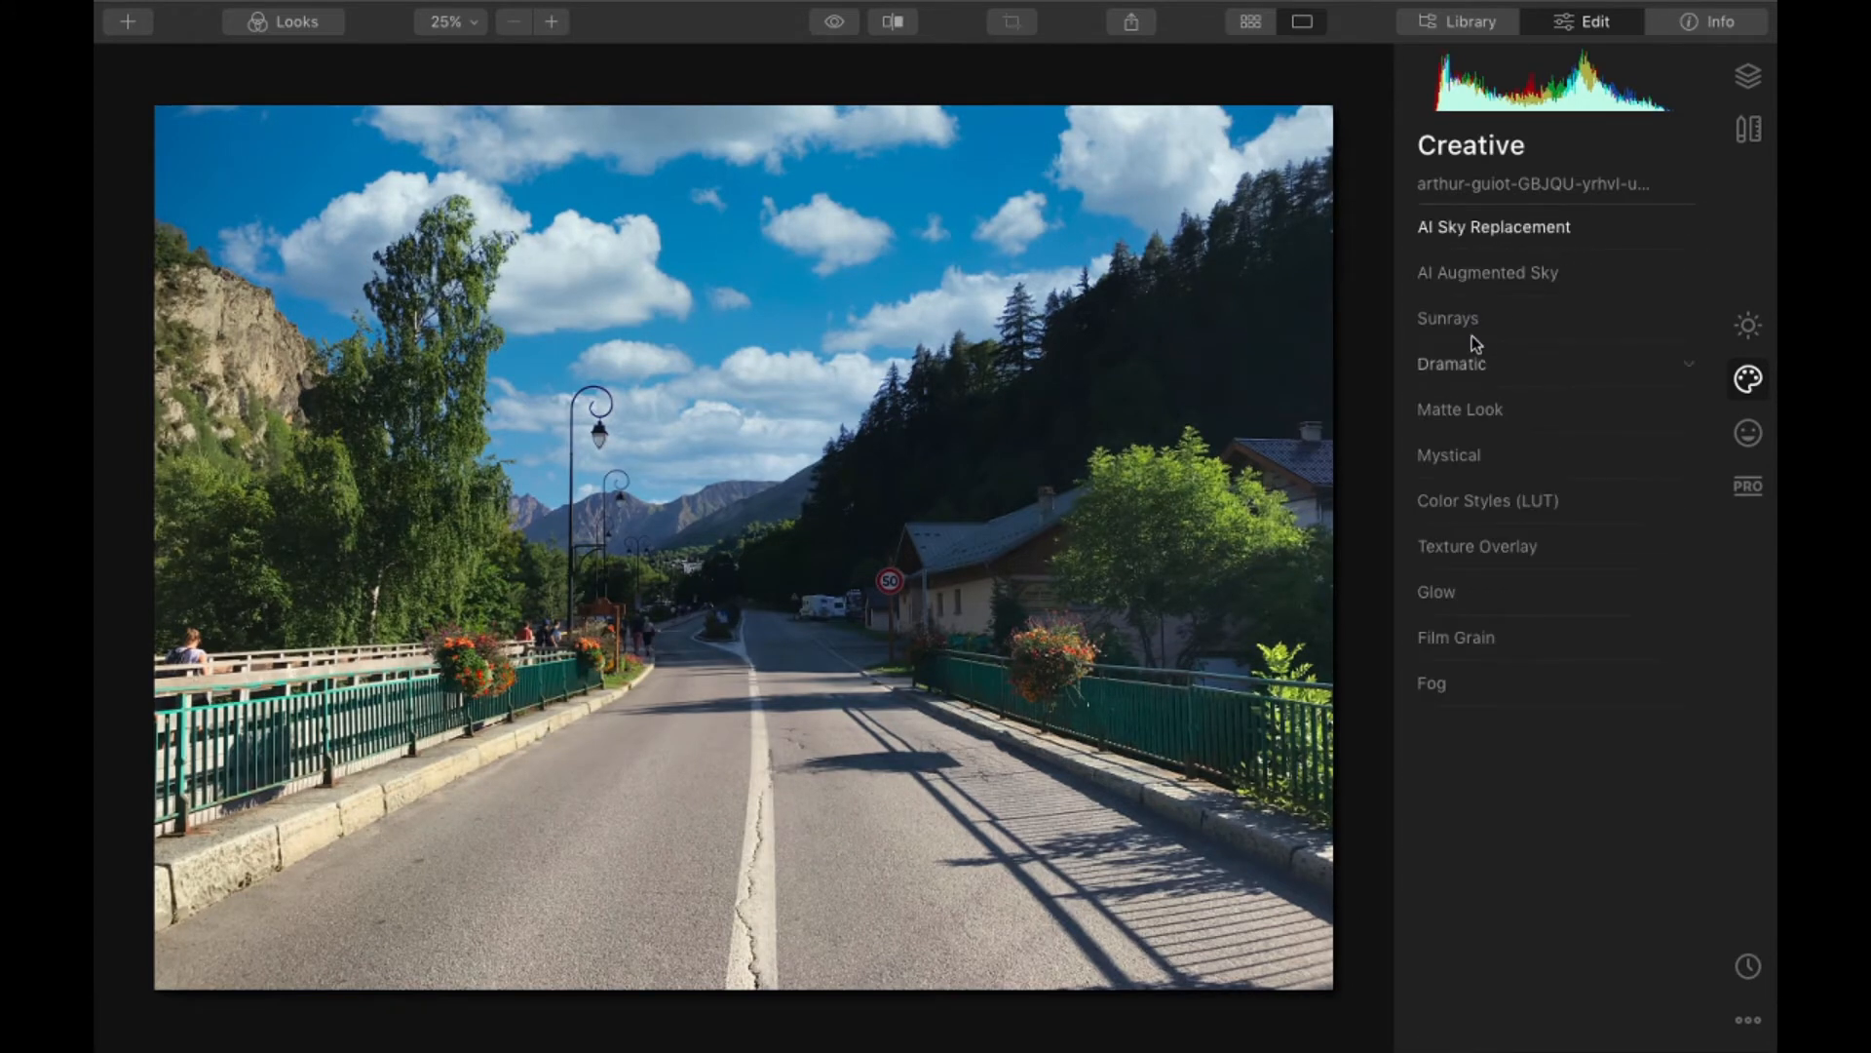
{"action": "left_click", "coordinate": [1680, 235]}
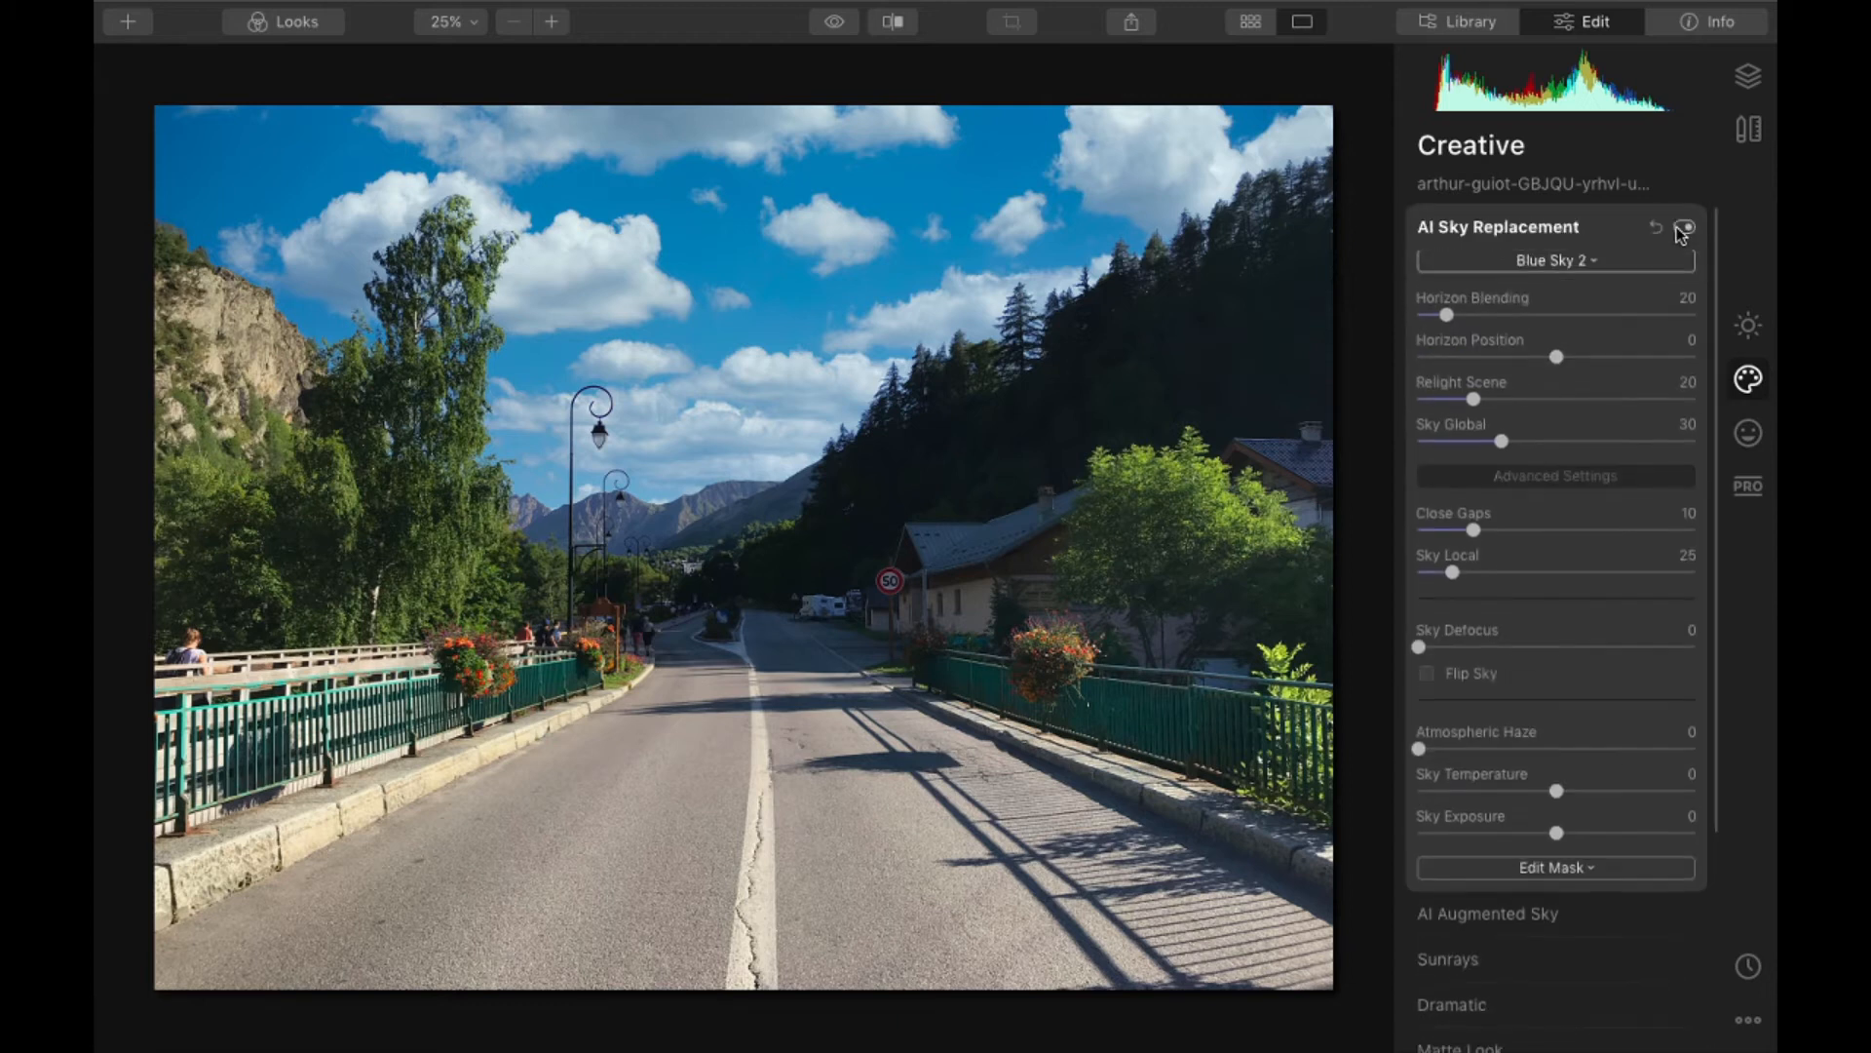
{"action": "left_click", "coordinate": [1684, 232]}
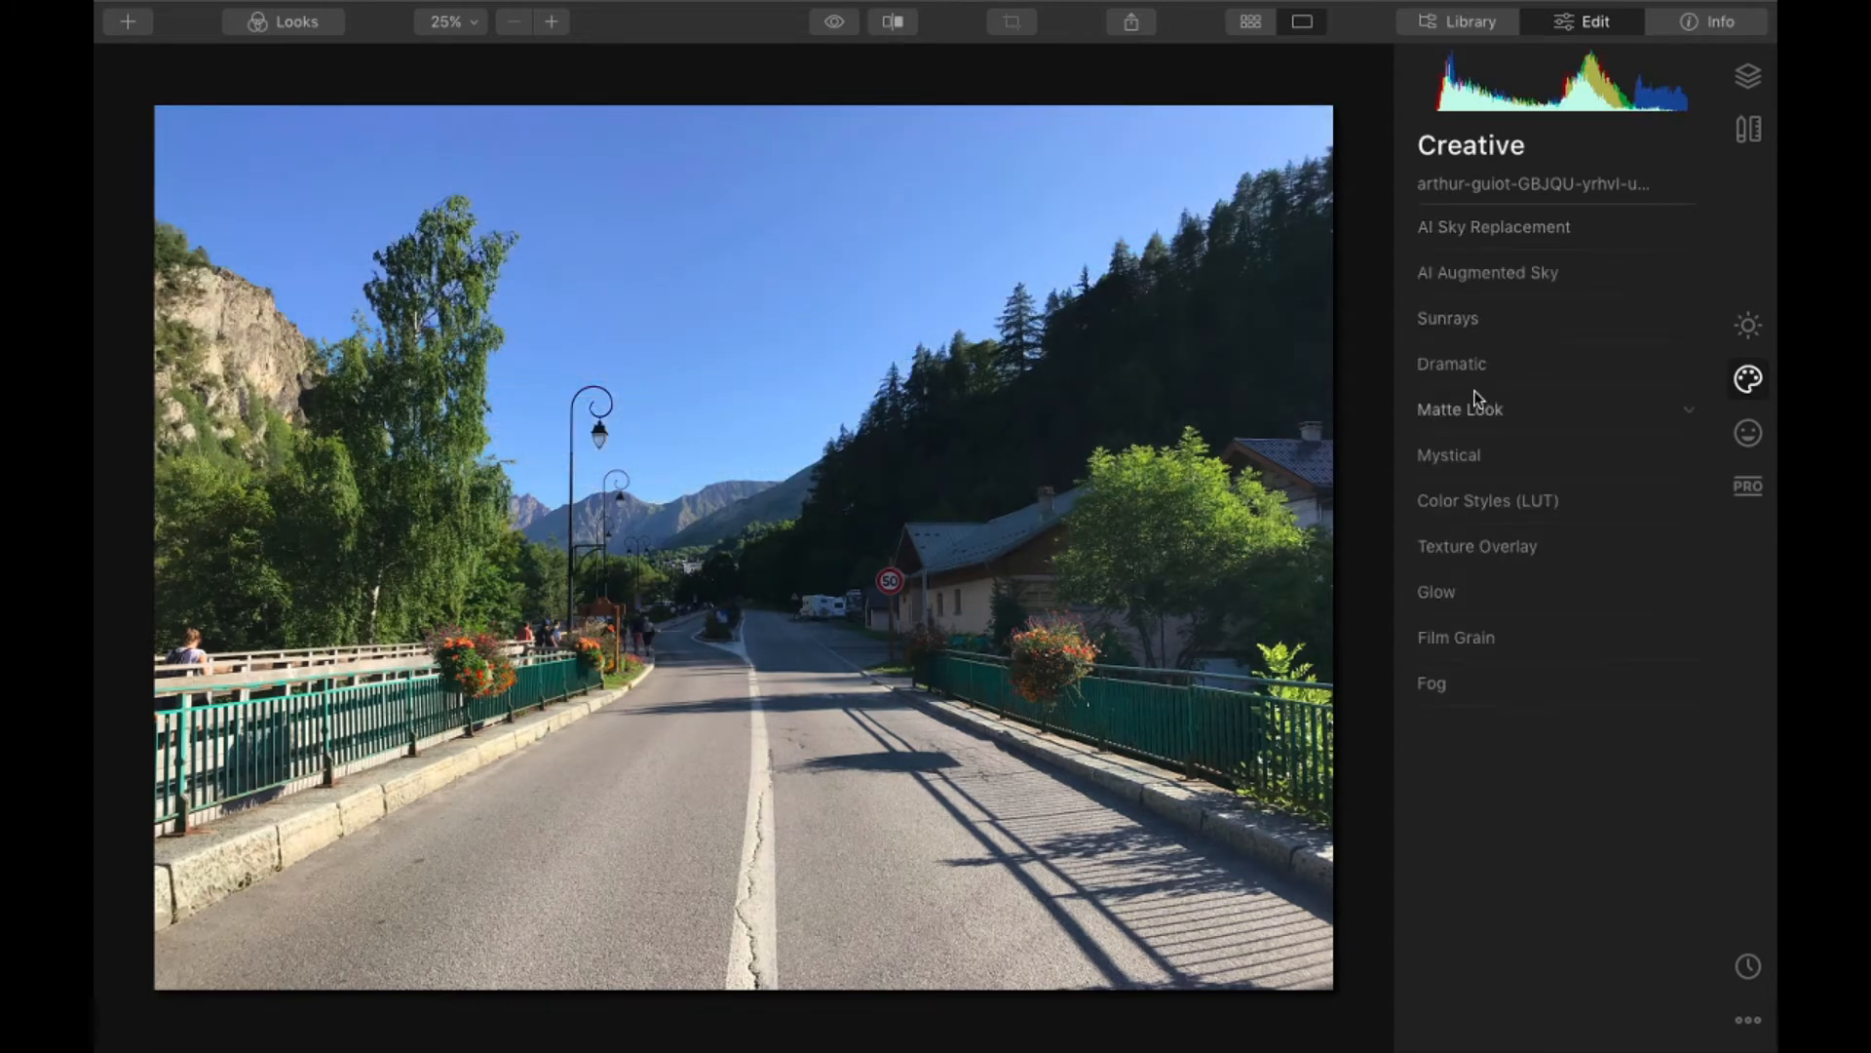
- Add Sunrays with the sun center in the open sky above the road and Amount at 85
{"action": "left_click", "coordinate": [1491, 320]}
{"action": "left_click", "coordinate": [1476, 368]}
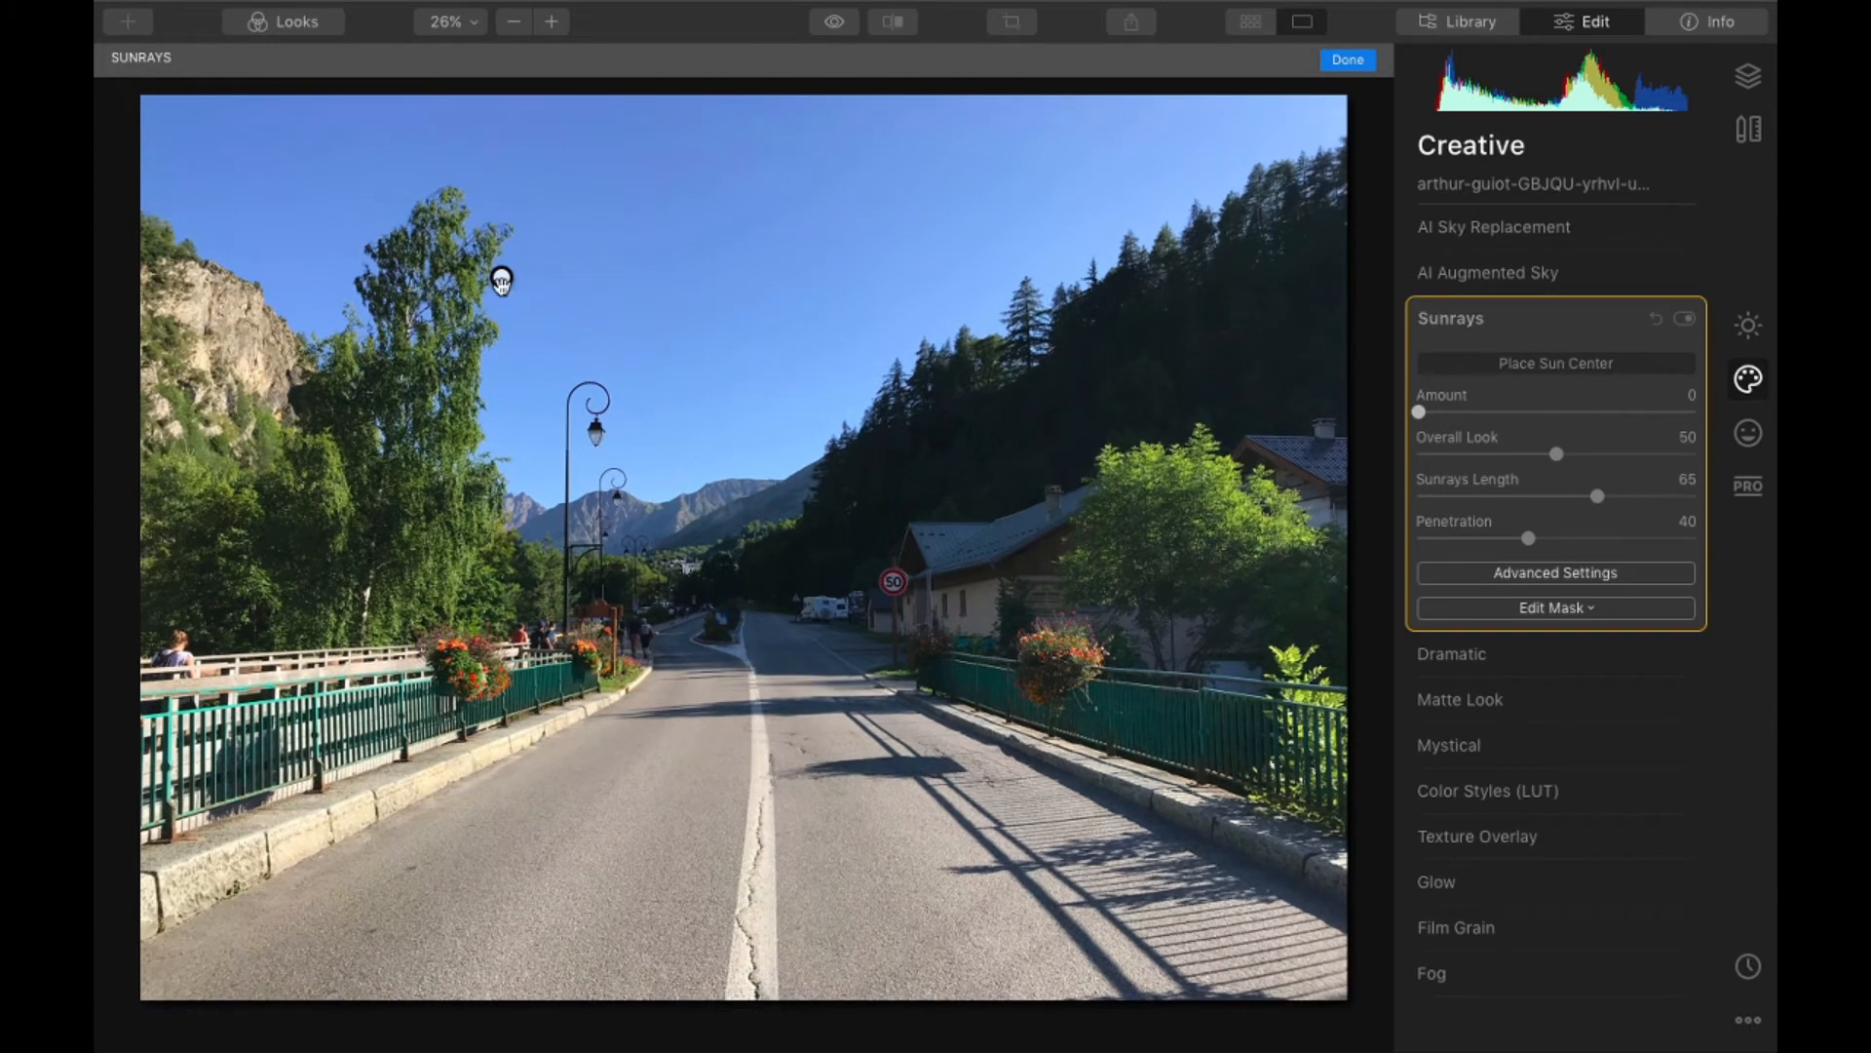
{"action": "mouse_move", "coordinate": [501, 282]}
{"action": "left_mouse_down"}
{"action": "mouse_move", "coordinate": [736, 325]}
{"action": "mouse_move", "coordinate": [729, 272]}
{"action": "mouse_move", "coordinate": [701, 246]}
{"action": "left_mouse_up"}
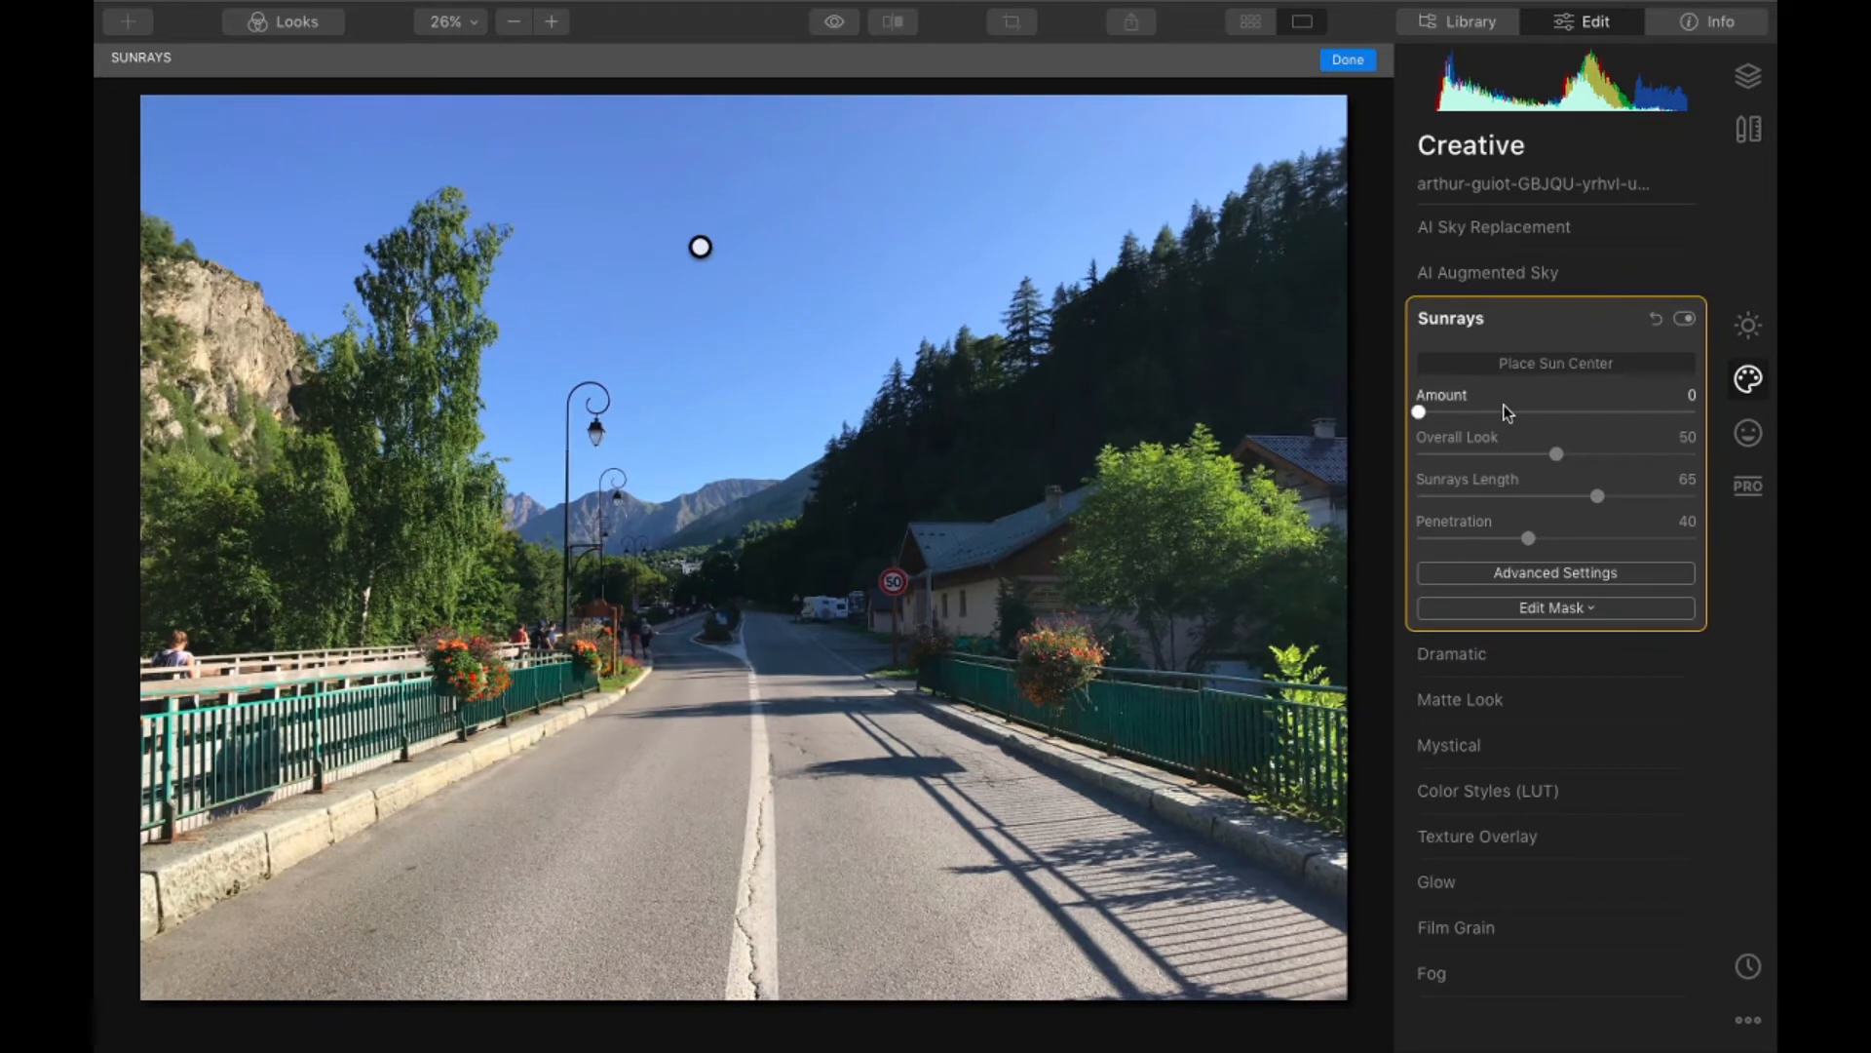
{"action": "left_click_drag", "start_coordinate": [1508, 412], "coordinate": [1653, 418]}
{"action": "left_click", "coordinate": [1347, 61]}
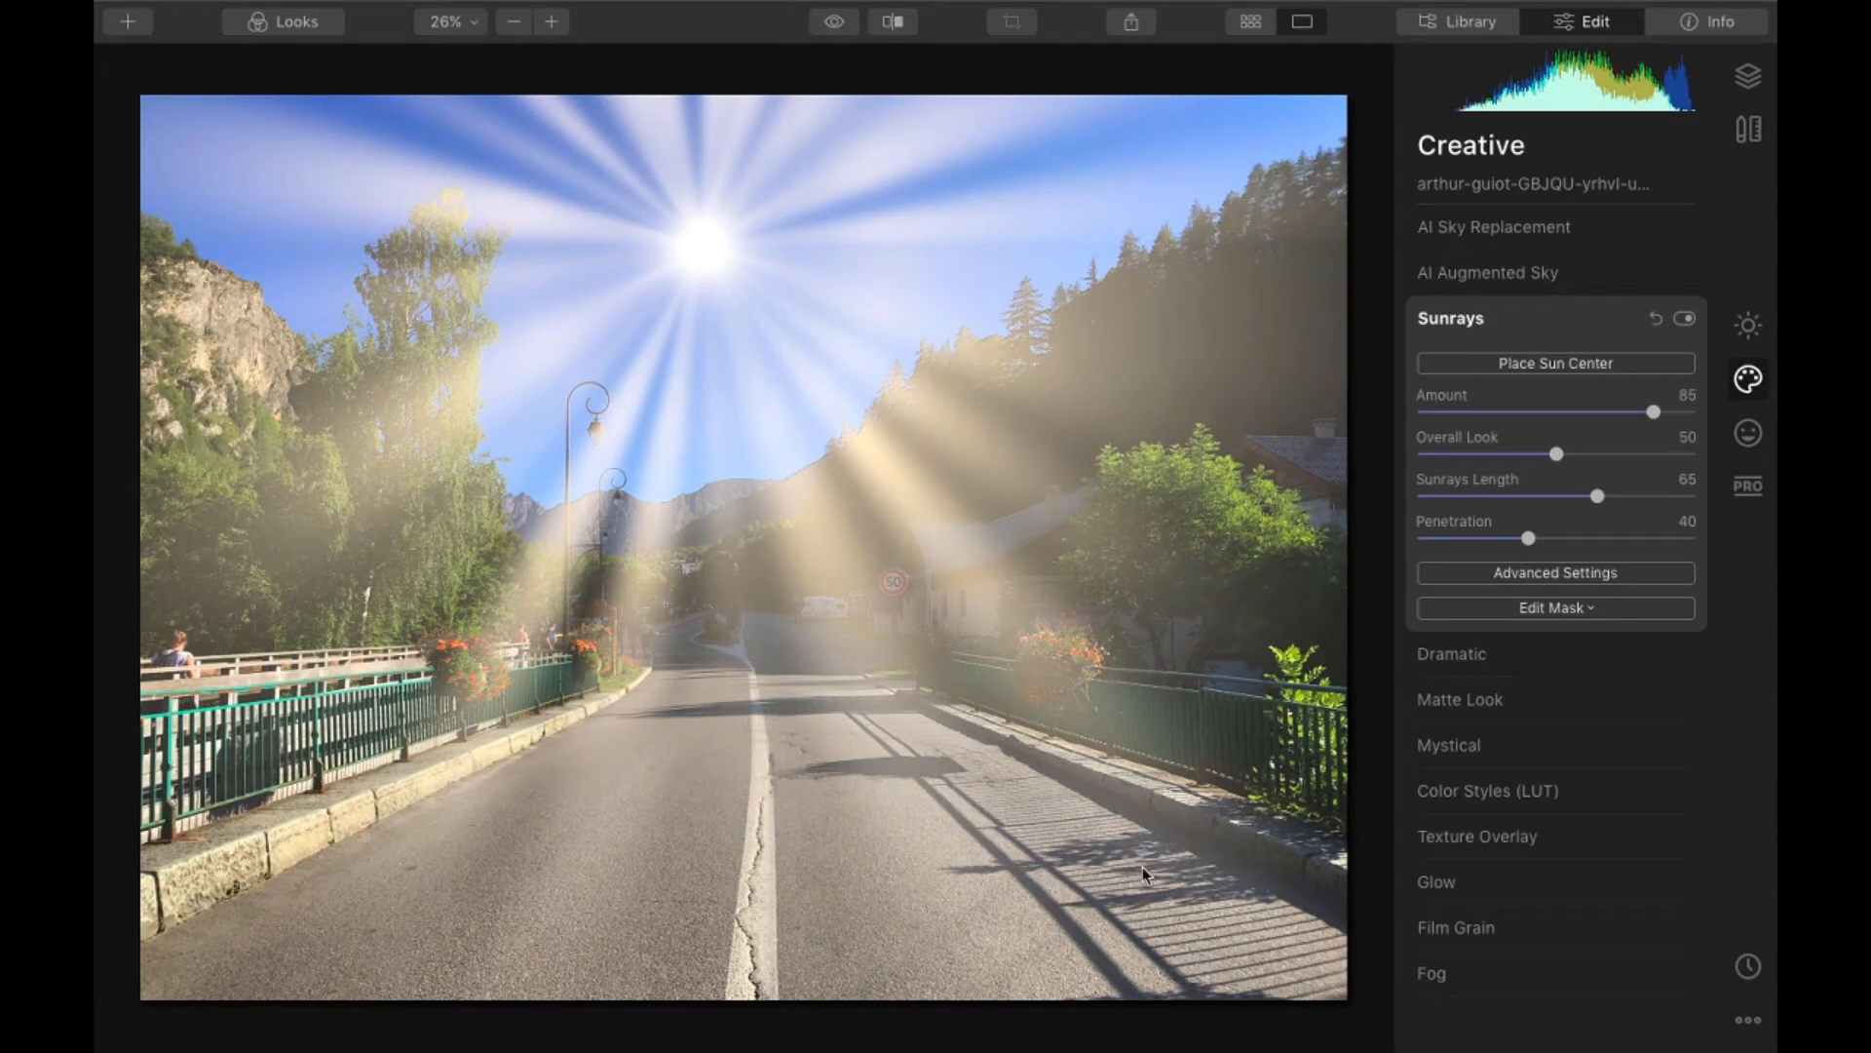
- Lower the Sunrays Amount to 54 and move the sun center past the rocky cliff to the distant mountains above the road
{"action": "left_click", "coordinate": [1554, 362]}
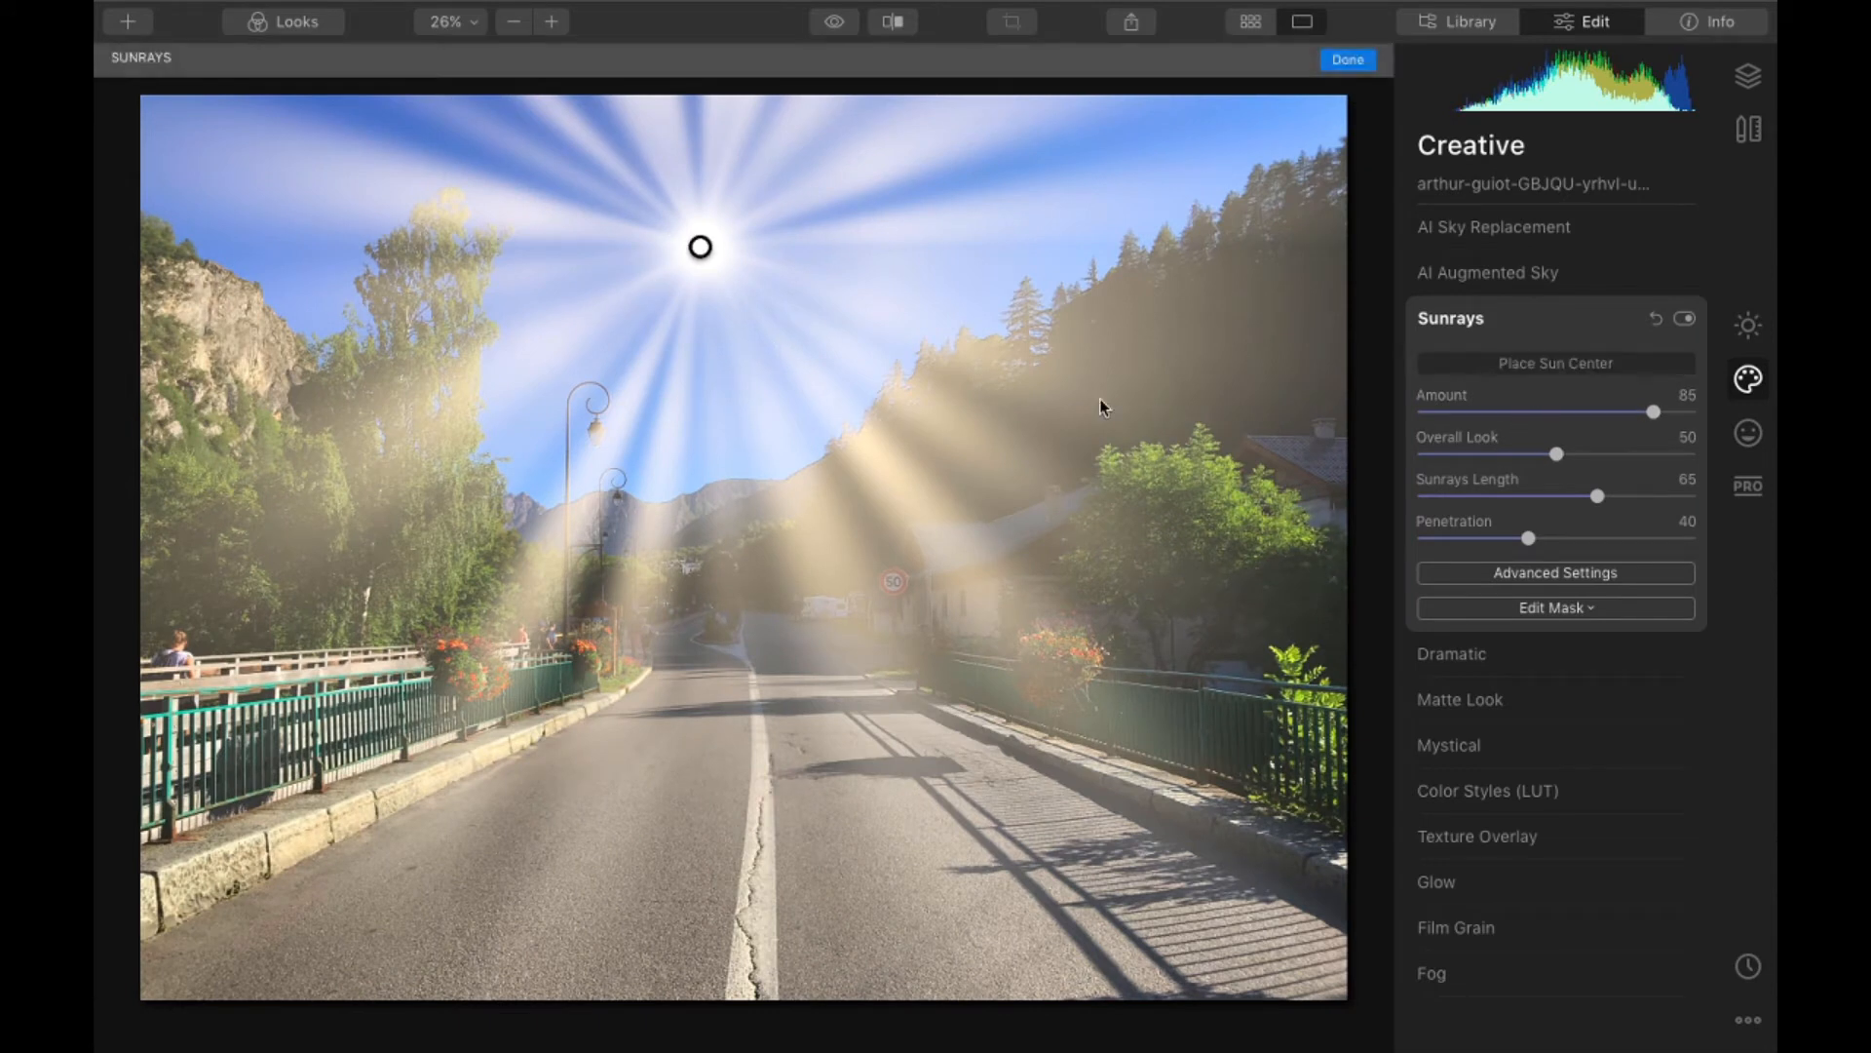
{"action": "left_click_drag", "start_coordinate": [1653, 411], "coordinate": [1568, 412]}
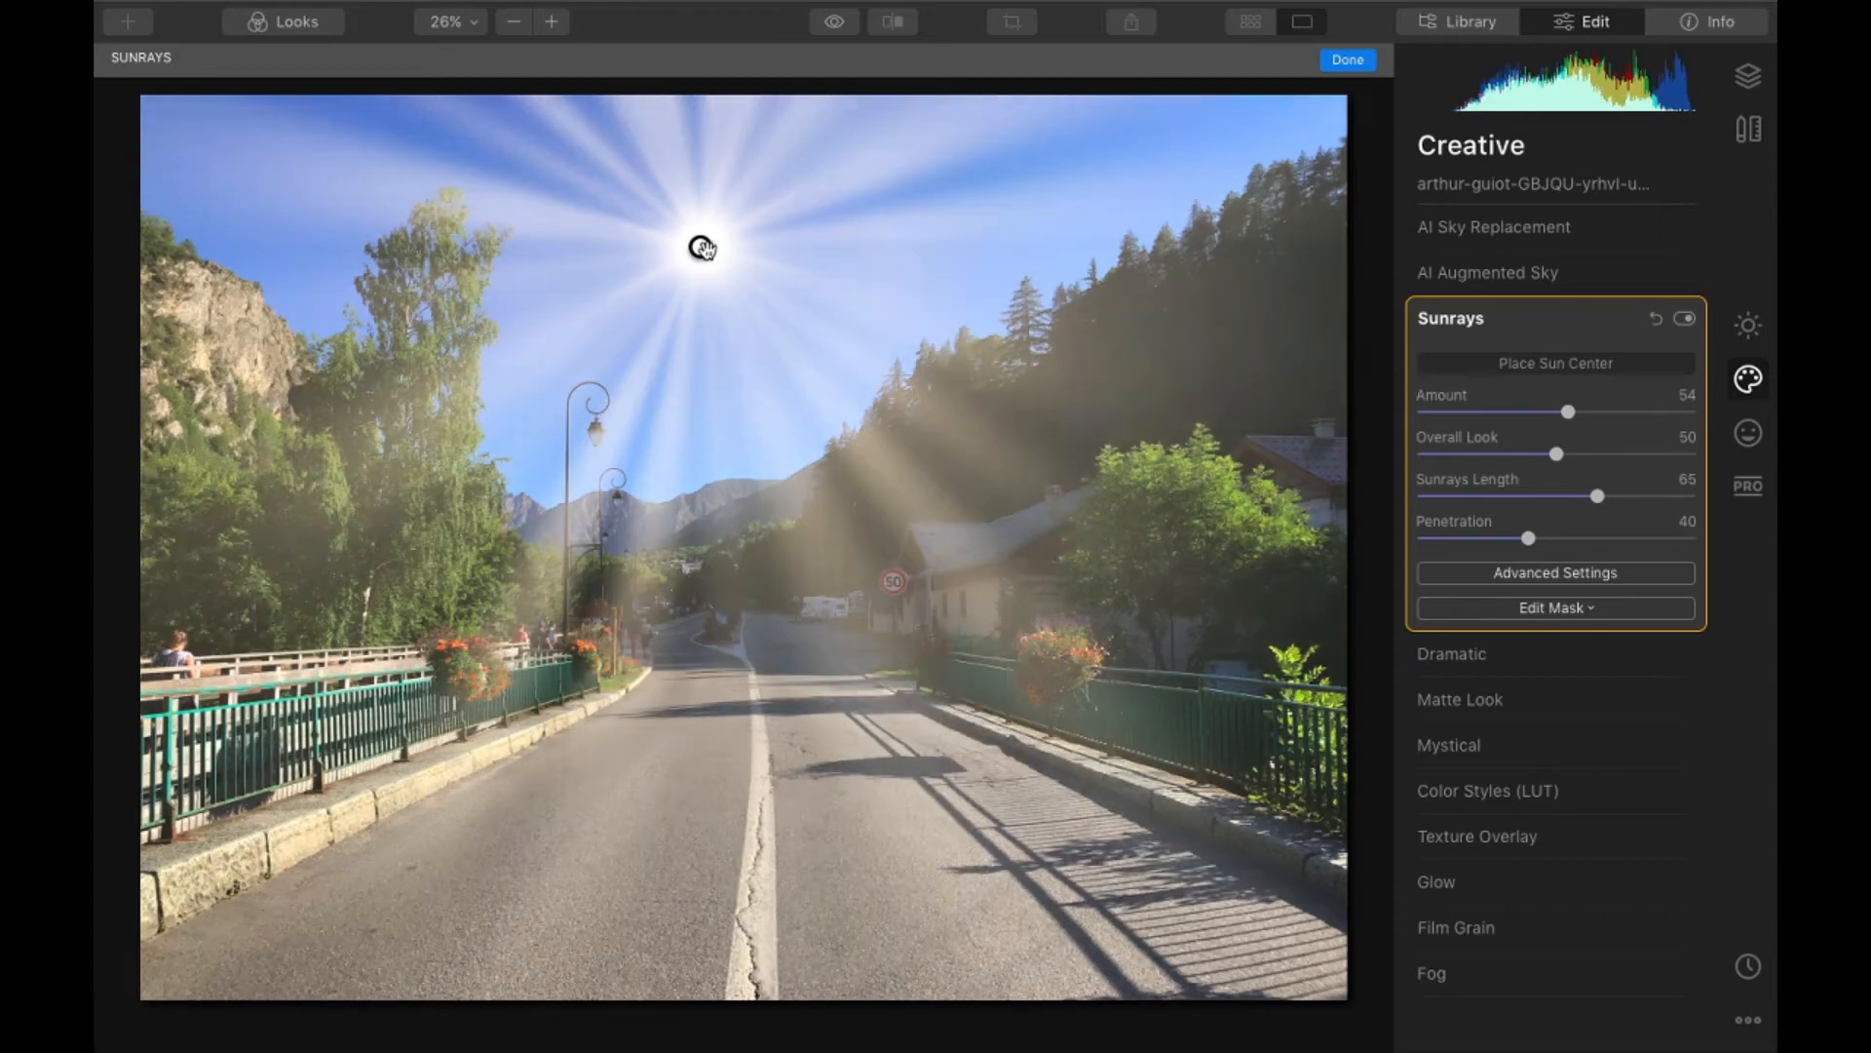
{"action": "left_click_drag", "start_coordinate": [698, 245], "coordinate": [256, 297]}
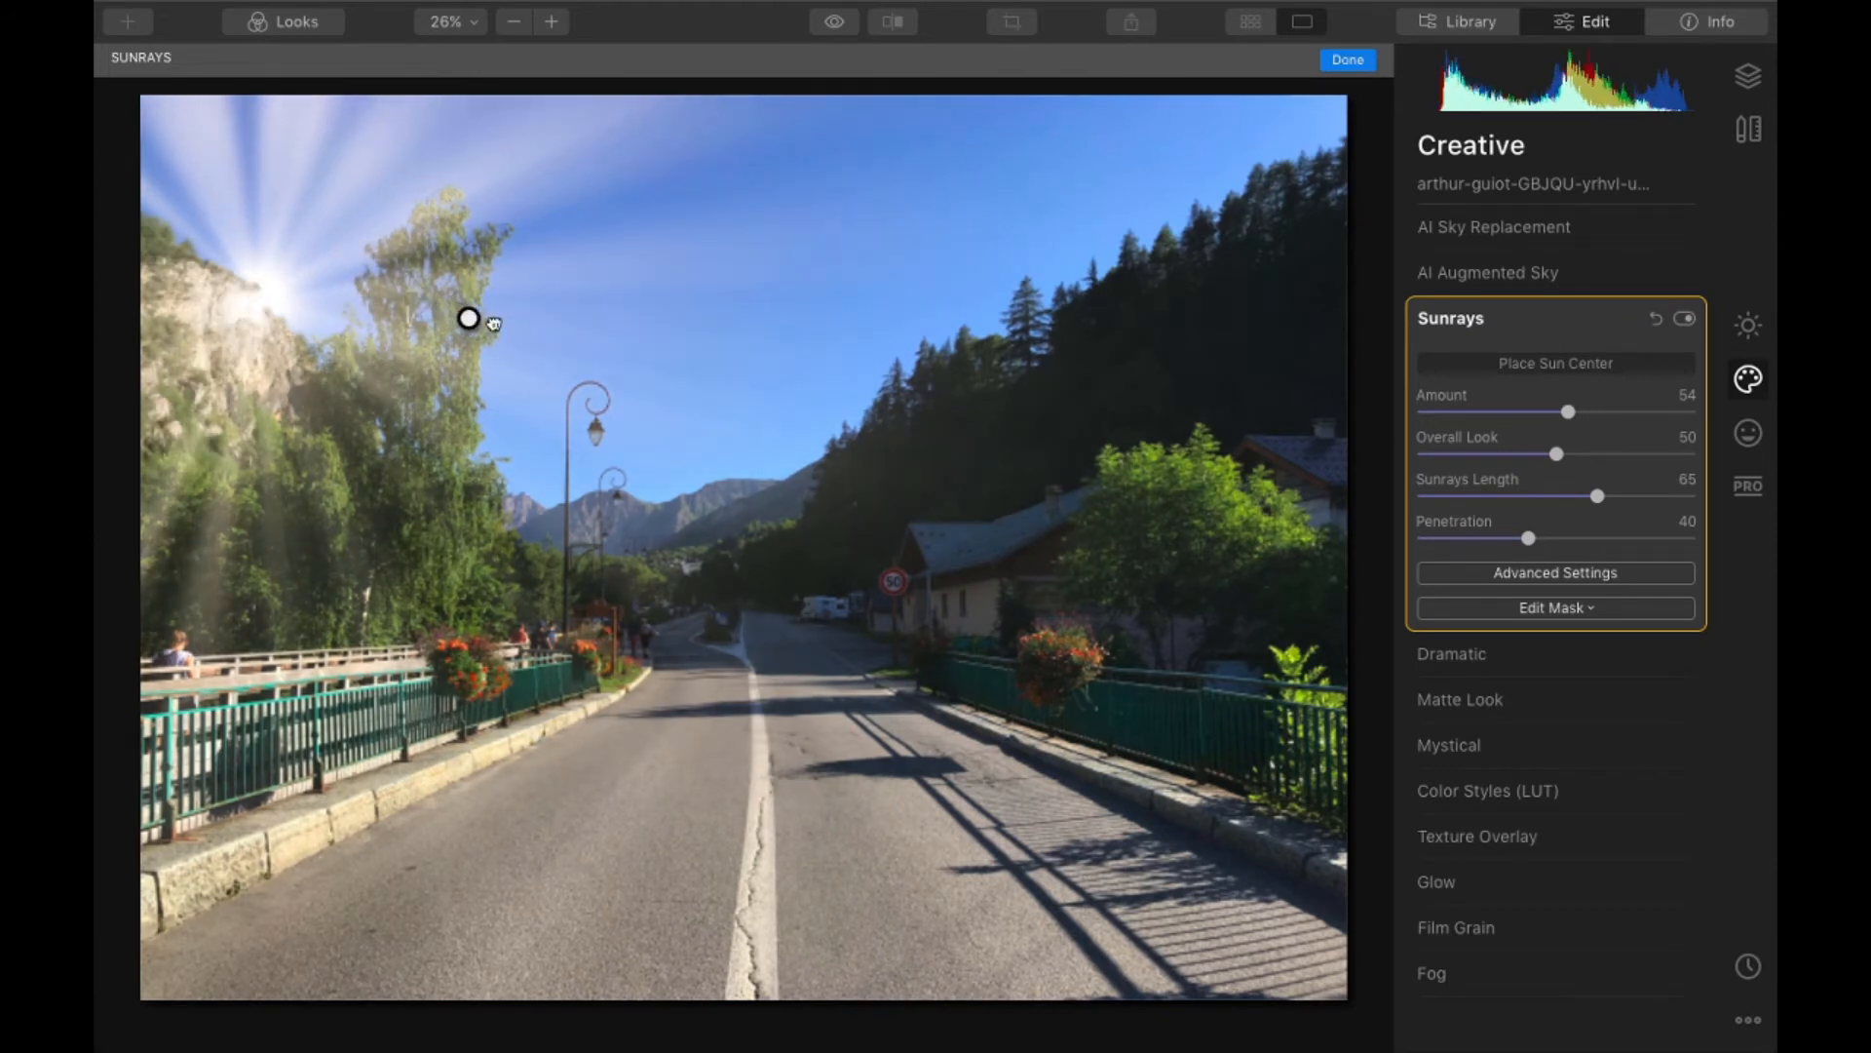
{"action": "left_click_drag", "start_coordinate": [468, 318], "coordinate": [670, 481]}
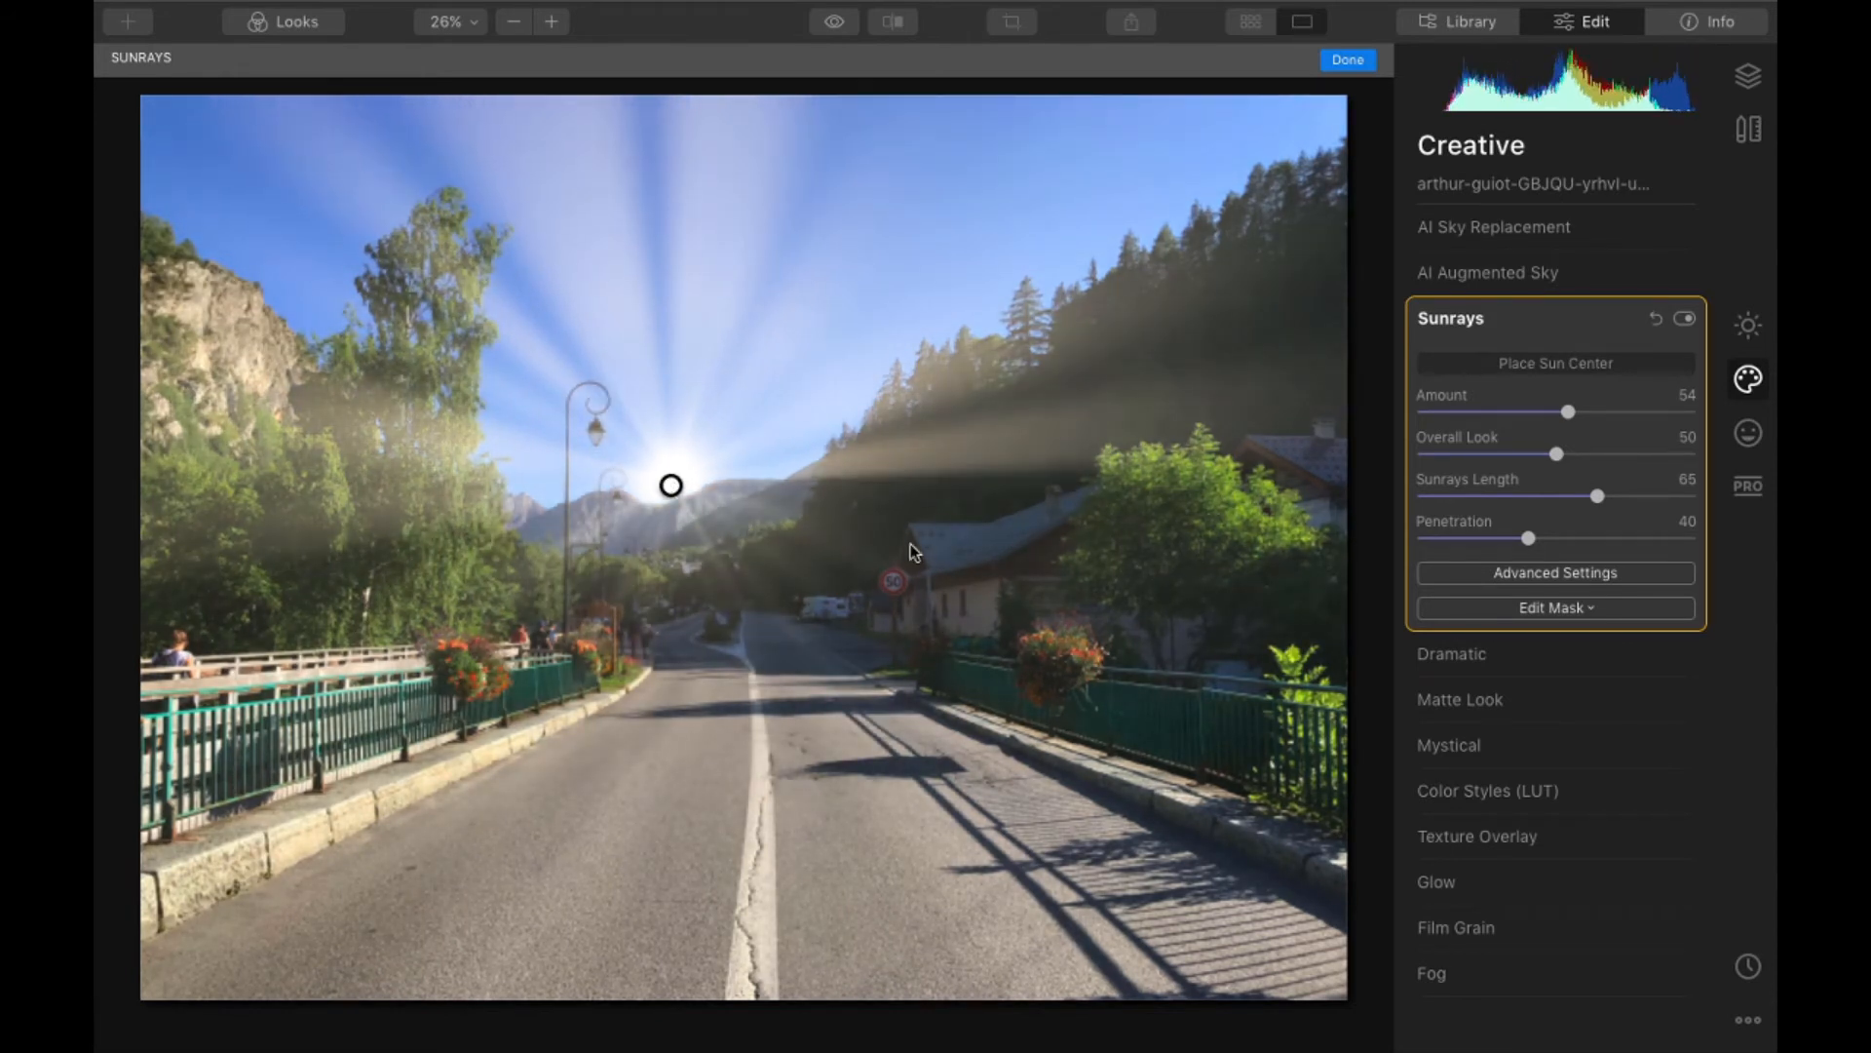
- Try a Sunrays Amount of 26 with the sun slightly lower on the mountain ridge, and raise the Amount to 78
{"action": "left_click_drag", "start_coordinate": [1560, 411], "coordinate": [1489, 414]}
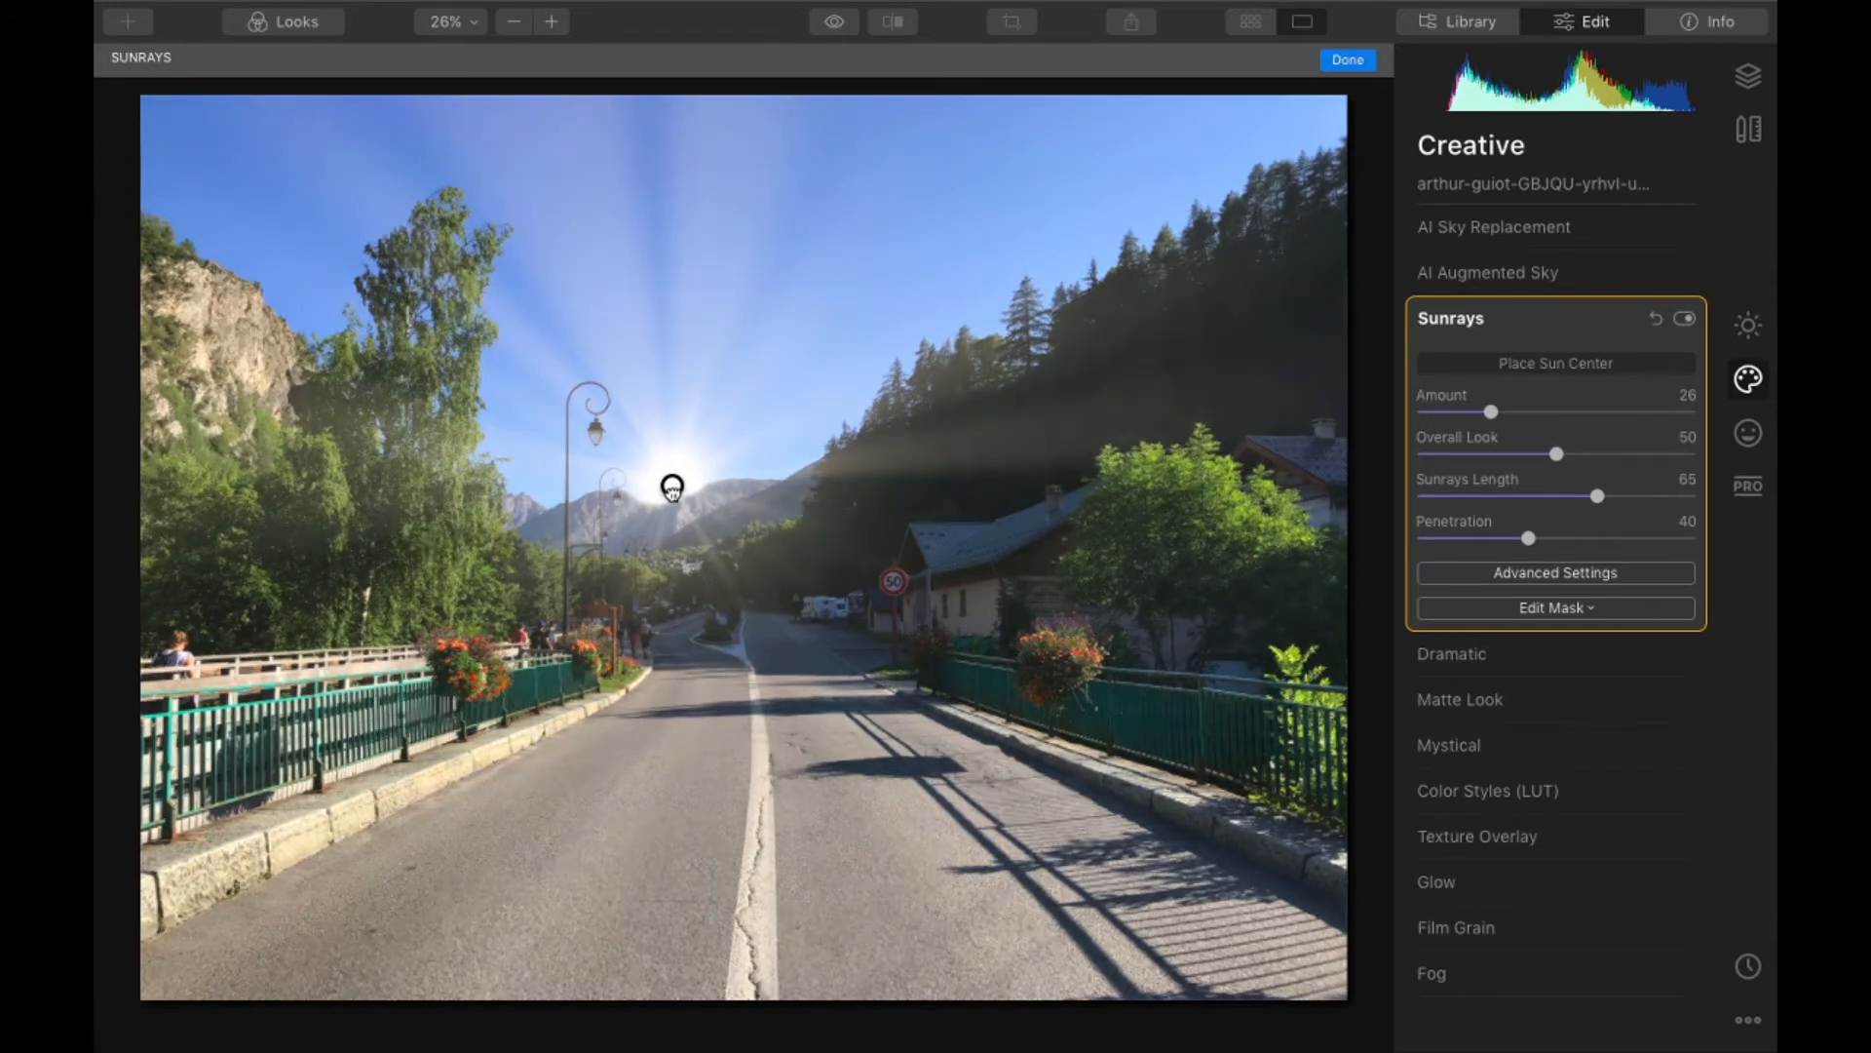
{"action": "left_click_drag", "start_coordinate": [673, 488], "coordinate": [676, 494]}
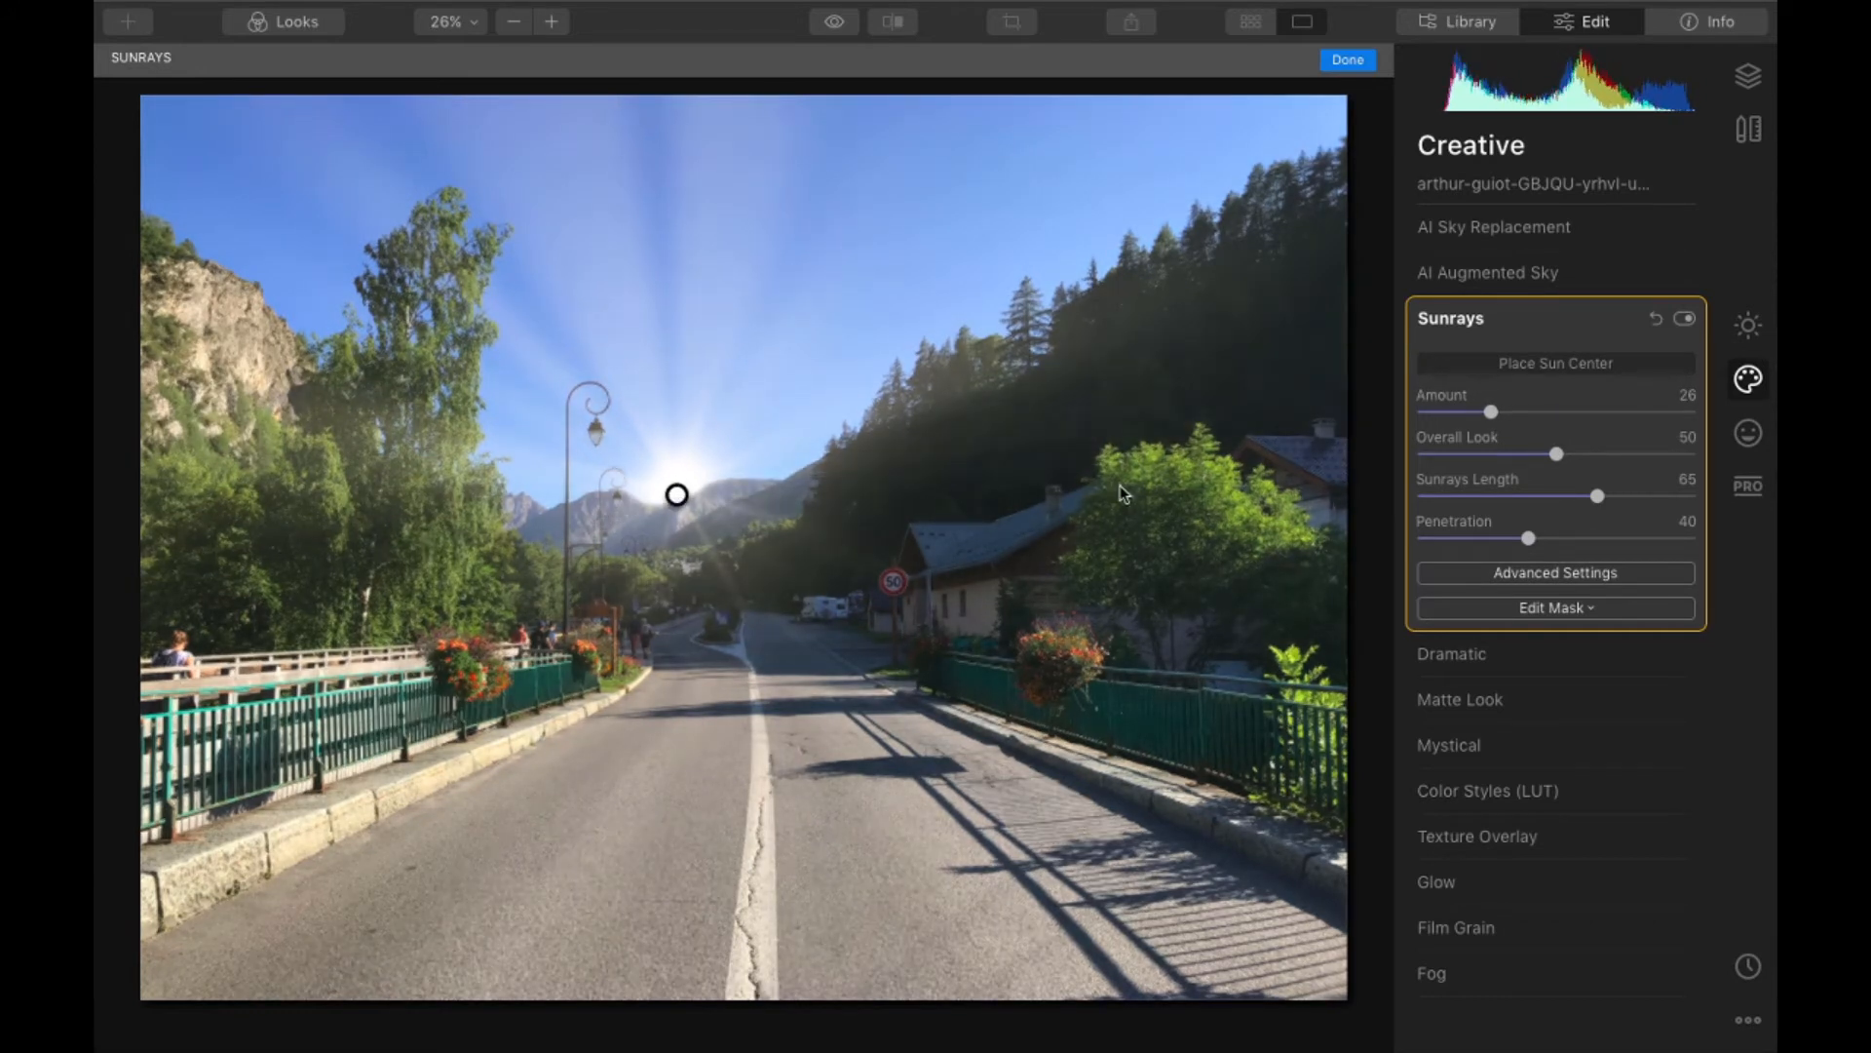
{"action": "left_click", "coordinate": [1632, 411]}
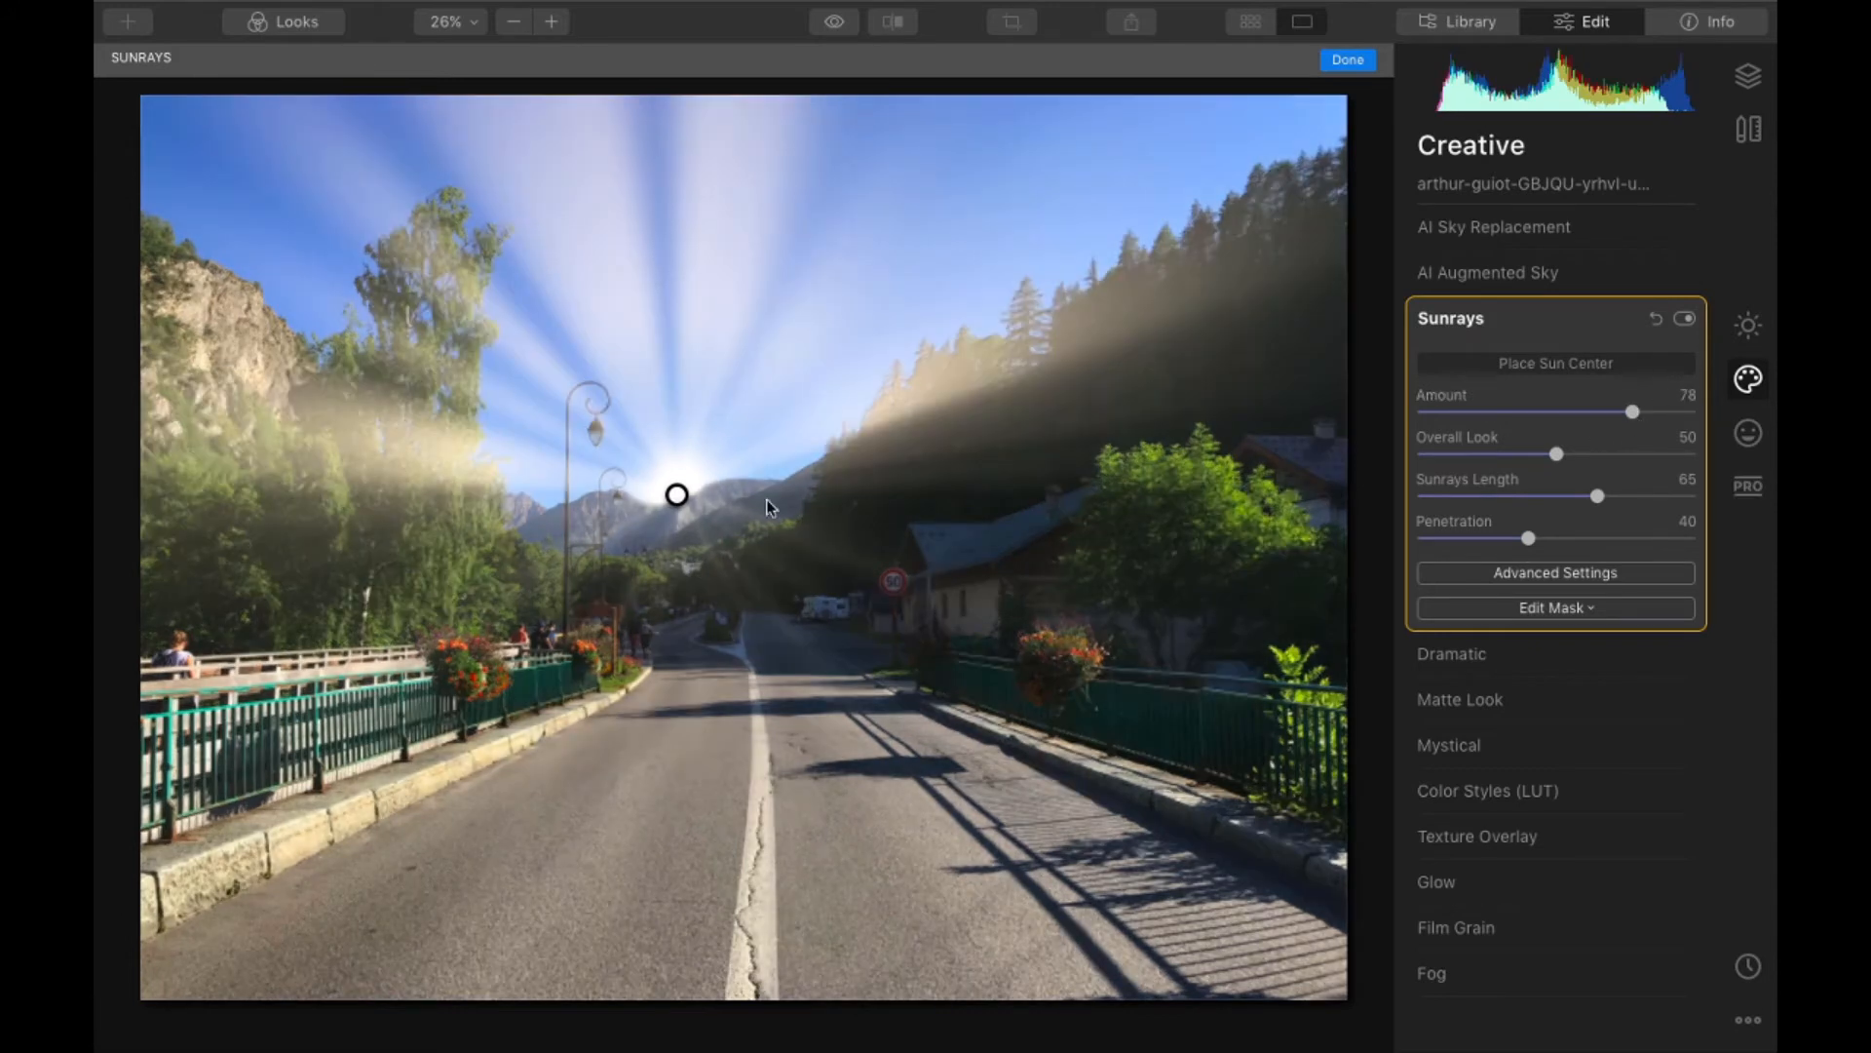
- Move the sun center along the dark pine hillside, trying positions from the valley end up to the treetops and beside the tall pine
{"action": "left_click_drag", "start_coordinate": [678, 495], "coordinate": [796, 477]}
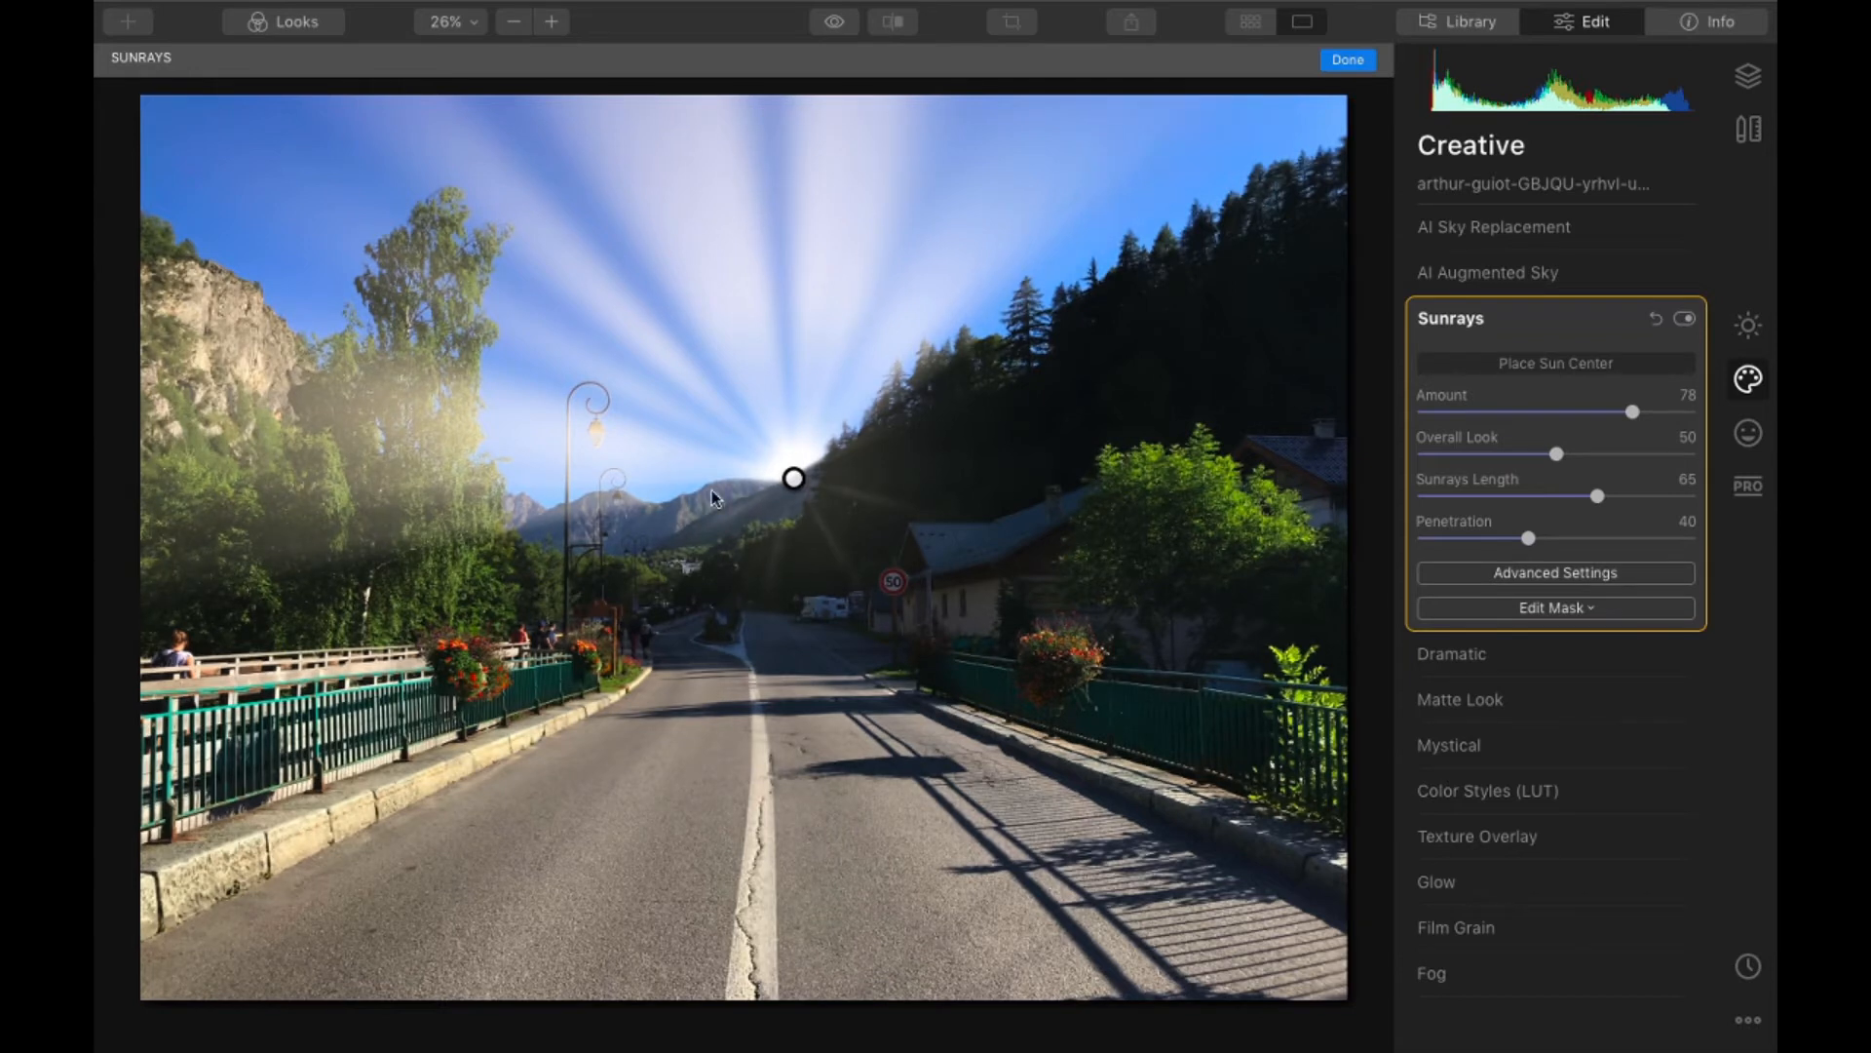
{"action": "left_click_drag", "start_coordinate": [799, 477], "coordinate": [870, 439]}
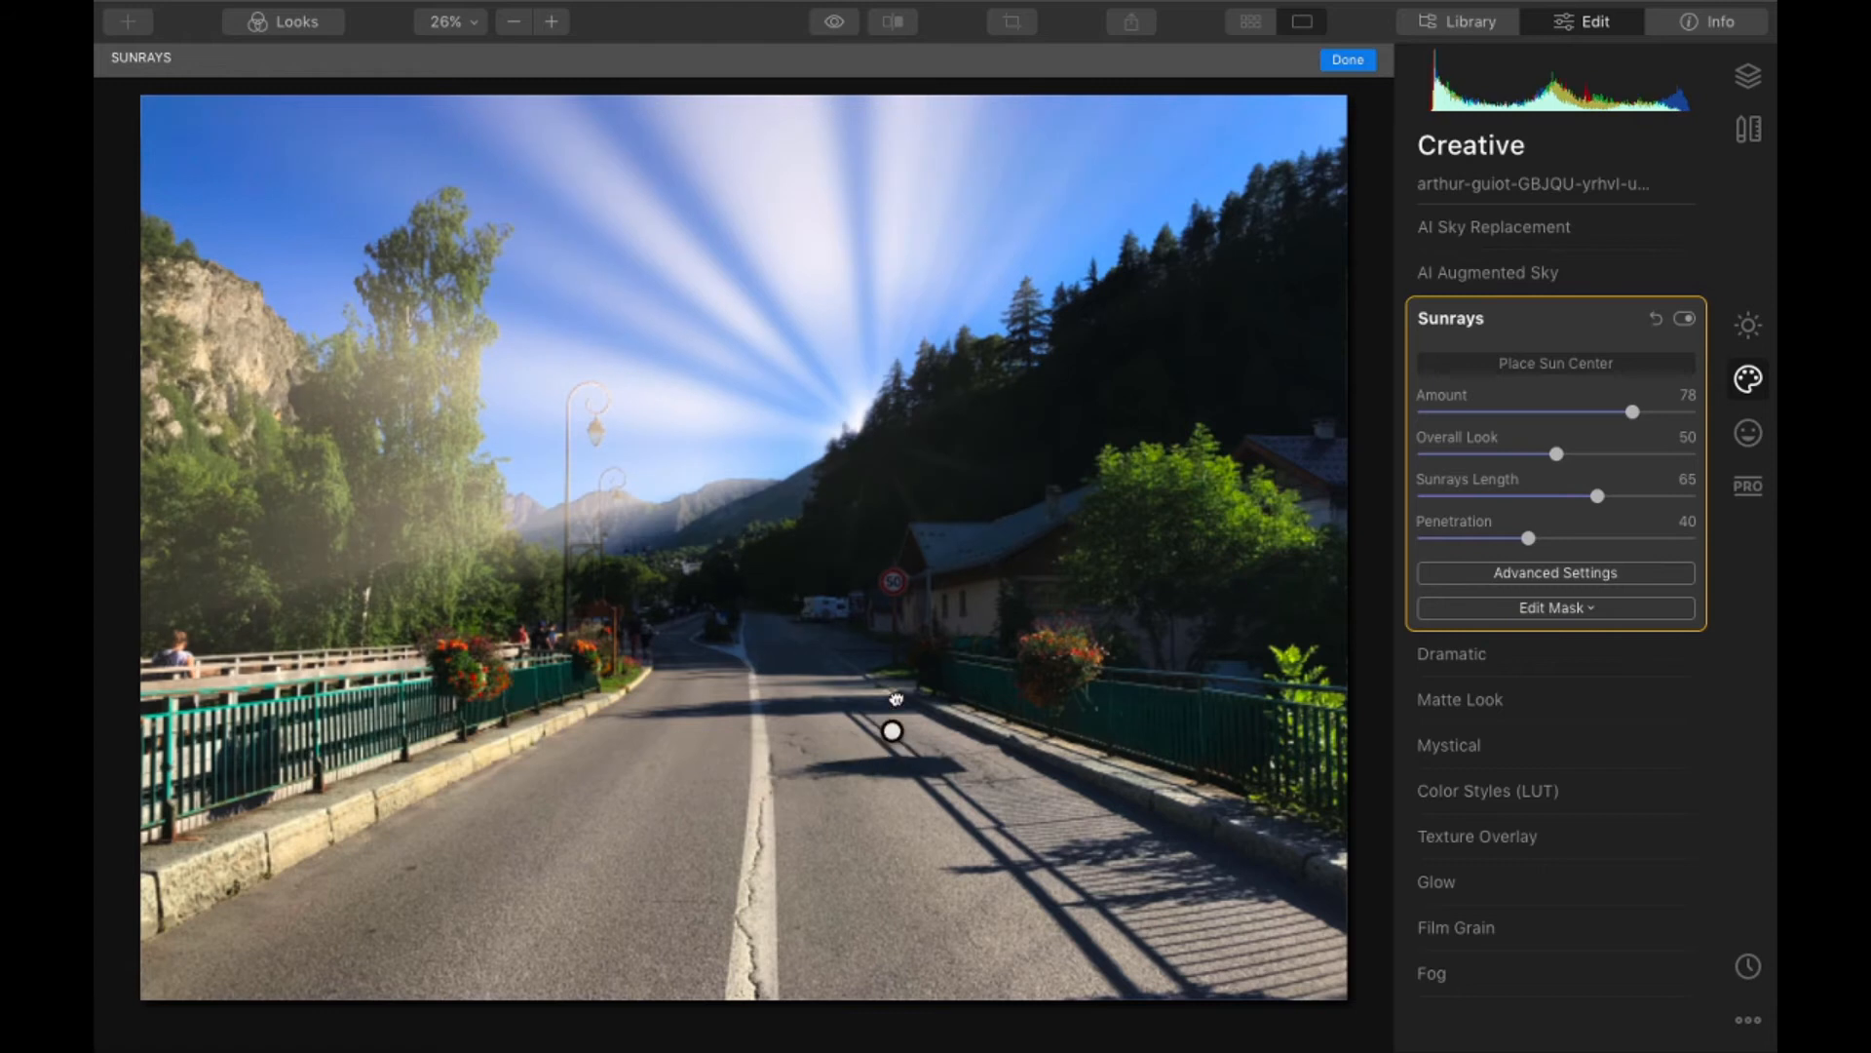
{"action": "mouse_move", "coordinate": [1177, 310]}
{"action": "left_mouse_down"}
{"action": "mouse_move", "coordinate": [1348, 146]}
{"action": "mouse_move", "coordinate": [1345, 176]}
{"action": "mouse_move", "coordinate": [1287, 210]}
{"action": "left_mouse_up"}
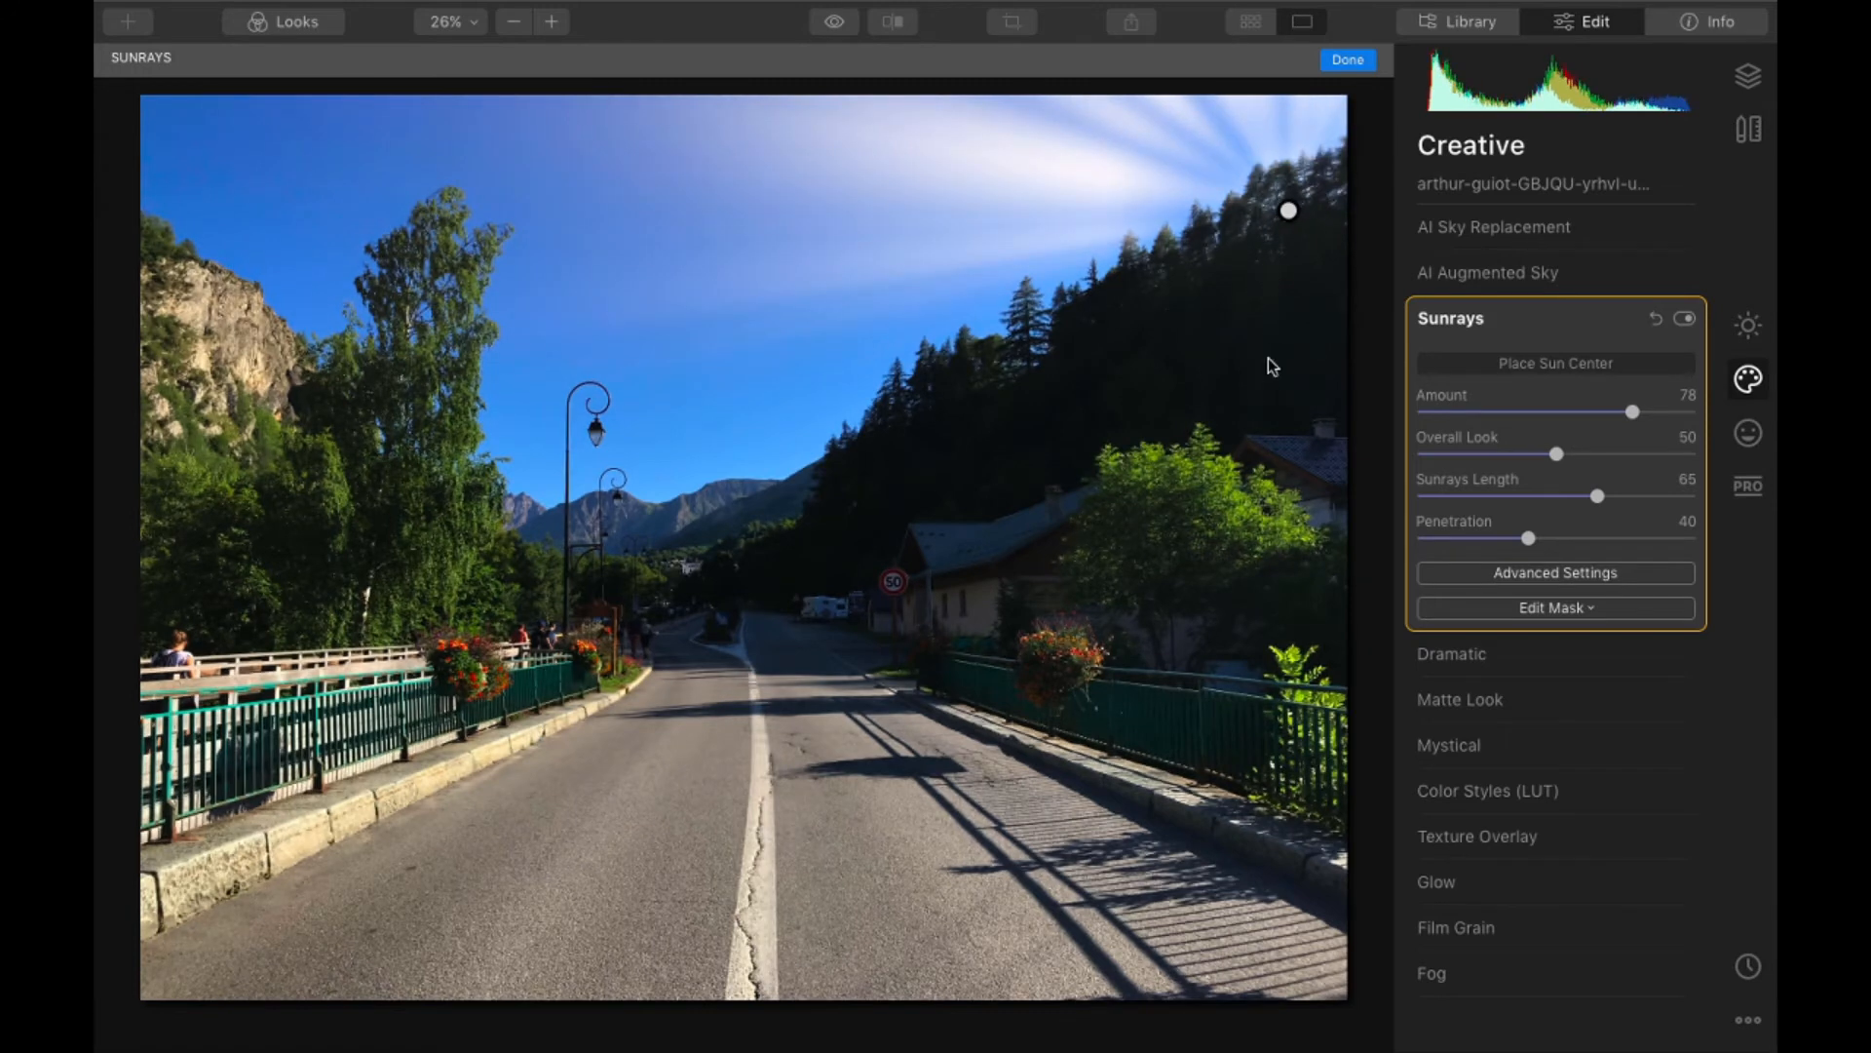
{"action": "left_click_drag", "start_coordinate": [1287, 205], "coordinate": [1318, 187]}
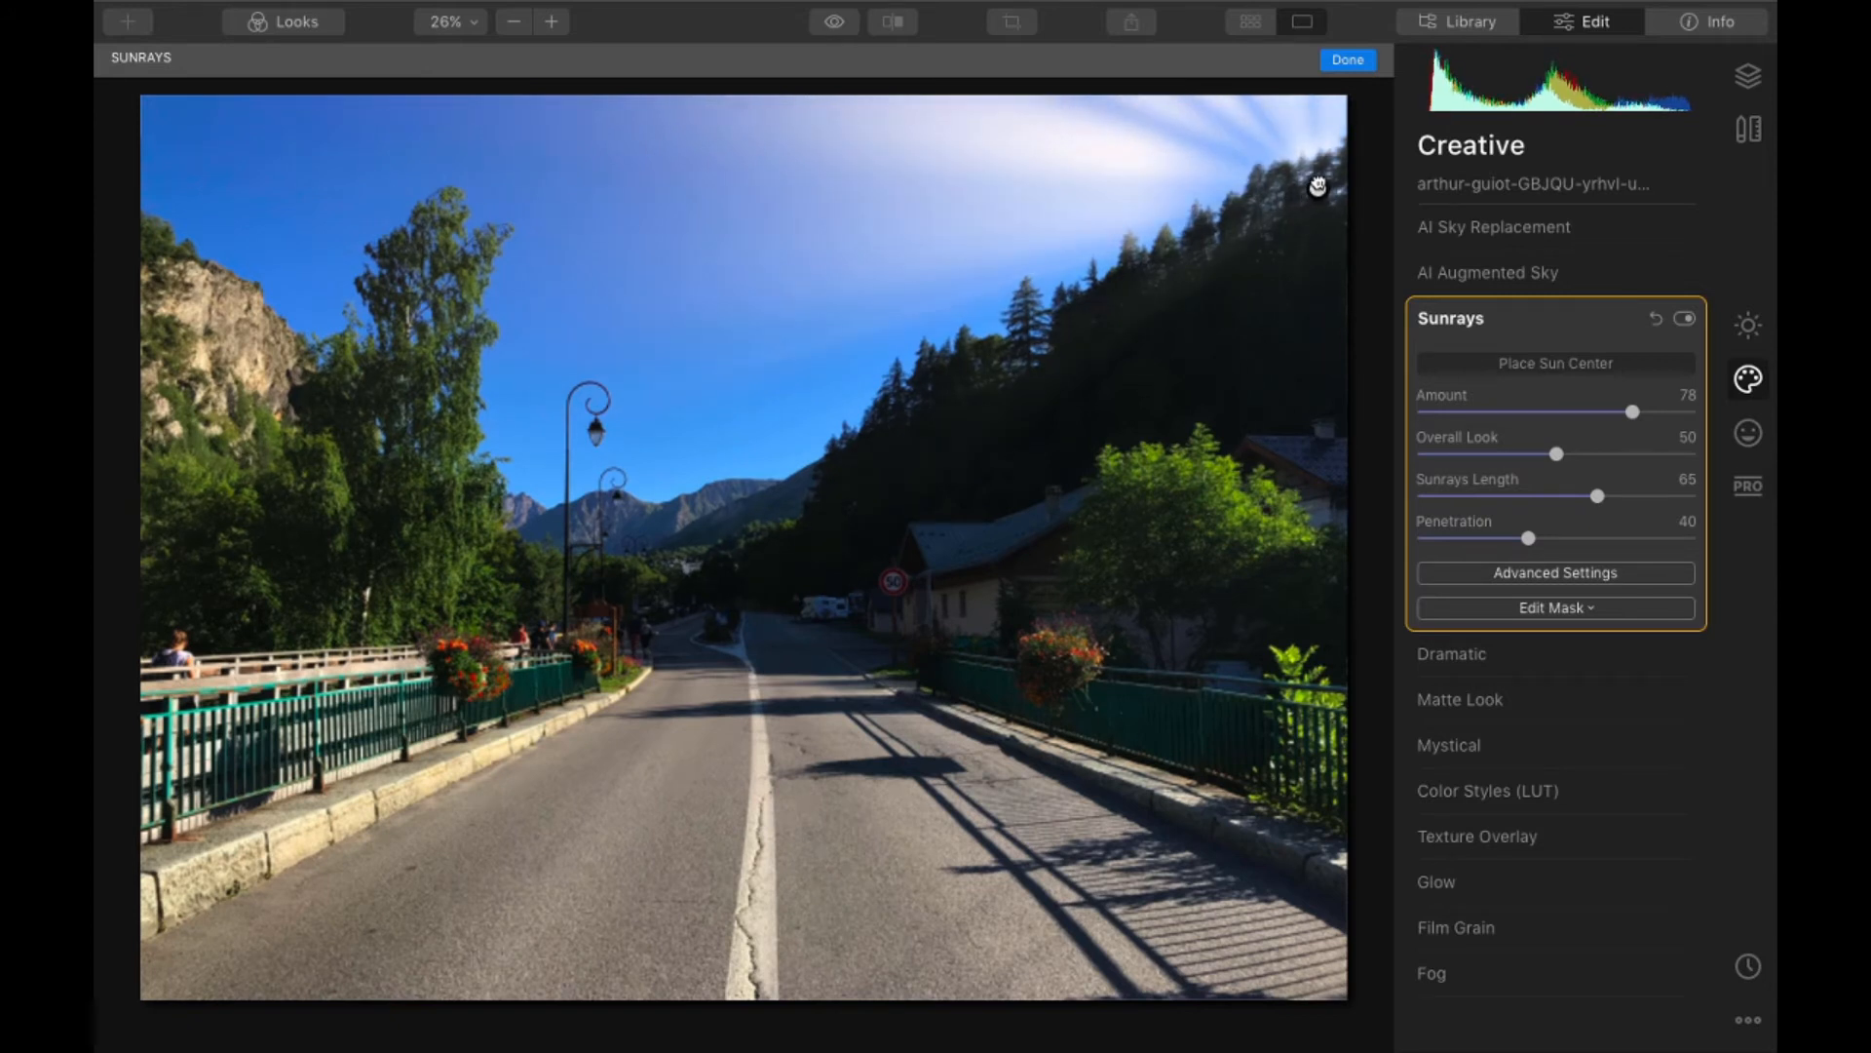
{"action": "mouse_move", "coordinate": [1317, 185]}
{"action": "left_mouse_down"}
{"action": "mouse_move", "coordinate": [1236, 196]}
{"action": "mouse_move", "coordinate": [1038, 310]}
{"action": "left_mouse_up"}
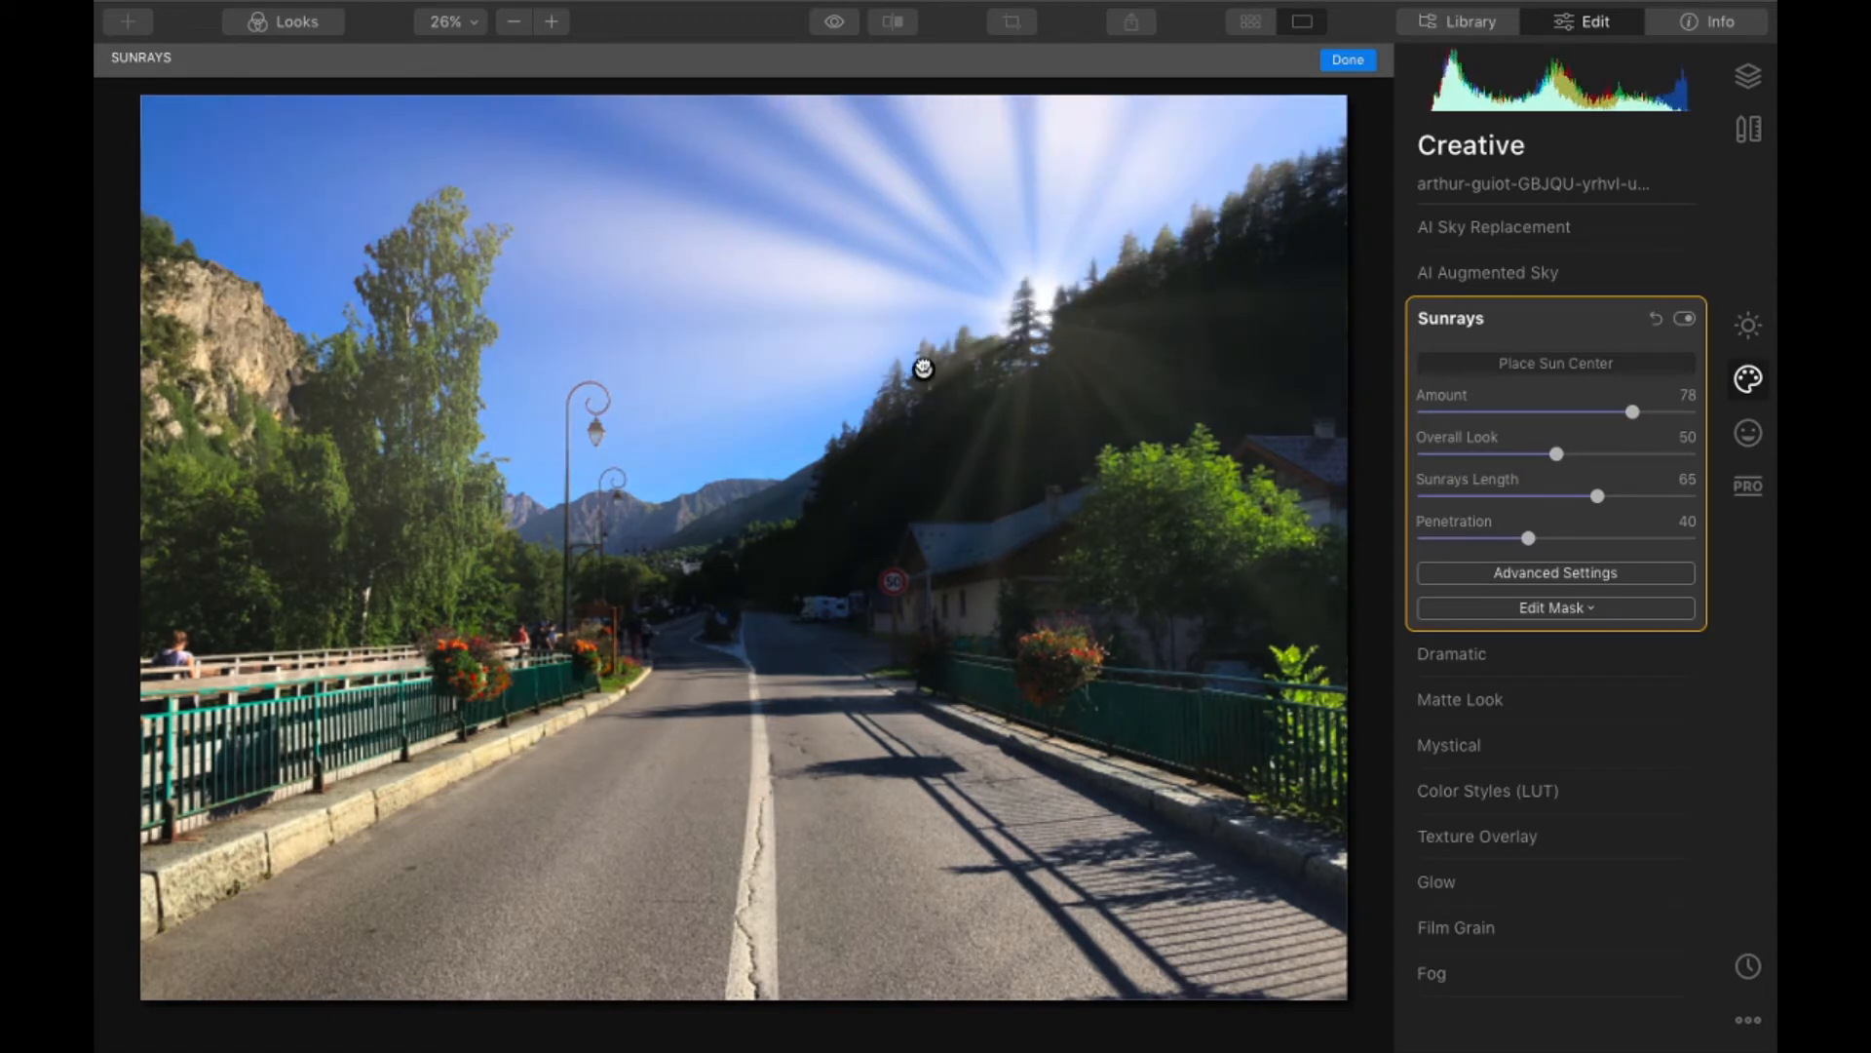
- Place the sun center between the rocky cliff and the tall tree so the rays emerge from behind them, and finish the placement
{"action": "left_click_drag", "start_coordinate": [922, 367], "coordinate": [325, 330]}
{"action": "left_click", "coordinate": [391, 354]}
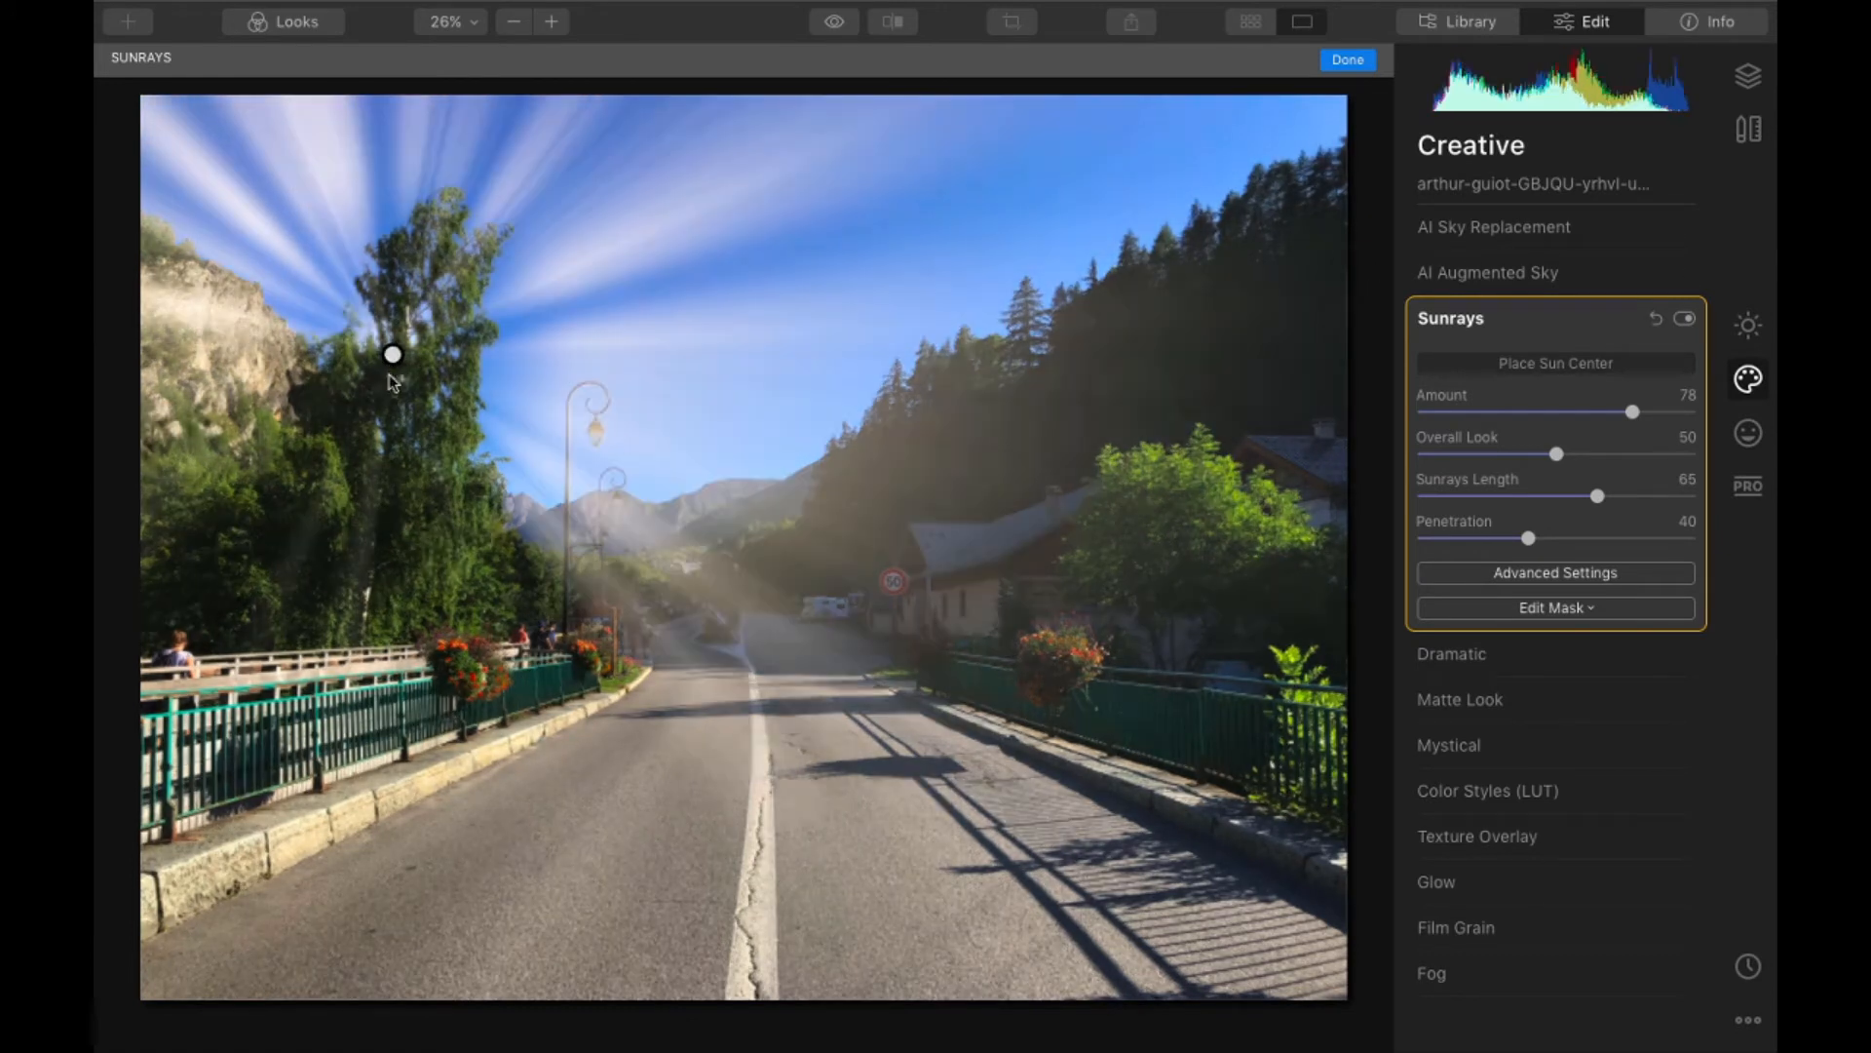
{"action": "left_click", "coordinate": [293, 371]}
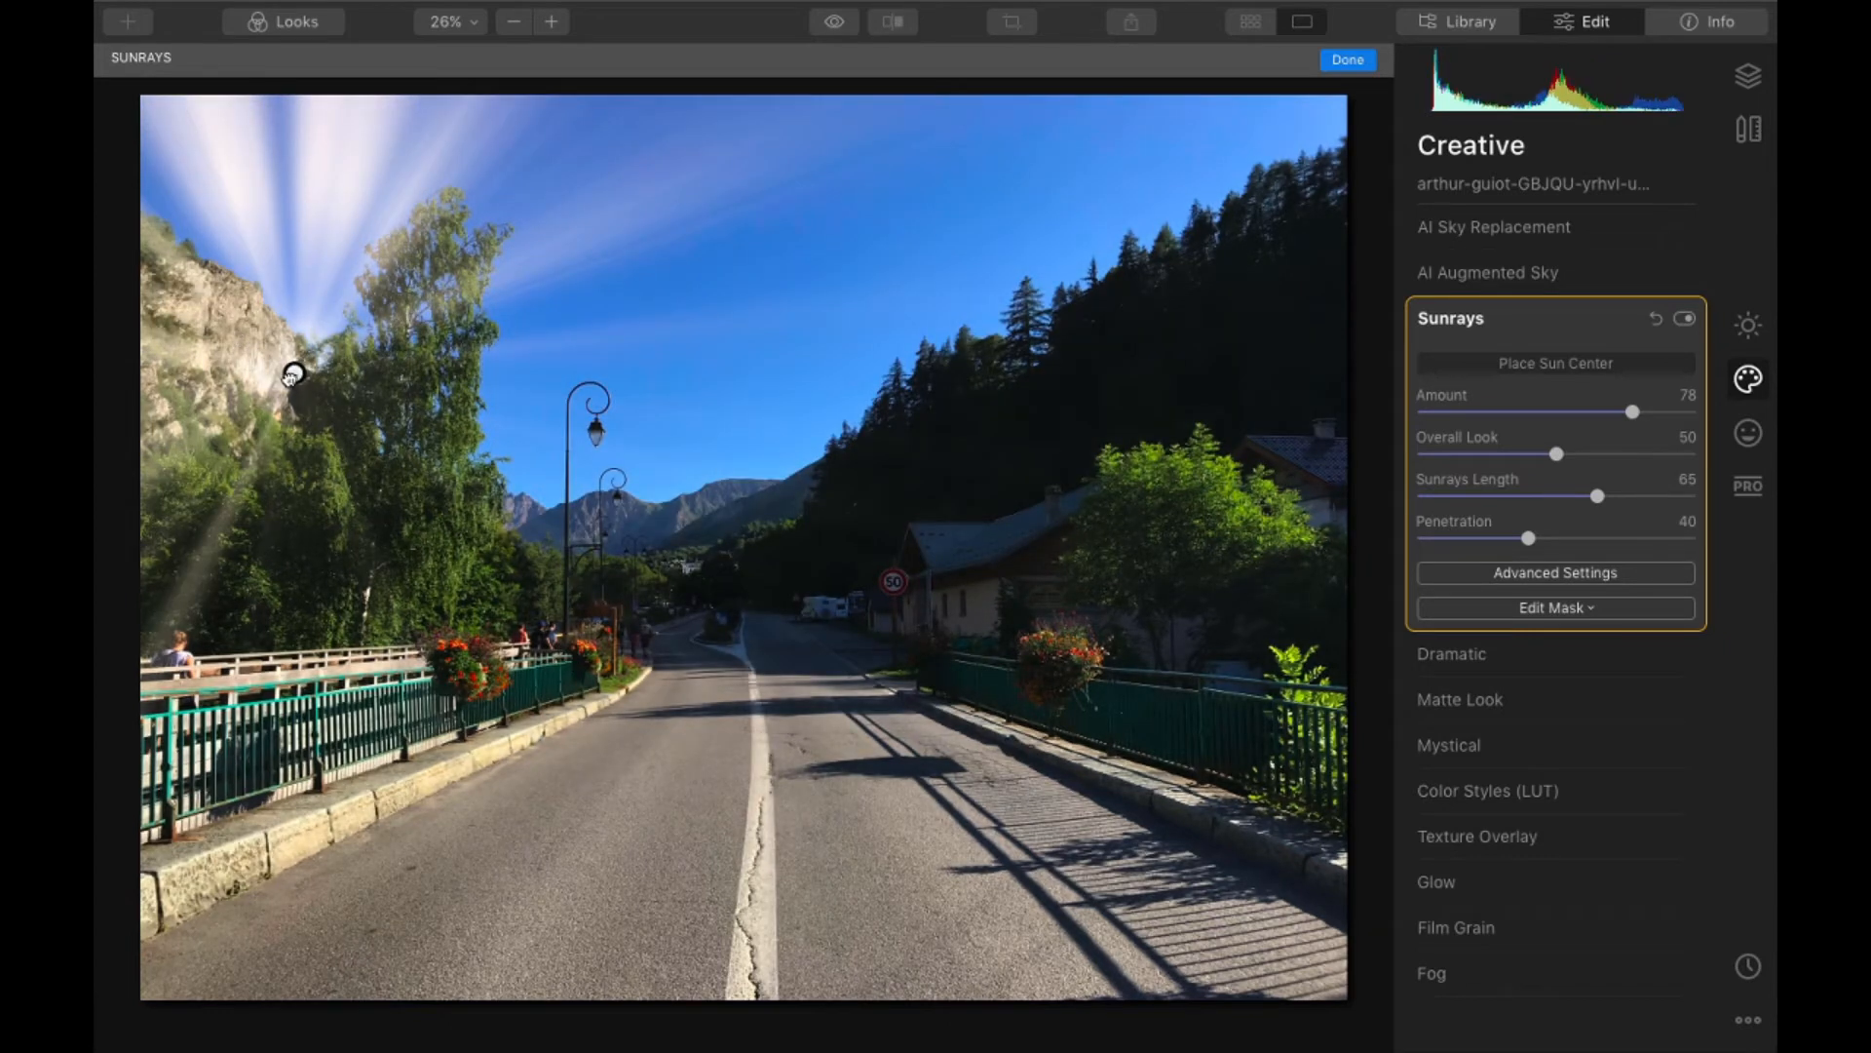
{"action": "left_click_drag", "start_coordinate": [305, 368], "coordinate": [328, 365]}
{"action": "left_click", "coordinate": [1558, 343]}
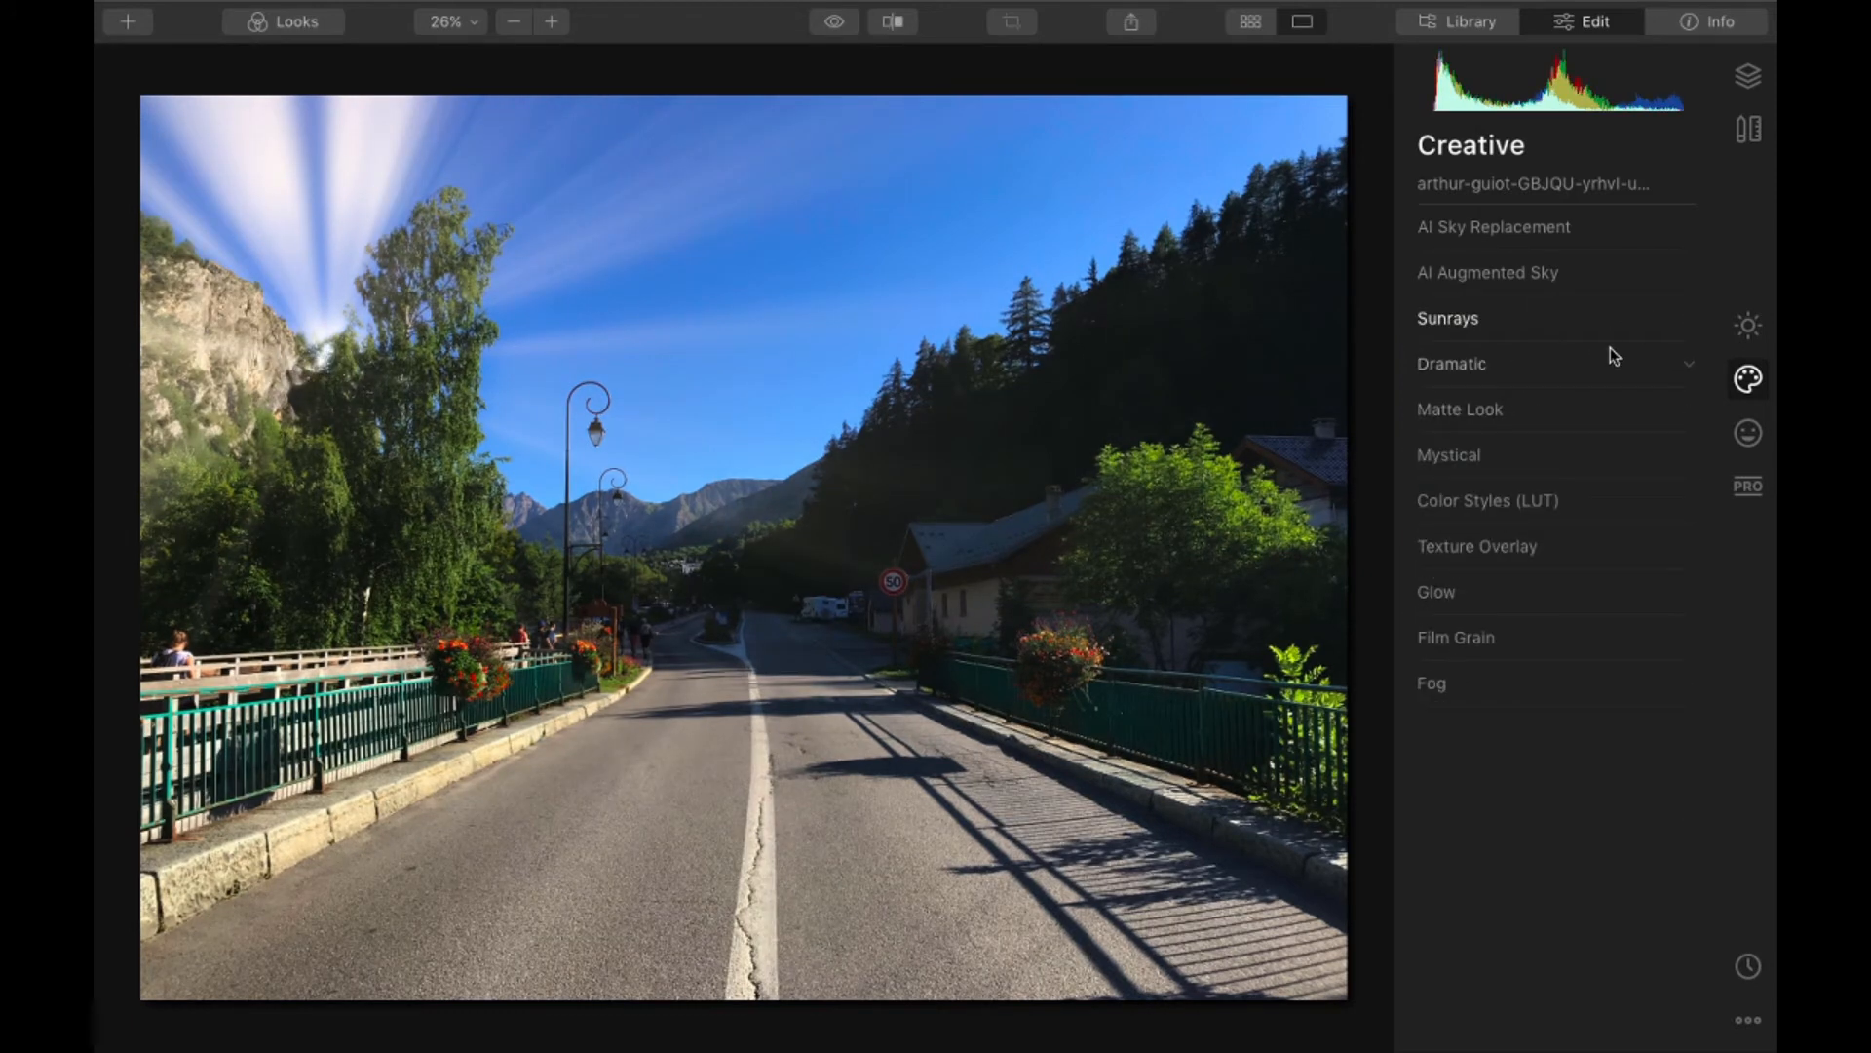
- Try the Beijing and 1960 LUTs in Color Styles, and remove the color style and switch Sunrays off
{"action": "left_click", "coordinate": [1510, 377]}
{"action": "left_click", "coordinate": [1510, 376]}
{"action": "left_click", "coordinate": [1553, 501]}
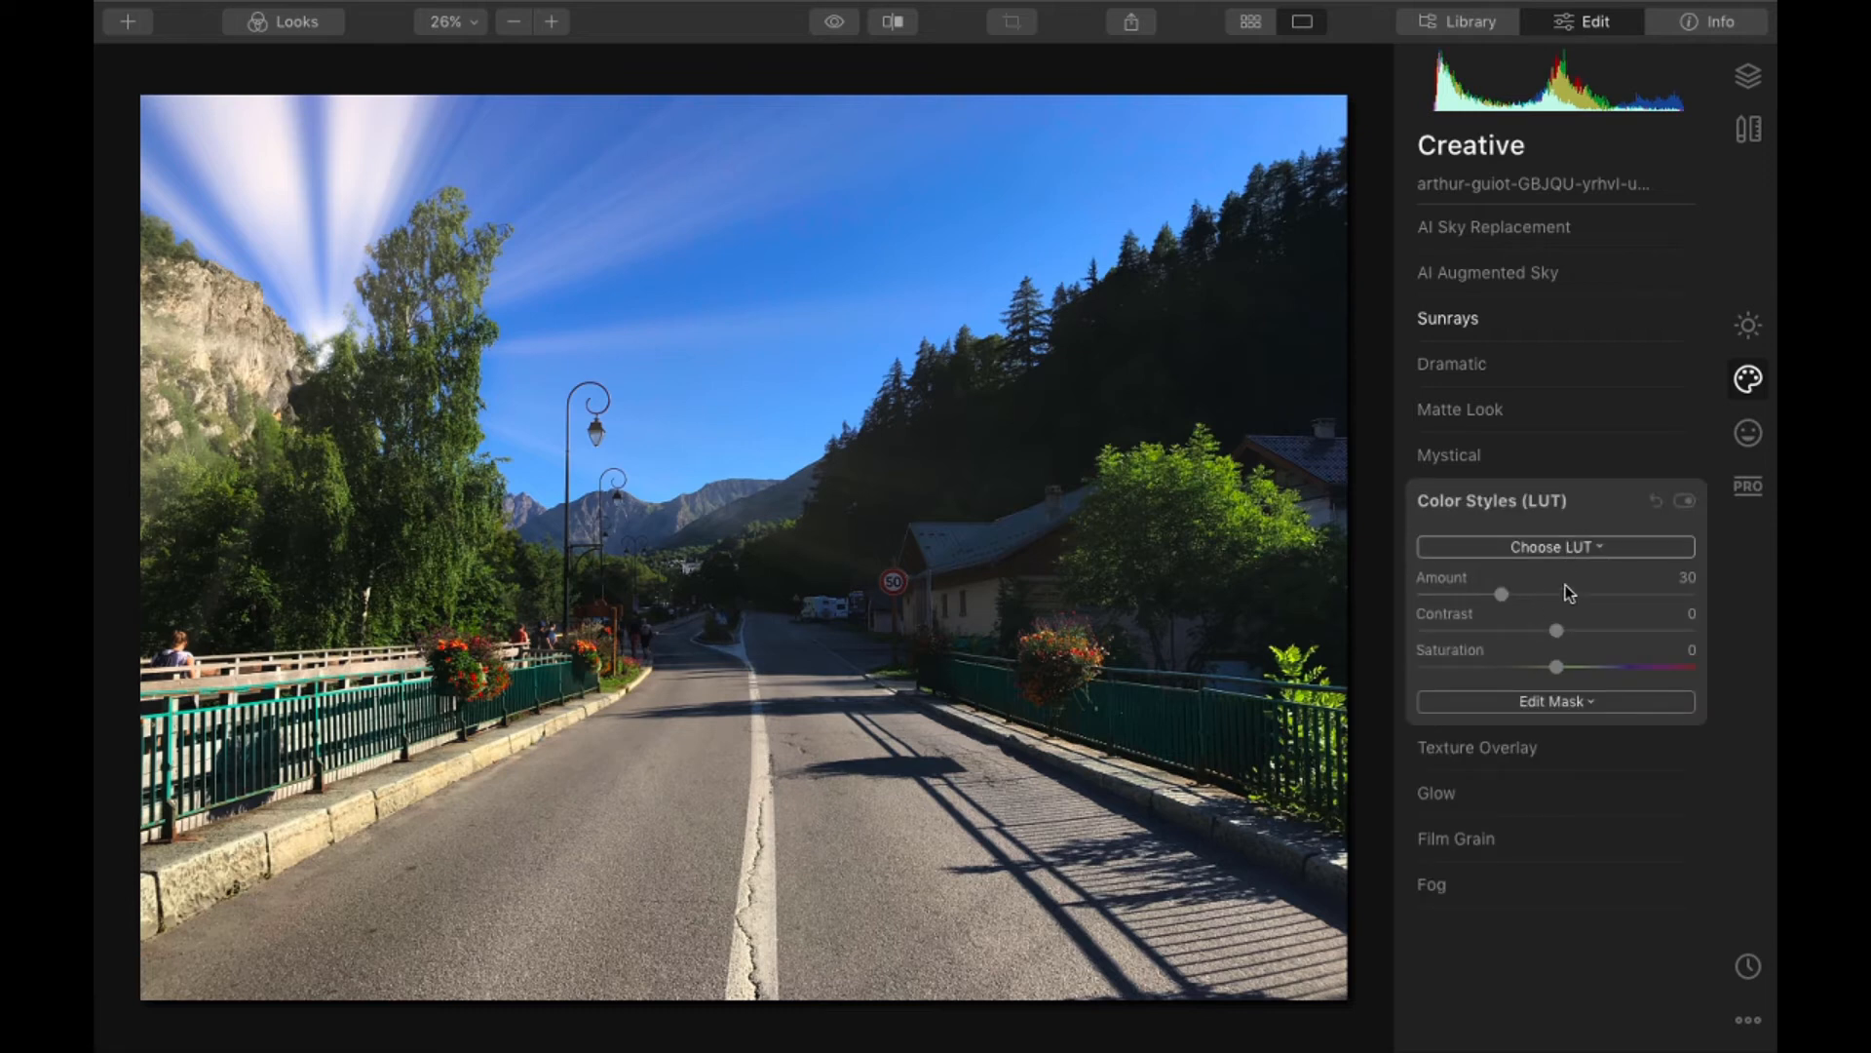
{"action": "left_click", "coordinate": [1574, 547]}
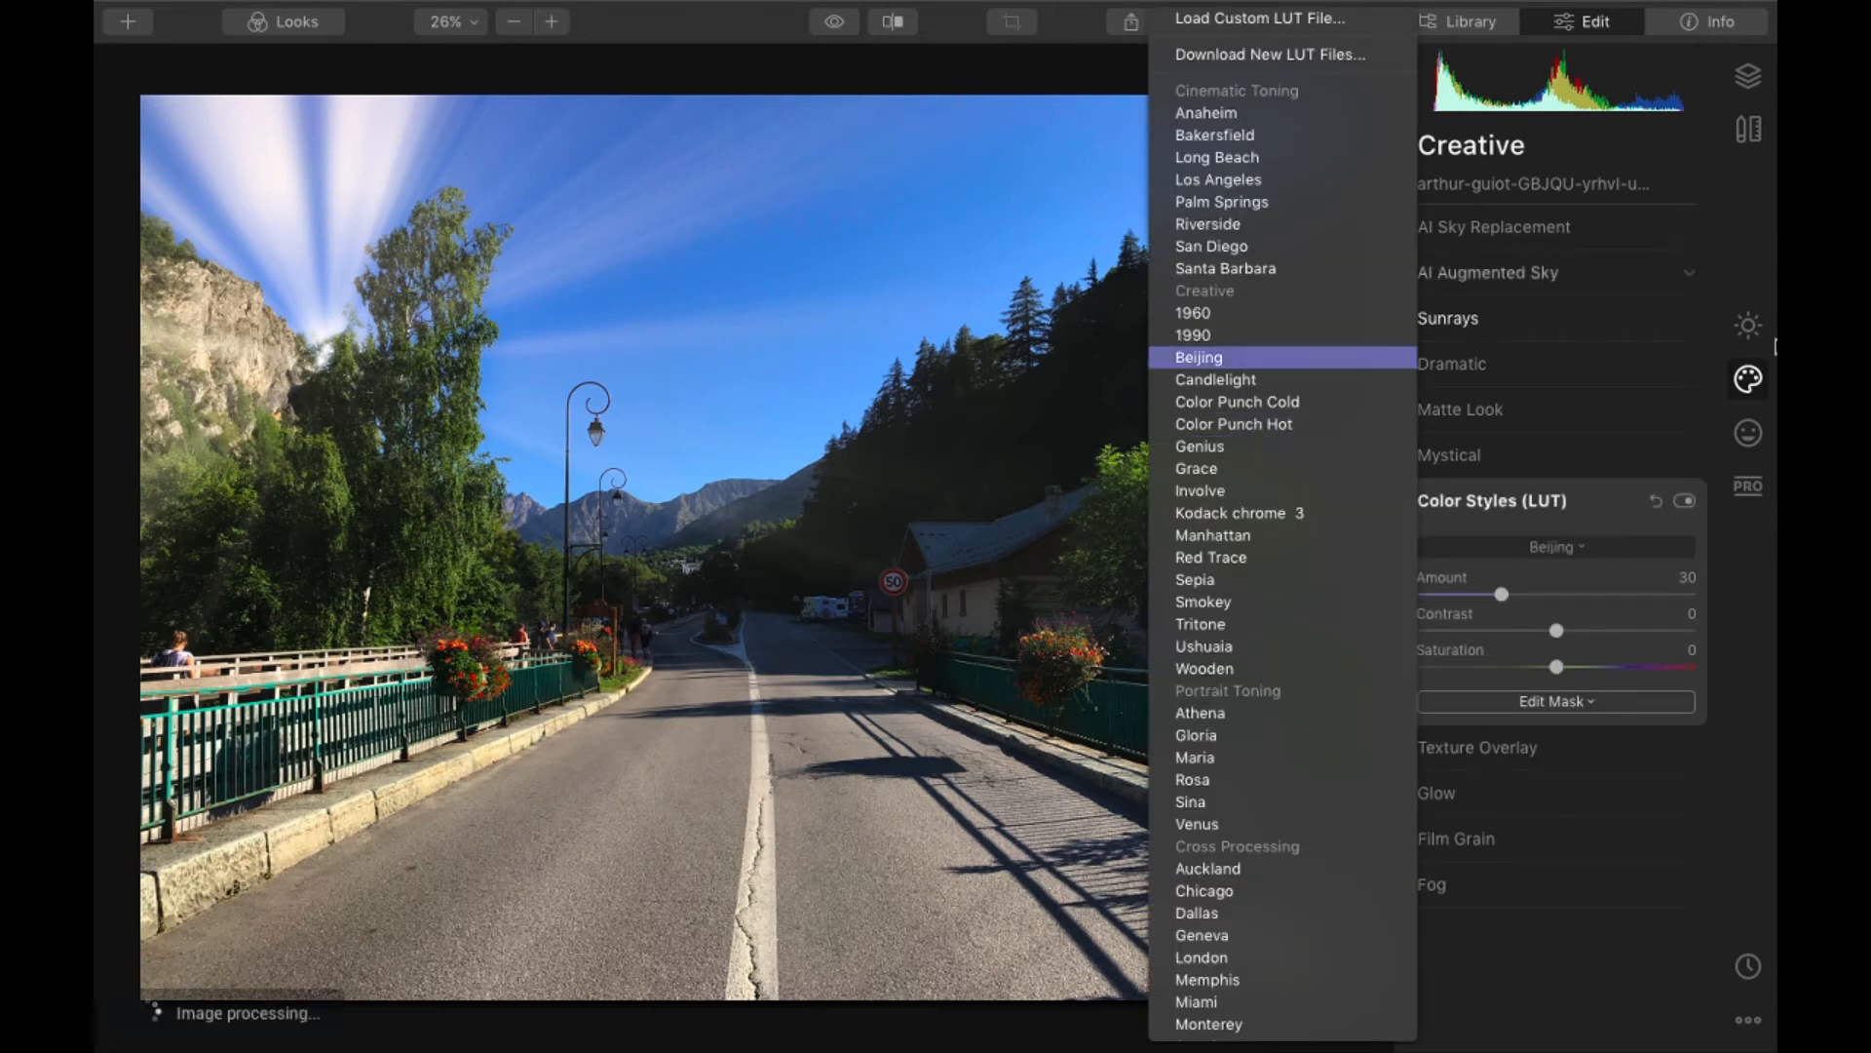
{"action": "left_click", "coordinate": [1193, 313]}
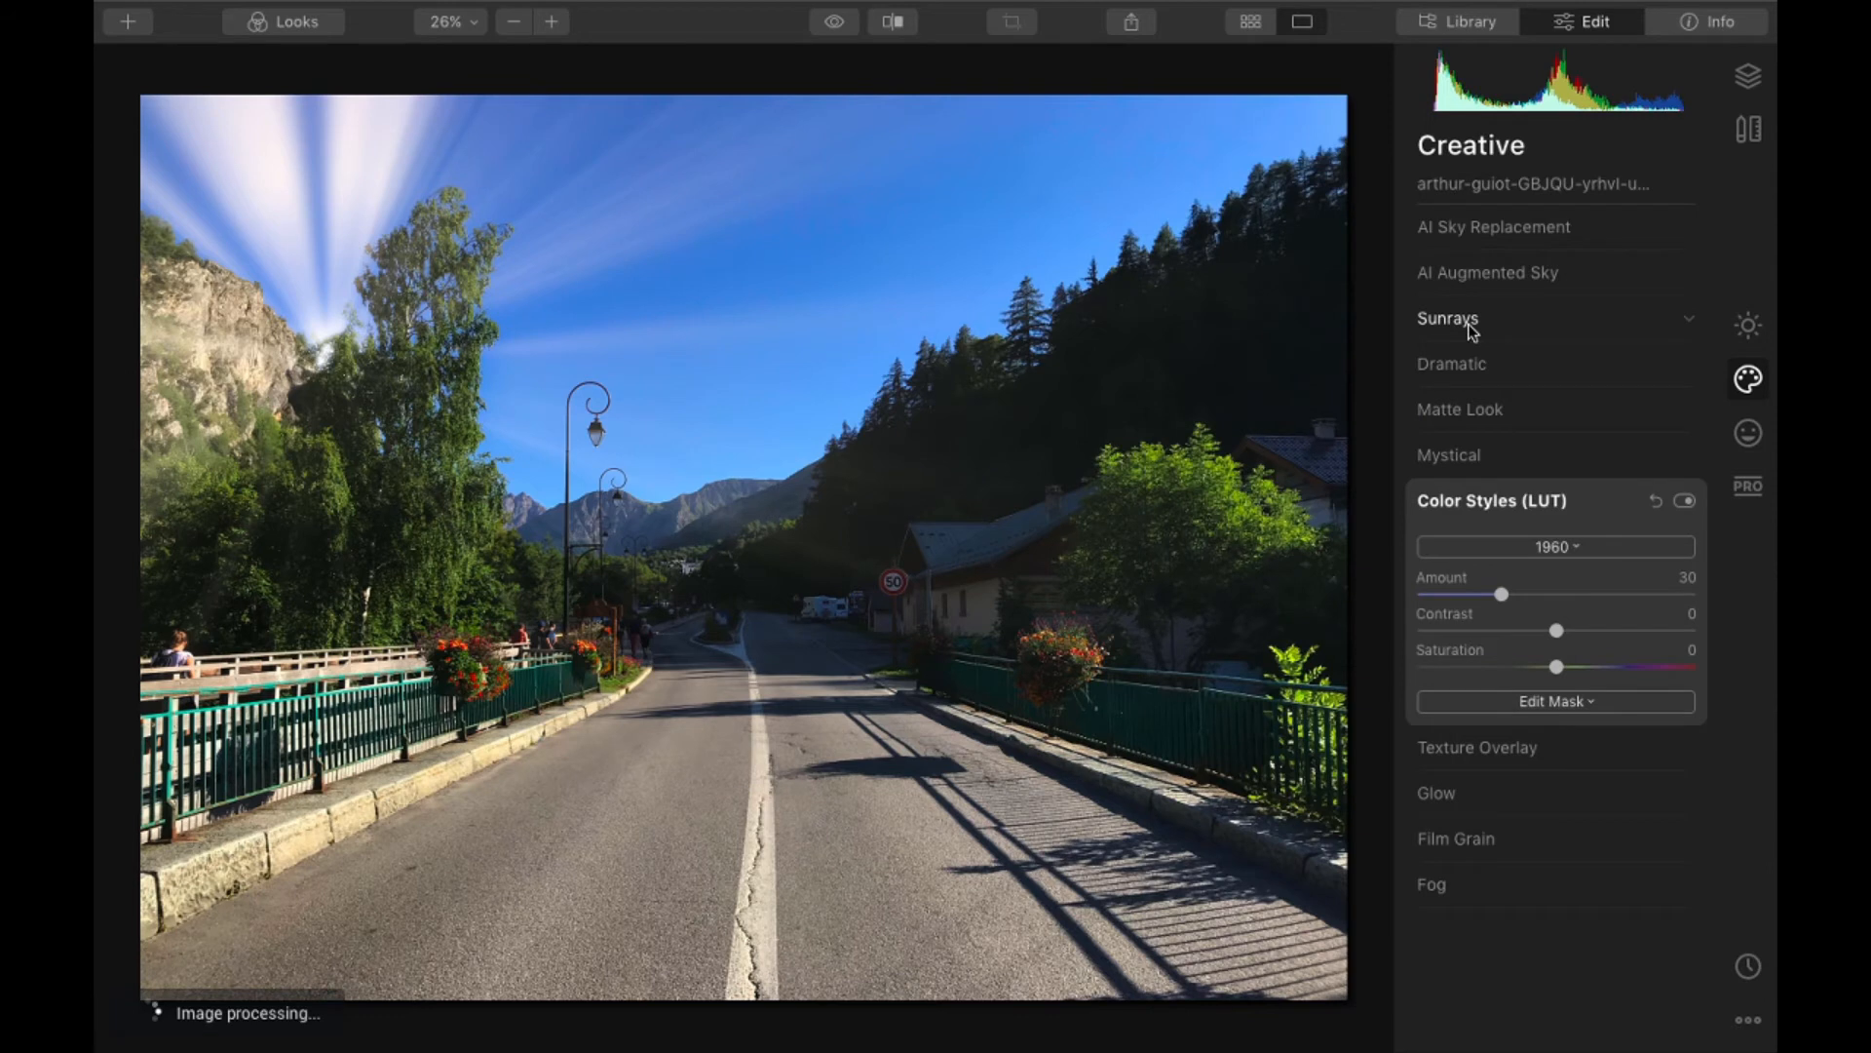
{"action": "left_click", "coordinate": [1470, 327]}
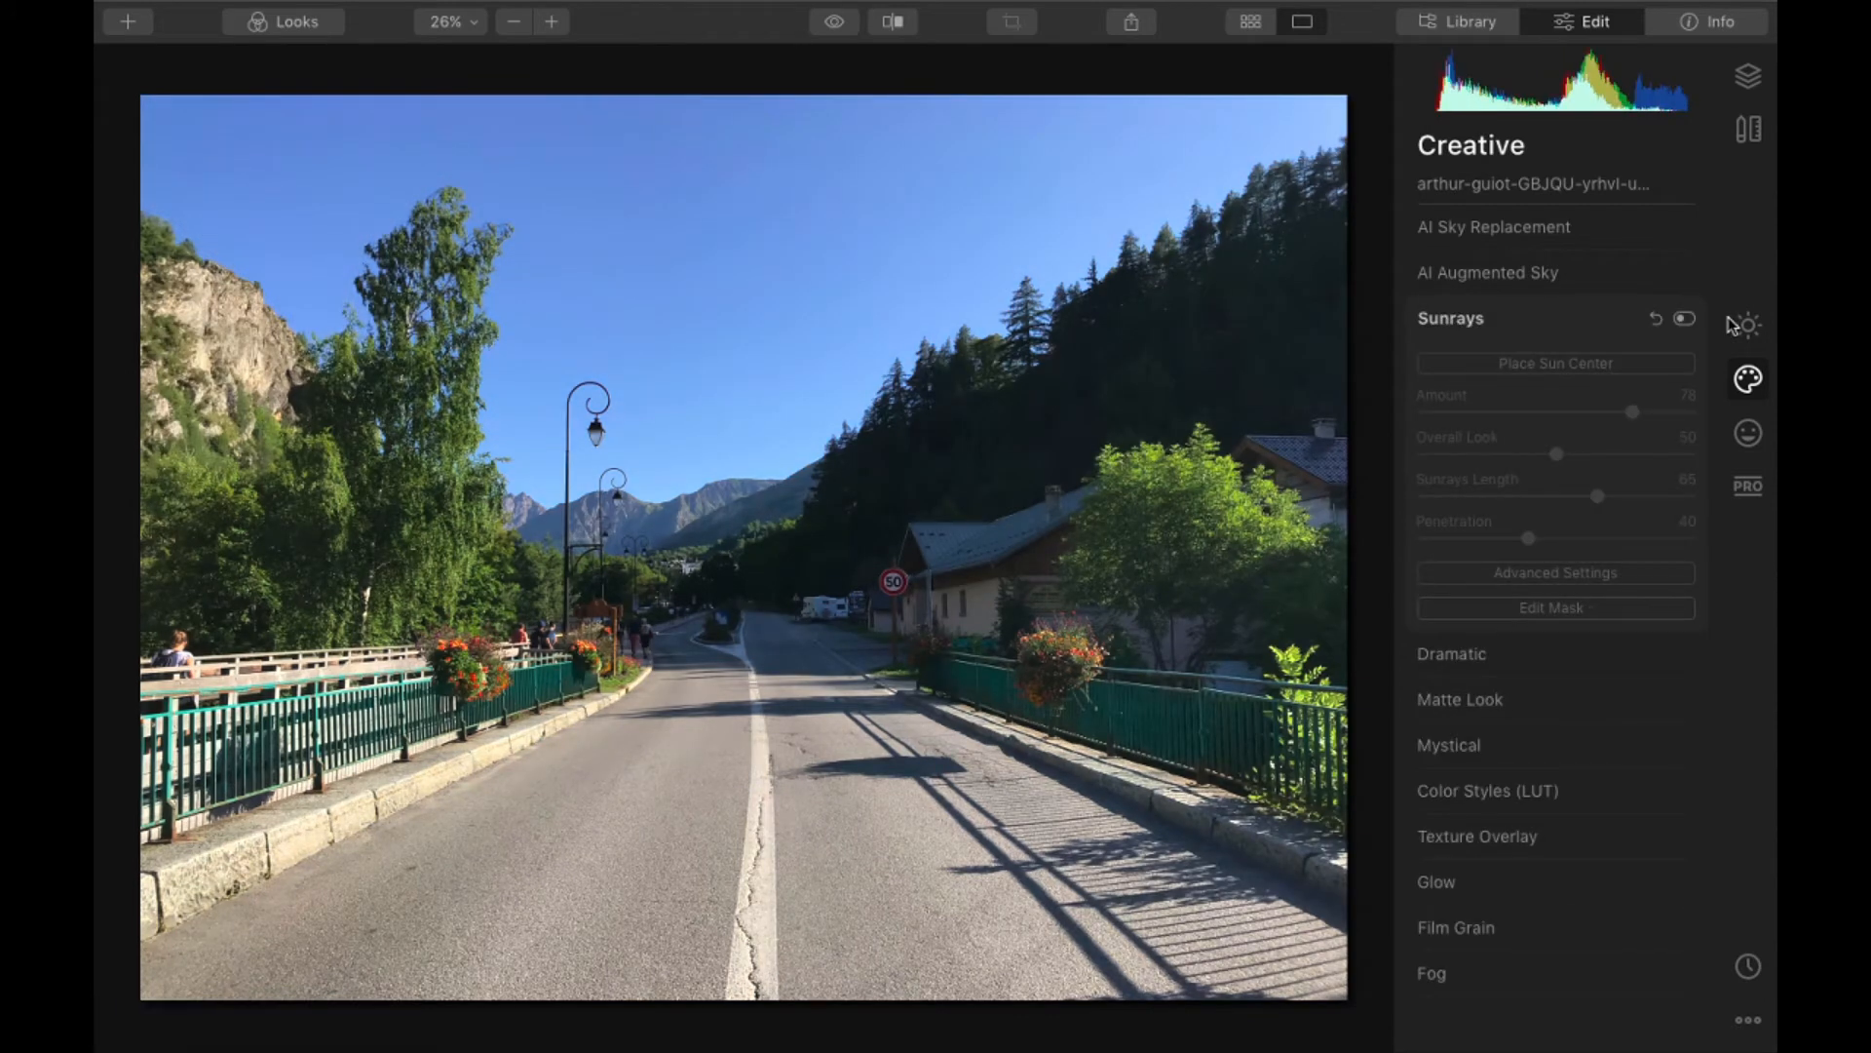
- Enhance the road photo with AI Enhance, setting AI Accent to 70 and AI Sky Enhancer to 50
{"action": "left_click", "coordinate": [1733, 325]}
{"action": "left_click_drag", "start_coordinate": [1443, 332], "coordinate": [1614, 334]}
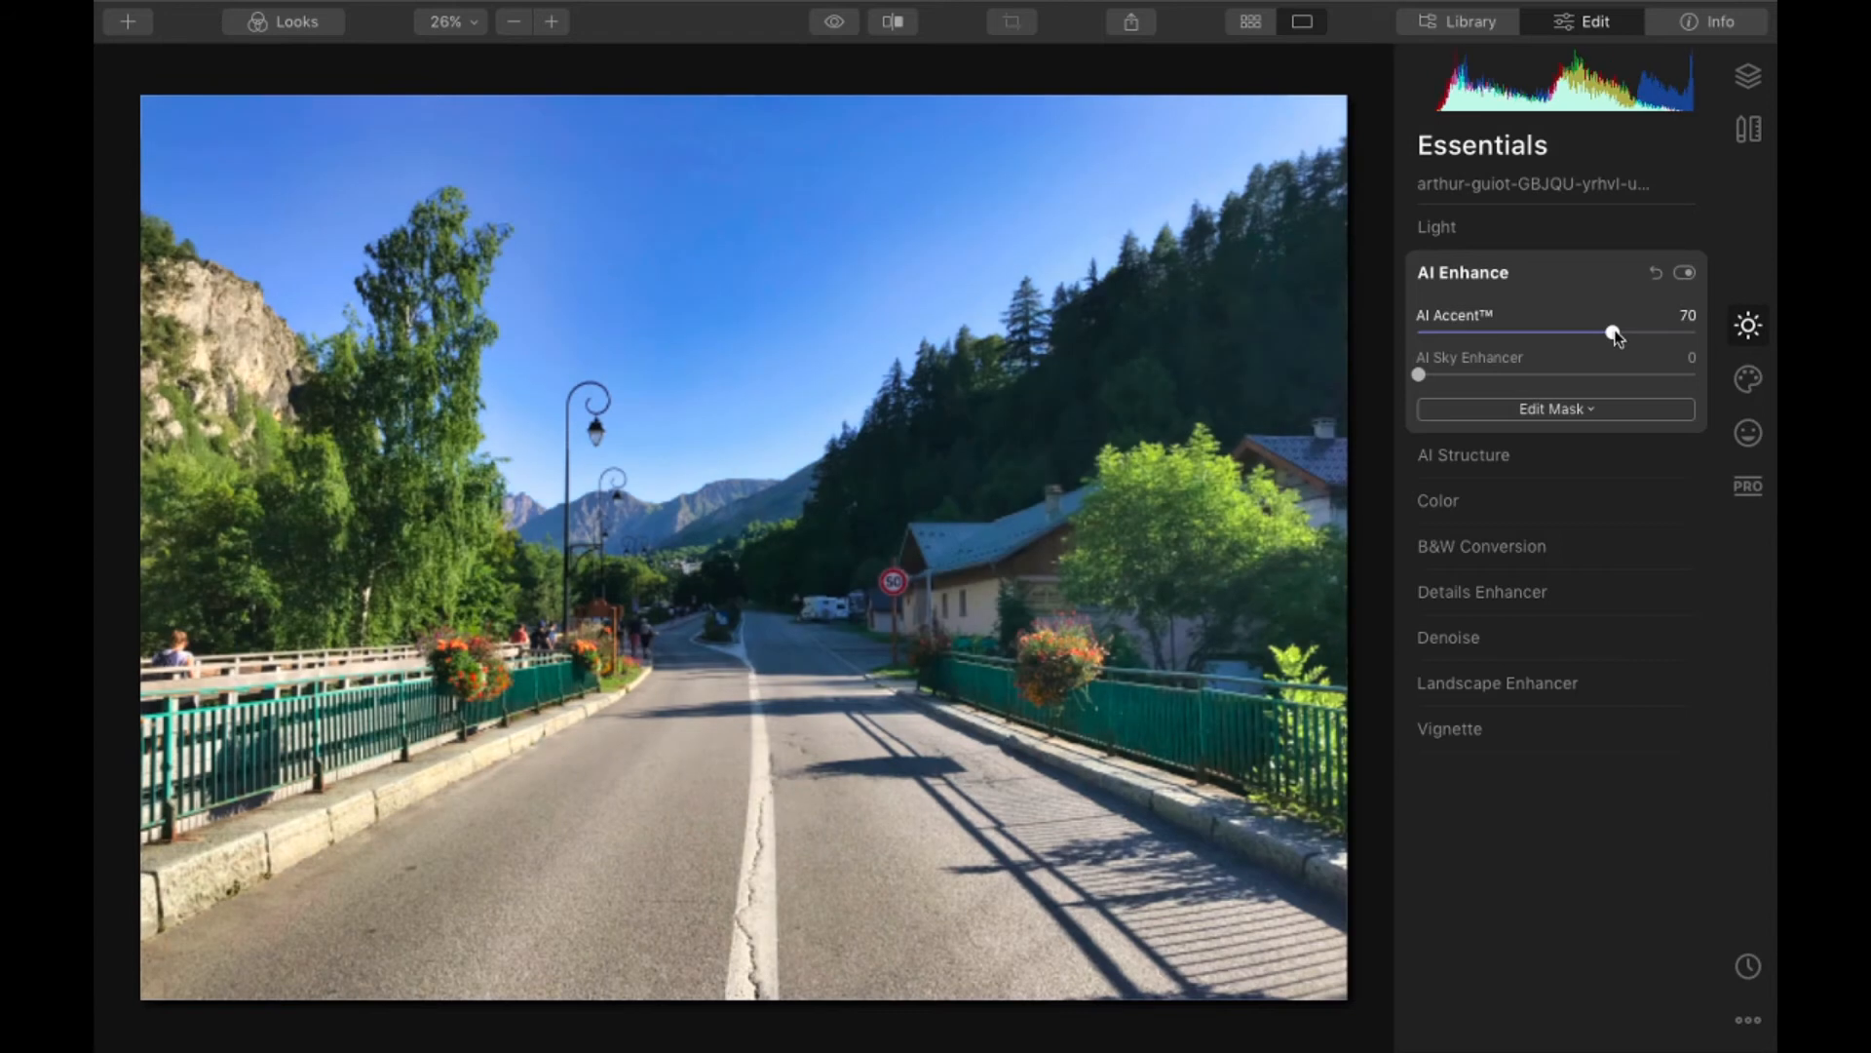
{"action": "left_click_drag", "start_coordinate": [1419, 375], "coordinate": [1559, 376]}
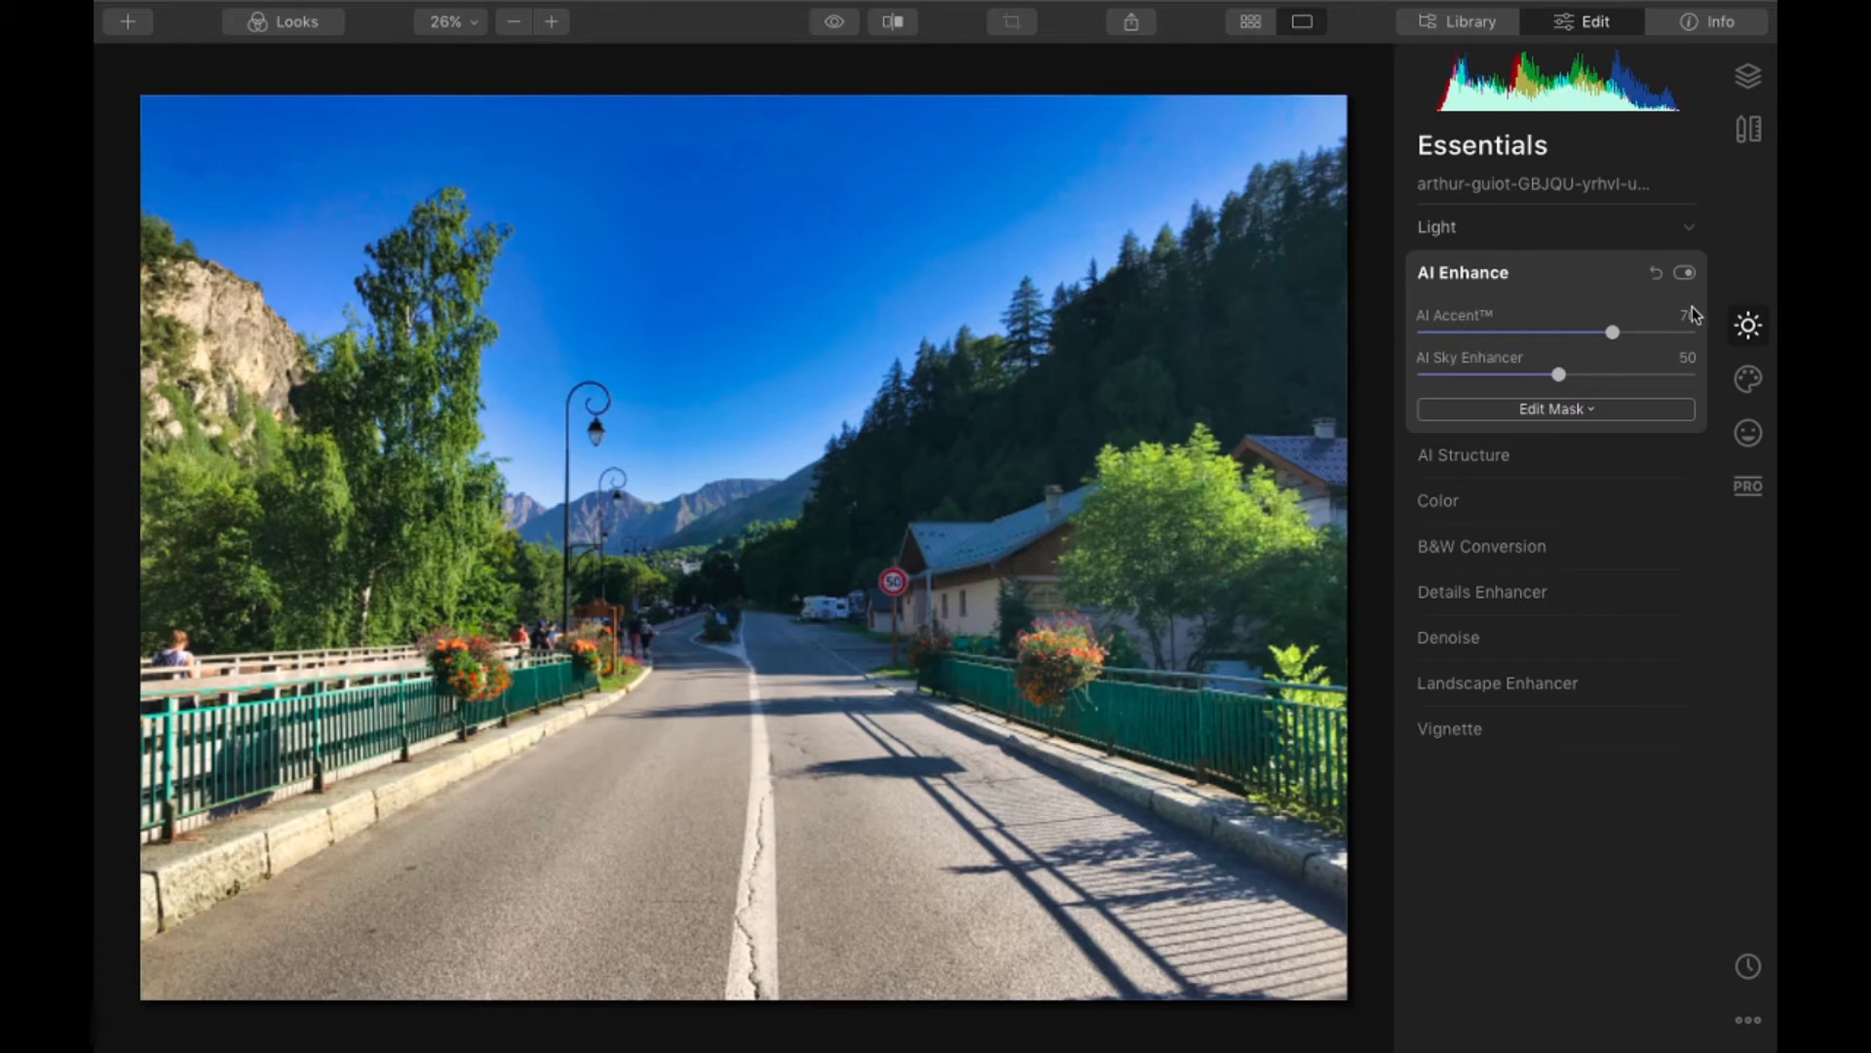
{"action": "left_click", "coordinate": [1690, 228]}
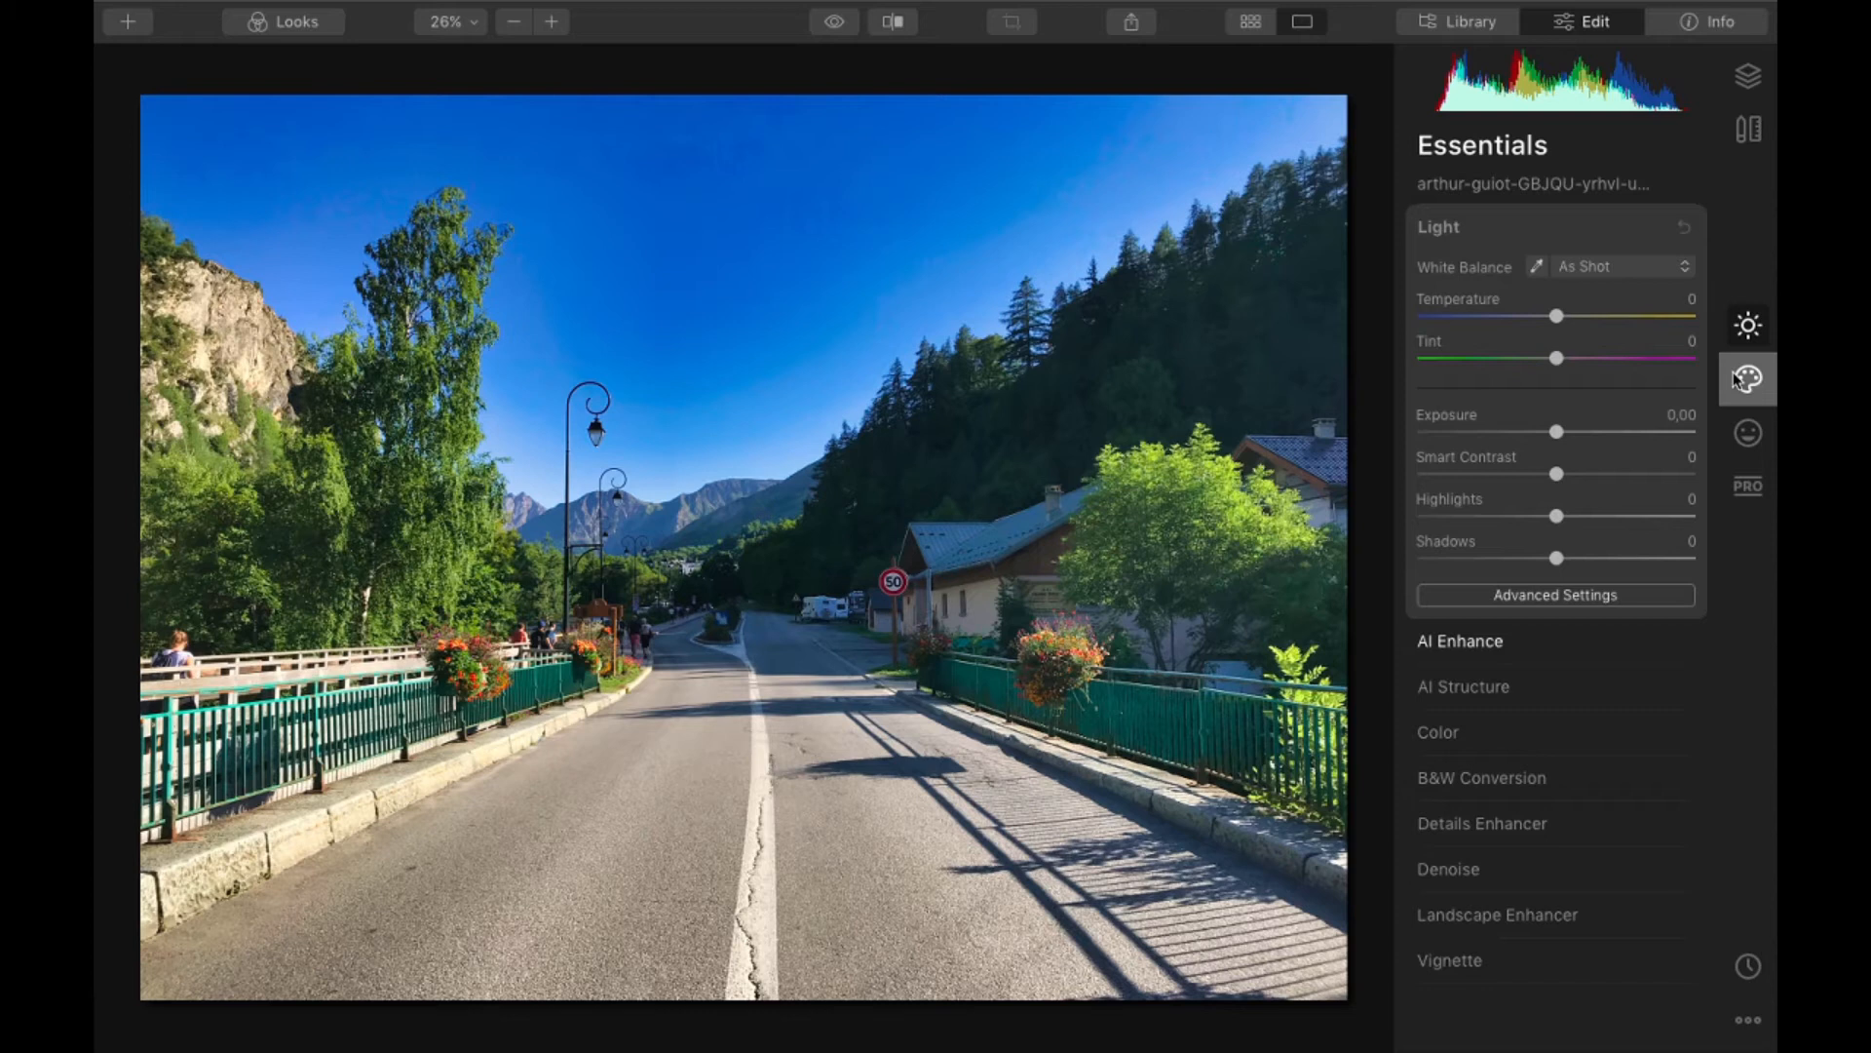
- Try the Red Trace LUT in Color Styles on the road photo, and switch to the London LUT
{"action": "left_click", "coordinate": [1737, 378]}
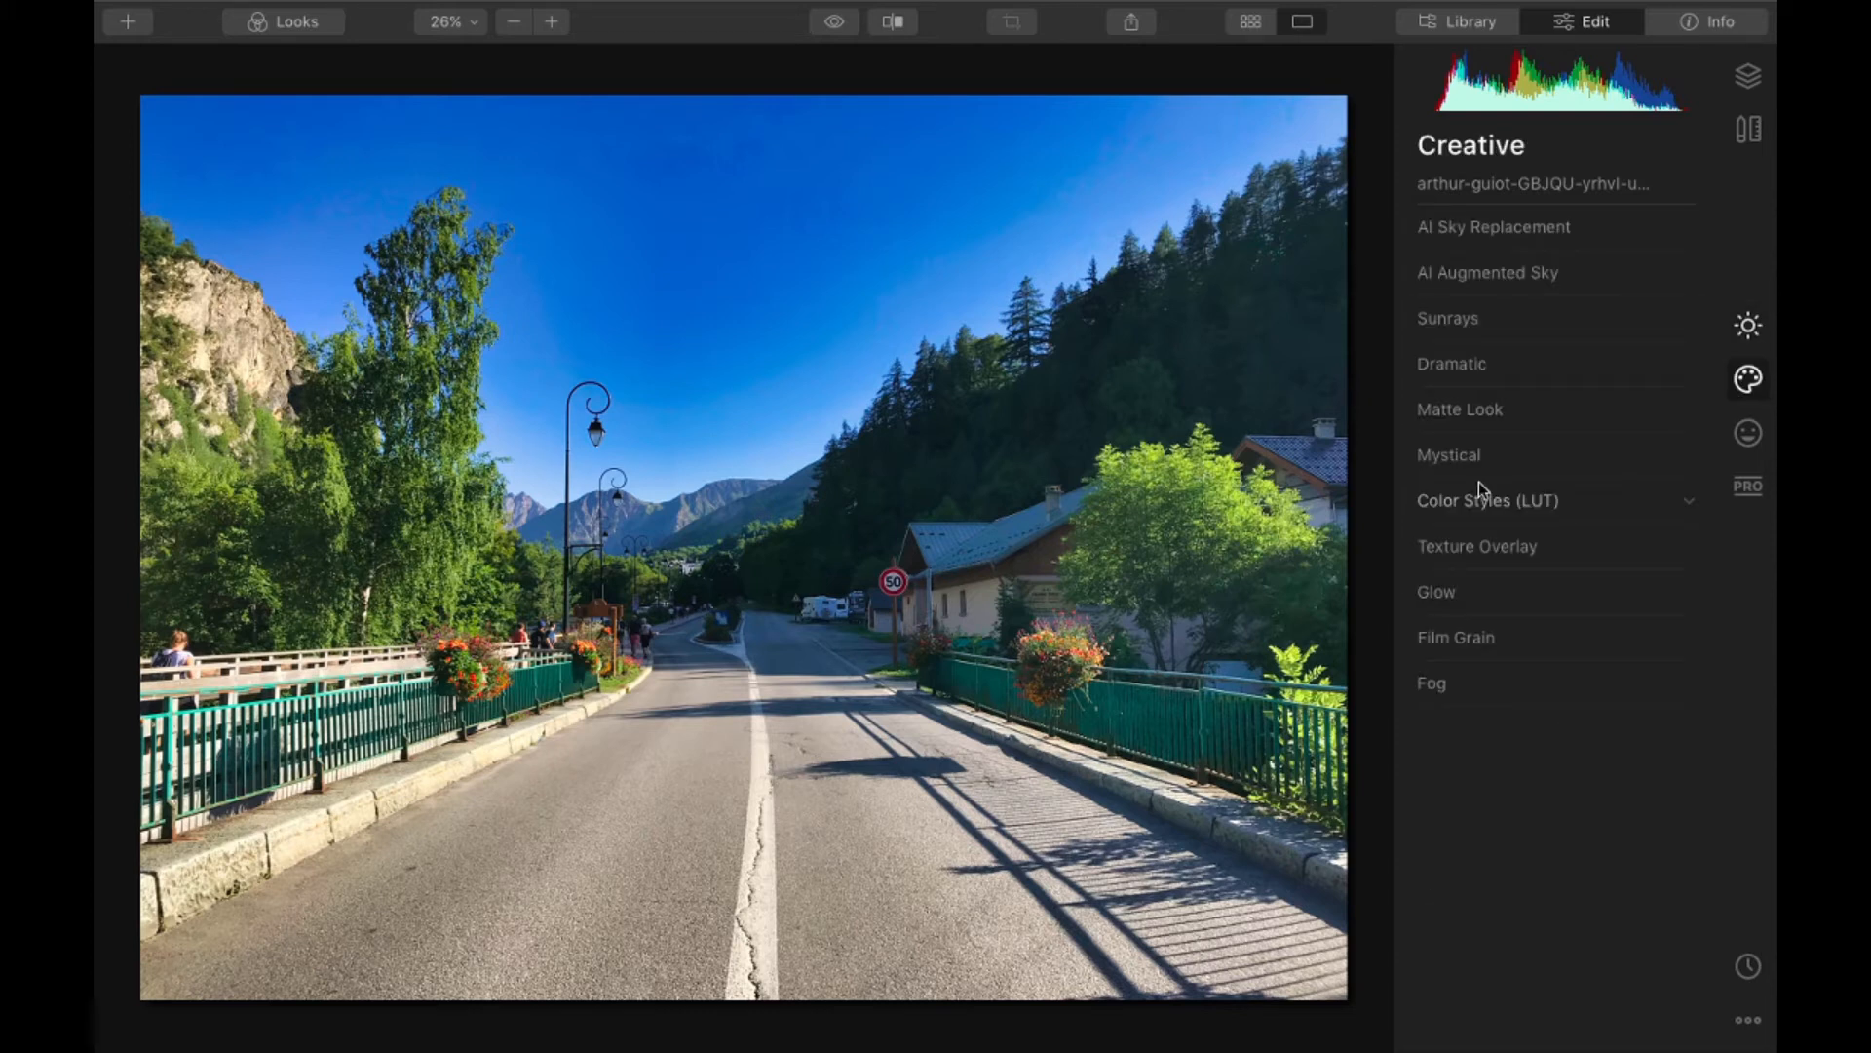
{"action": "left_click", "coordinate": [1479, 485]}
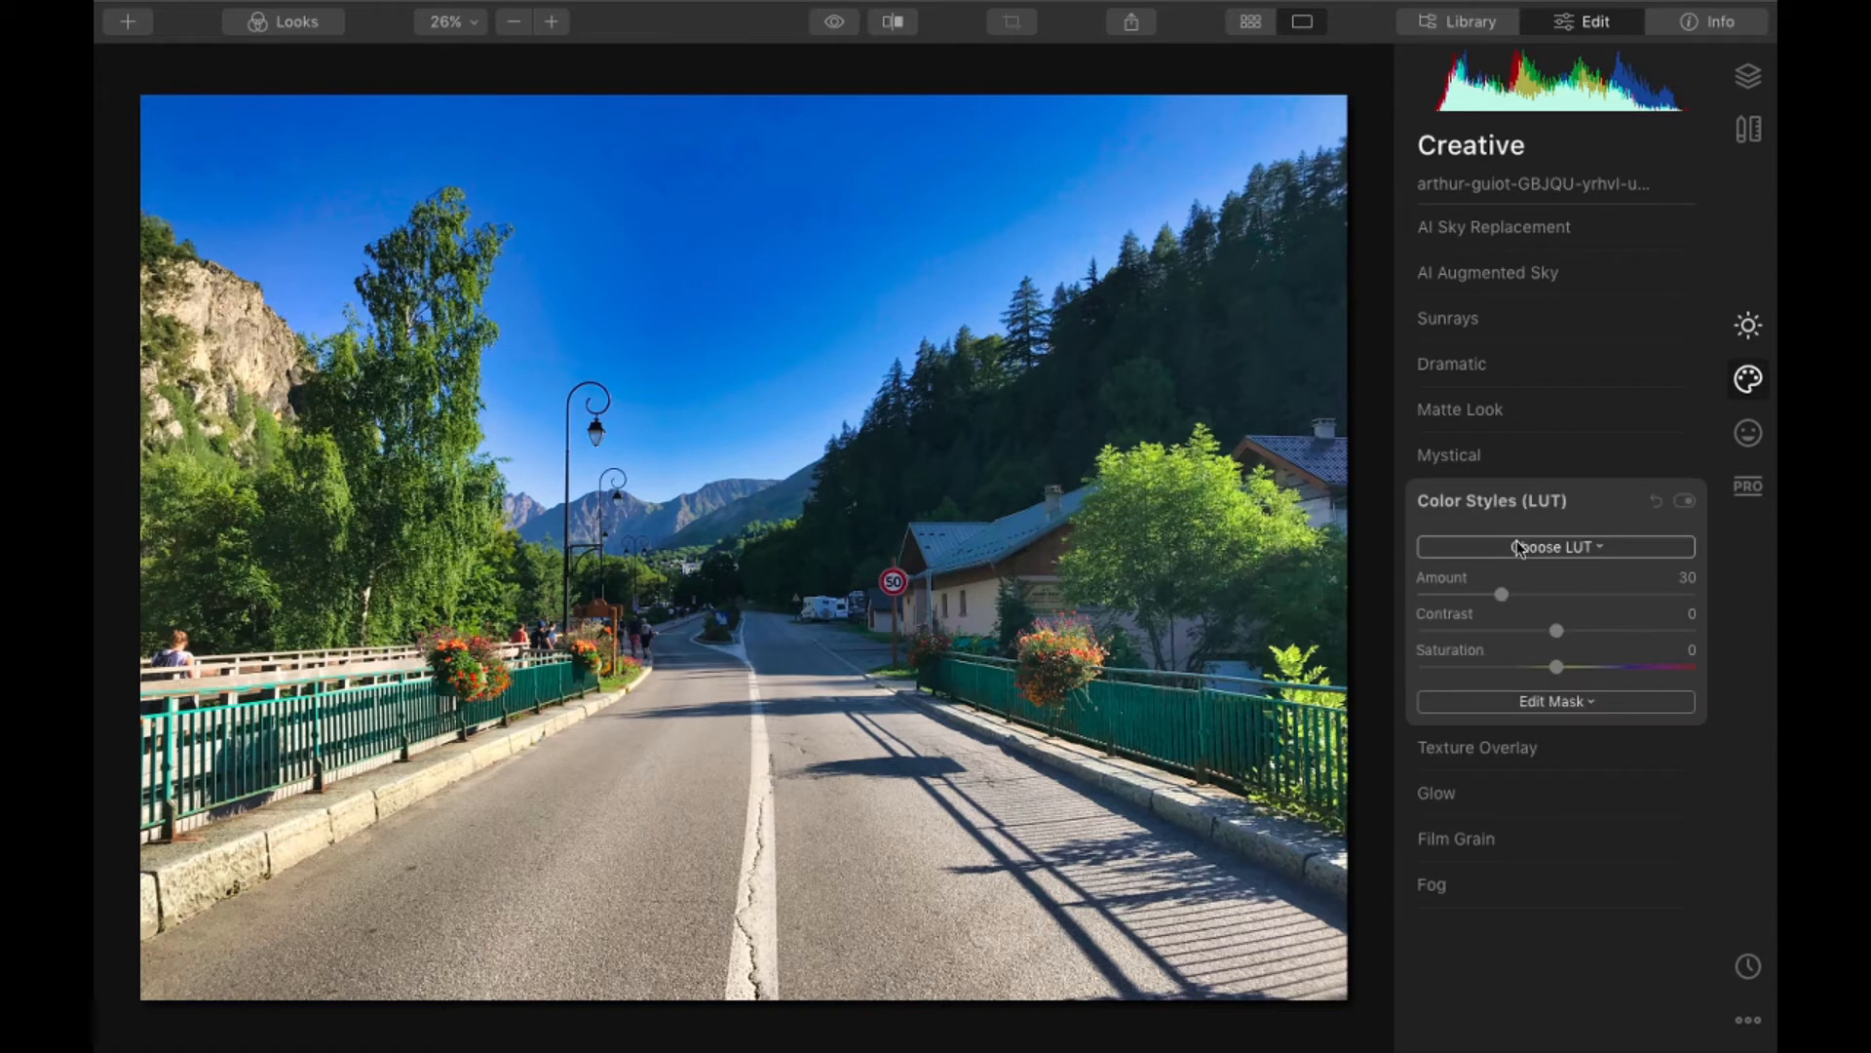
{"action": "left_click", "coordinate": [1520, 548]}
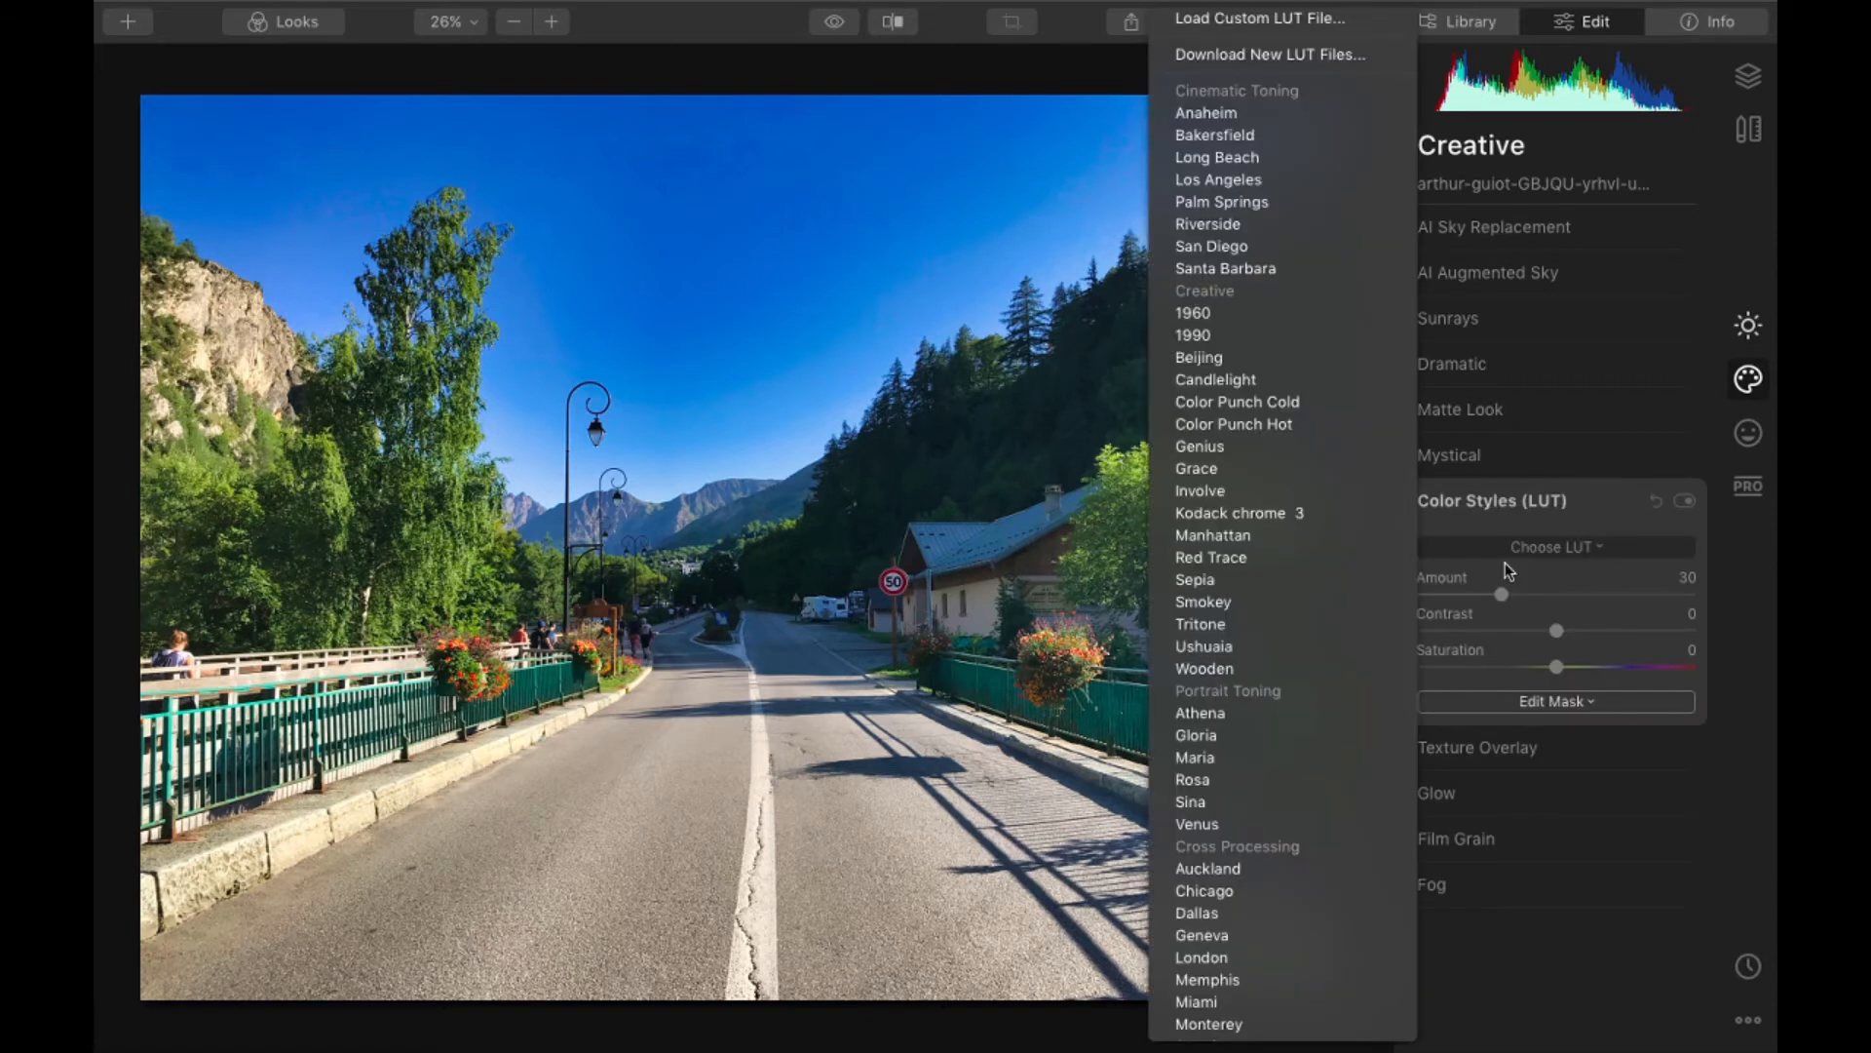
{"action": "left_click", "coordinate": [1287, 560]}
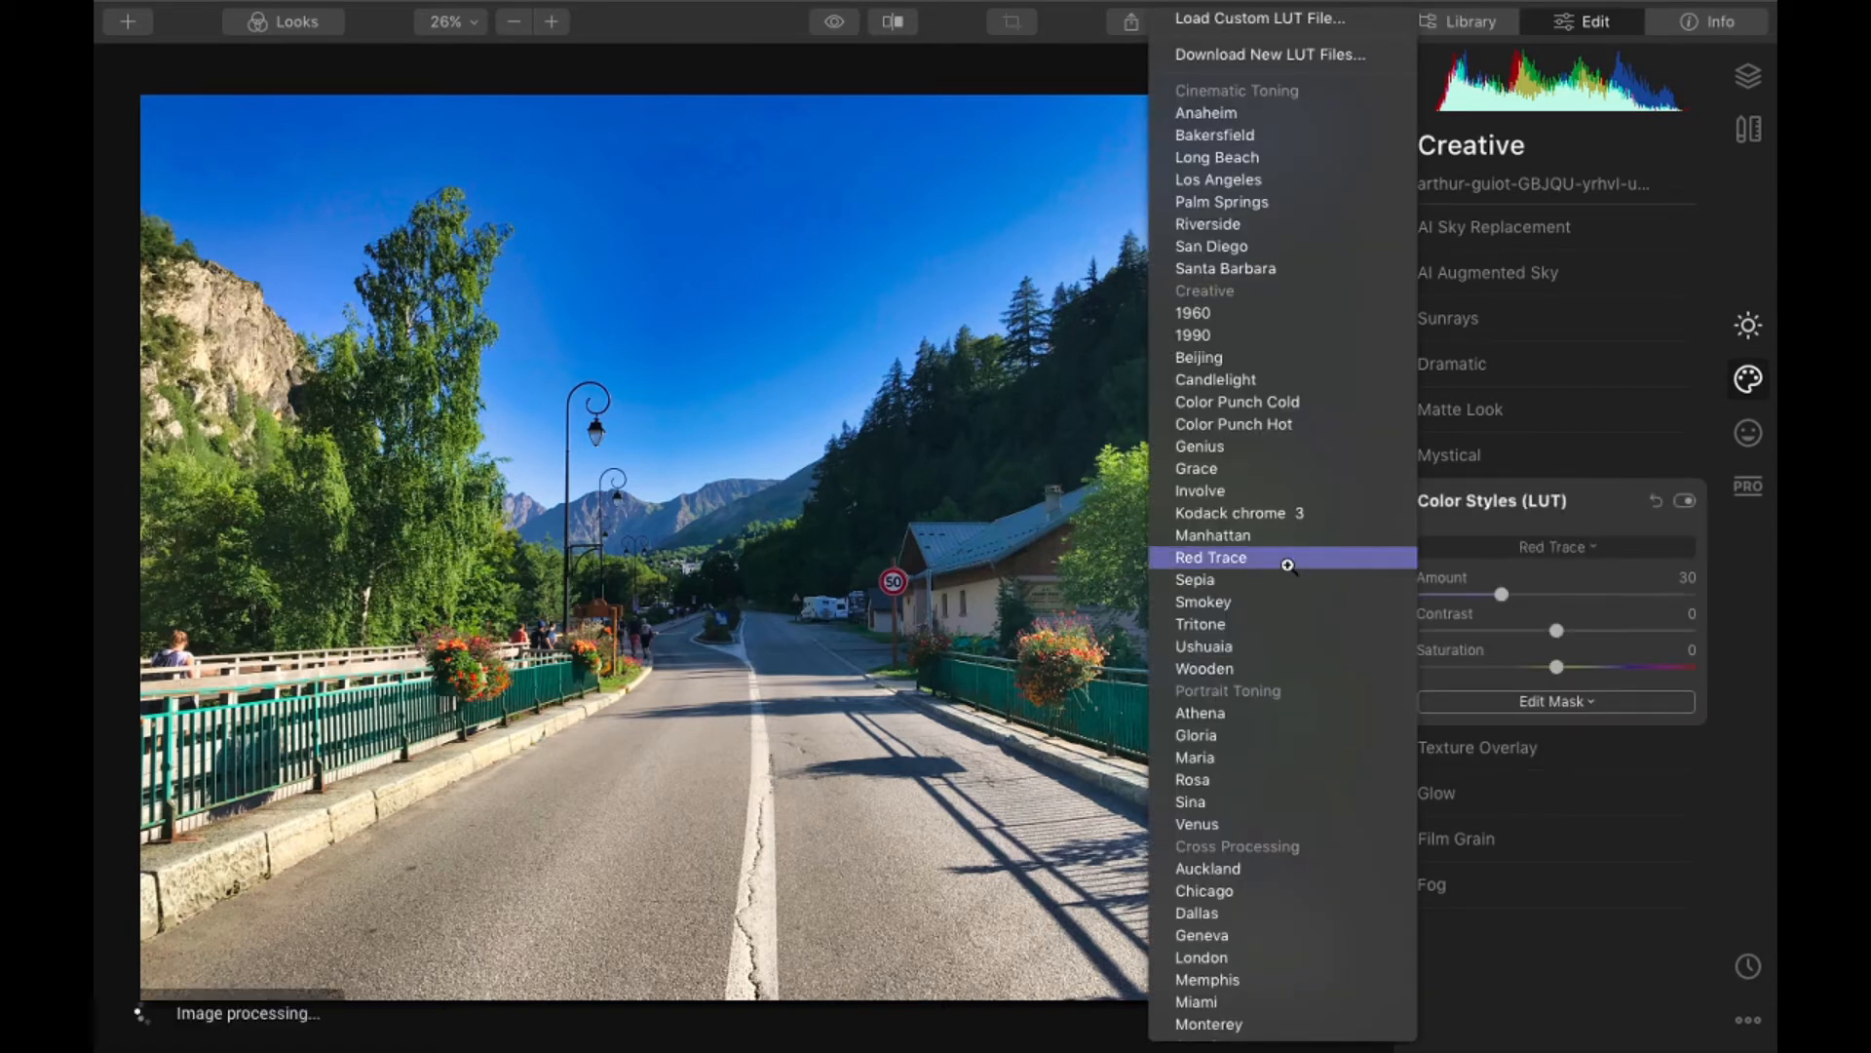
{"action": "left_click", "coordinate": [1287, 564]}
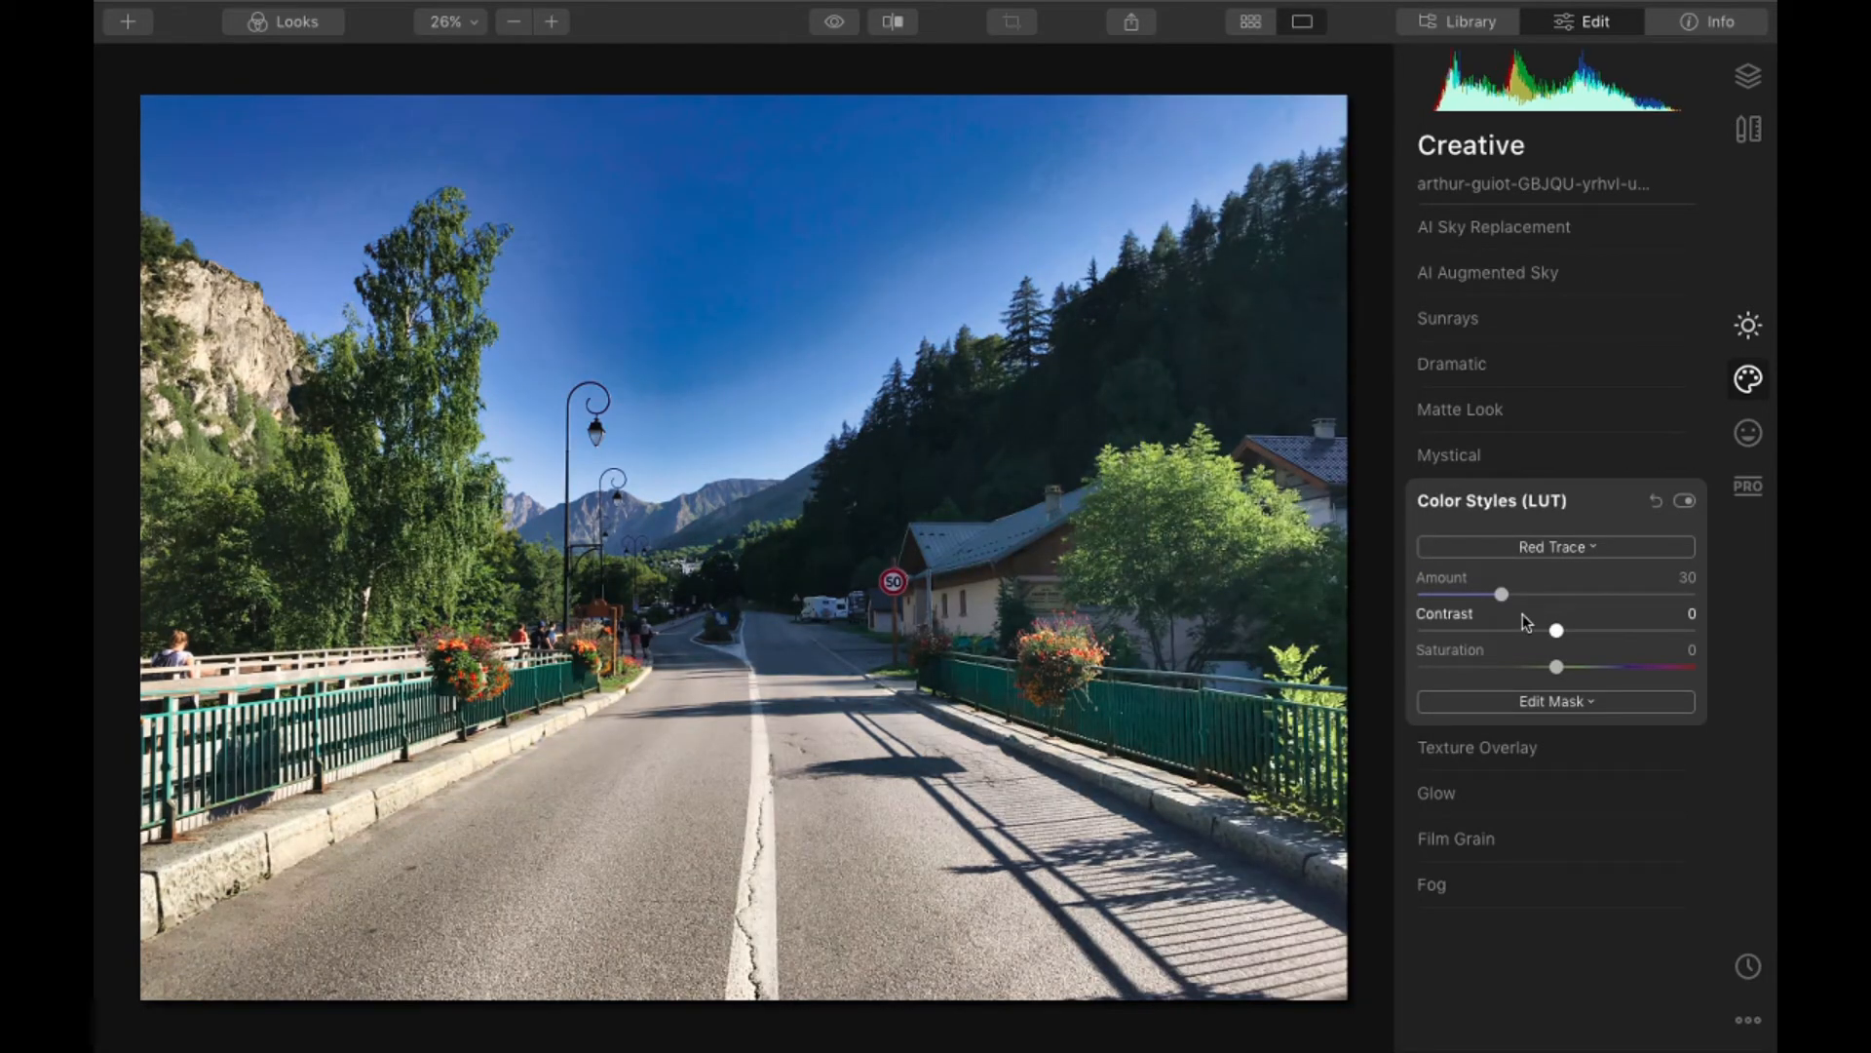
{"action": "left_click", "coordinate": [1506, 546]}
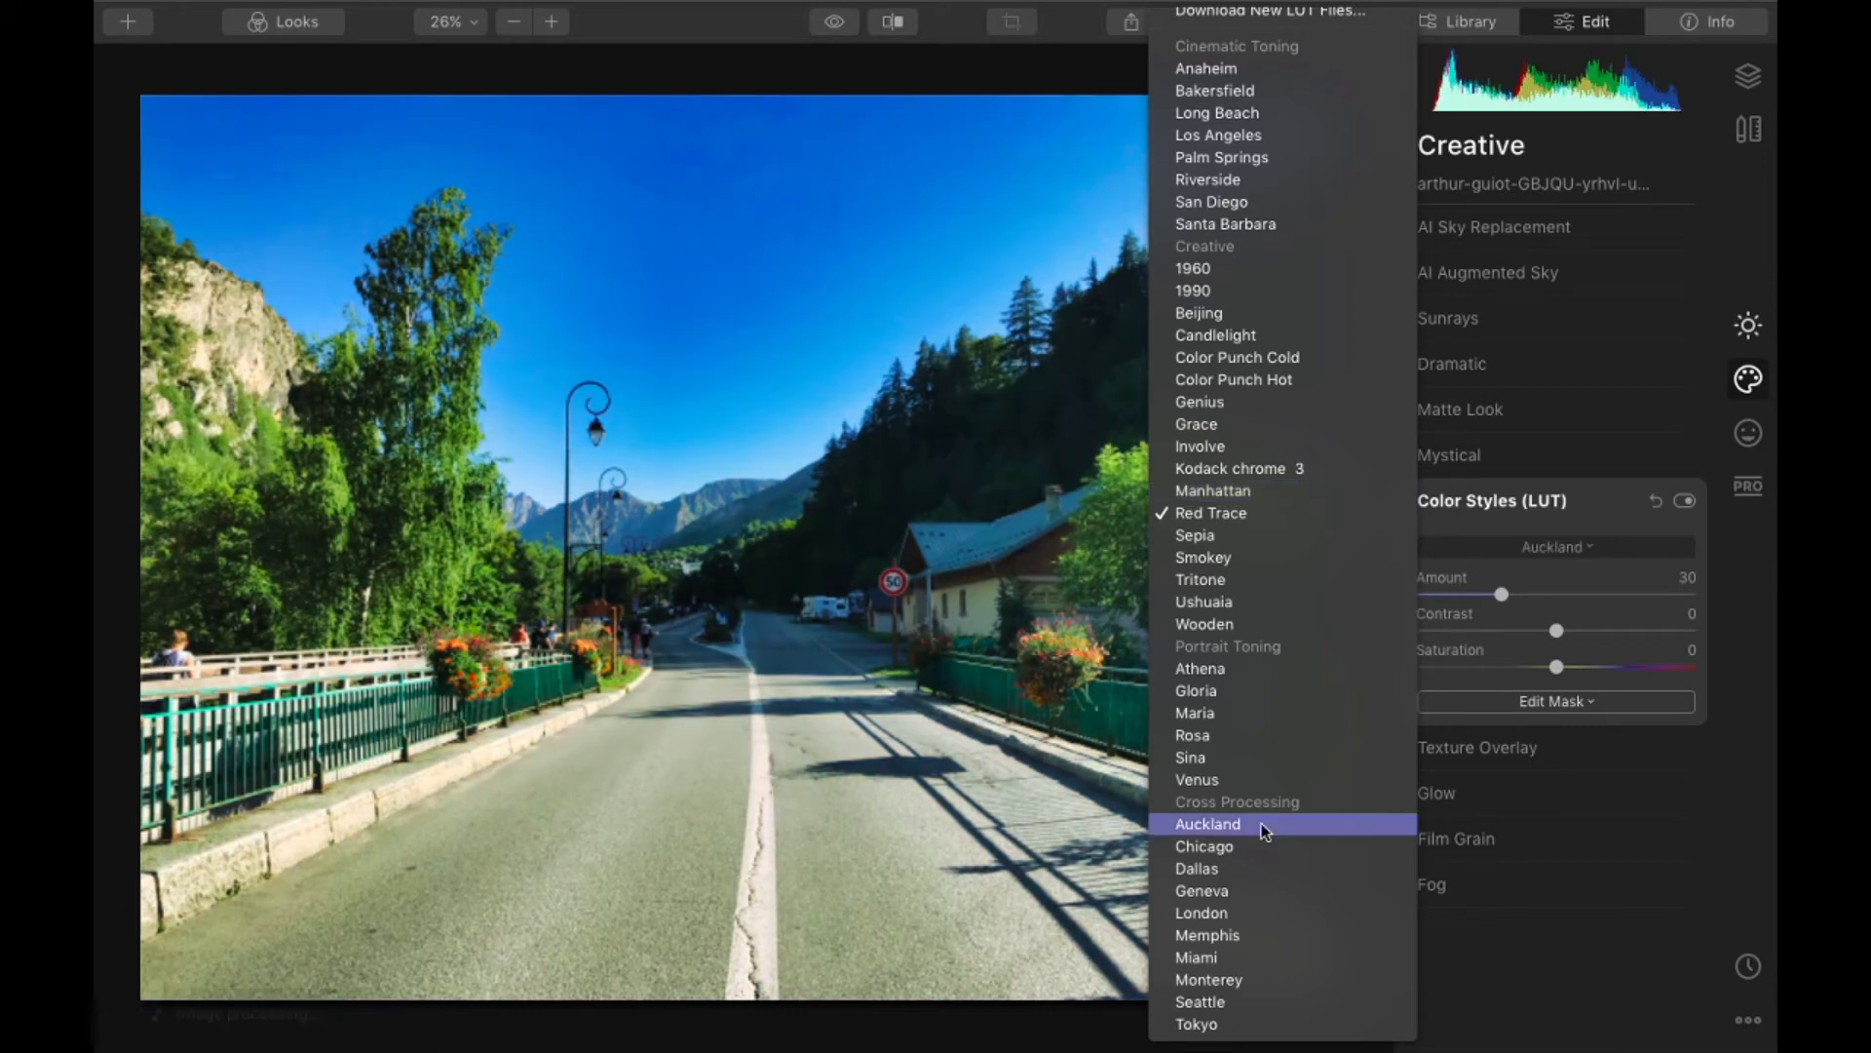
{"action": "left_click", "coordinate": [1230, 911]}
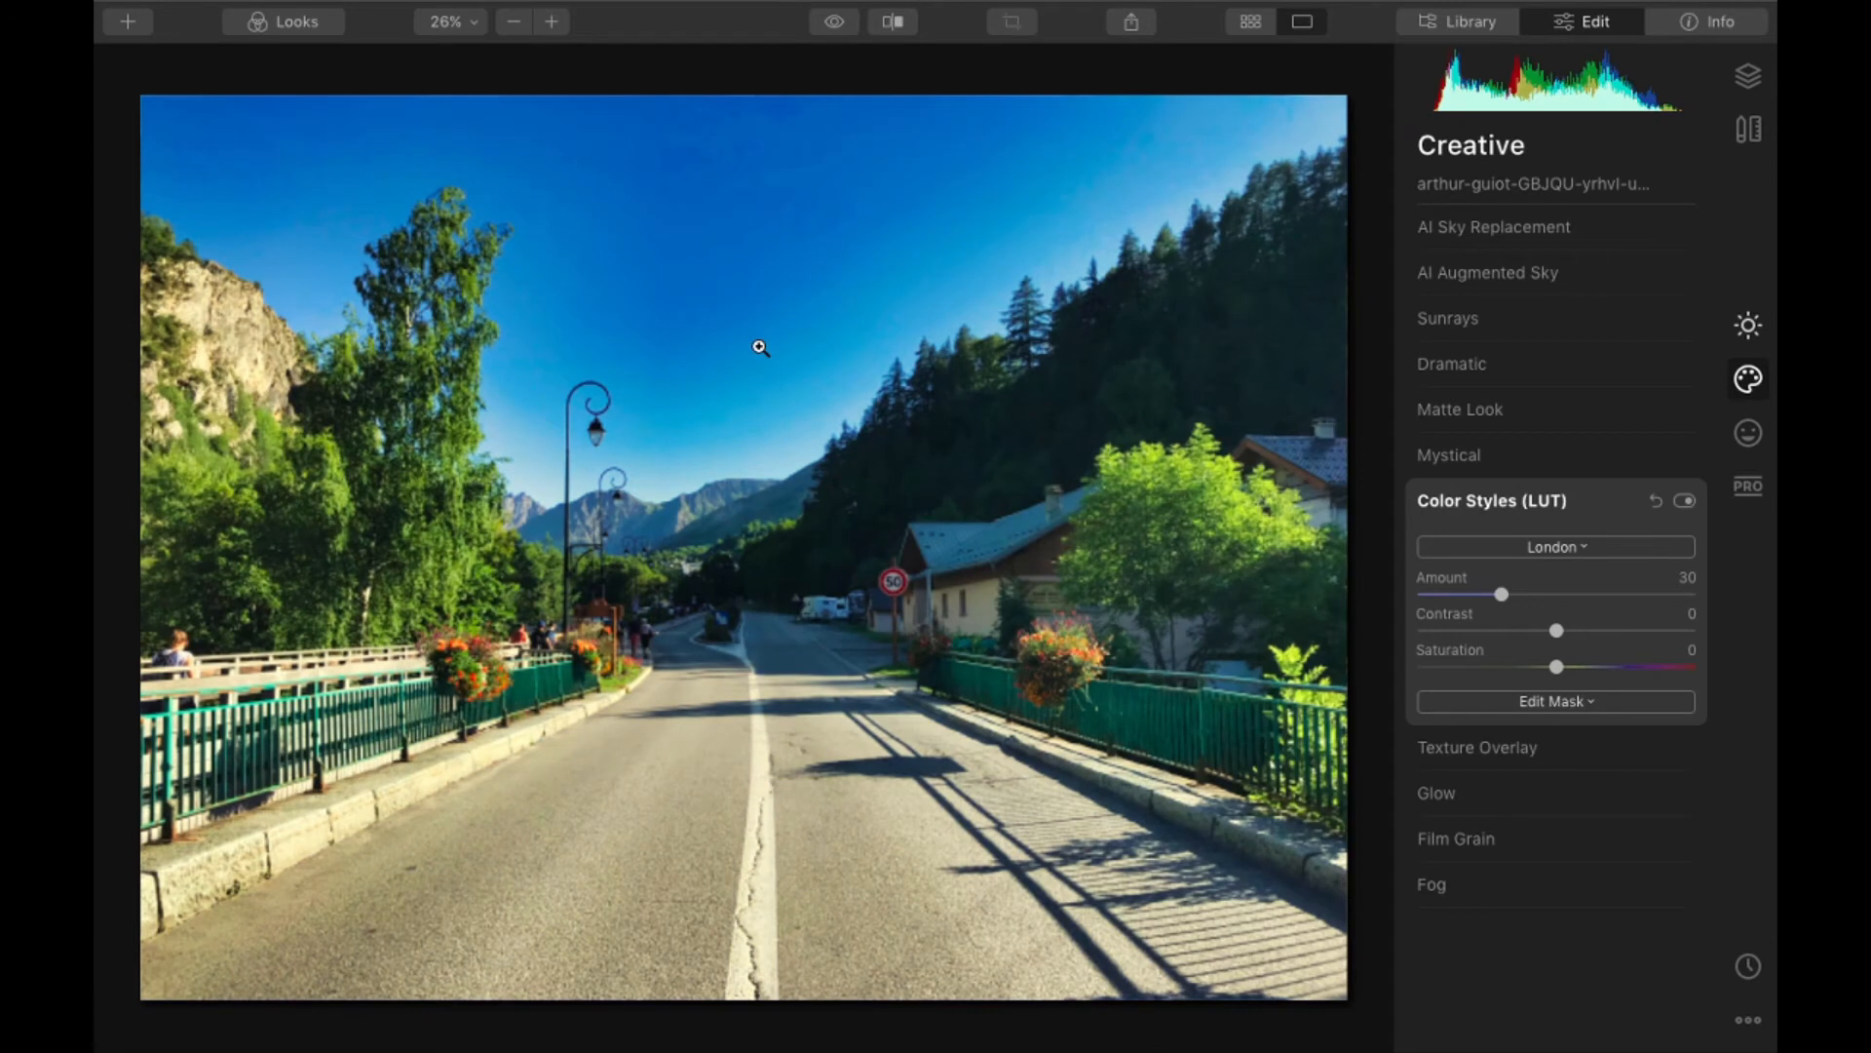
- Compare the edited road photo with the original and review its AI Enhance settings
{"action": "left_click", "coordinate": [835, 24]}
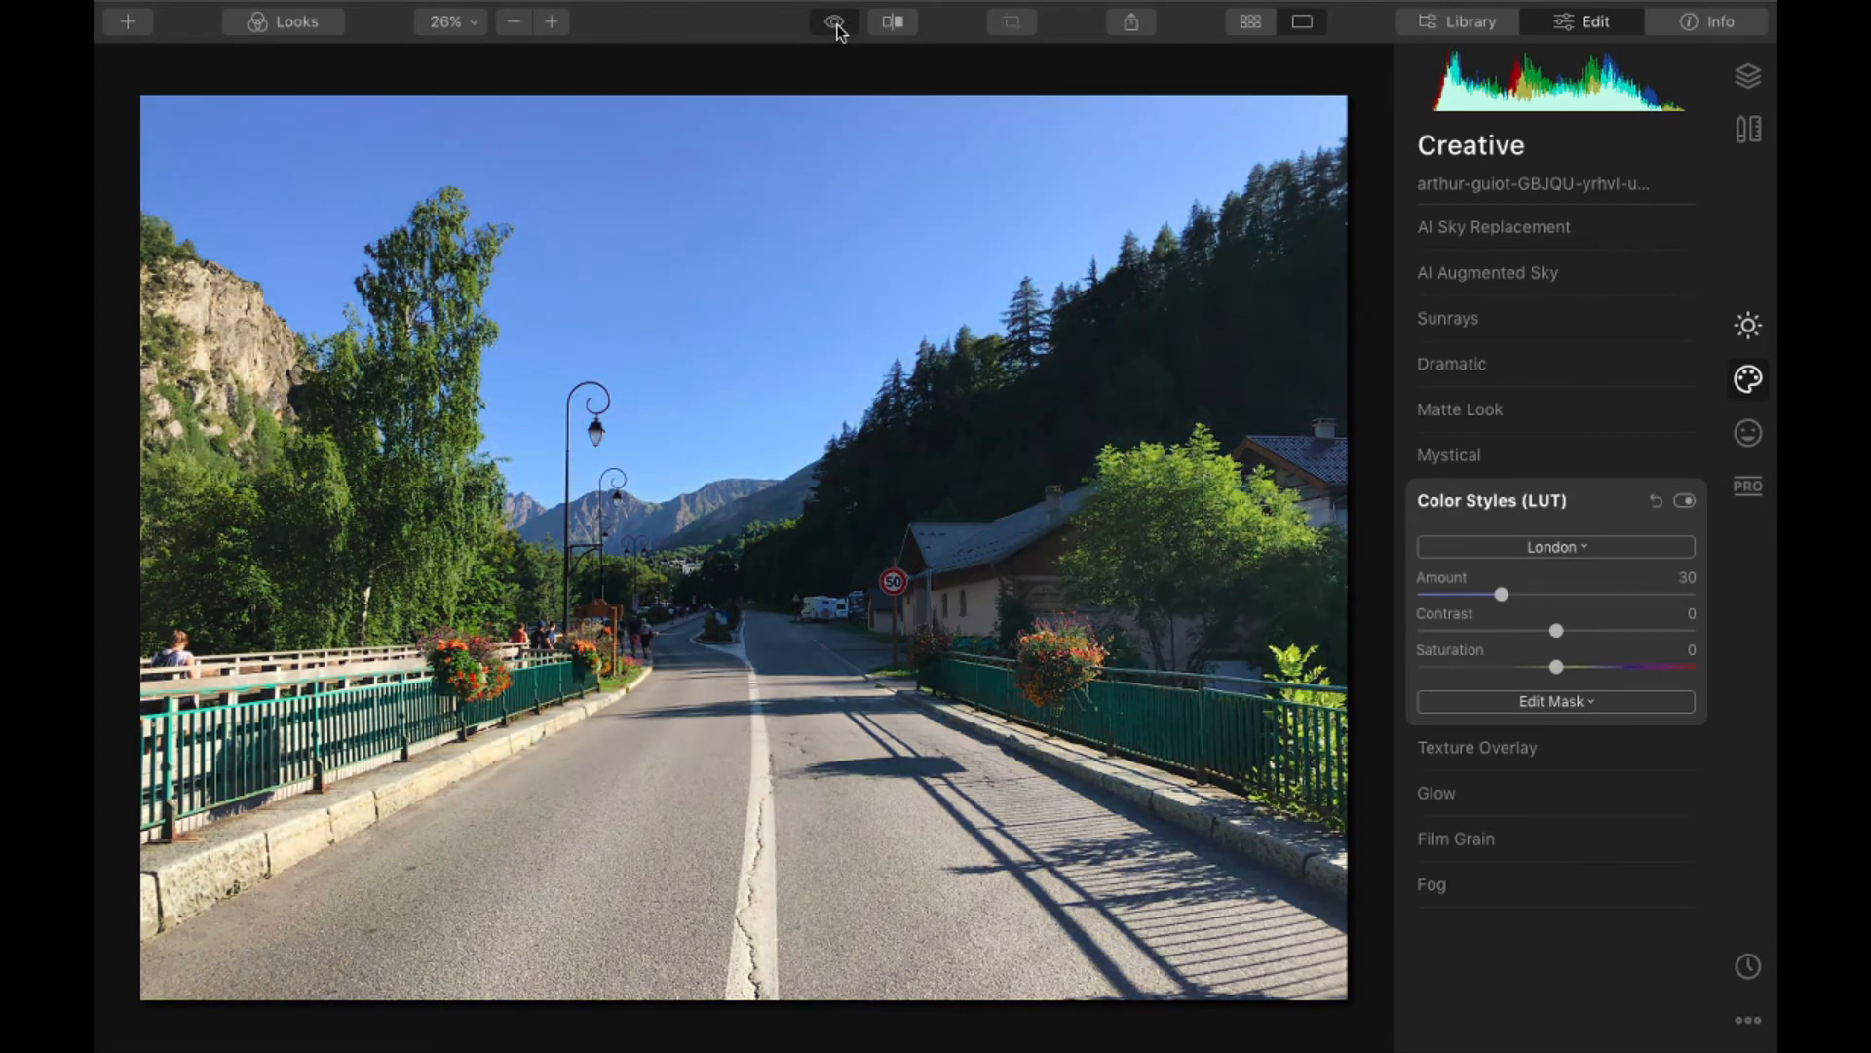
{"action": "left_click", "coordinate": [836, 23]}
{"action": "left_click", "coordinate": [835, 26]}
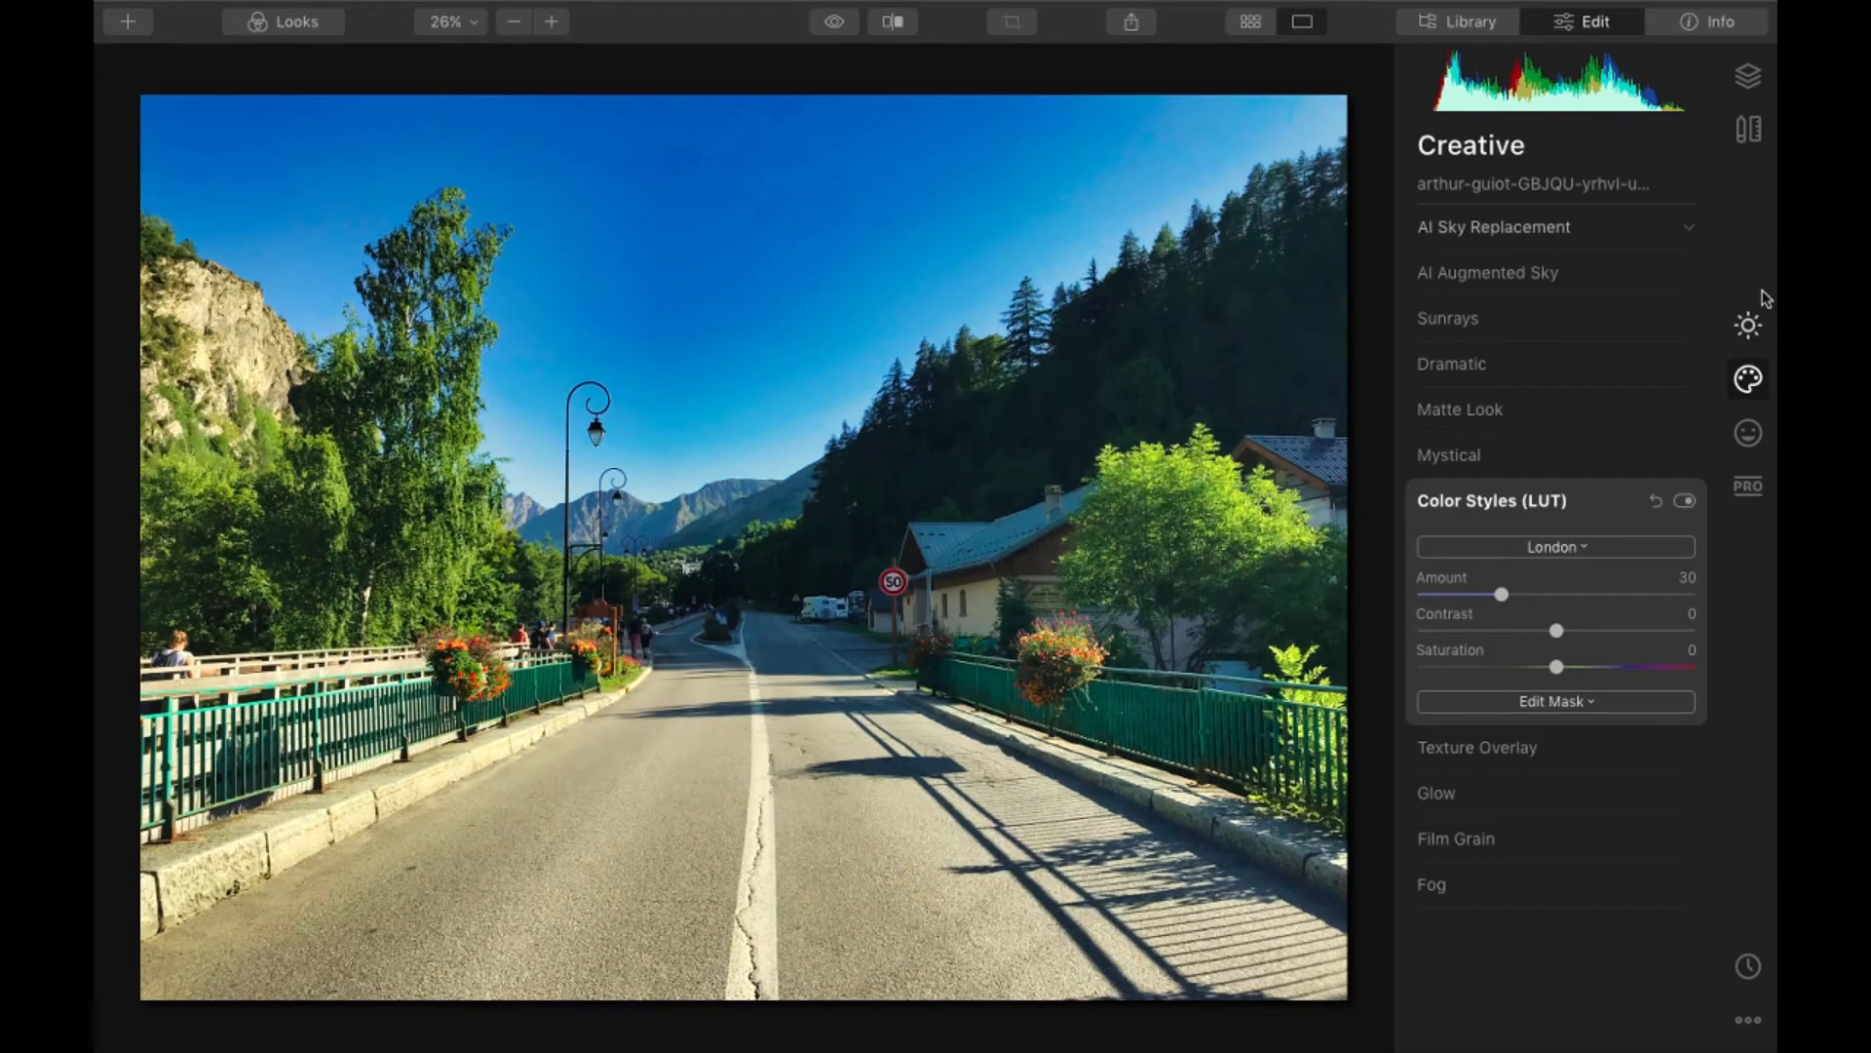
{"action": "left_click", "coordinate": [1748, 324]}
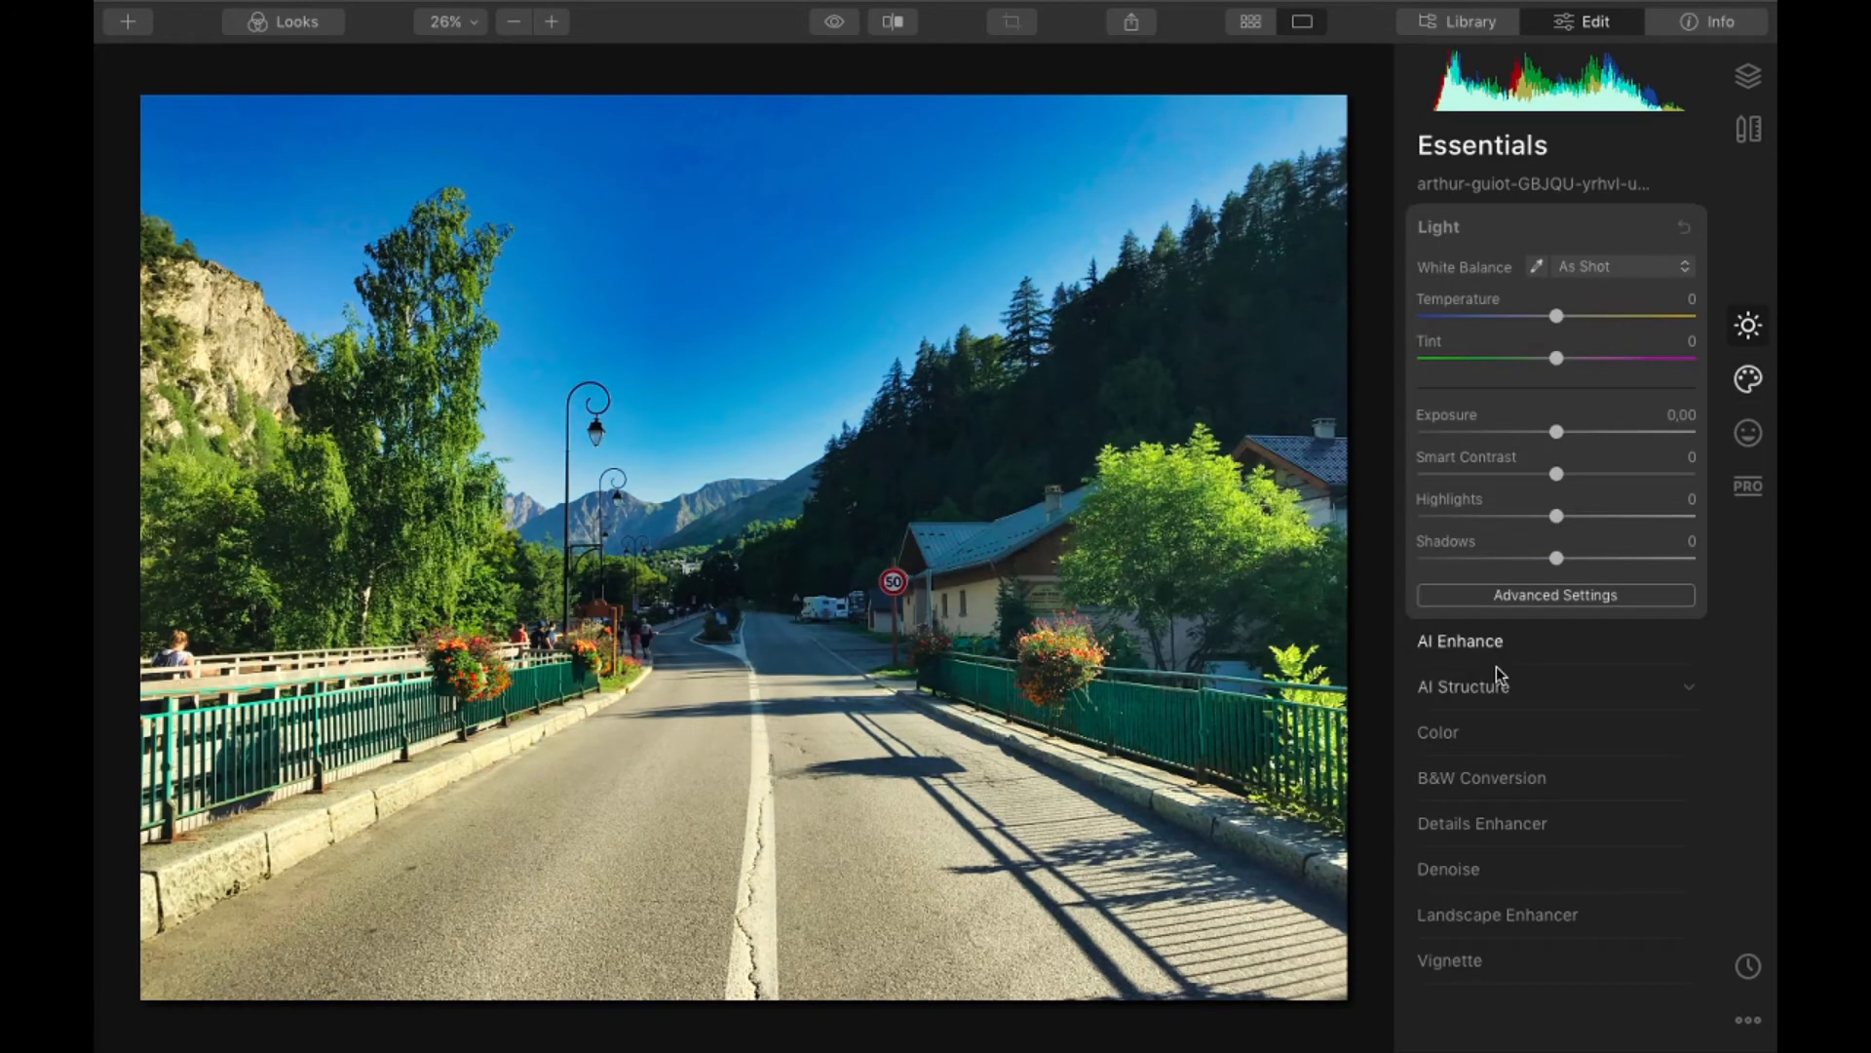
{"action": "left_click", "coordinate": [1493, 649]}
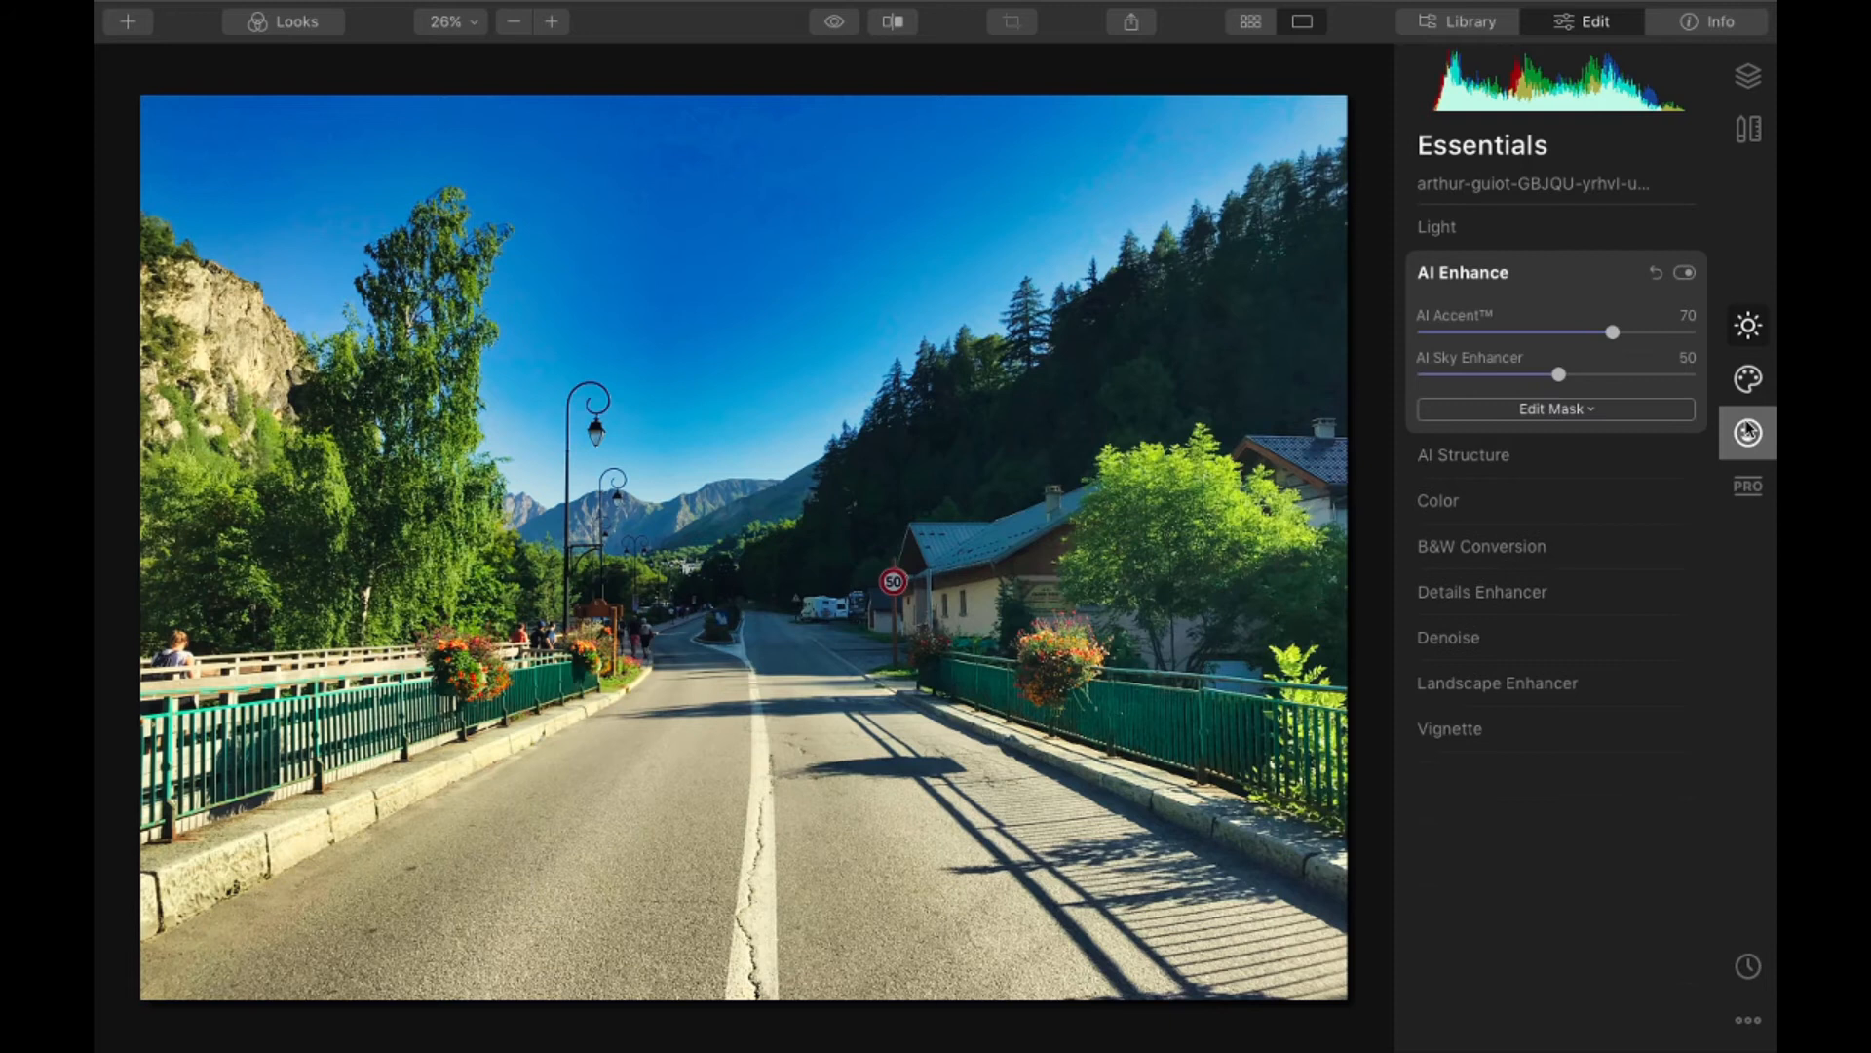
- Preview other LUTs but keep London, and tune the color style to Amount 8 and Contrast 72 with slightly raised Saturation
{"action": "left_click", "coordinate": [1748, 379]}
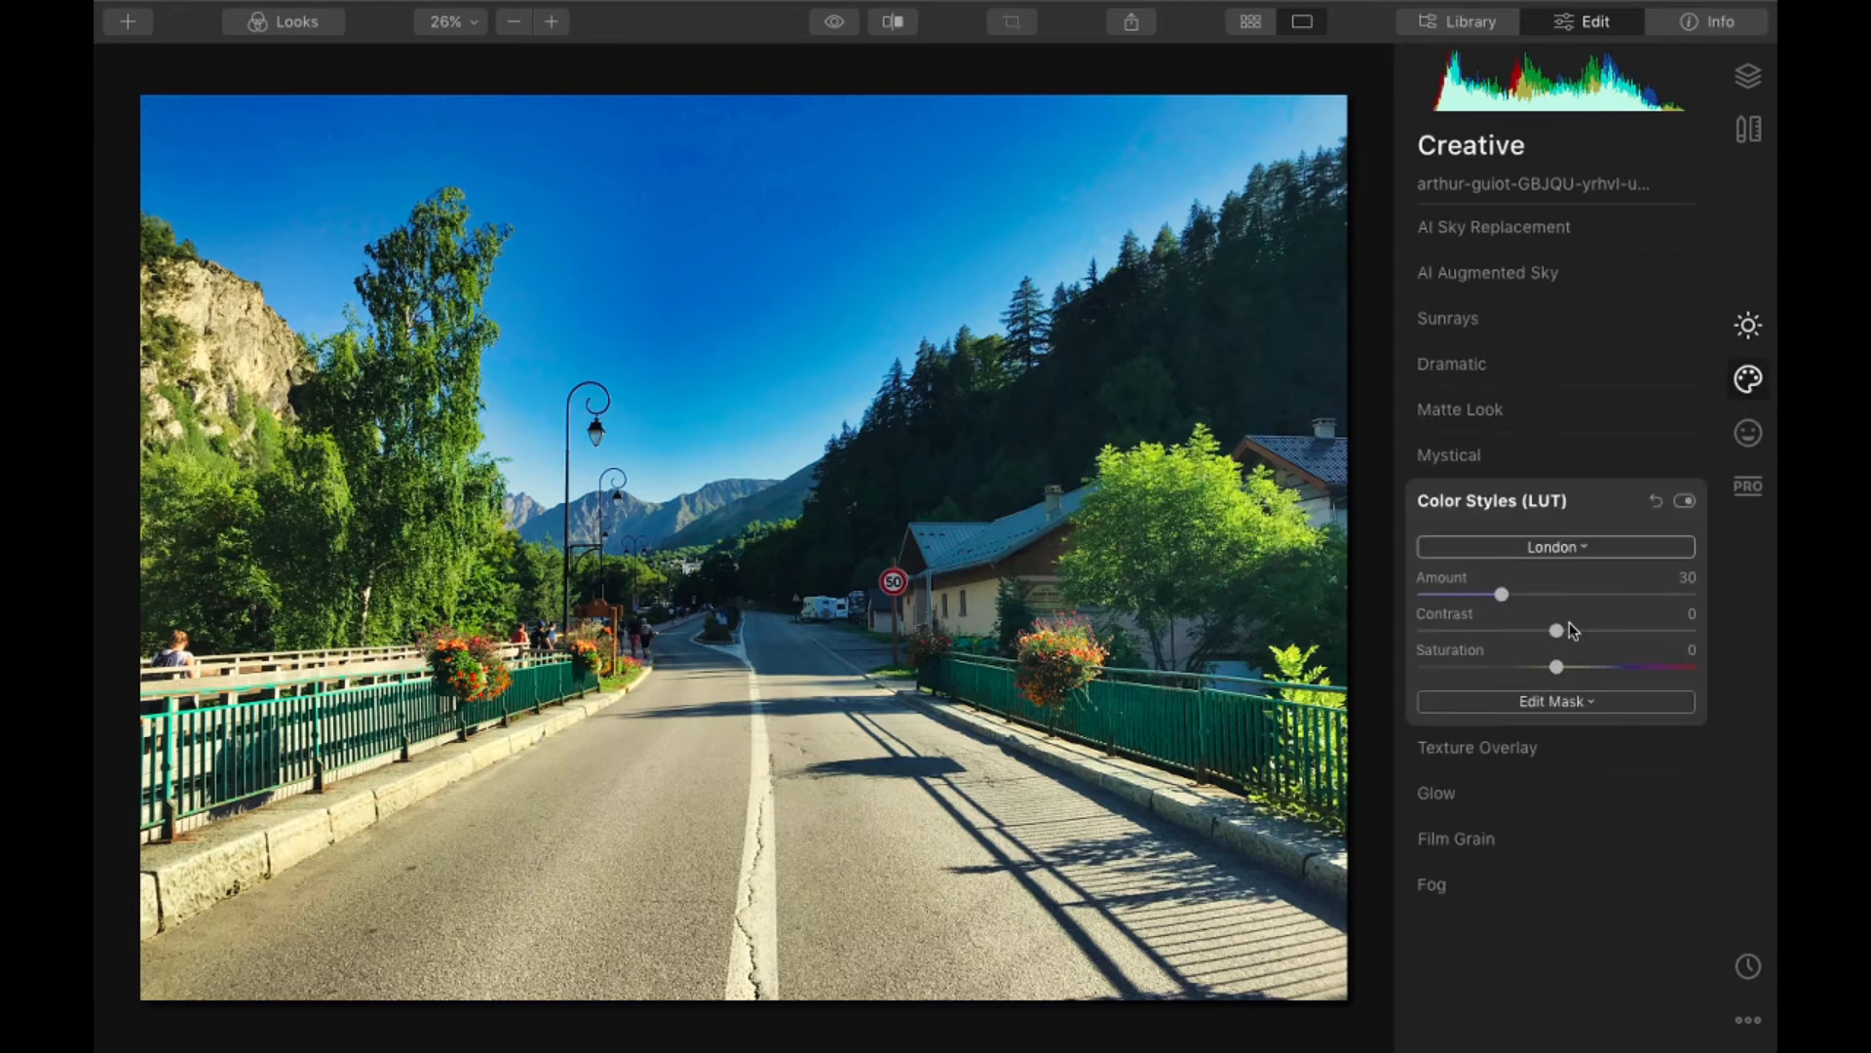
{"action": "left_click", "coordinate": [1552, 546]}
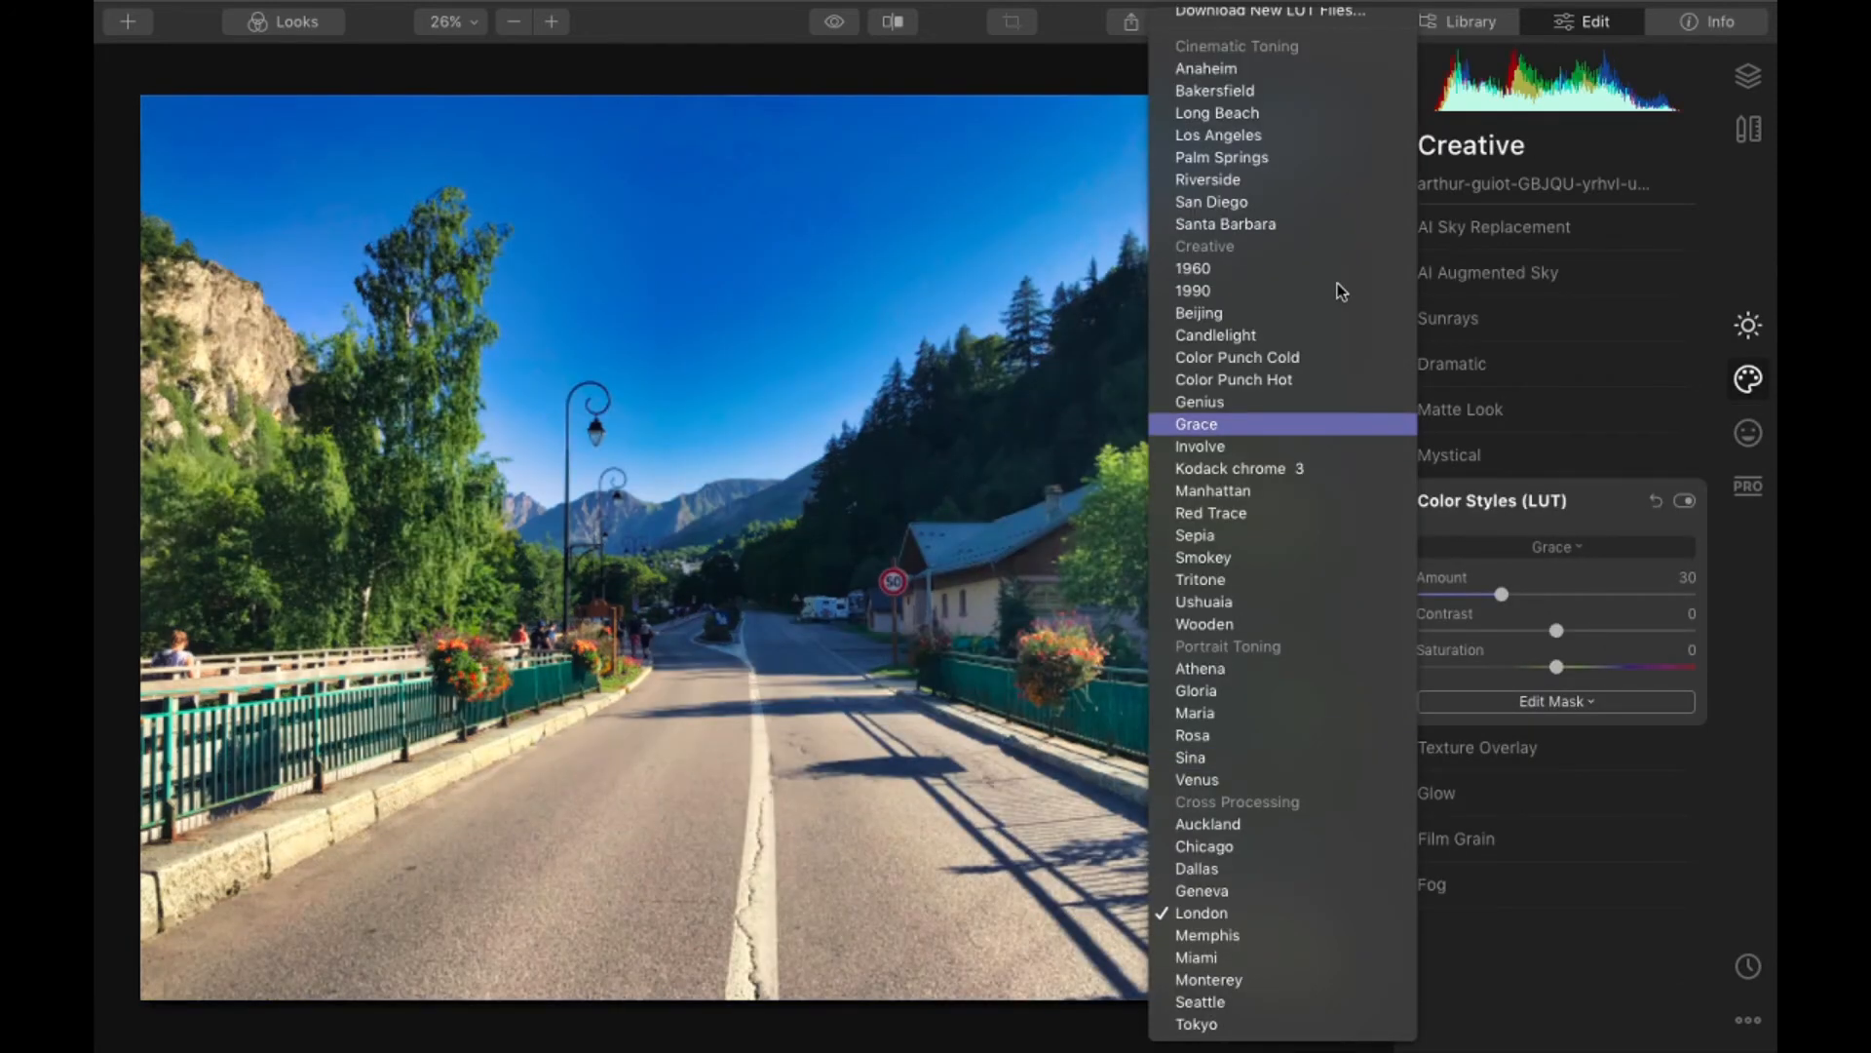
{"action": "left_click", "coordinate": [639, 752]}
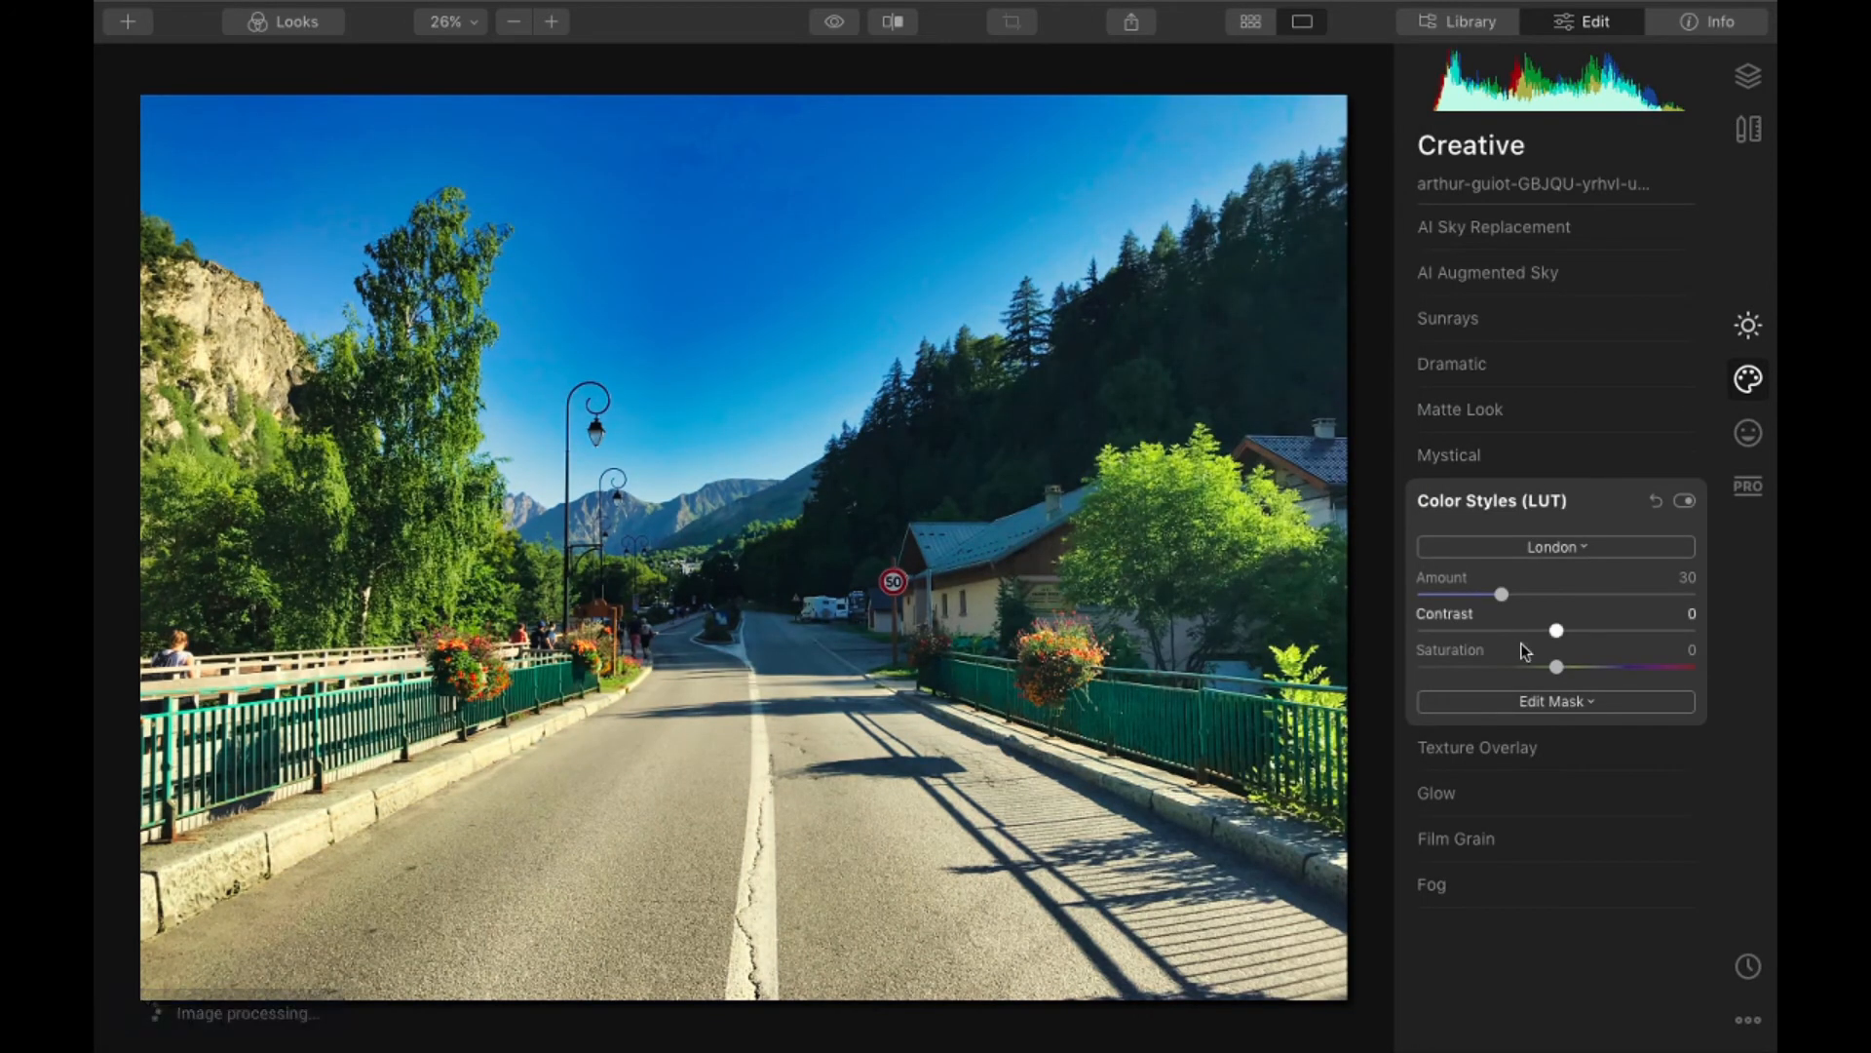
{"action": "left_click_drag", "start_coordinate": [1501, 594], "coordinate": [1423, 597]}
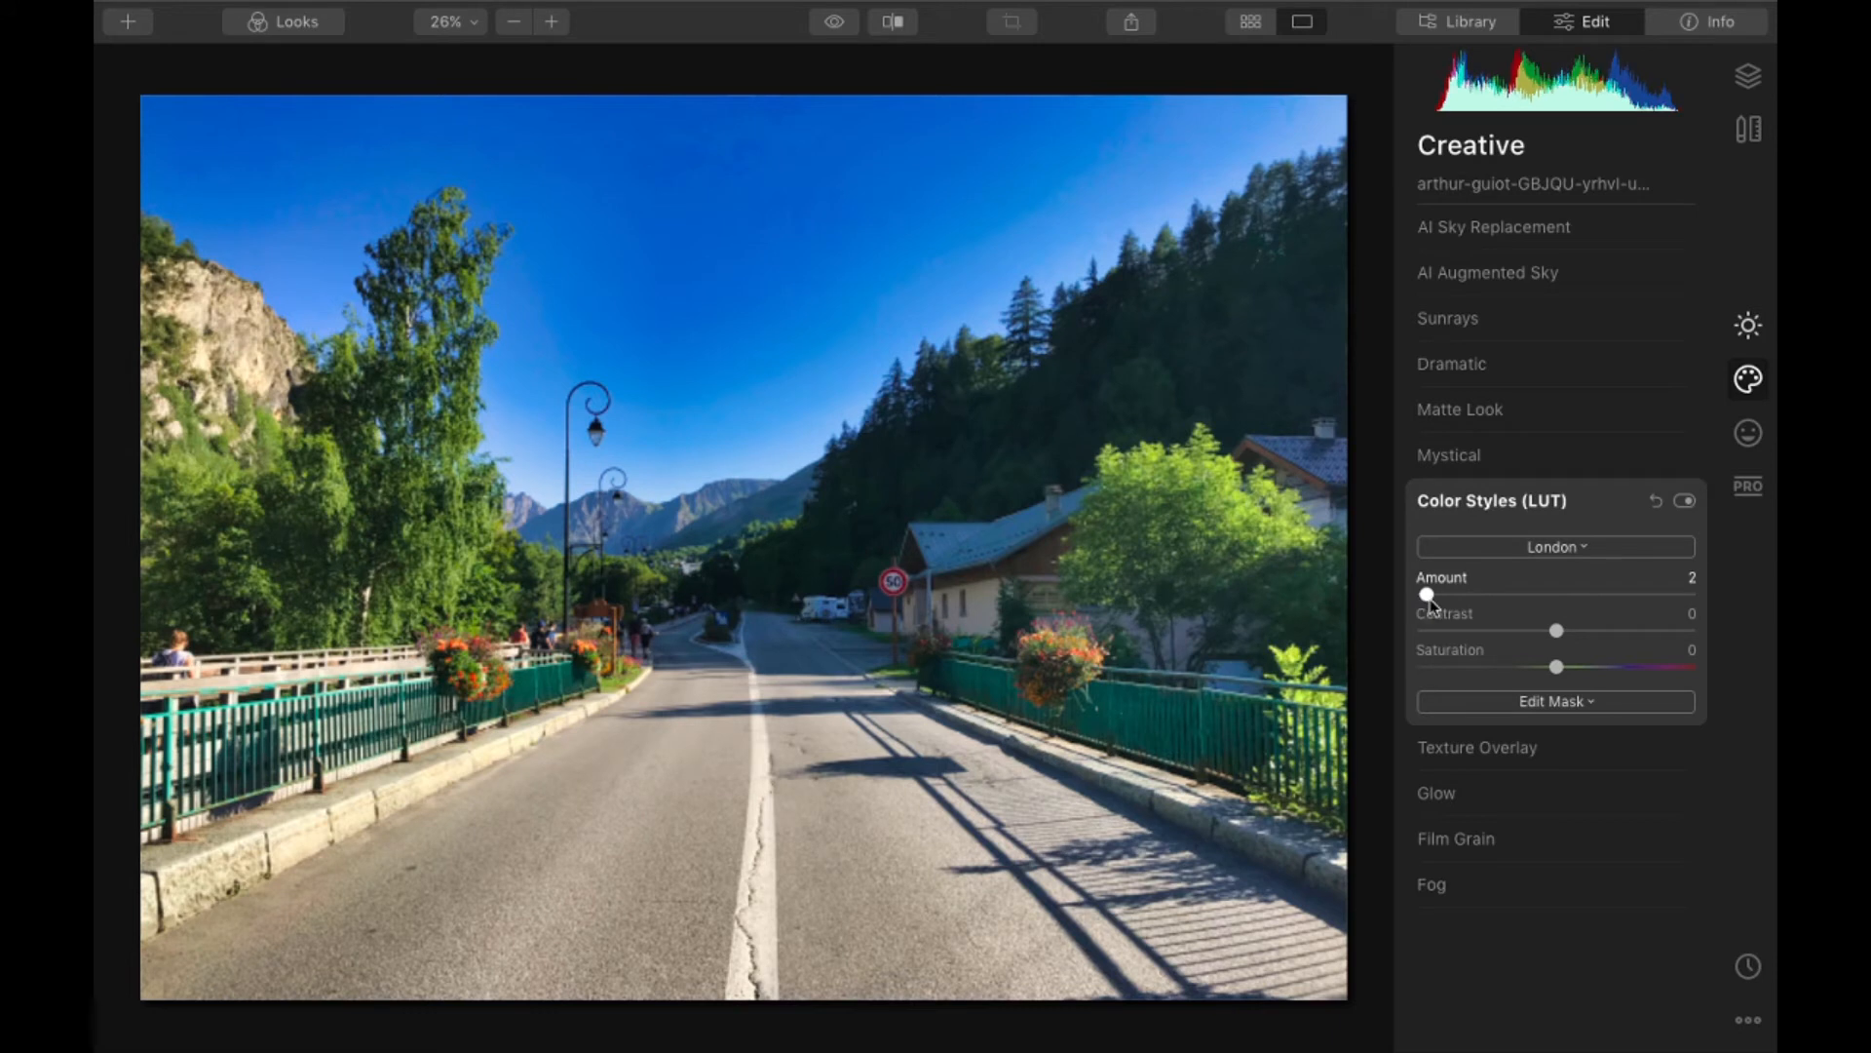
{"action": "left_click_drag", "start_coordinate": [1428, 597], "coordinate": [1441, 597]}
{"action": "left_click_drag", "start_coordinate": [1556, 630], "coordinate": [1641, 675]}
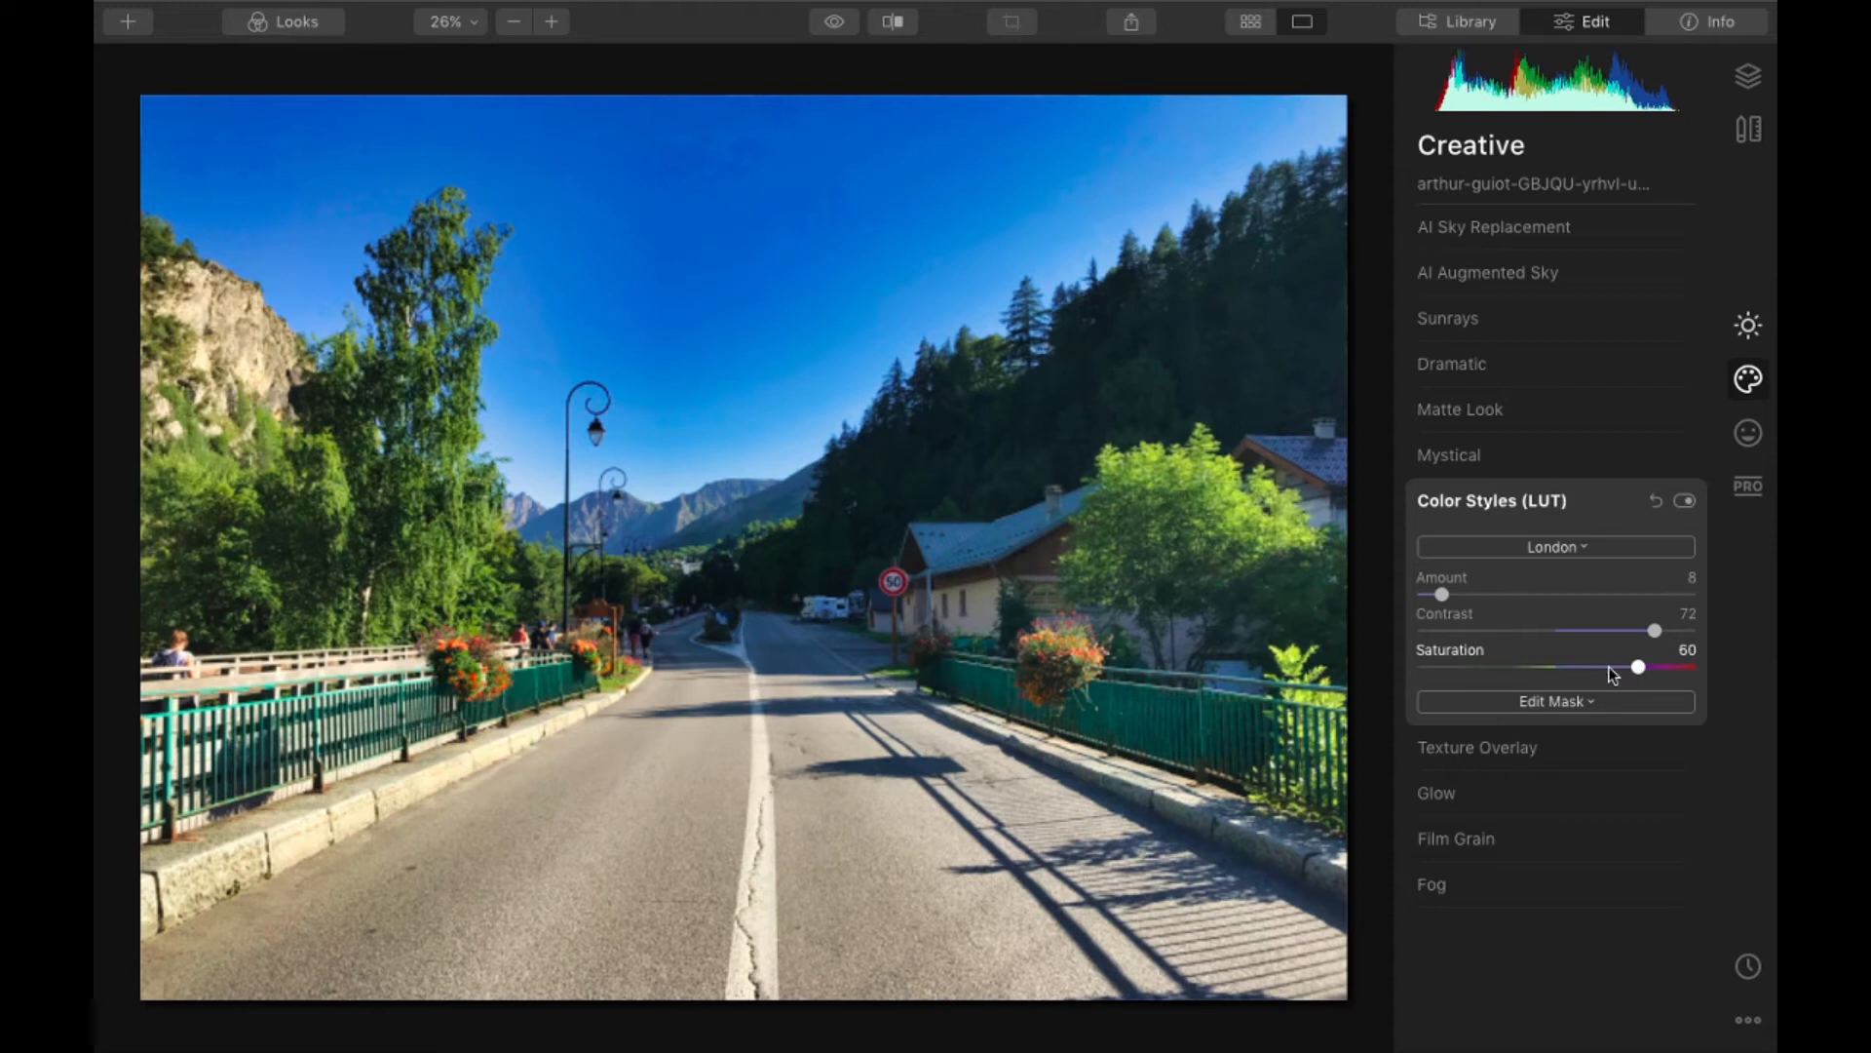
{"action": "left_click_drag", "start_coordinate": [1639, 666], "coordinate": [1586, 677]}
- Set the road photo's Saturation to 21 in the Color adjustment
{"action": "left_click", "coordinate": [1748, 325]}
{"action": "left_click", "coordinate": [1550, 458]}
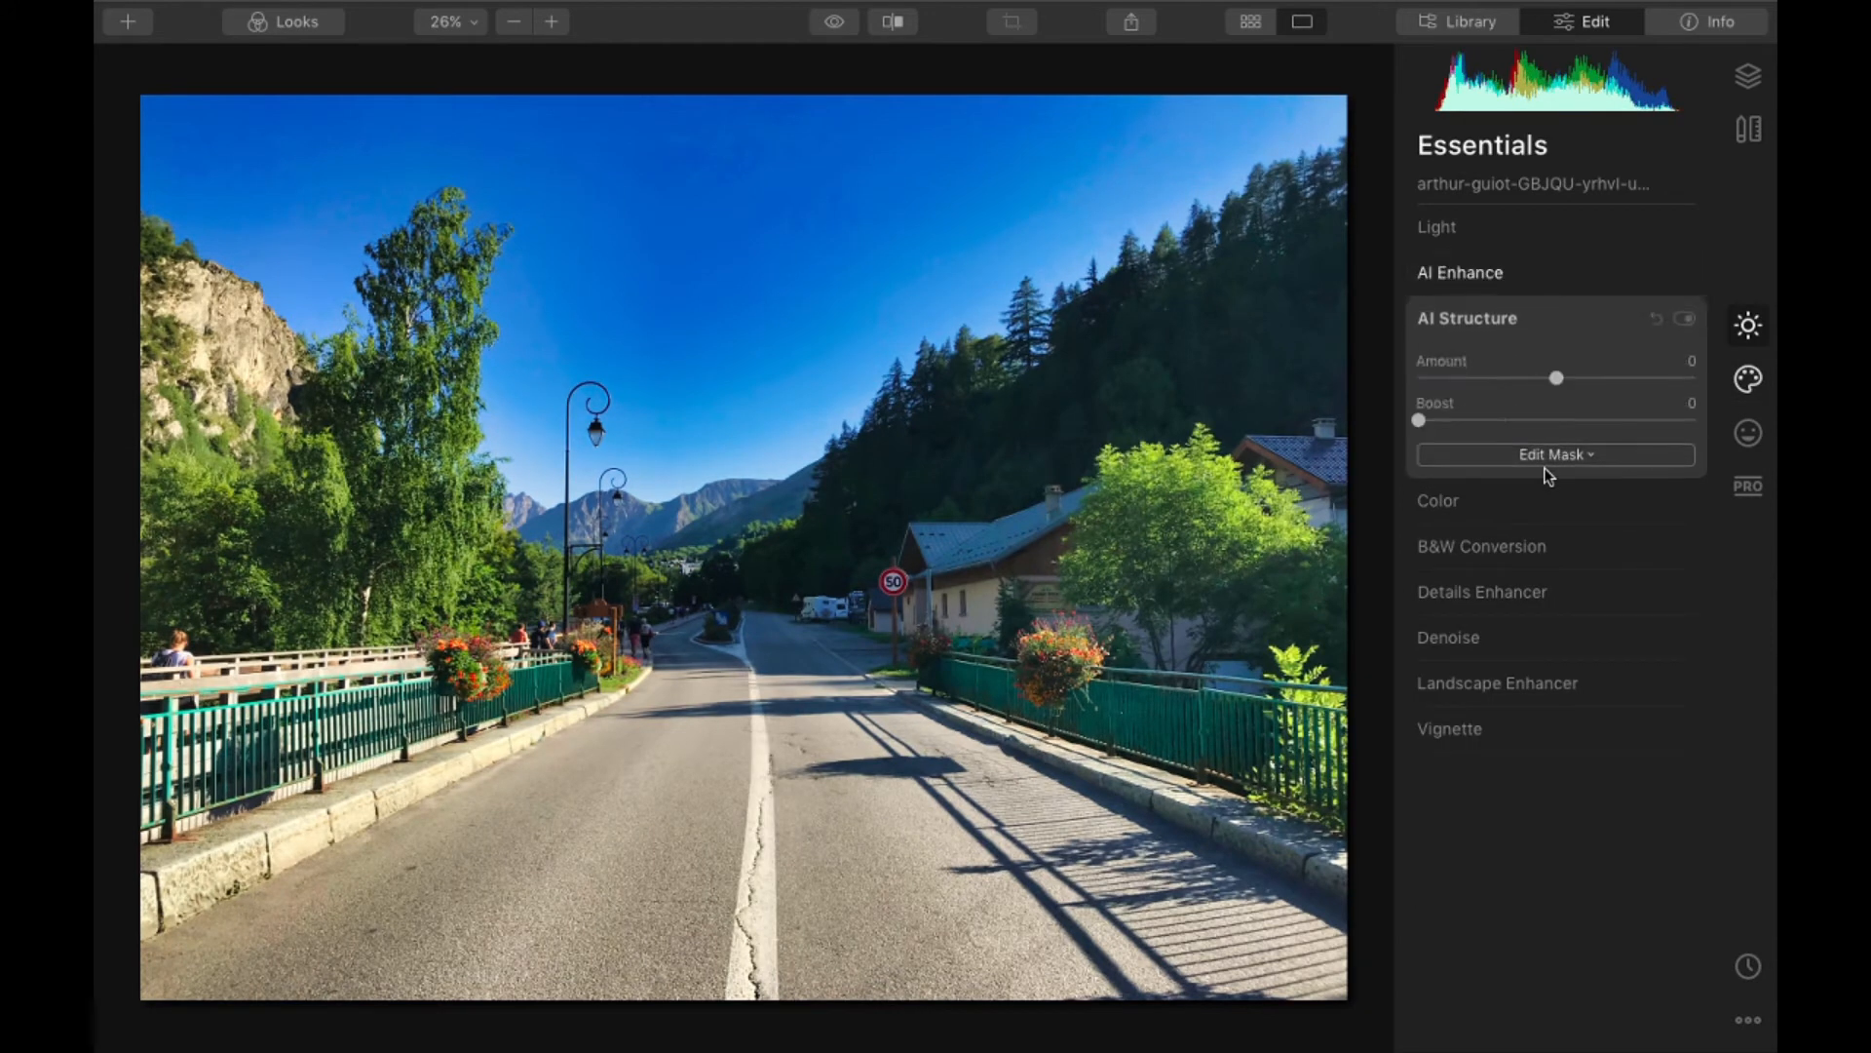
{"action": "left_click", "coordinate": [1499, 326]}
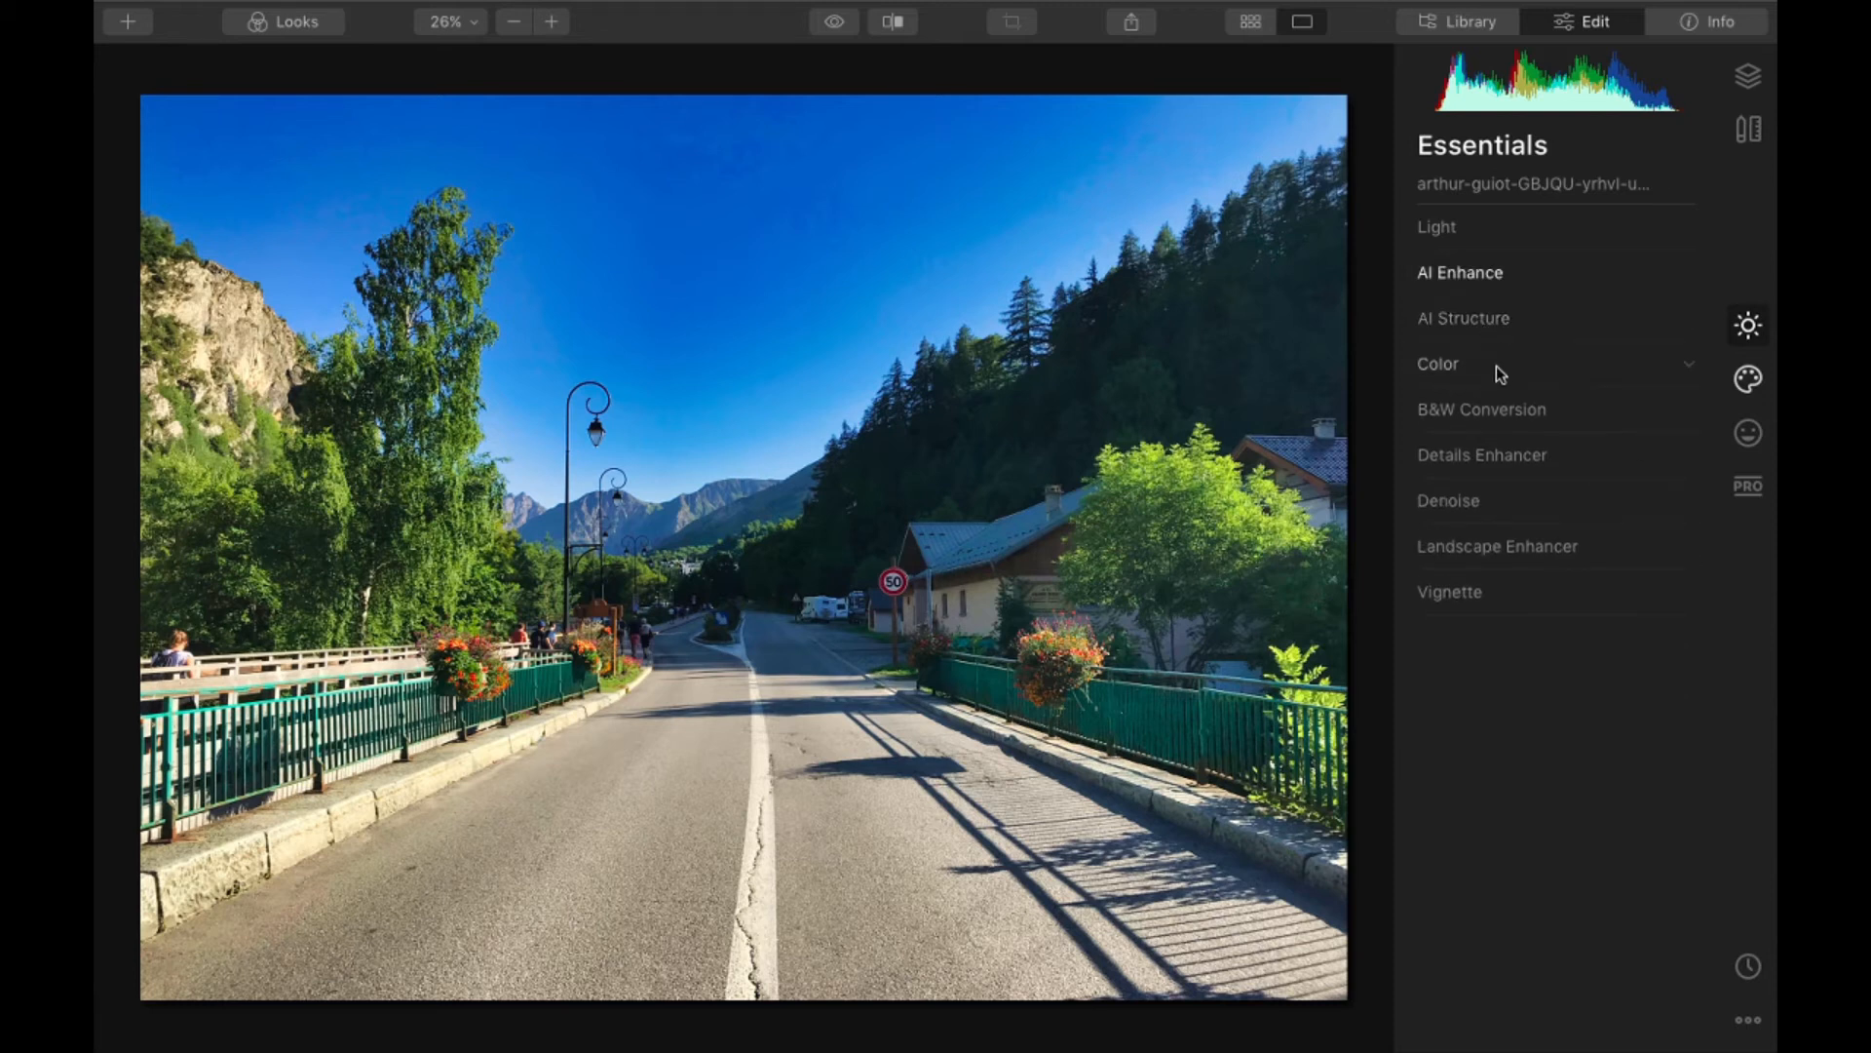
{"action": "left_click", "coordinate": [1495, 365]}
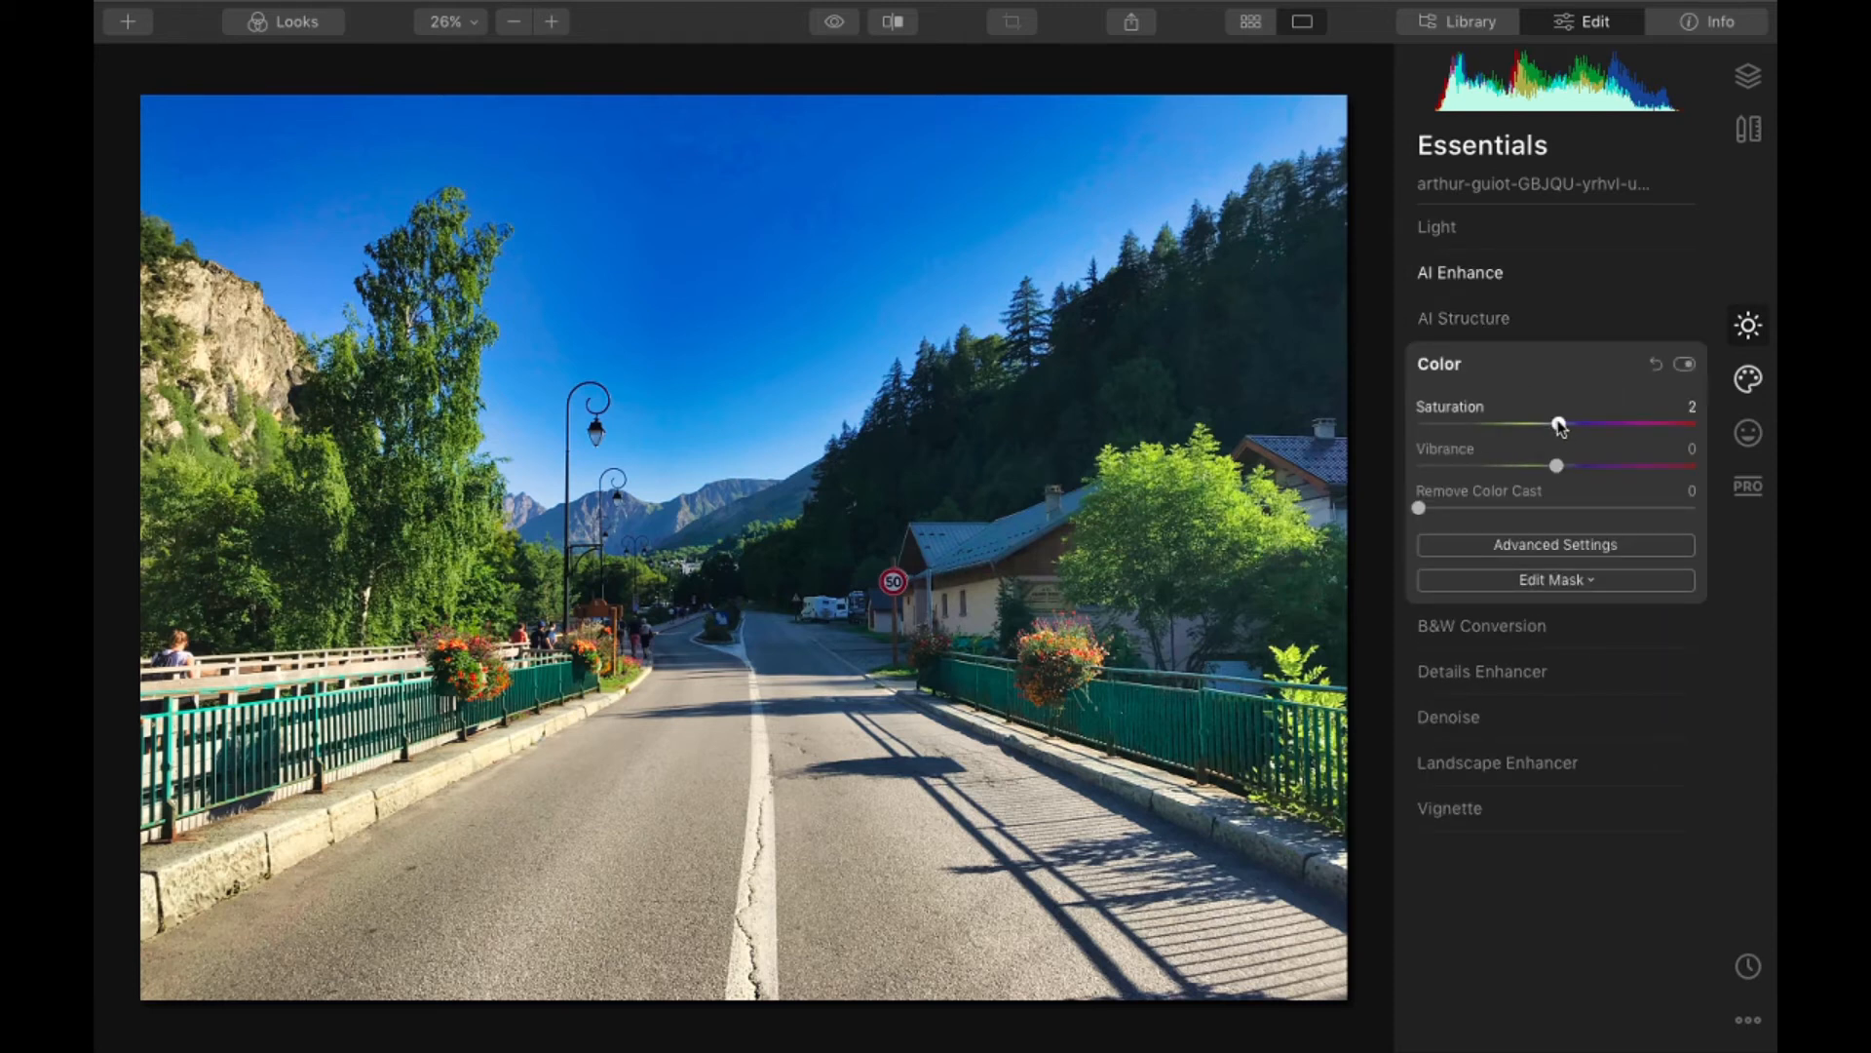
{"action": "left_click_drag", "start_coordinate": [1560, 426], "coordinate": [1587, 422]}
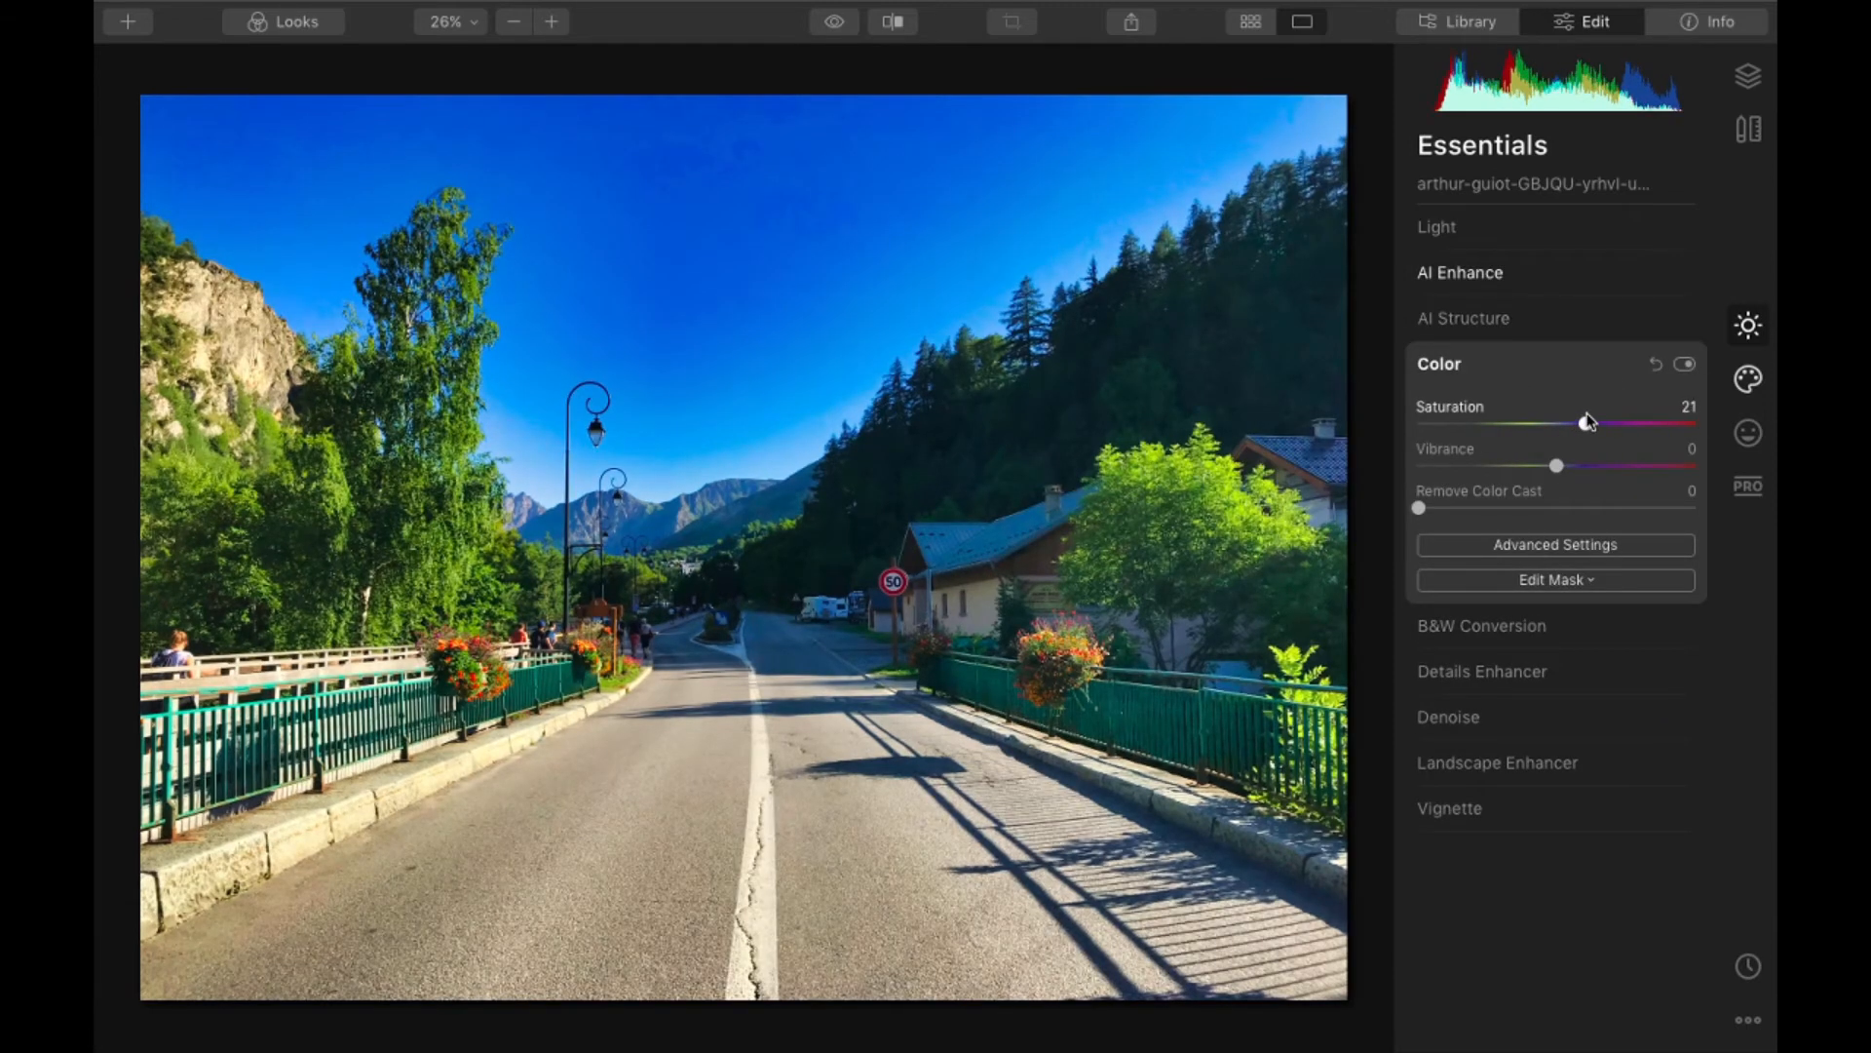
{"action": "left_click", "coordinate": [1584, 374]}
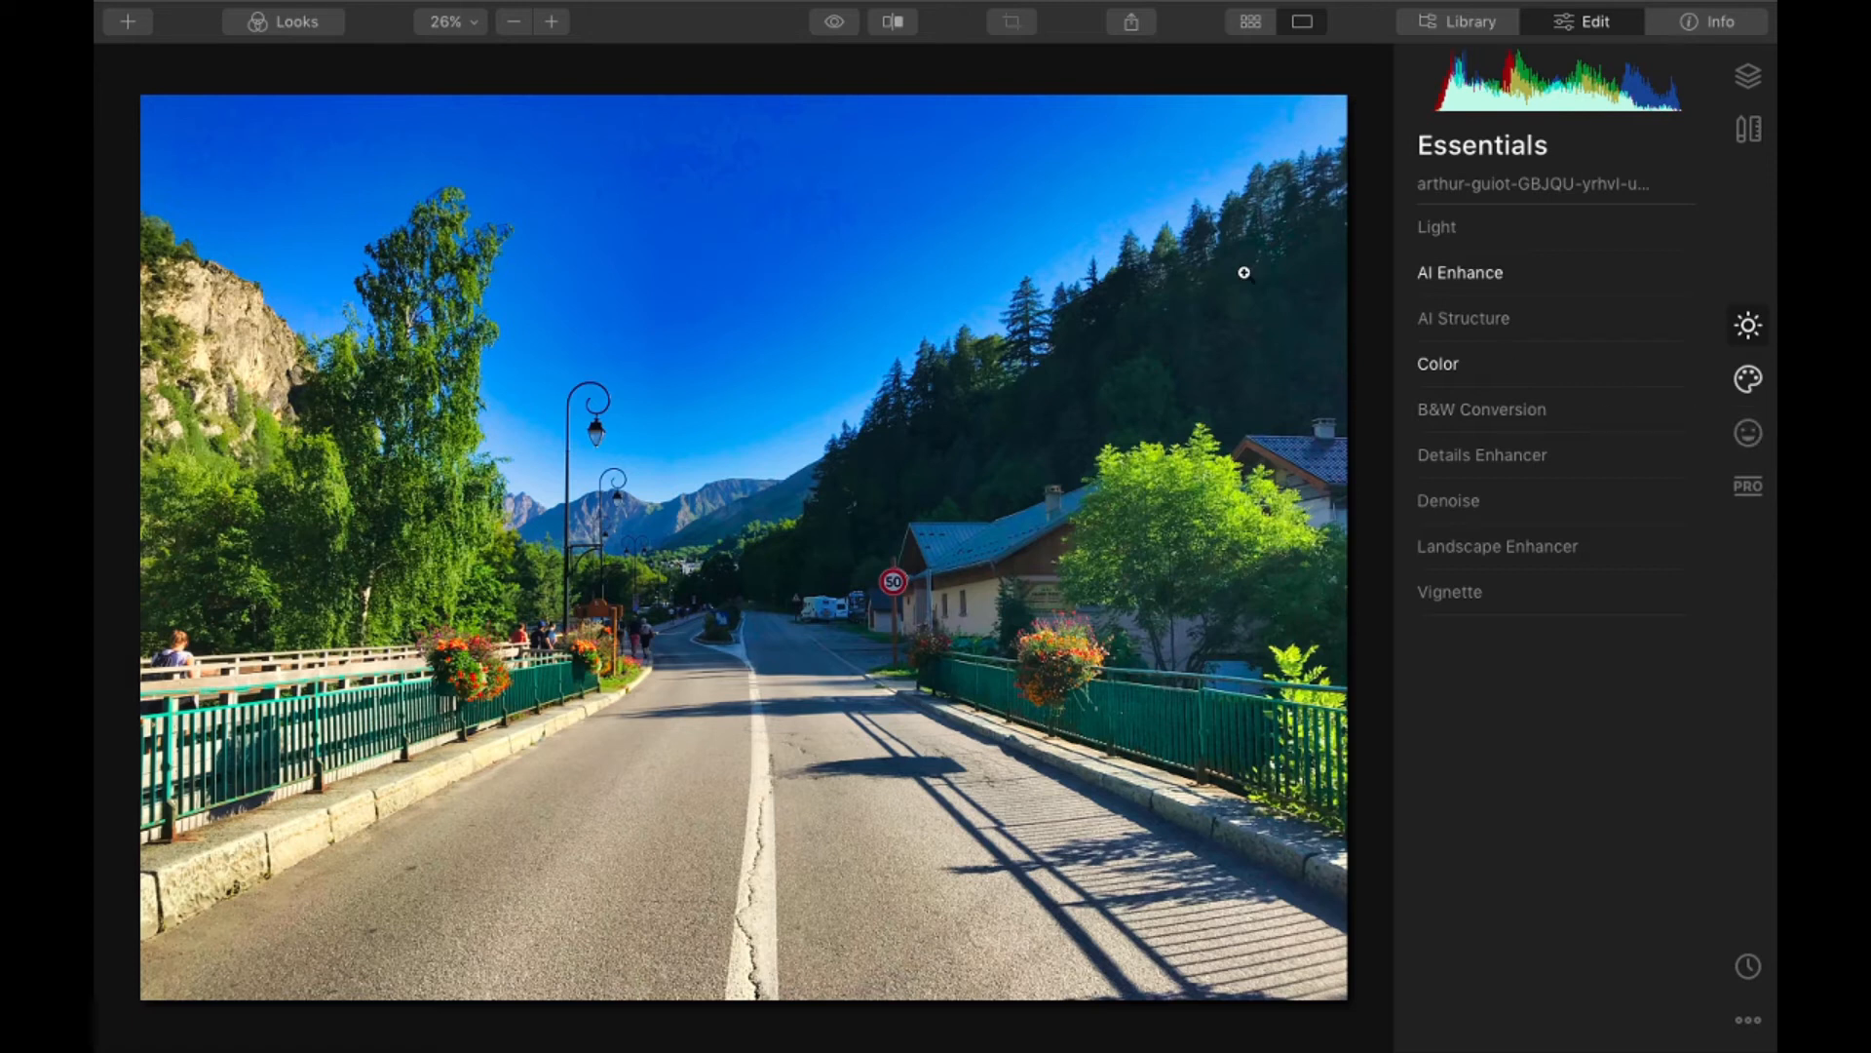
- Switch to Finder and open adobe render.png from the Luminar 4 folder in Luminar 4
{"action": "key", "text": "super+BackSpace"}
{"action": "key", "text": "ctrl+Left"}
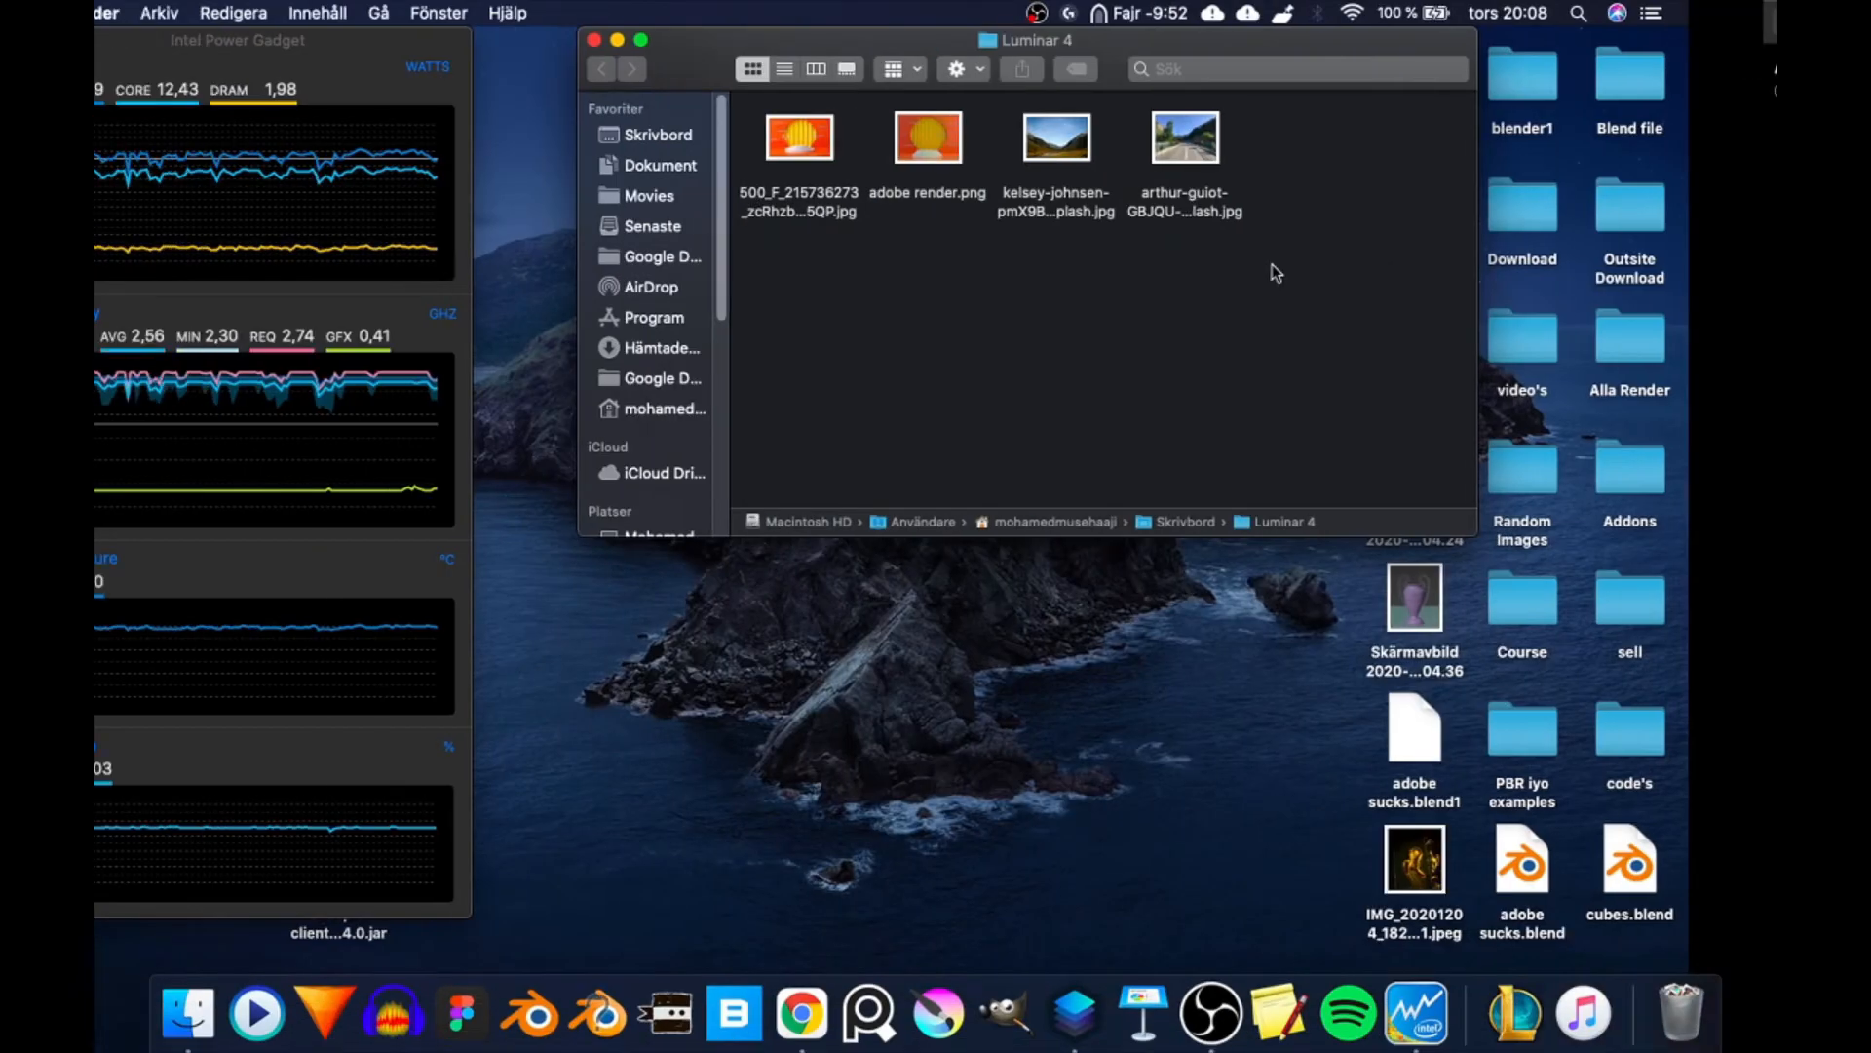
{"action": "left_click_drag", "start_coordinate": [1017, 136], "coordinate": [851, 378]}
{"action": "key", "text": "ctrl+Right"}
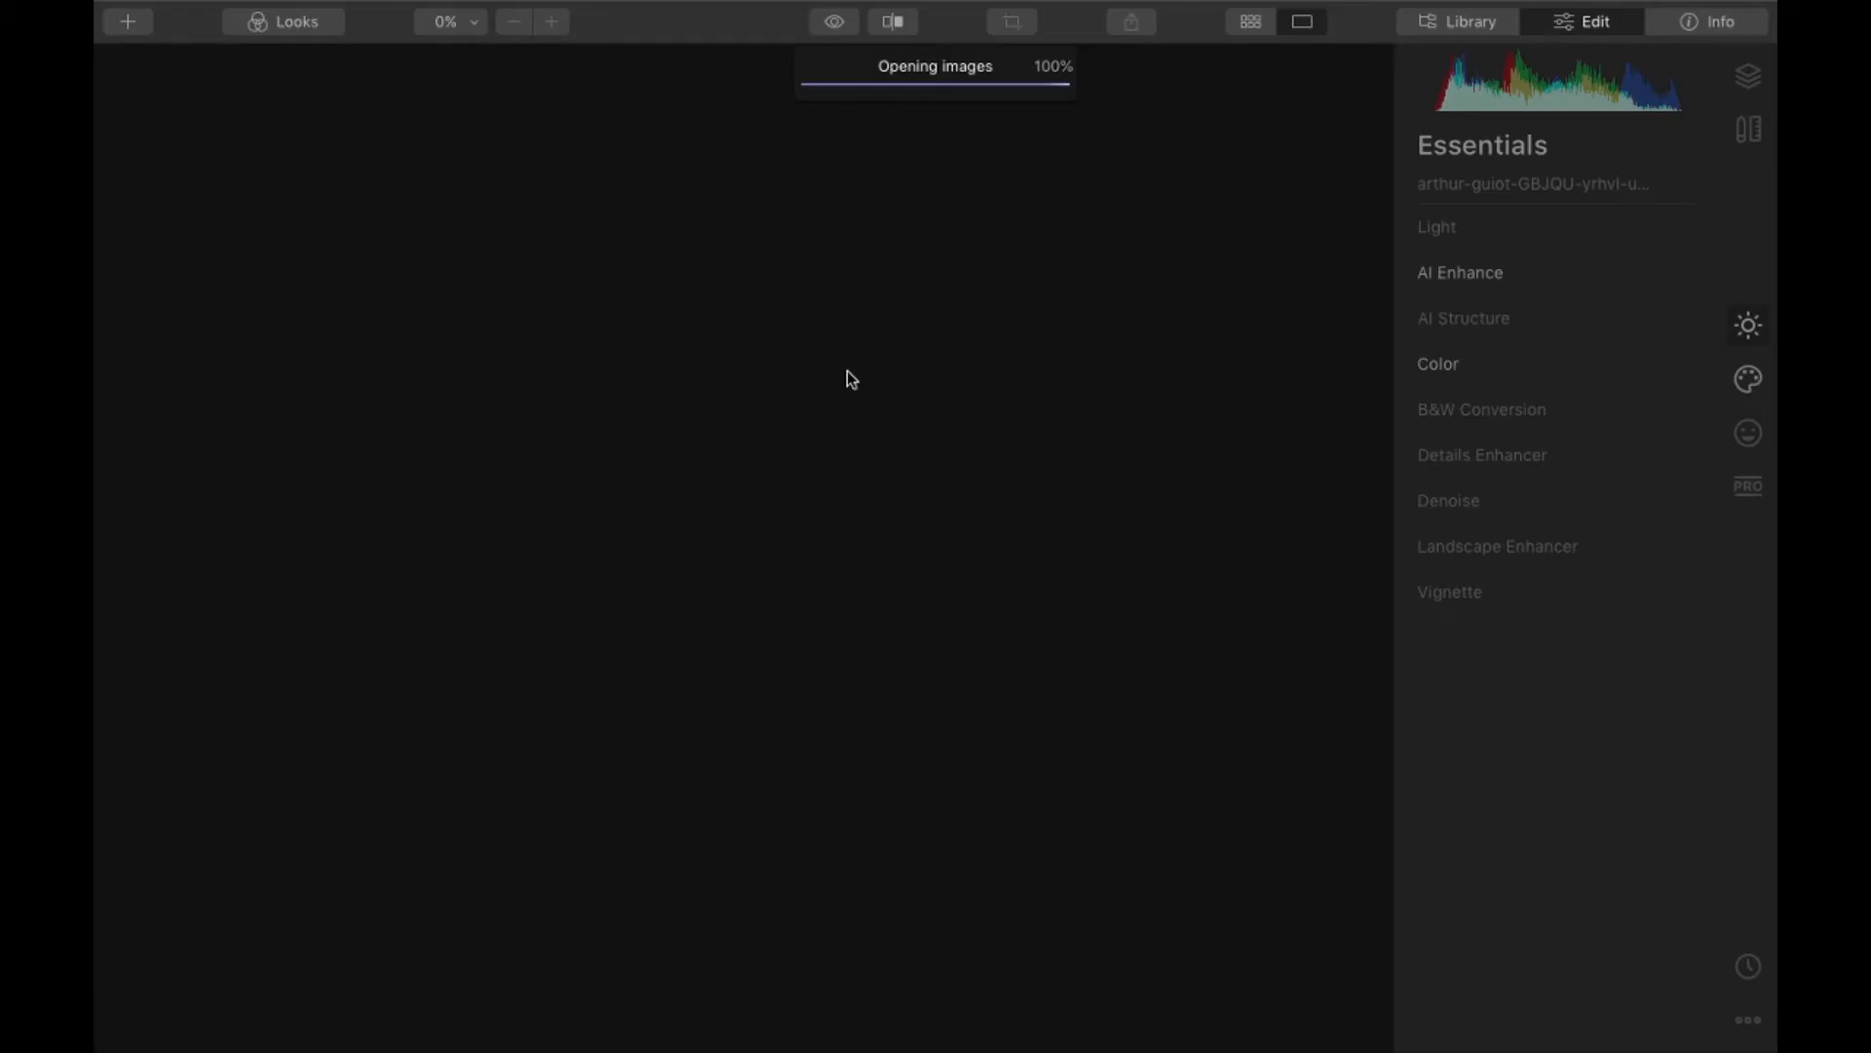
- Check the live stream's Twitch page in the browser and return to Luminar 4
{"action": "key", "text": "ctrl+Right"}
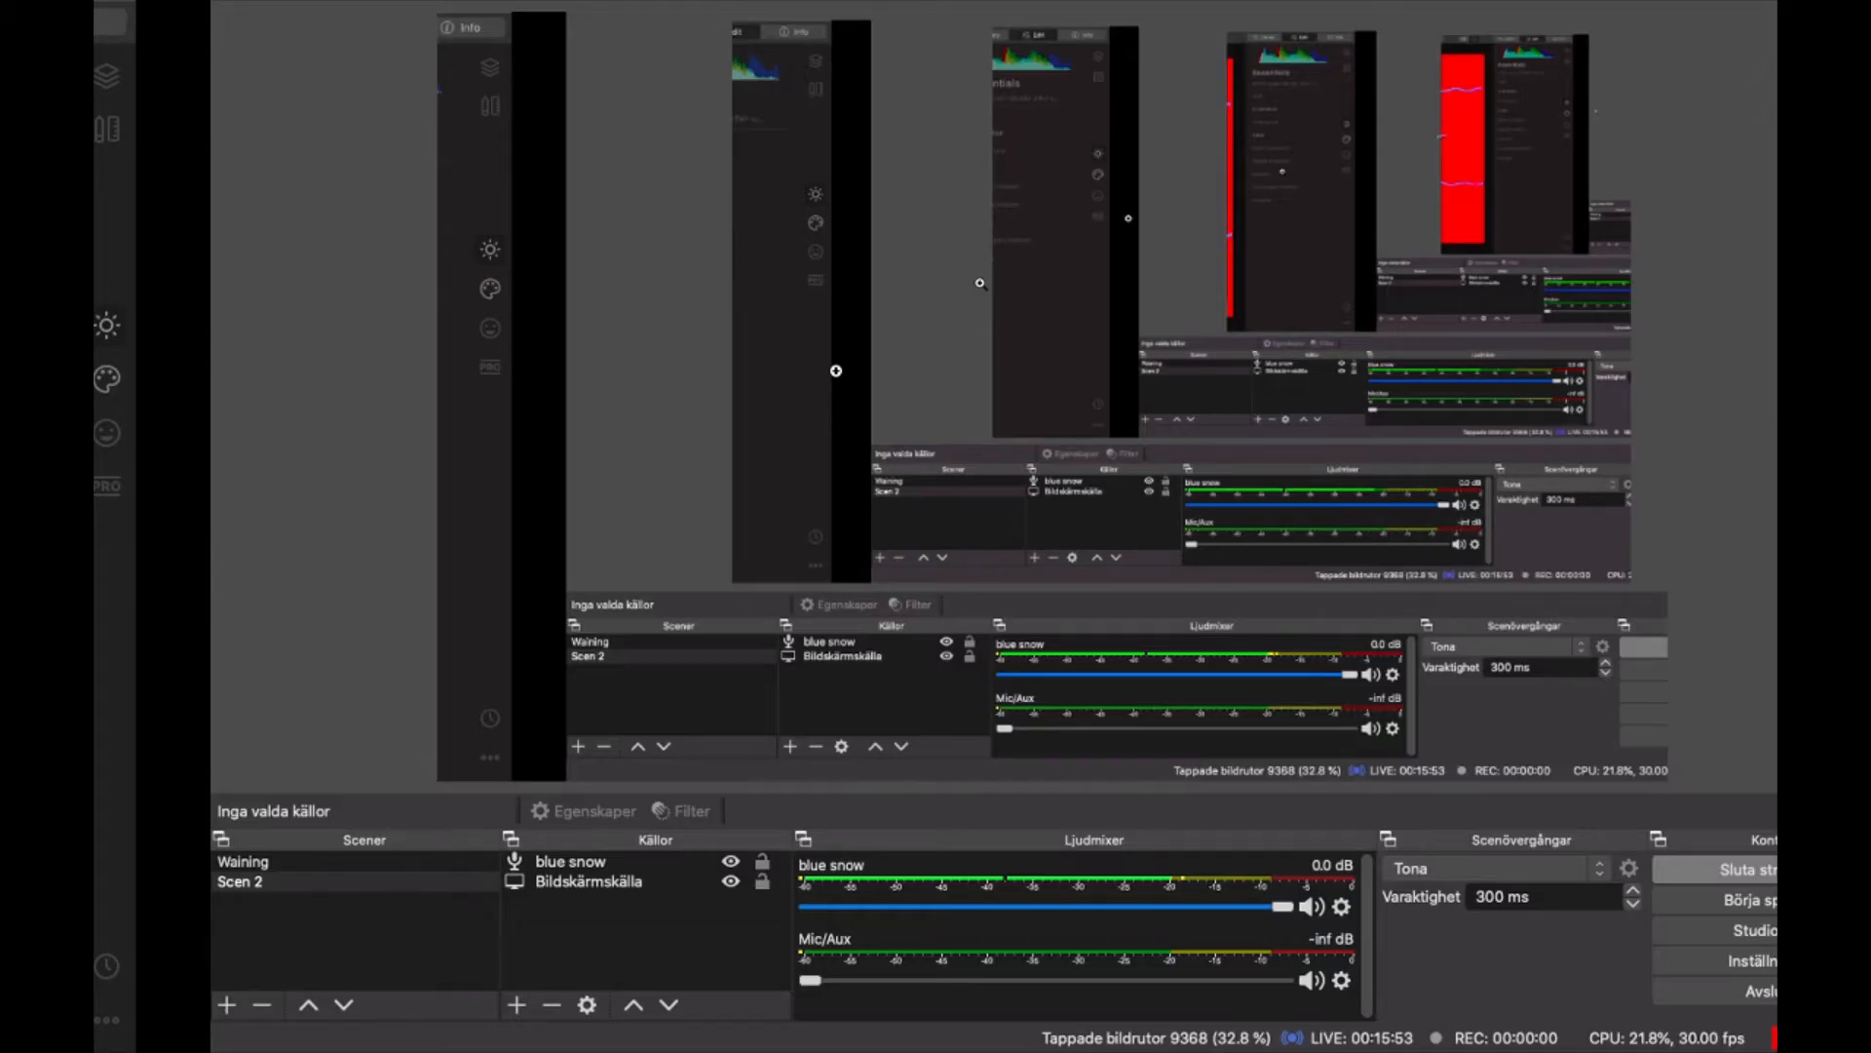
{"action": "key", "text": "ctrl+Right"}
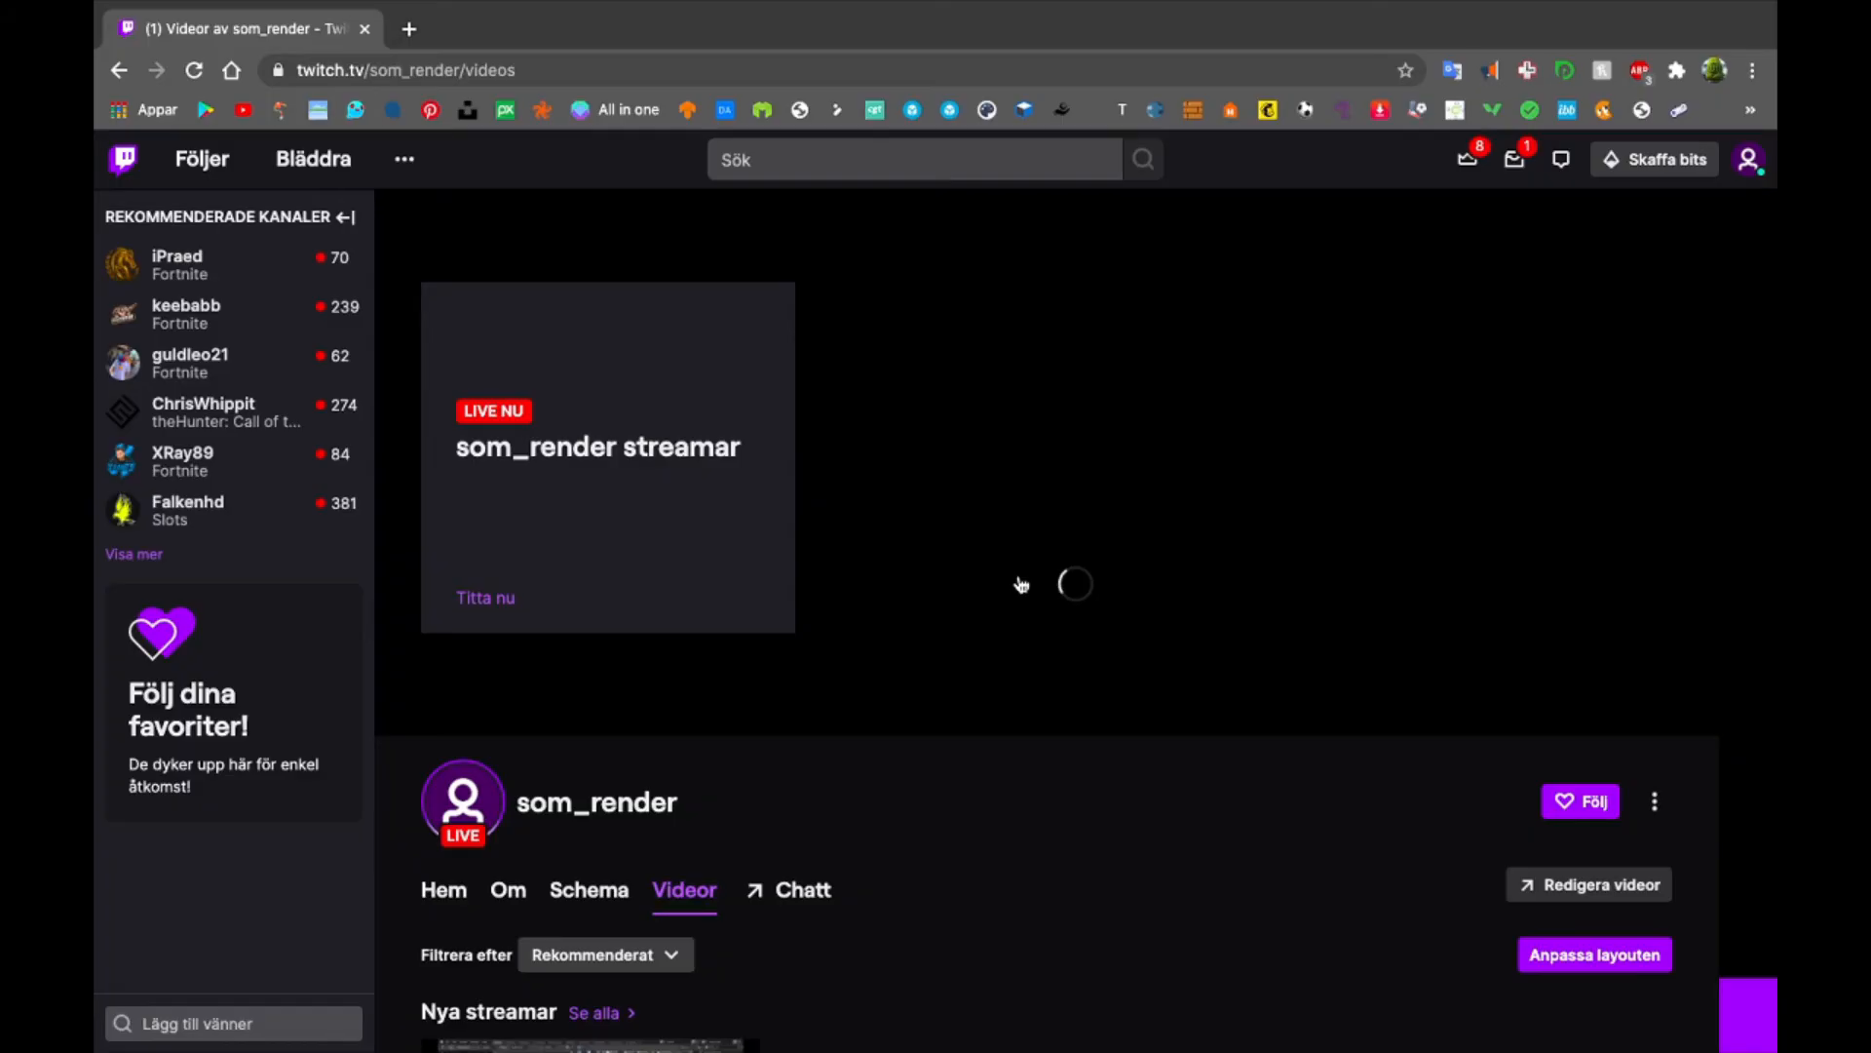
{"action": "key", "text": "ctrl+Left"}
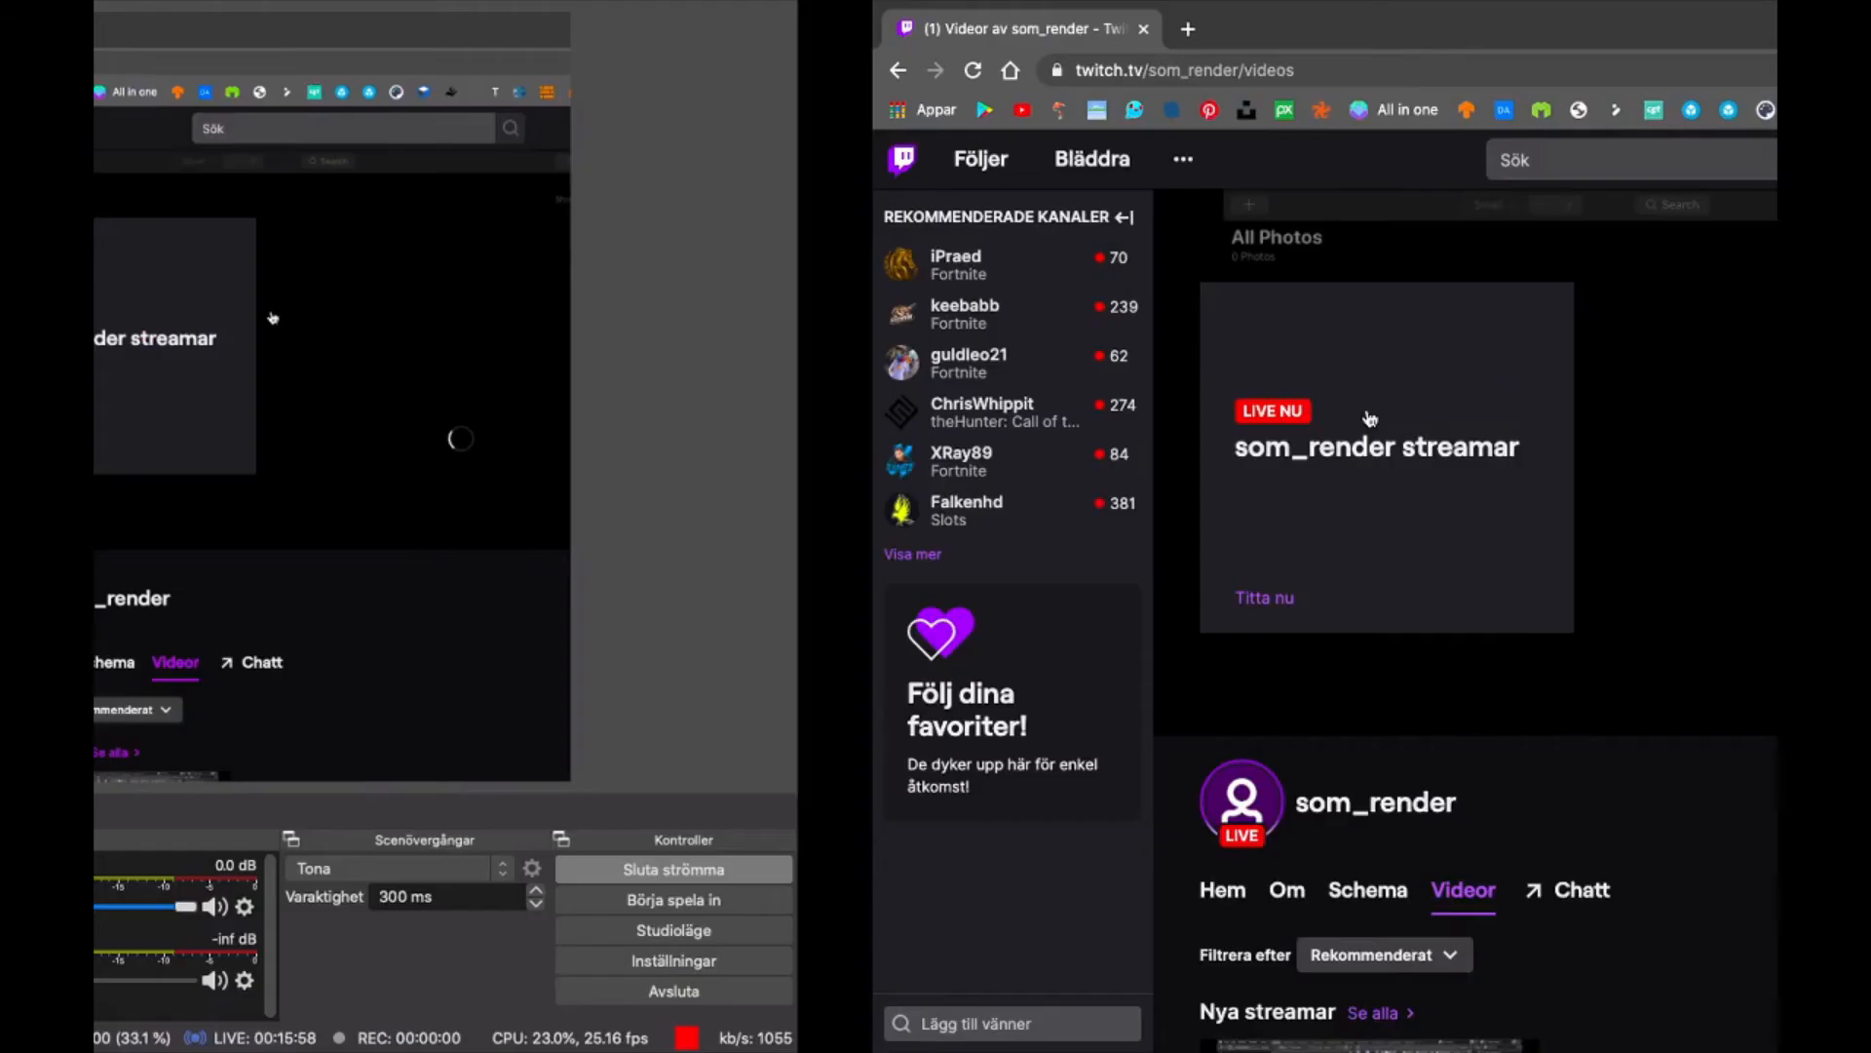
{"action": "key", "text": "ctrl+Left"}
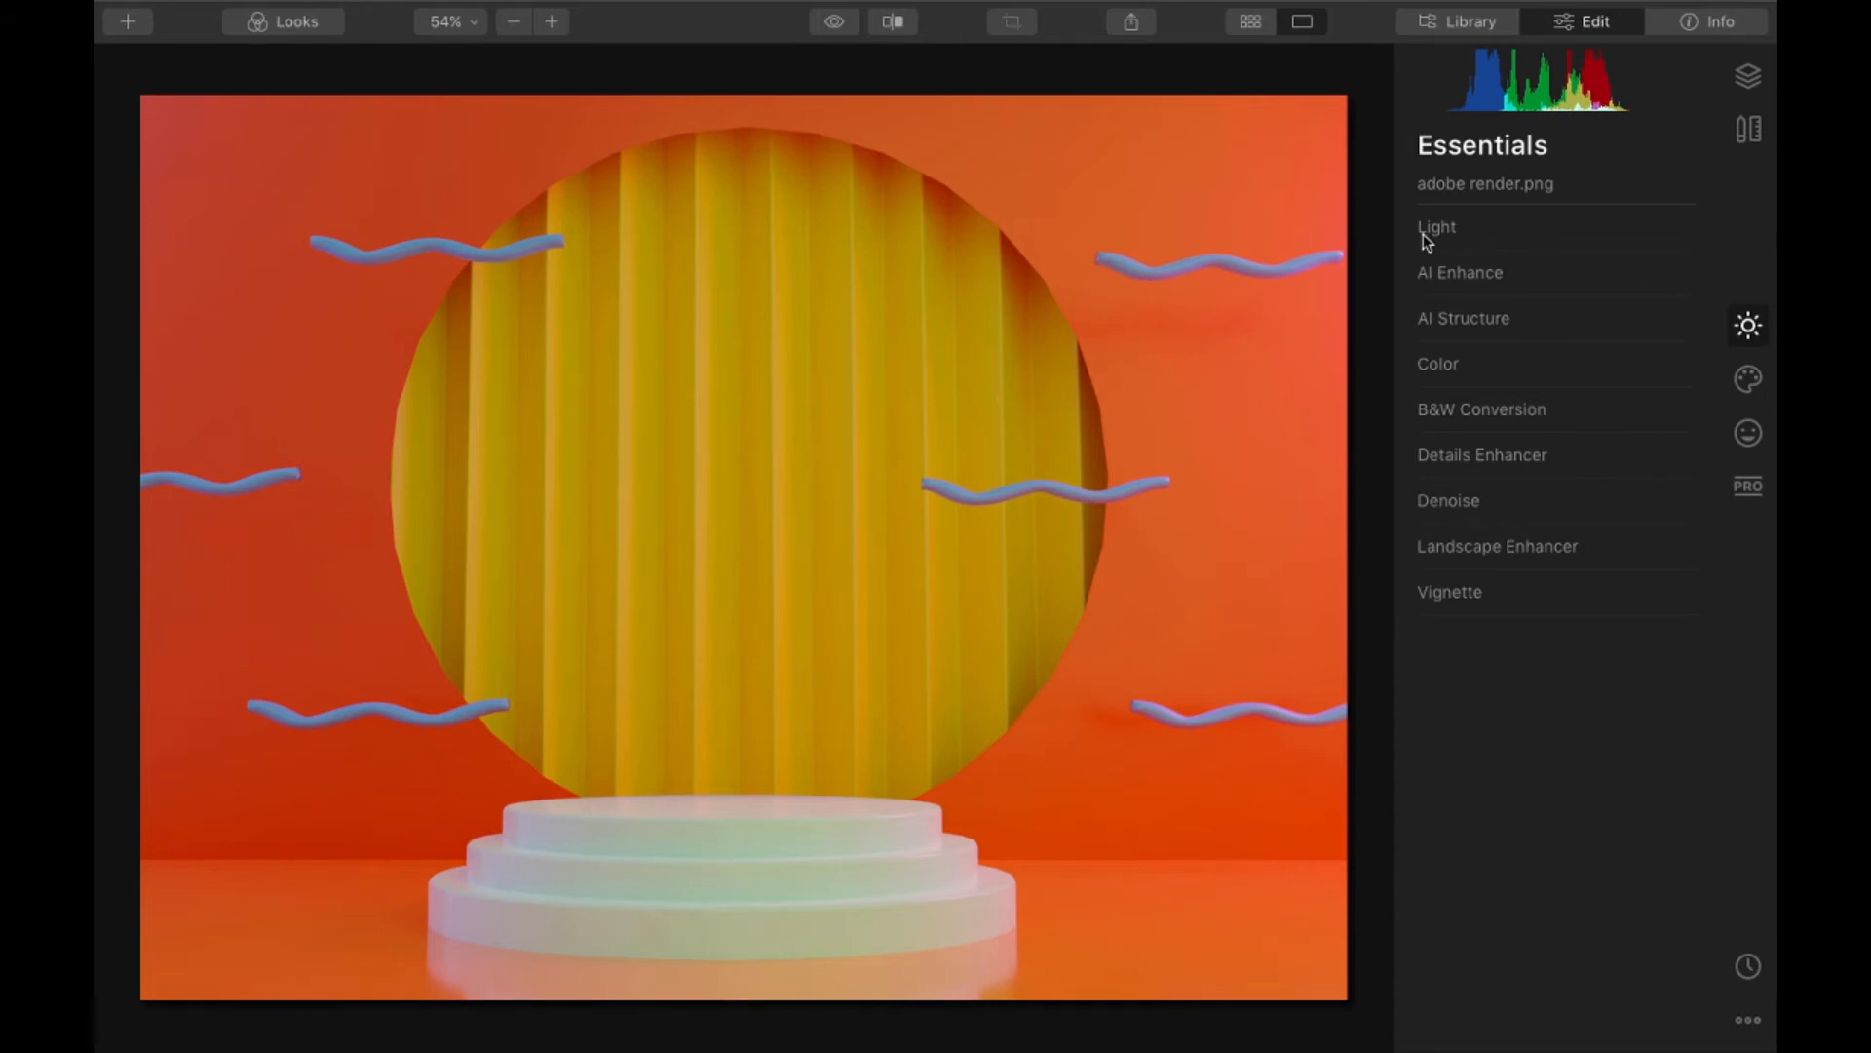
- Enhance the adobe render image with AI Accent at 79, and compare it with the original
{"action": "left_click", "coordinate": [1477, 277]}
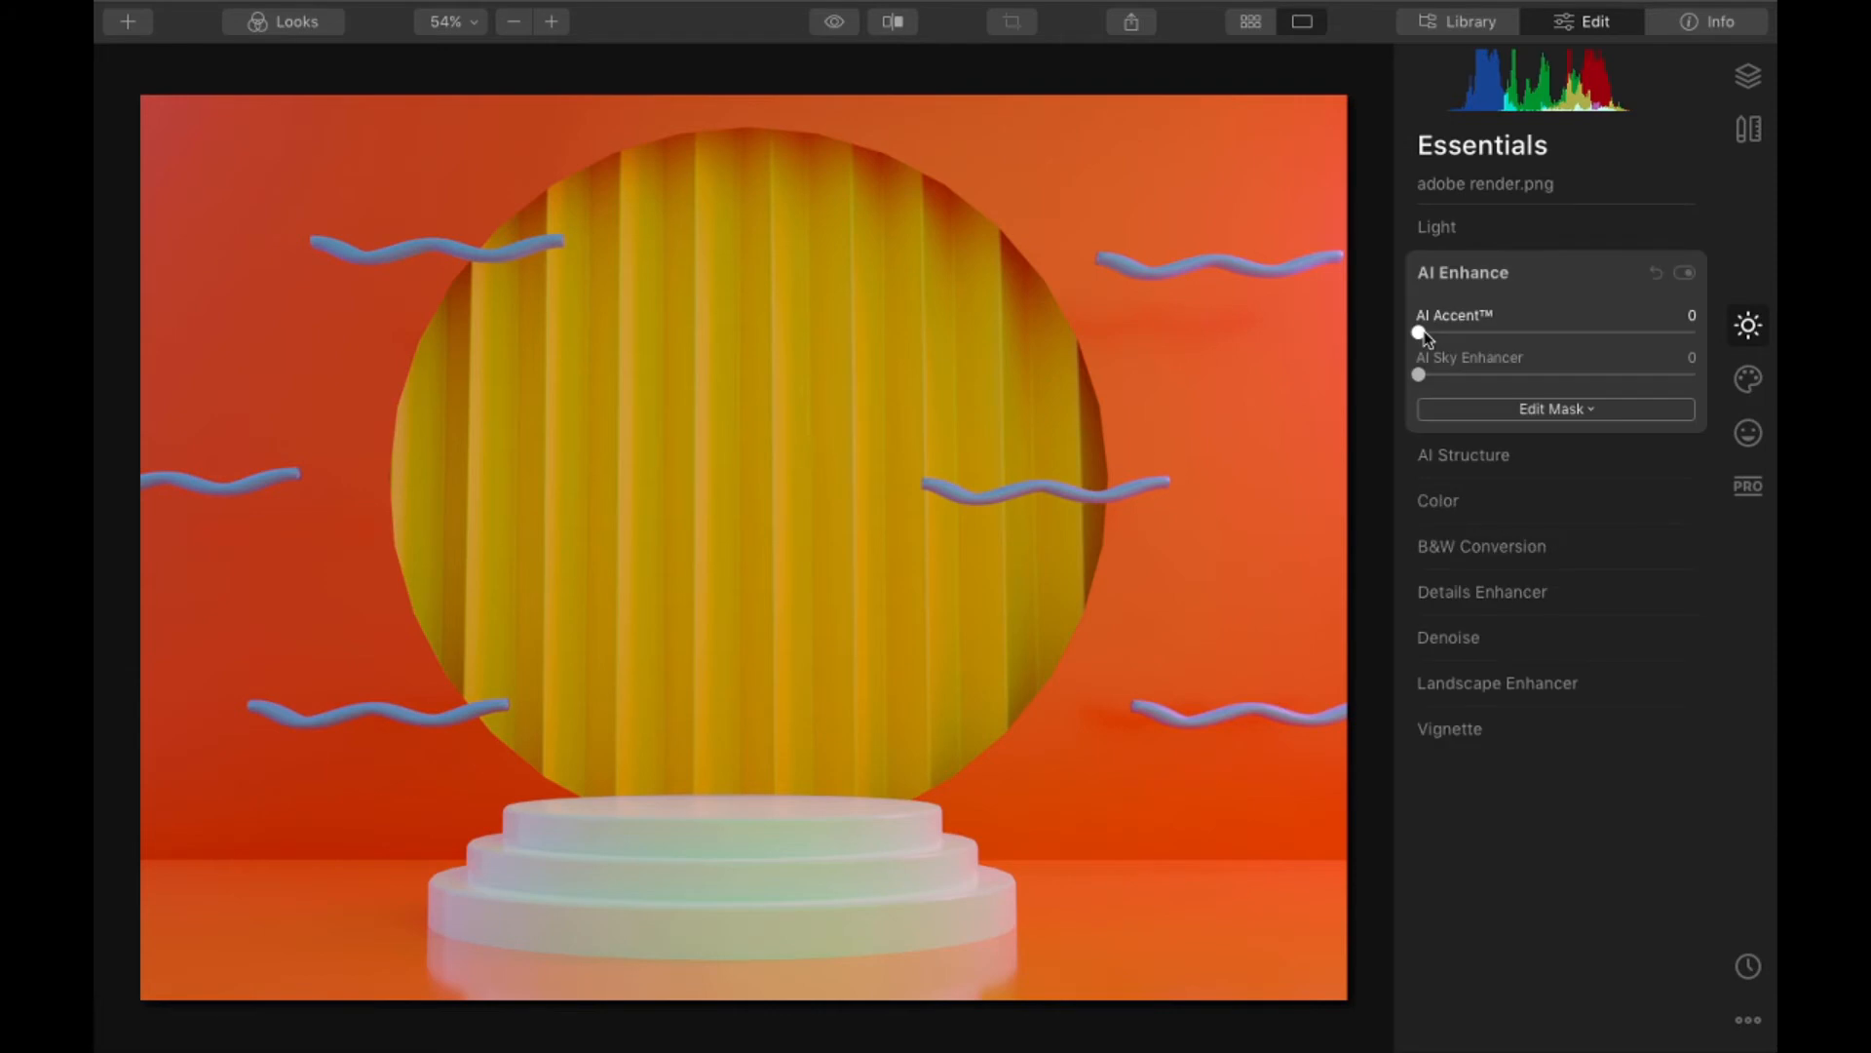
{"action": "left_click_drag", "start_coordinate": [1419, 332], "coordinate": [1647, 333]}
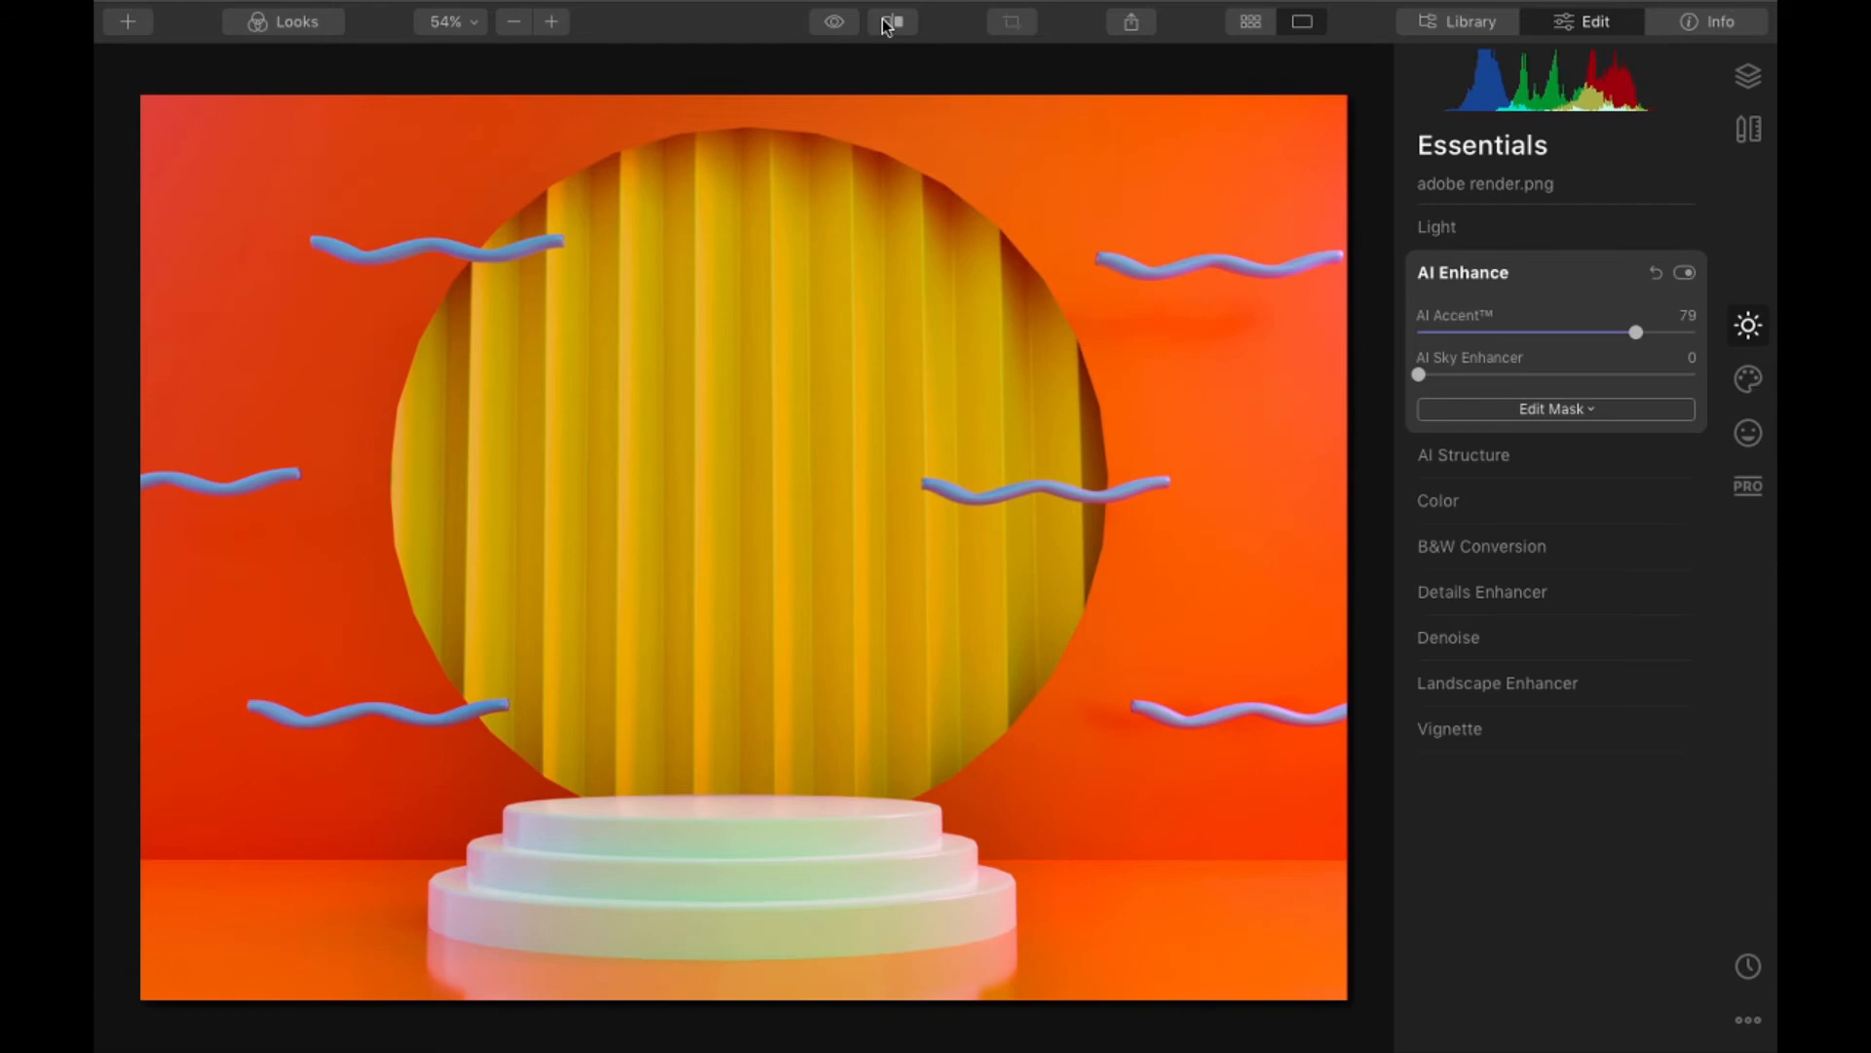
{"action": "right_click", "coordinate": [808, 433]}
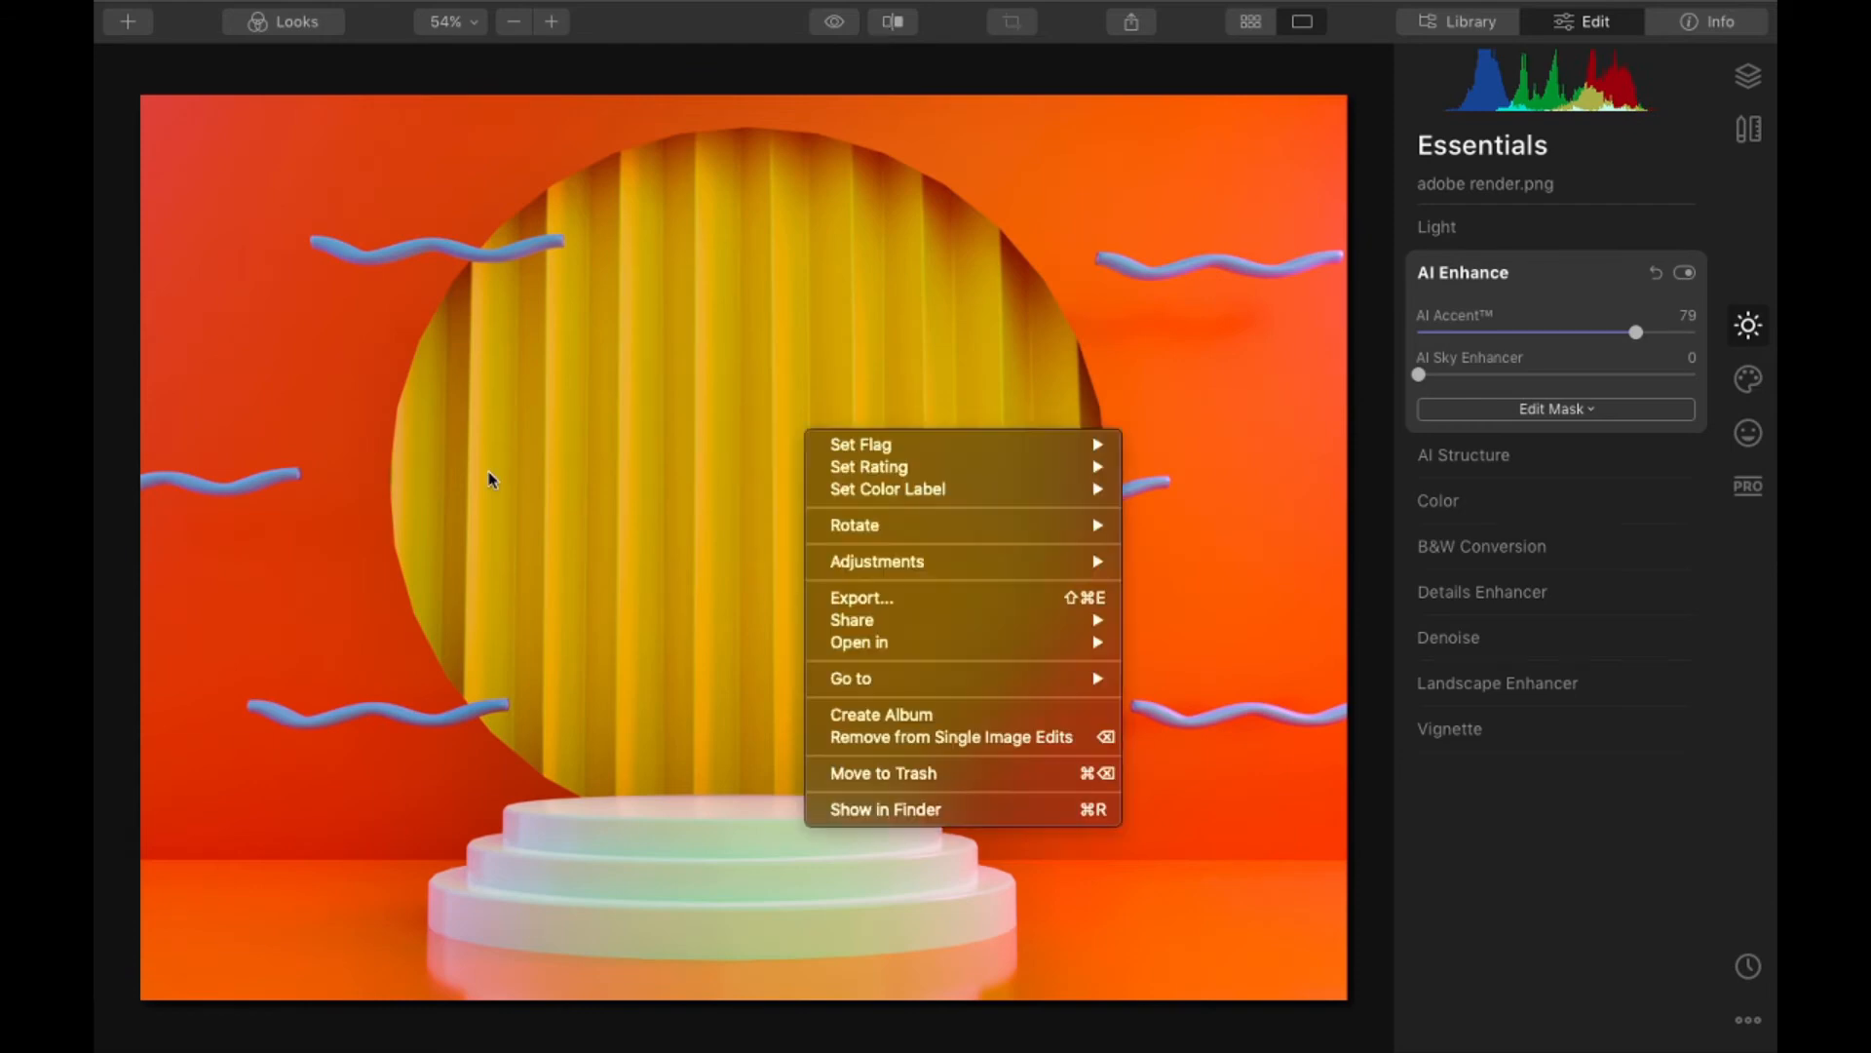
{"action": "left_click", "coordinate": [910, 212]}
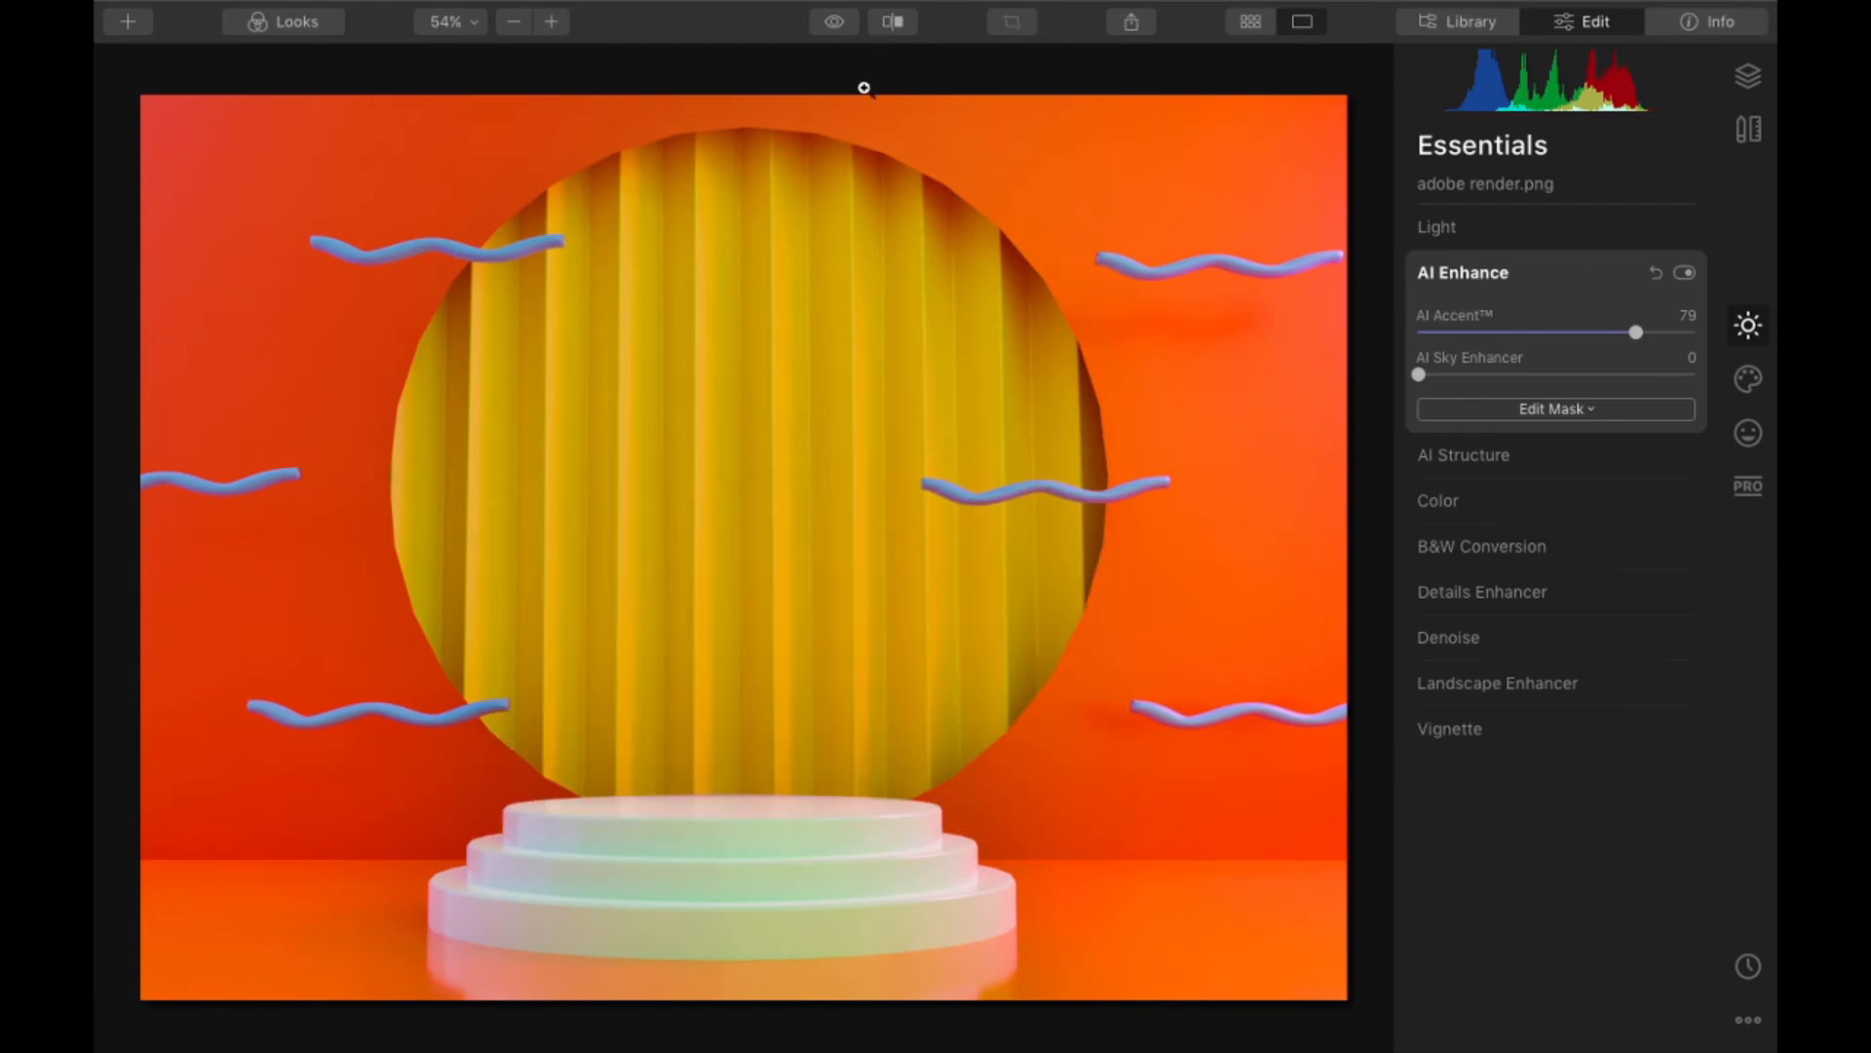
{"action": "left_click", "coordinate": [843, 15]}
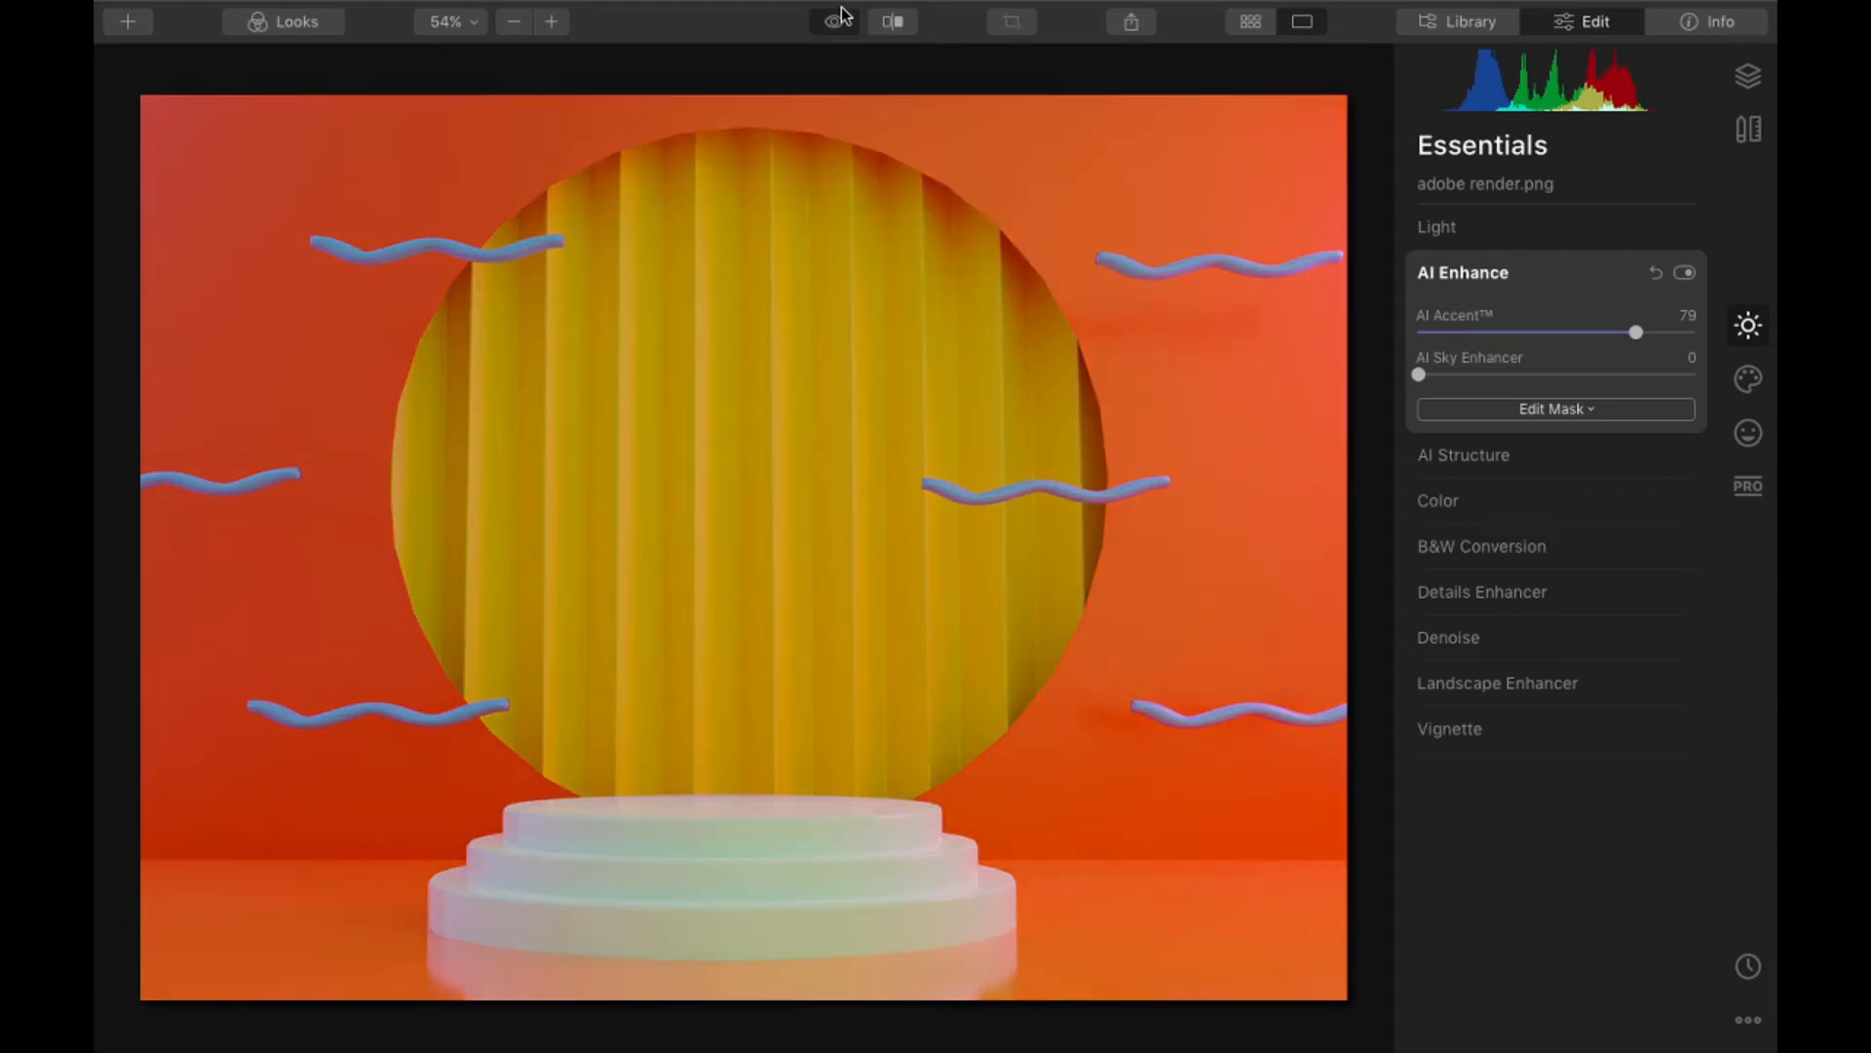
{"action": "left_click", "coordinate": [841, 10]}
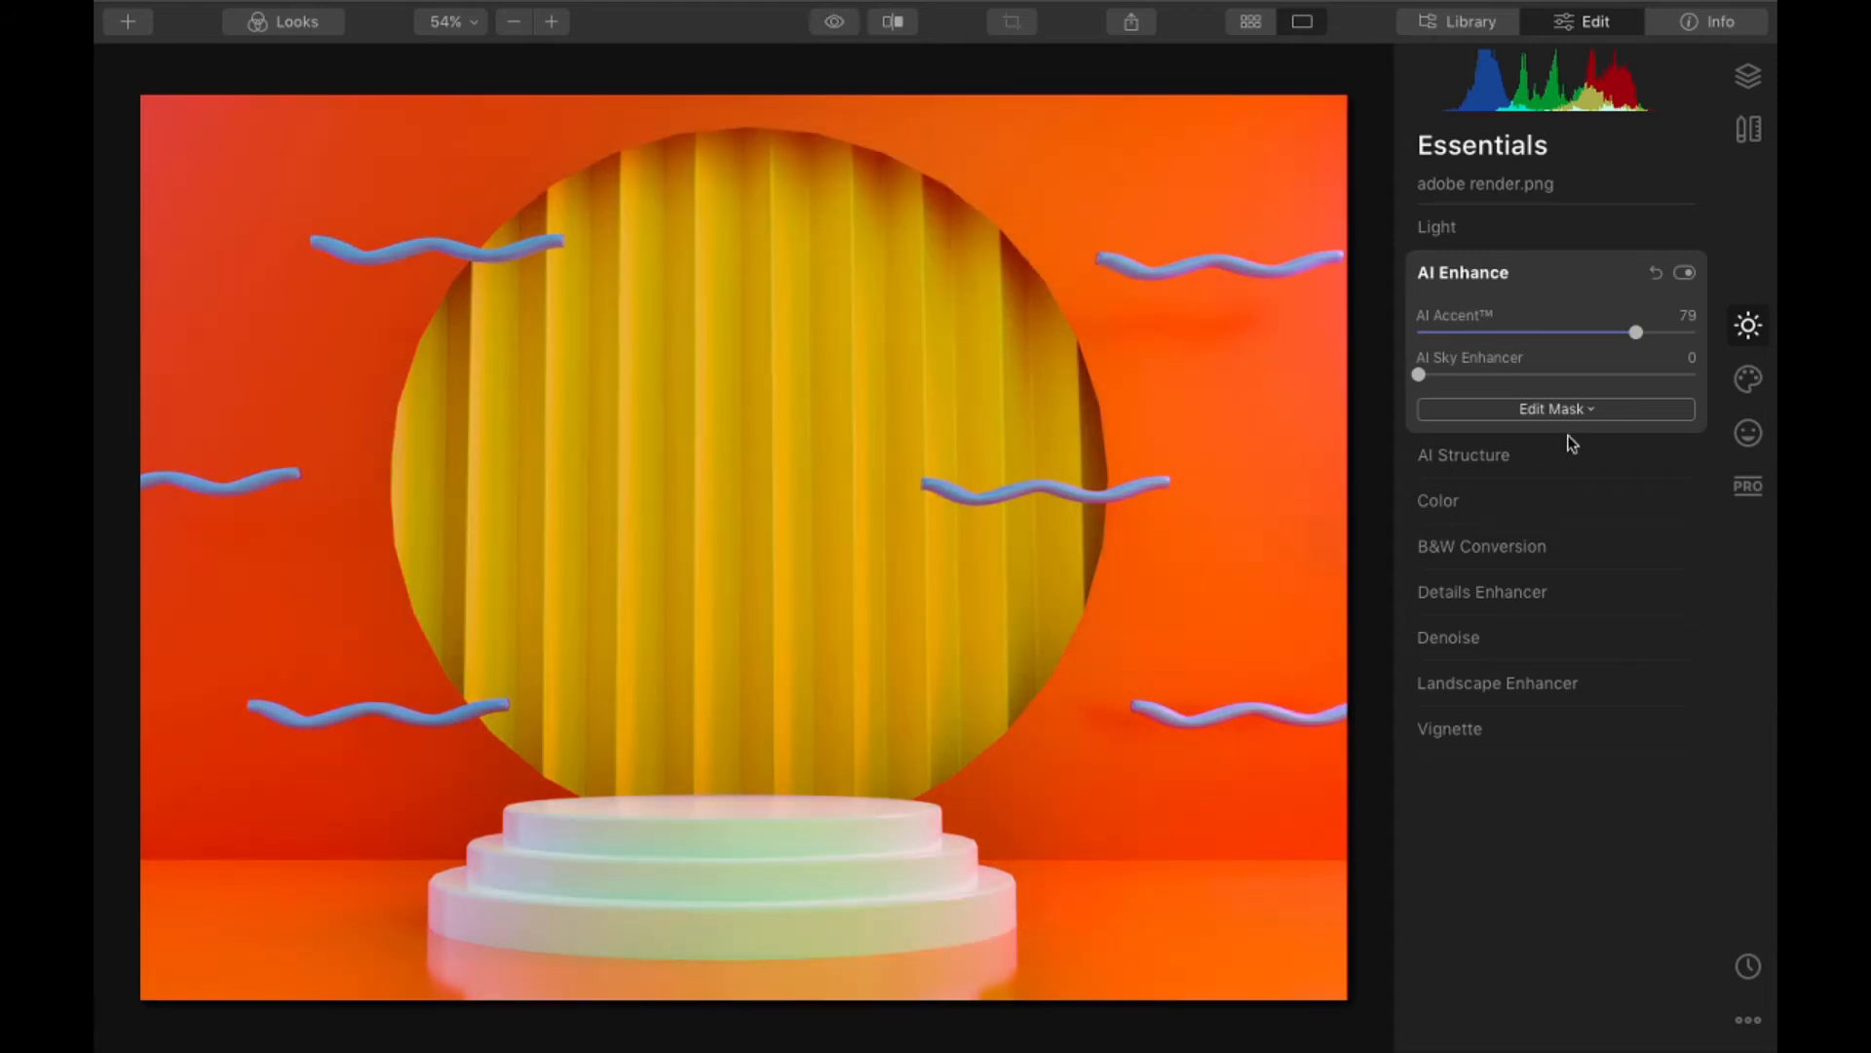
- Set the AI Structure Amount to 44 on the adobe render image
{"action": "left_click", "coordinate": [1569, 453]}
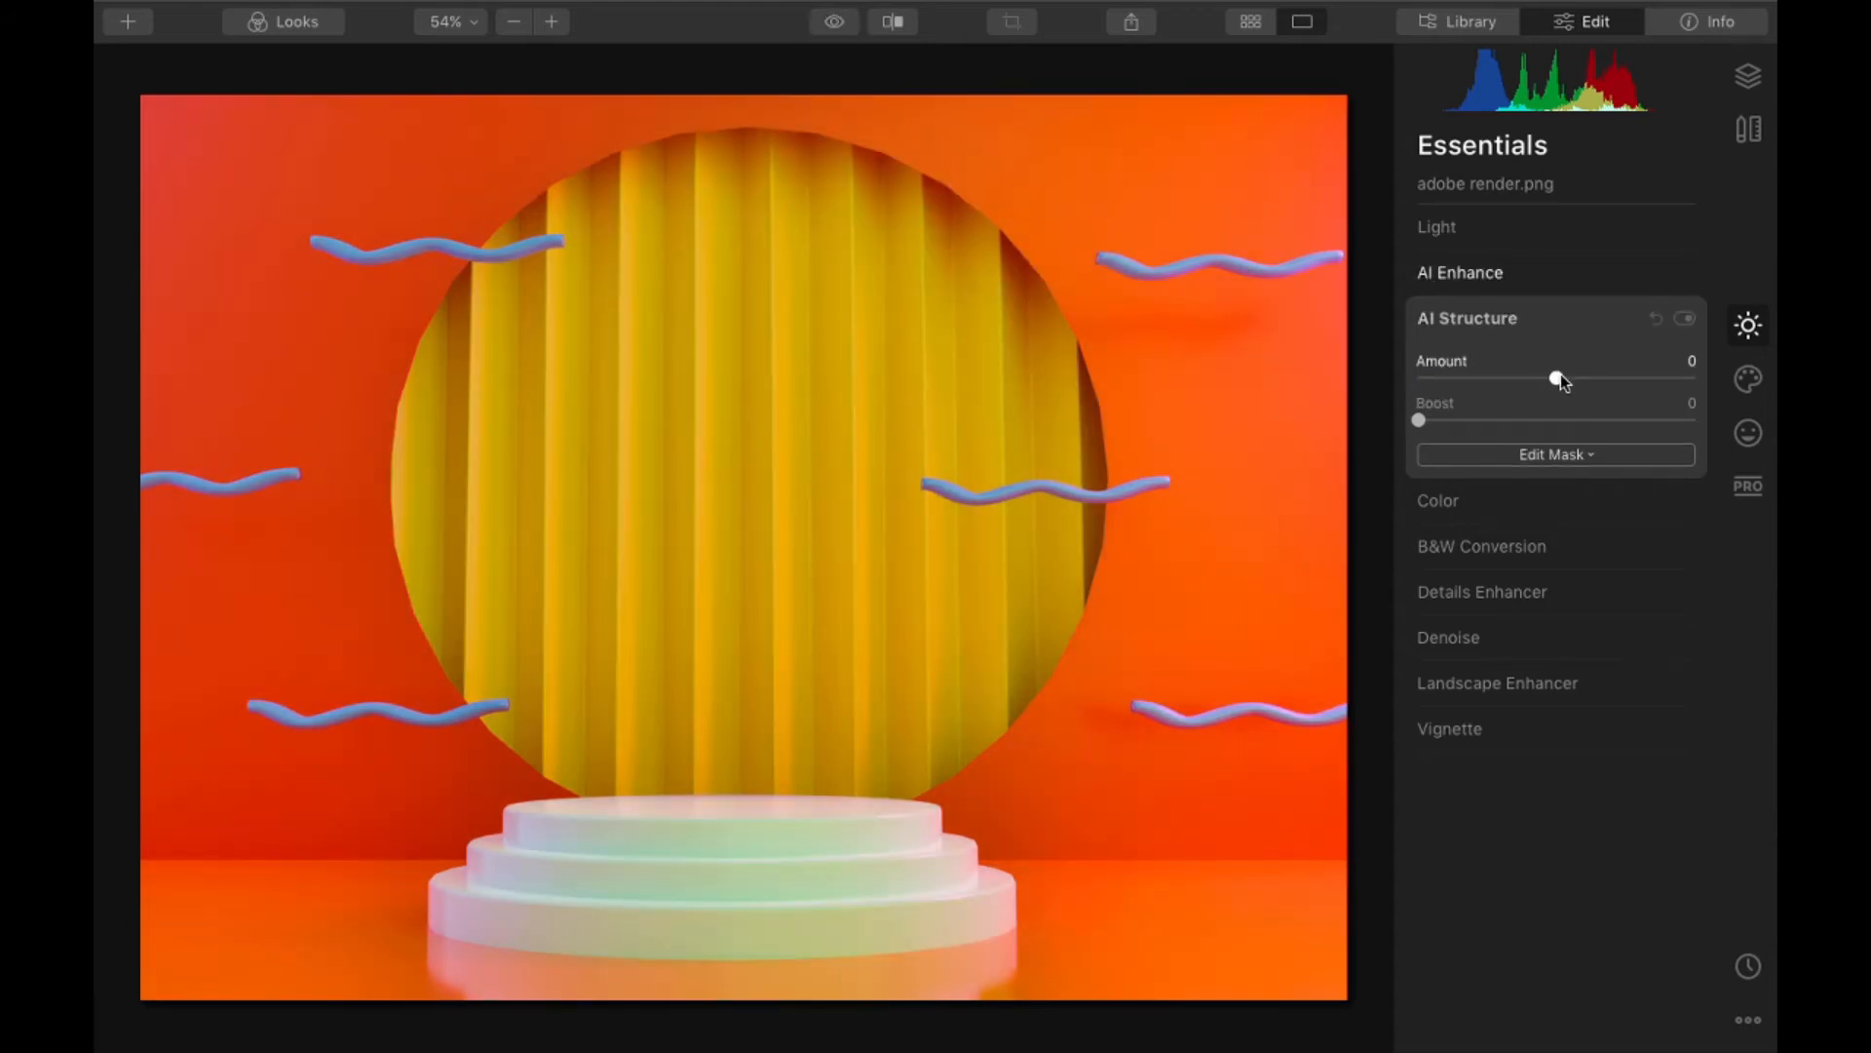
{"action": "left_click_drag", "start_coordinate": [1559, 378], "coordinate": [1624, 388]}
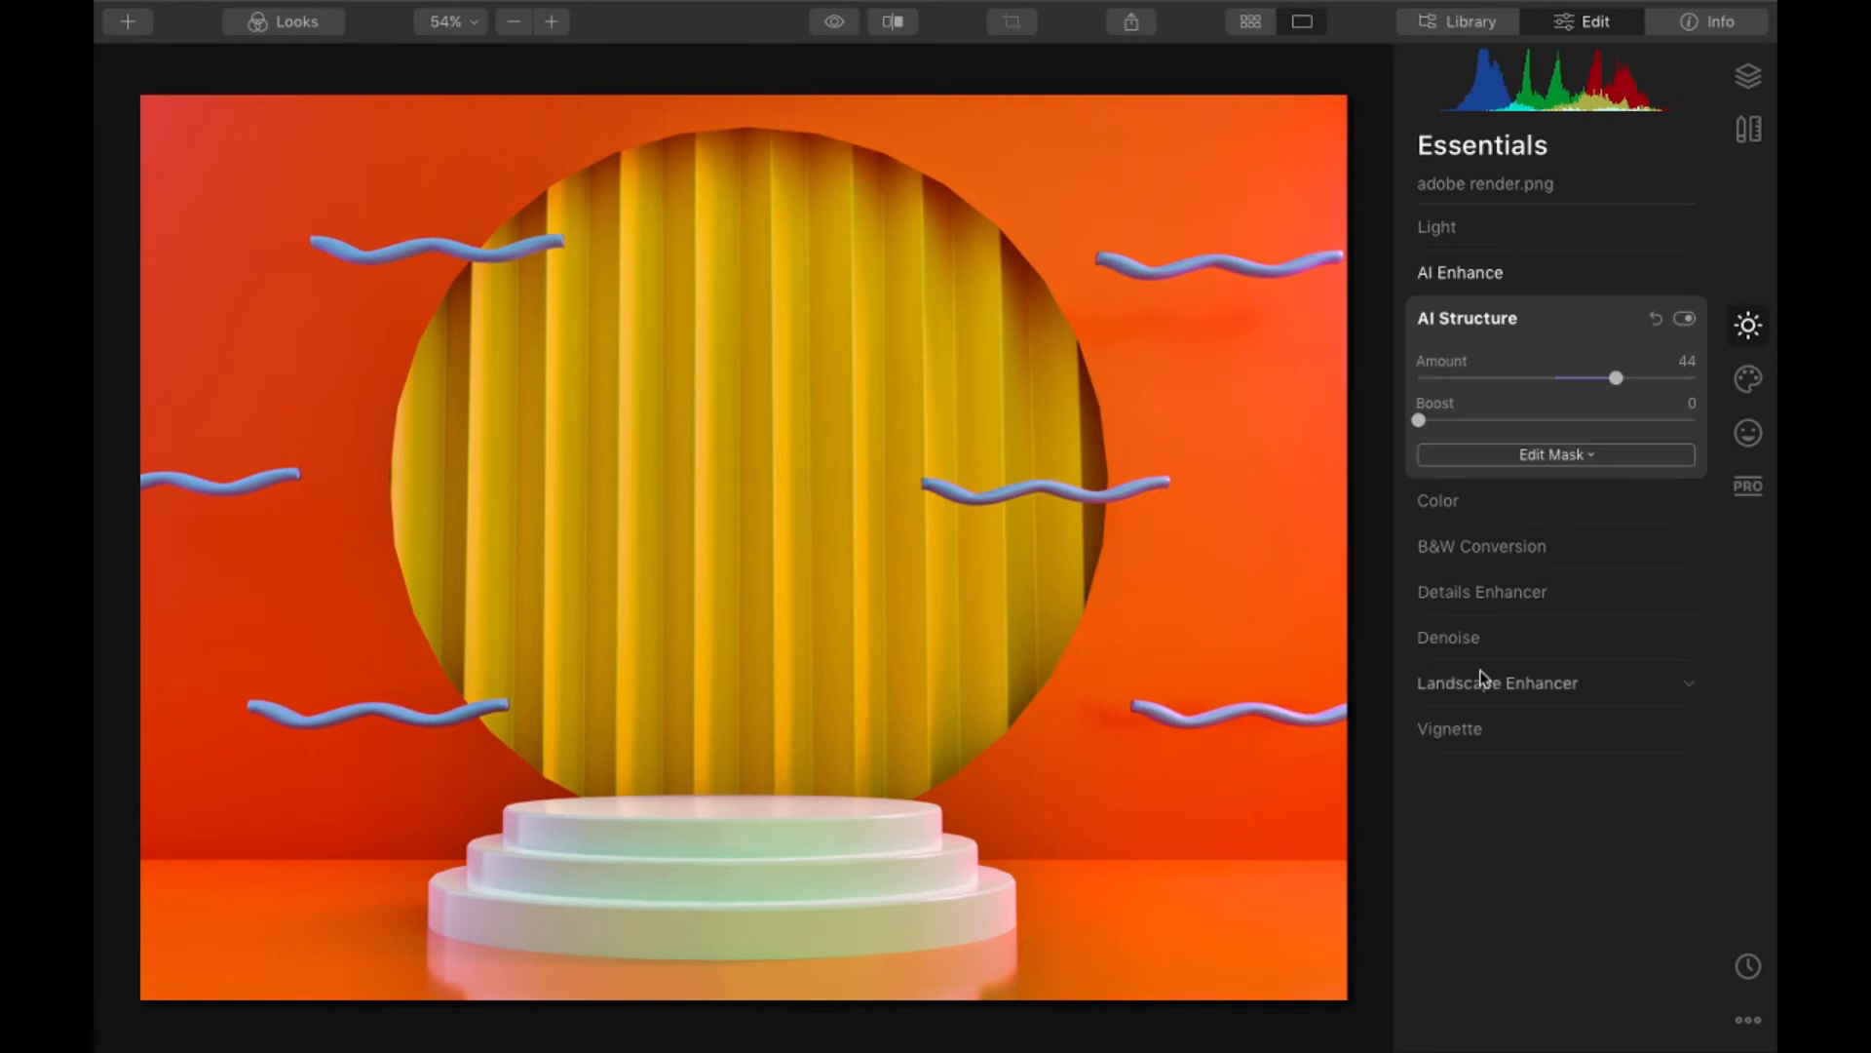
- Raise the Light Exposure to 2.79 on the adobe render image and toggle the clipping warnings to inspect the highlights
{"action": "left_click", "coordinate": [1491, 318]}
{"action": "left_click", "coordinate": [1507, 234]}
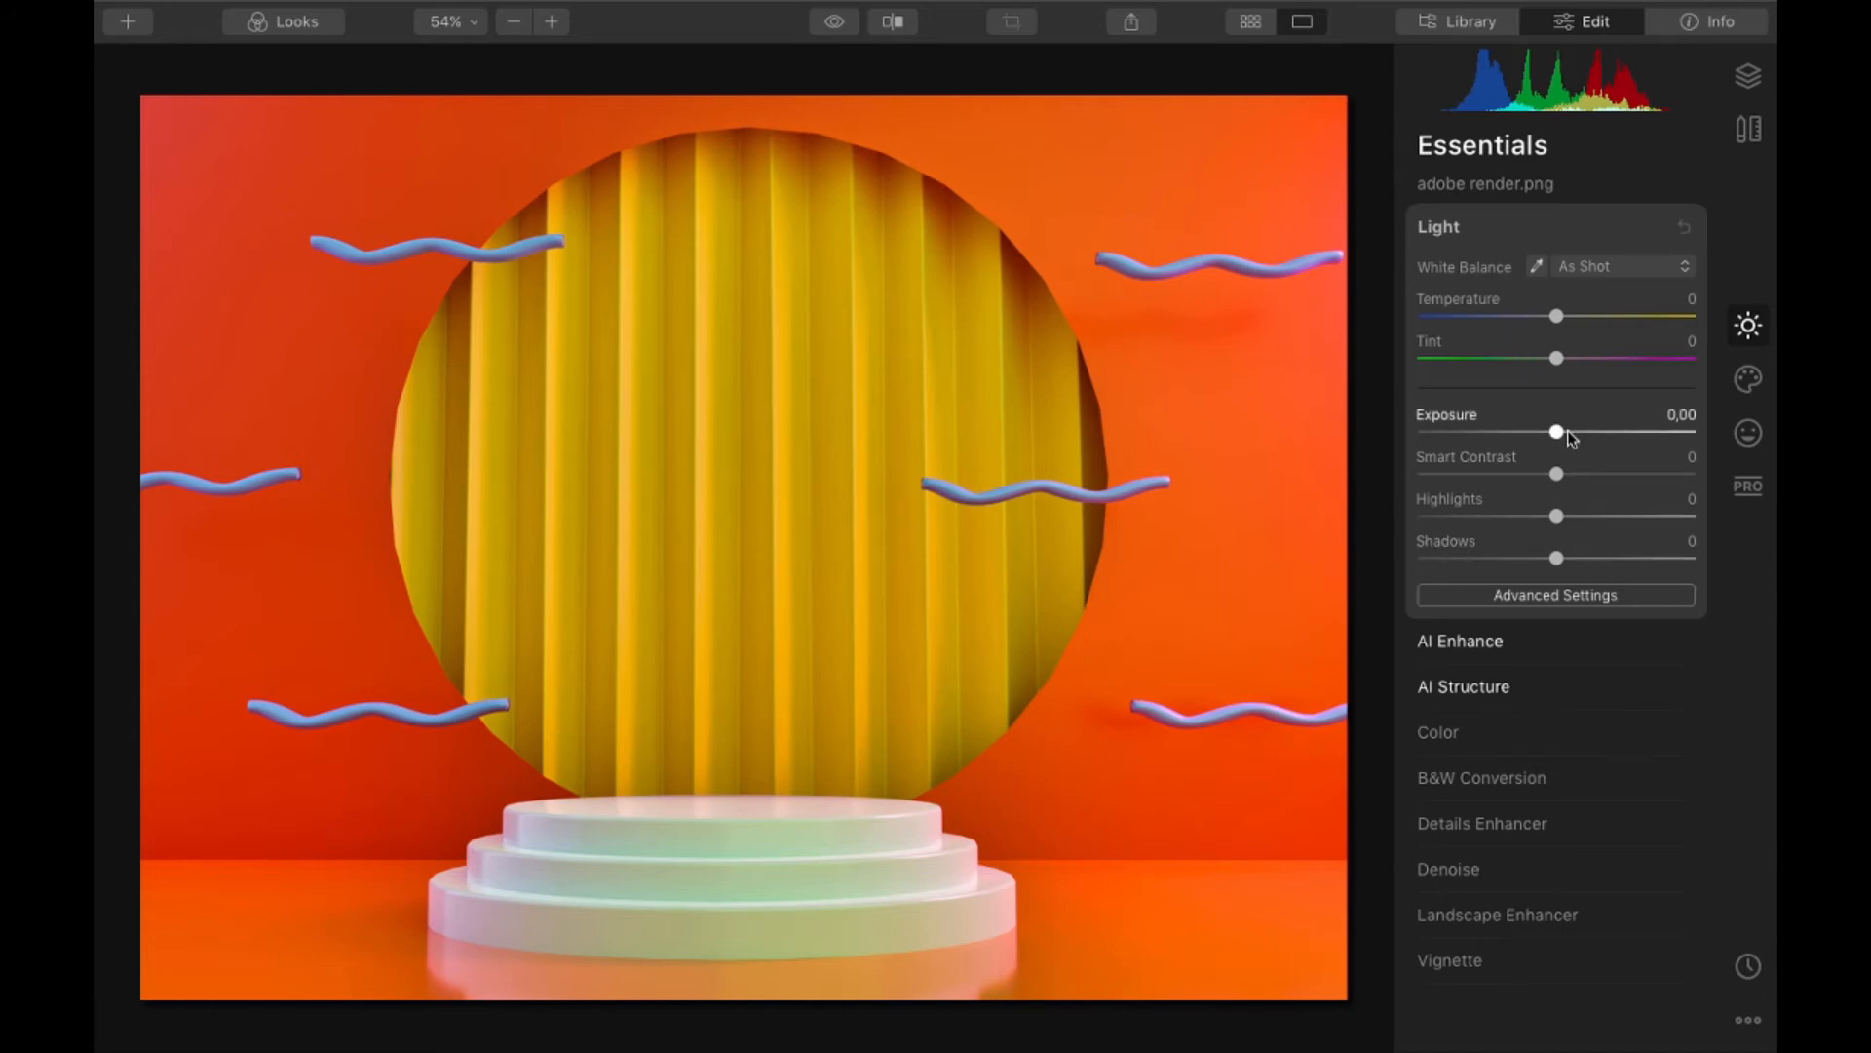
{"action": "left_click_drag", "start_coordinate": [1569, 433], "coordinate": [1632, 431]}
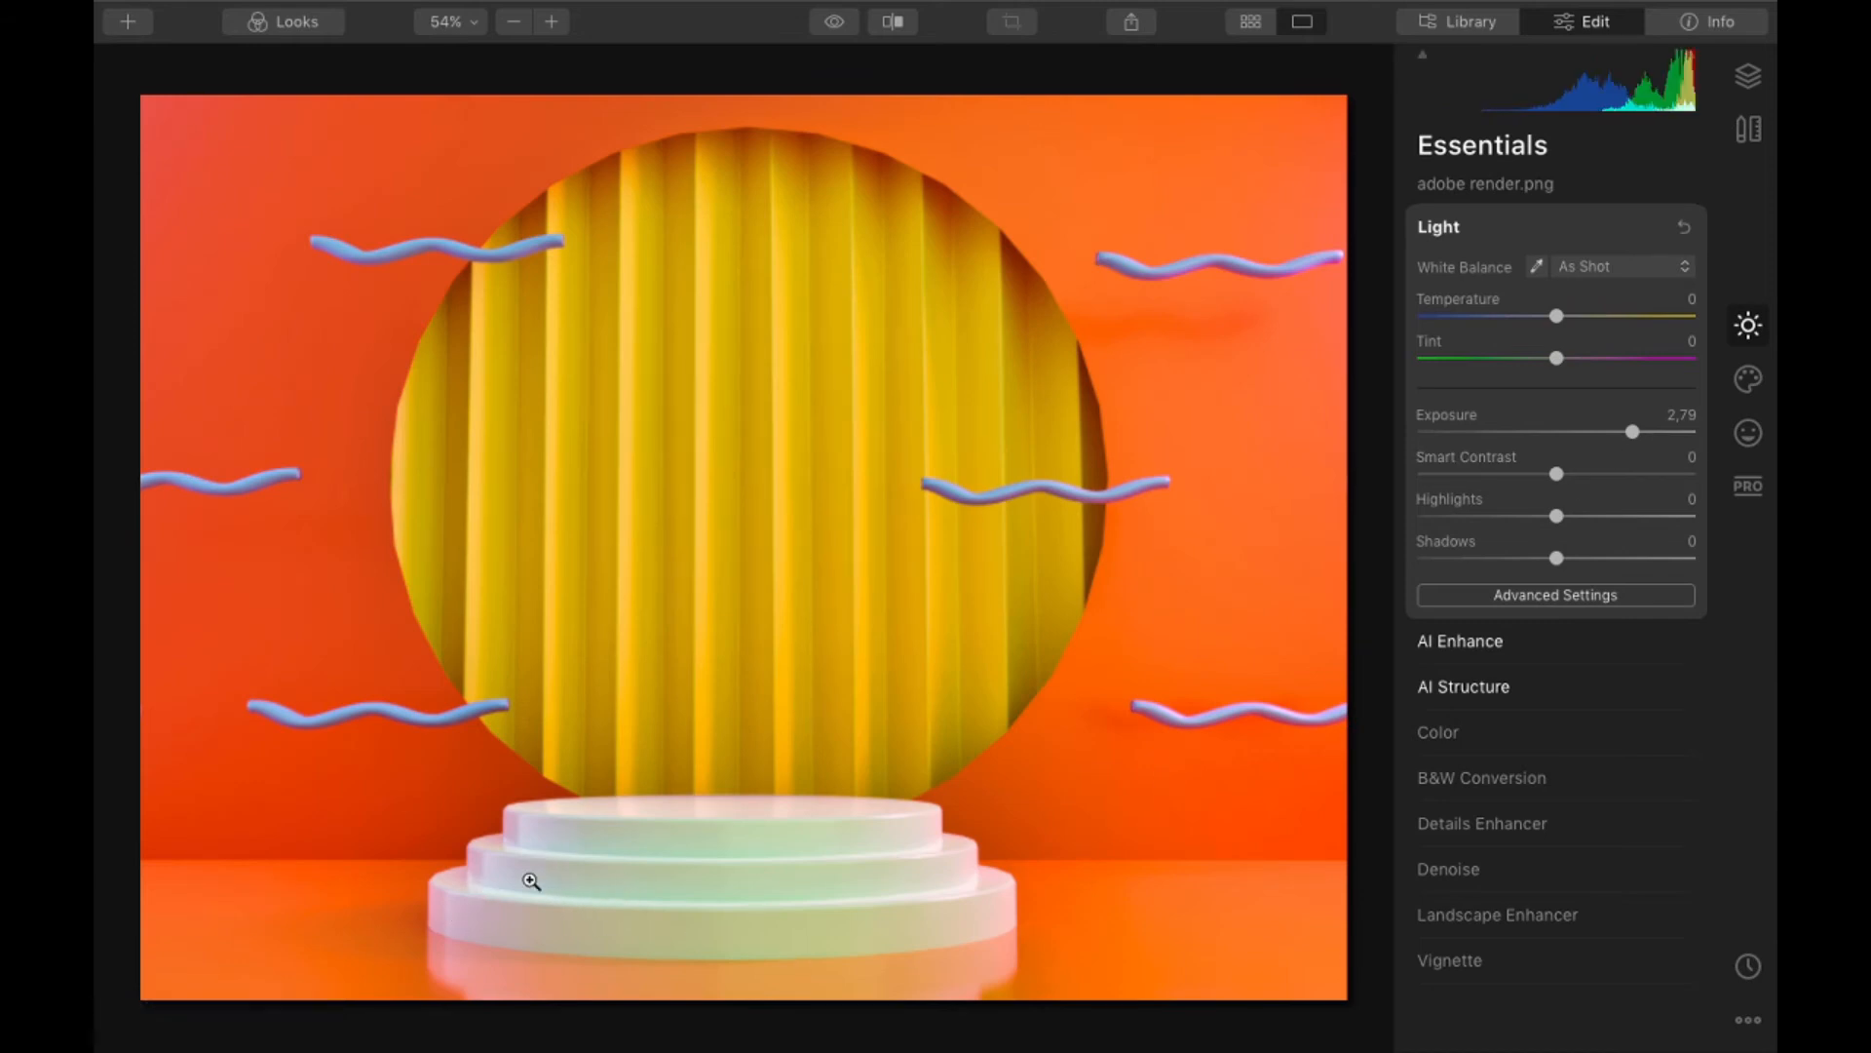
{"action": "key", "text": "j"}
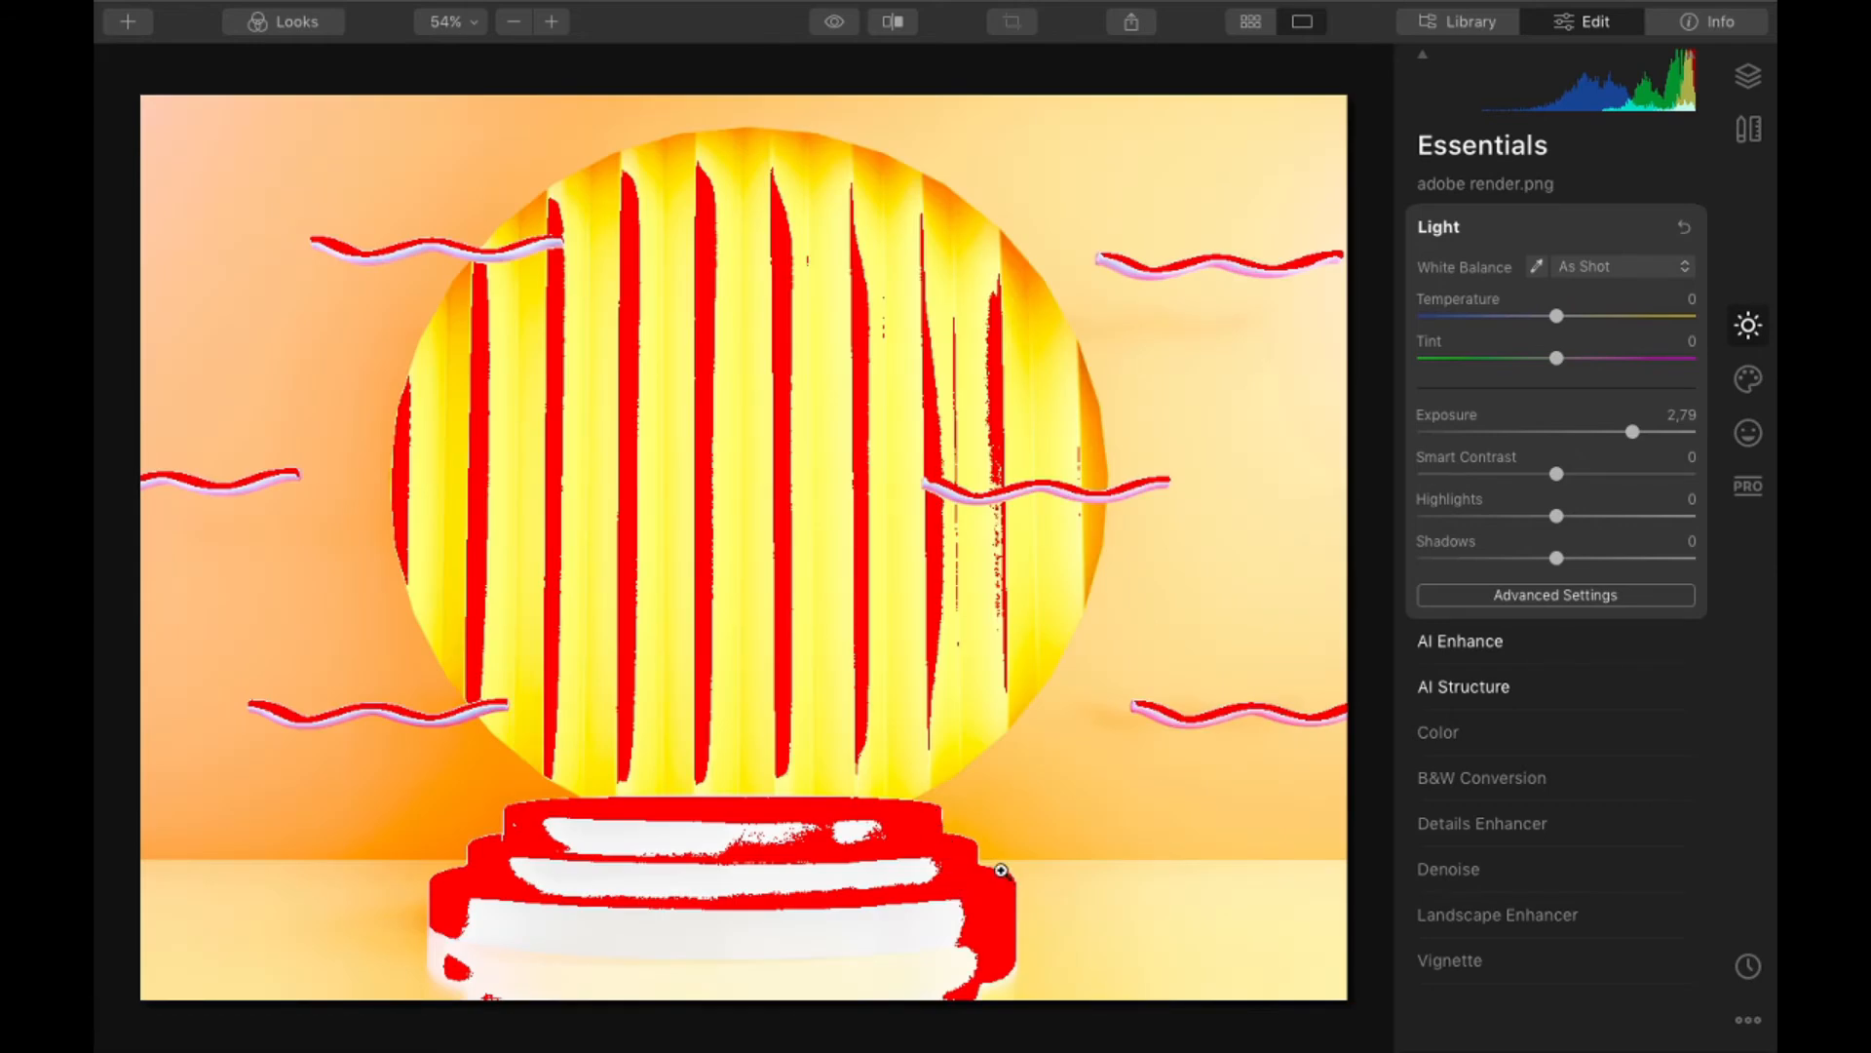
{"action": "key", "text": "j"}
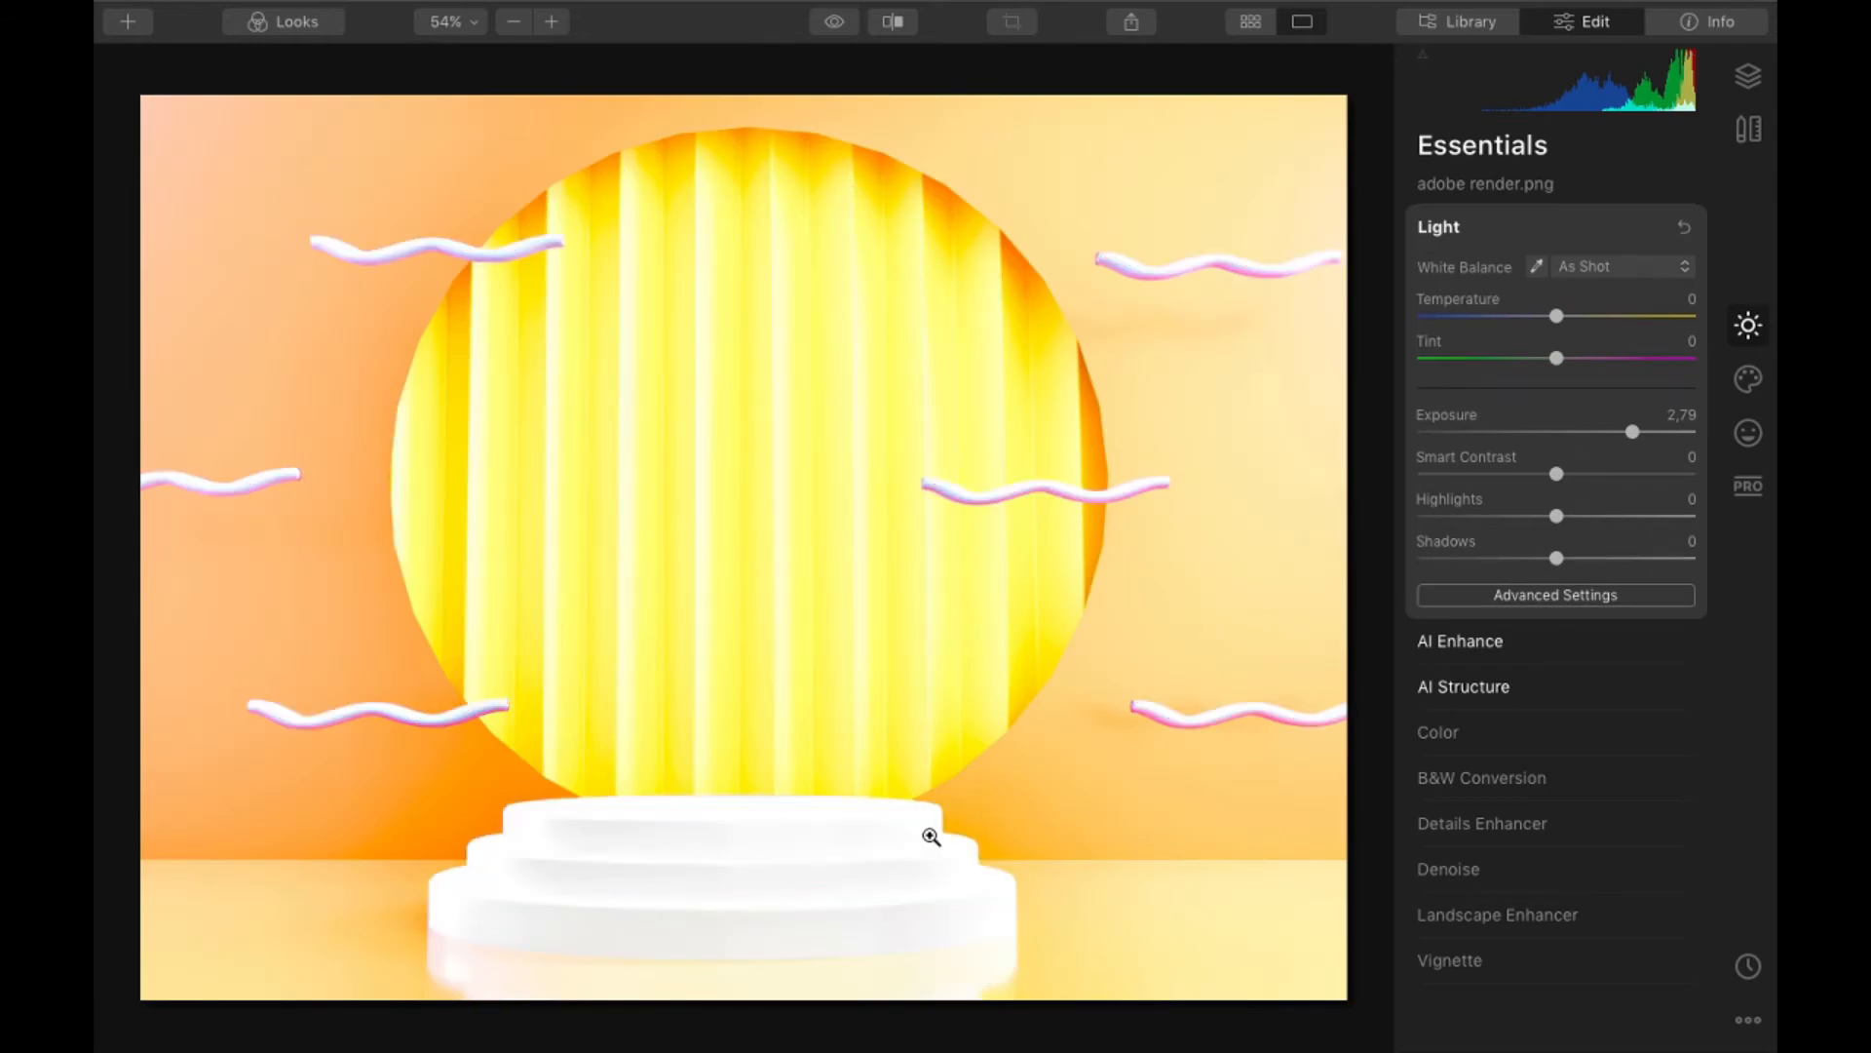
{"action": "key", "text": "j"}
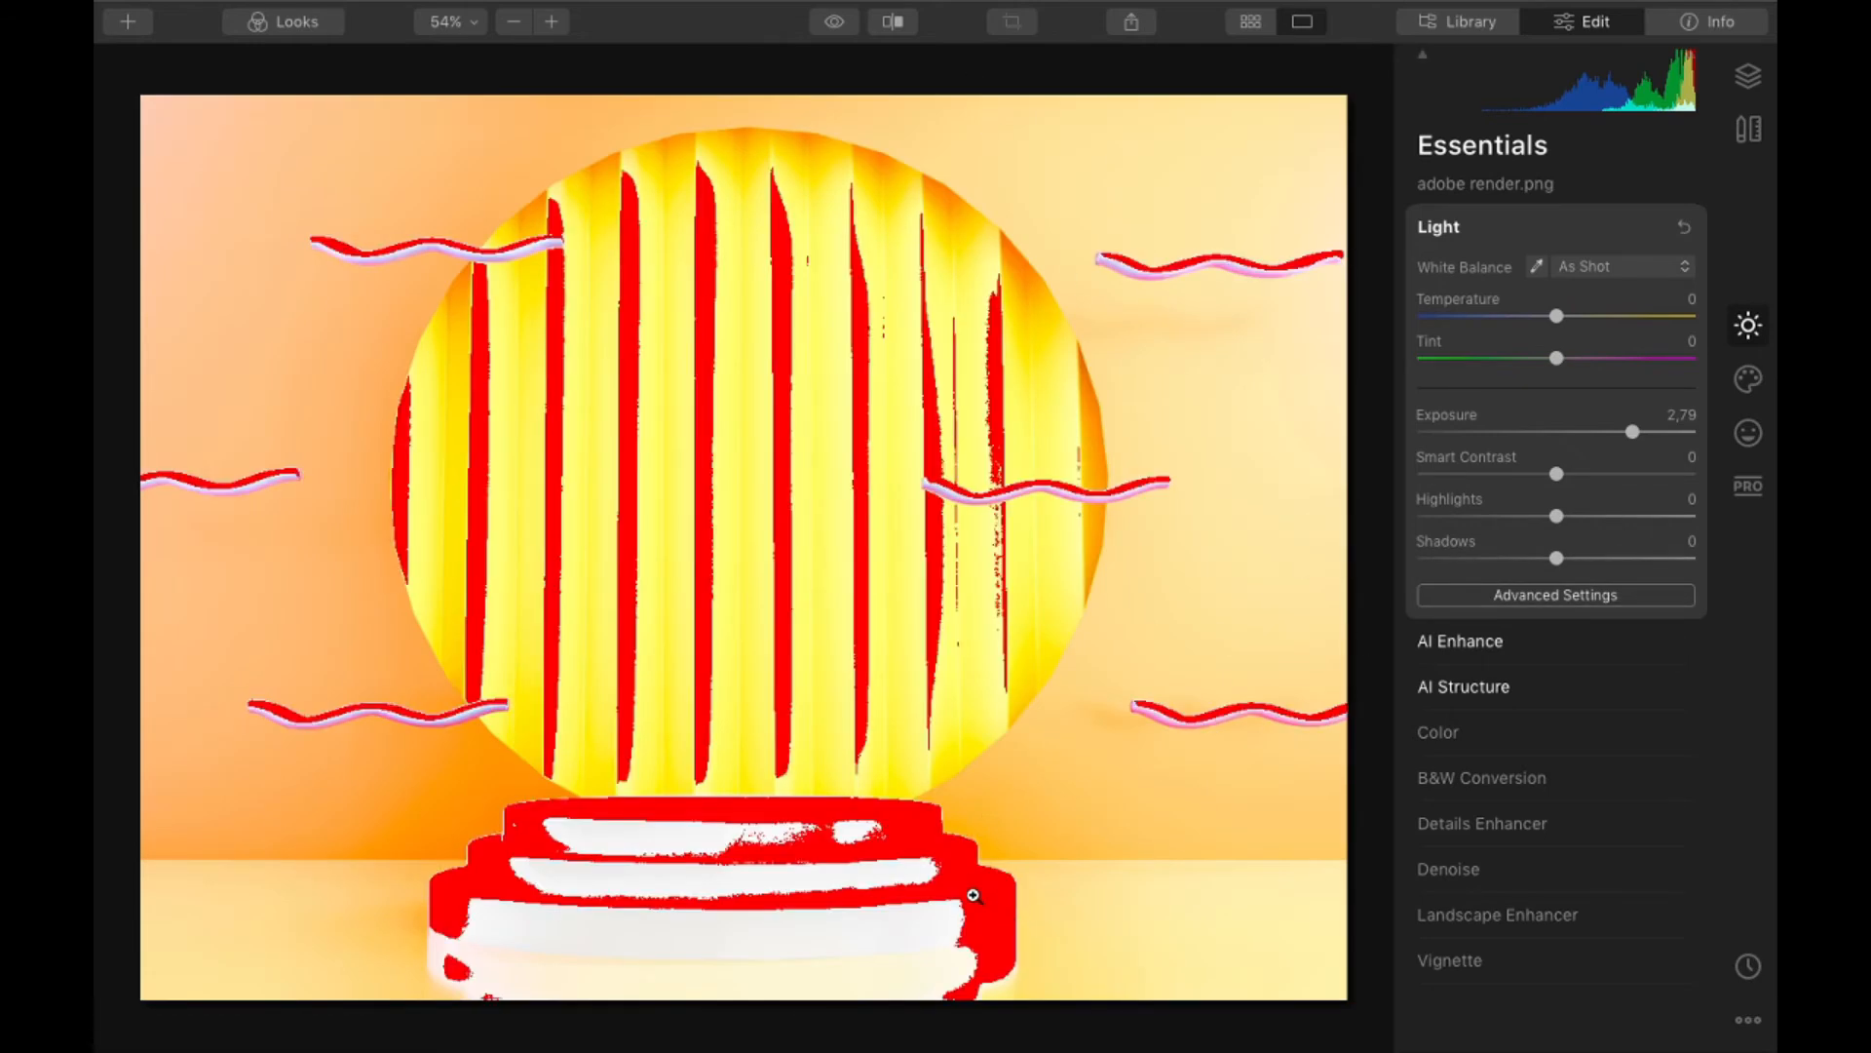
- Lower Exposure to -3.83 to inspect the shadow clipping, and cycle the histogram through its colour channels
{"action": "left_click_drag", "start_coordinate": [1636, 430], "coordinate": [1447, 446]}
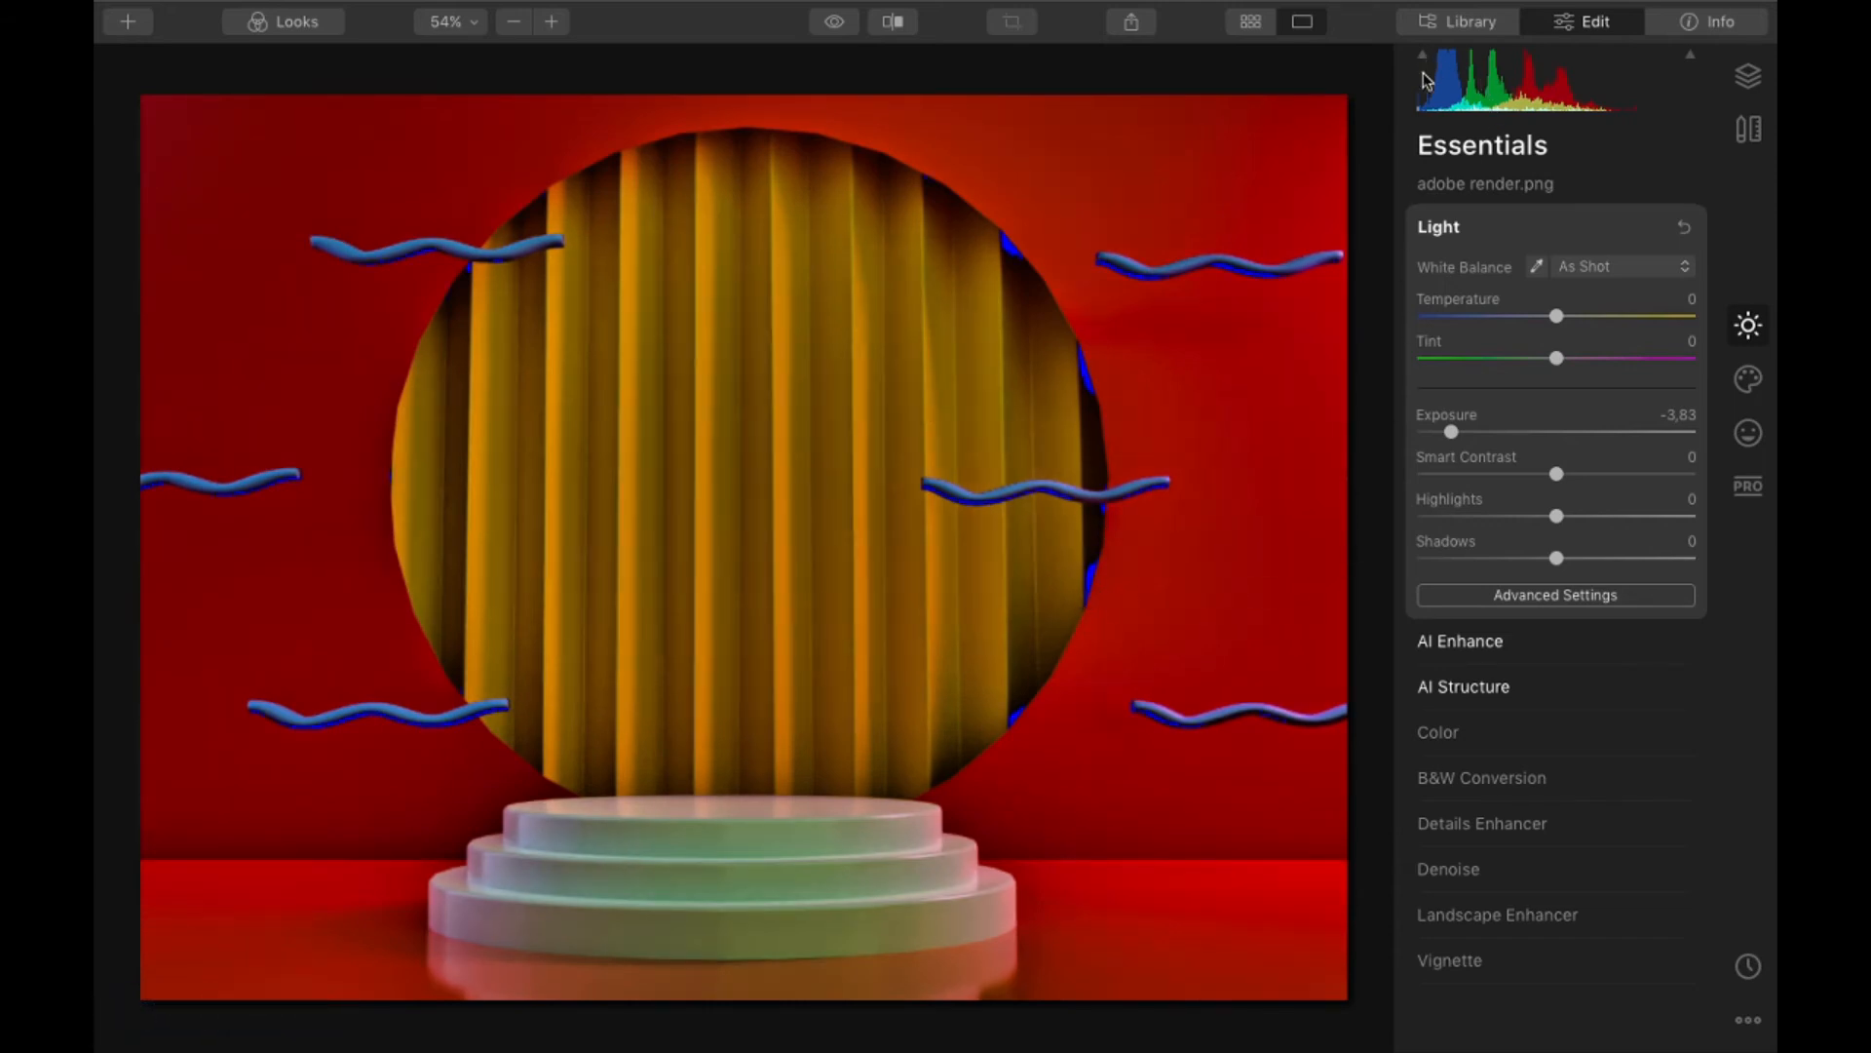
{"action": "left_click", "coordinate": [1537, 95]}
{"action": "left_click", "coordinate": [1537, 94]}
{"action": "left_click", "coordinate": [1537, 95]}
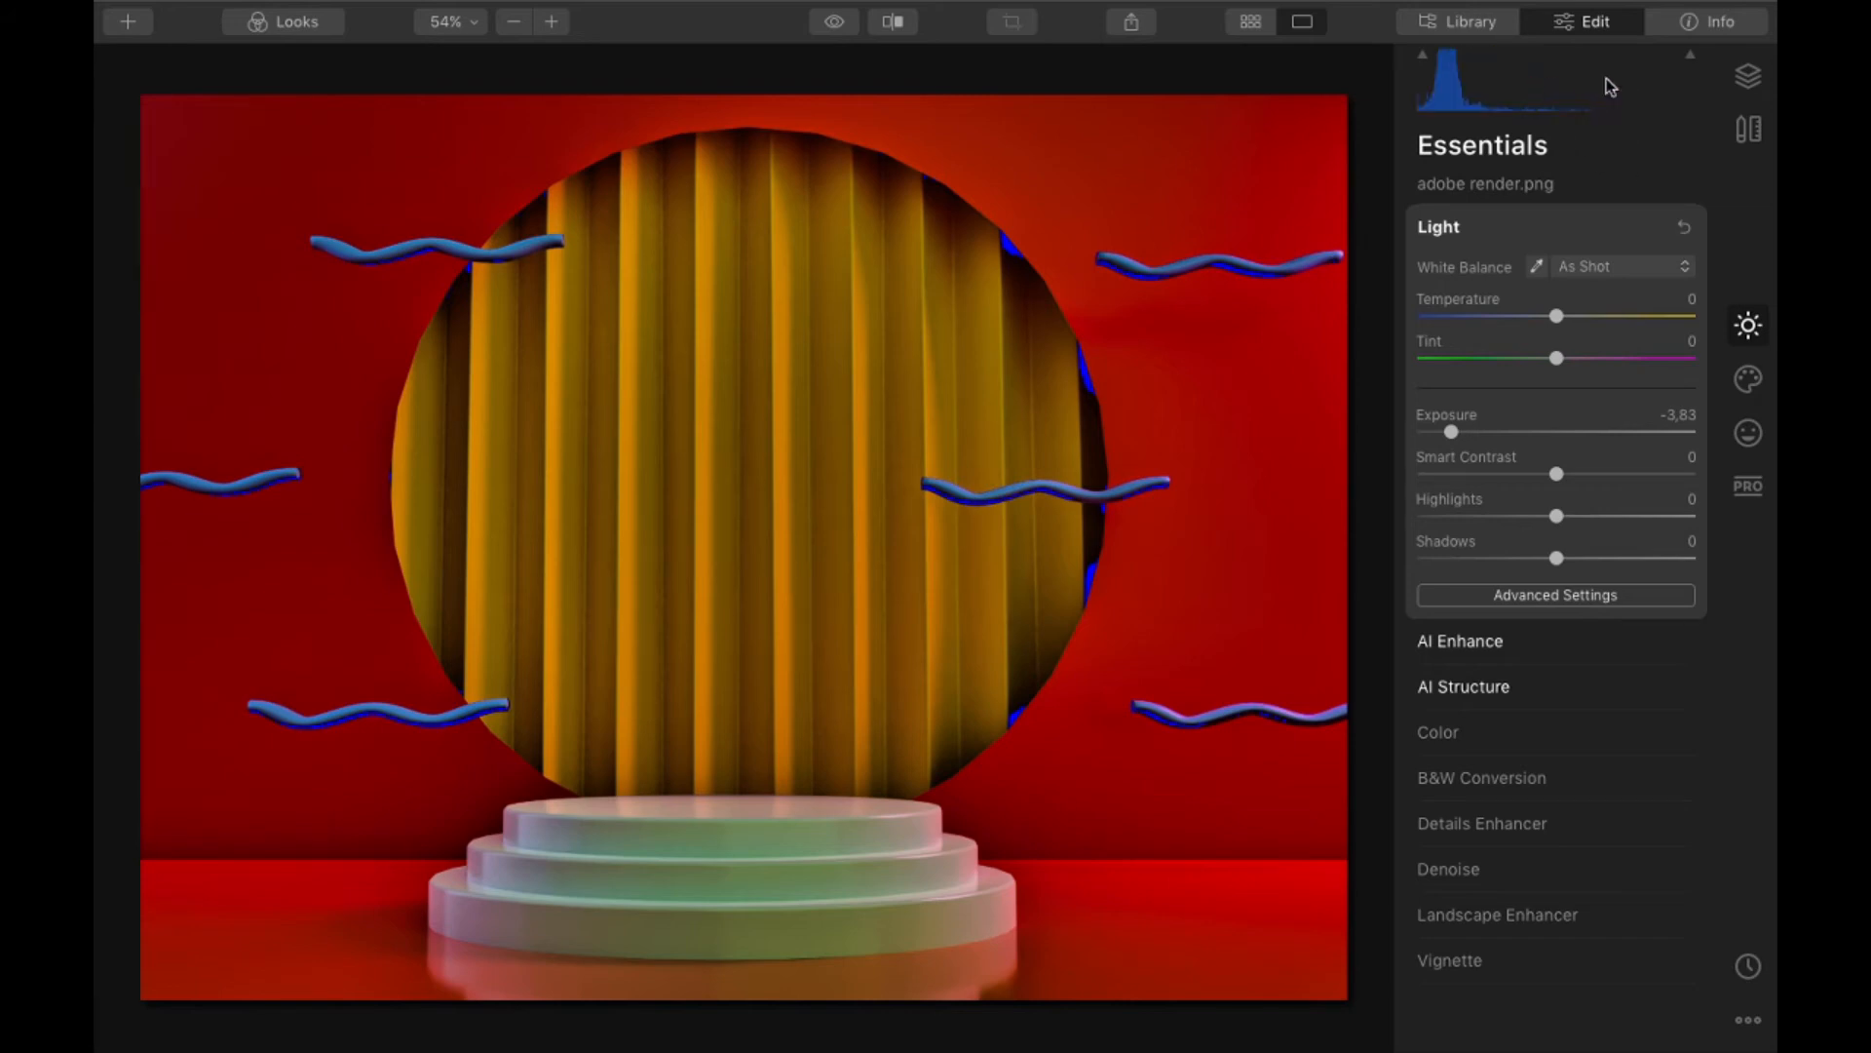
{"action": "left_click", "coordinate": [1612, 89]}
{"action": "left_click", "coordinate": [1673, 97]}
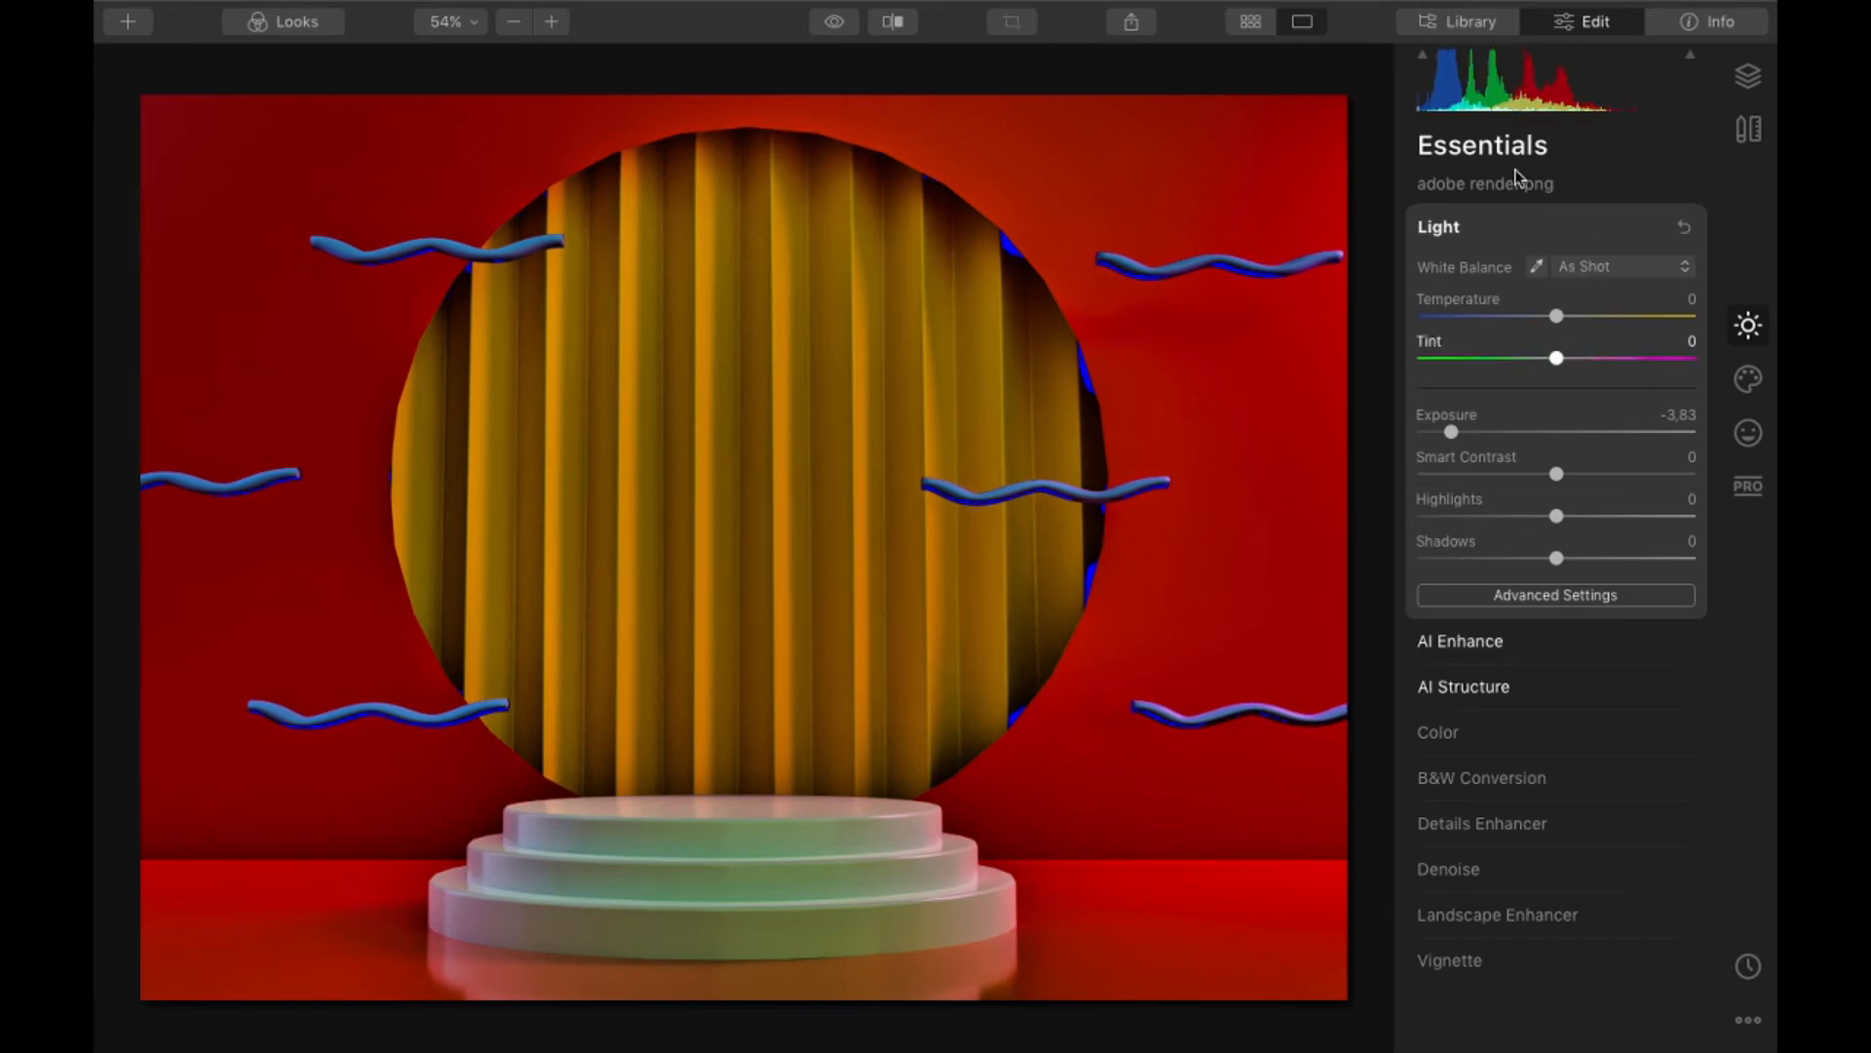
- Reset the Exposure and adjust it to -0.52, with Smart Contrast at 37
{"action": "double_click", "coordinate": [1557, 408]}
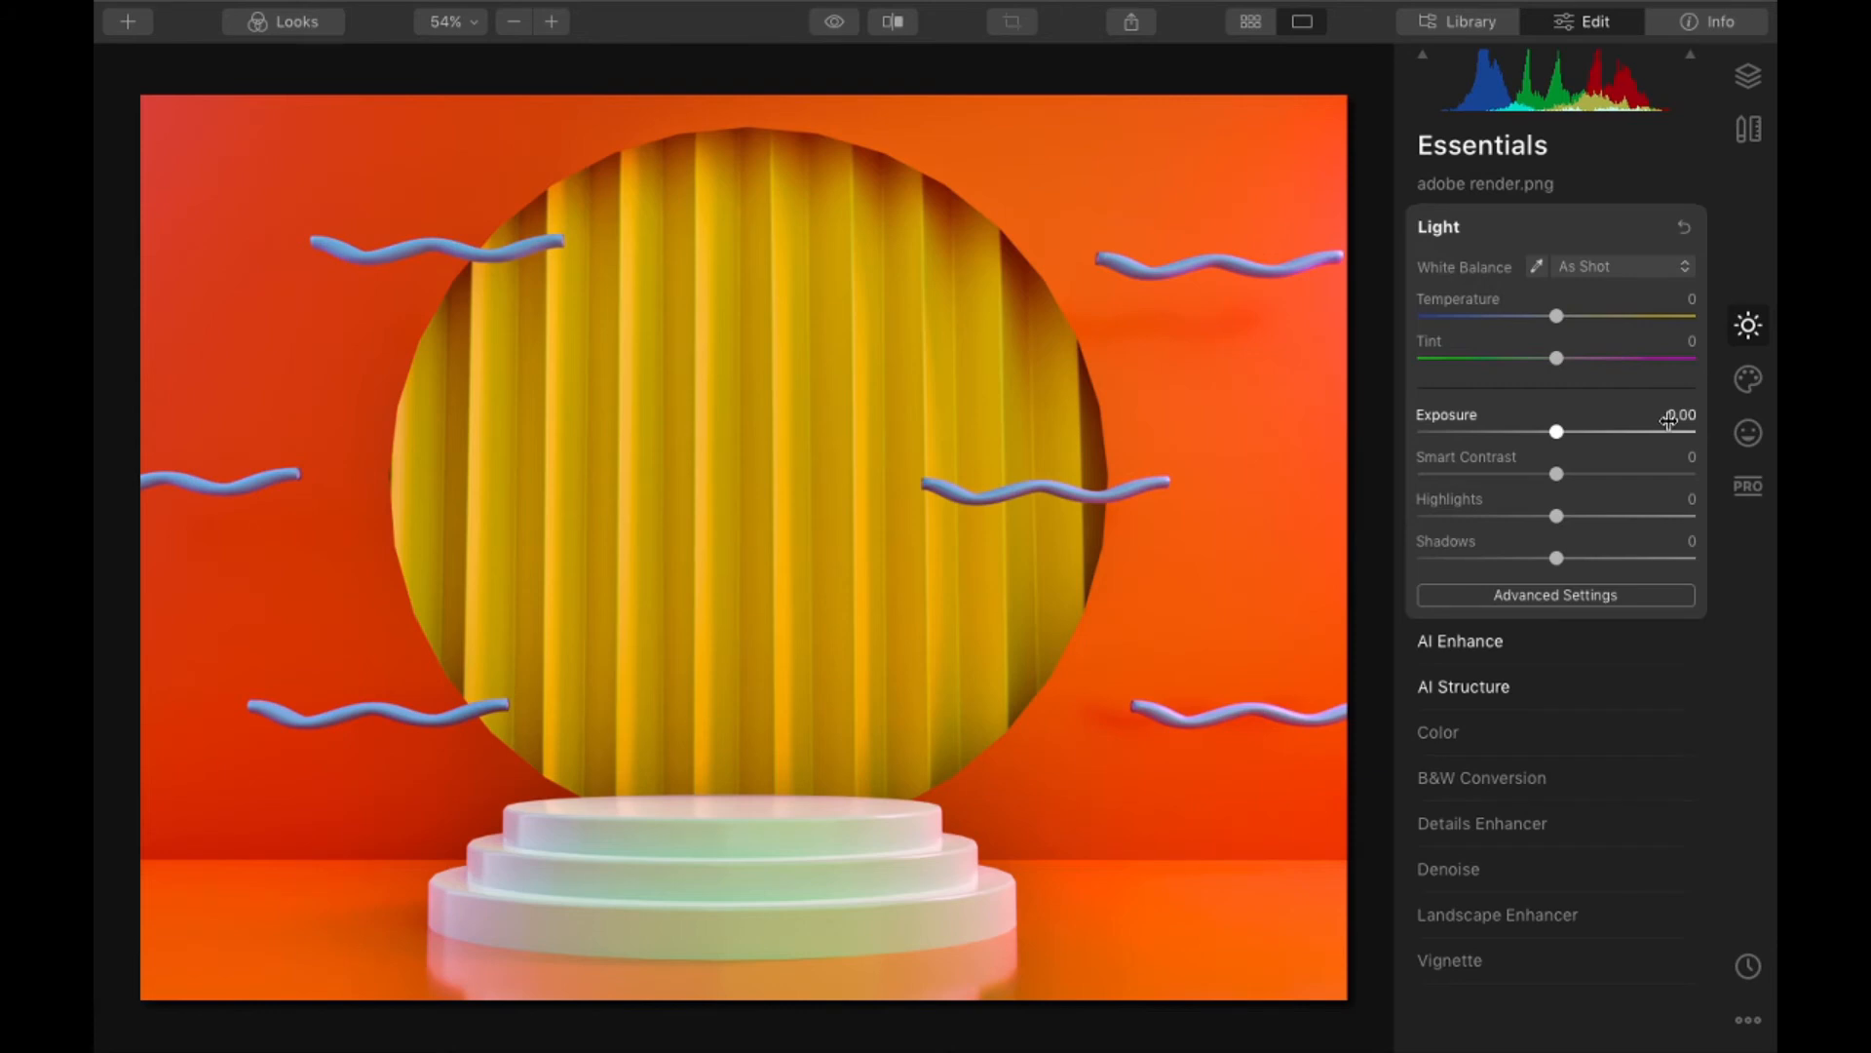
{"action": "left_click", "coordinate": [1561, 431]}
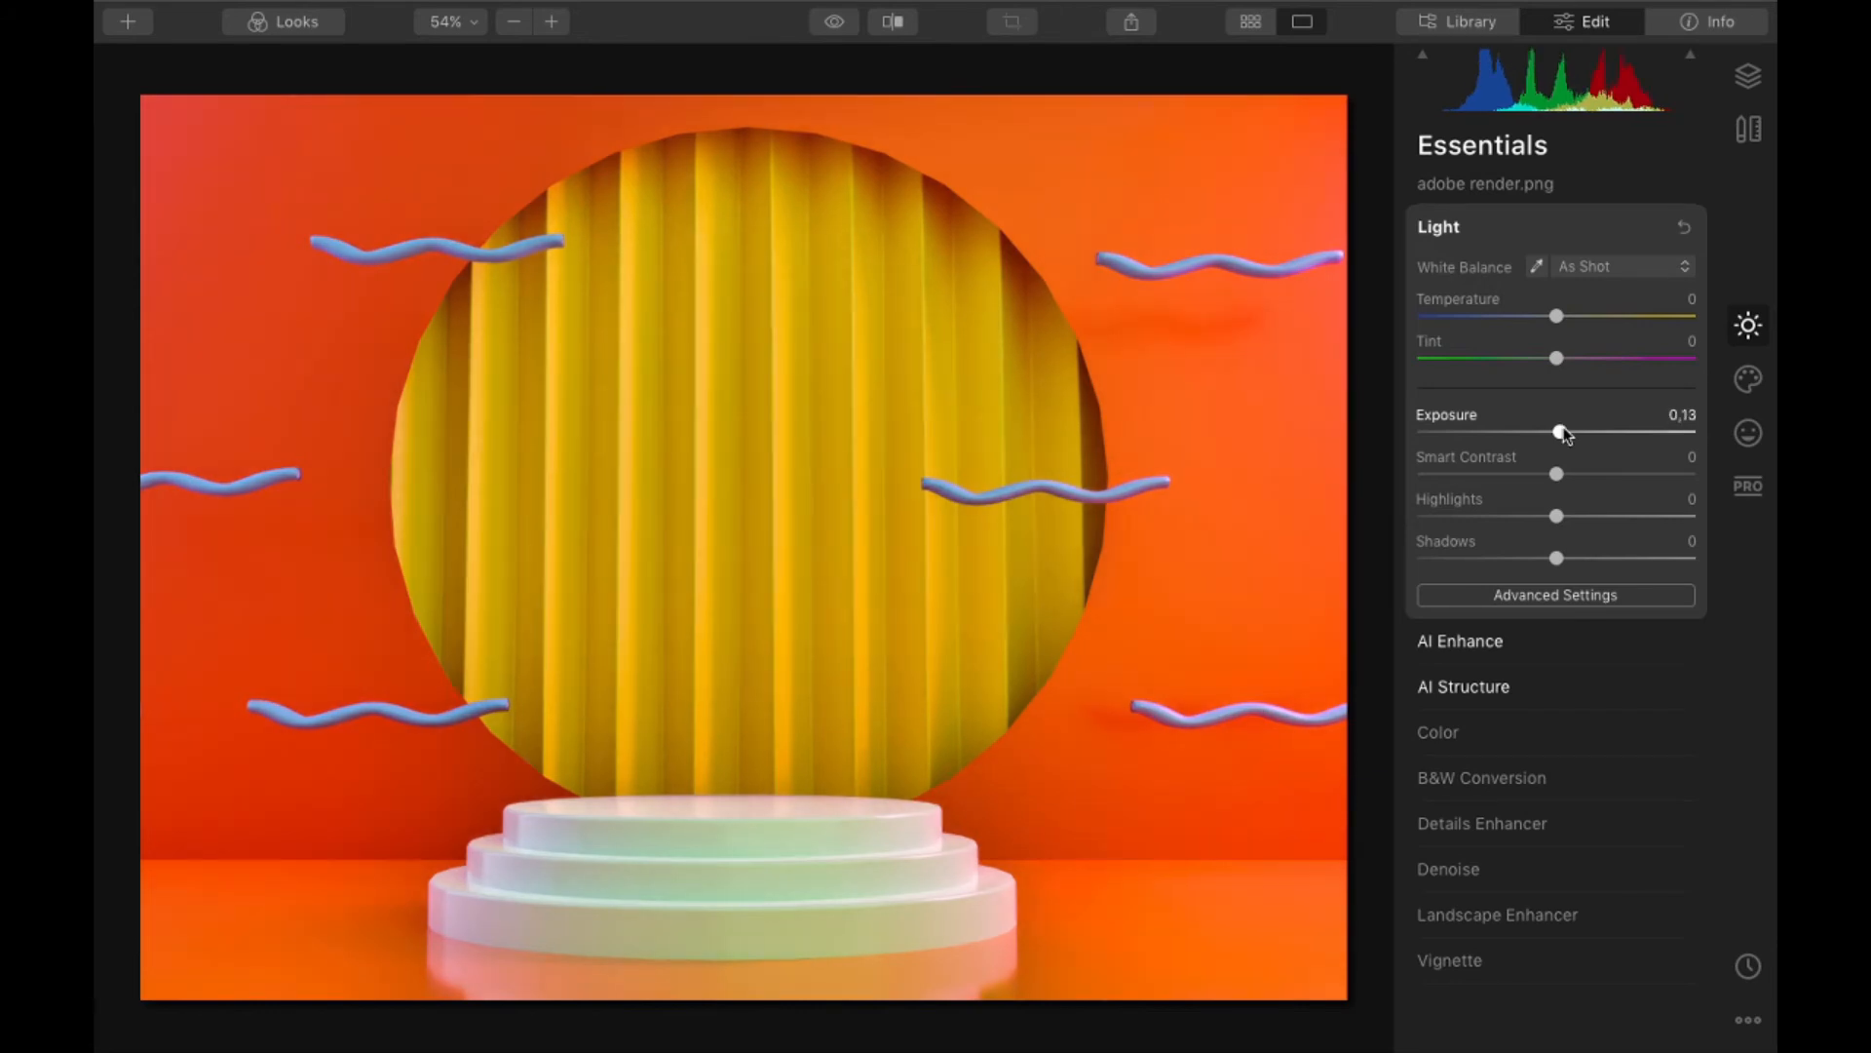
{"action": "left_click_drag", "start_coordinate": [1561, 430], "coordinate": [1608, 475]}
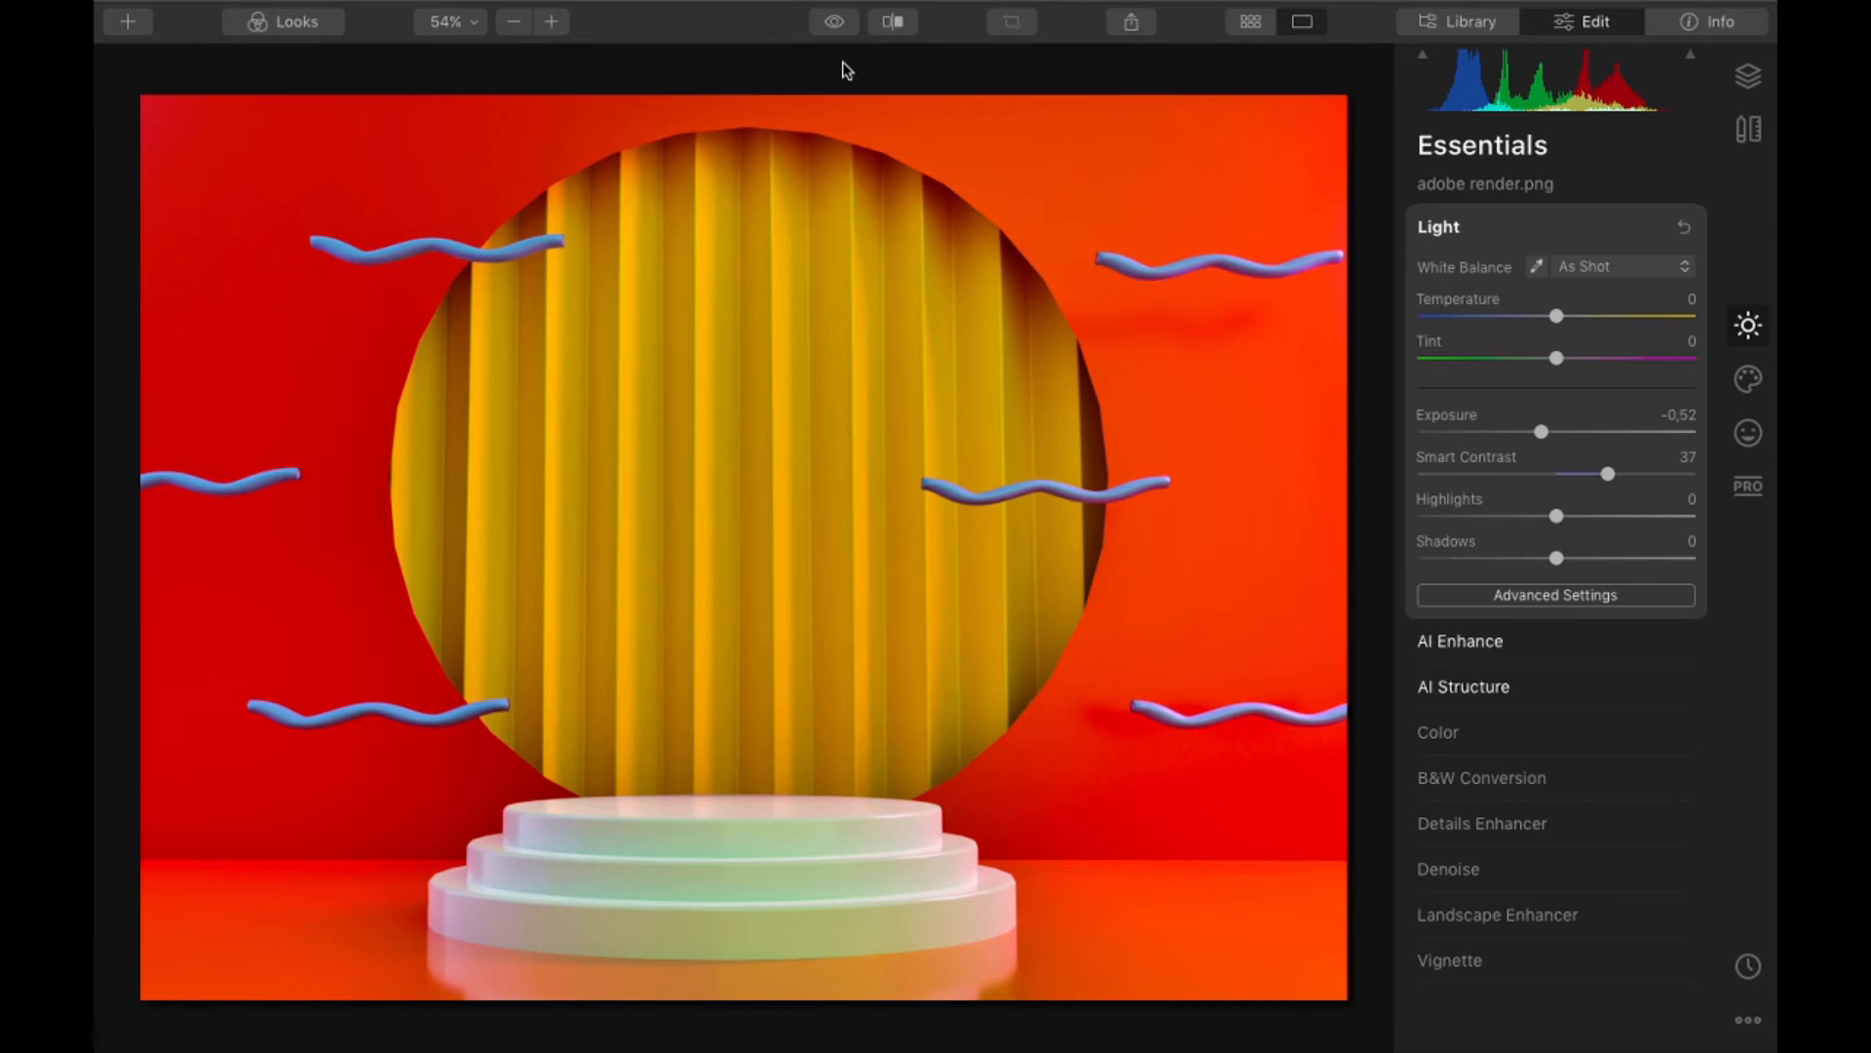
- Compare the edited render with the original in full and in a before/after split view, including a 100% close-up of the podium
{"action": "left_click", "coordinate": [835, 22]}
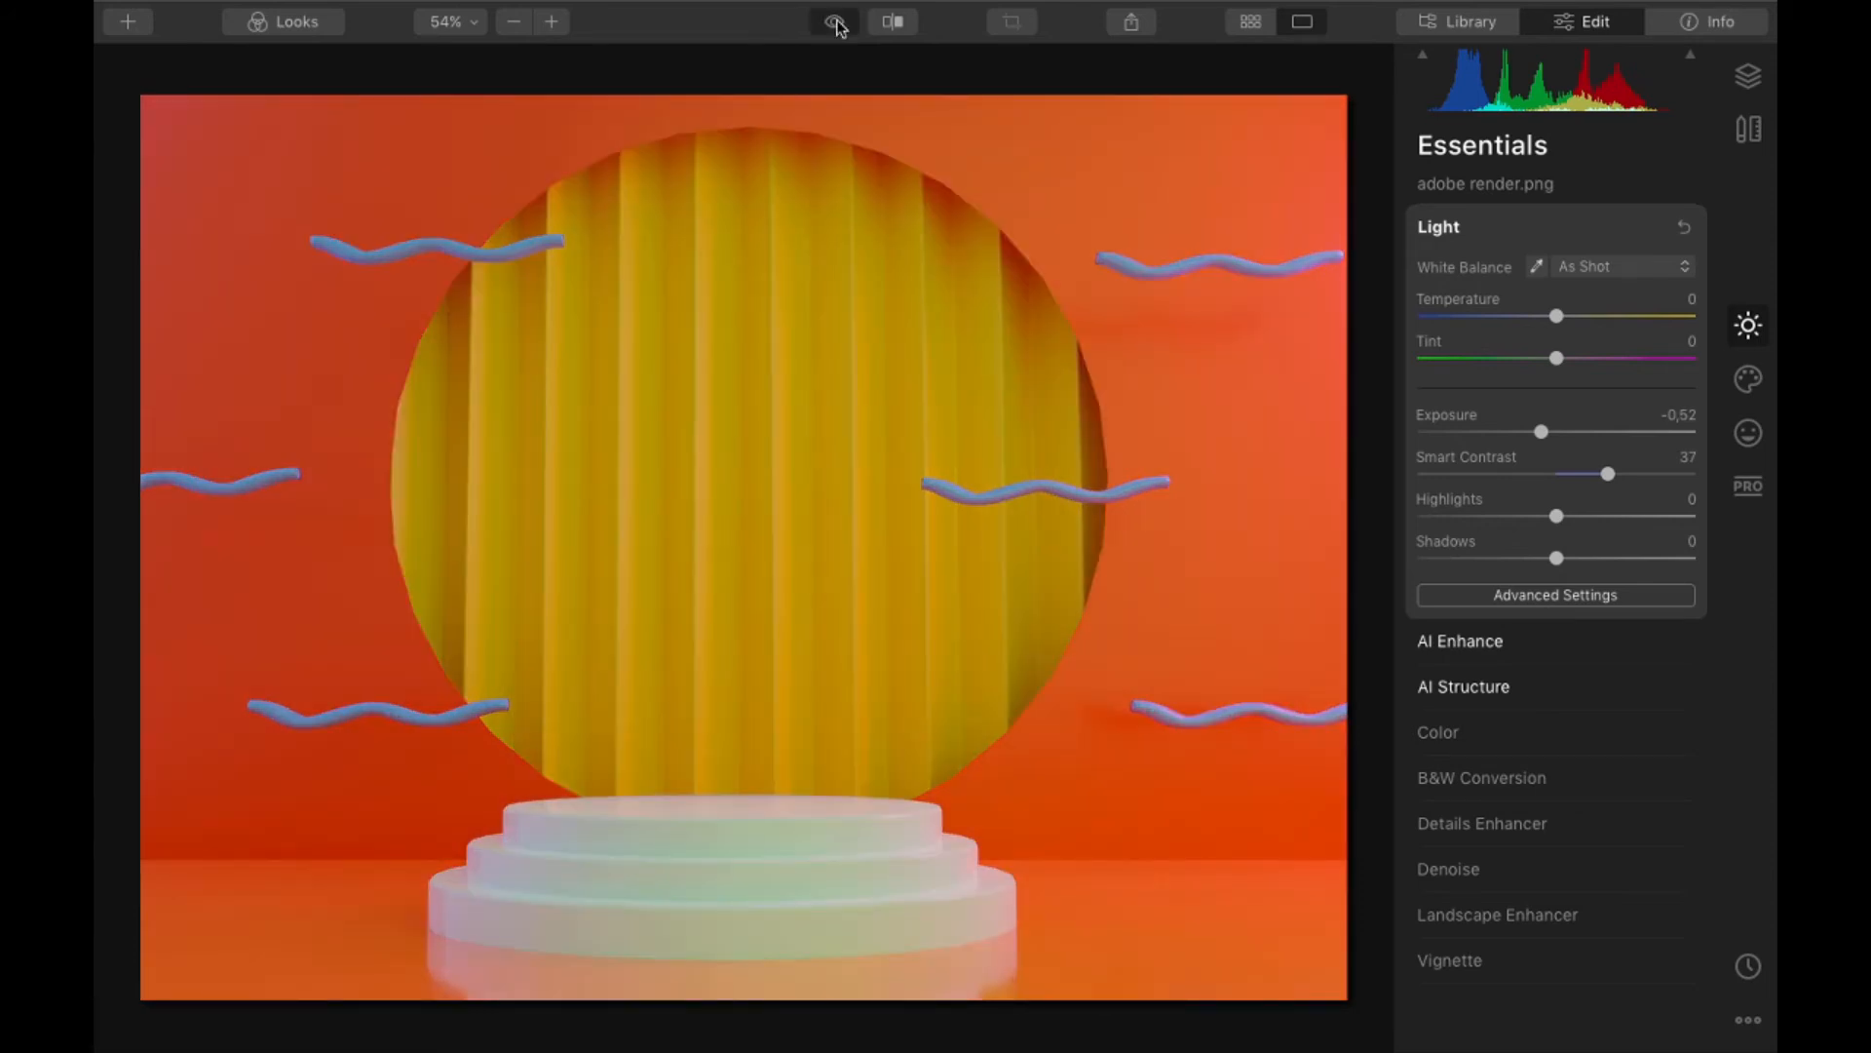
{"action": "left_click", "coordinate": [835, 22]}
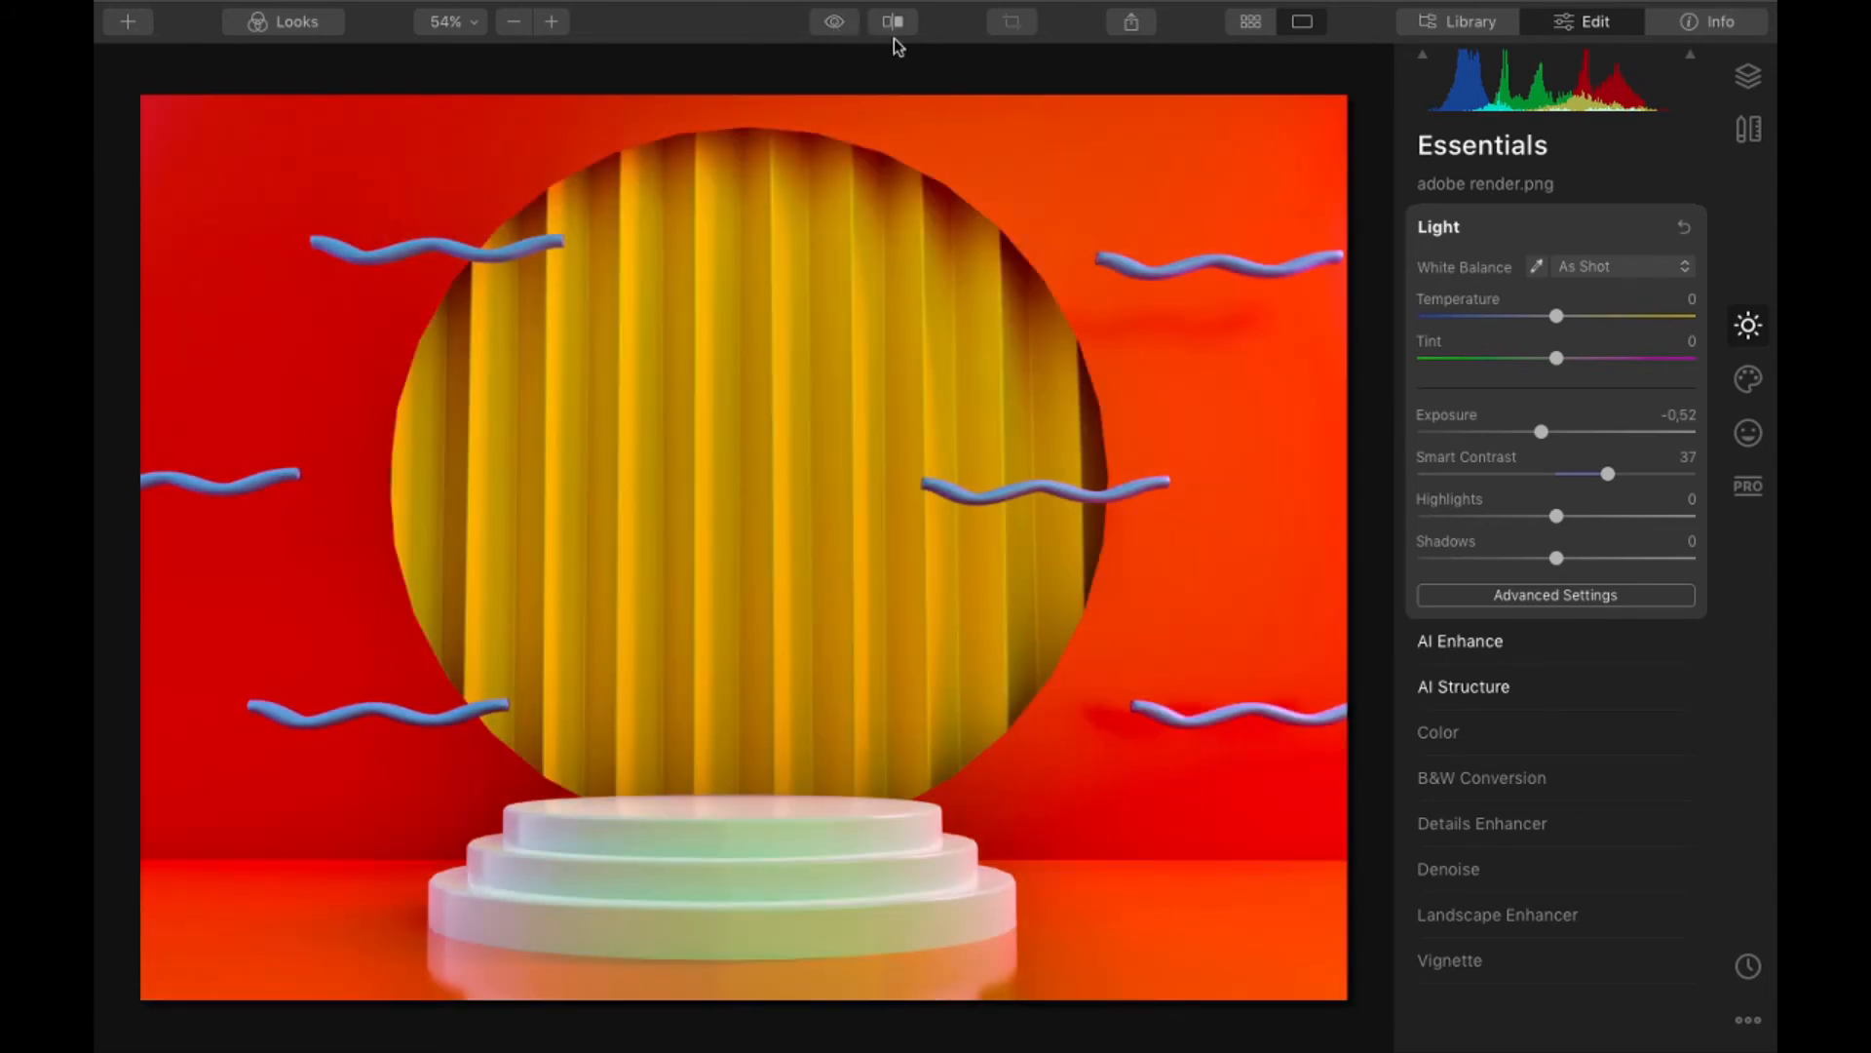
{"action": "left_click", "coordinate": [892, 21]}
{"action": "left_click_drag", "start_coordinate": [756, 351], "coordinate": [953, 687]}
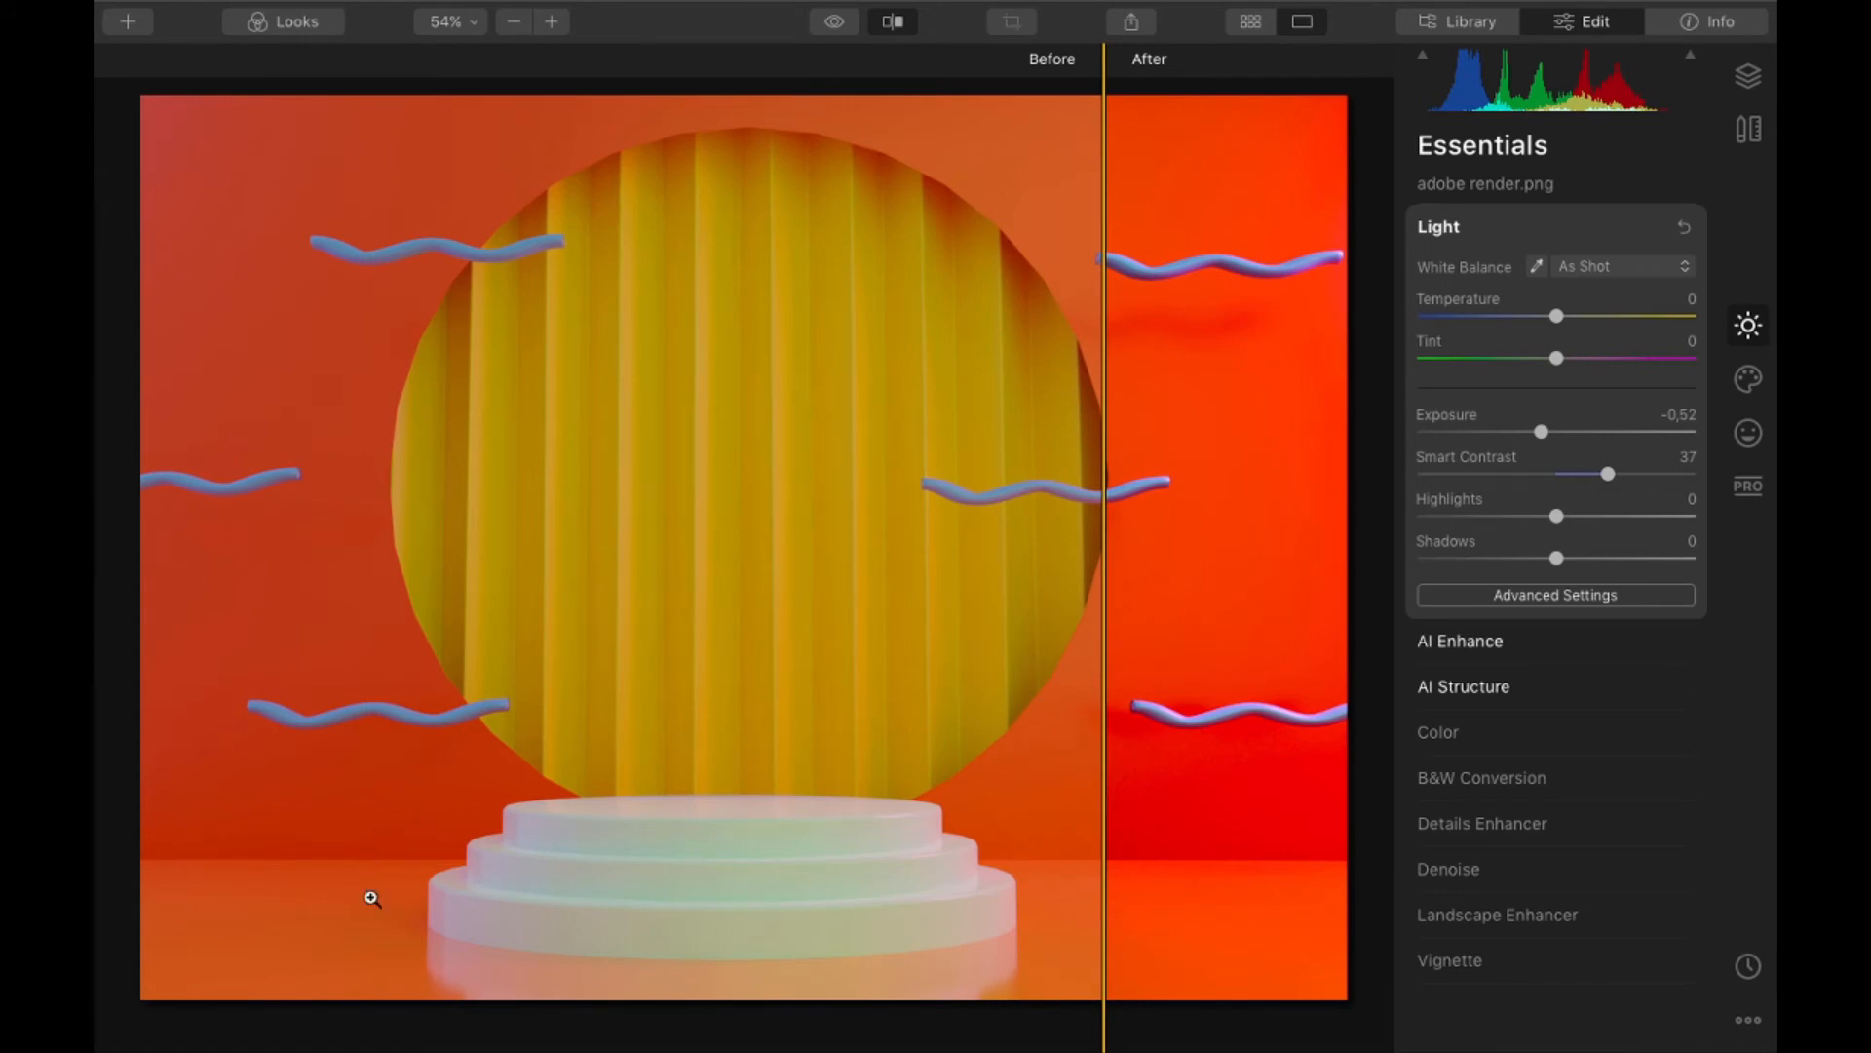
{"action": "left_click_drag", "start_coordinate": [1102, 532], "coordinate": [746, 571]}
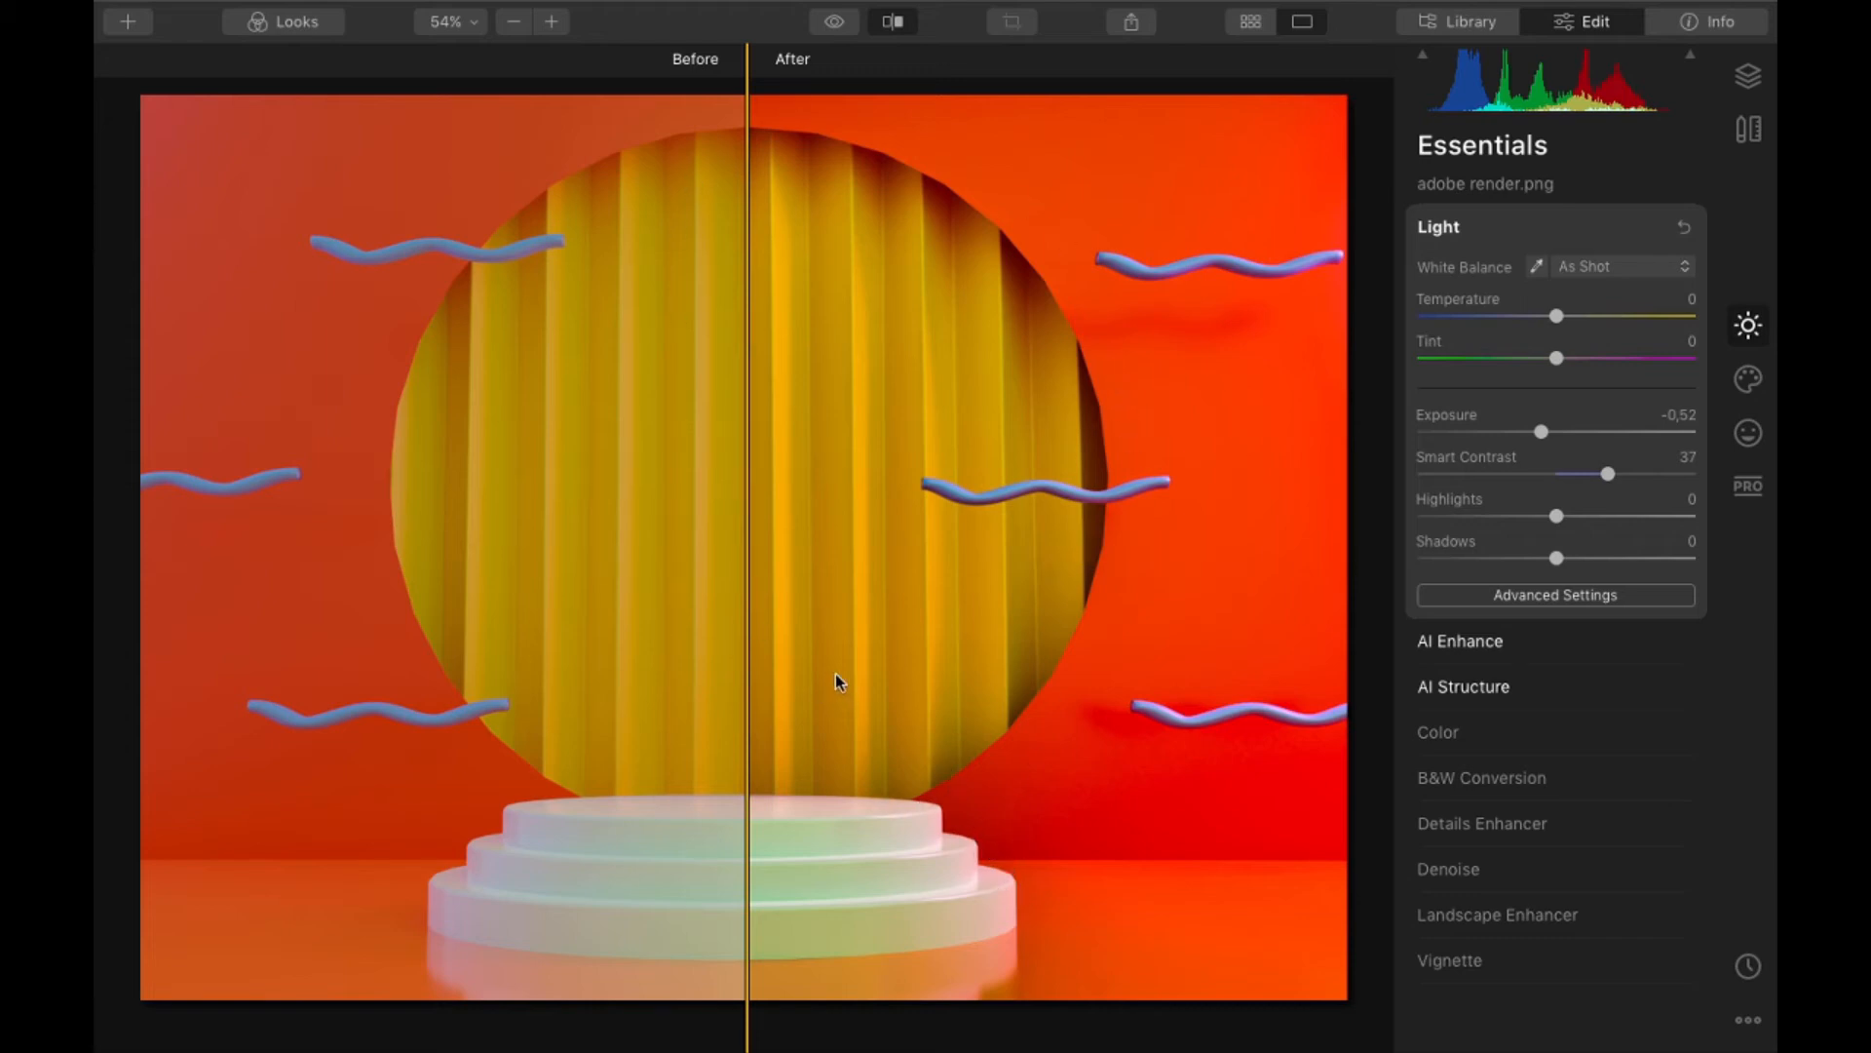
{"action": "left_click_drag", "start_coordinate": [748, 662], "coordinate": [201, 689]}
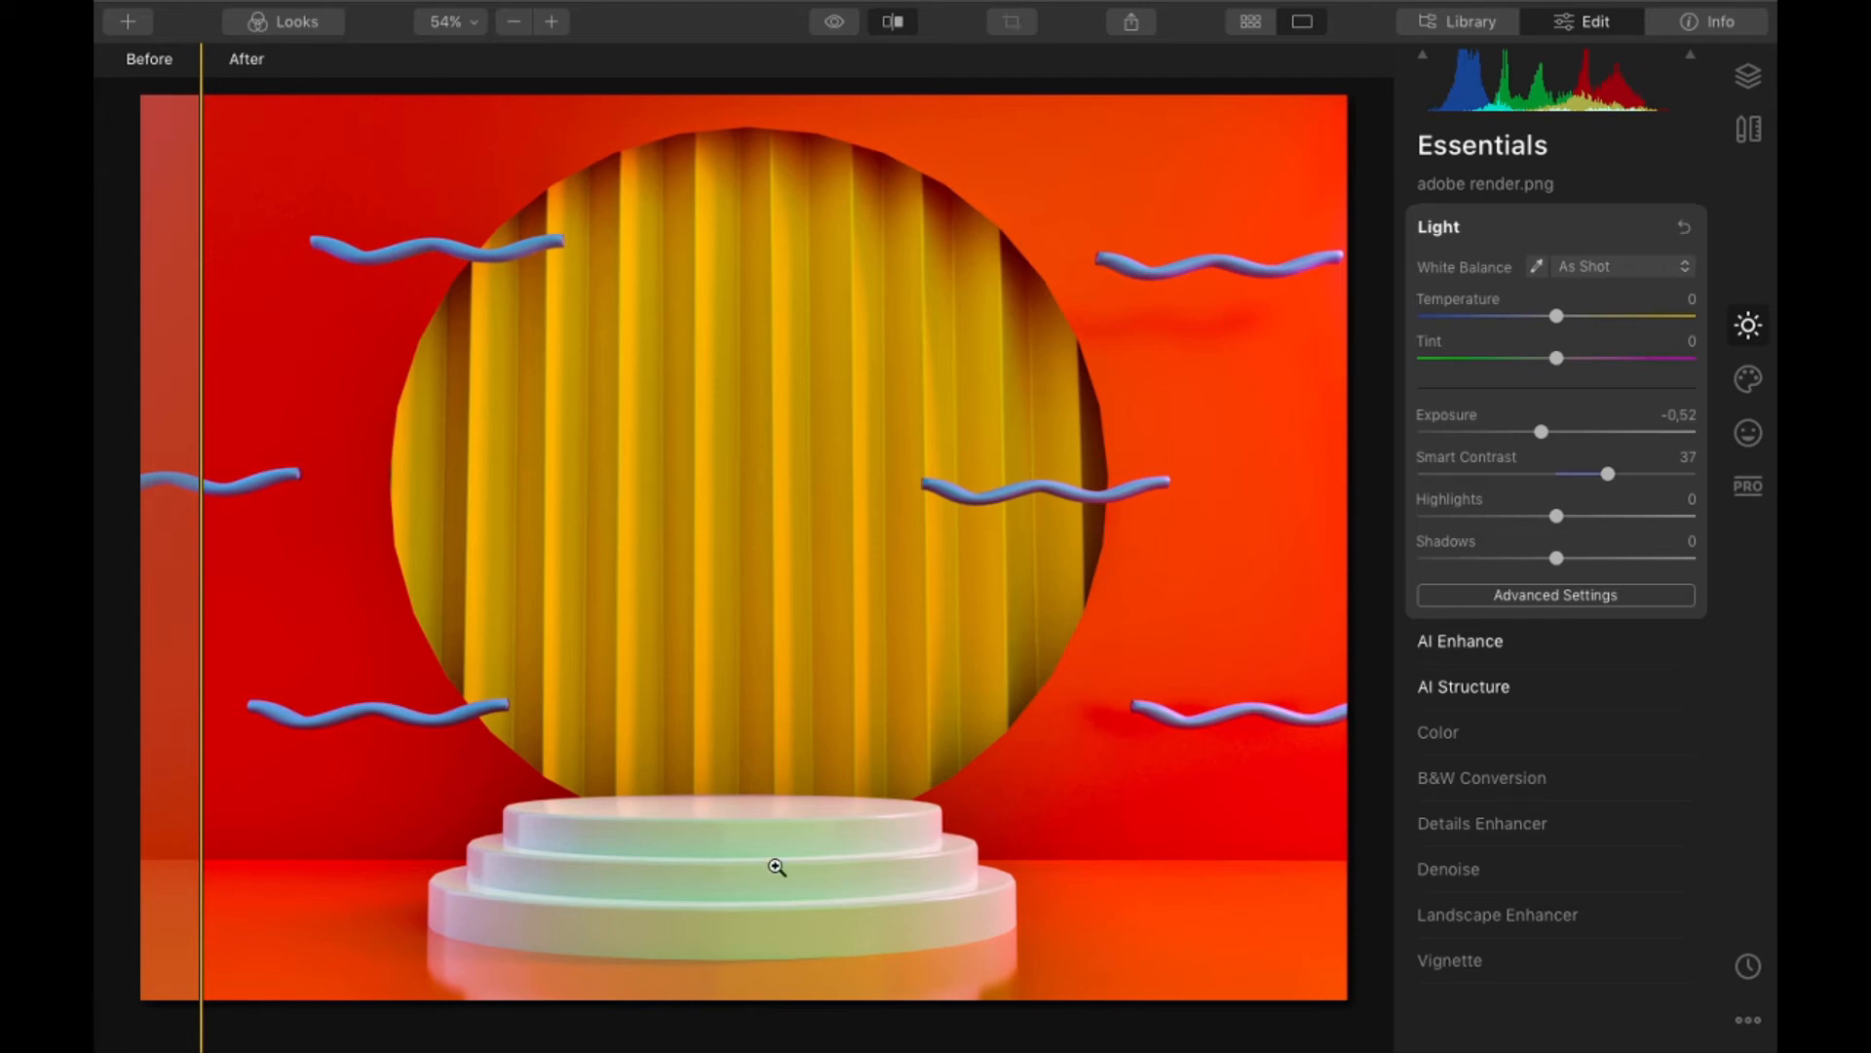
{"action": "left_click", "coordinate": [469, 856]}
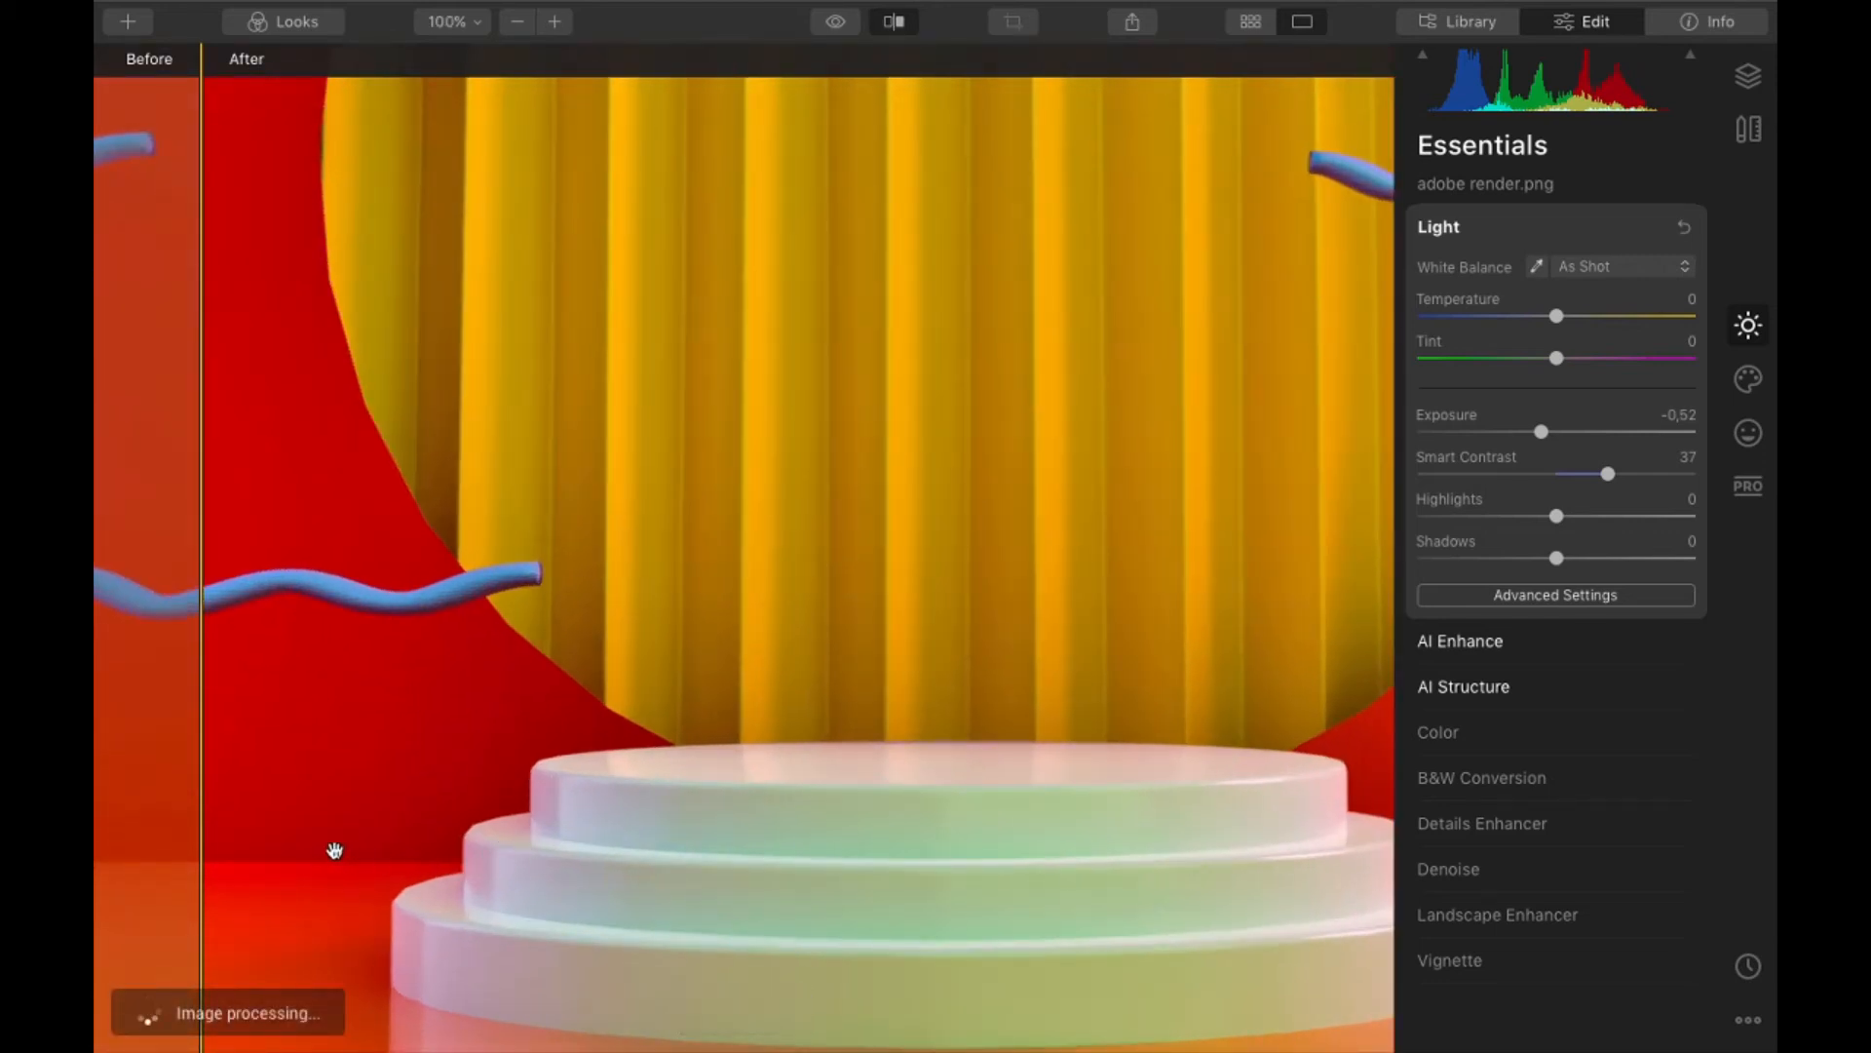
{"action": "left_click", "coordinate": [355, 781]}
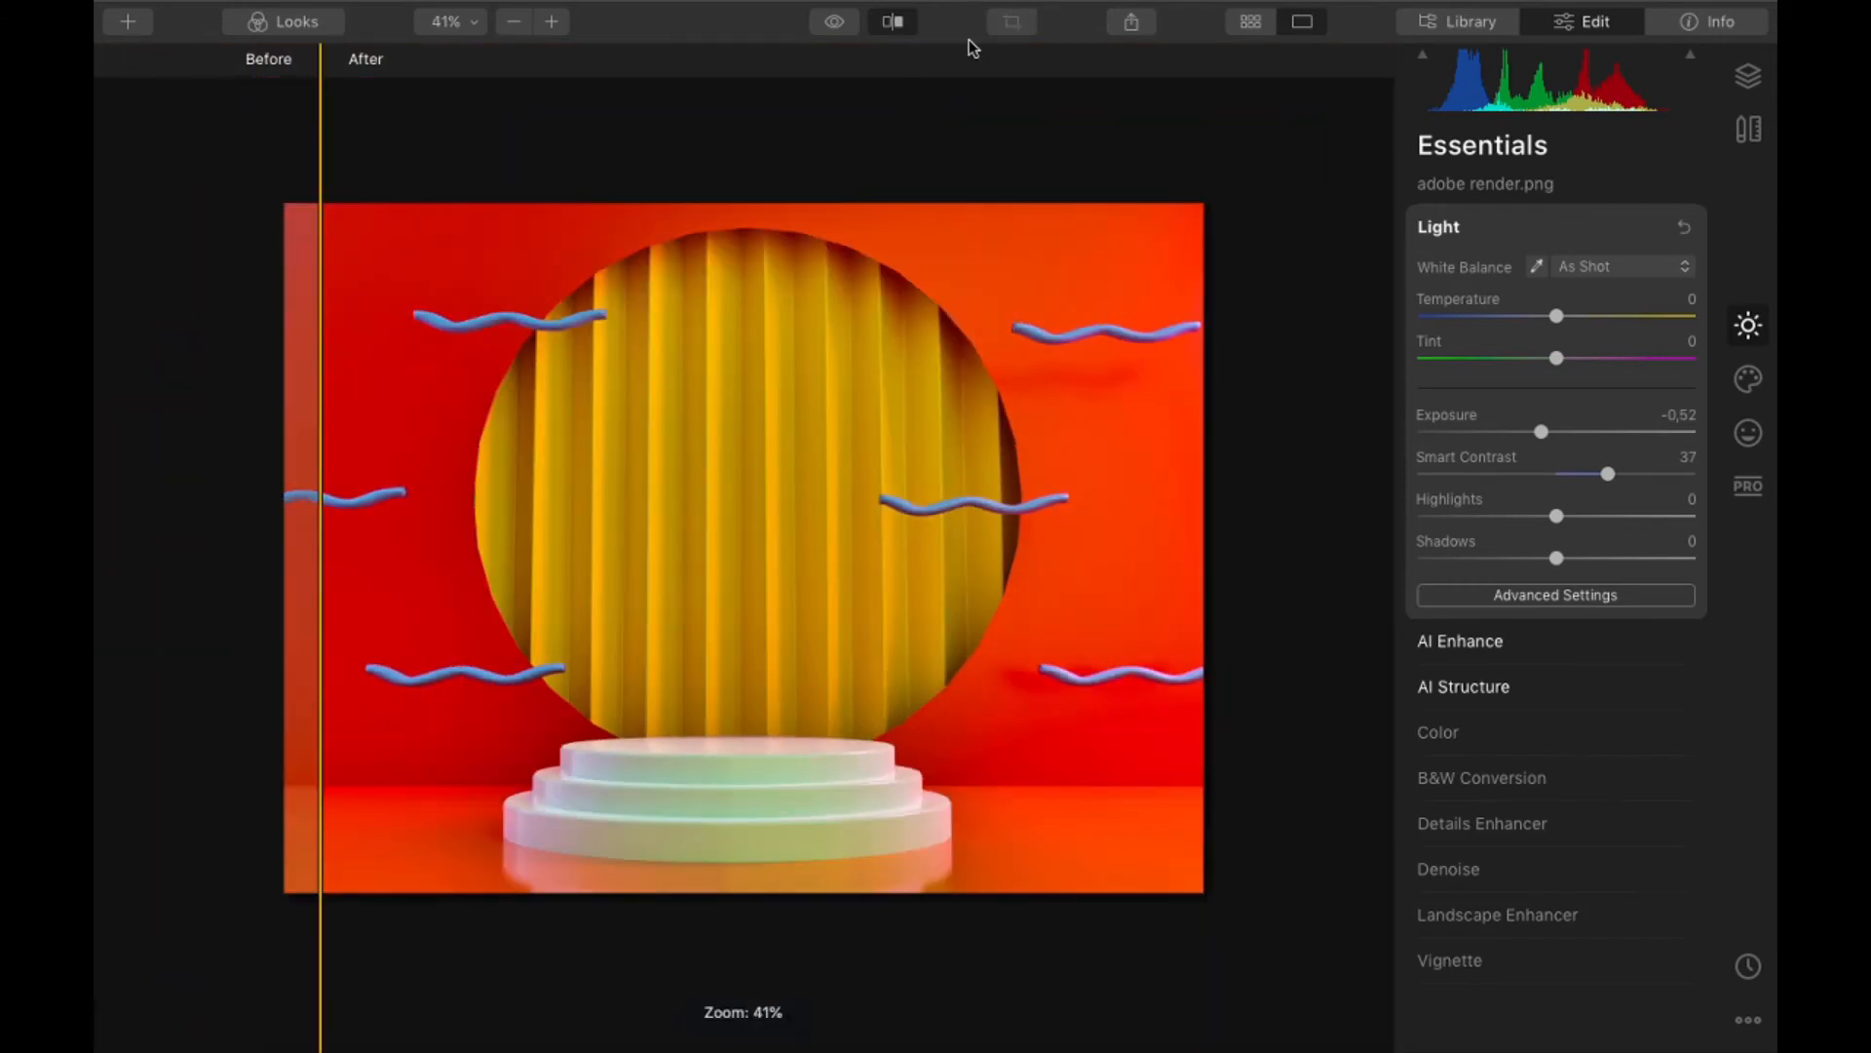
{"action": "left_click", "coordinate": [884, 25]}
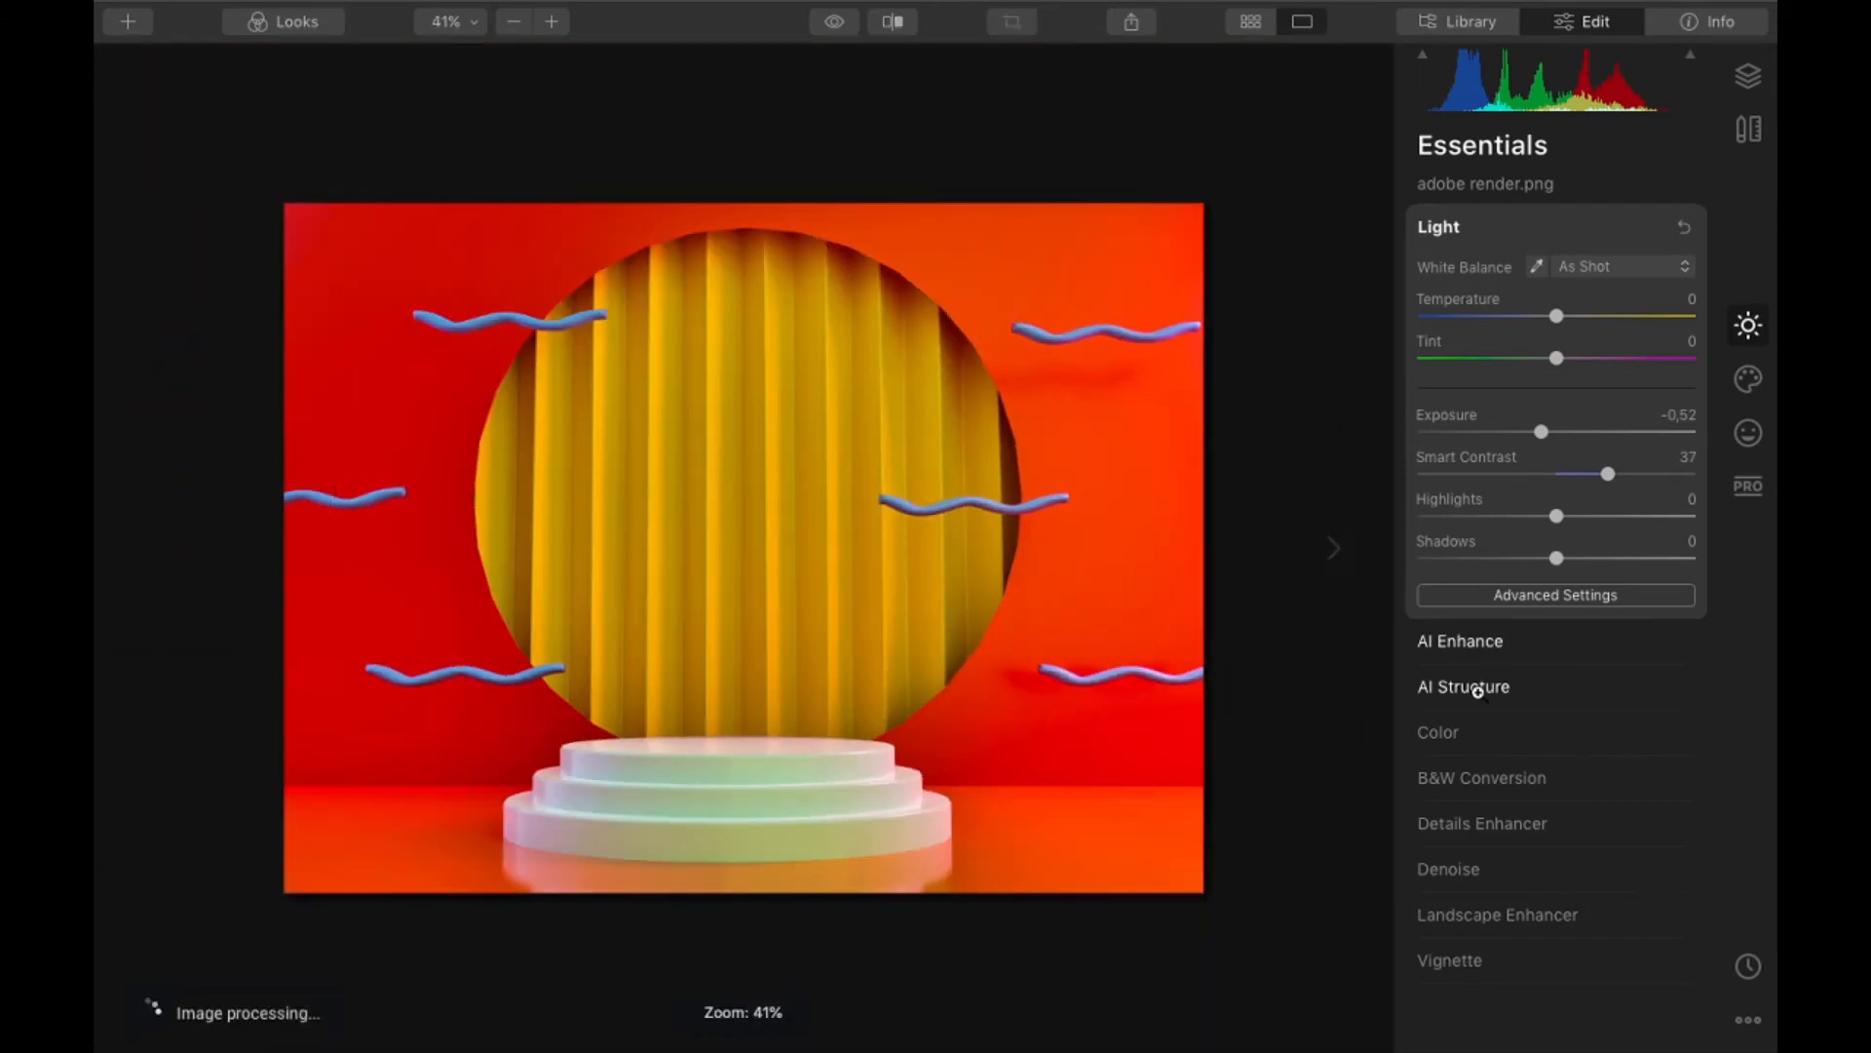
- Reduce Smart Contrast to 18 and view the whole render at 25% zoom
{"action": "left_click_drag", "start_coordinate": [1608, 474], "coordinate": [1592, 474]}
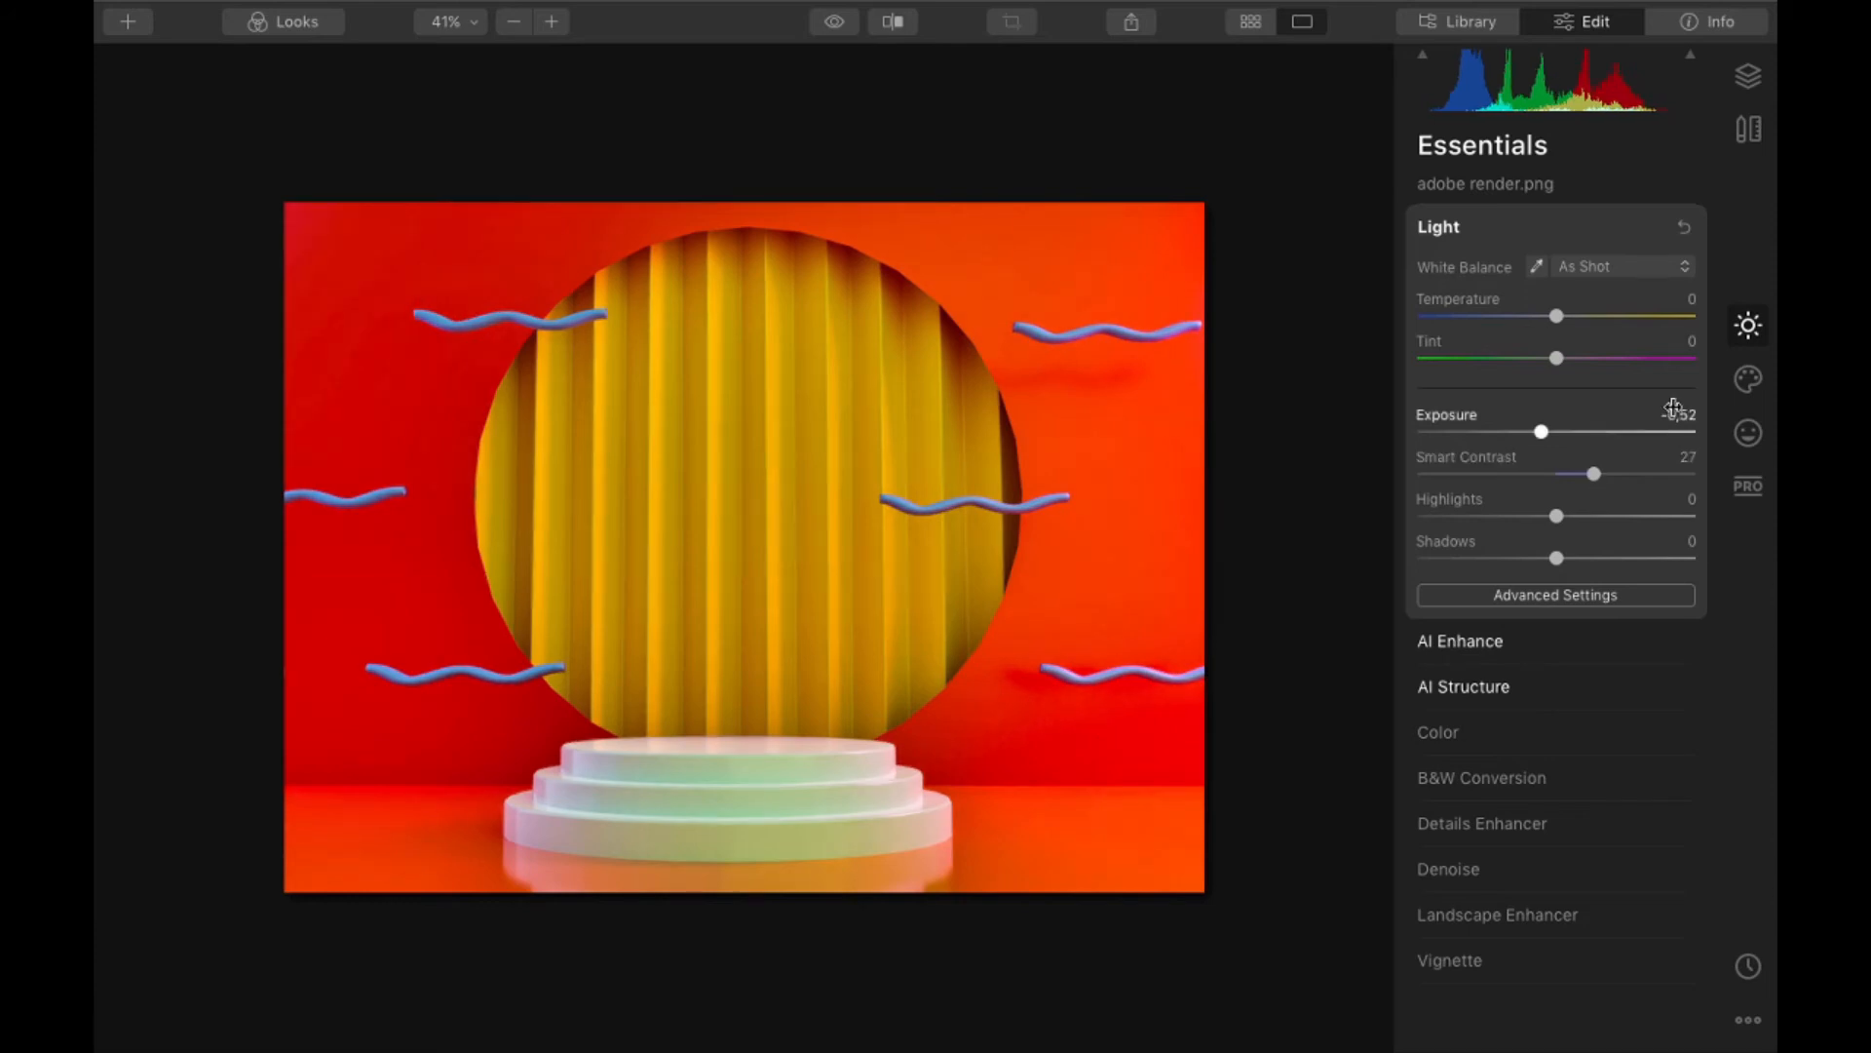
{"action": "left_click_drag", "start_coordinate": [1594, 475], "coordinate": [1519, 482]}
{"action": "key", "text": "ctrl+minus"}
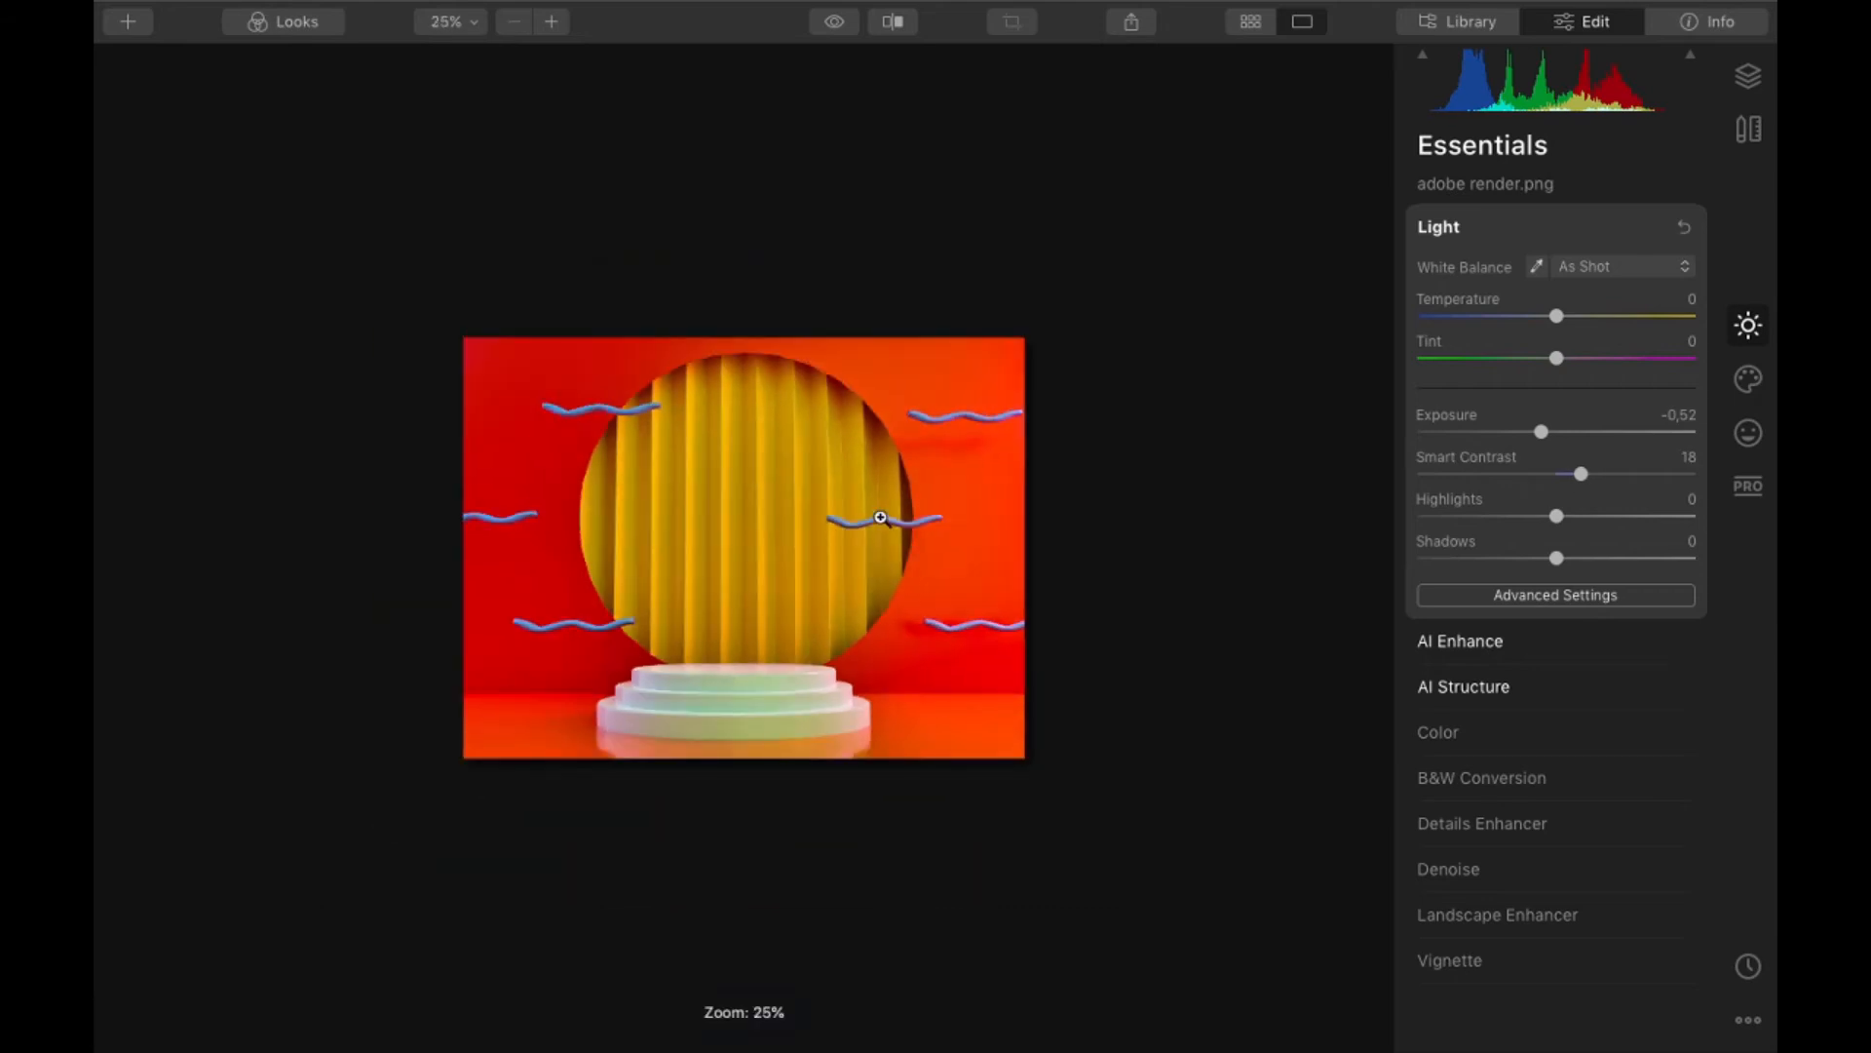
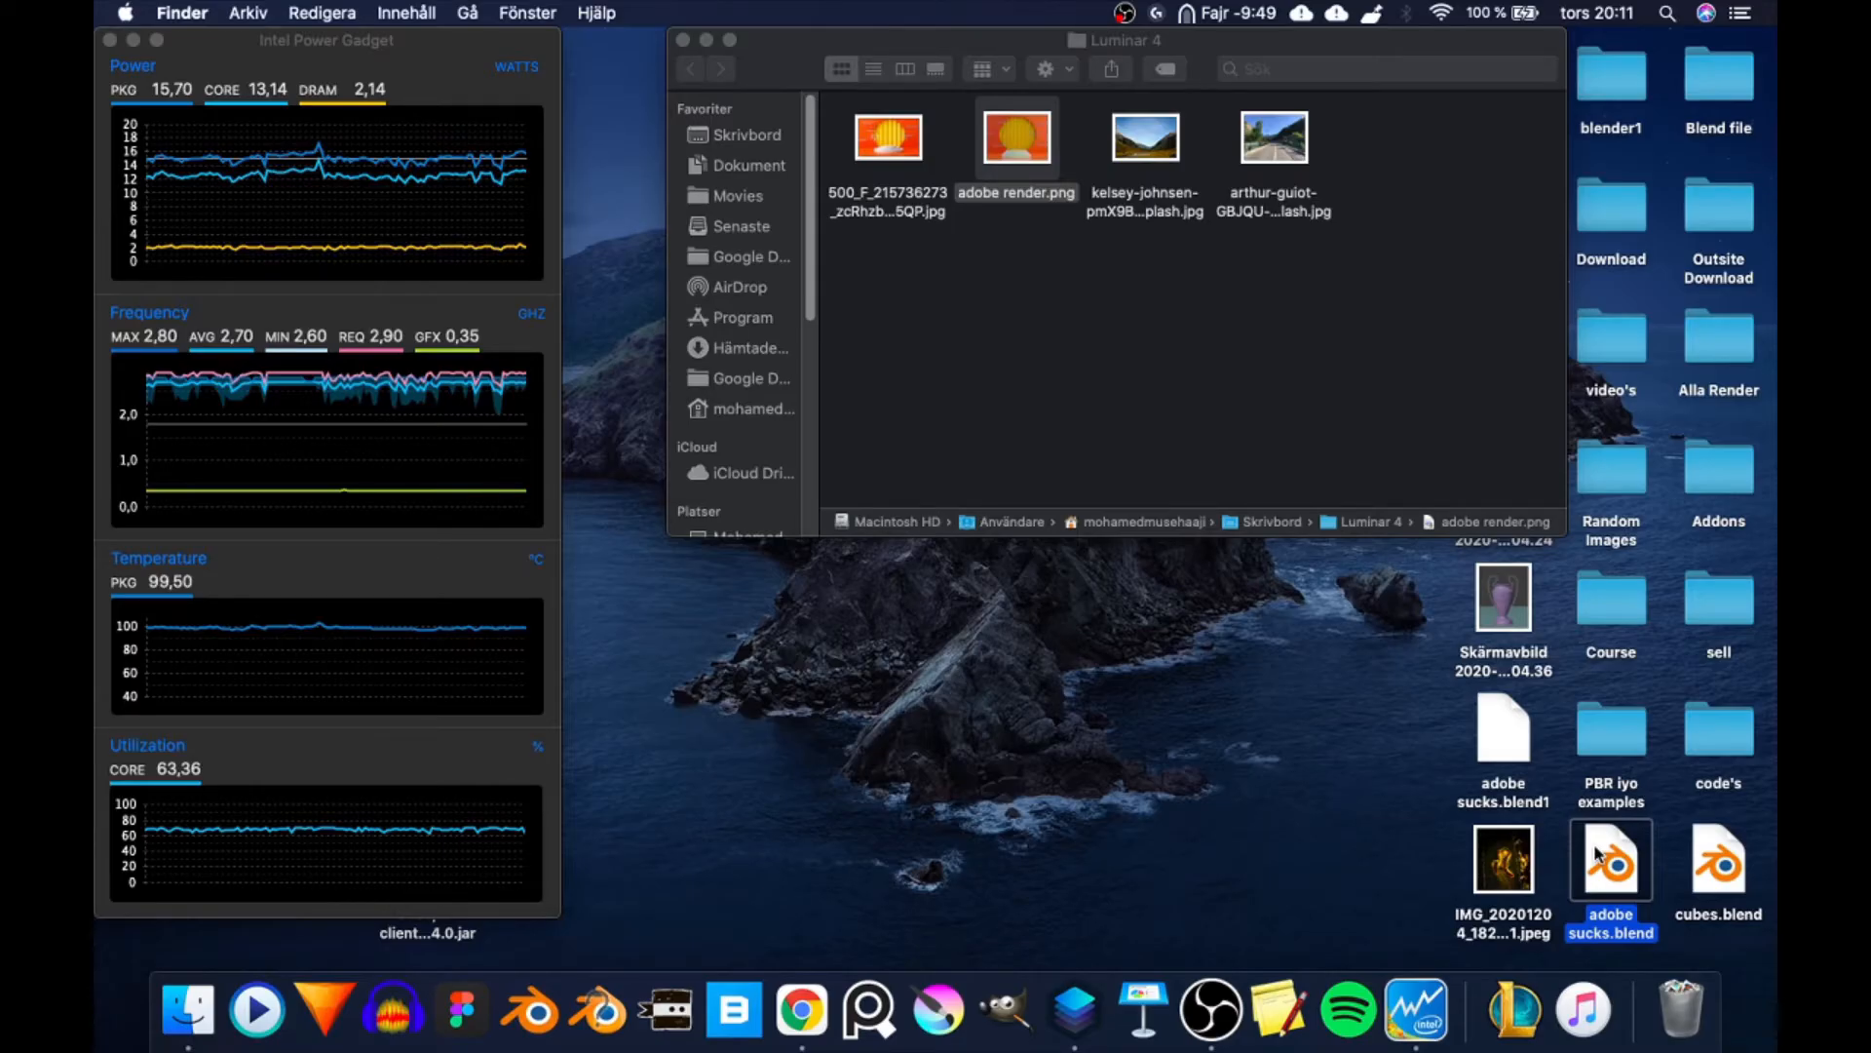
- Open the adobe sucks.blend file from the desktop in Blender
{"action": "double_click", "coordinate": [1598, 856]}
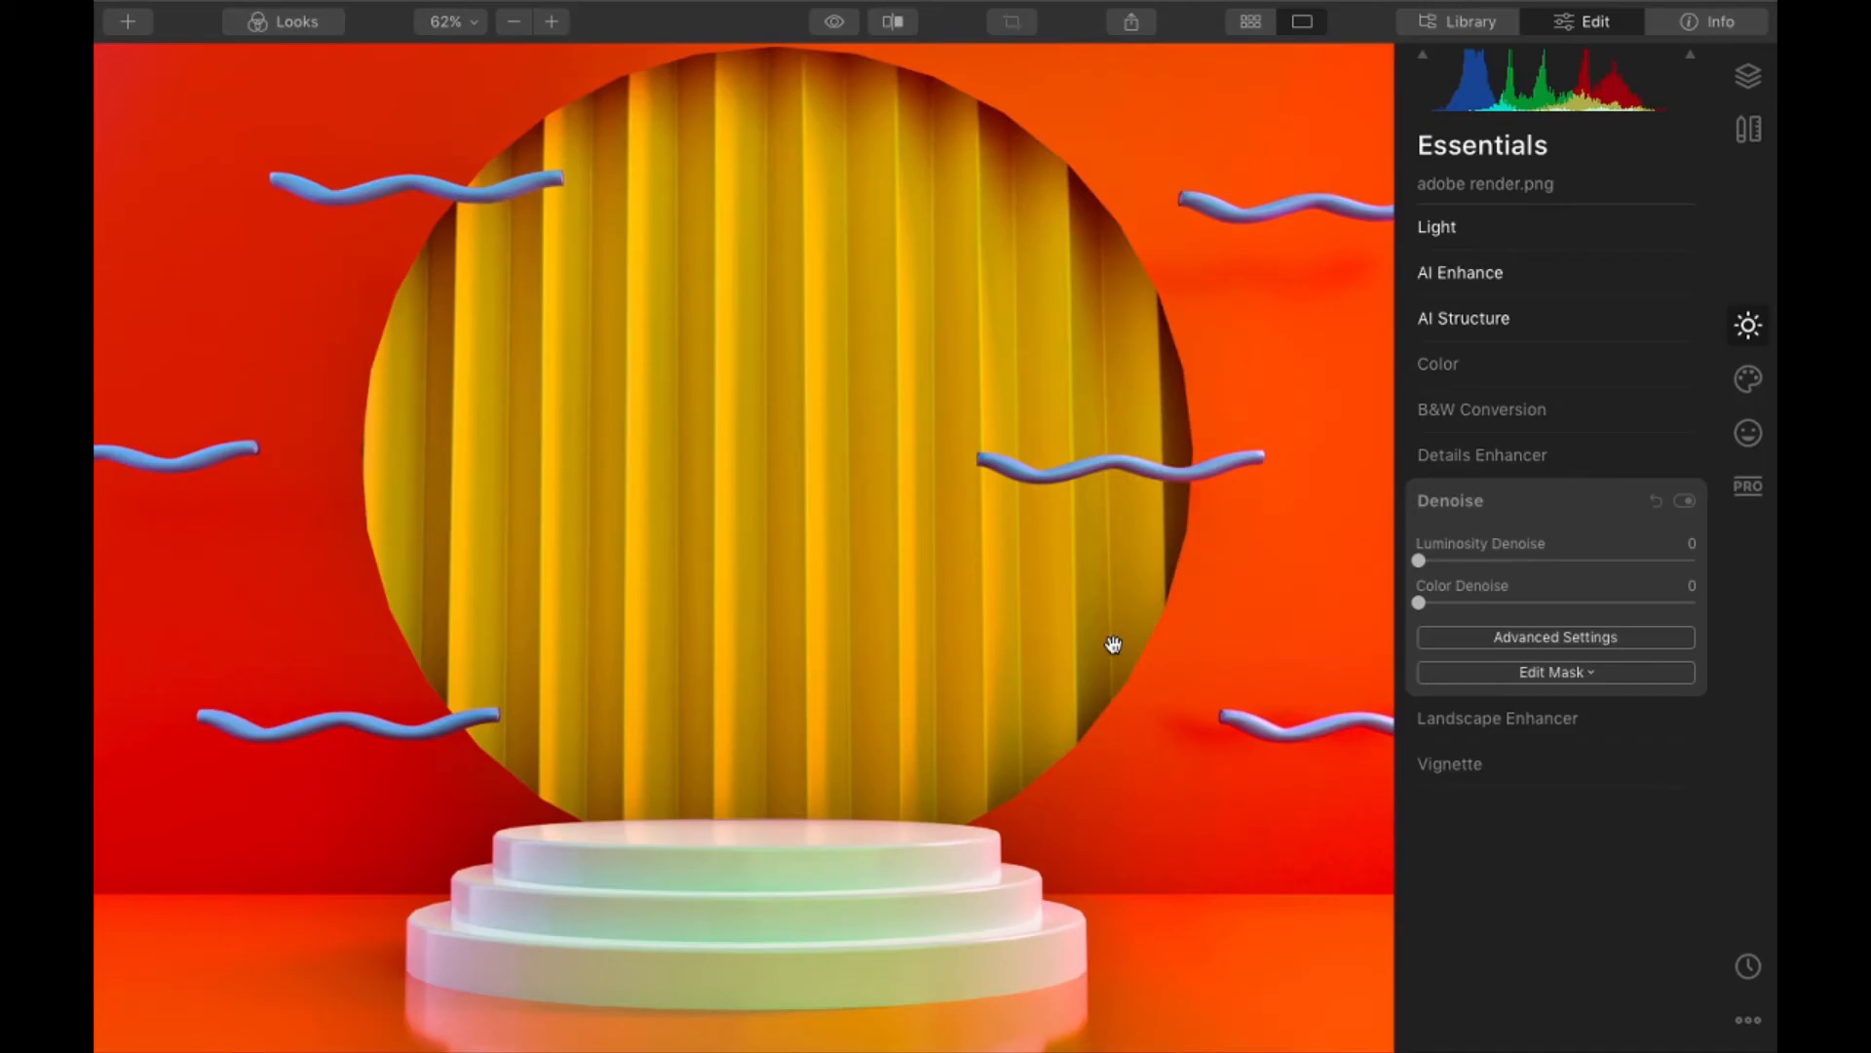
- In Luminar 4, add a vignette to the render with Amount -36 and Size 24
{"action": "scroll", "coordinate": [1113, 645], "scroll_direction": "down", "scroll_amount": 2}
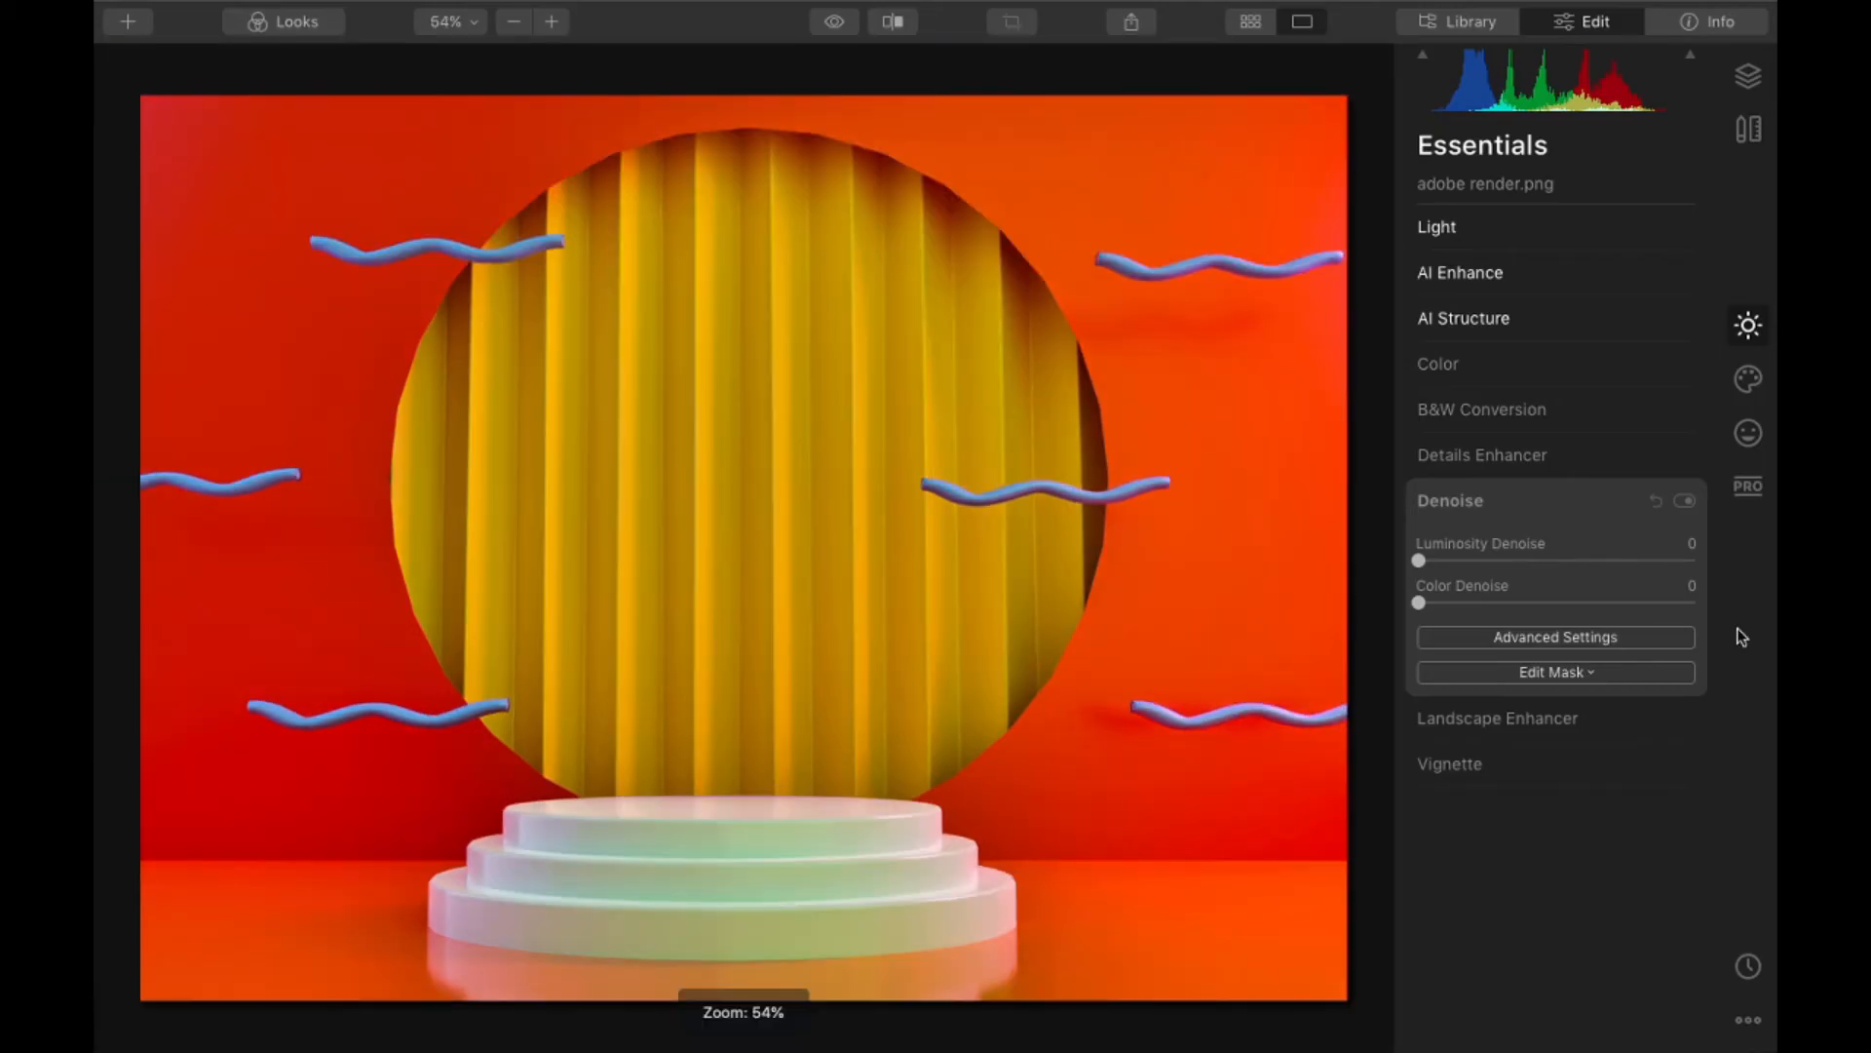
{"action": "left_click", "coordinate": [1469, 764]}
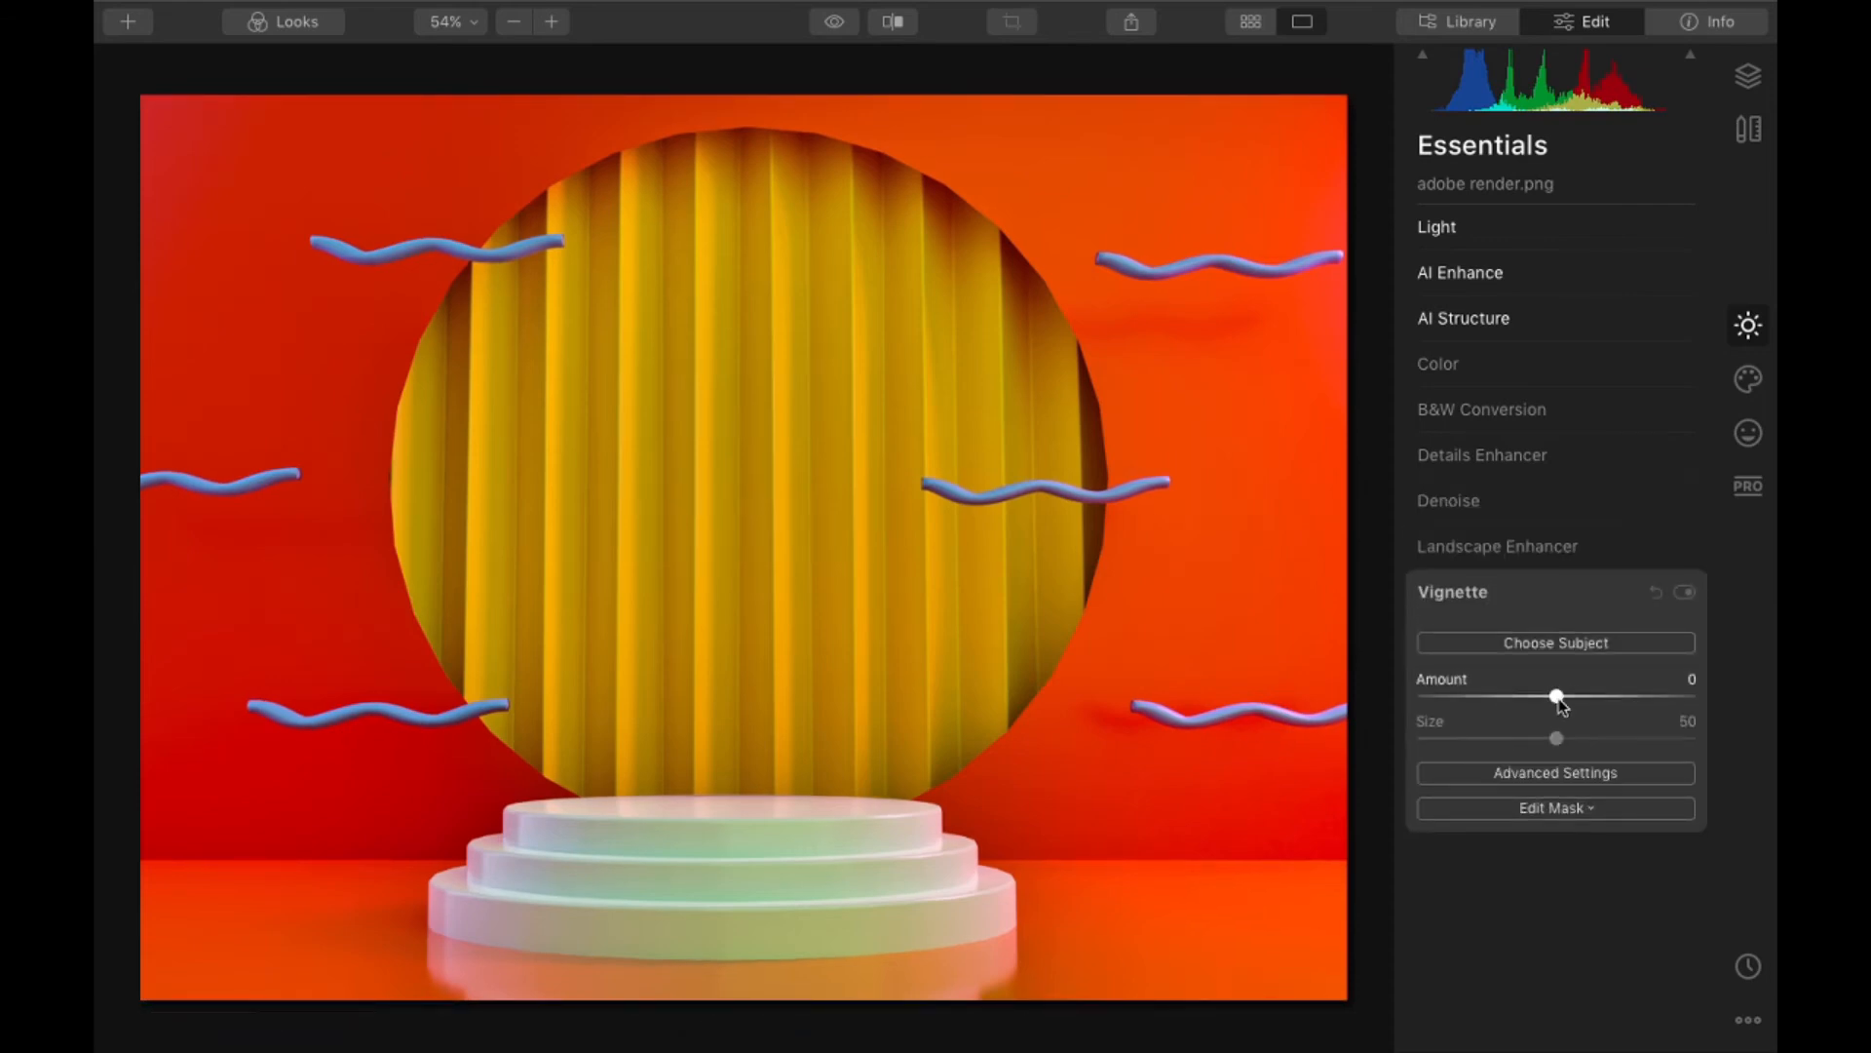
{"action": "left_click_drag", "start_coordinate": [1556, 696], "coordinate": [1508, 740]}
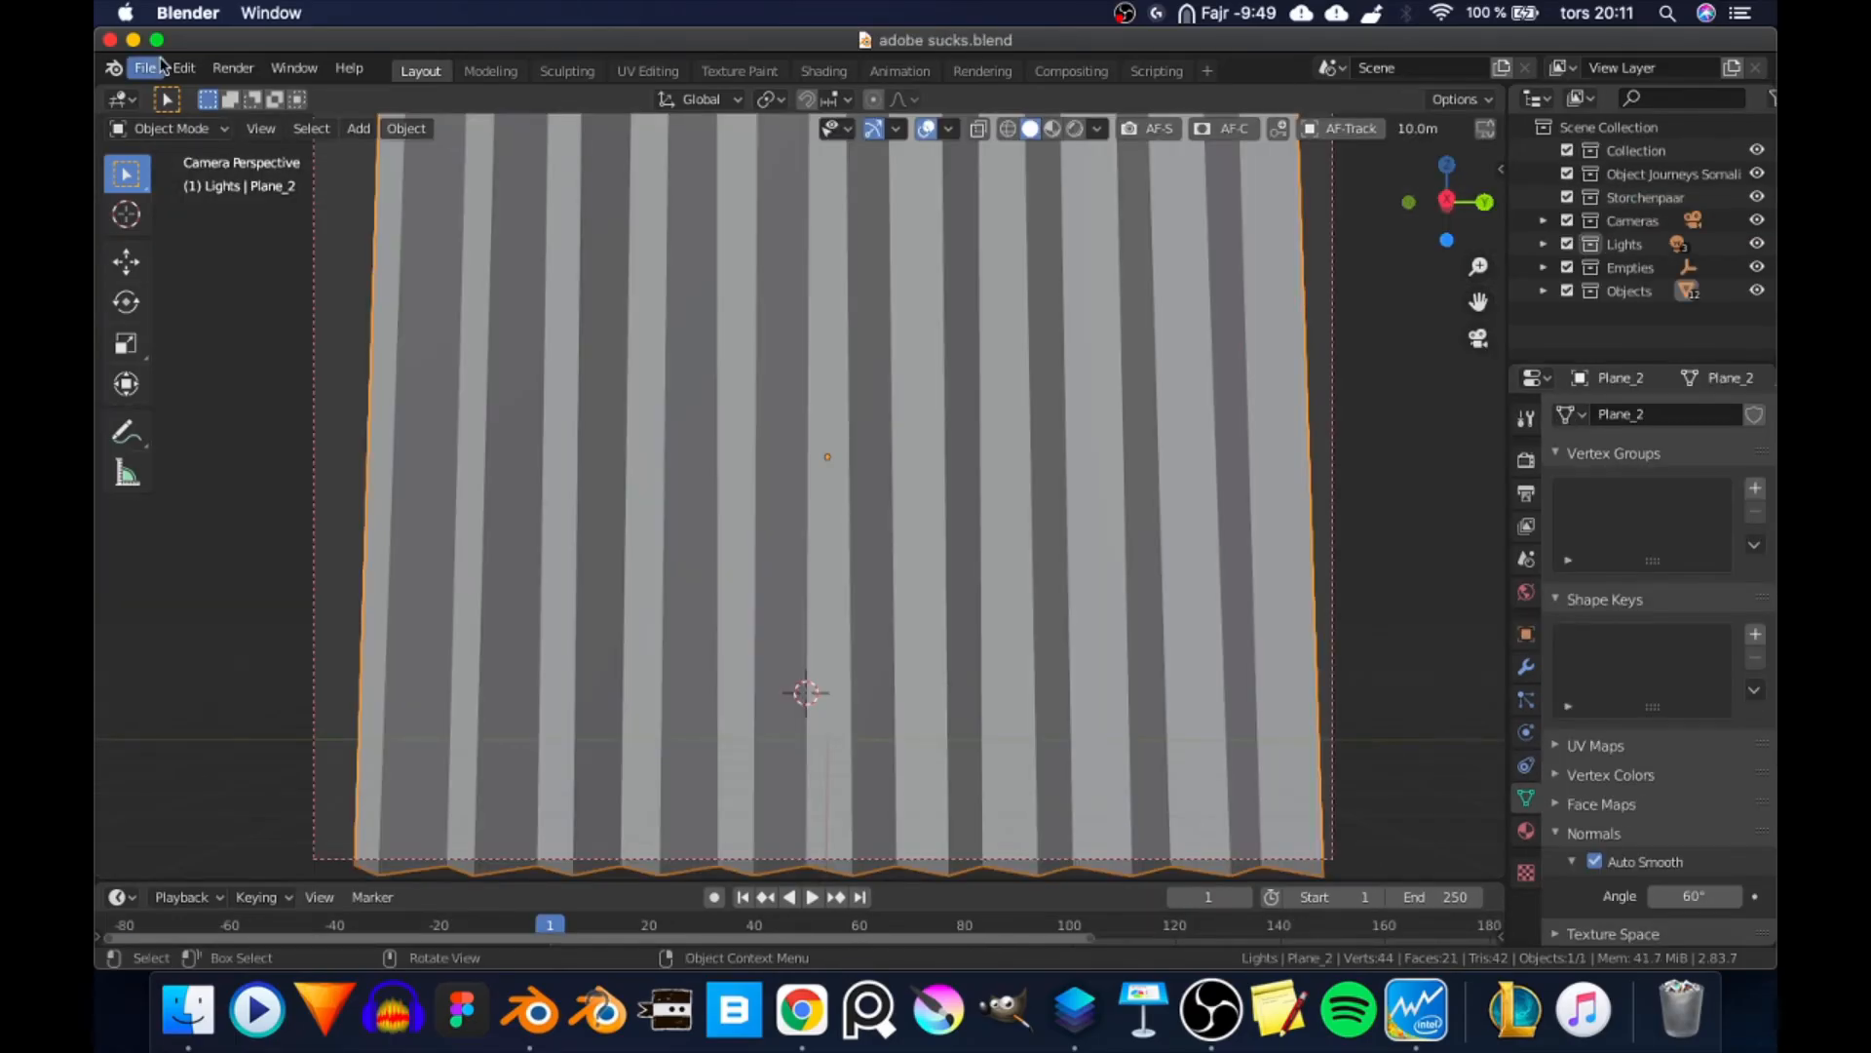
- Switch to Blender in full screen and examine the Denoise node setup in the Compositing workspace
{"action": "left_click", "coordinate": [157, 40]}
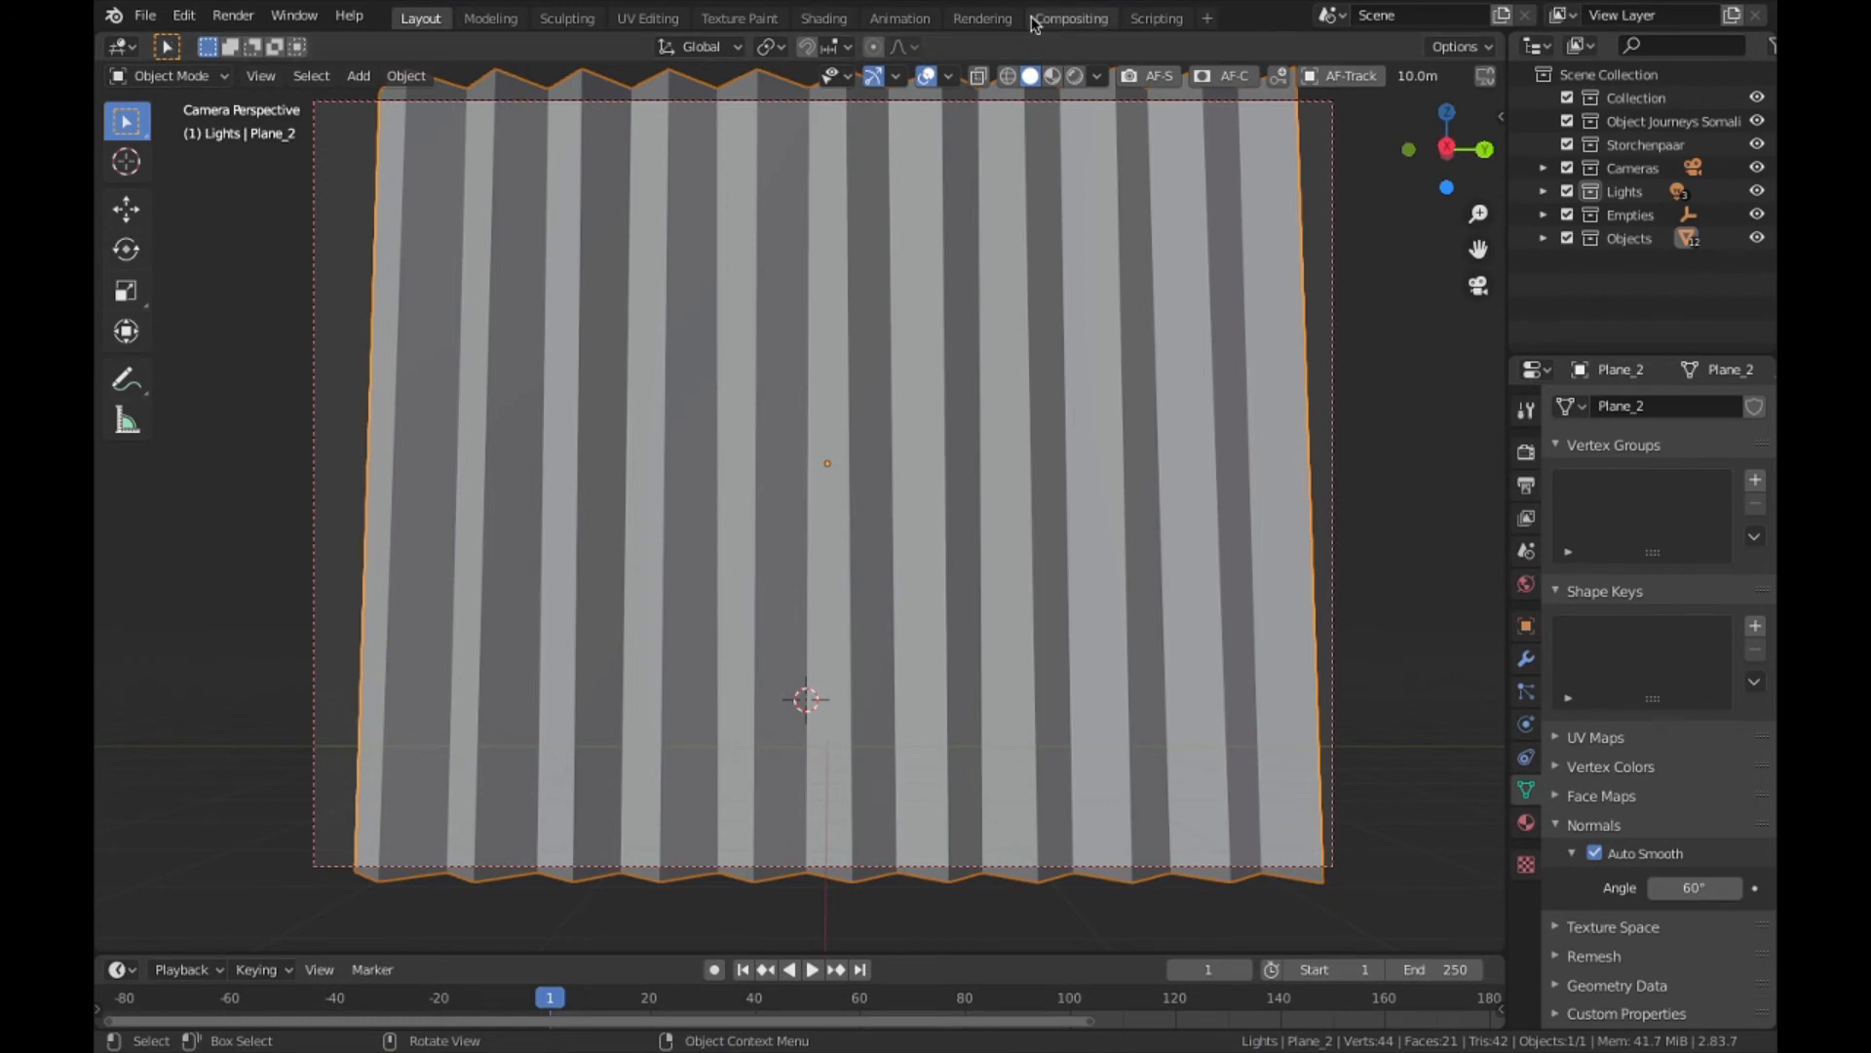
{"action": "left_click", "coordinate": [1069, 18]}
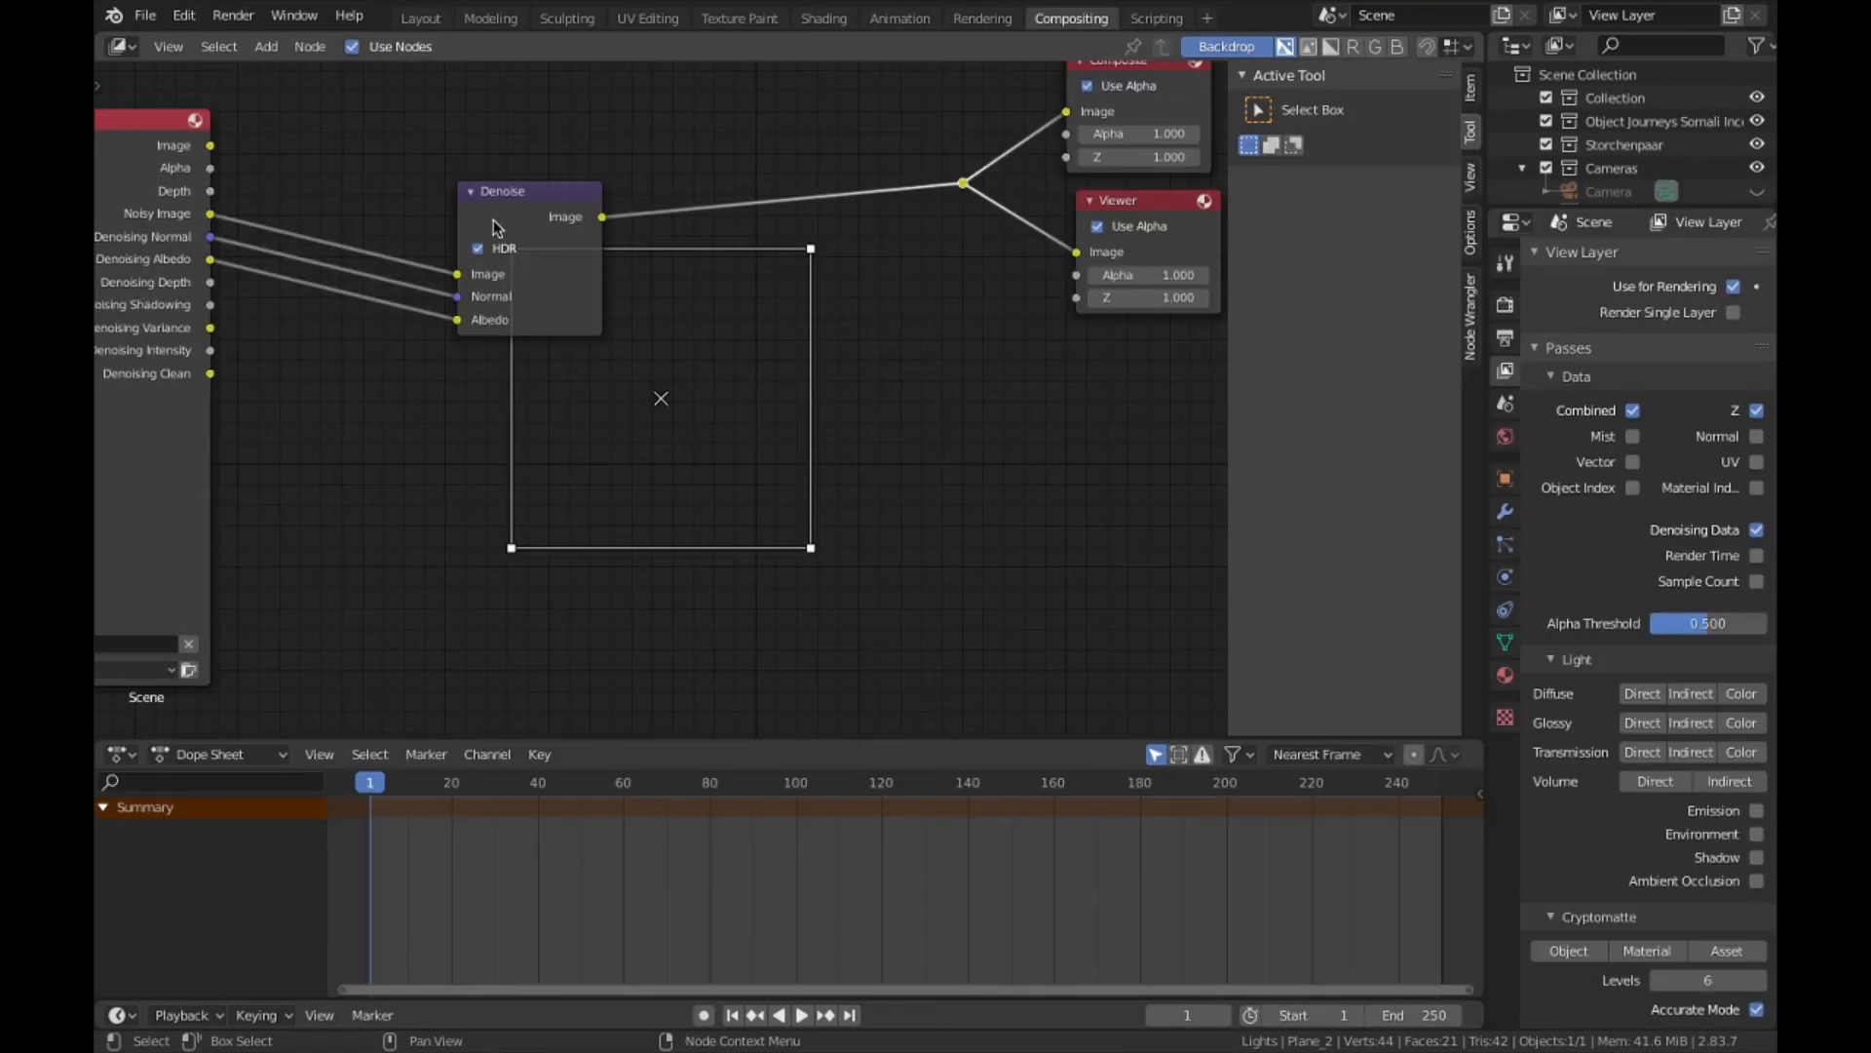
{"action": "left_click_drag", "start_coordinate": [494, 222], "coordinate": [521, 242]}
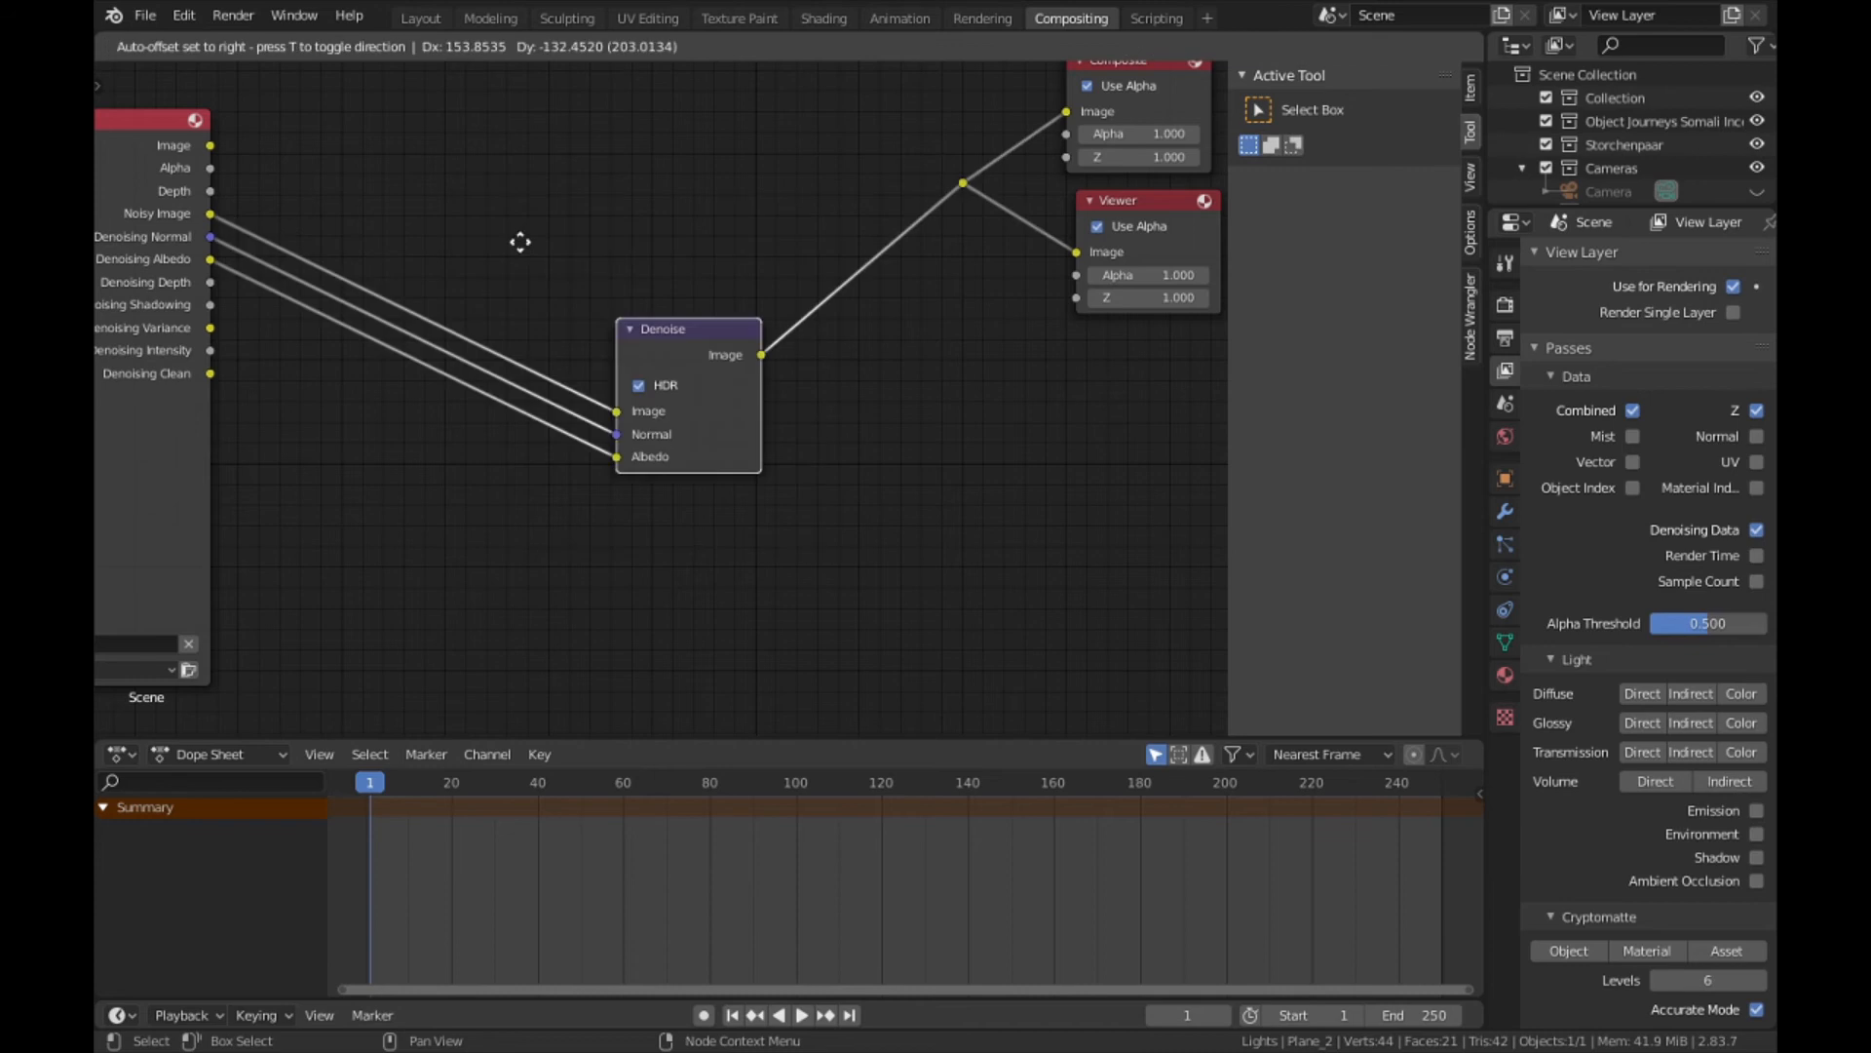
{"action": "key", "text": "Escape"}
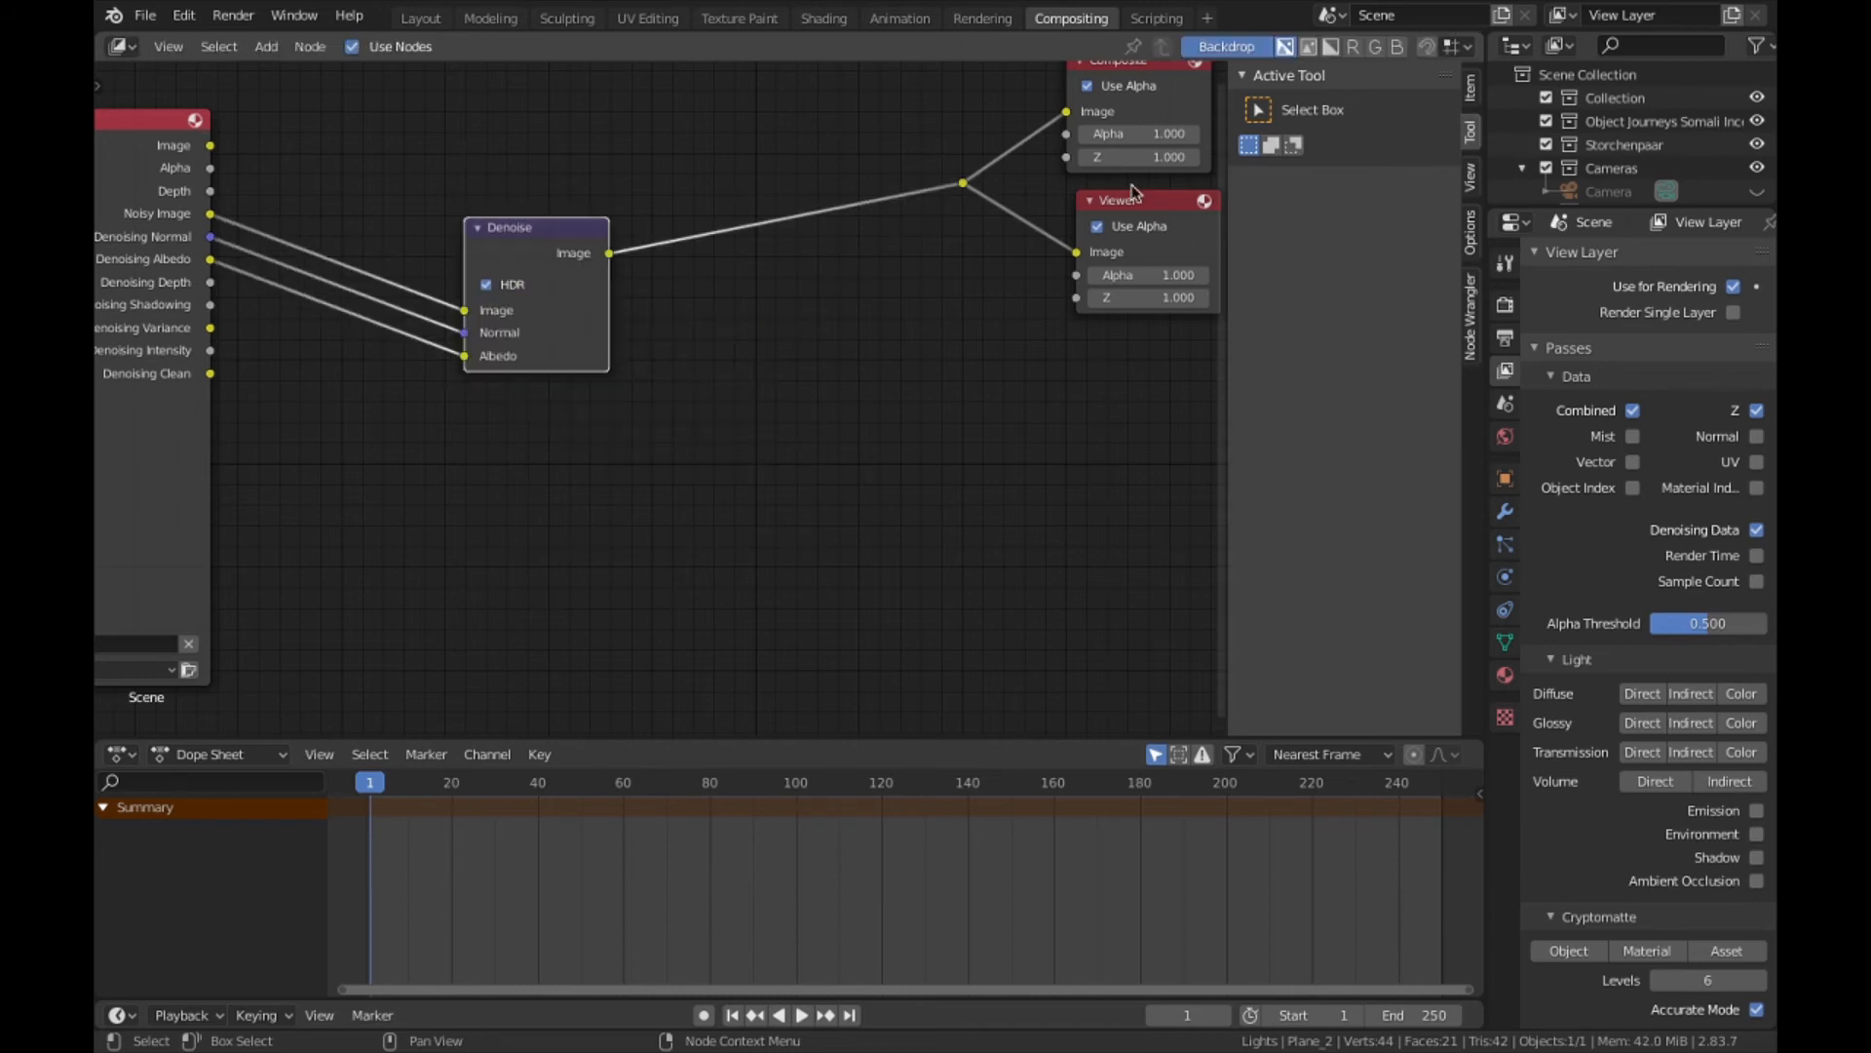
{"action": "left_click_drag", "start_coordinate": [534, 215], "coordinate": [521, 221]}
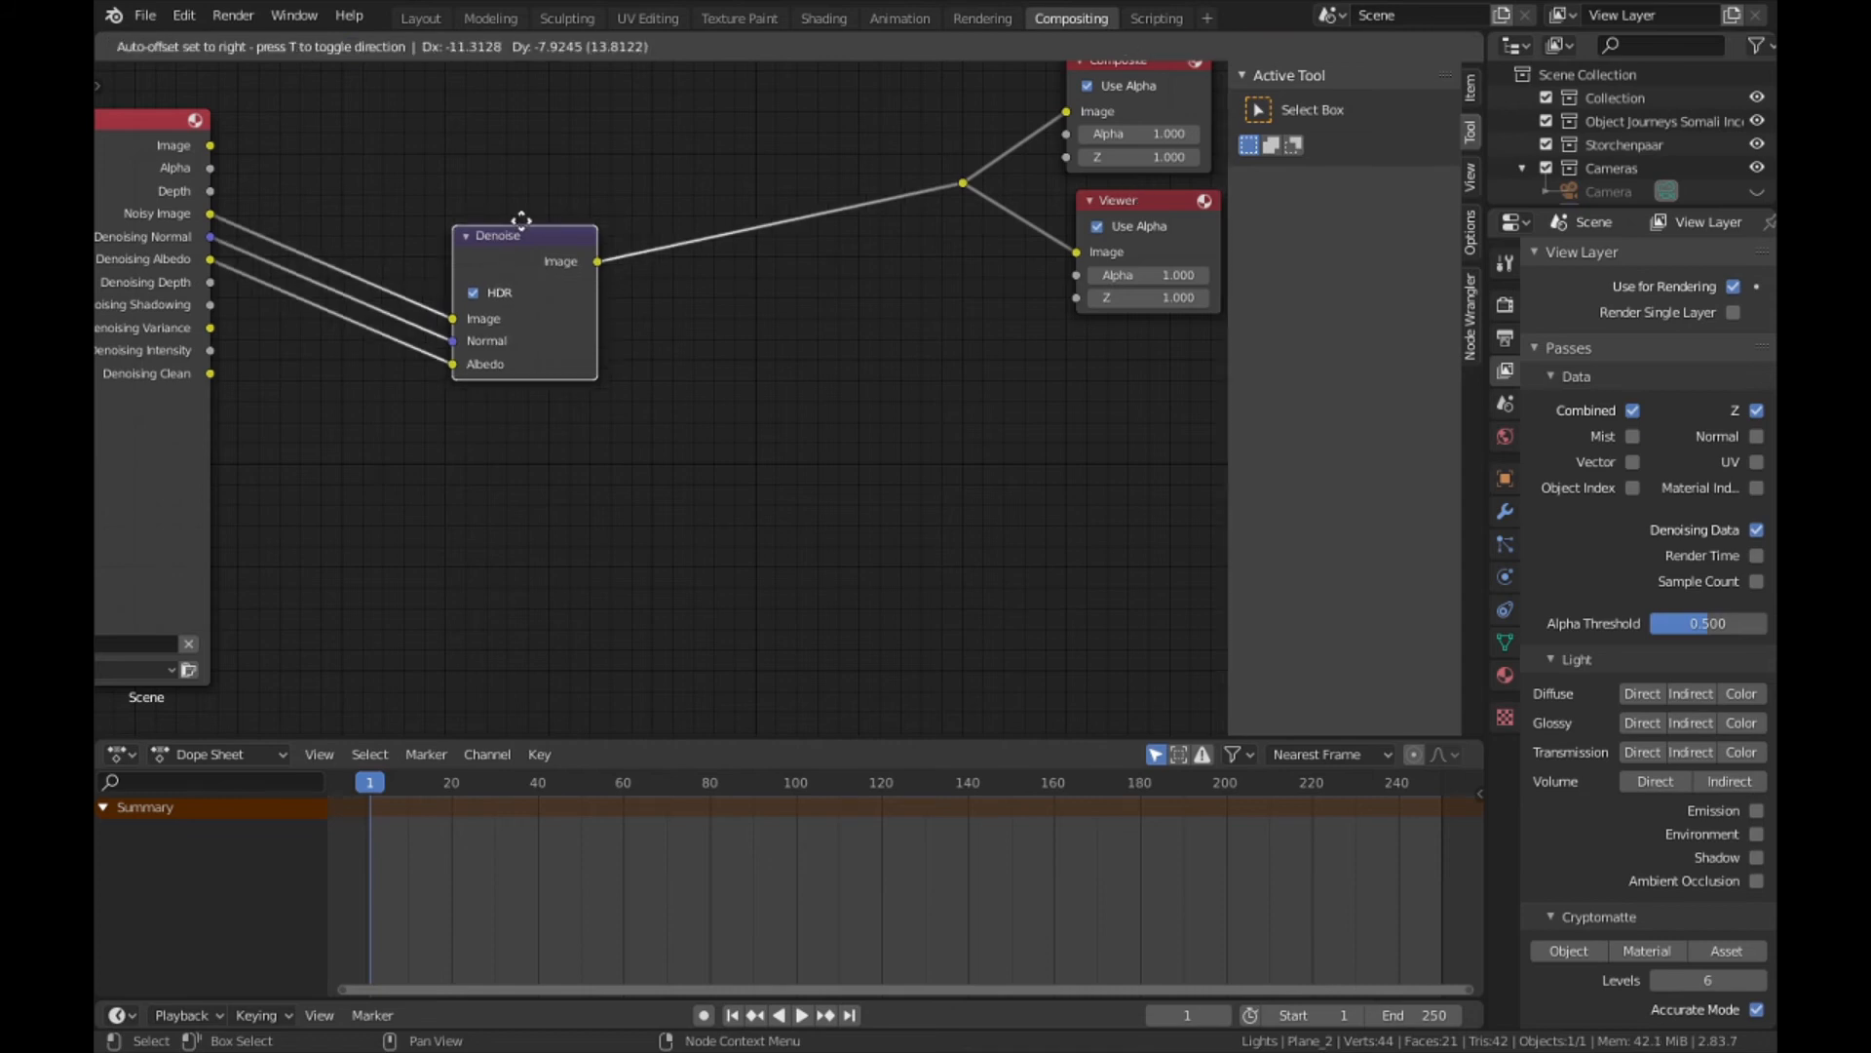
{"action": "key", "text": "Escape"}
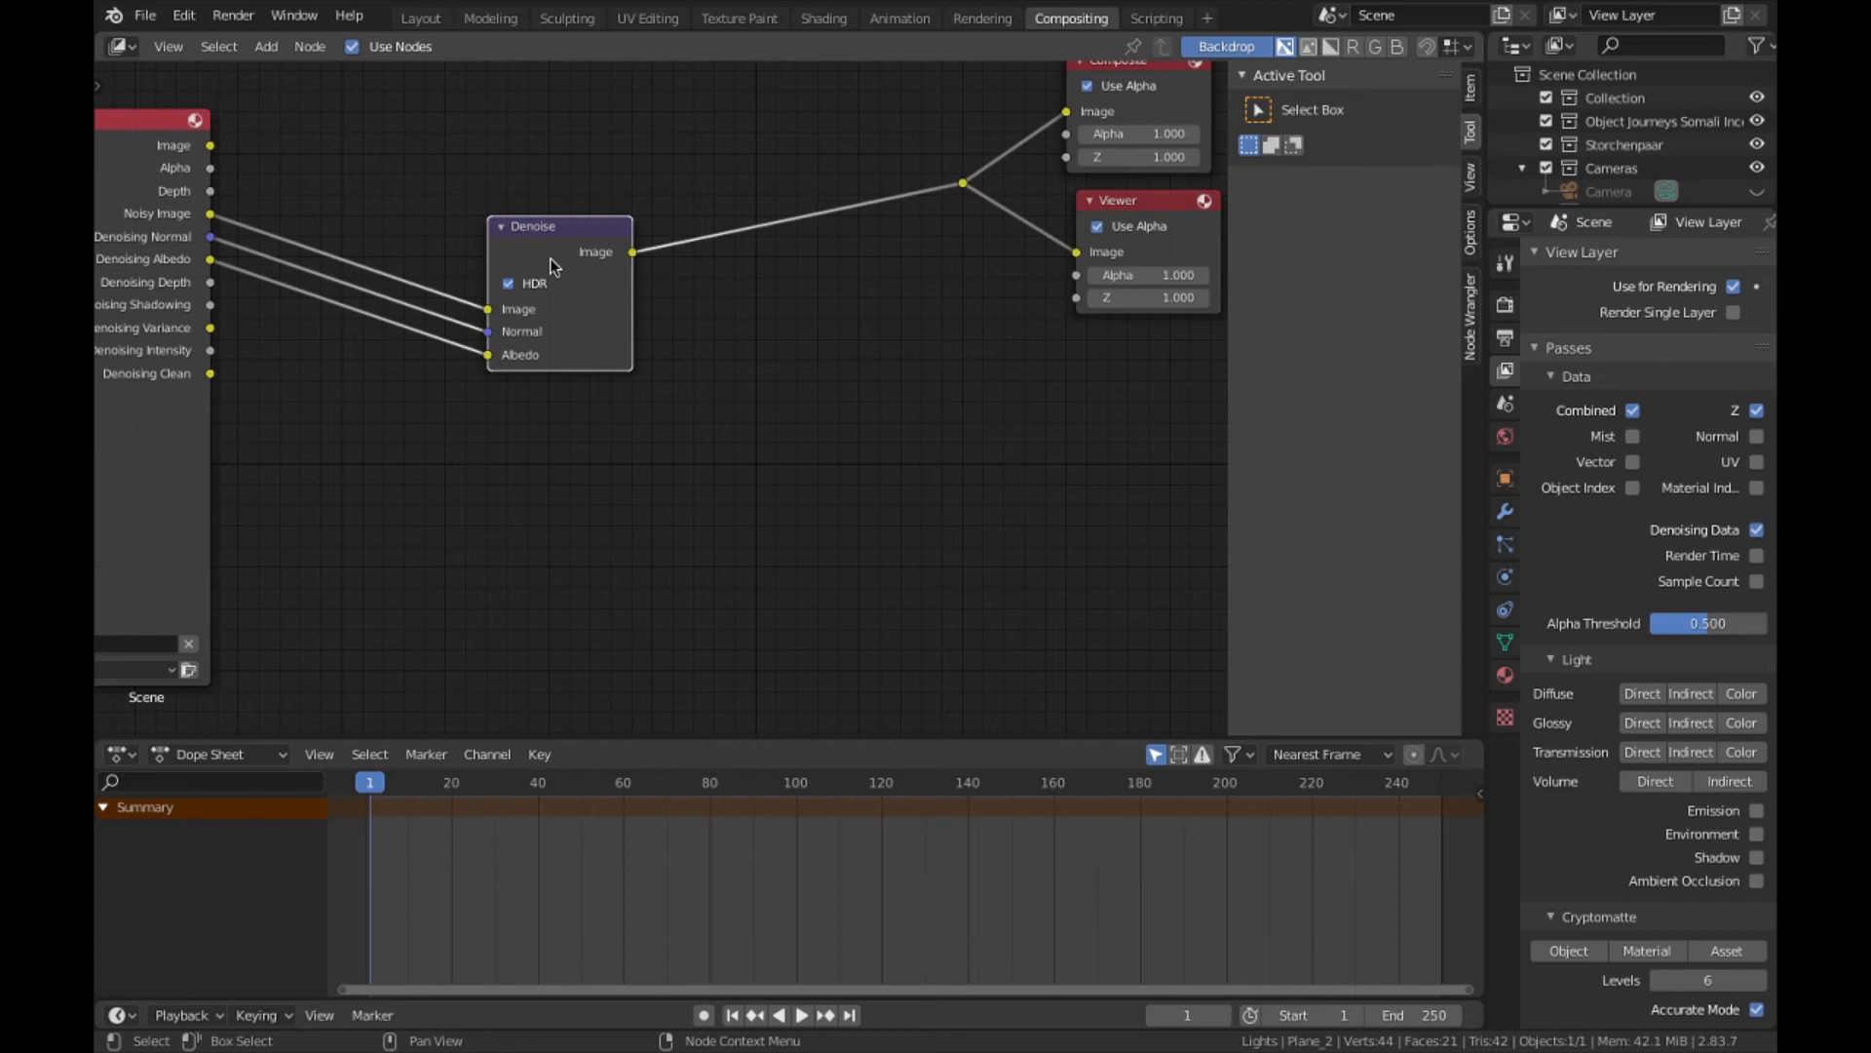
{"action": "key", "text": "ctrl+z"}
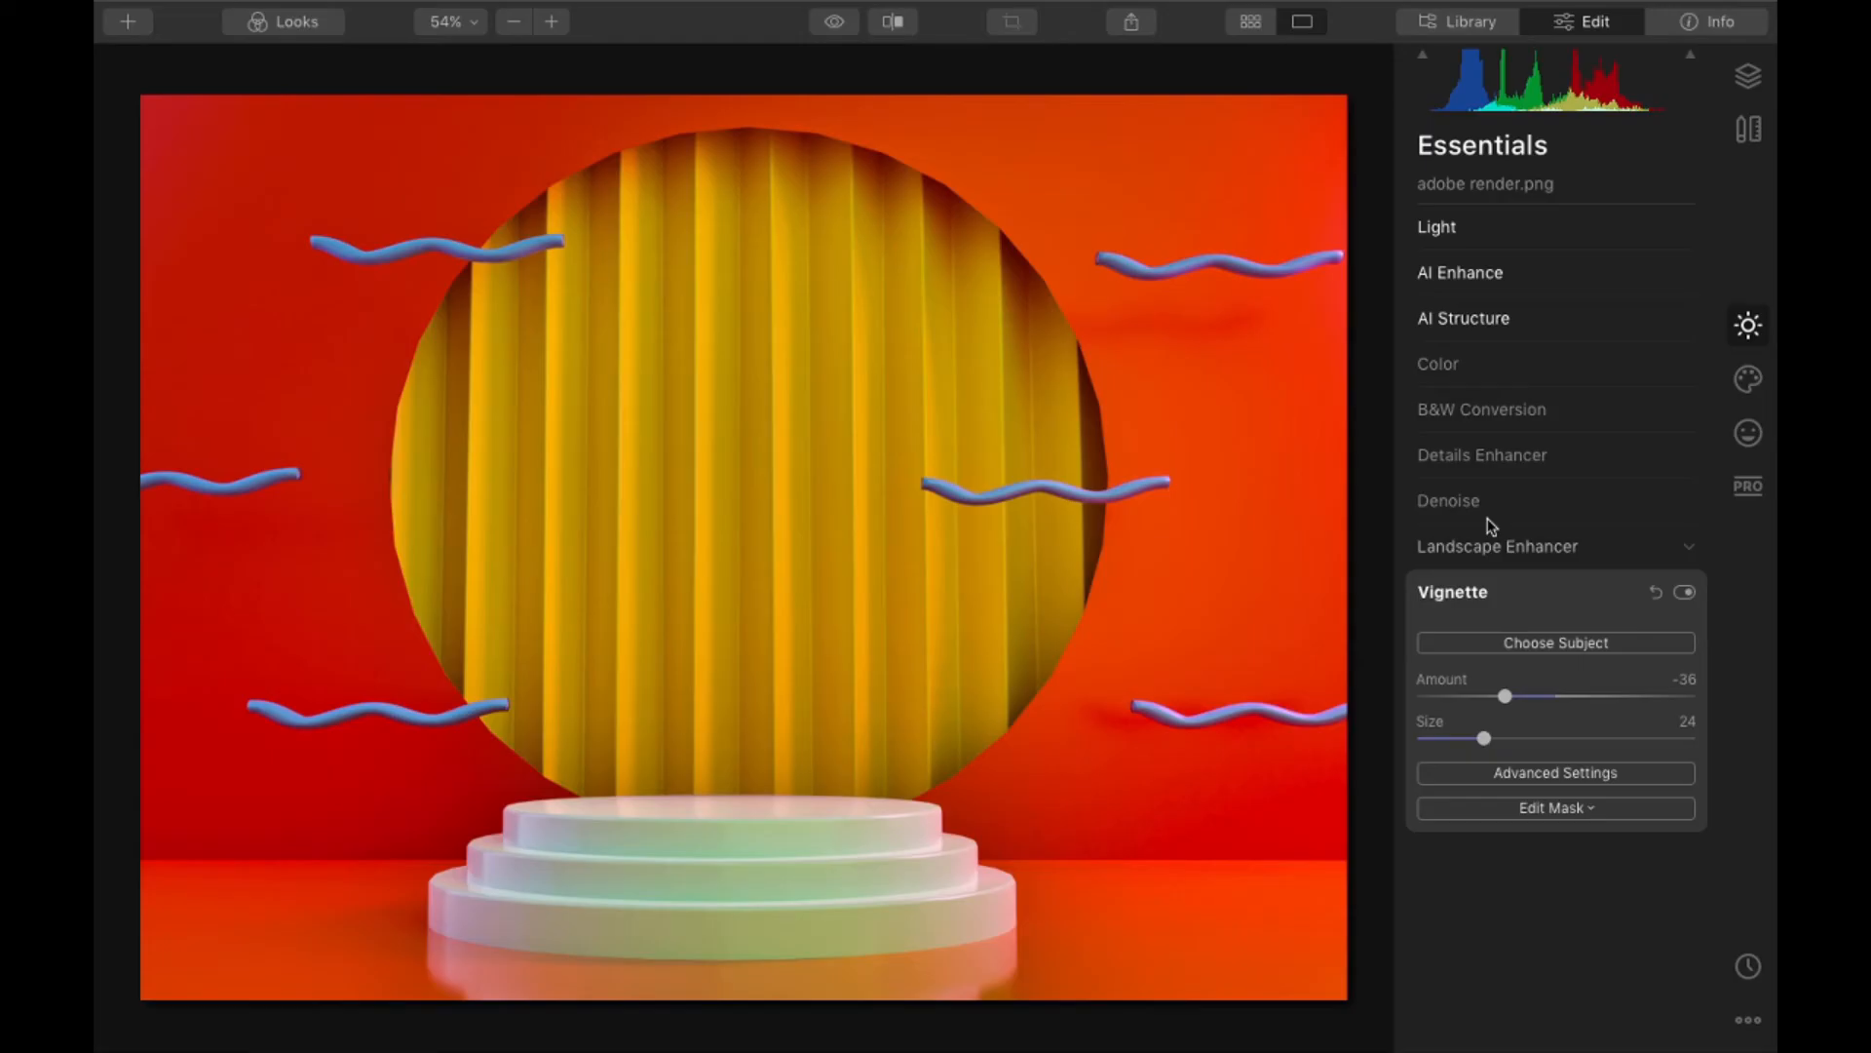
- Return to Luminar 4 and review the Denoise and Light settings of the render
{"action": "left_click", "coordinate": [1449, 501]}
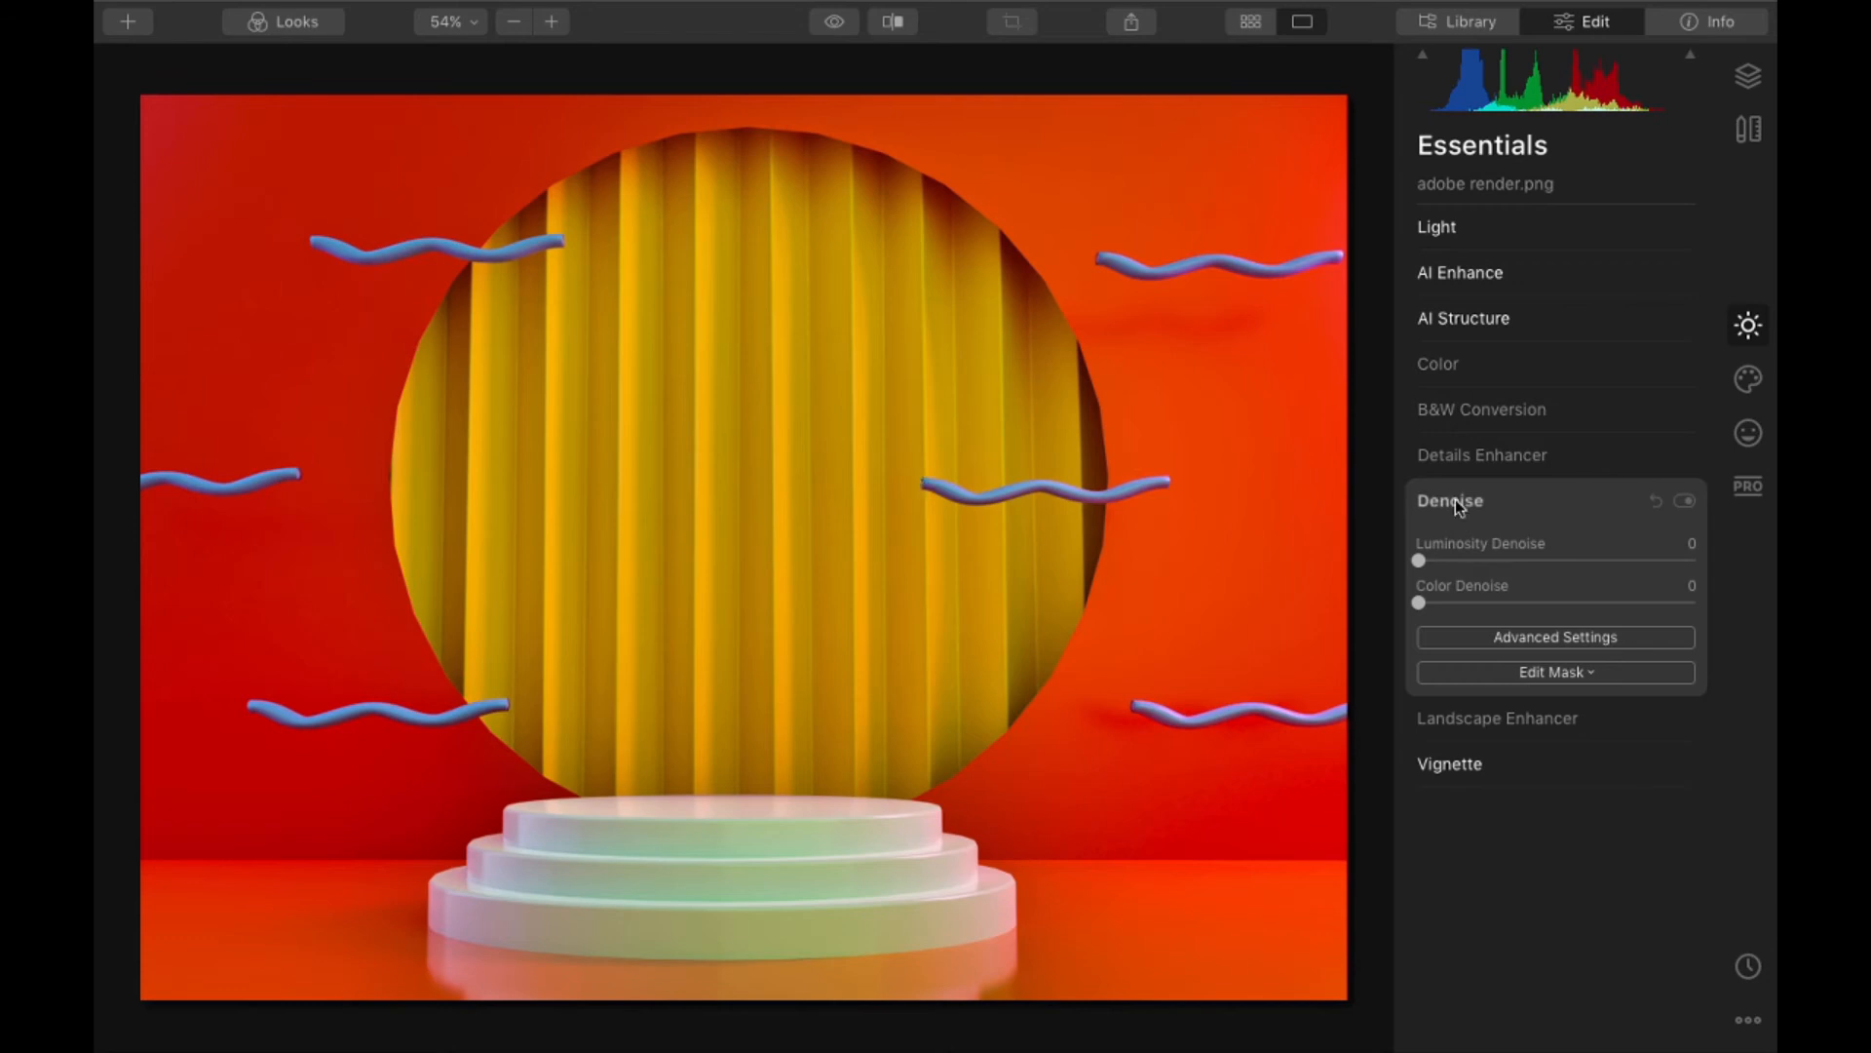
{"action": "left_click", "coordinate": [1467, 232]}
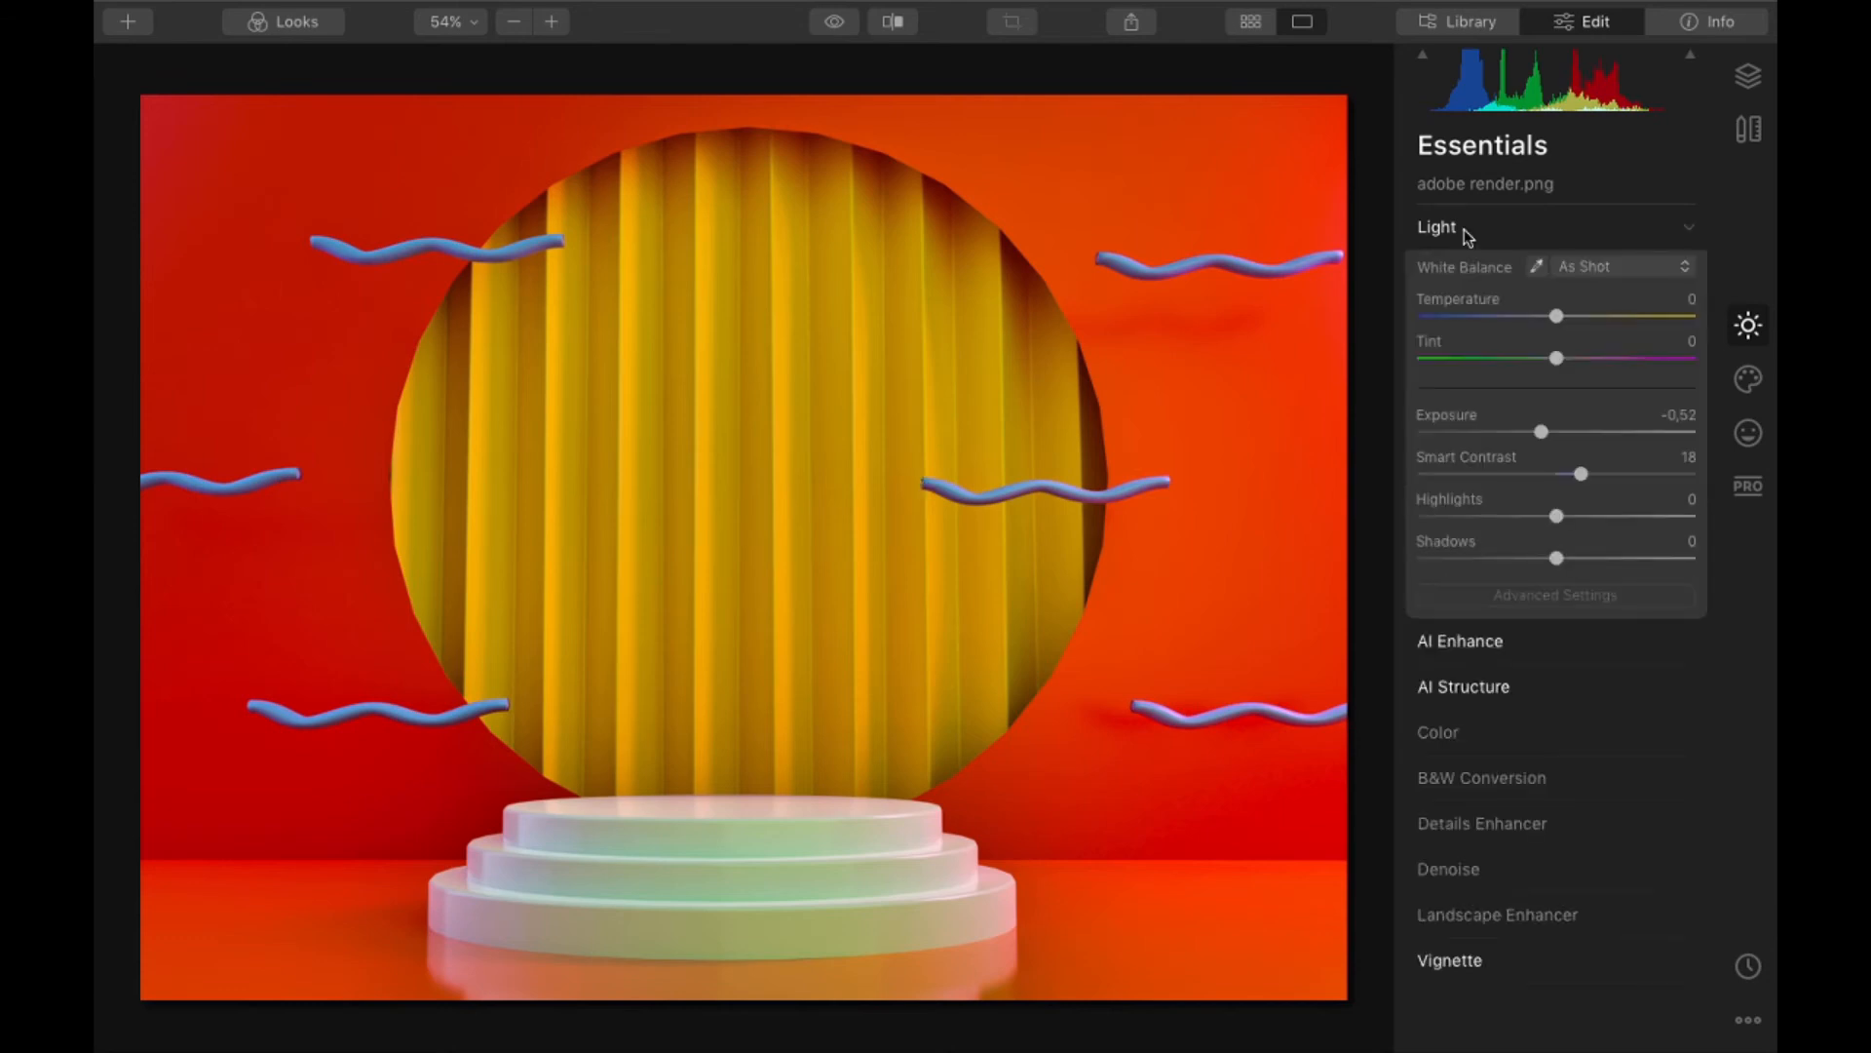
{"action": "left_click", "coordinate": [1467, 232]}
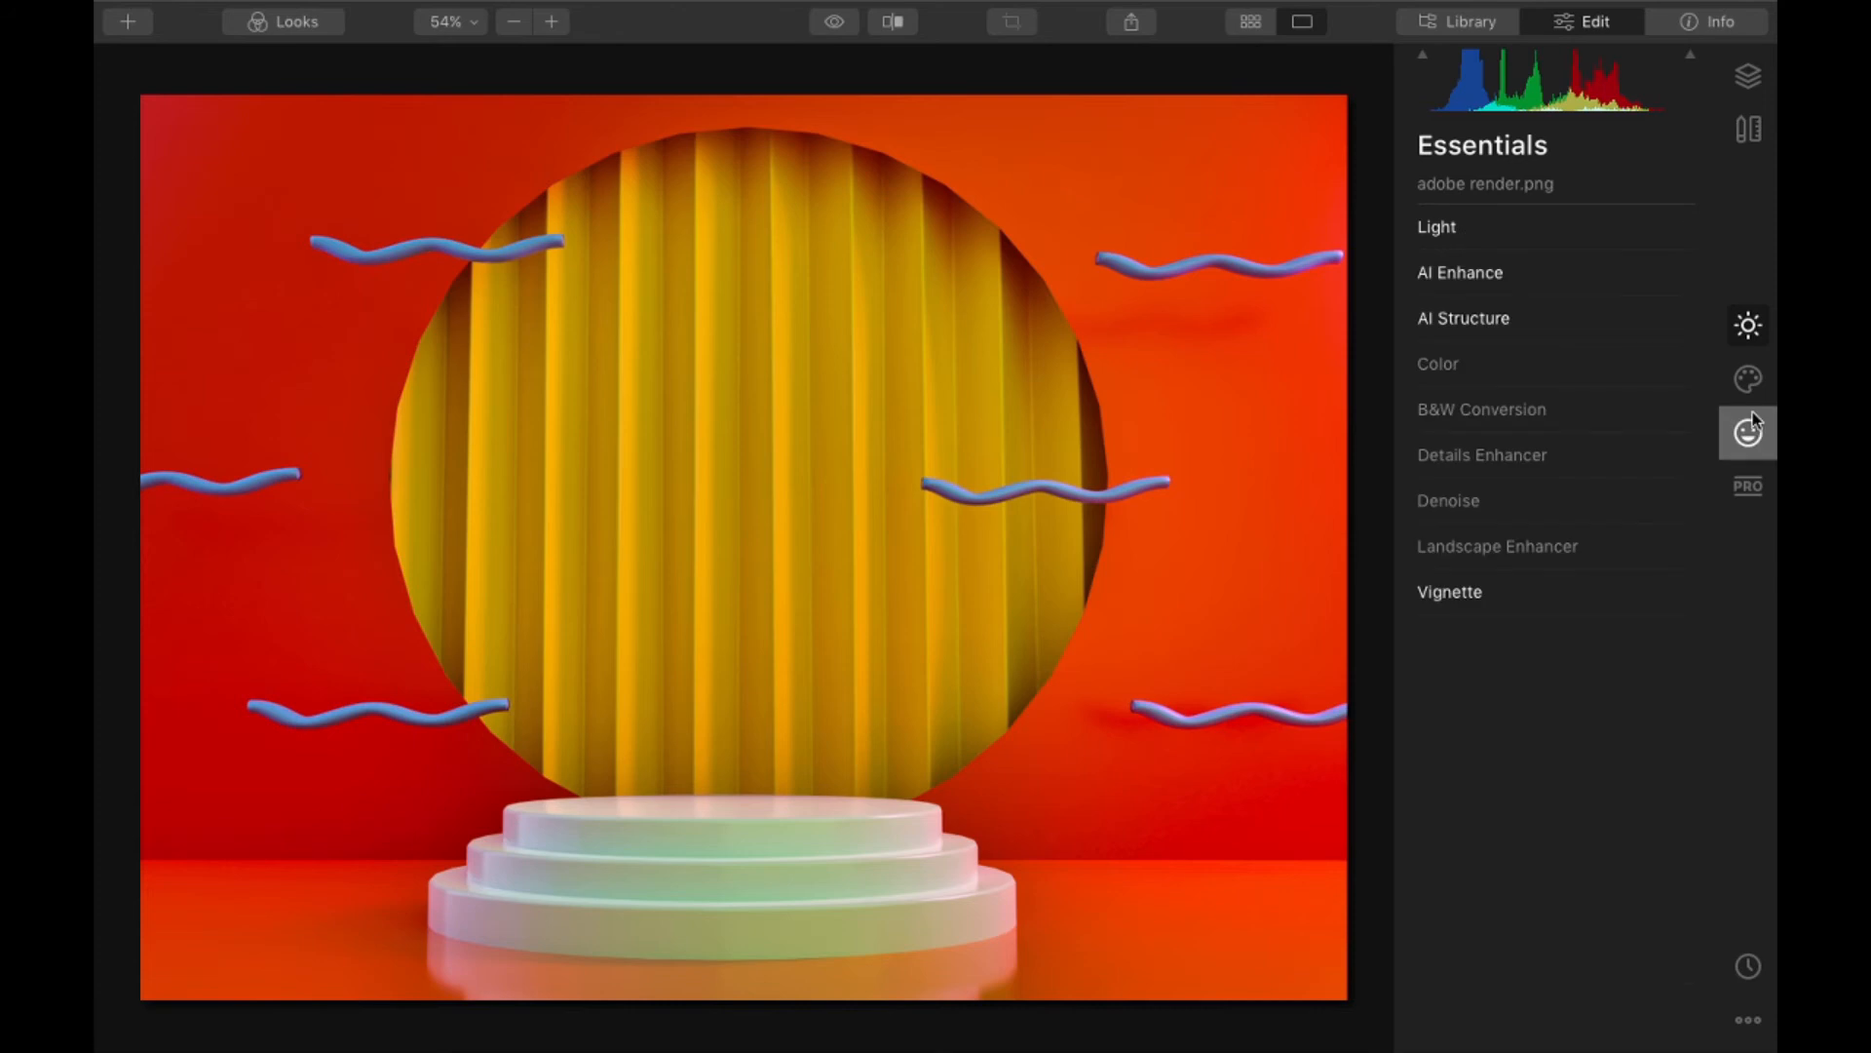
- Try adding the Clouds 1 object with AI Augmented Sky and placing it slightly lower over the yellow curtain
{"action": "left_click", "coordinate": [1747, 378]}
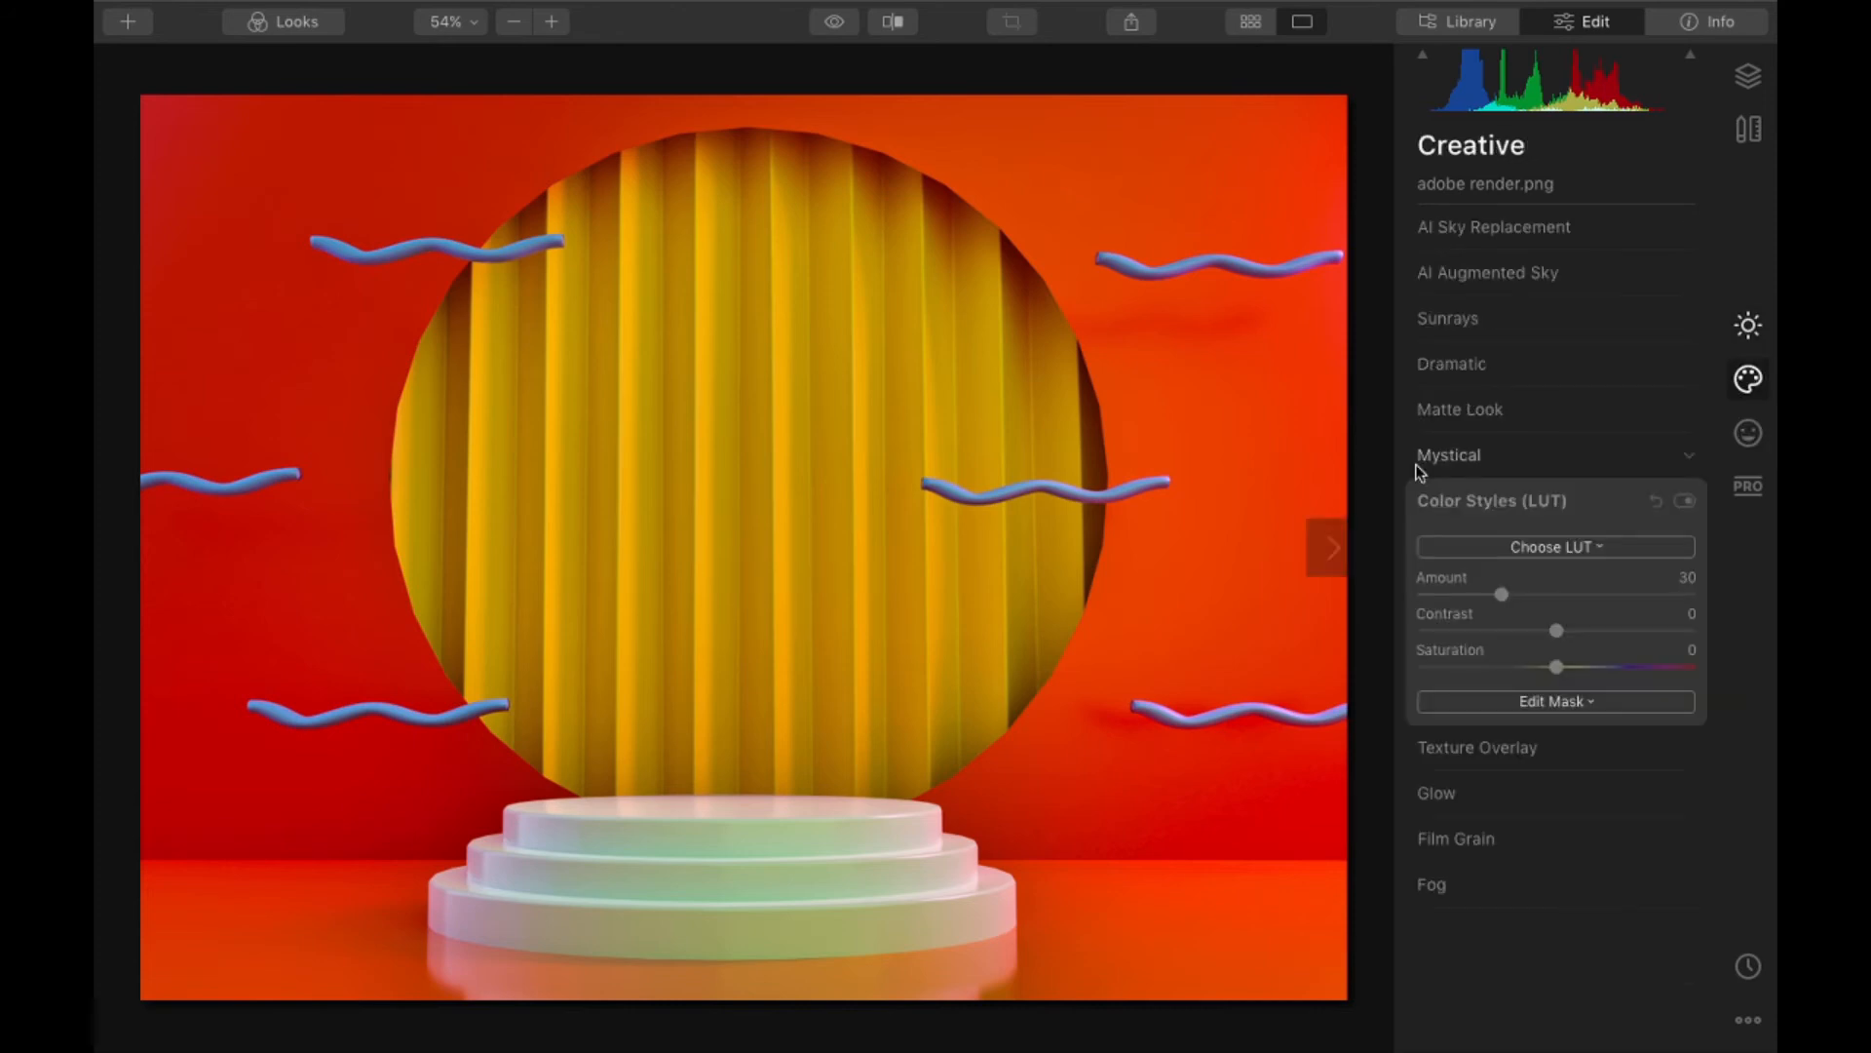
{"action": "left_click", "coordinate": [1528, 221]}
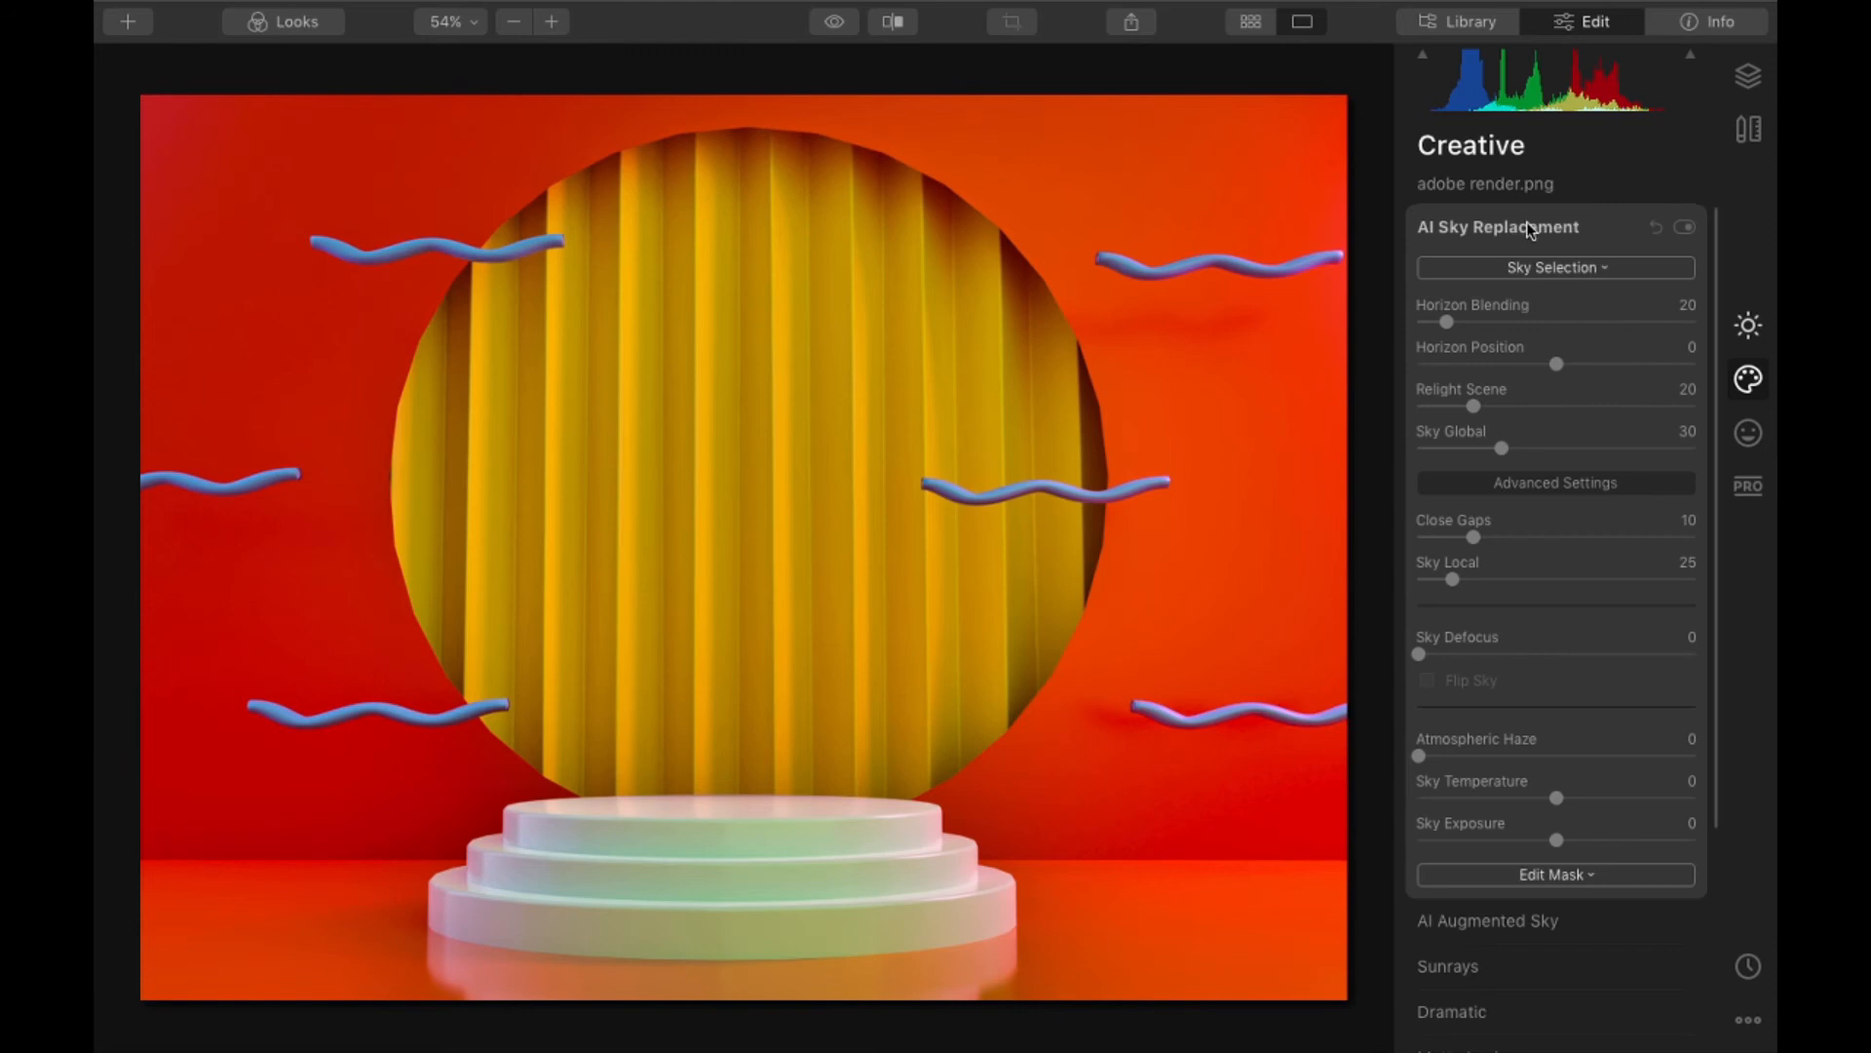
{"action": "left_click", "coordinate": [1526, 221]}
{"action": "left_click", "coordinate": [1530, 273]}
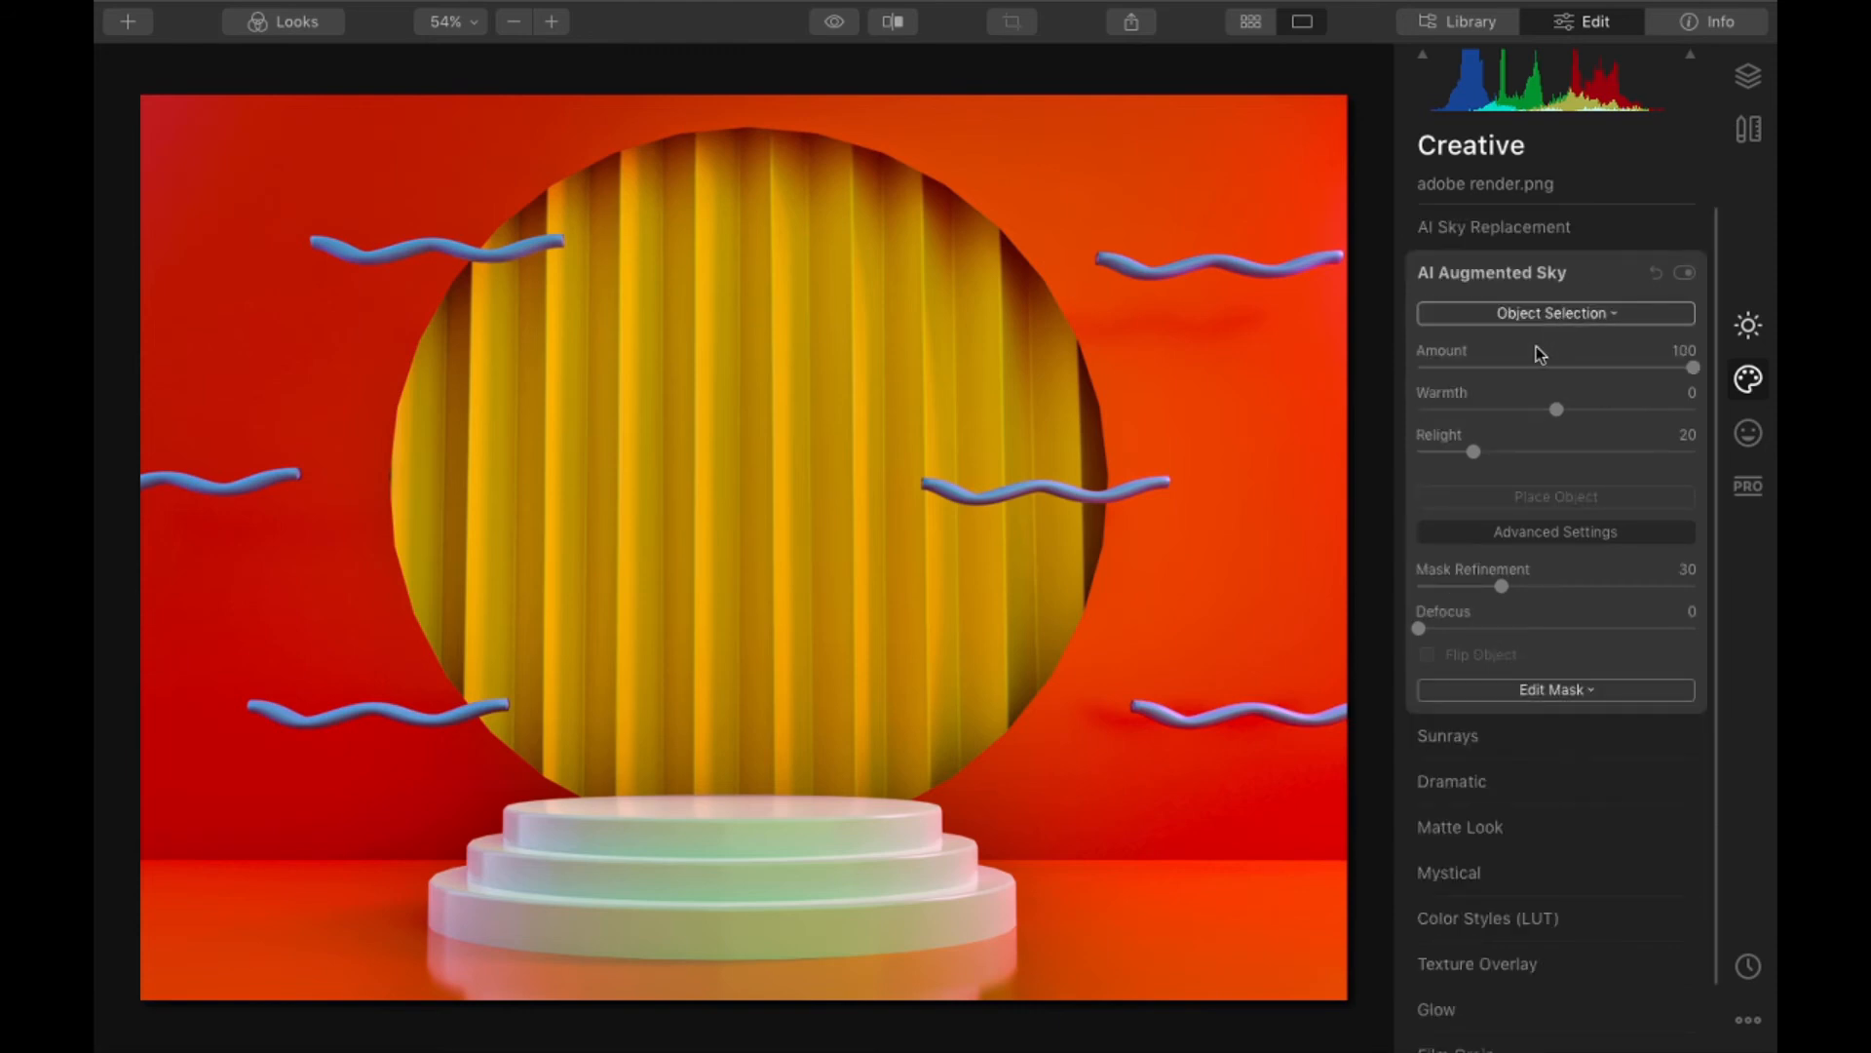
{"action": "left_click", "coordinate": [1556, 313]}
{"action": "left_click", "coordinate": [1253, 335]}
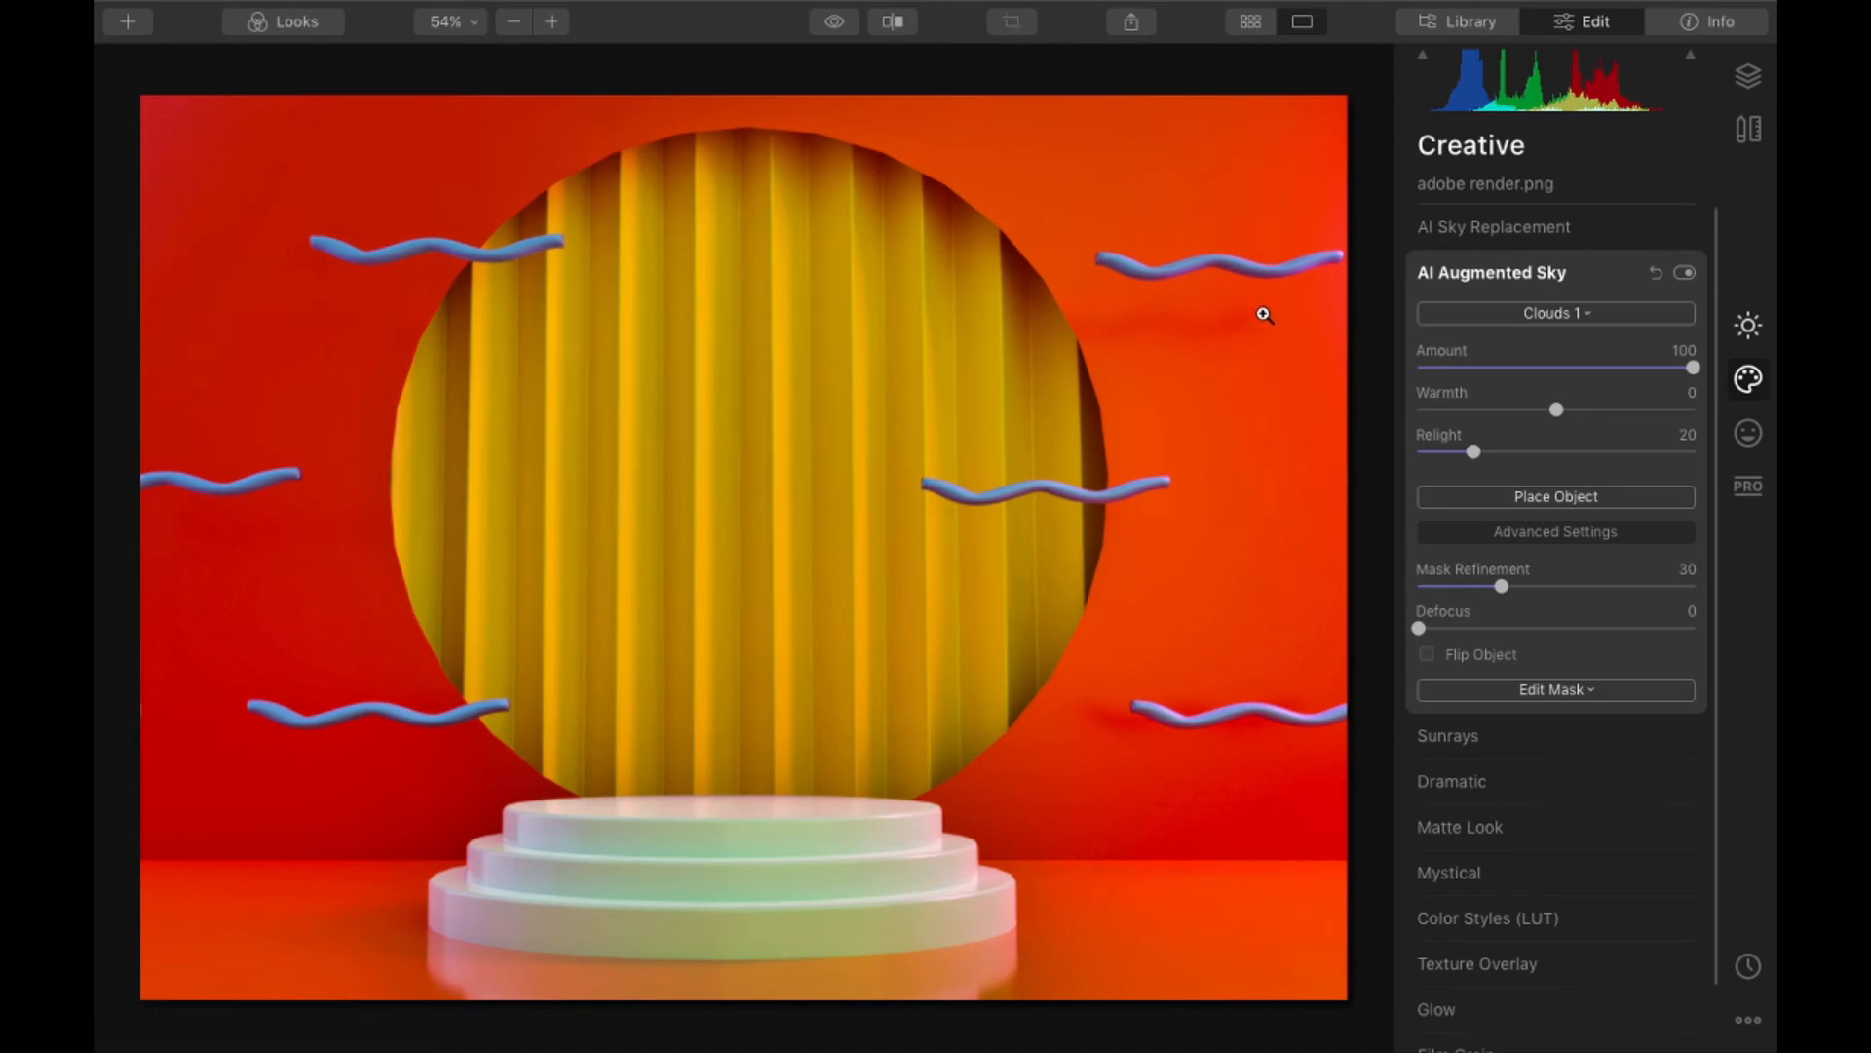
{"action": "left_click", "coordinate": [1526, 497]}
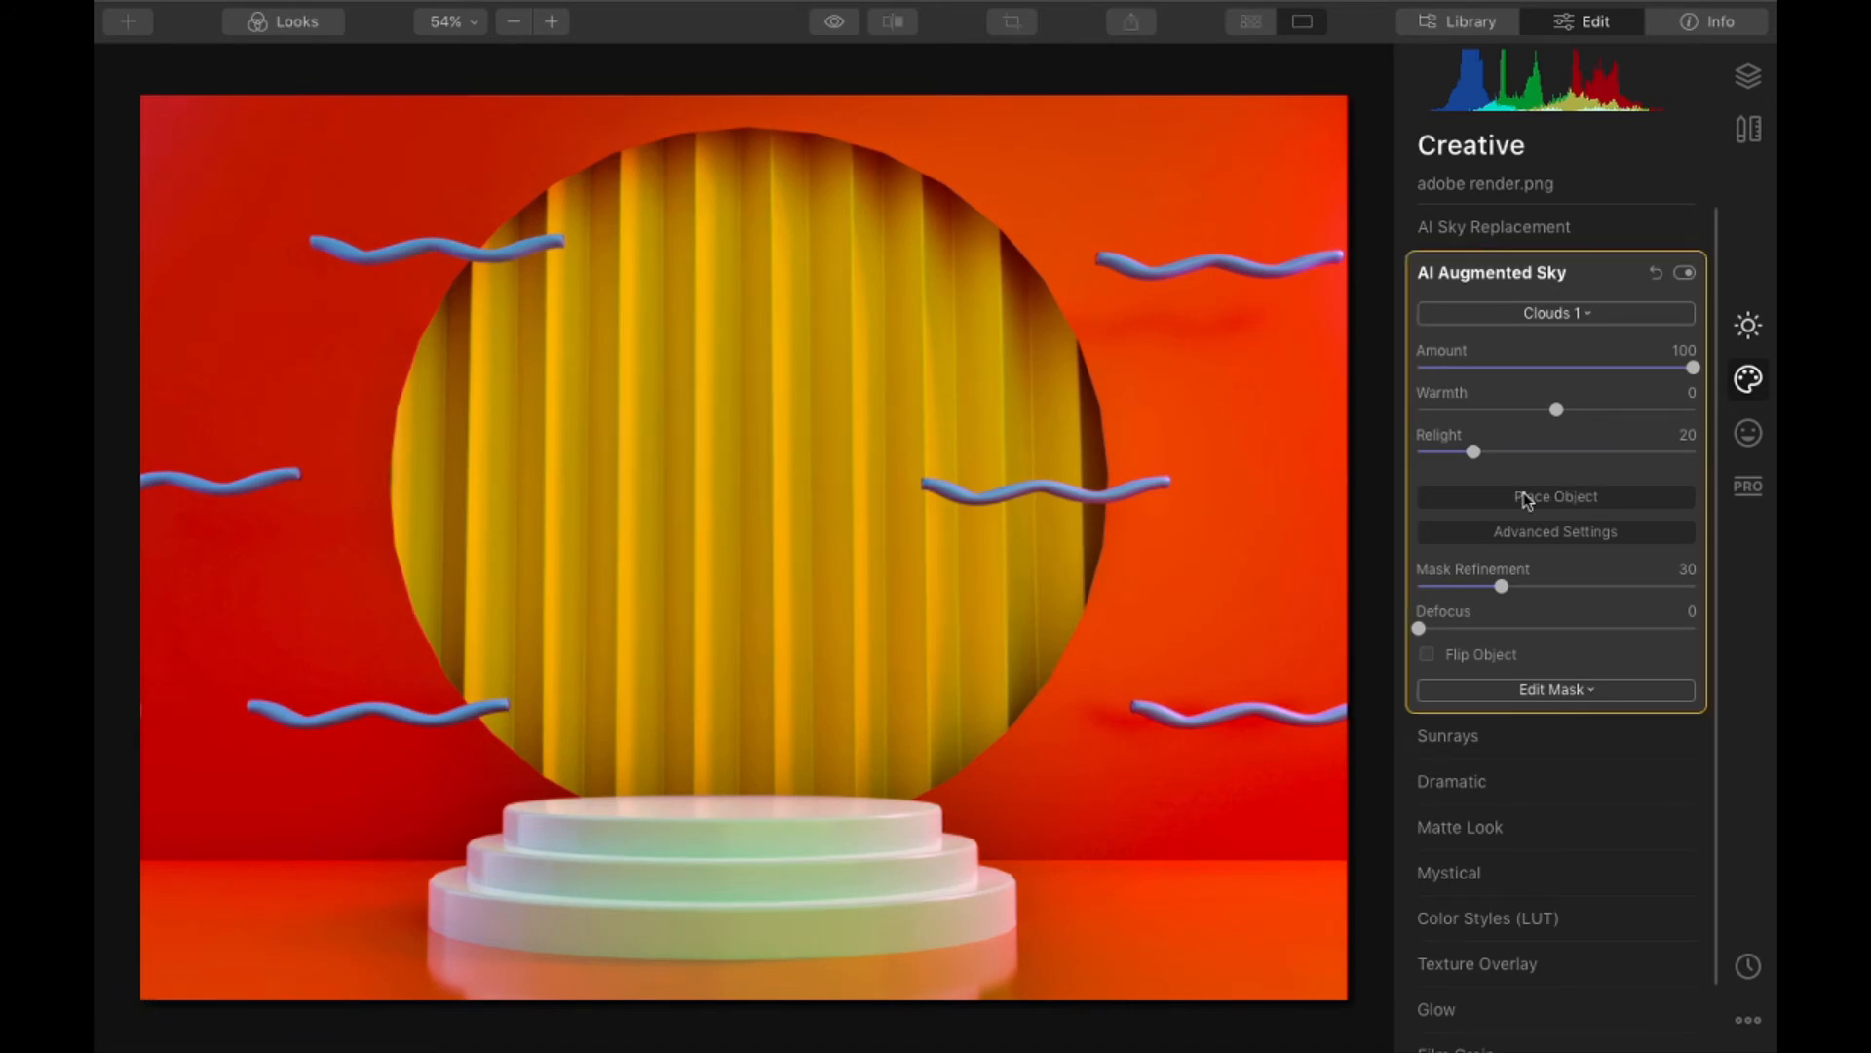
{"action": "mouse_move", "coordinate": [629, 651]}
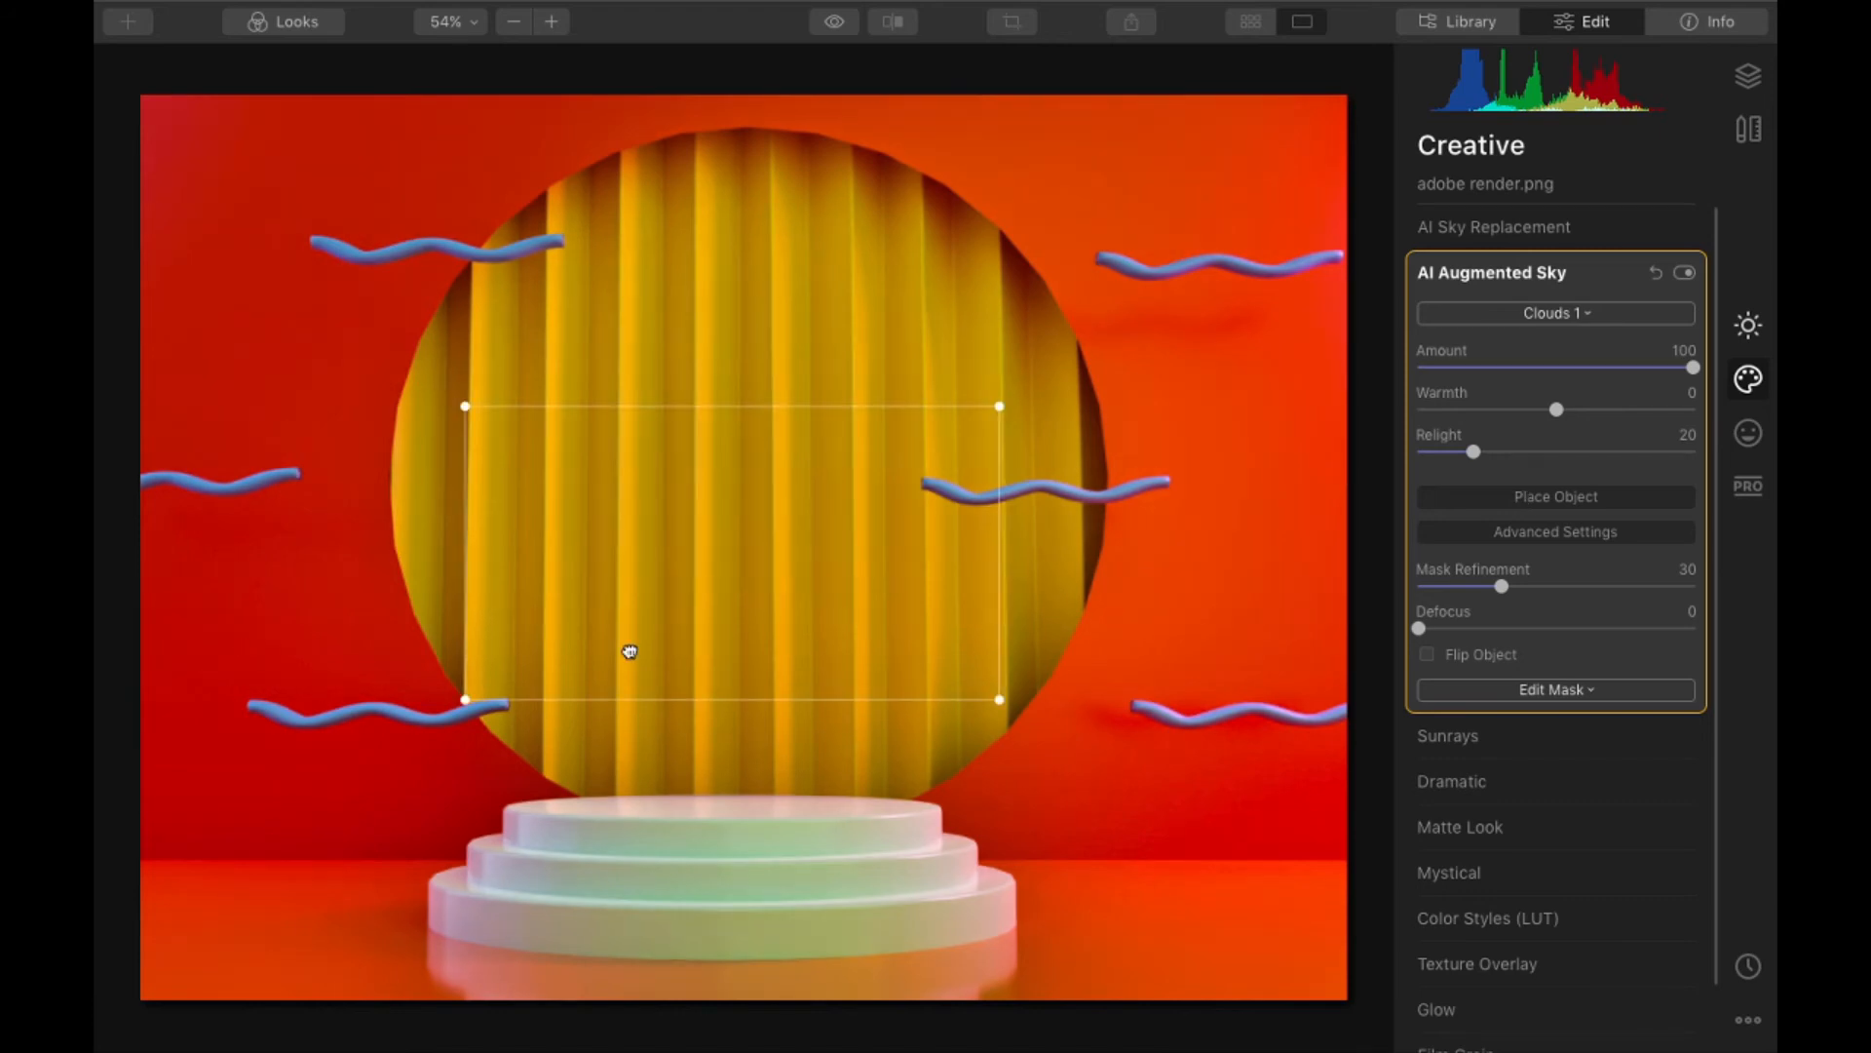
{"action": "left_click_drag", "start_coordinate": [629, 651], "coordinate": [666, 718]}
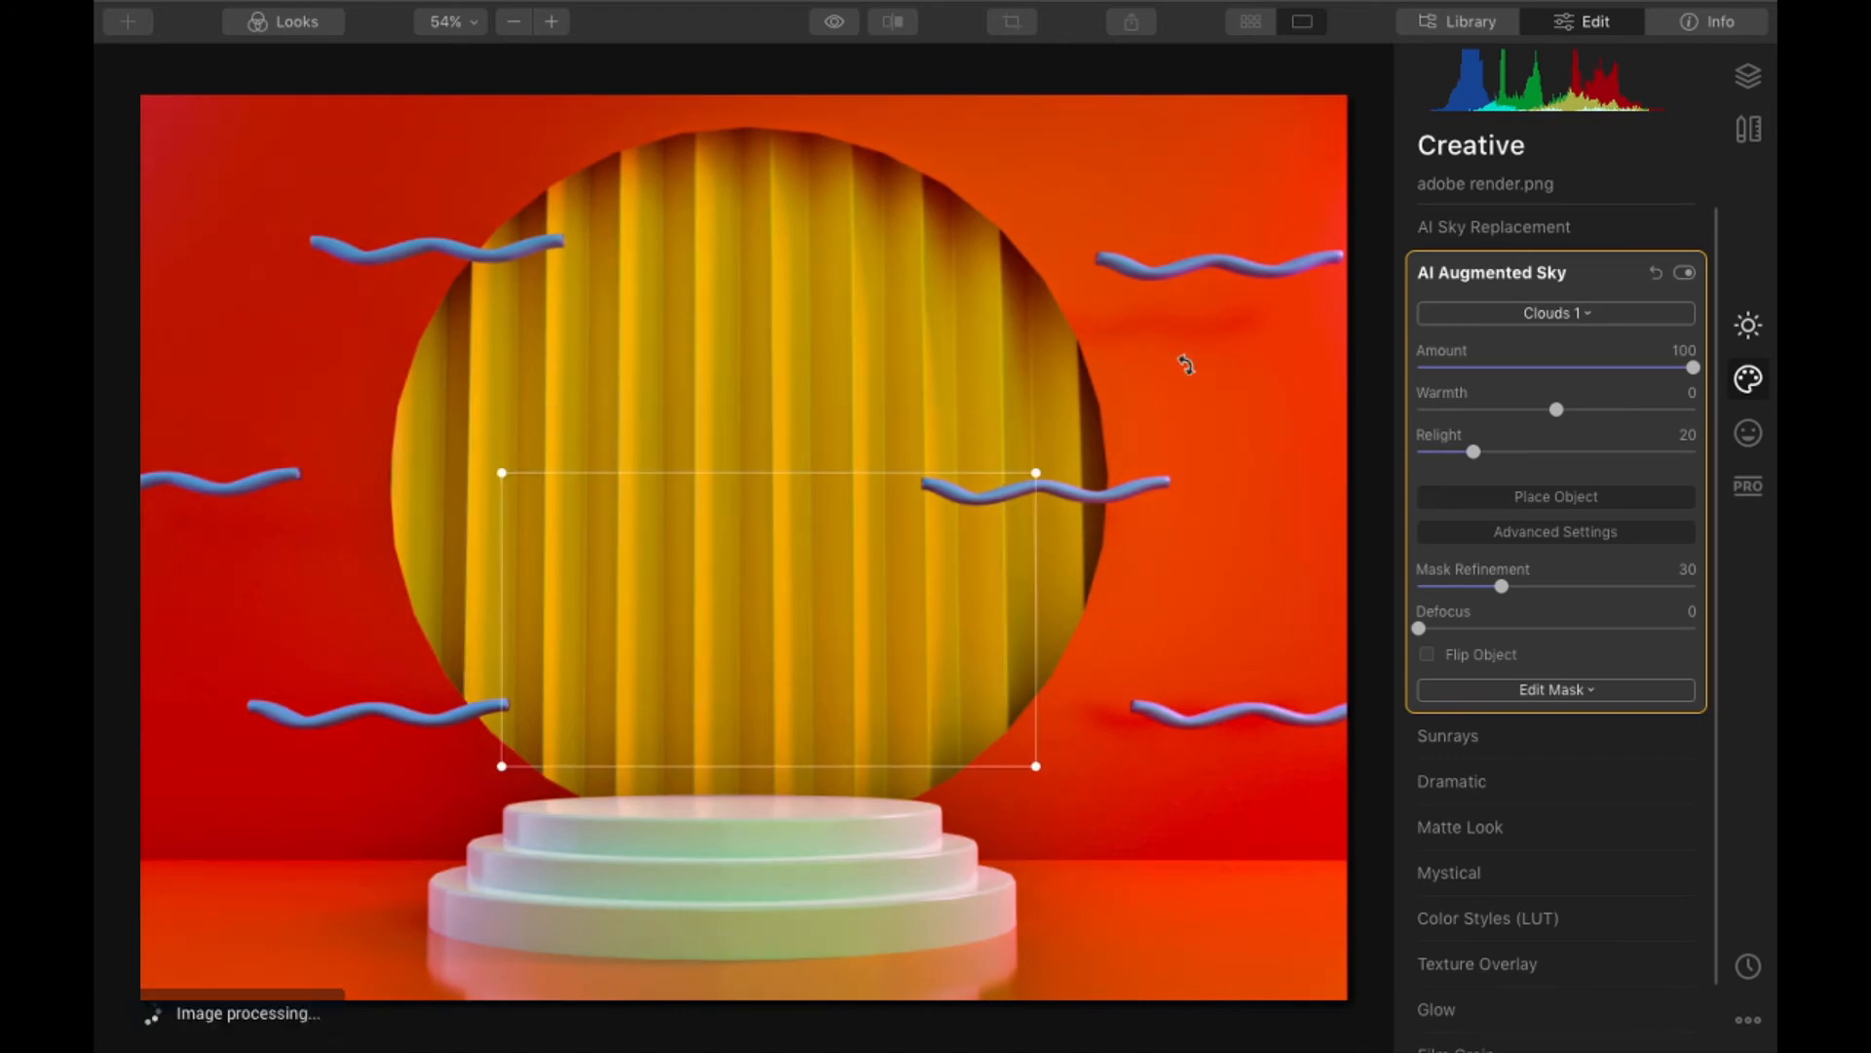
{"action": "left_click", "coordinate": [1512, 501]}
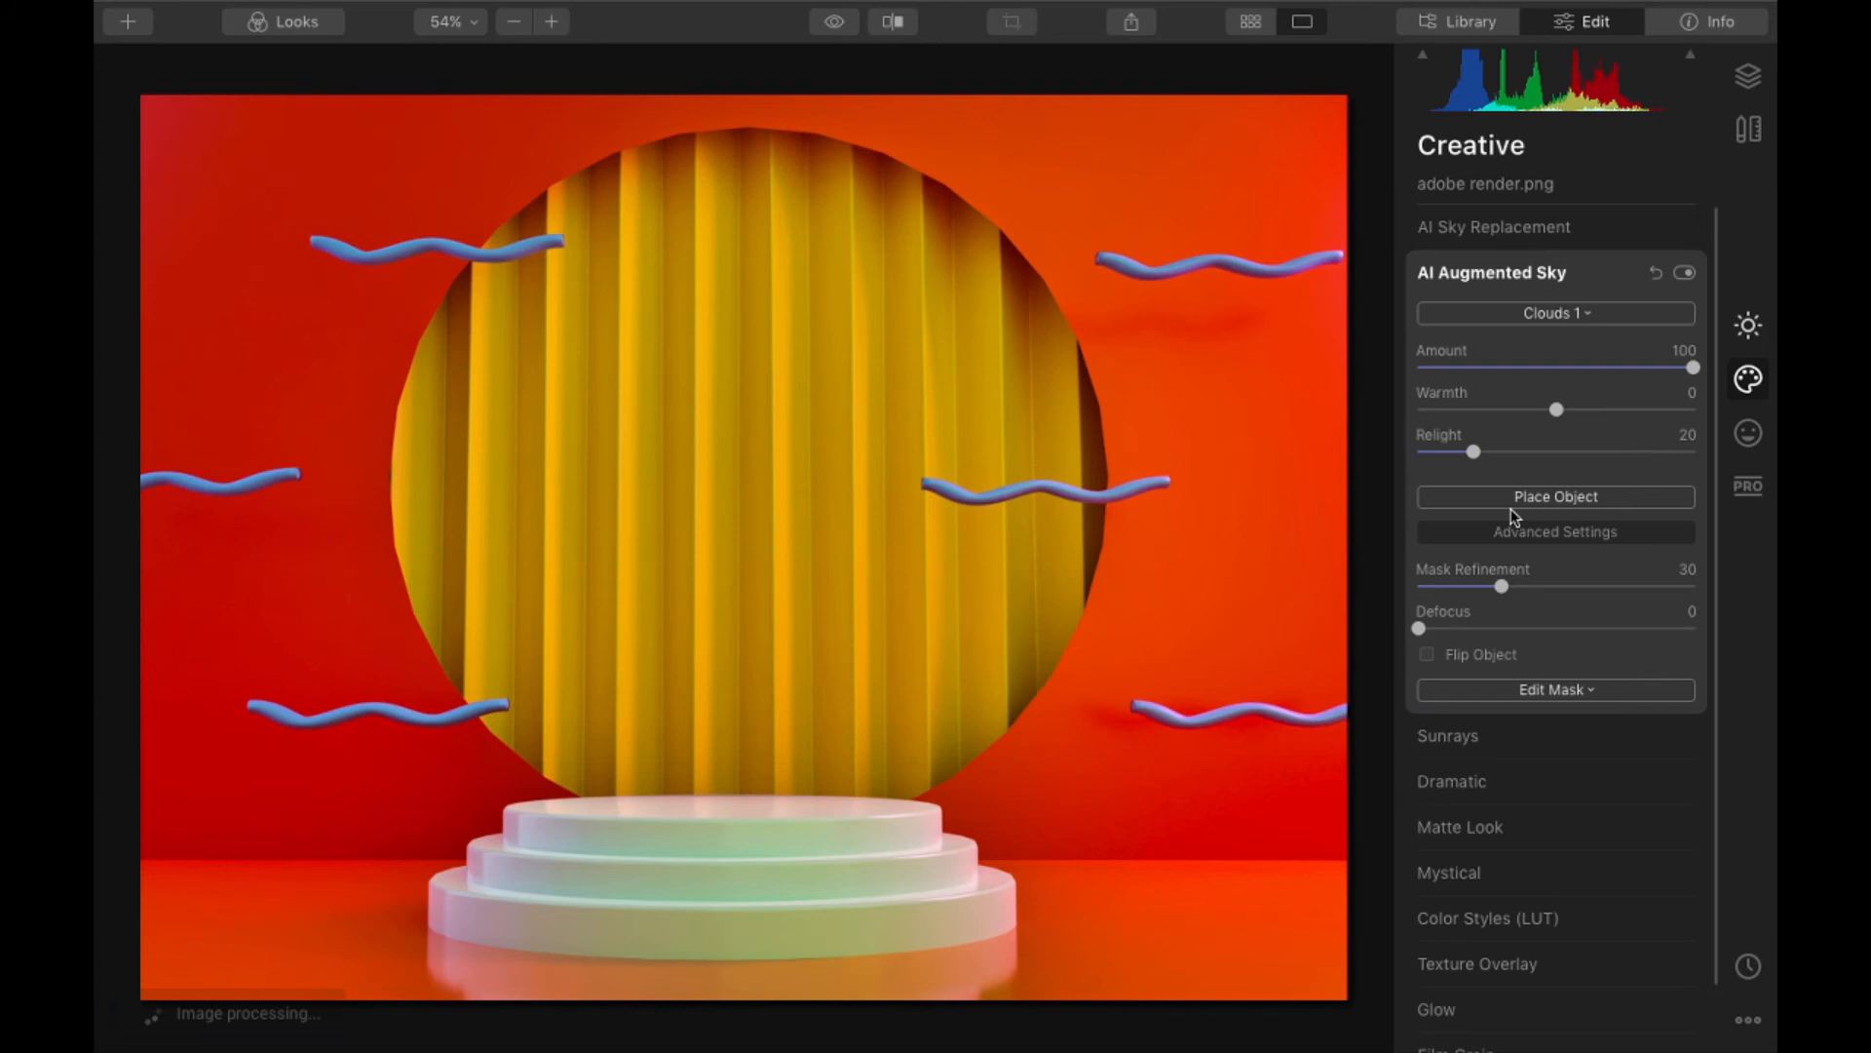
- Try a size 100 brush mask for the clouds on the yellow curtain, painting and erasing with the mask overlay
{"action": "left_click", "coordinate": [1521, 689]}
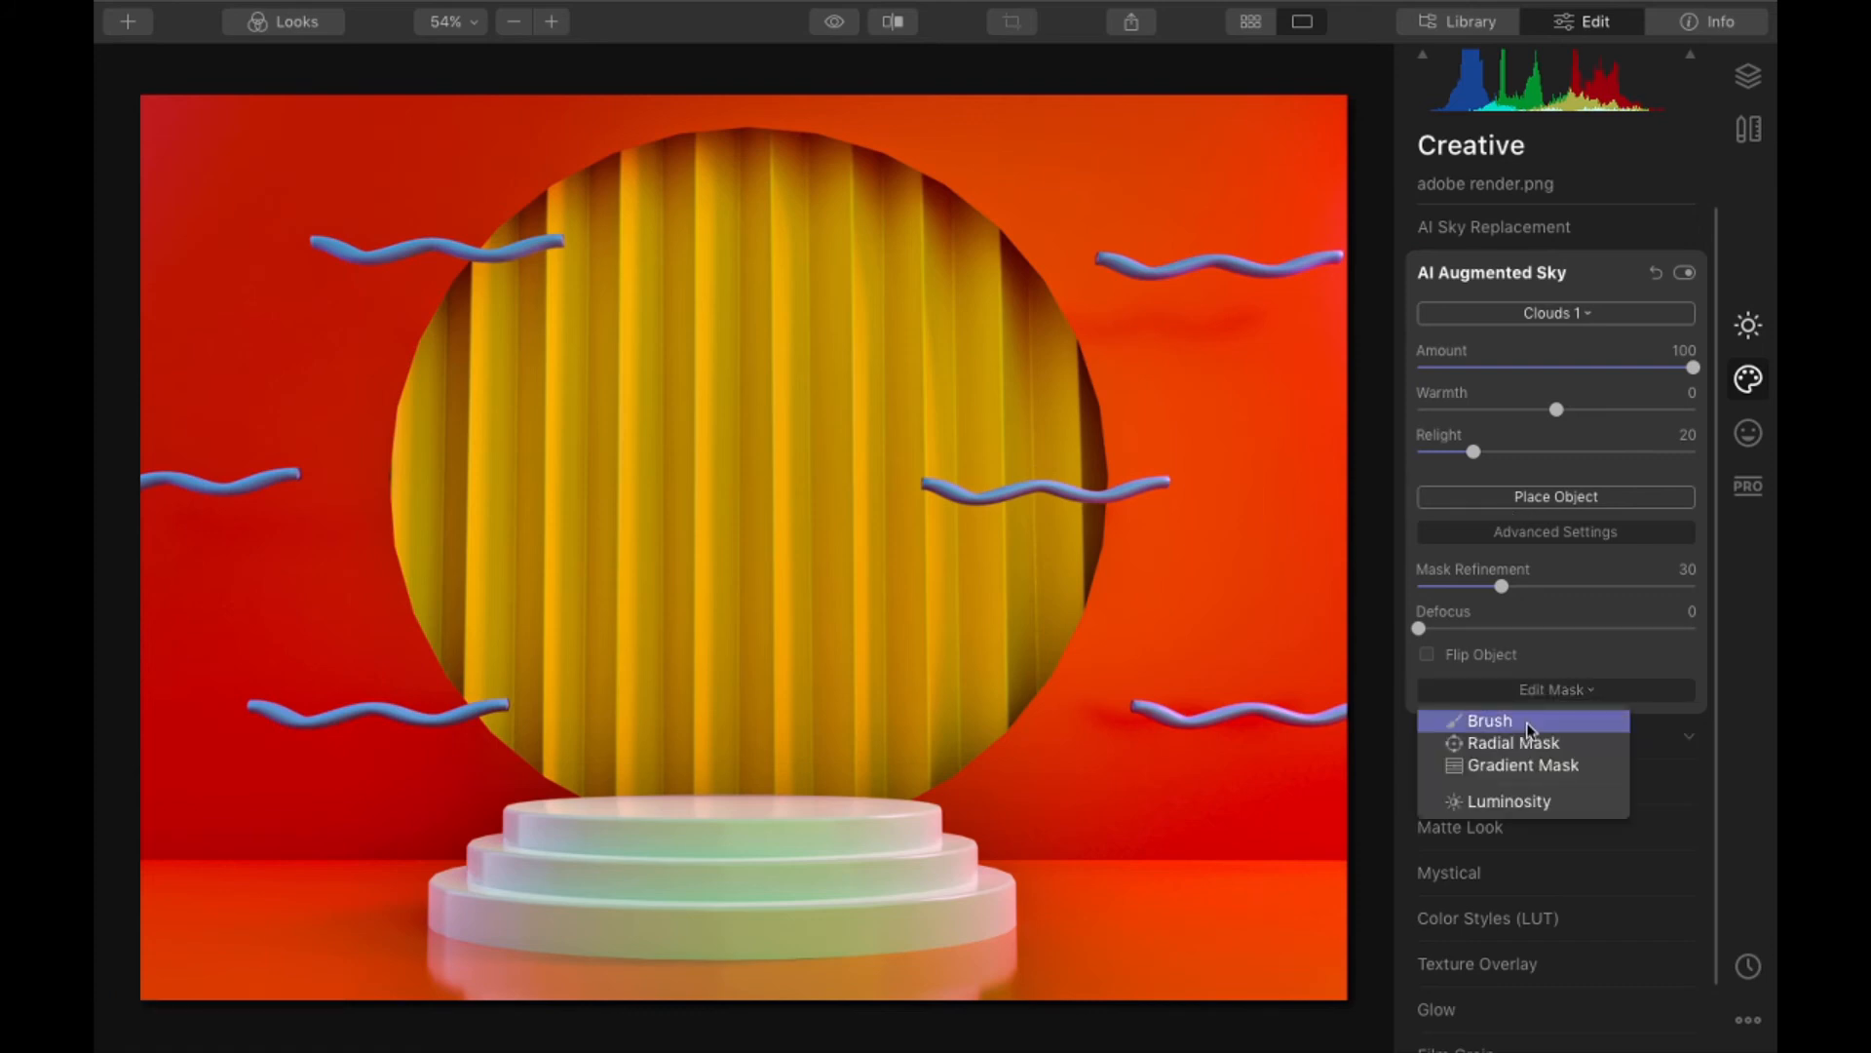
{"action": "left_click", "coordinate": [1527, 722]}
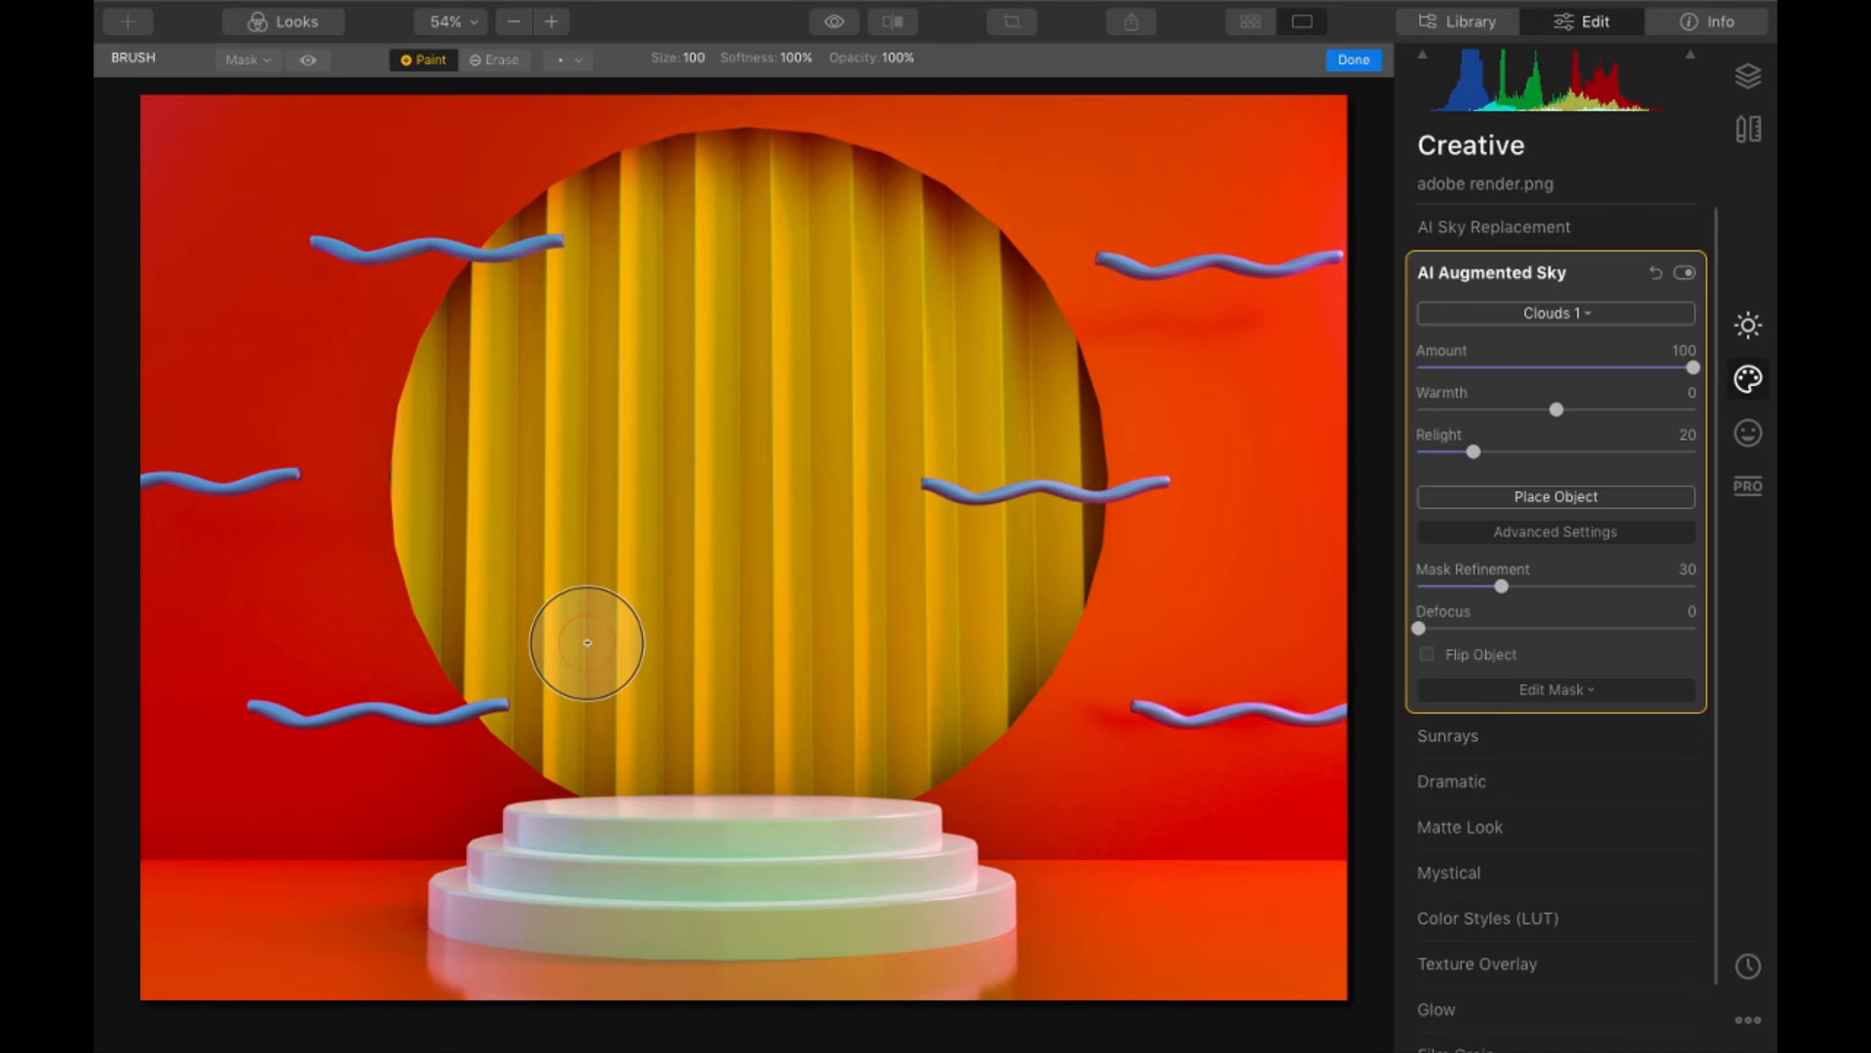
{"action": "left_click", "coordinate": [310, 61]}
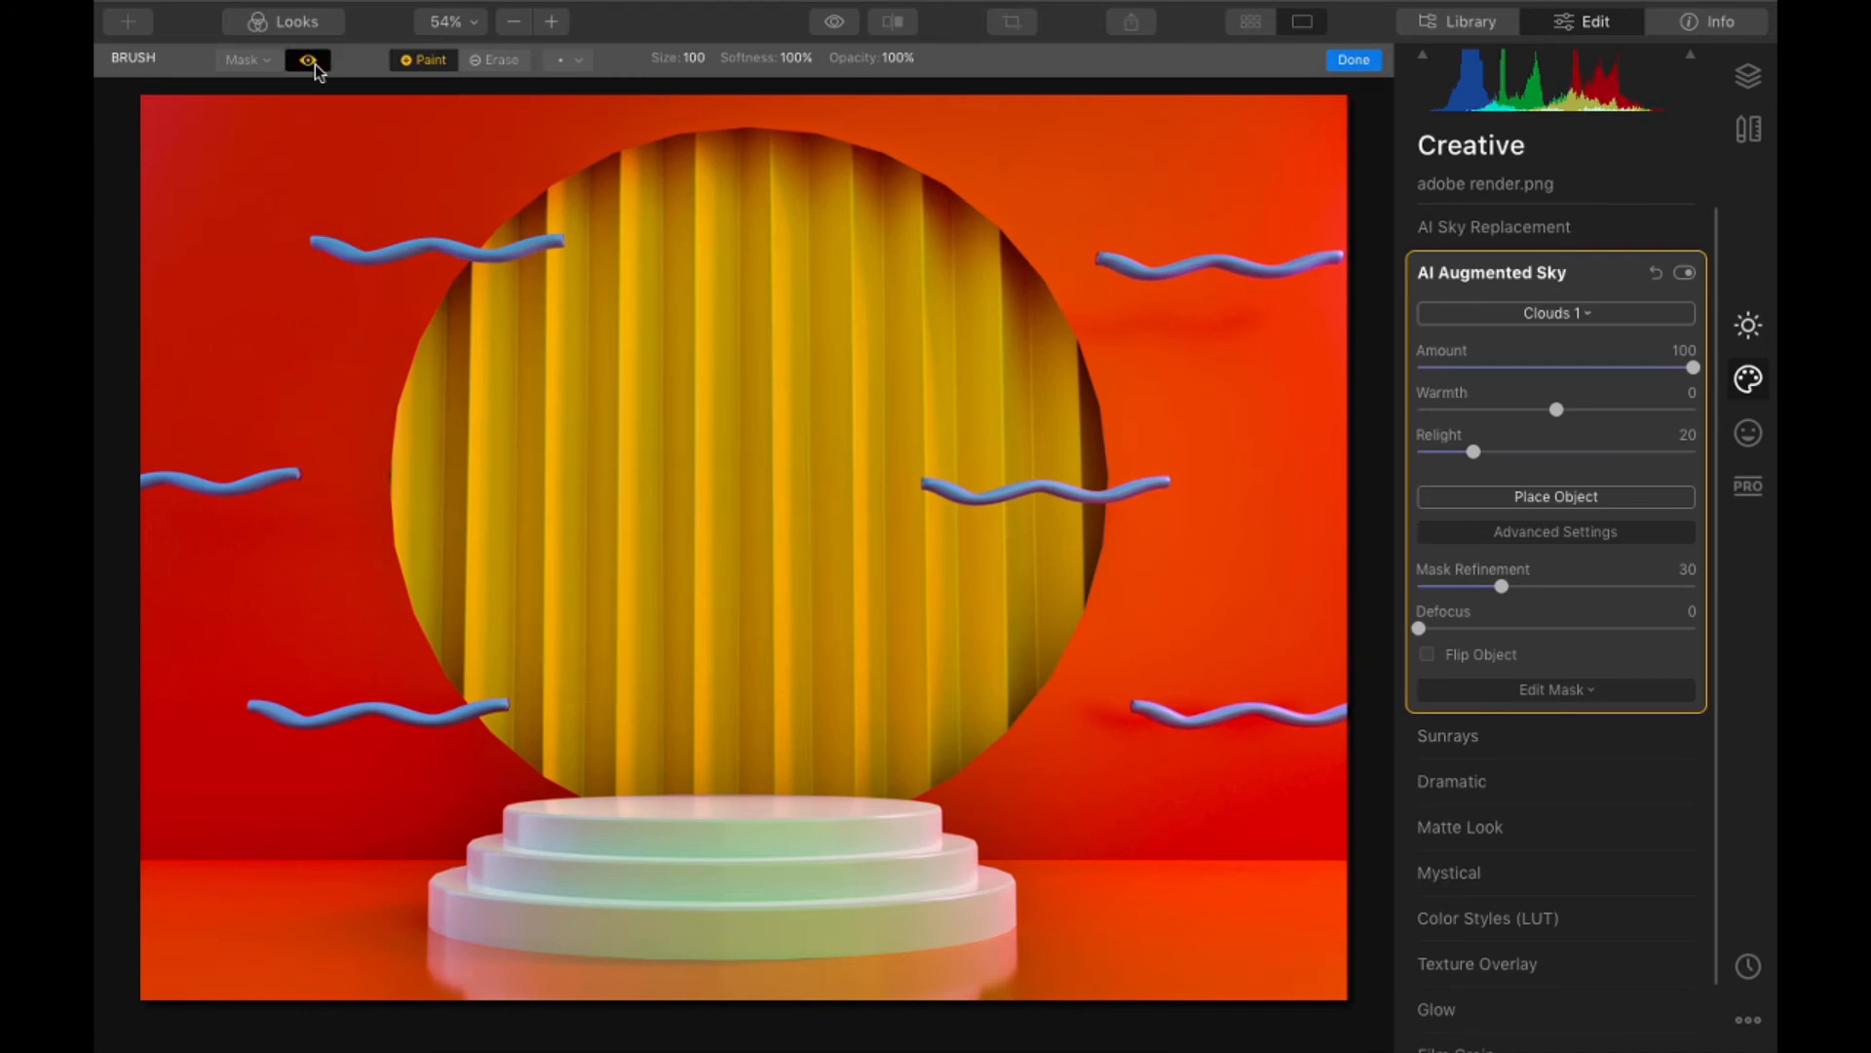
{"action": "left_click_drag", "start_coordinate": [672, 643], "coordinate": [826, 543]}
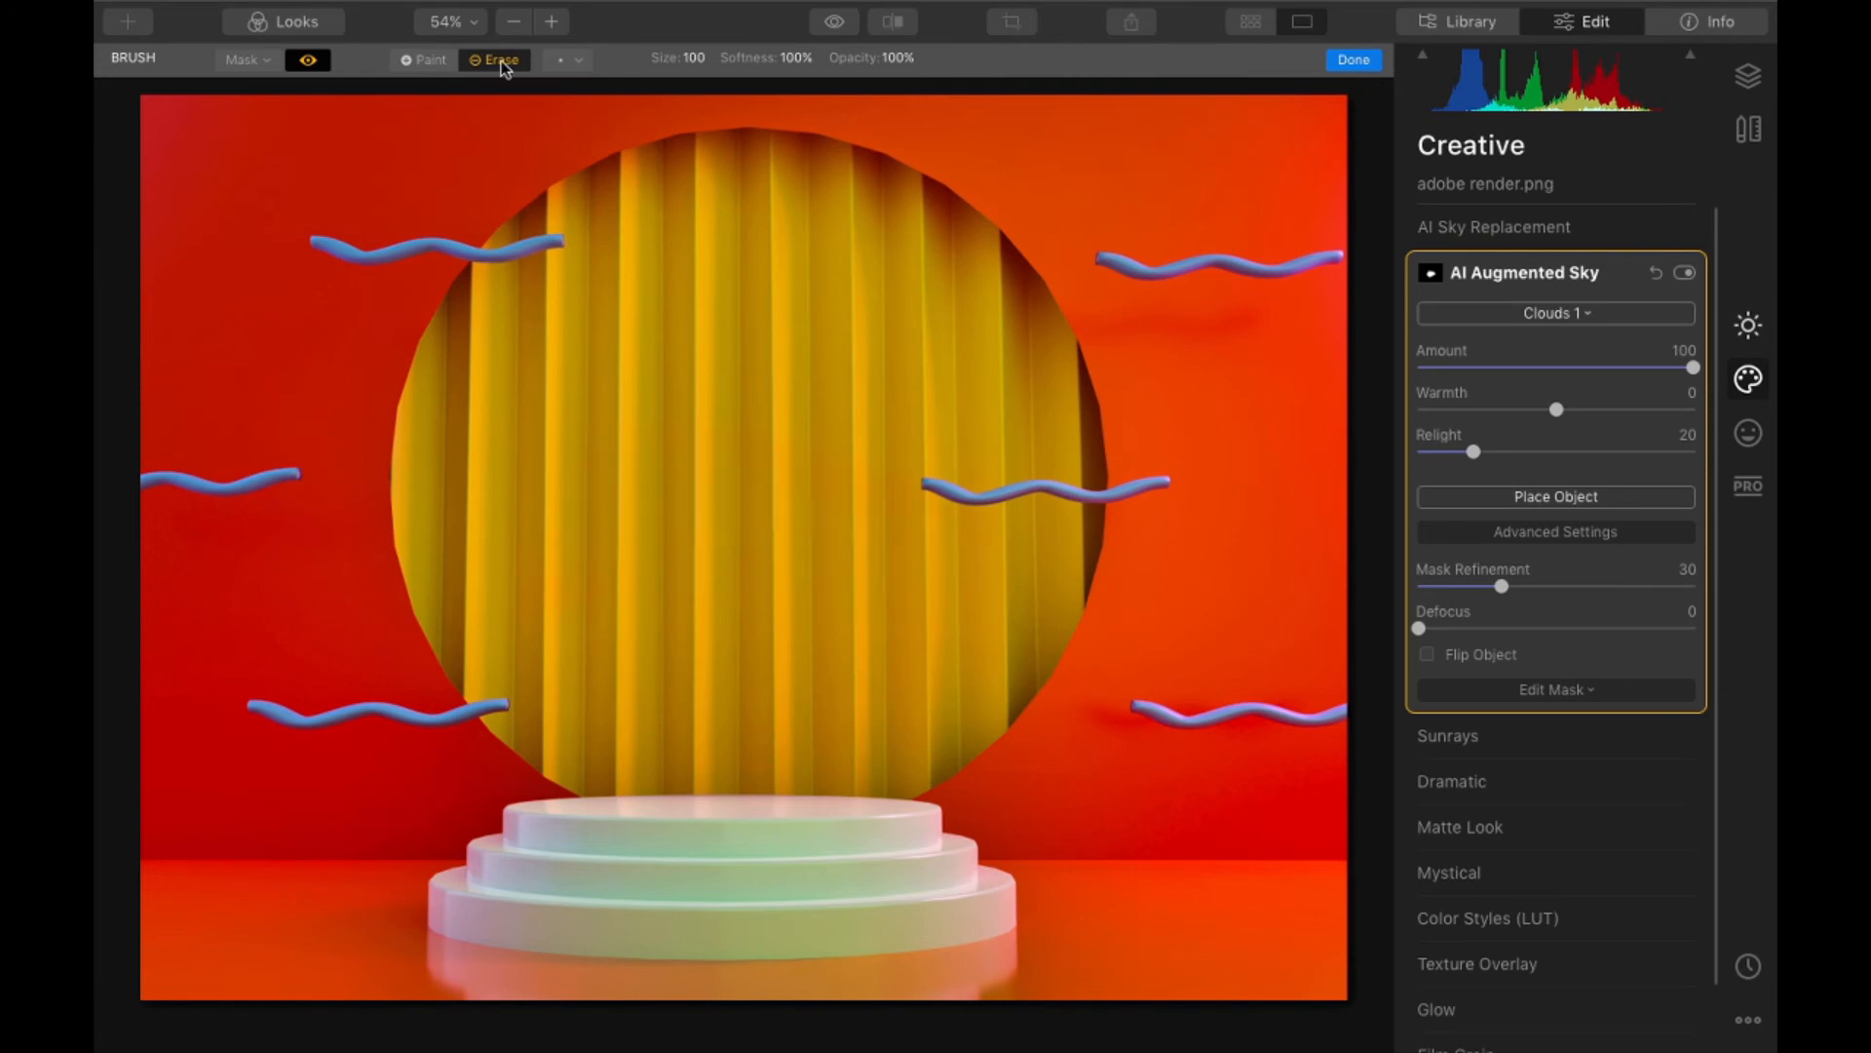
{"action": "left_click", "coordinate": [308, 61]}
- Reset AI Augmented Sky to remove the Clouds 1 object and its mask
{"action": "left_click", "coordinate": [1700, 274]}
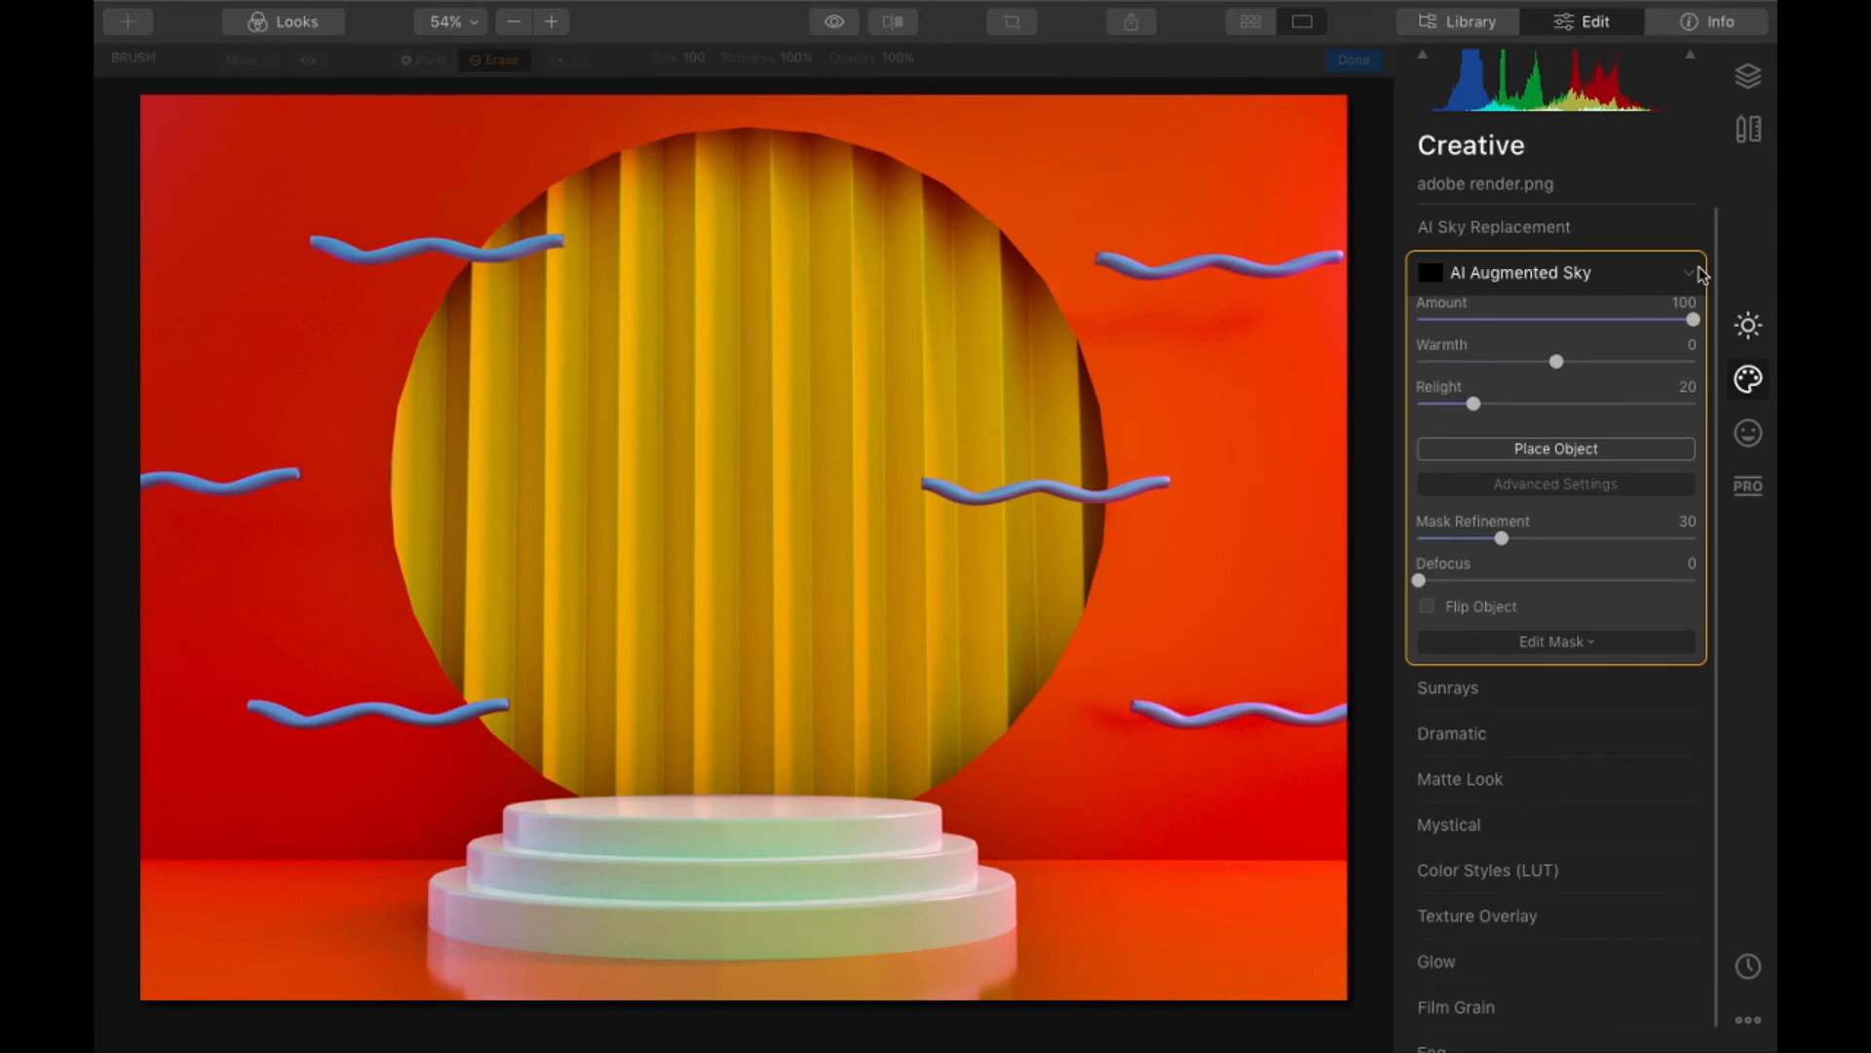
{"action": "left_click", "coordinate": [1701, 274]}
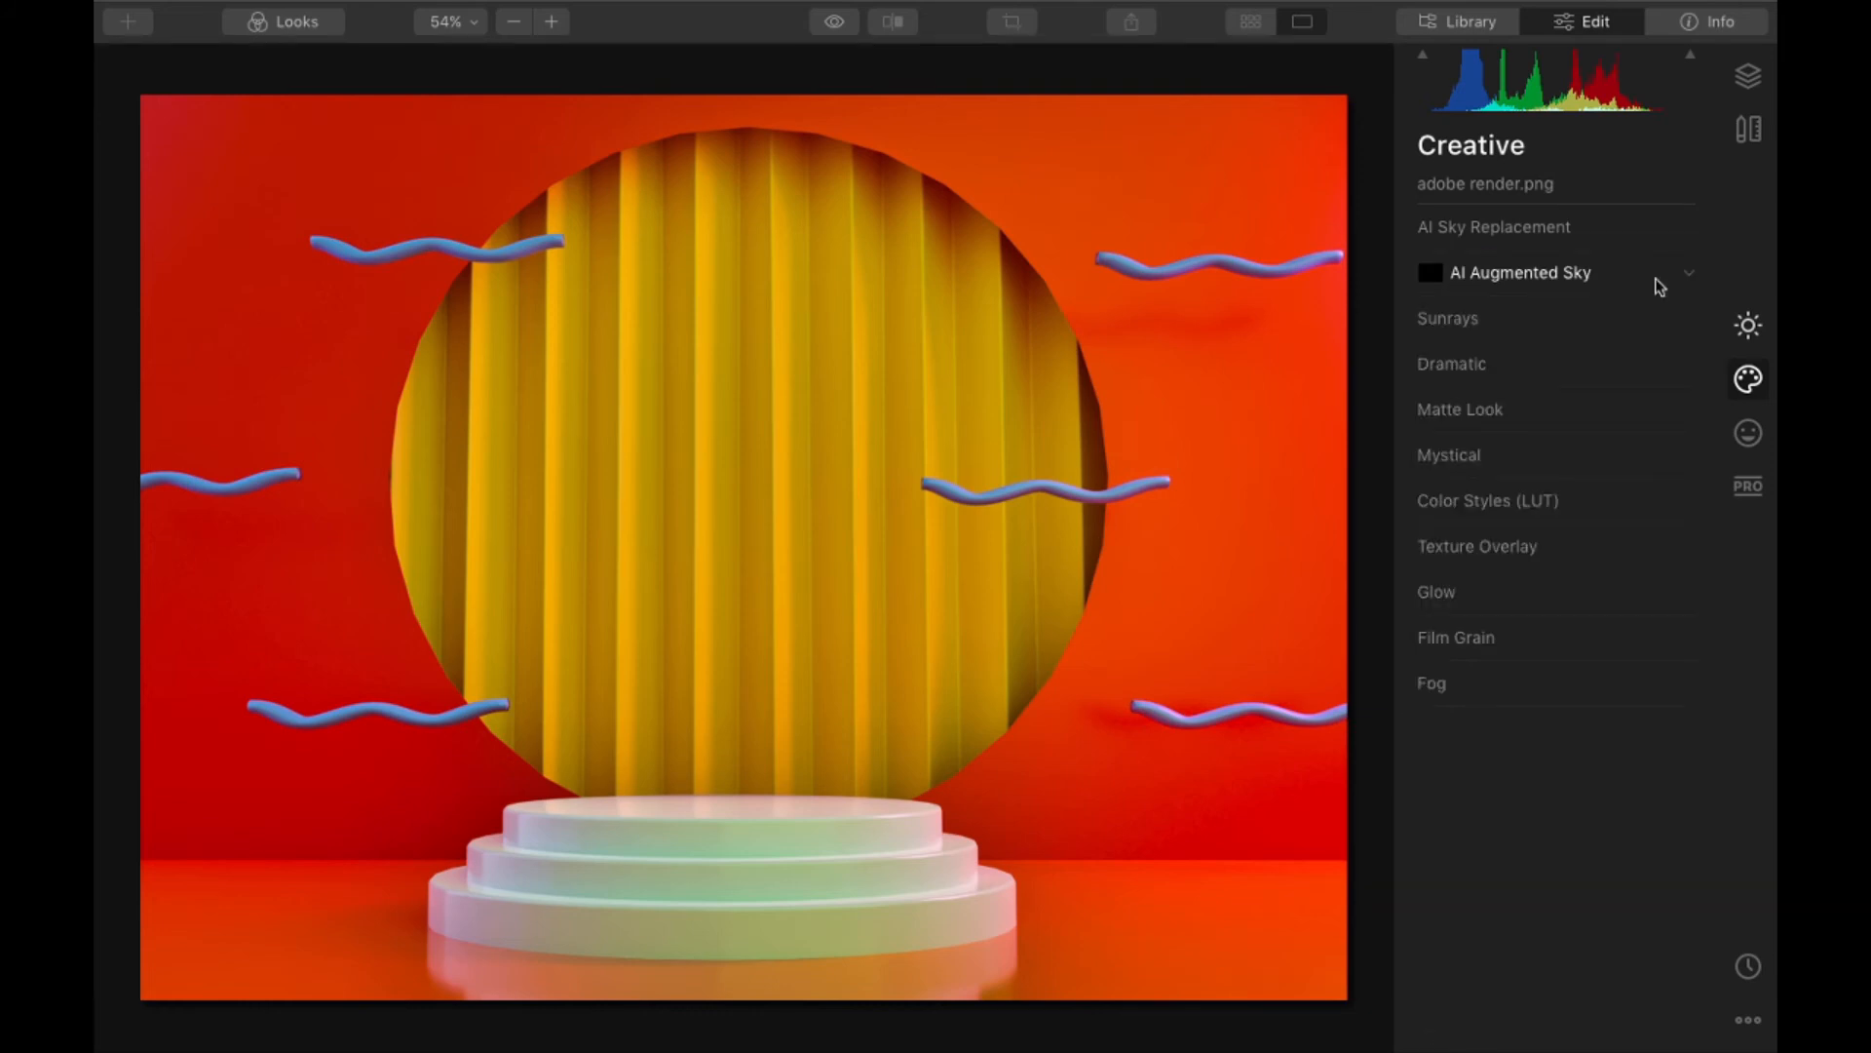
{"action": "left_click", "coordinate": [1690, 282]}
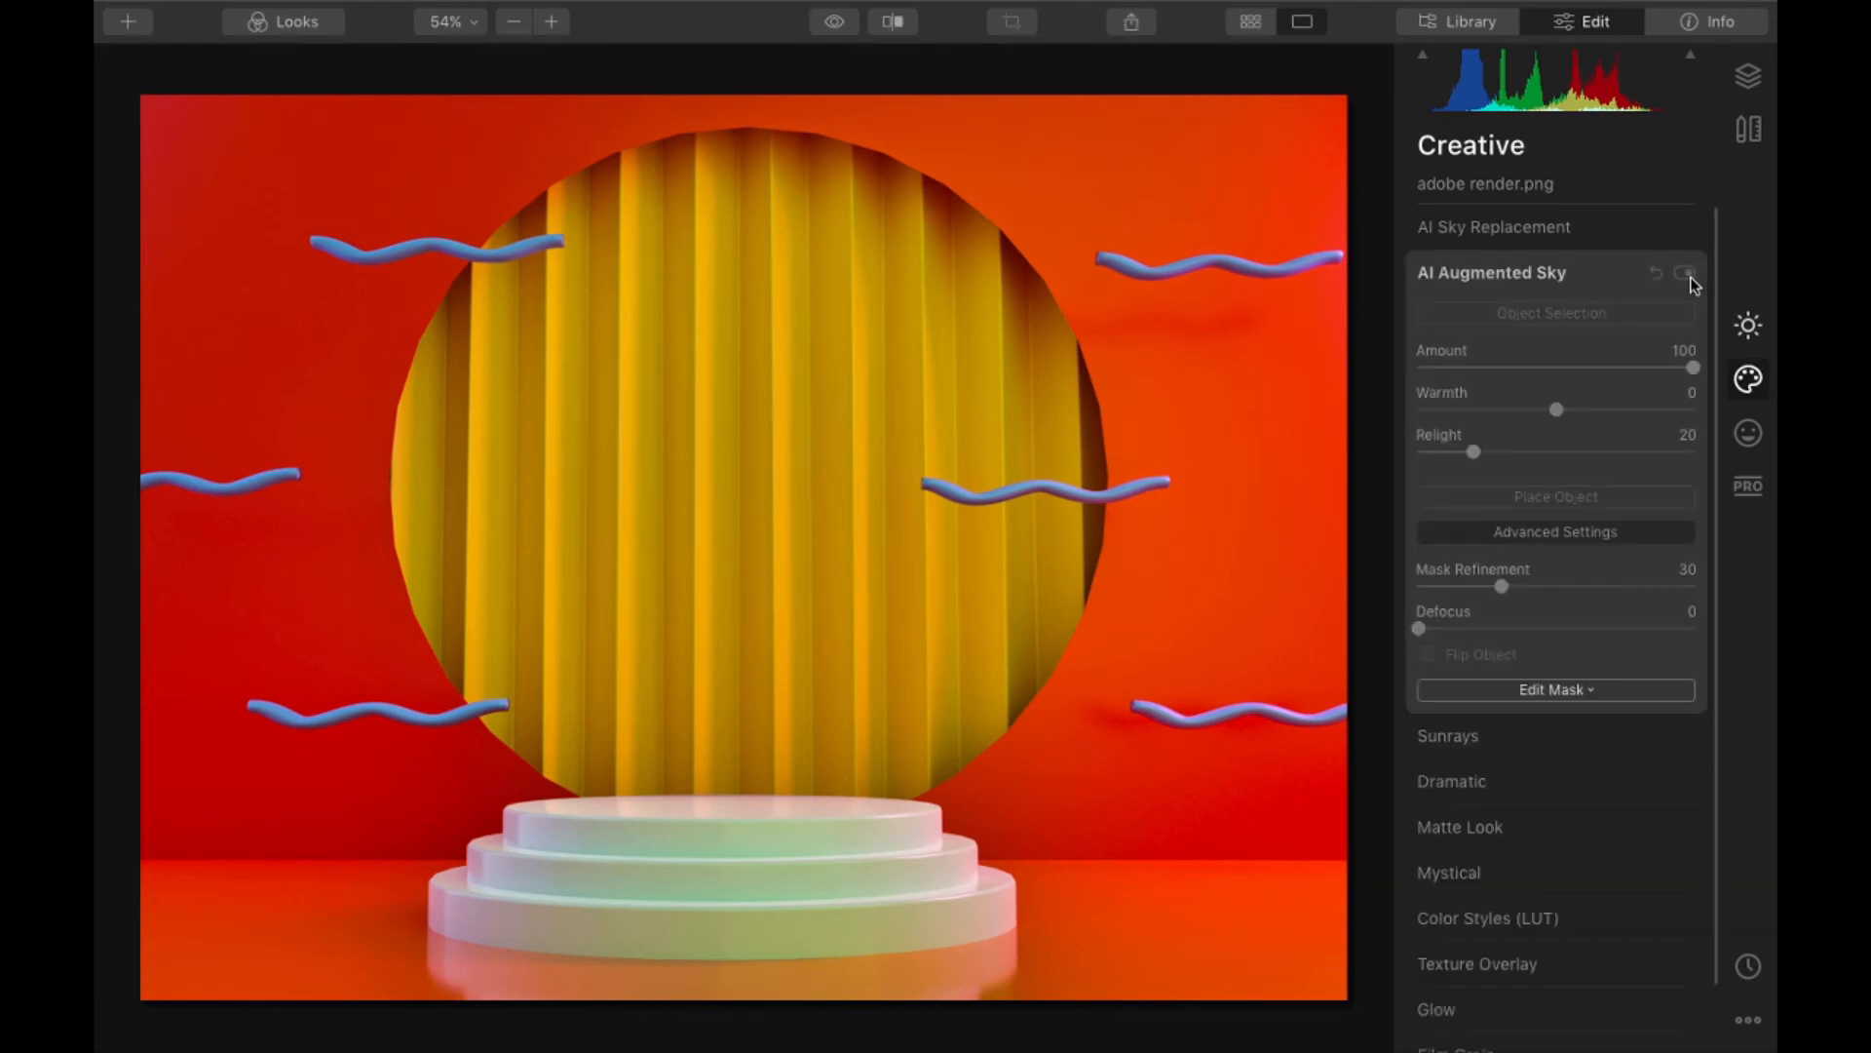
{"action": "left_click", "coordinate": [1690, 278]}
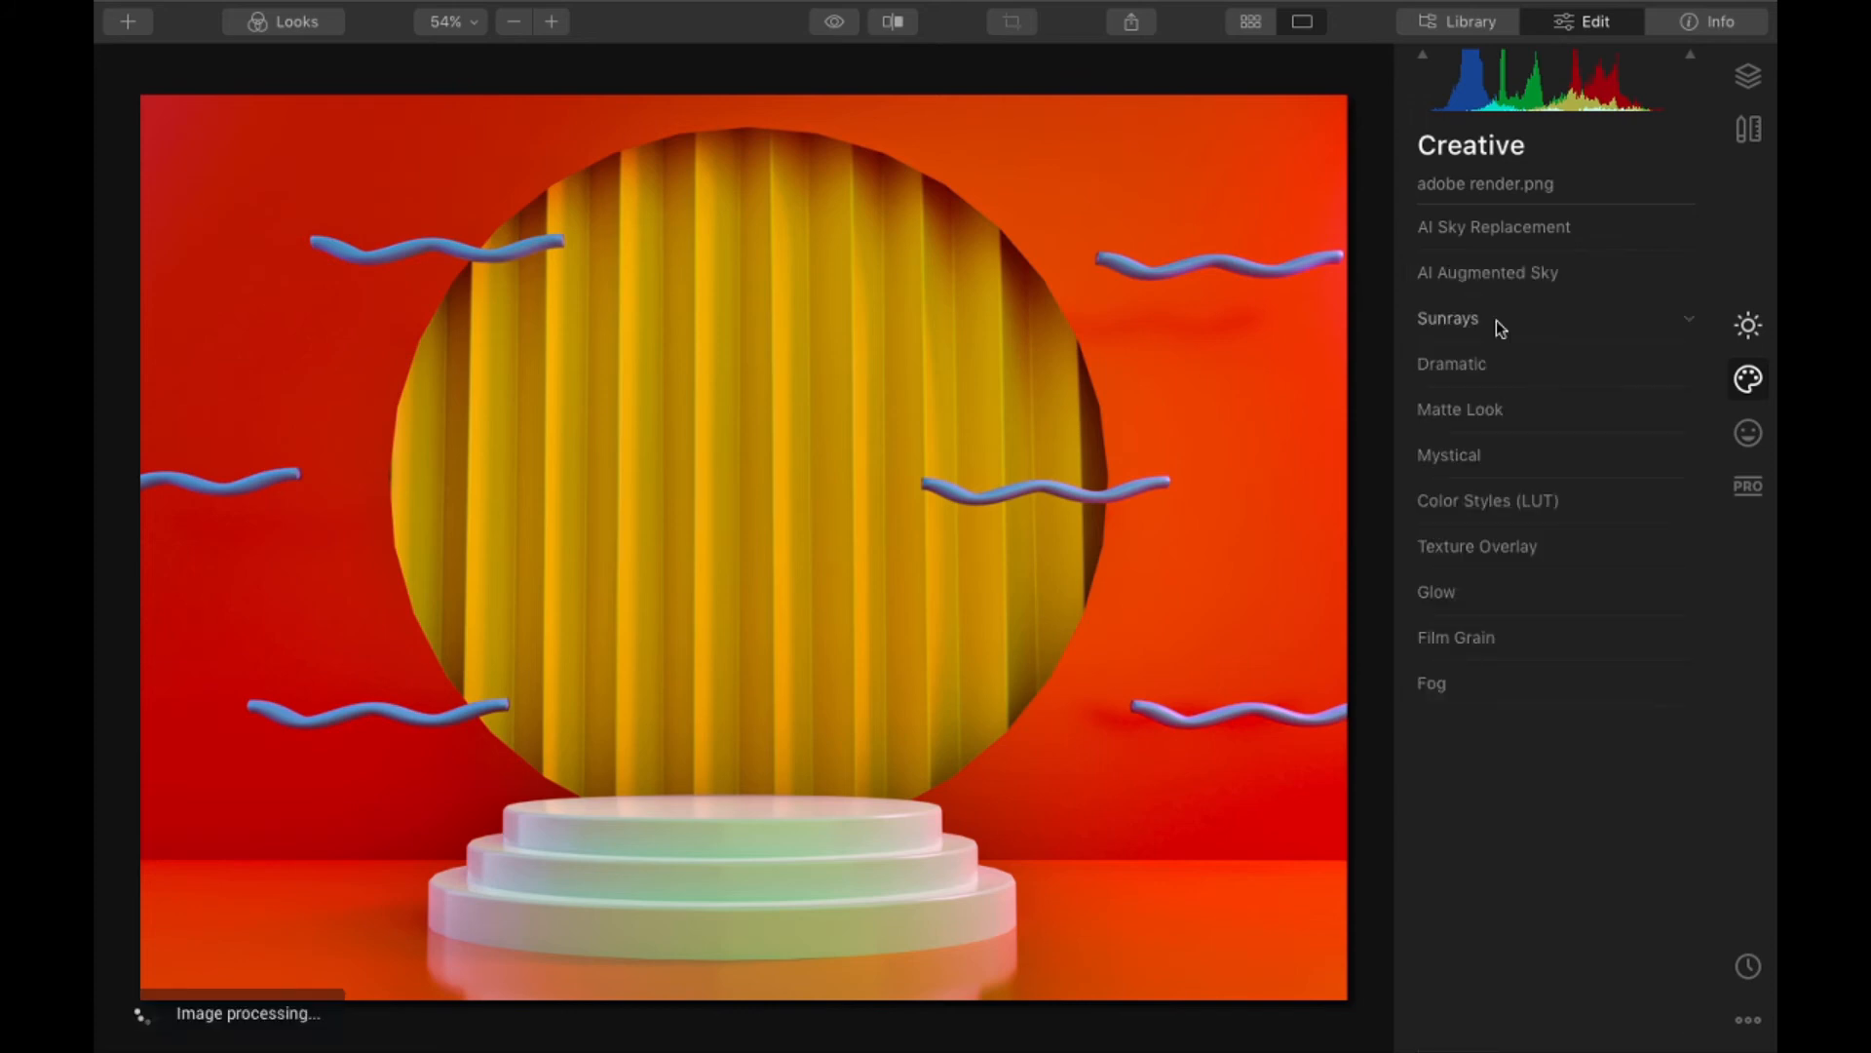
- Try the Memphis, Maria, Involve, Grace, Genius, Santa Barbara and Anaheim LUTs in Color Styles on the render, and clear the LUT
{"action": "left_click", "coordinate": [1491, 321]}
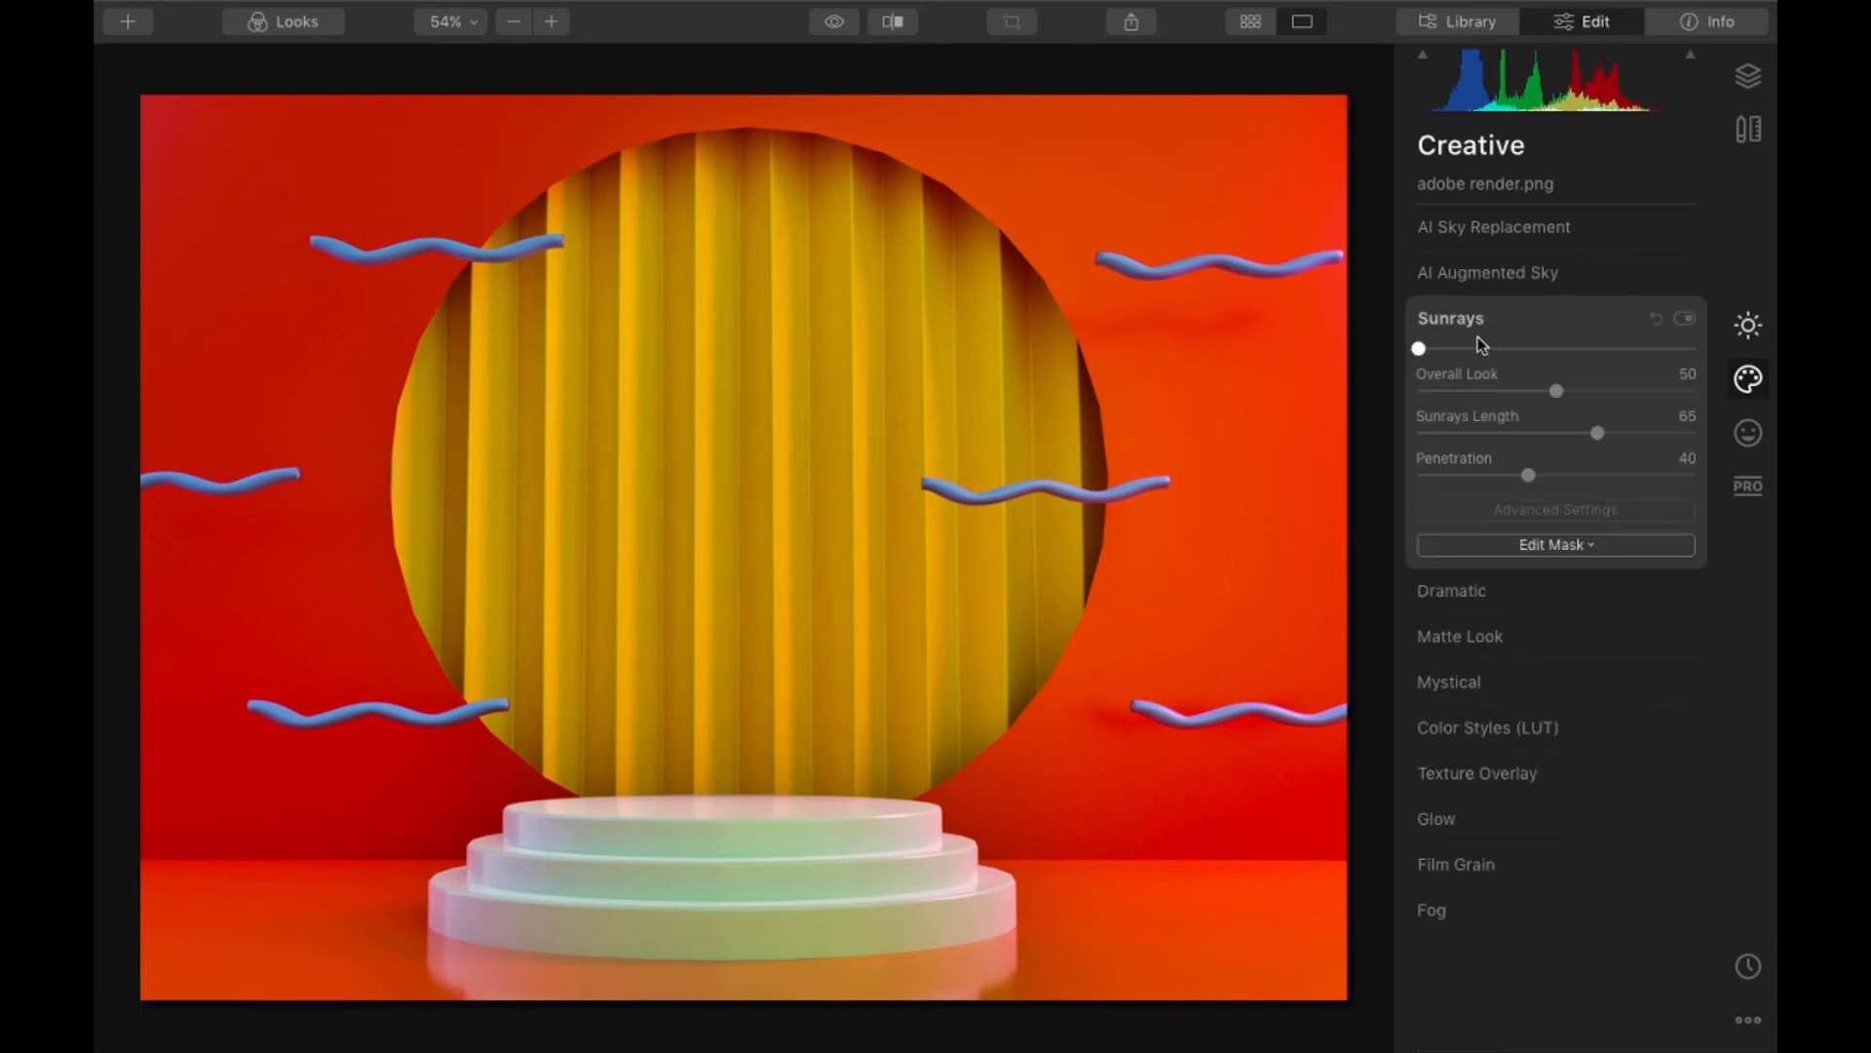
{"action": "left_click", "coordinate": [1482, 337]}
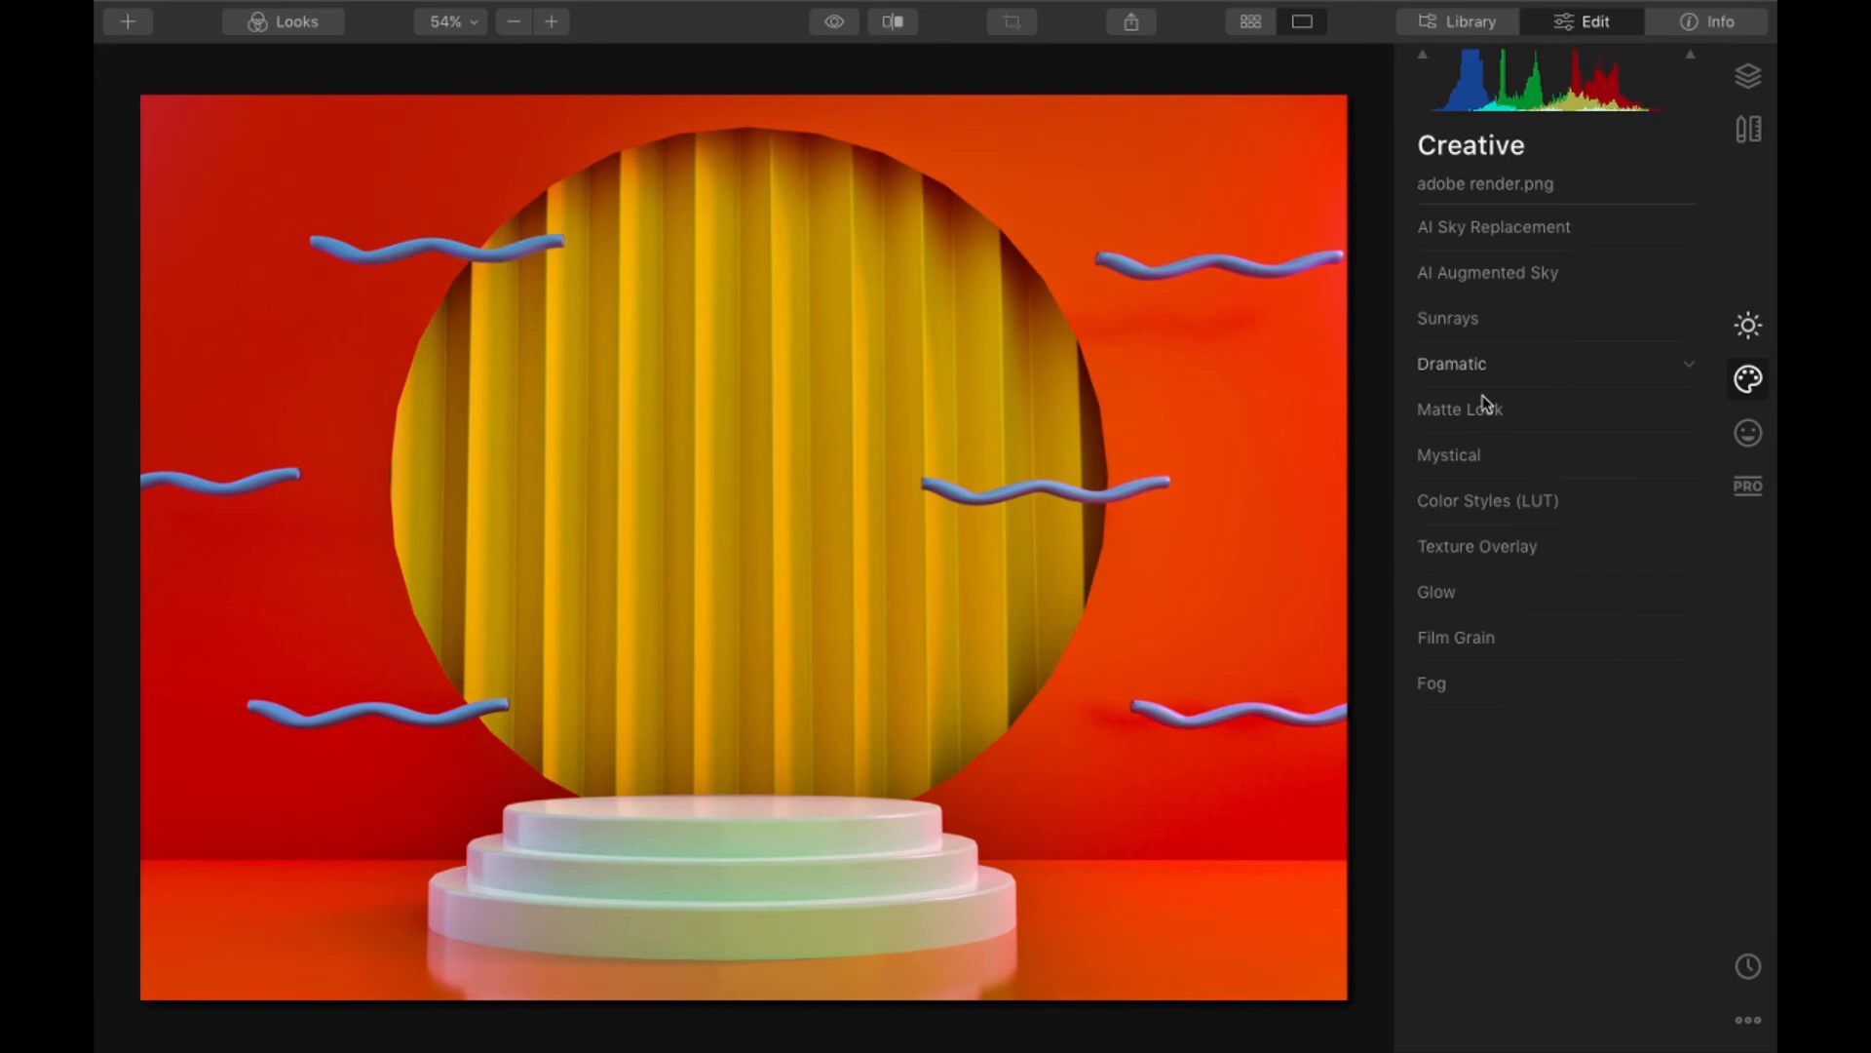
{"action": "left_click", "coordinate": [1506, 501]}
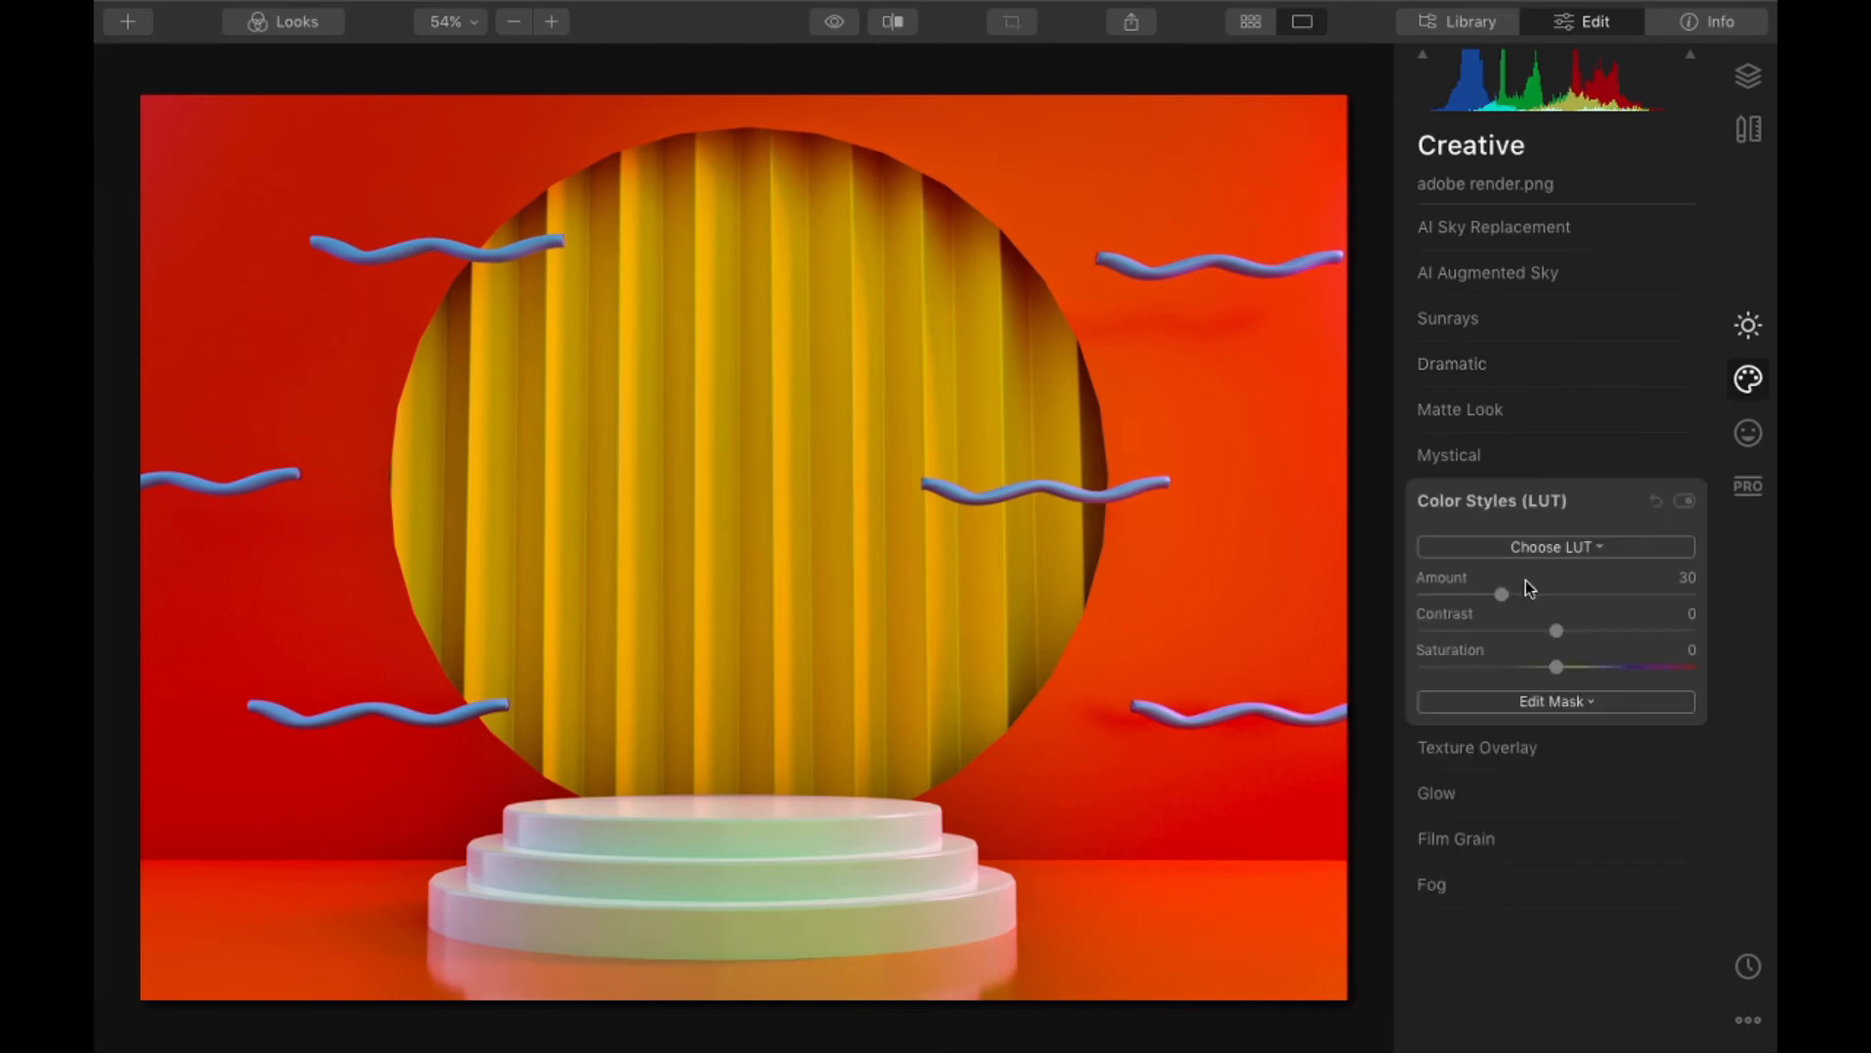
{"action": "left_click", "coordinate": [1536, 548]}
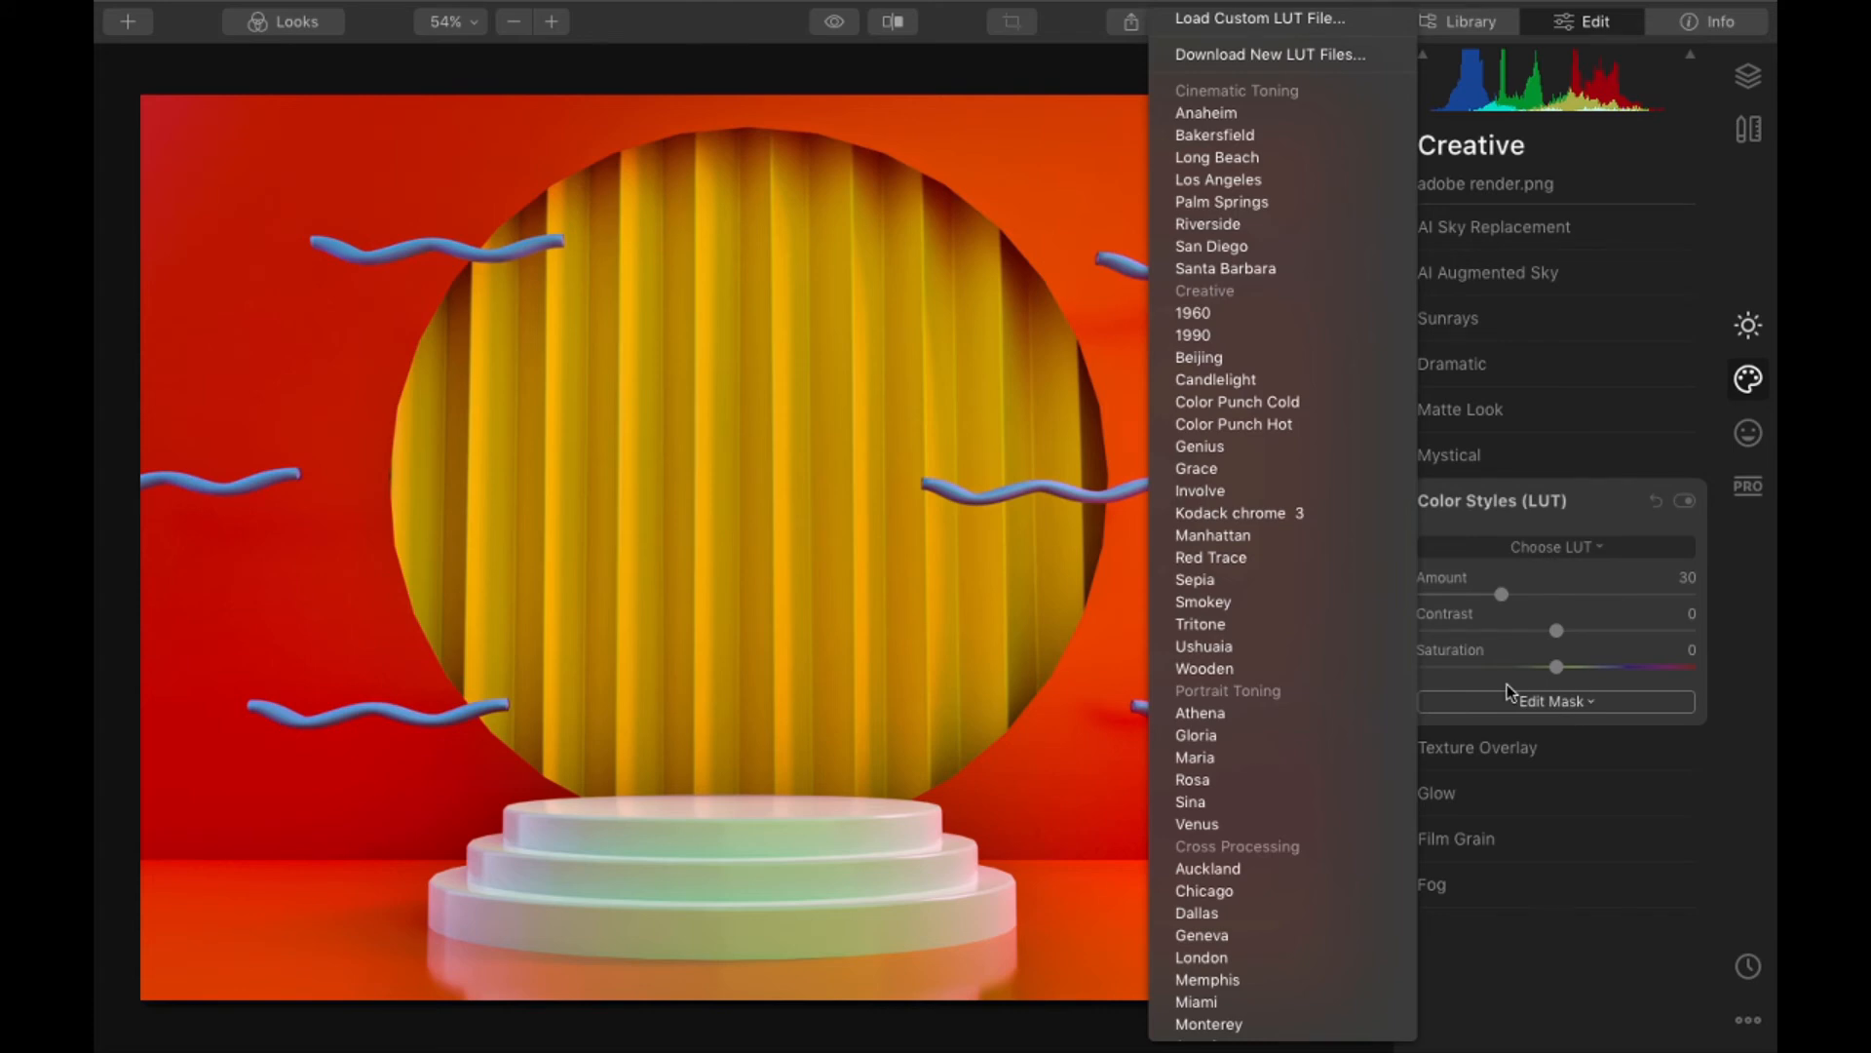
{"action": "left_click", "coordinate": [1306, 979]}
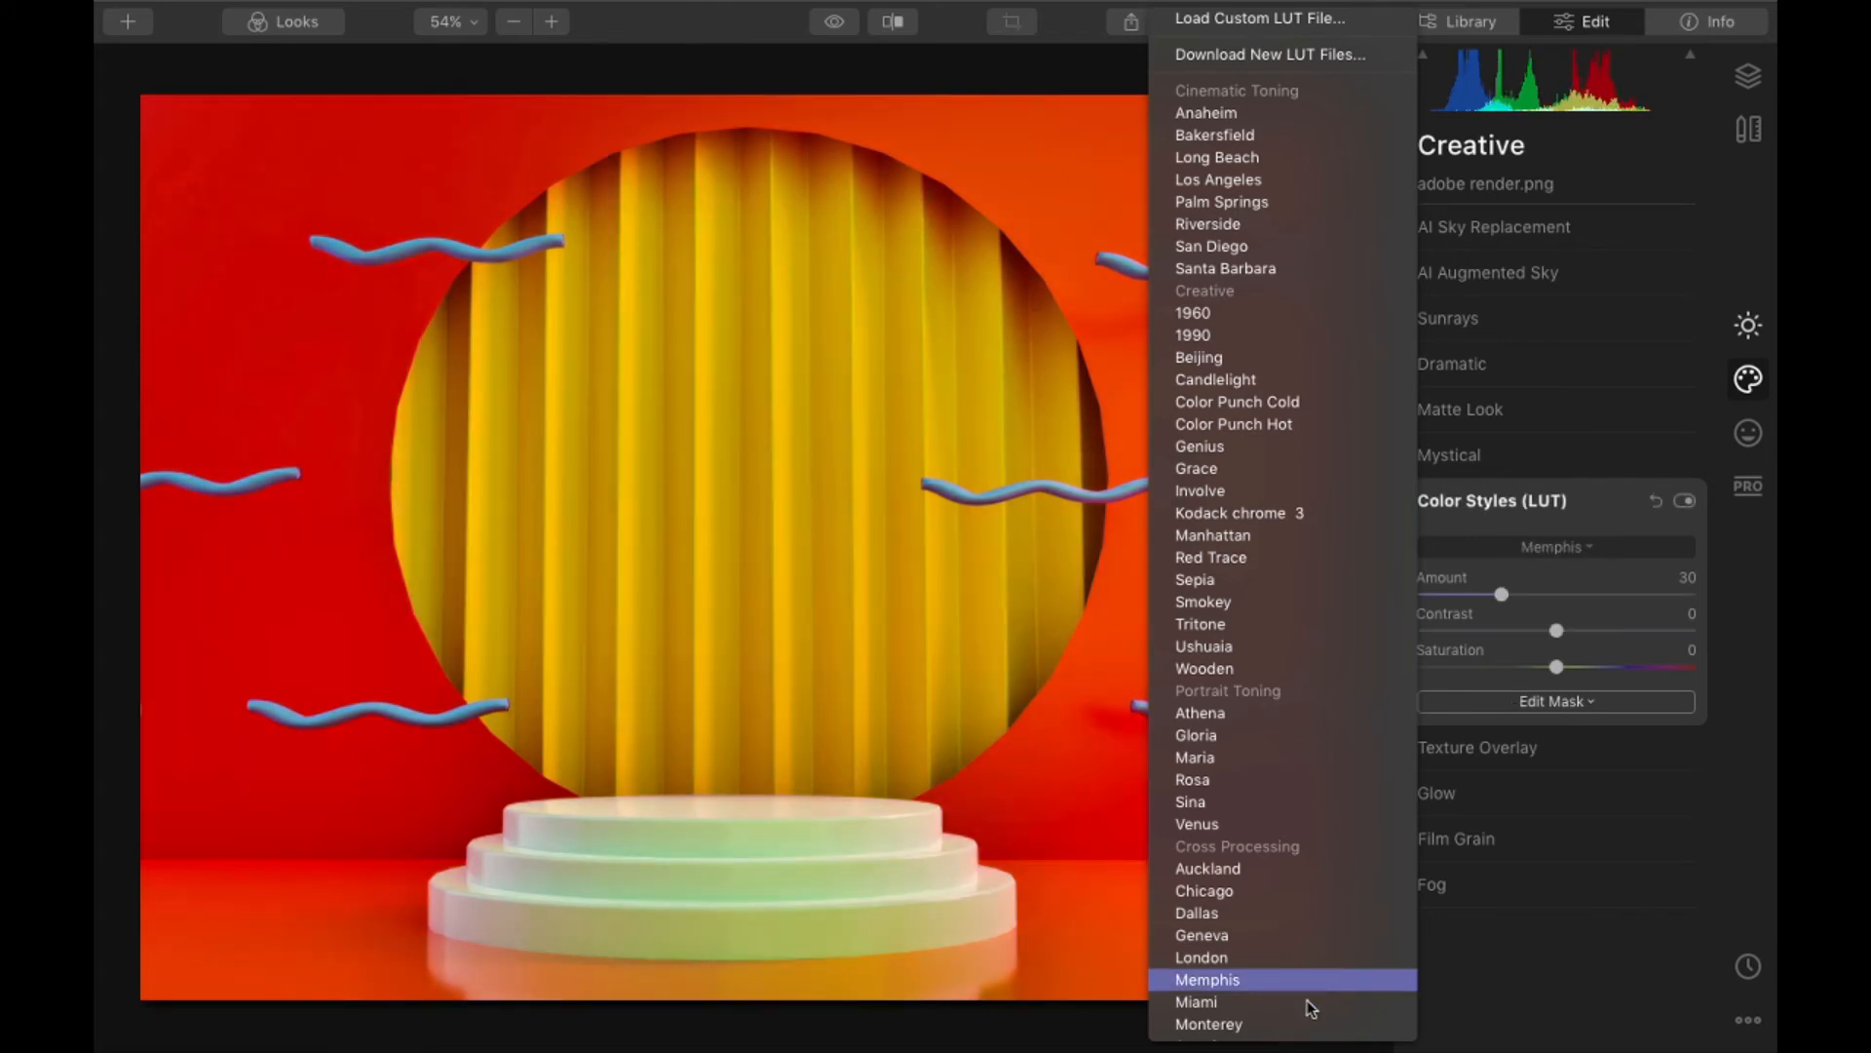
{"action": "left_click", "coordinate": [1322, 759]}
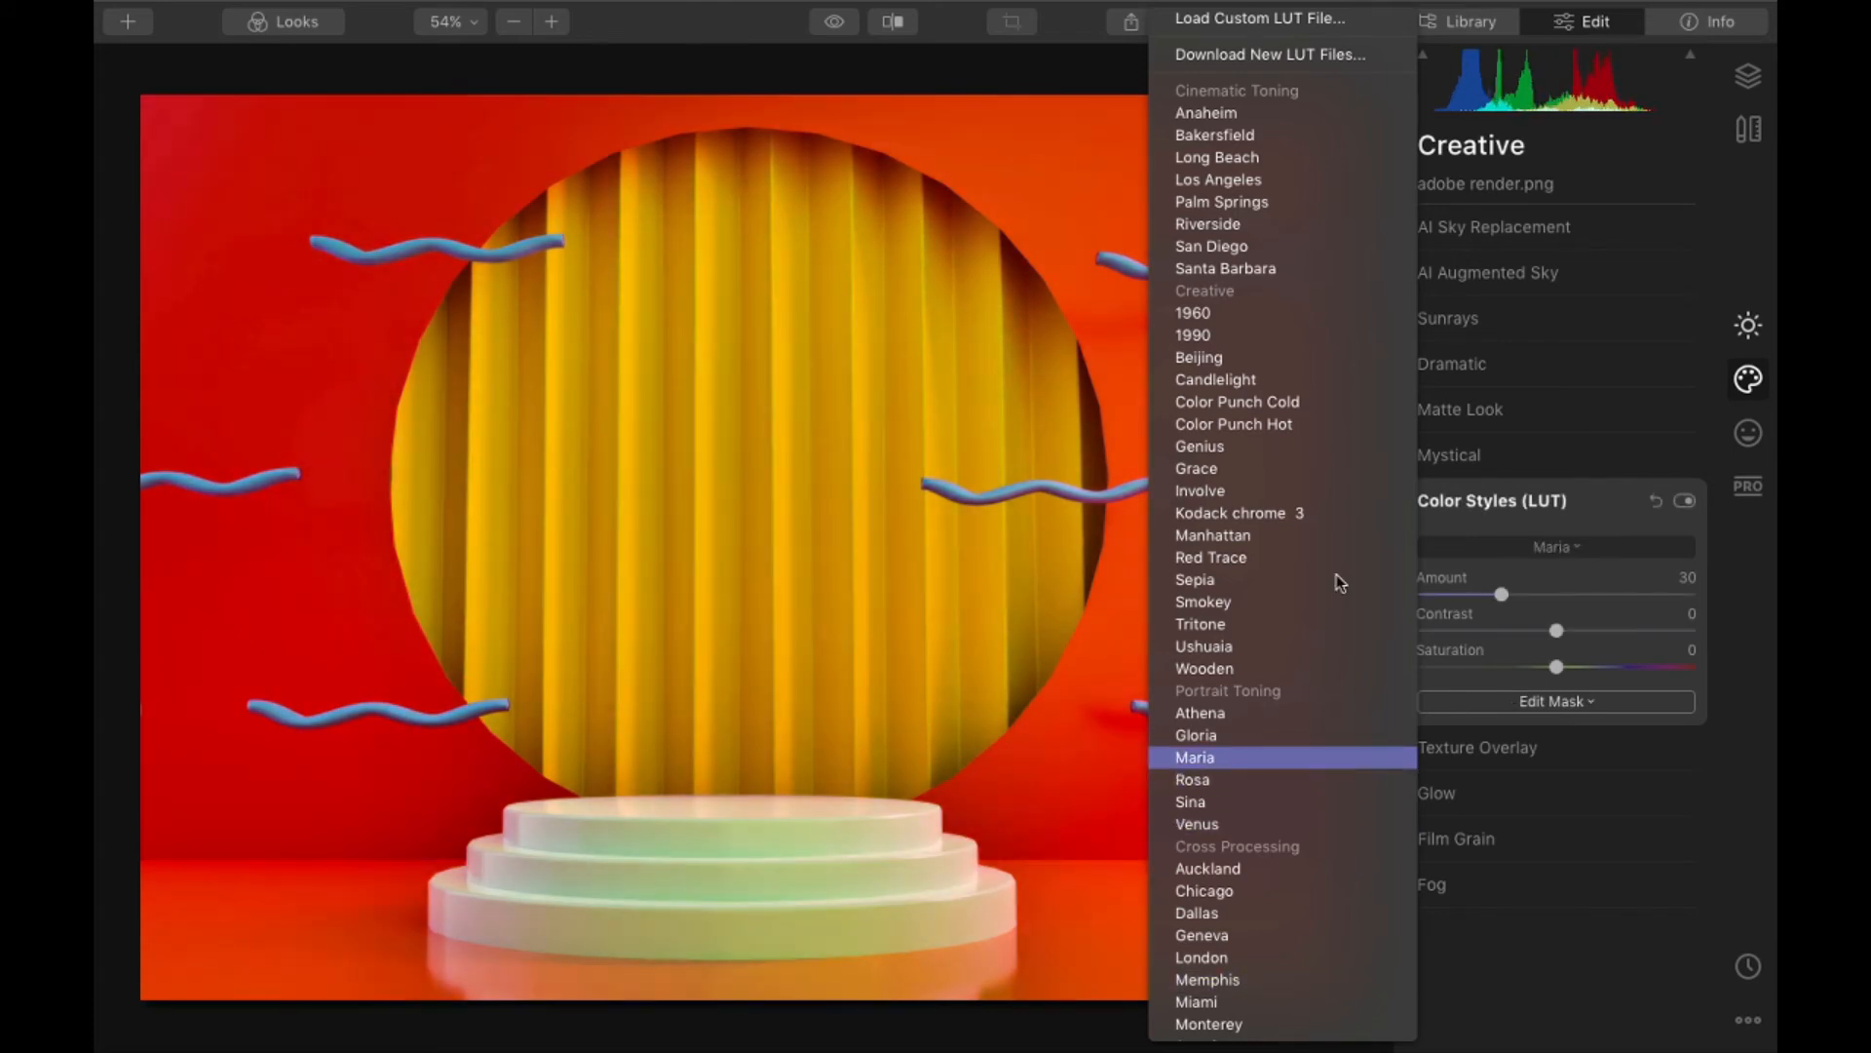
{"action": "left_click", "coordinate": [1317, 490]}
{"action": "left_click", "coordinate": [1312, 468]}
{"action": "left_click", "coordinate": [1312, 447]}
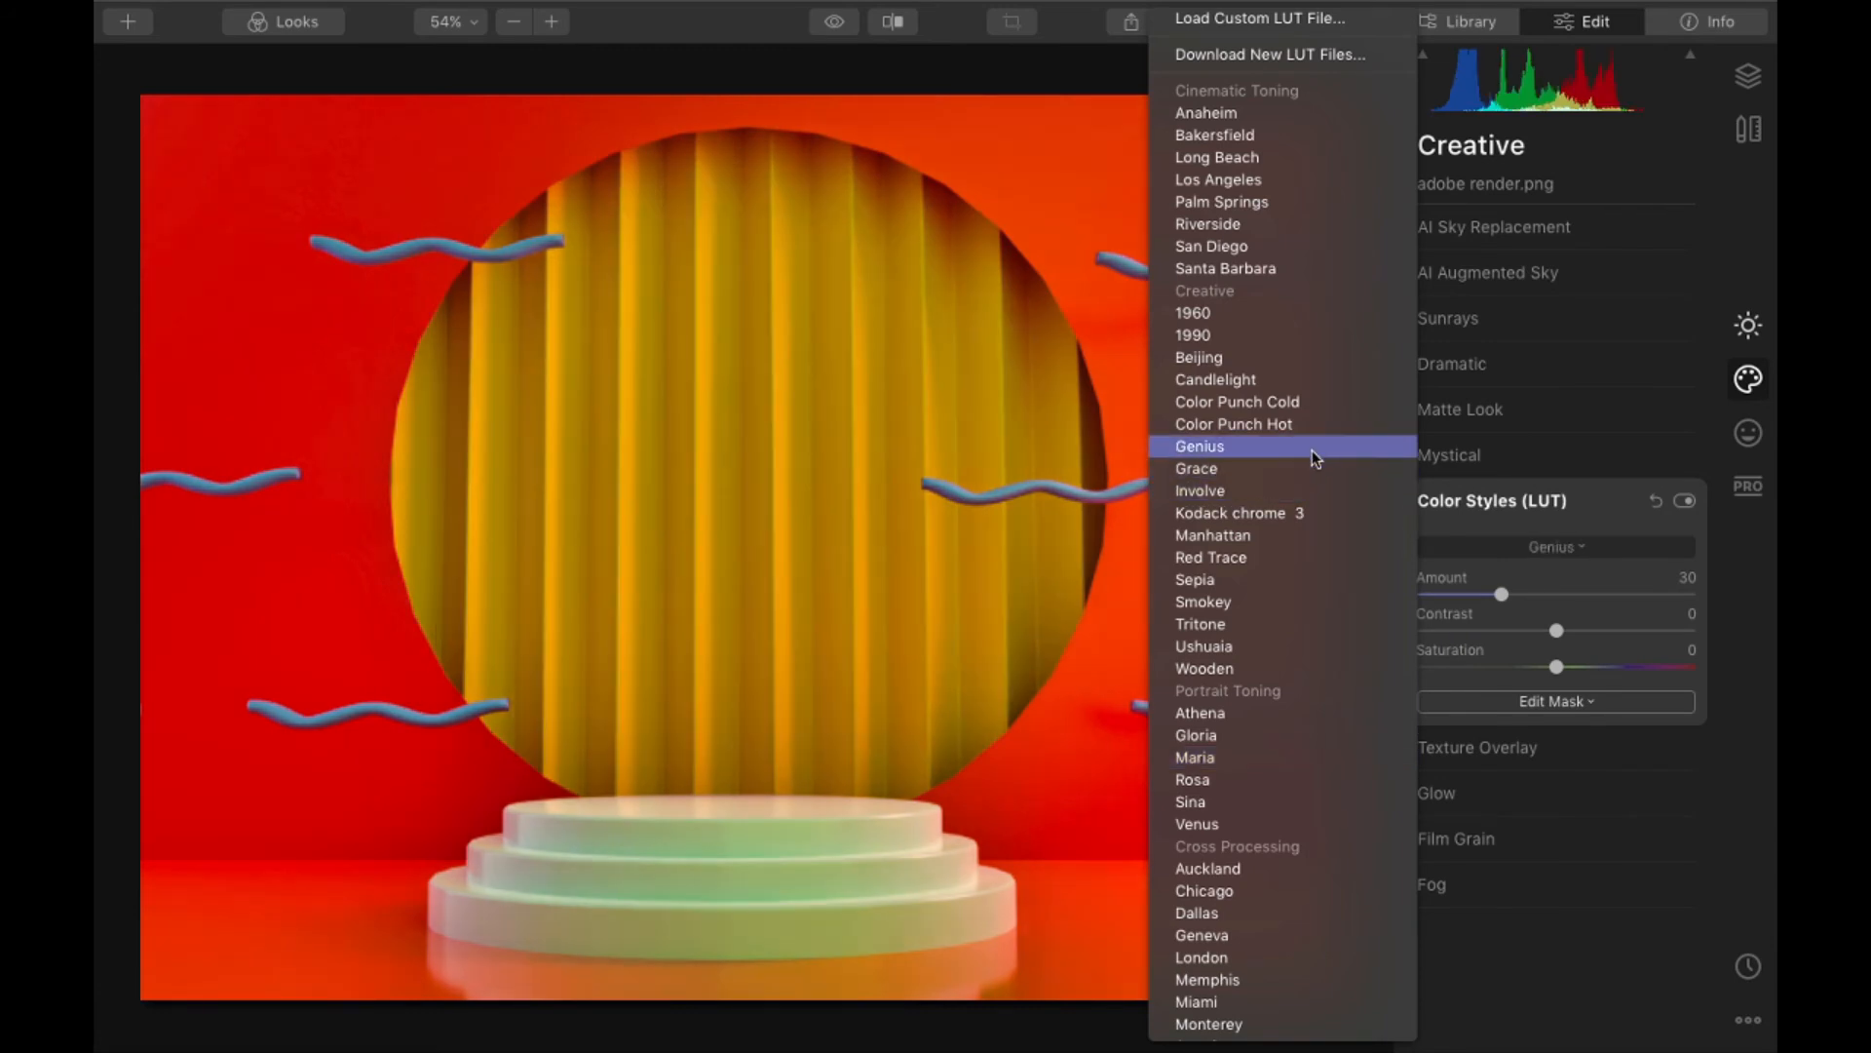
{"action": "left_click", "coordinate": [1295, 270]}
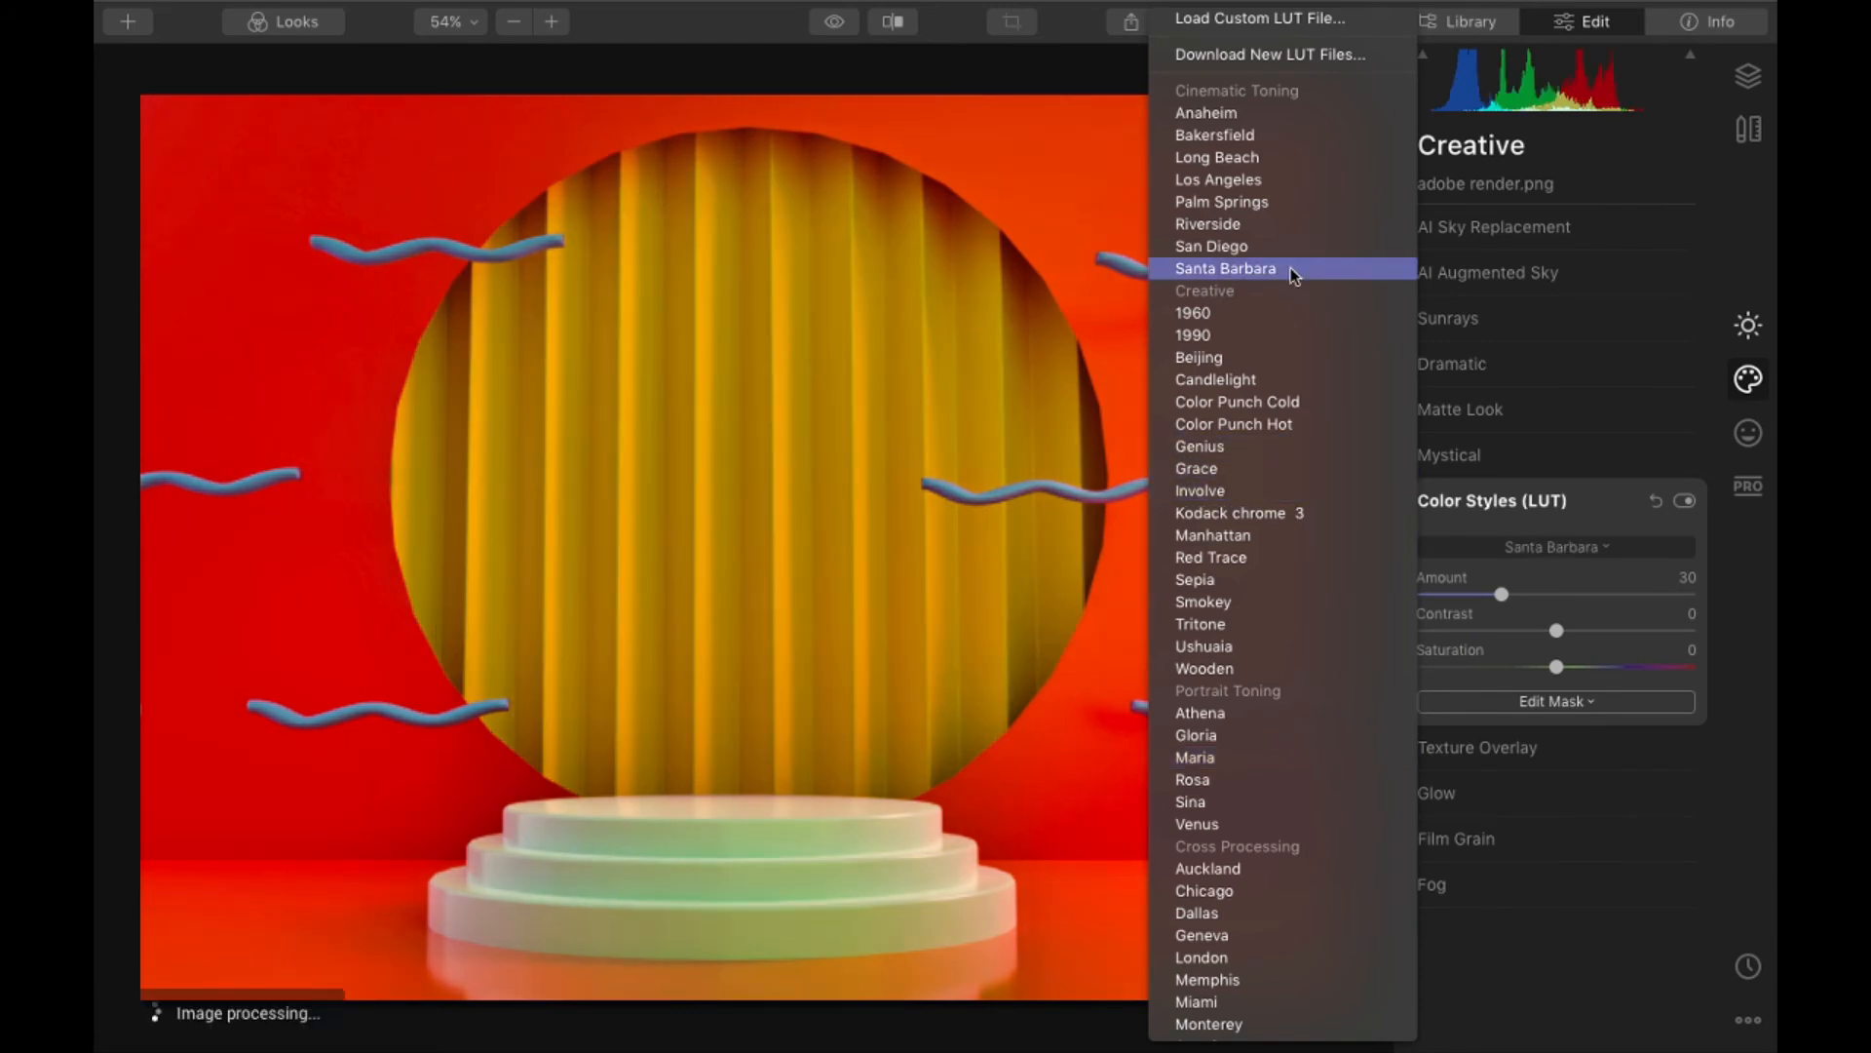
{"action": "left_click", "coordinate": [1256, 113]}
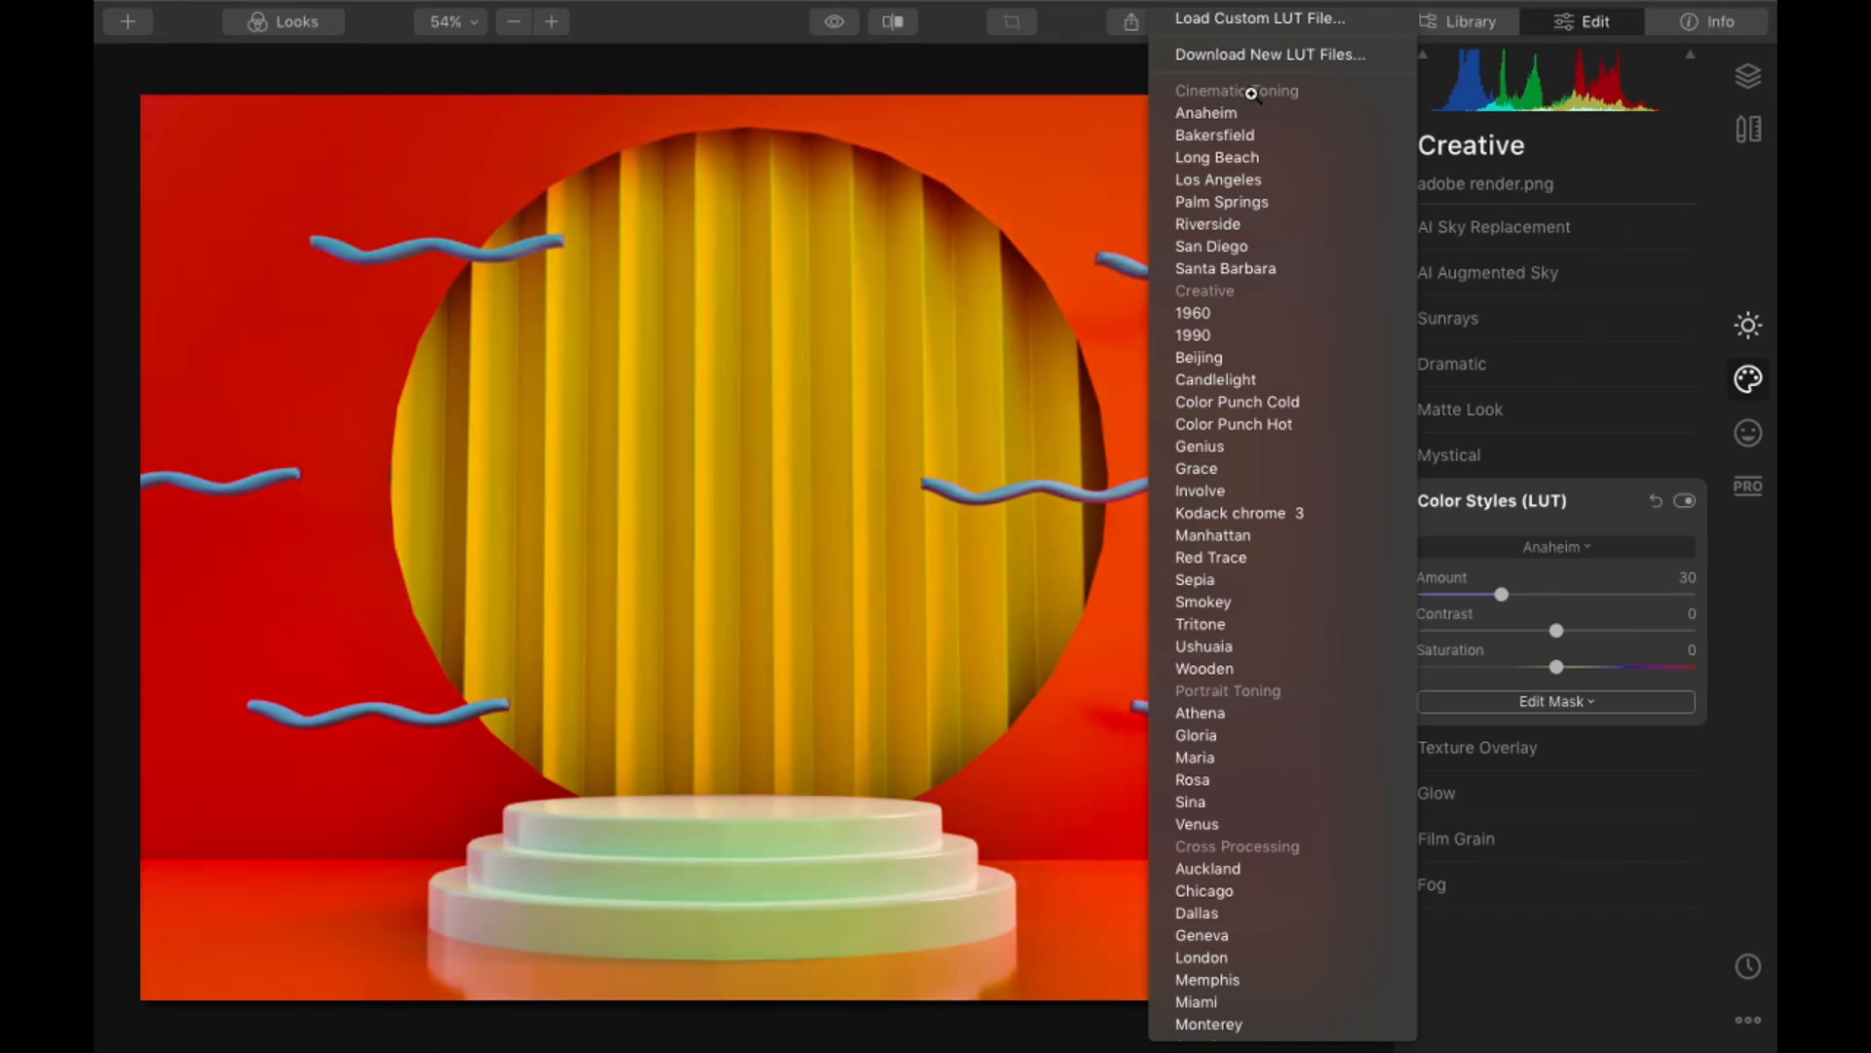
{"action": "left_click", "coordinate": [1250, 92]}
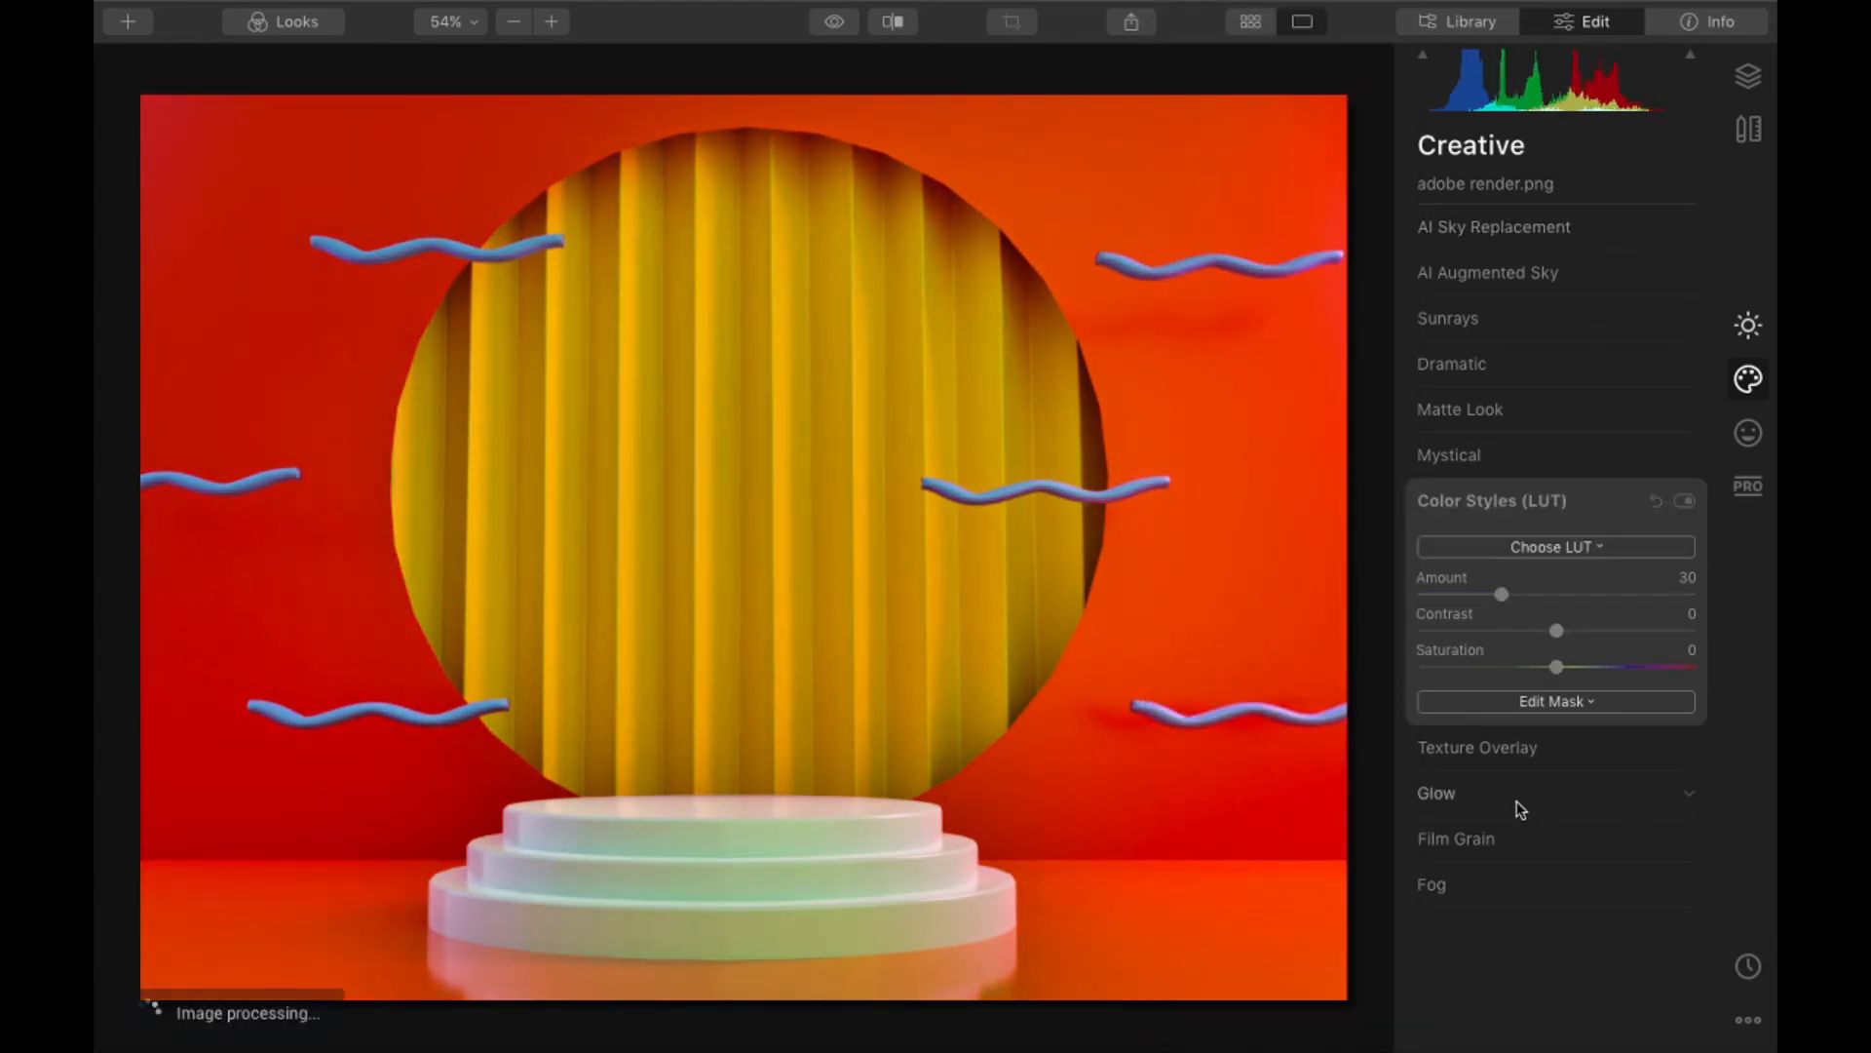
- Look over the Fog and Film Grain effects, and try a Soft Focus Bright glow with amount 8 on the render
{"action": "left_click", "coordinate": [961, 790]}
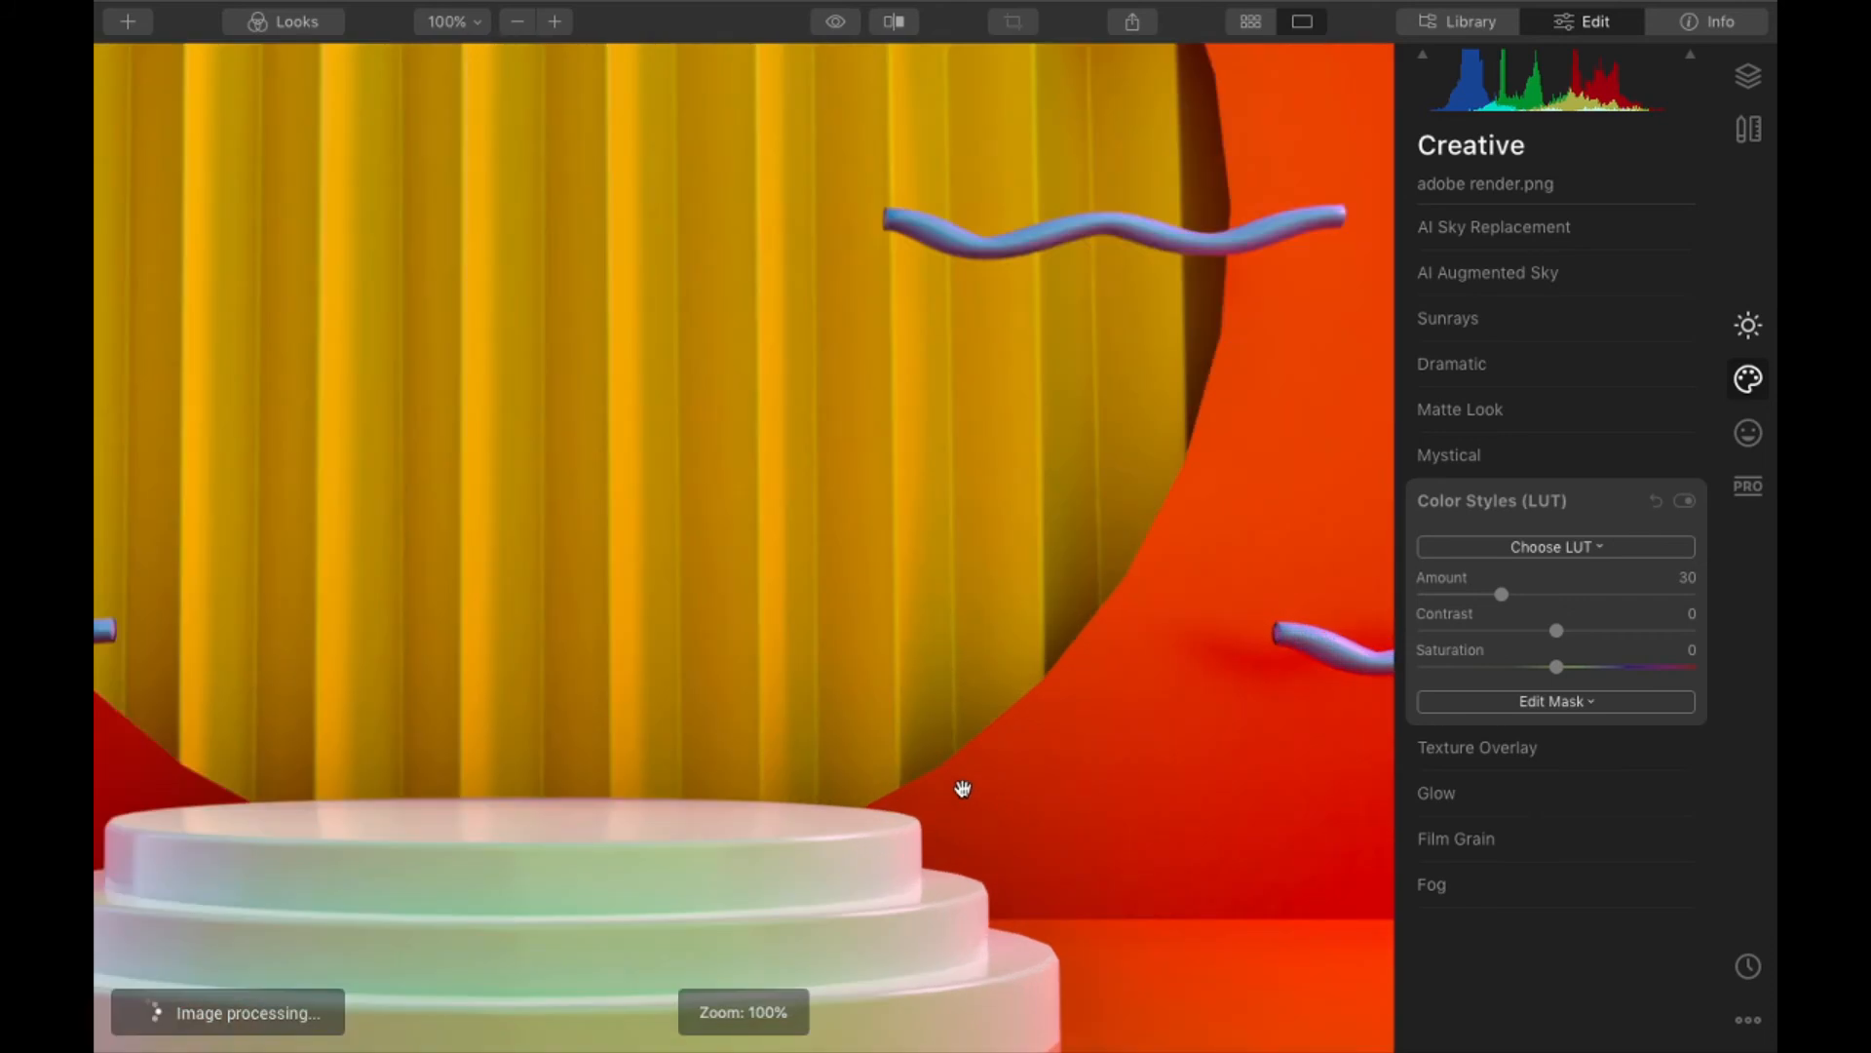
{"action": "left_click", "coordinate": [962, 789]}
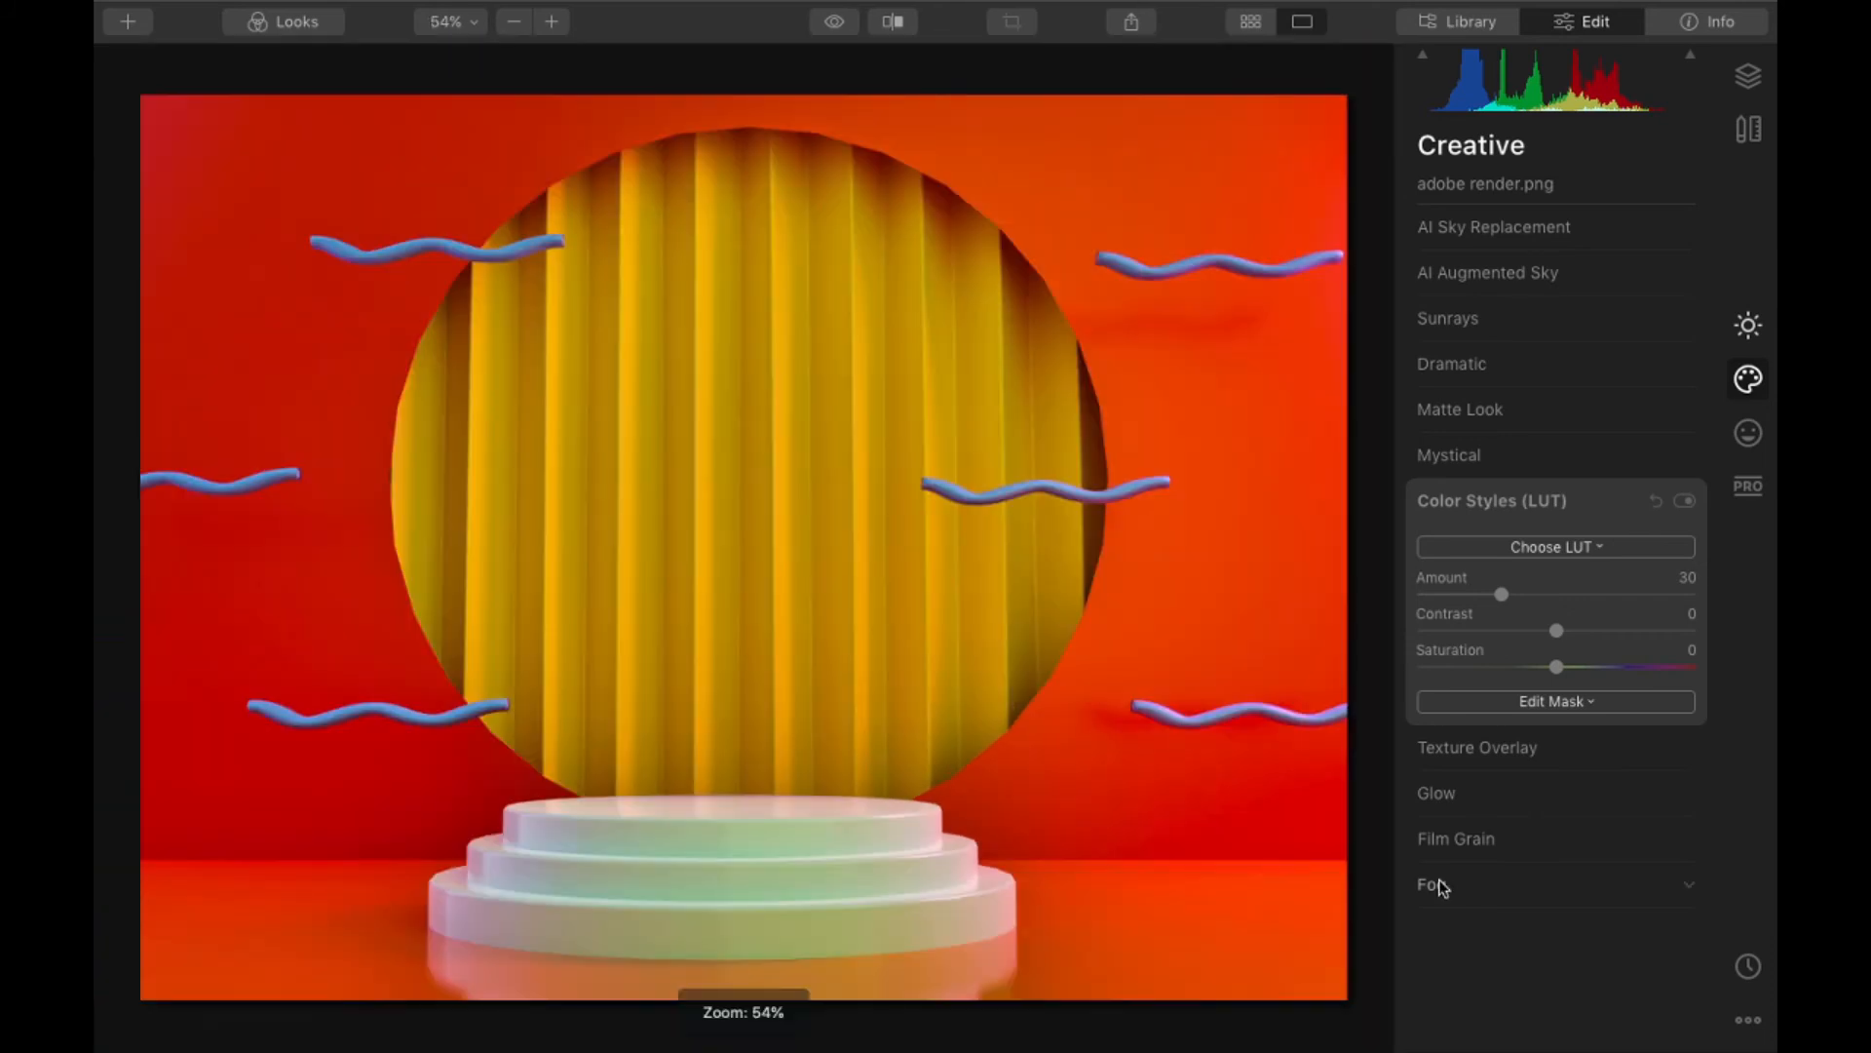
{"action": "left_click", "coordinate": [1440, 887]}
{"action": "mouse_move", "coordinate": [1419, 770]}
{"action": "left_mouse_down"}
{"action": "mouse_move", "coordinate": [1537, 770]}
{"action": "mouse_move", "coordinate": [1415, 772]}
{"action": "left_mouse_up"}
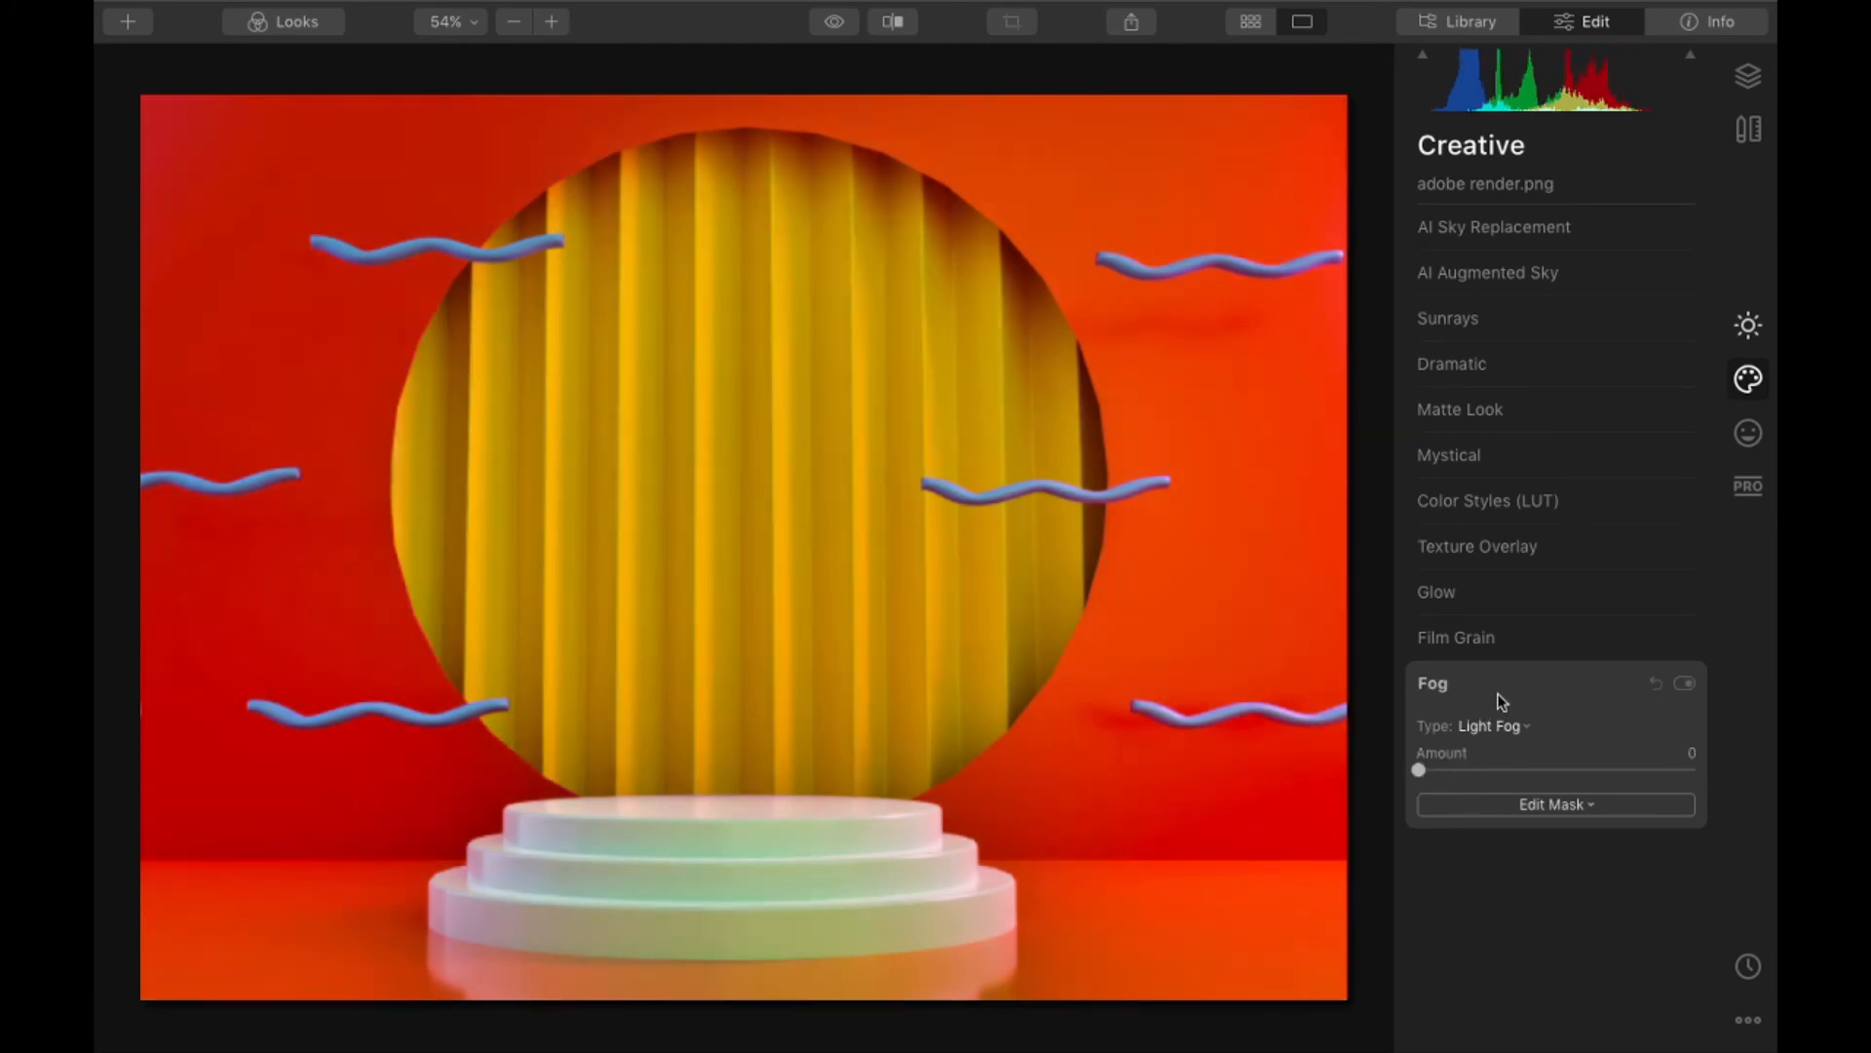
{"action": "left_click", "coordinate": [1493, 641]}
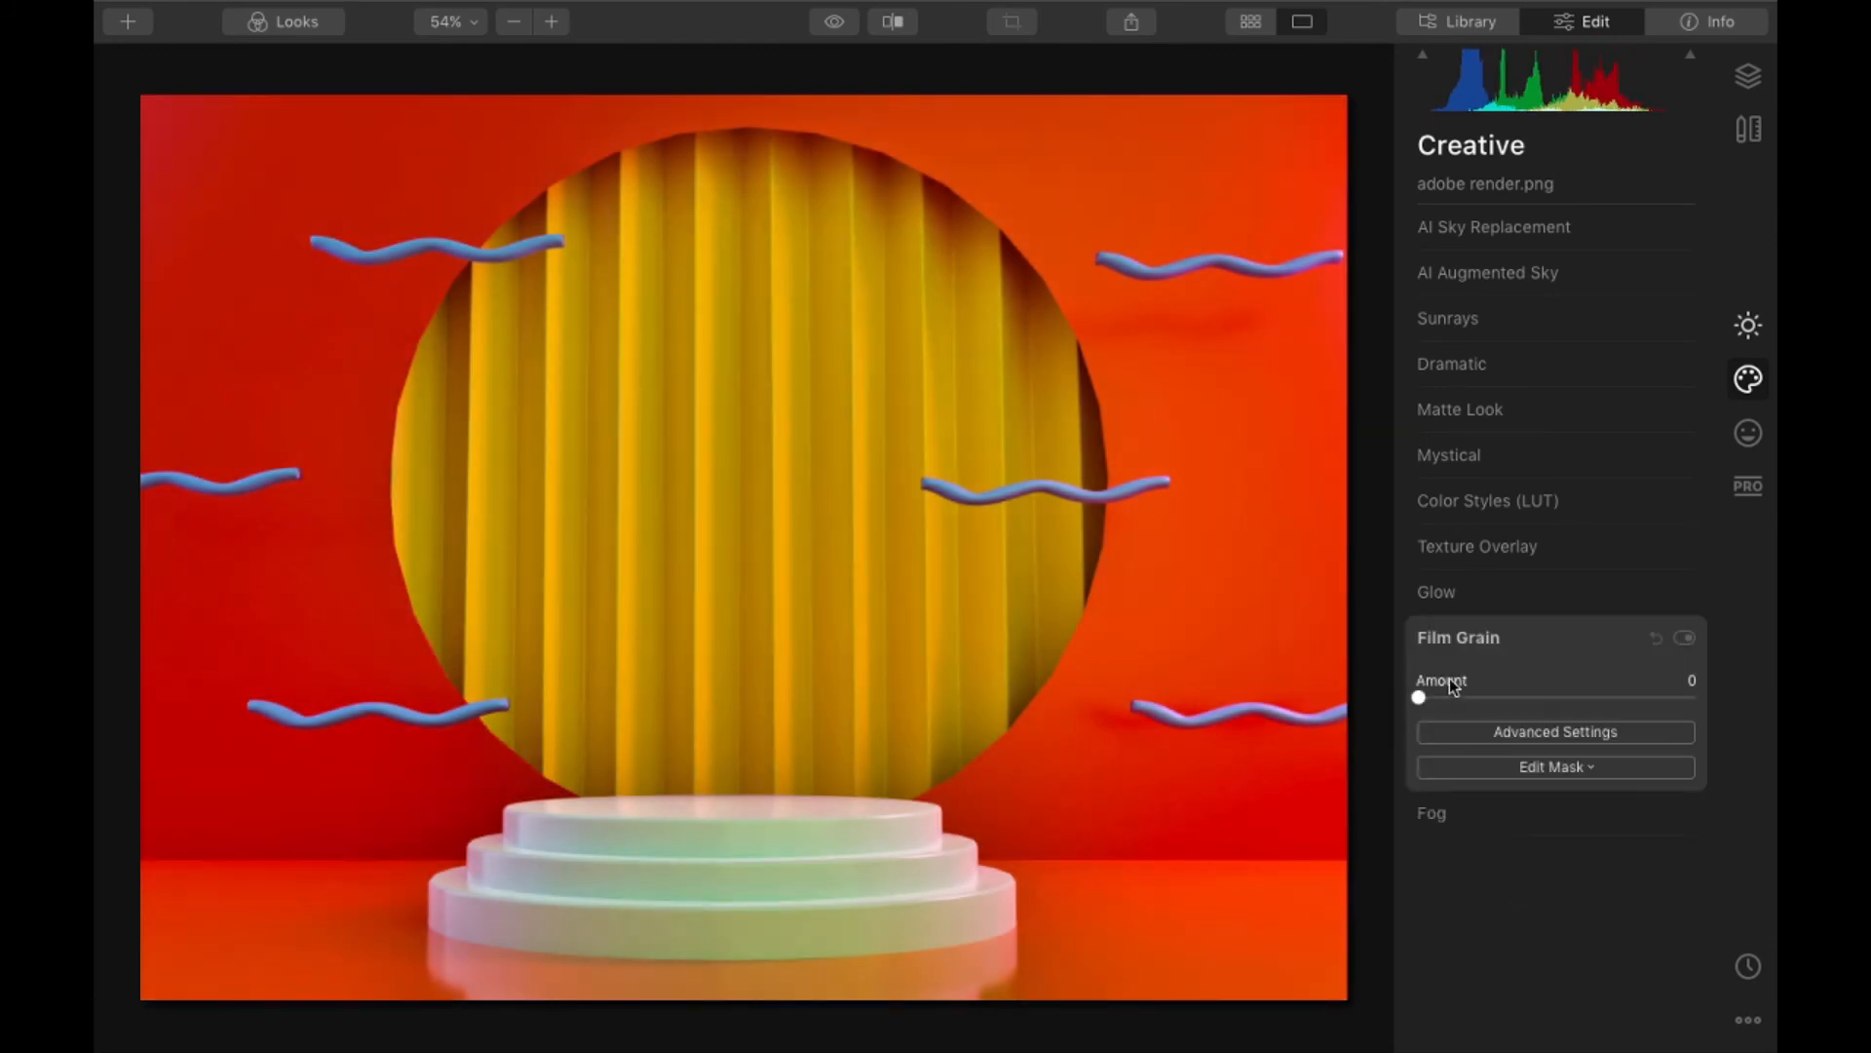
{"action": "left_click", "coordinate": [1503, 590]}
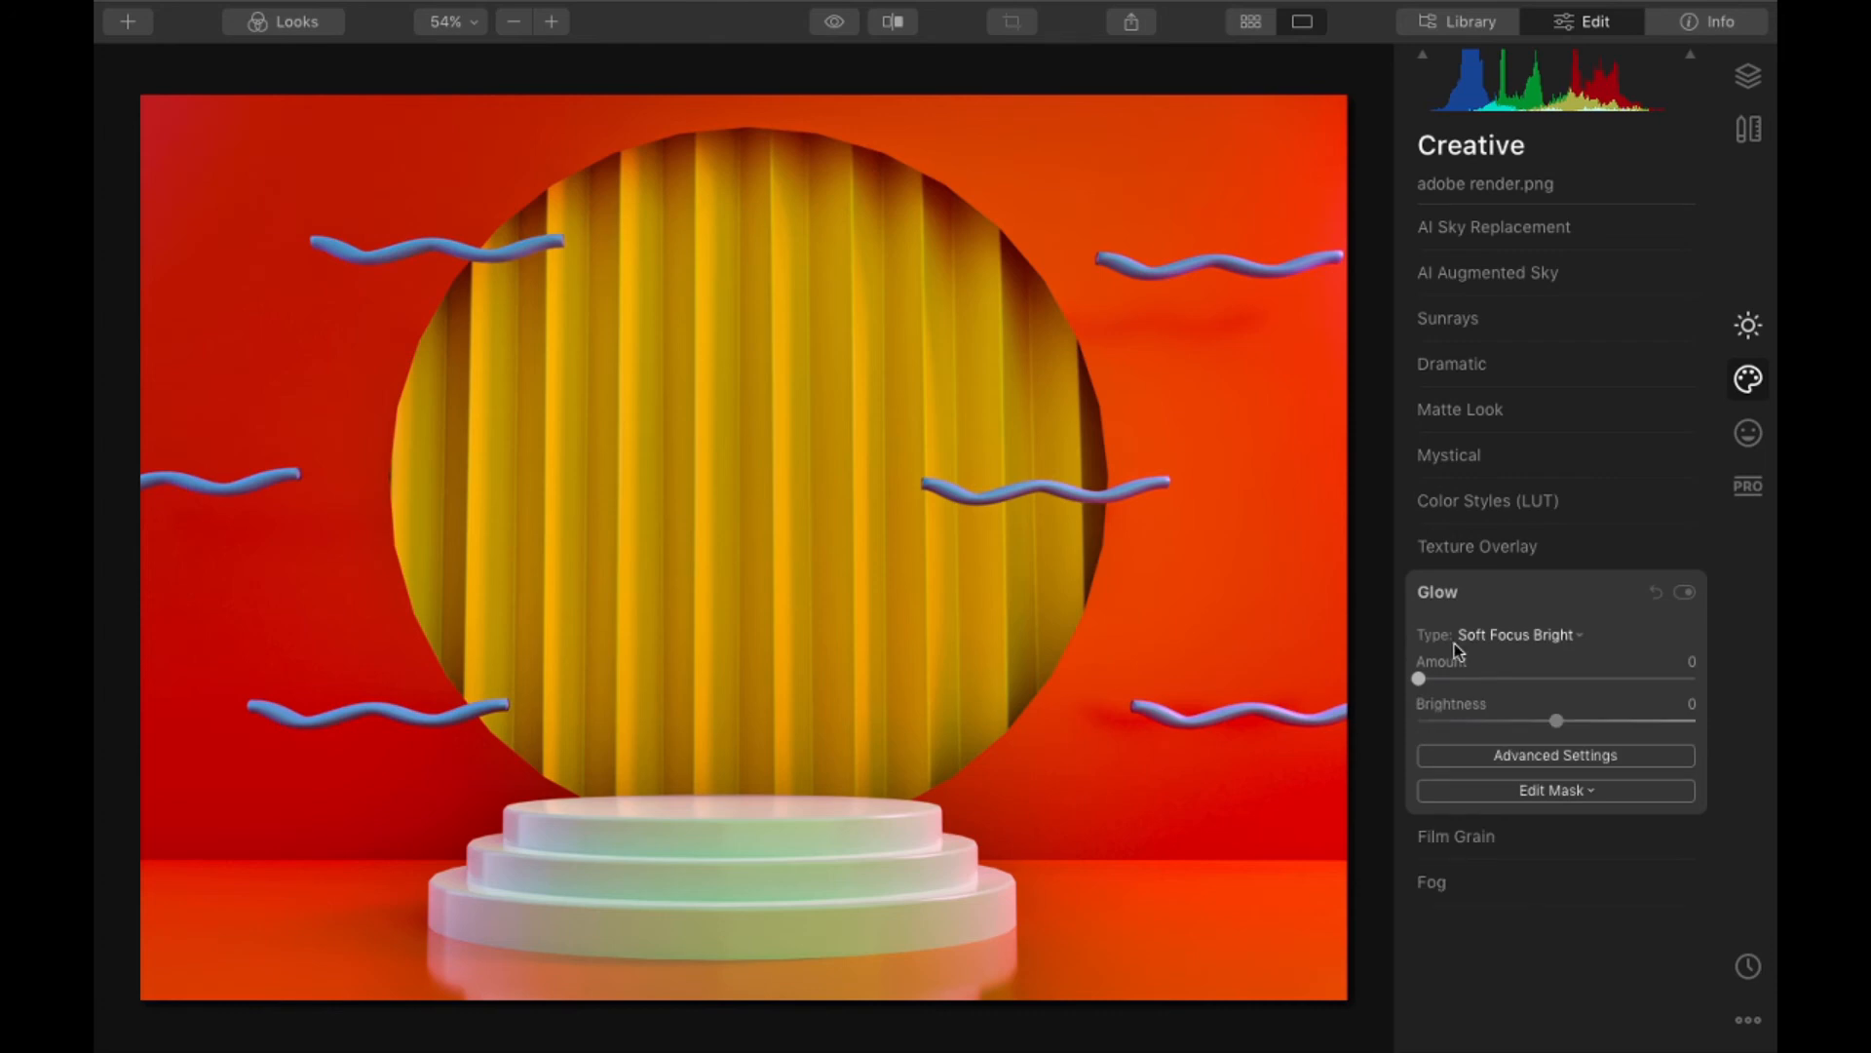
{"action": "mouse_move", "coordinate": [1420, 679]}
{"action": "left_mouse_down"}
{"action": "mouse_move", "coordinate": [1482, 677]}
{"action": "mouse_move", "coordinate": [1442, 678]}
{"action": "left_mouse_up"}
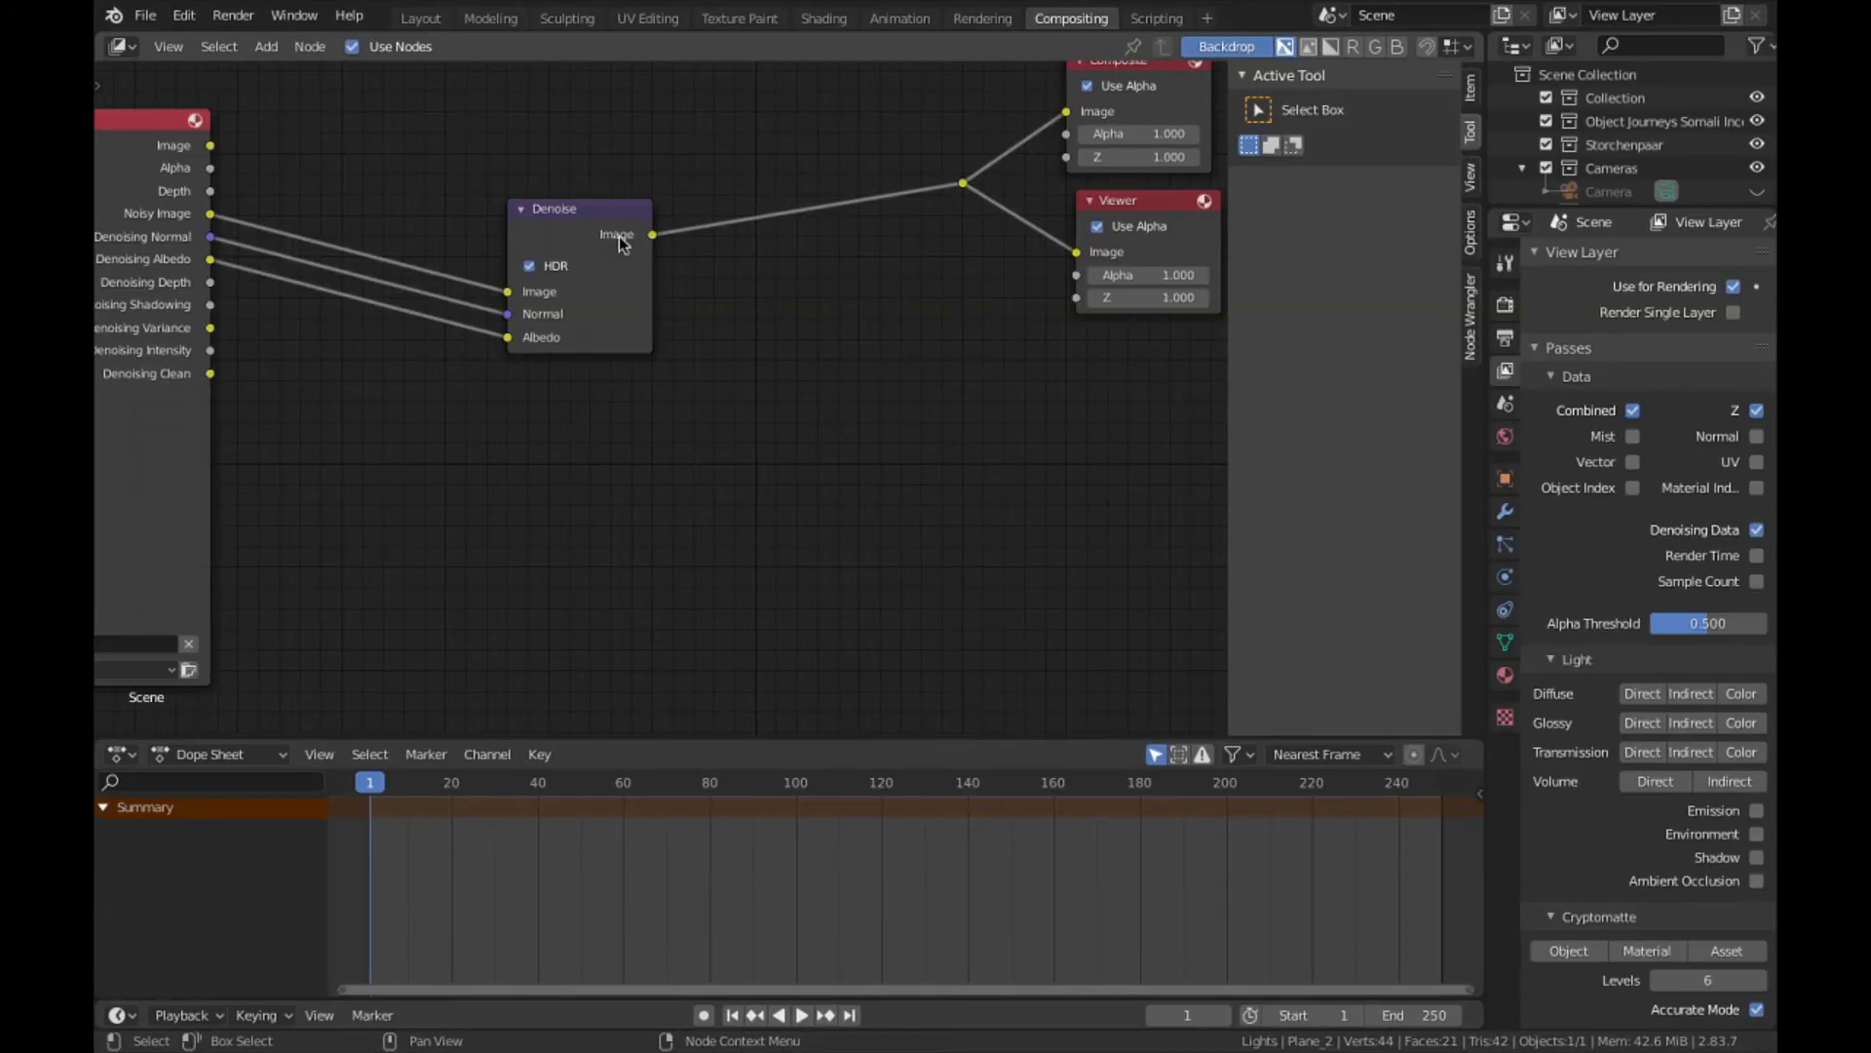
- Switch to Blender's compositor and add a Glare node below the link from the Denoise node to the outputs
{"action": "left_click_drag", "start_coordinate": [618, 242], "coordinate": [310, 228]}
{"action": "key", "text": "shift+a"}
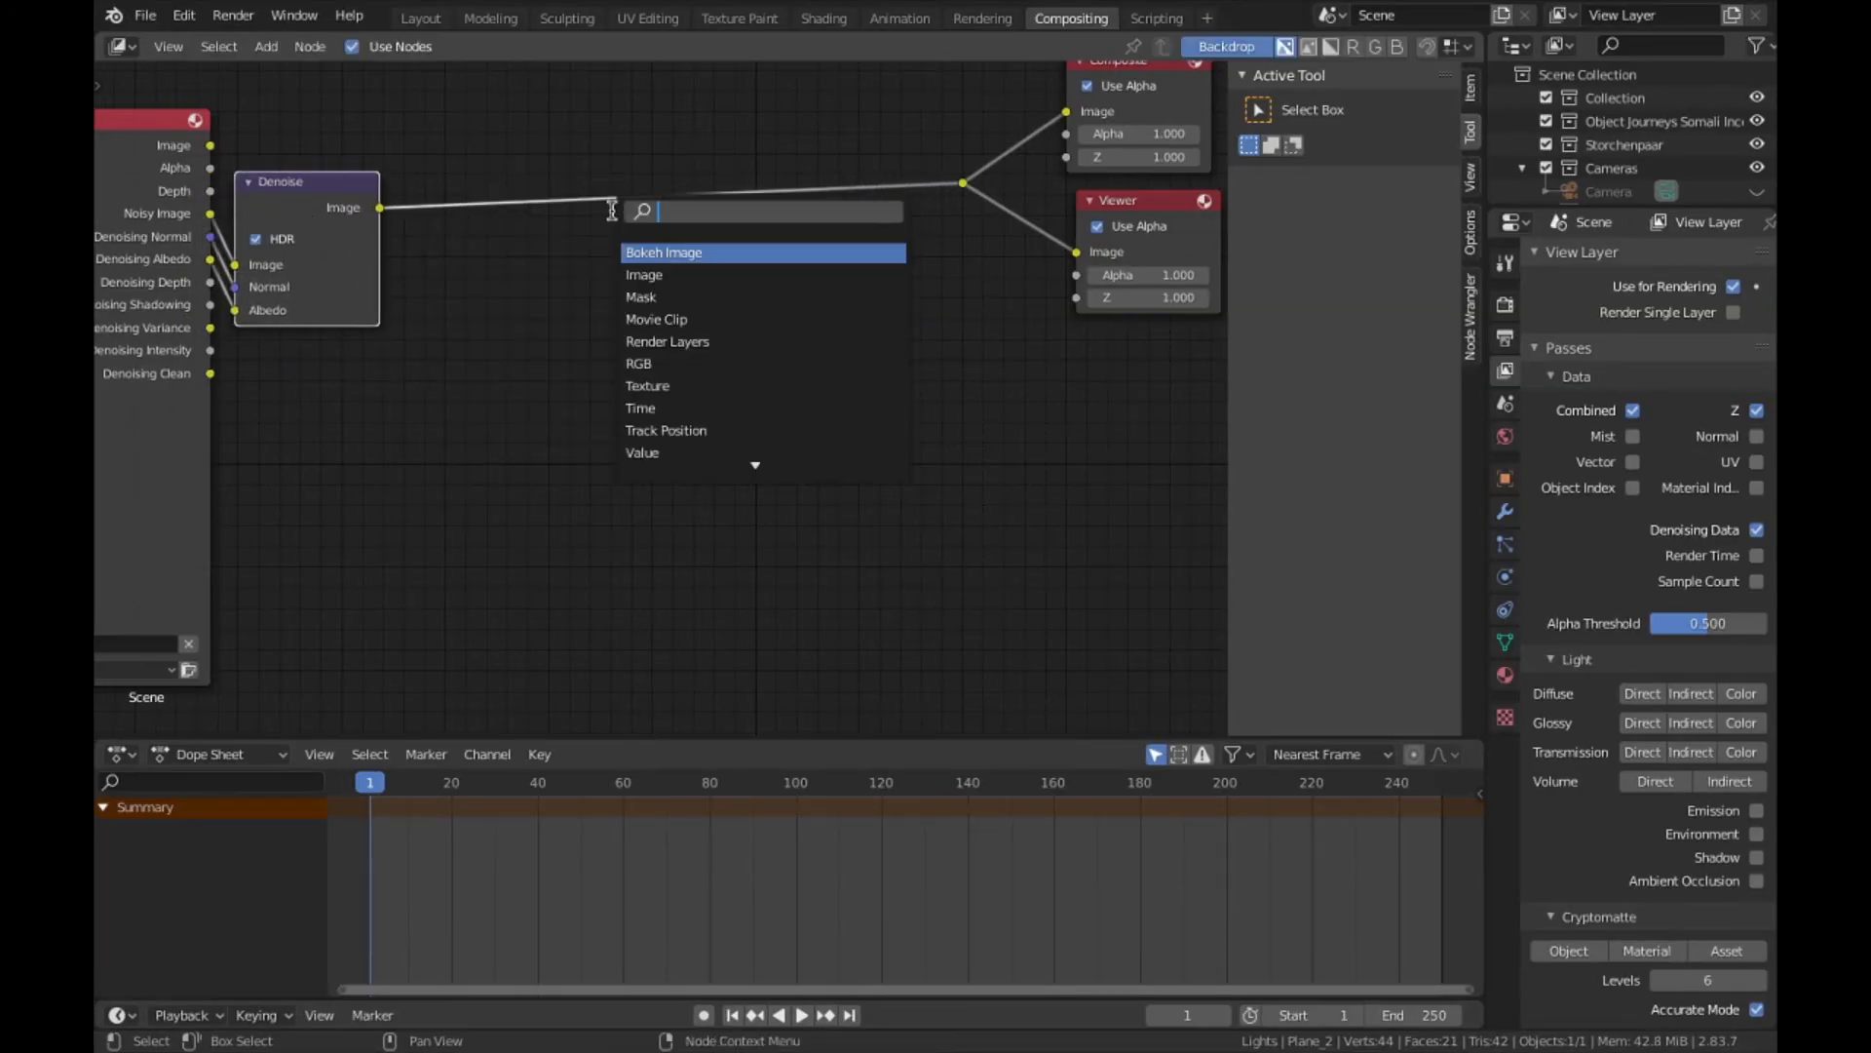
{"action": "type", "text": "glow"}
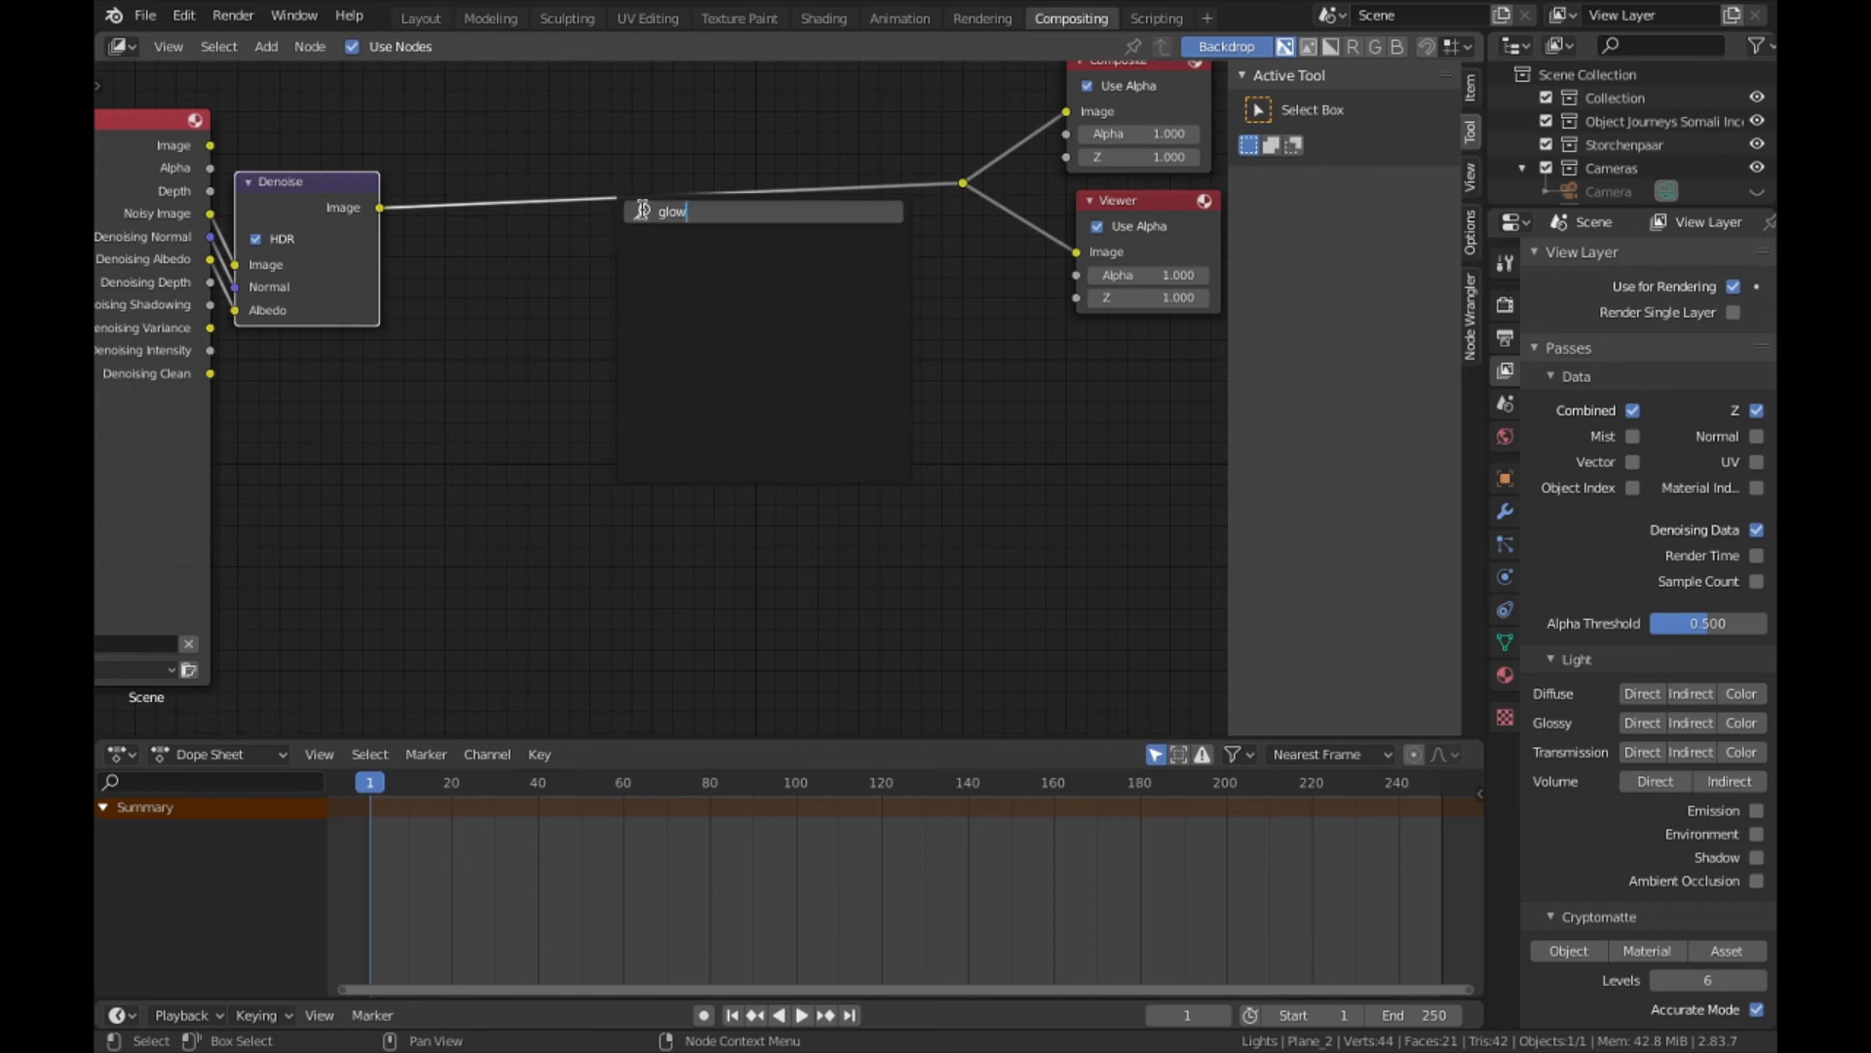
{"action": "key", "text": "BackSpace"}
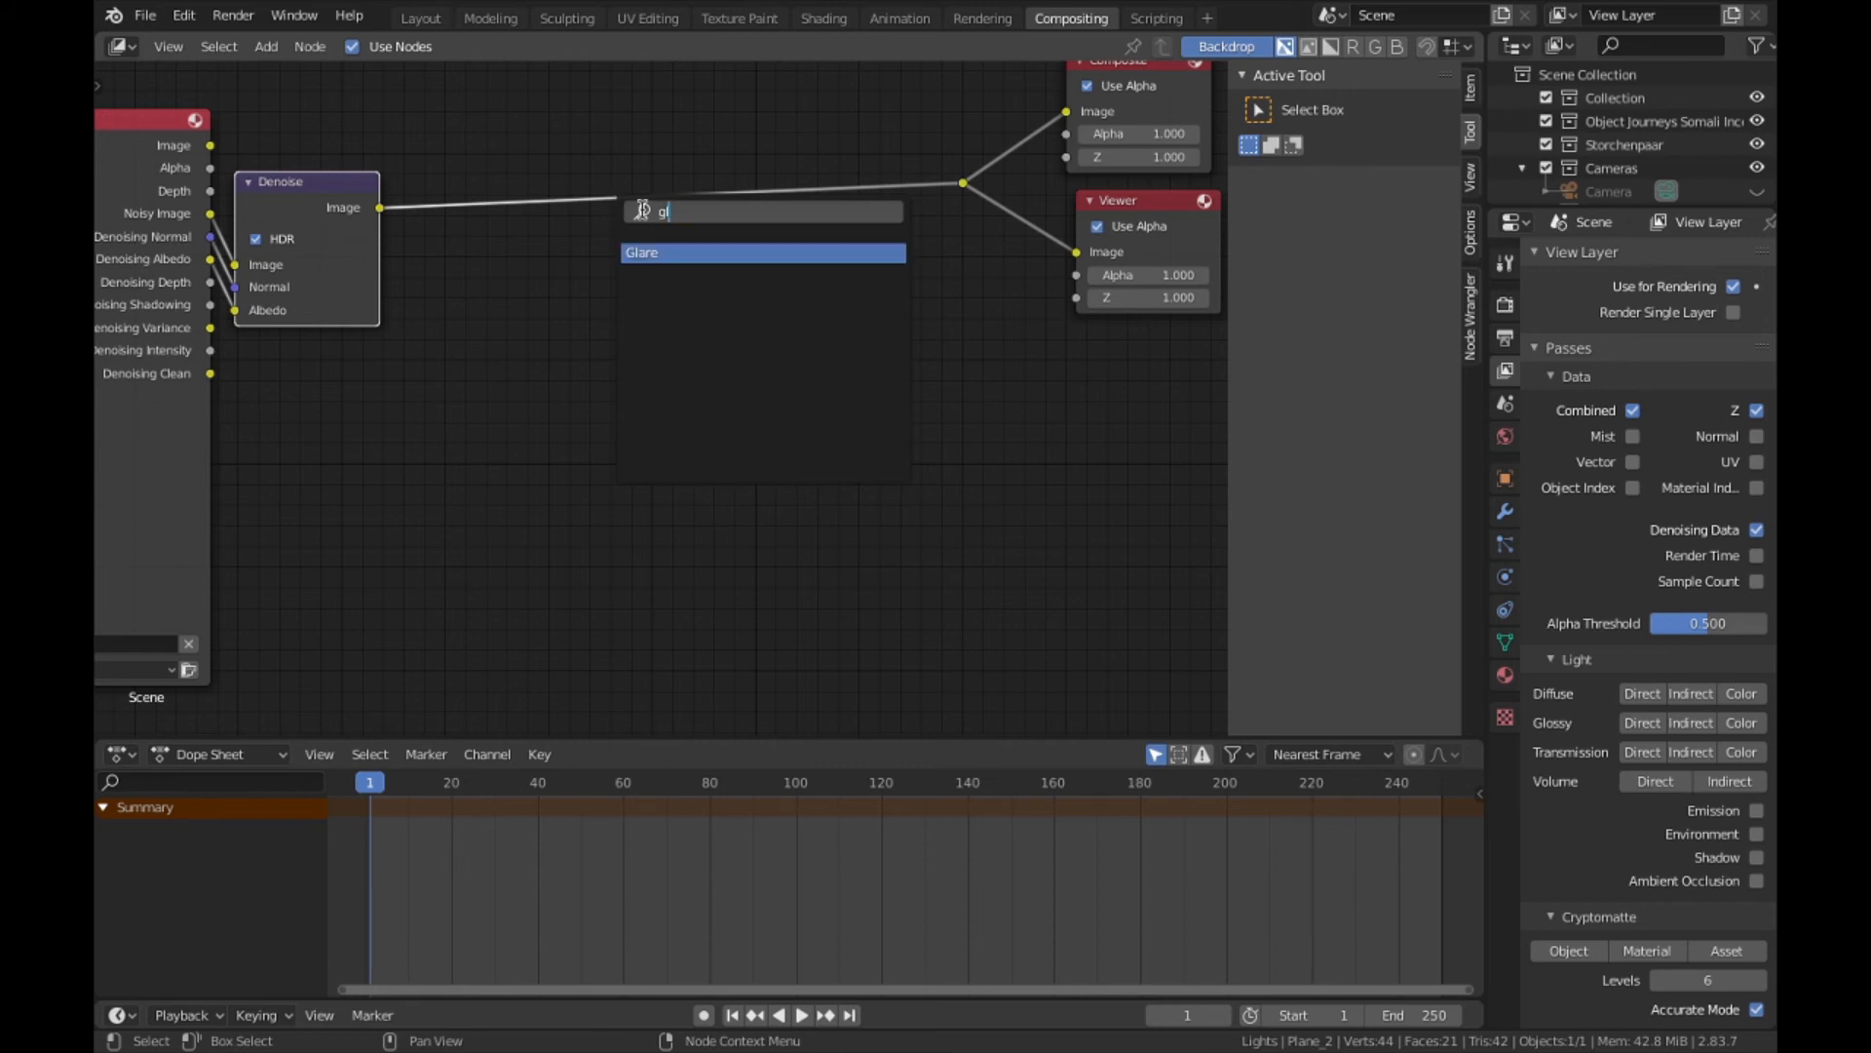
{"action": "key", "text": "Return"}
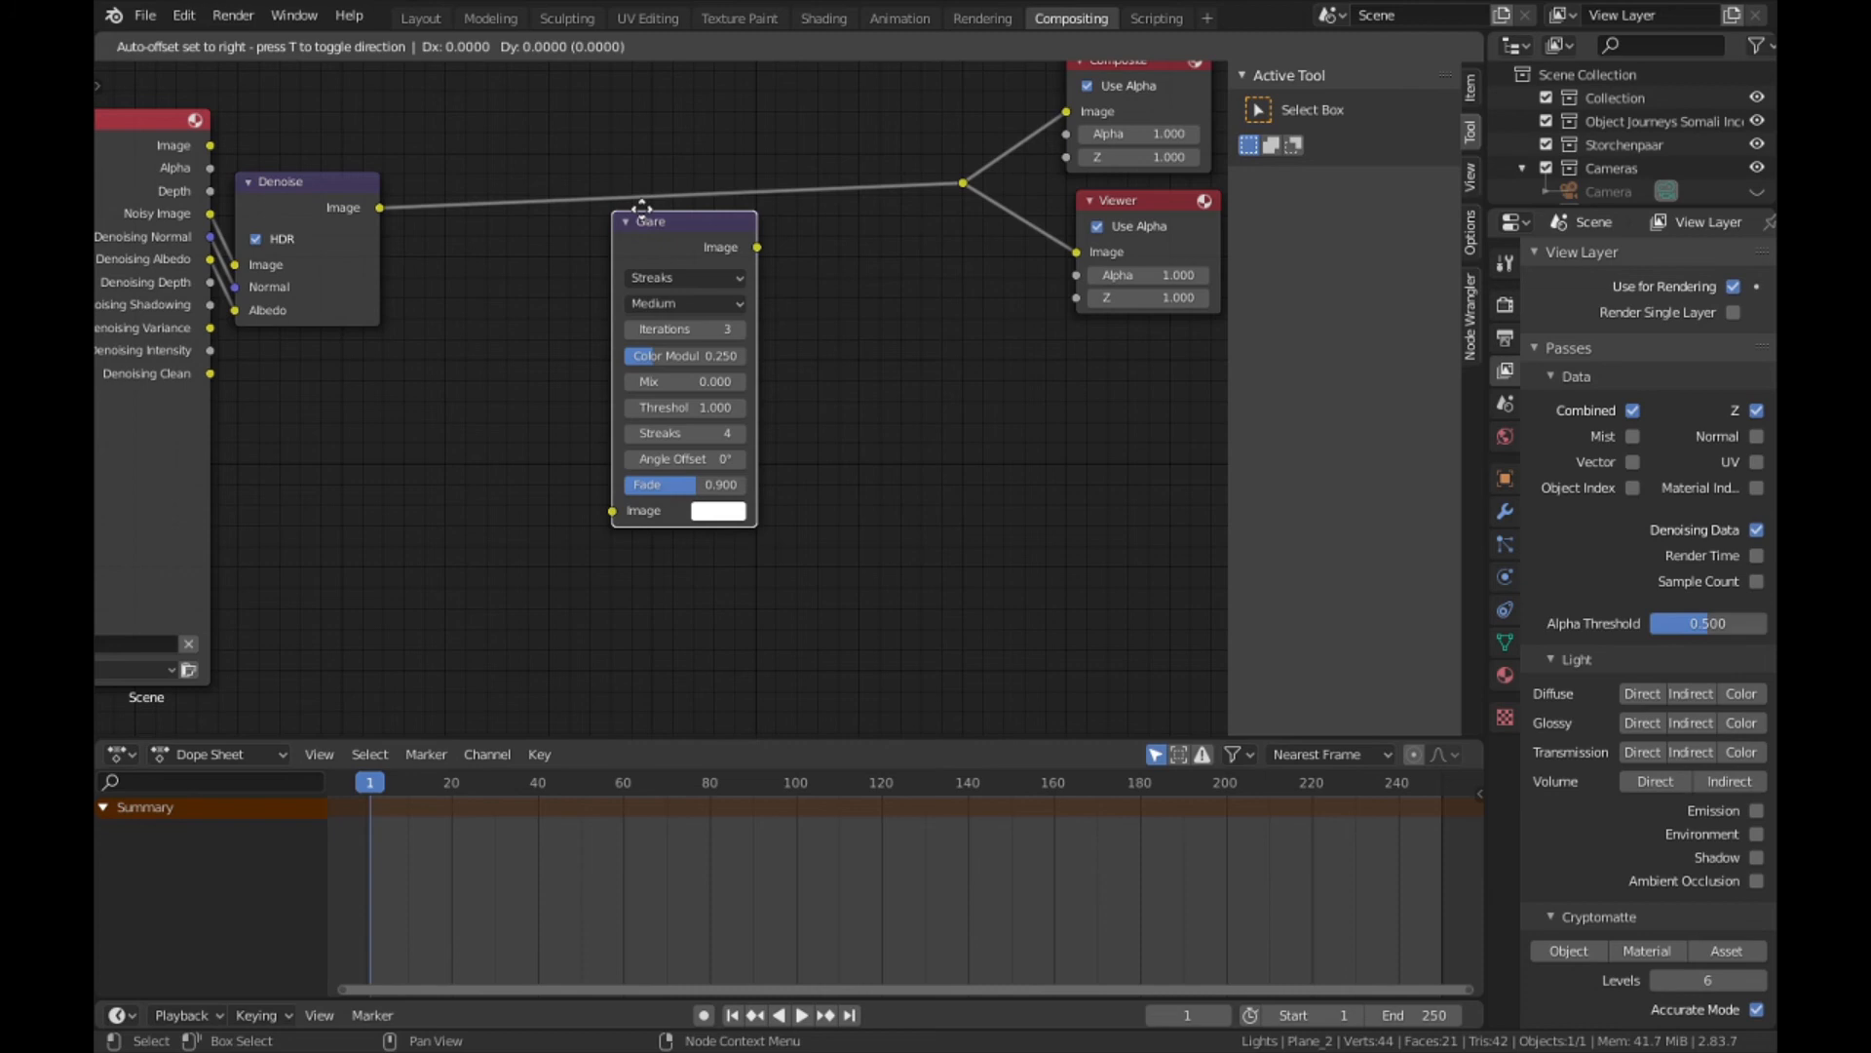
{"action": "left_click", "coordinate": [679, 239]}
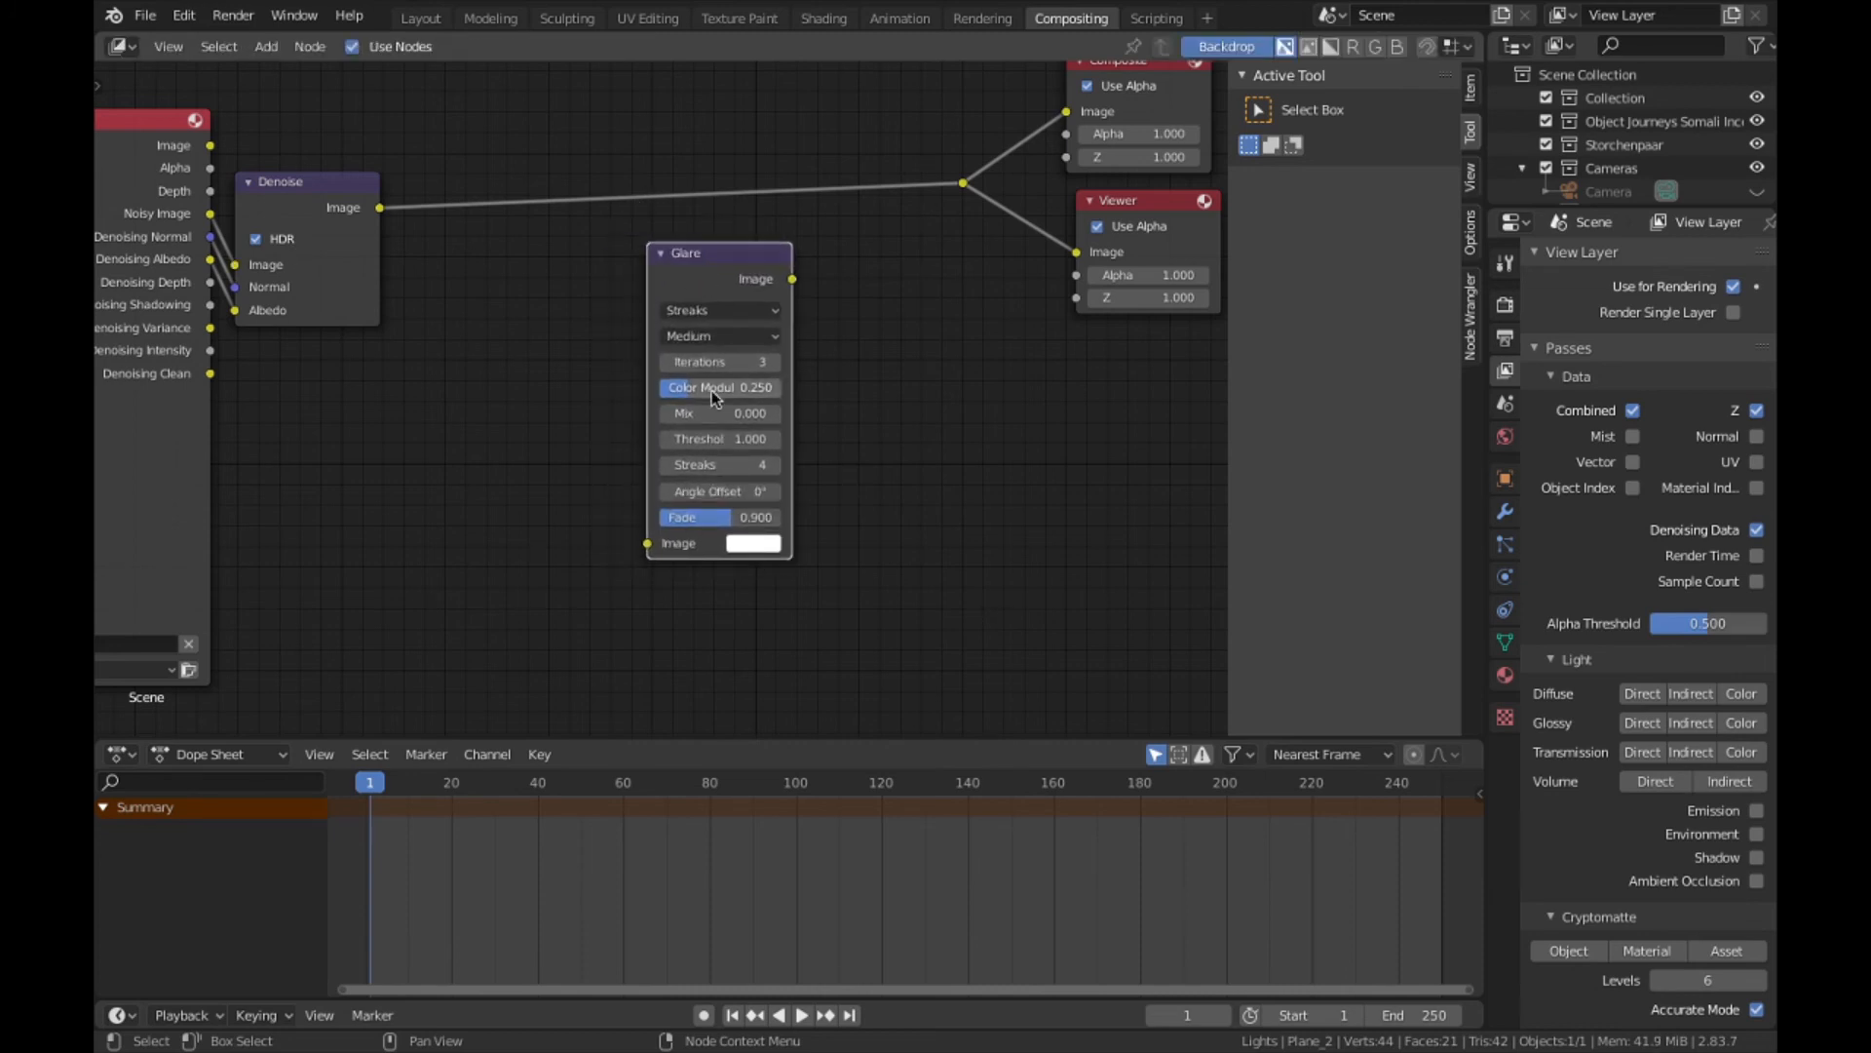
{"action": "left_click", "coordinate": [317, 221], "text": "ctrl+shift"}
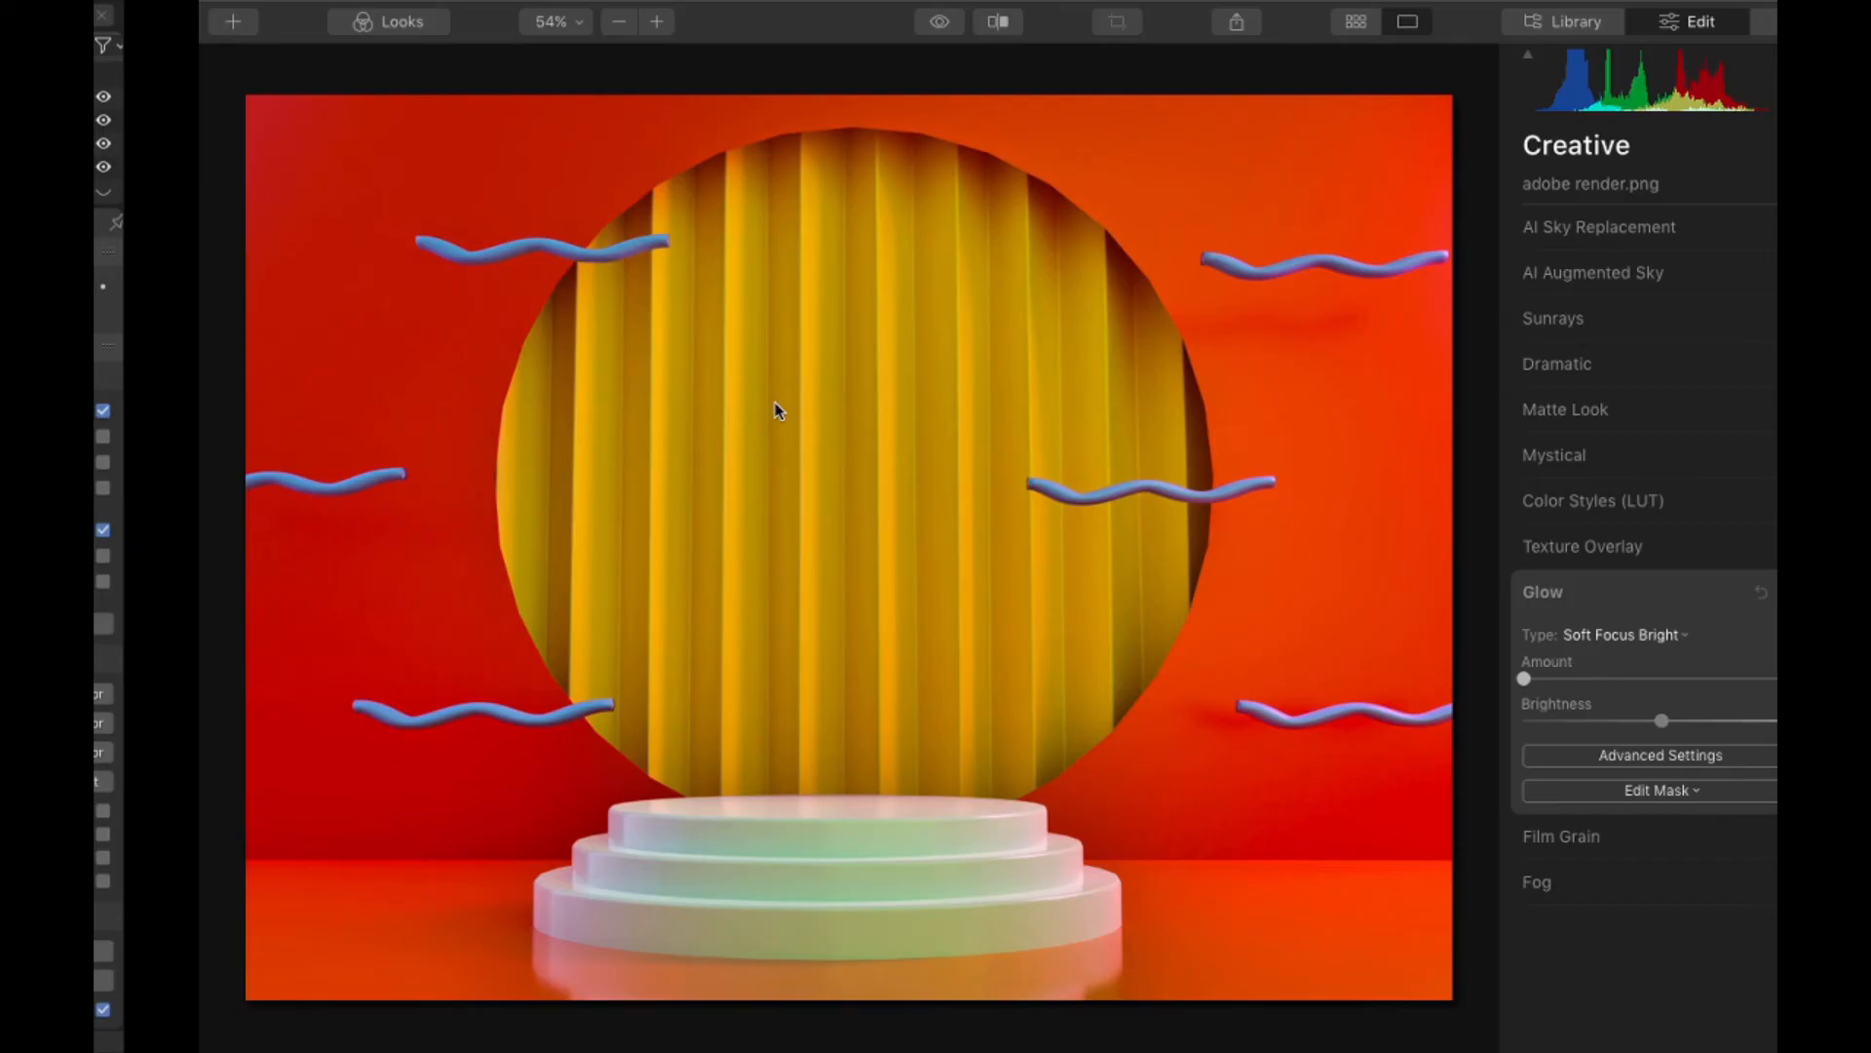
- Return to Luminar 4, set the Soft Focus Bright glow amount to 7, and check the scene geometry in Blender's 3D layout
{"action": "scroll", "coordinate": [538, 935], "scroll_direction": "up", "scroll_amount": 5}
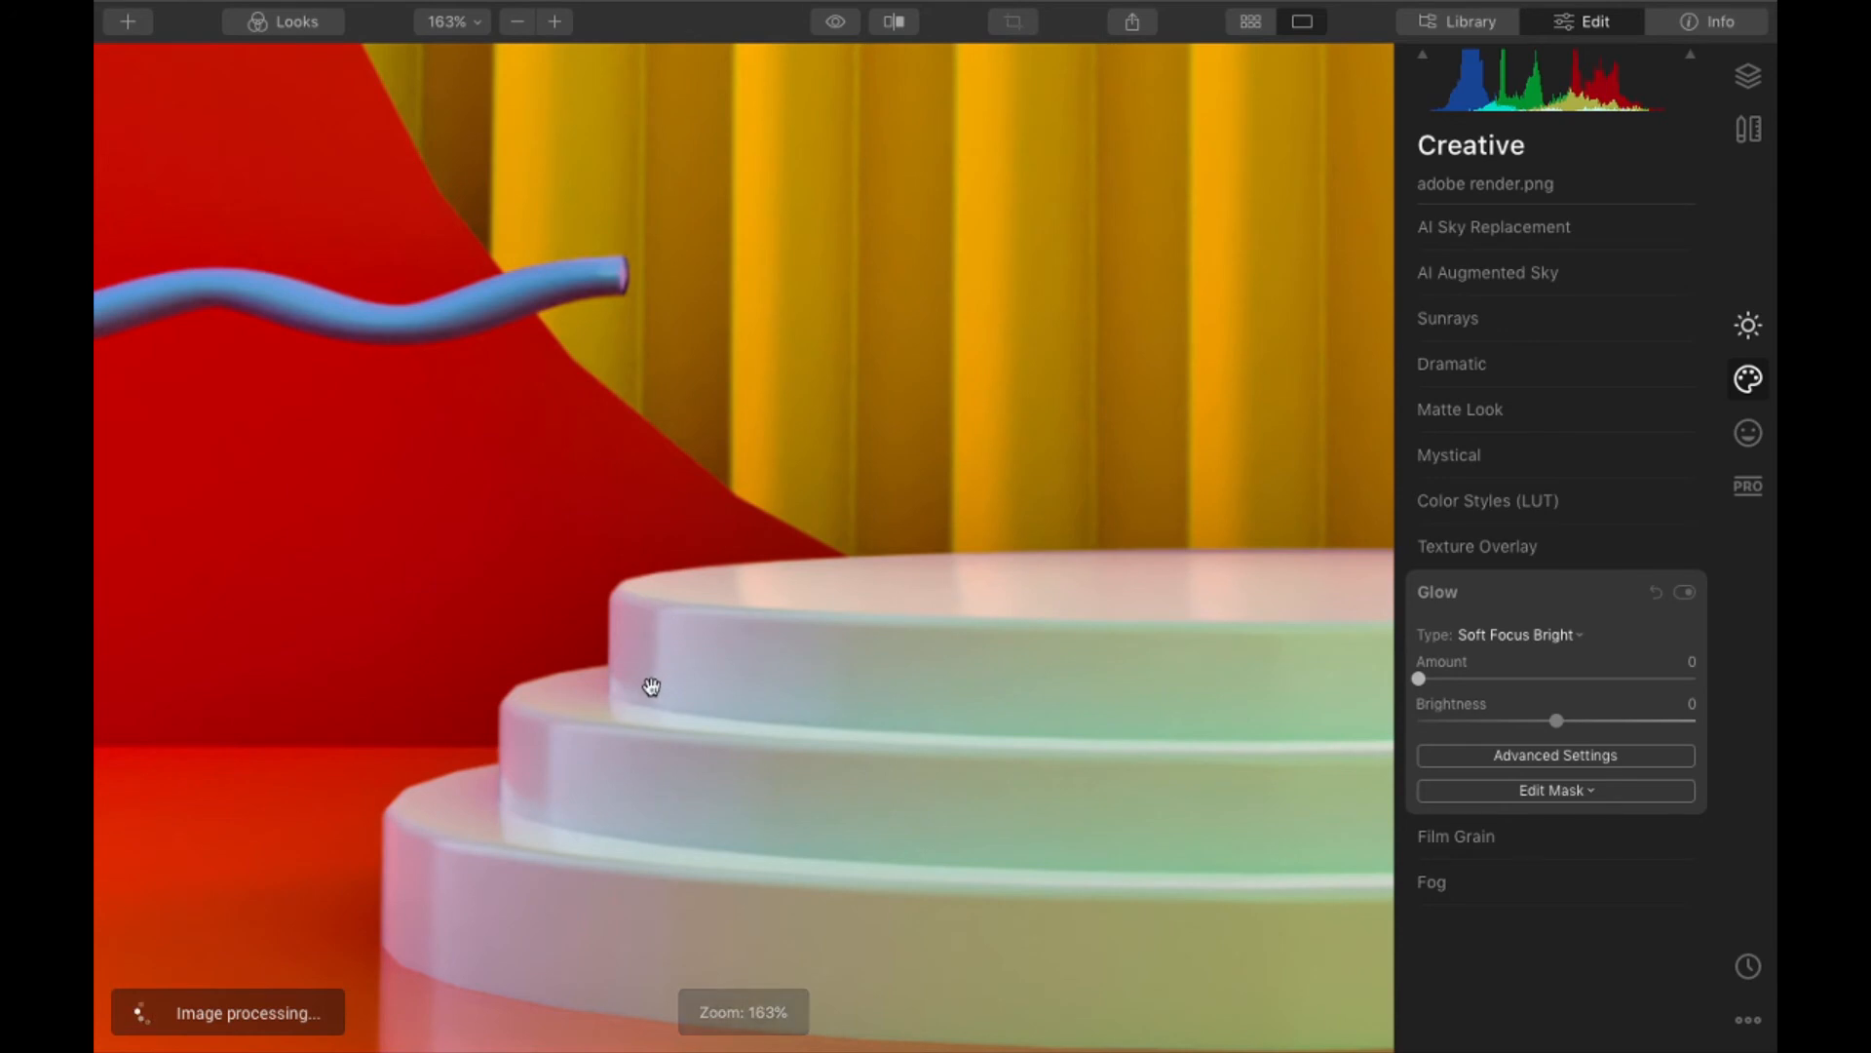
{"action": "scroll", "coordinate": [733, 715], "scroll_direction": "down", "scroll_amount": 5}
{"action": "scroll", "coordinate": [1054, 613], "scroll_direction": "down", "scroll_amount": 1}
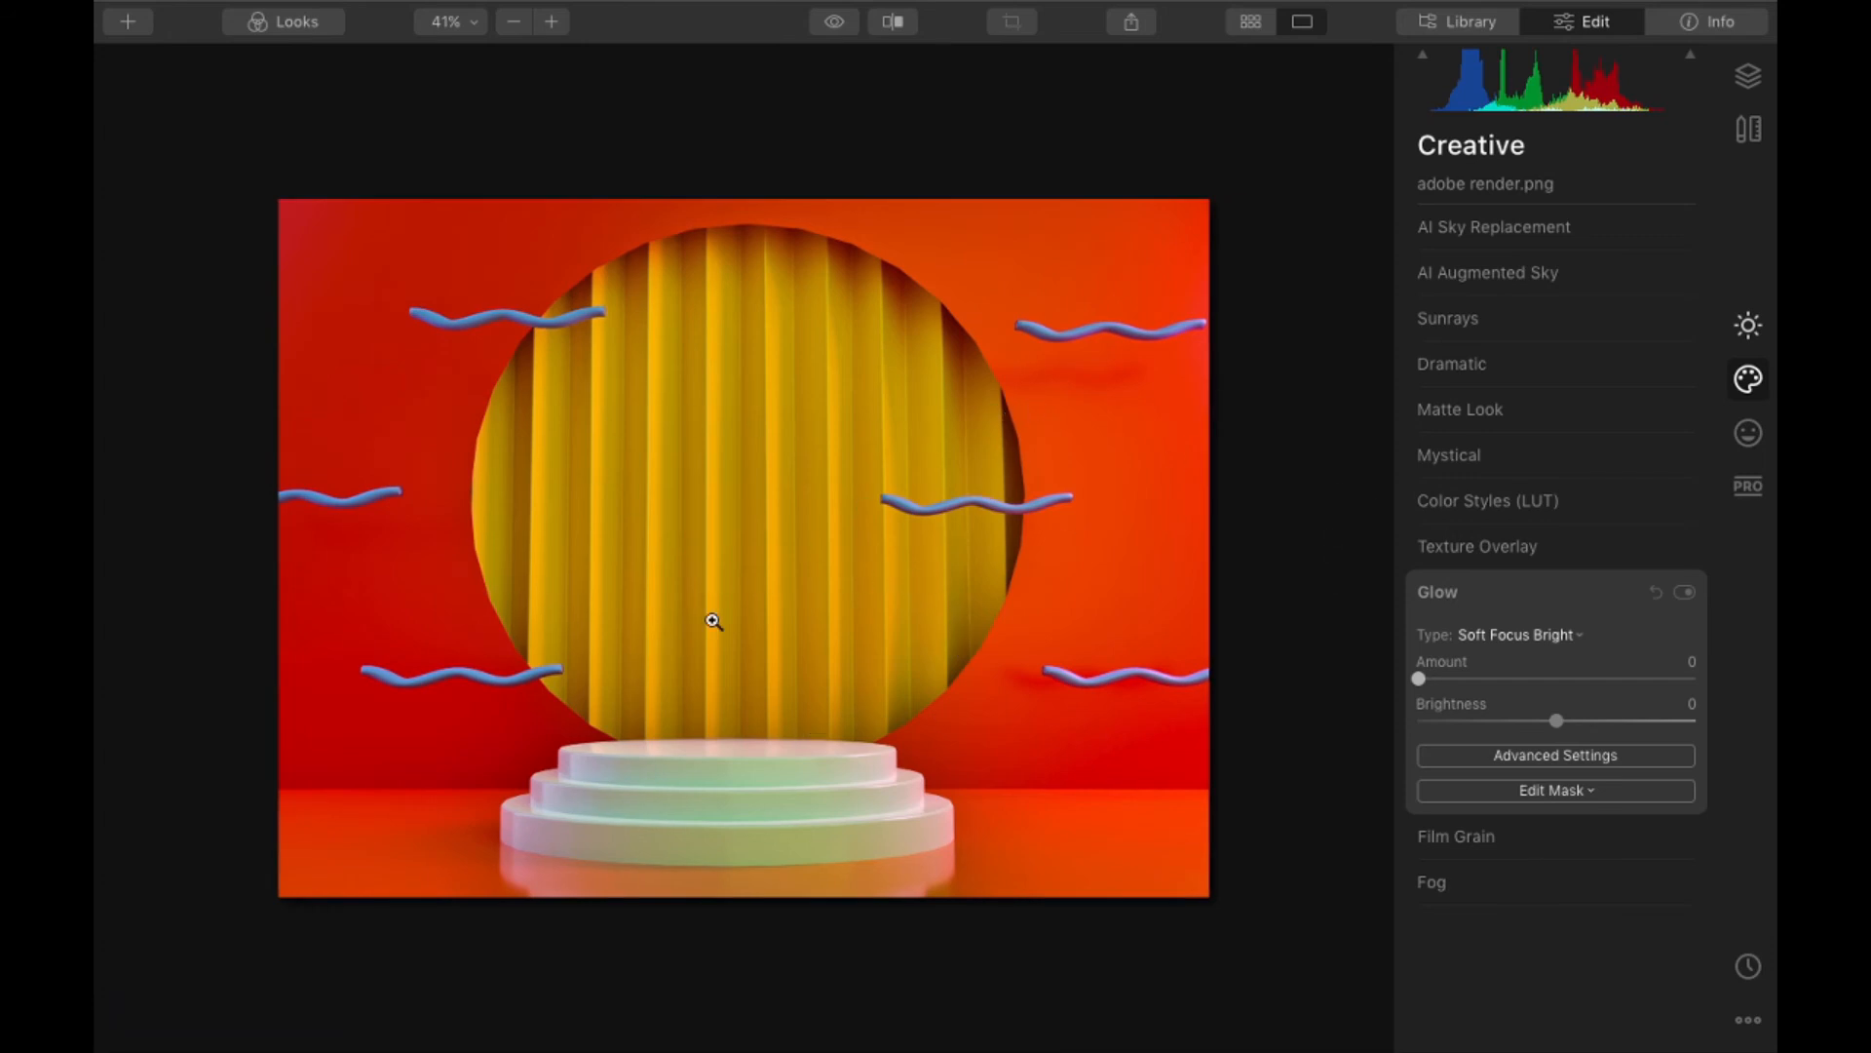
{"action": "left_click_drag", "start_coordinate": [1431, 681], "coordinate": [1599, 702]}
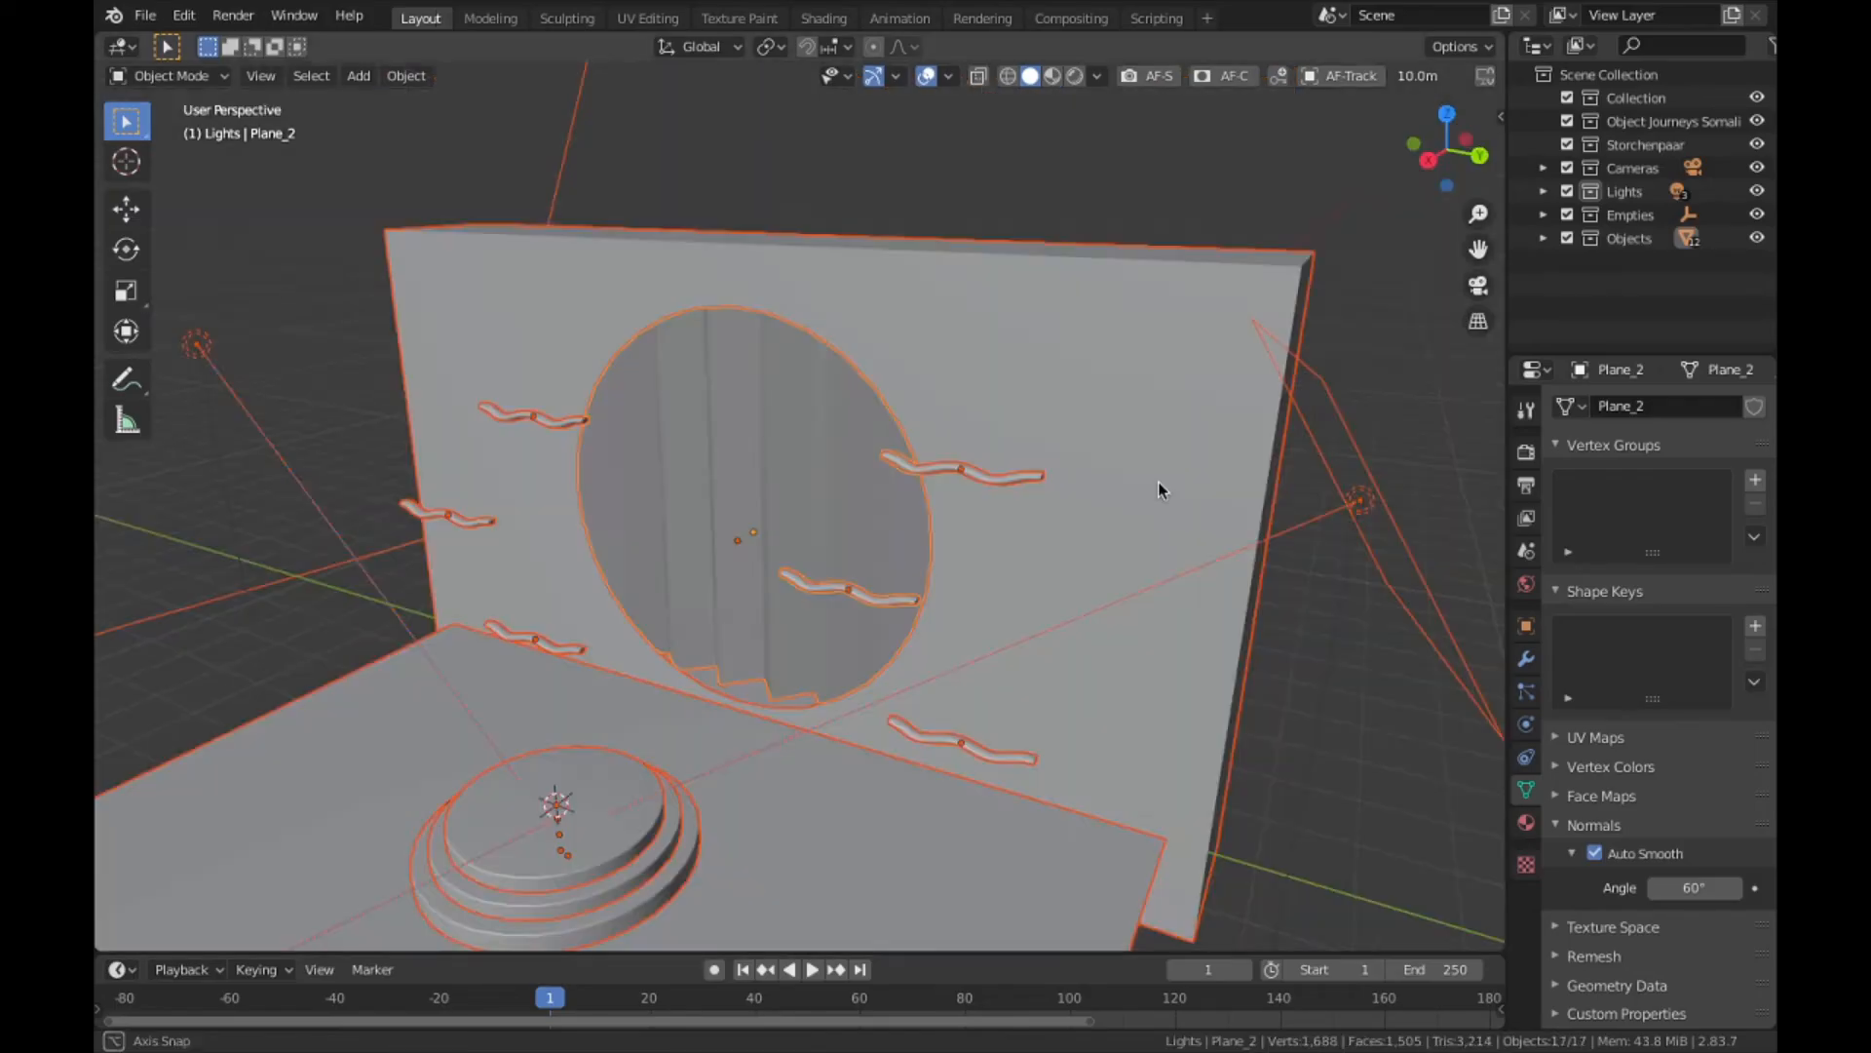
{"action": "left_click_drag", "start_coordinate": [1158, 482], "coordinate": [1044, 527]}
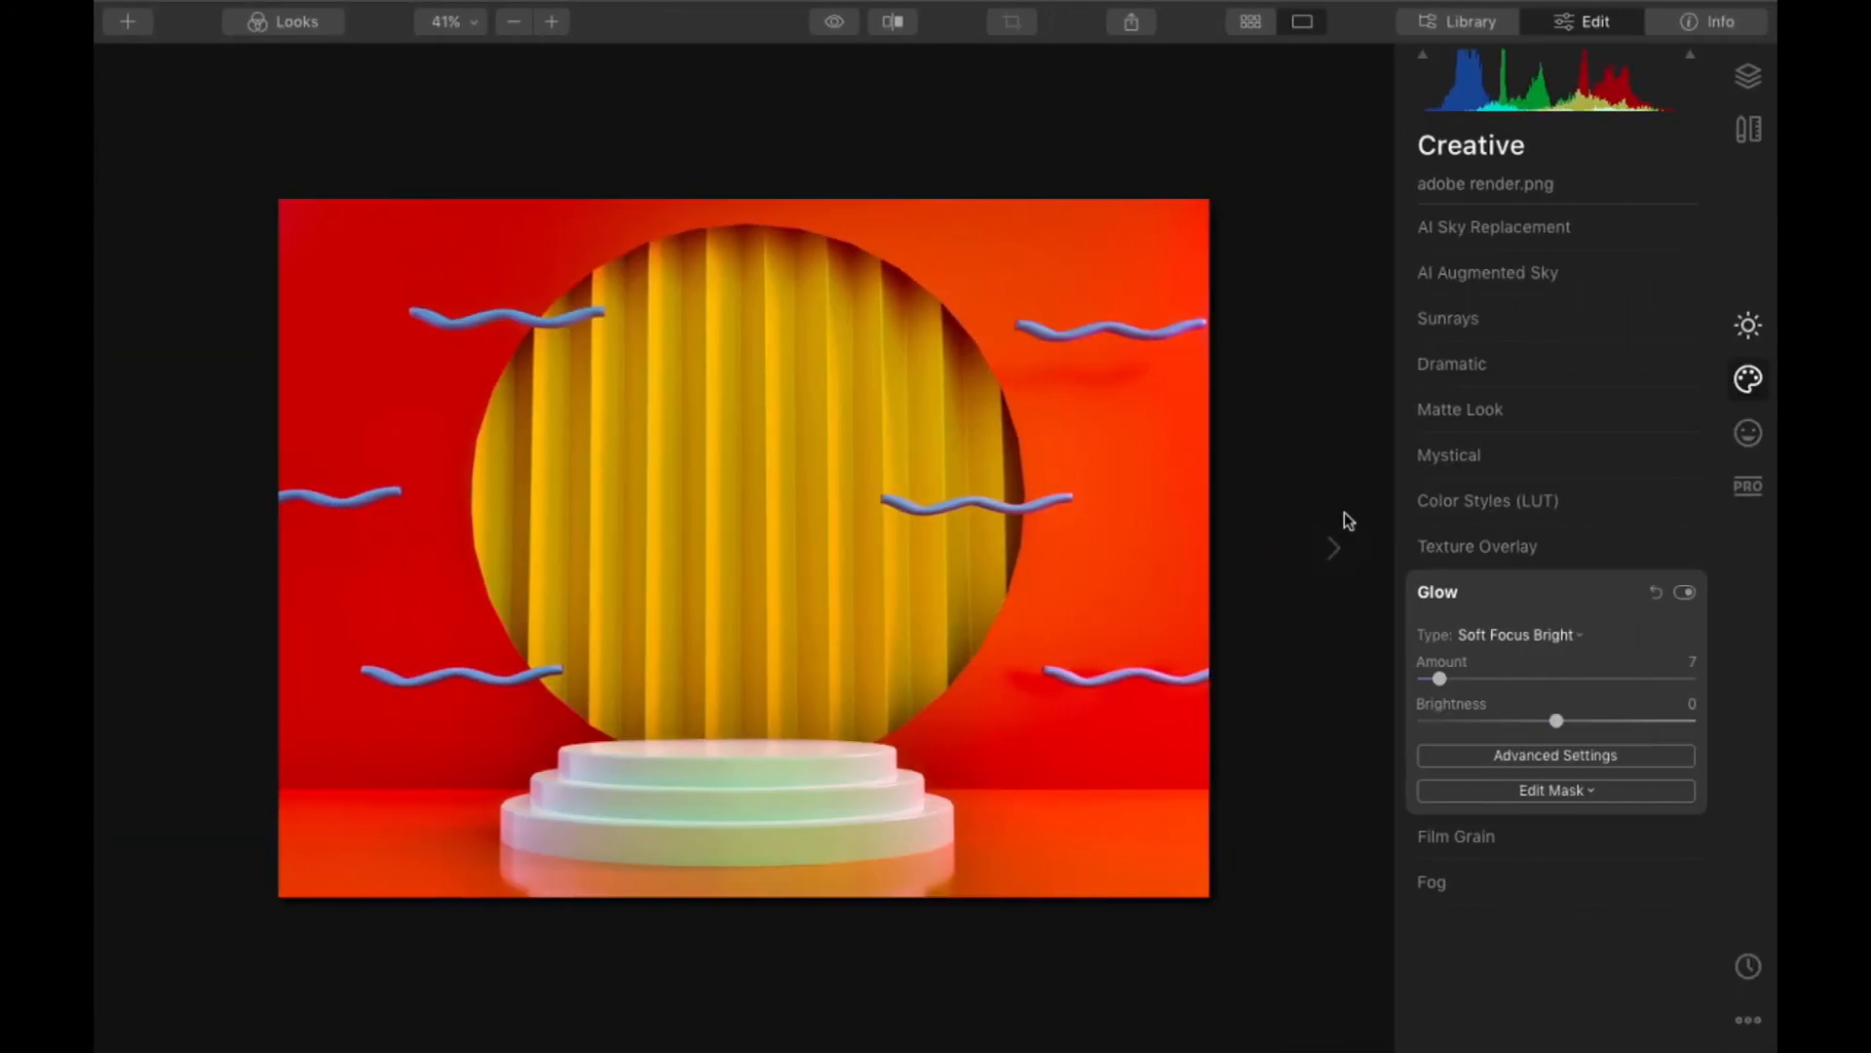
- Back in Luminar 4, compare the render before and after editing, moving the divider across the curtain and podium at different zoom levels
{"action": "left_click", "coordinate": [889, 23]}
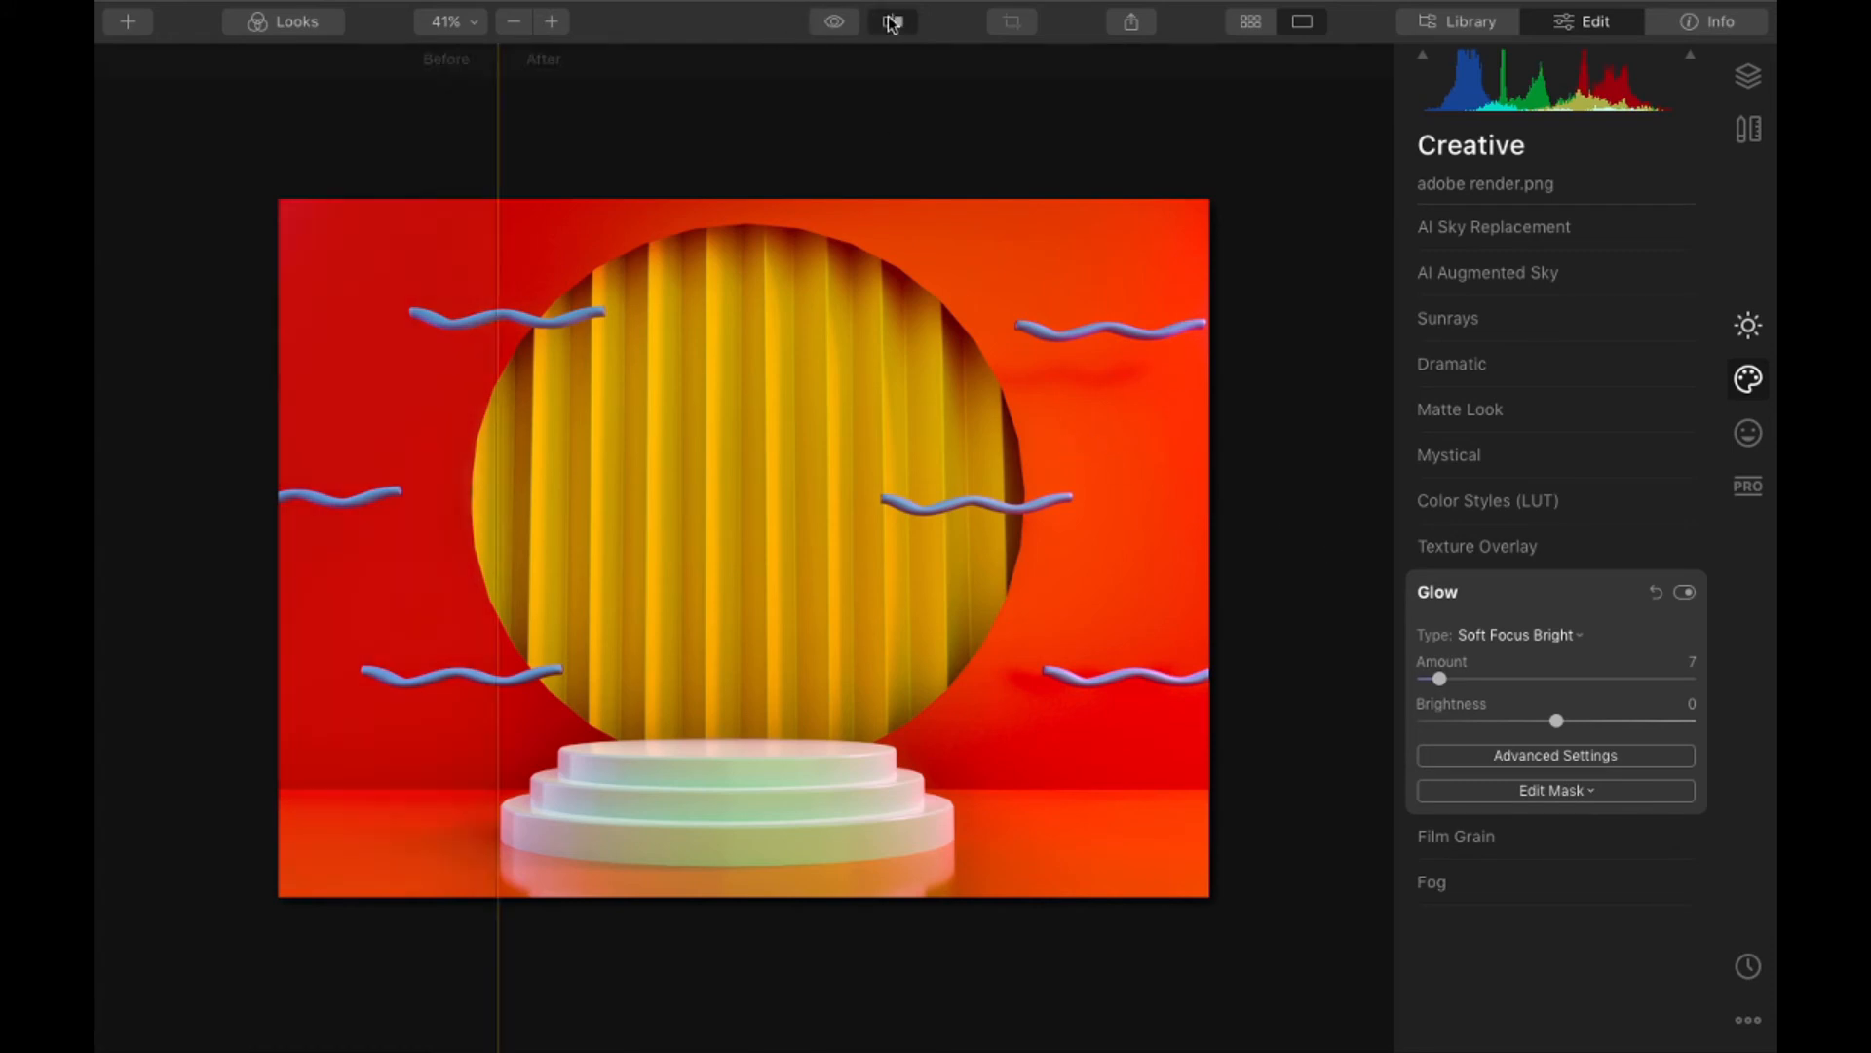
{"action": "left_click_drag", "start_coordinate": [497, 451], "coordinate": [736, 745]}
{"action": "scroll", "coordinate": [818, 861], "scroll_direction": "up", "scroll_amount": 5}
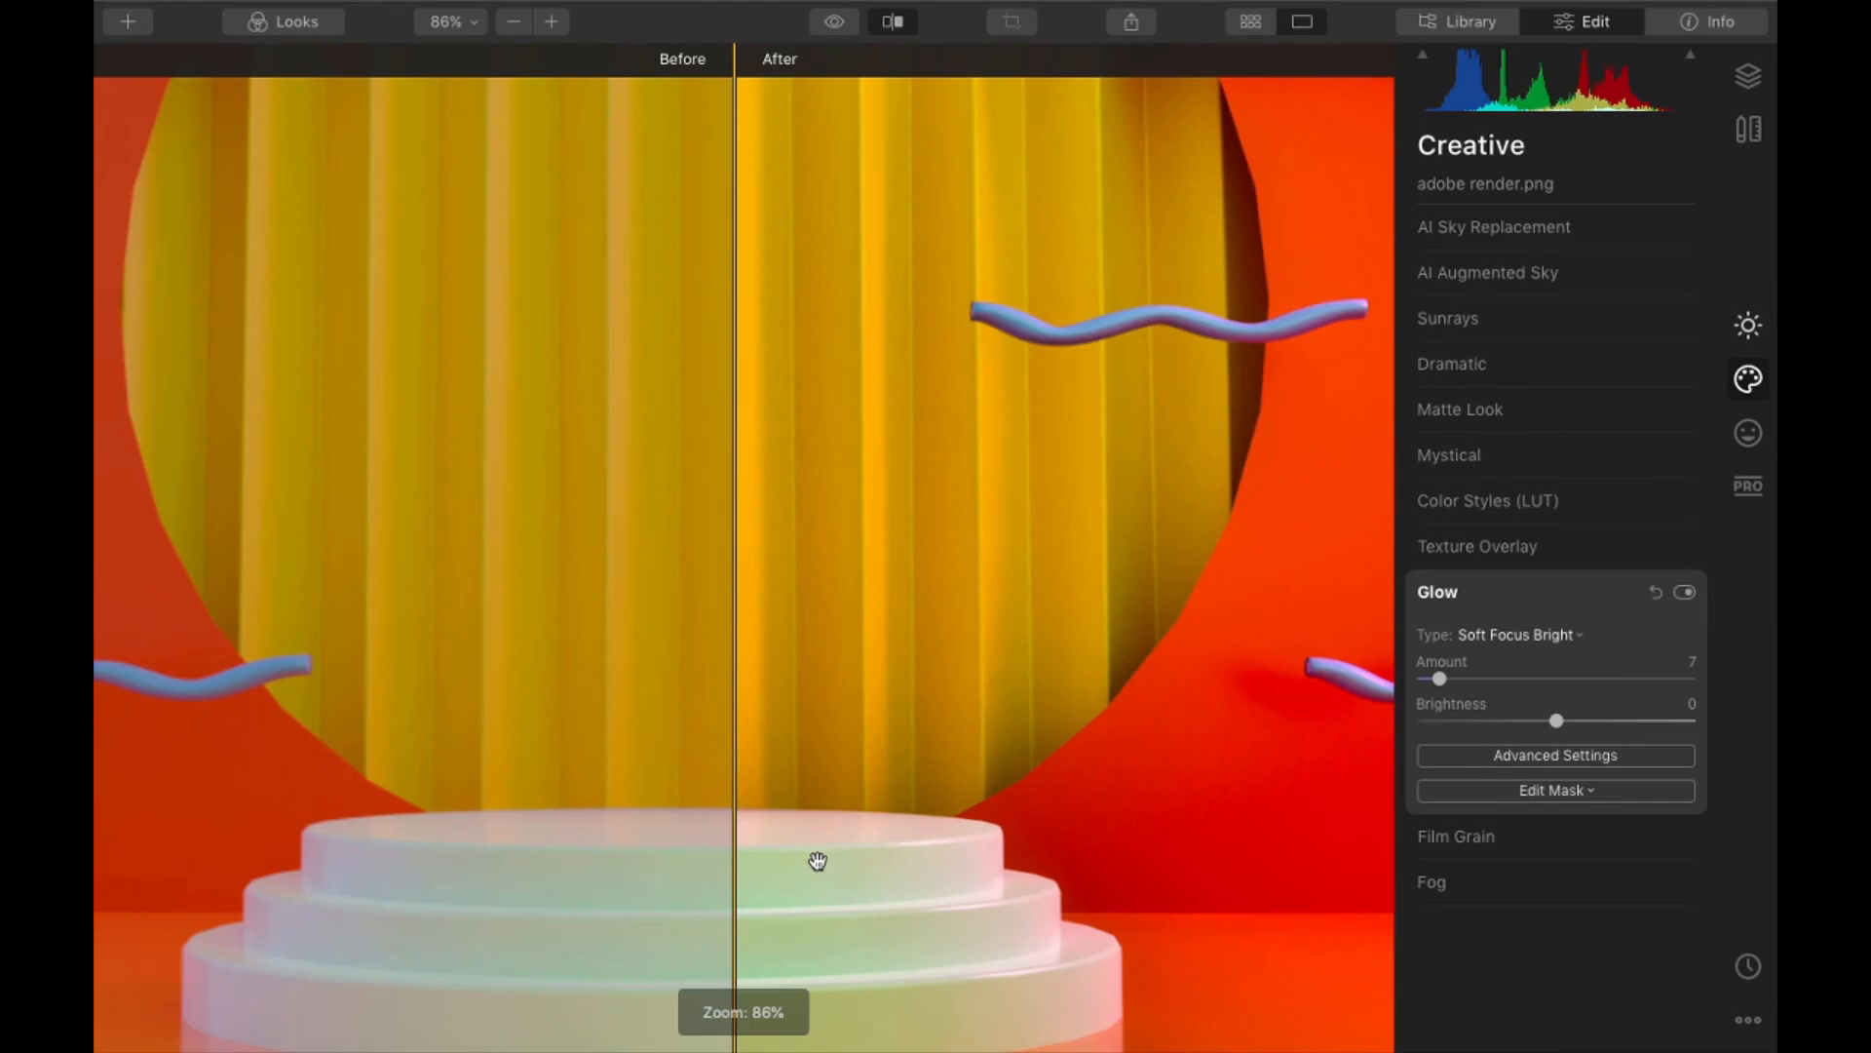
{"action": "left_click_drag", "start_coordinate": [818, 861], "coordinate": [919, 782]}
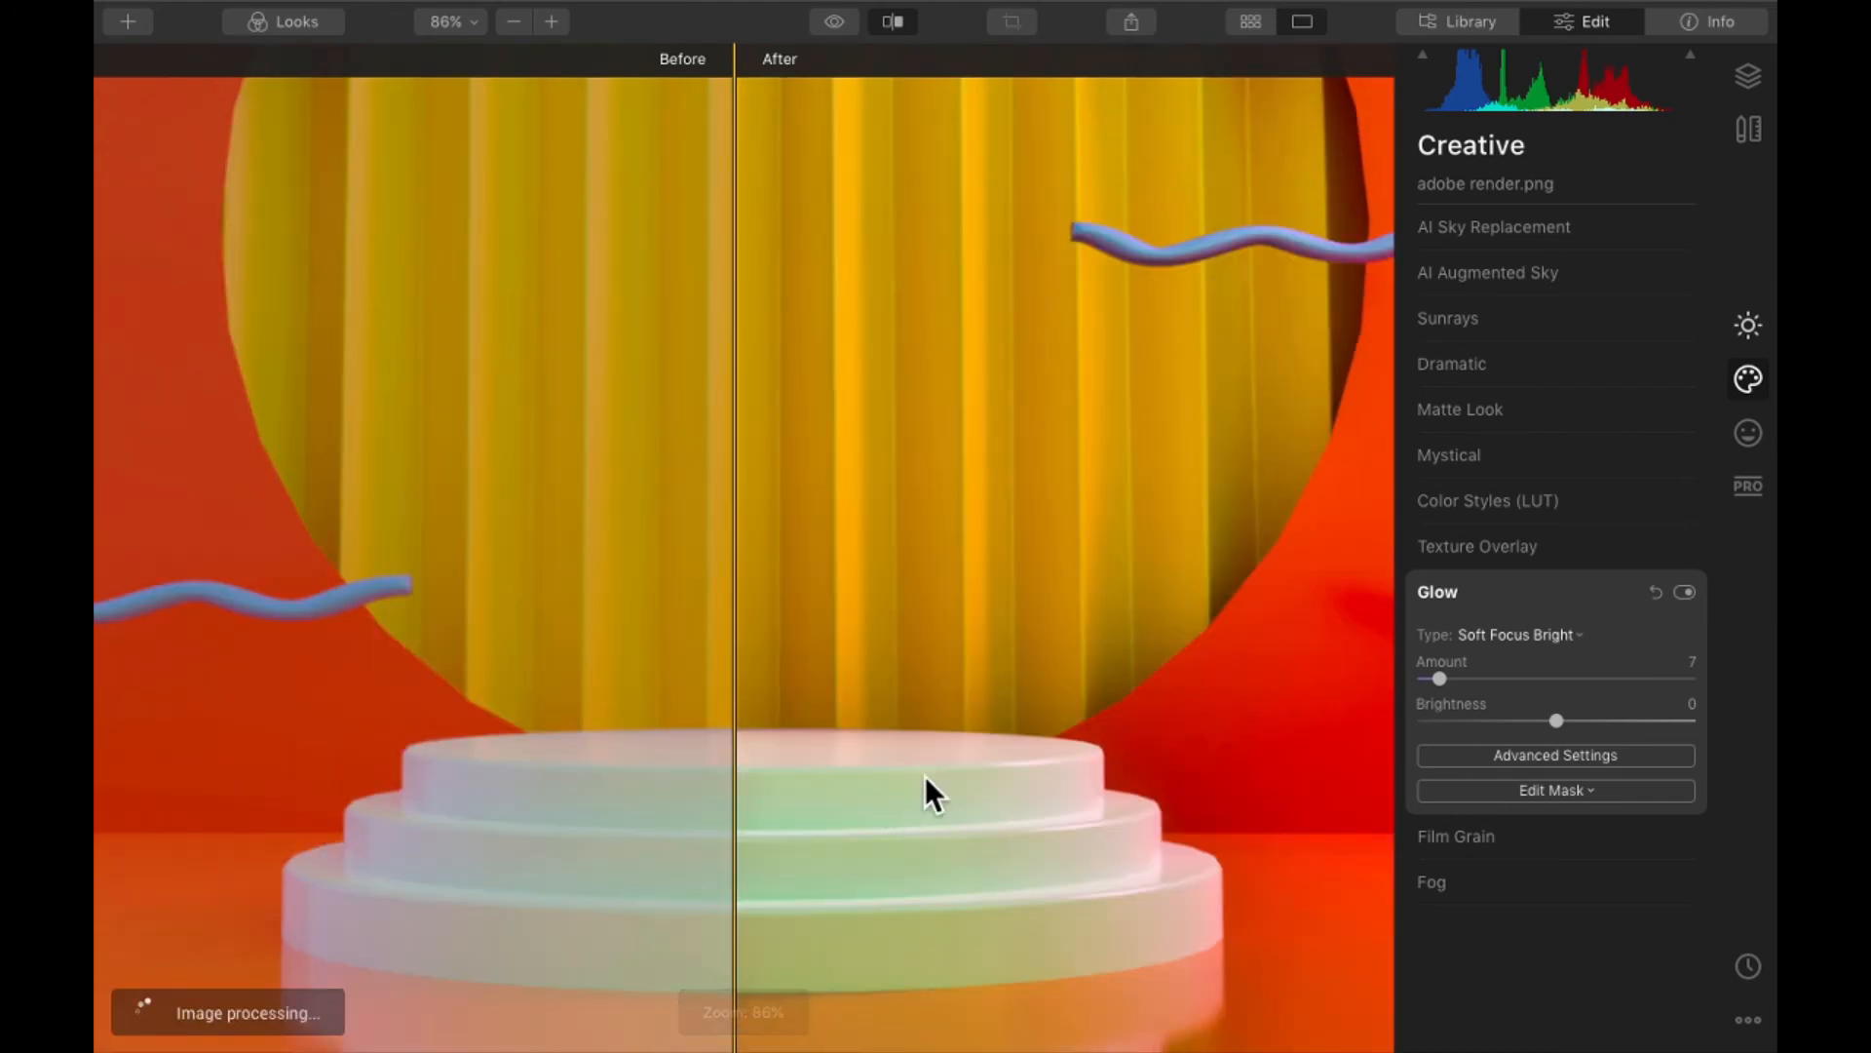
{"action": "left_click_drag", "start_coordinate": [783, 832], "coordinate": [785, 815]}
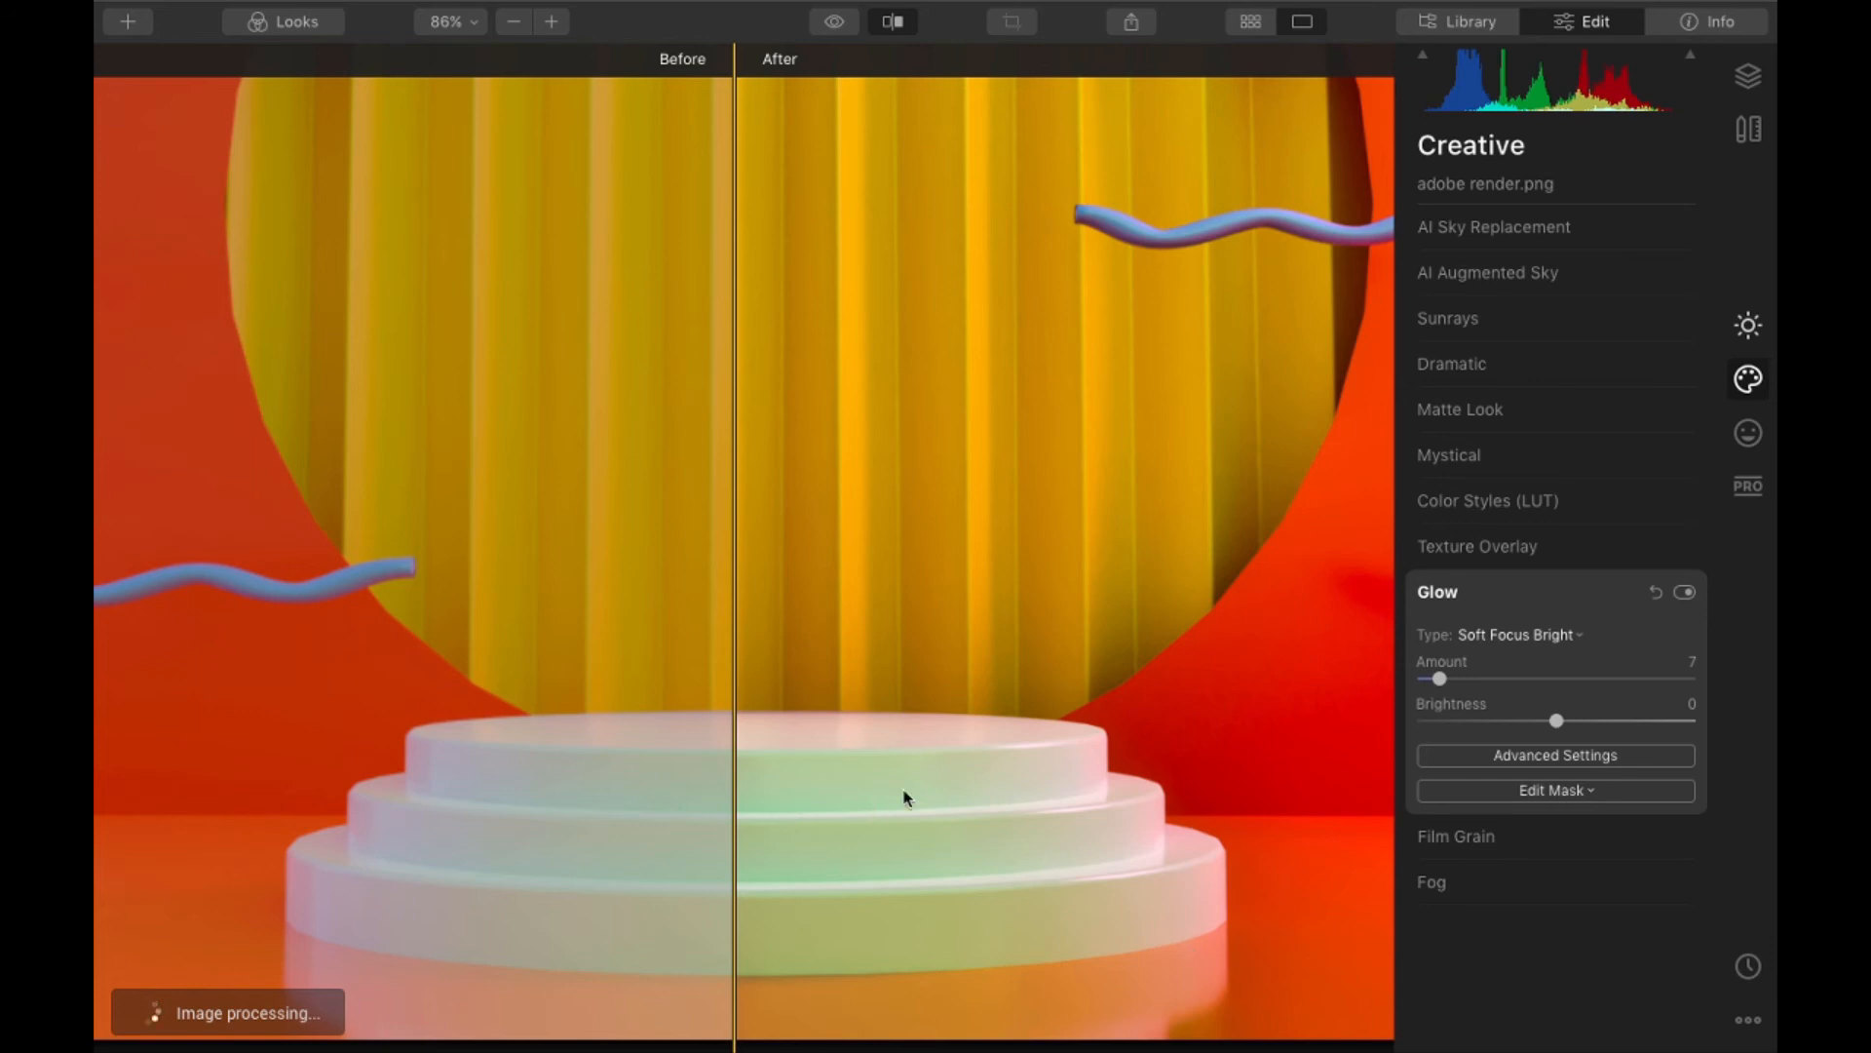
{"action": "left_click_drag", "start_coordinate": [734, 743], "coordinate": [506, 757]}
{"action": "scroll", "coordinate": [894, 736], "scroll_direction": "down", "scroll_amount": 5}
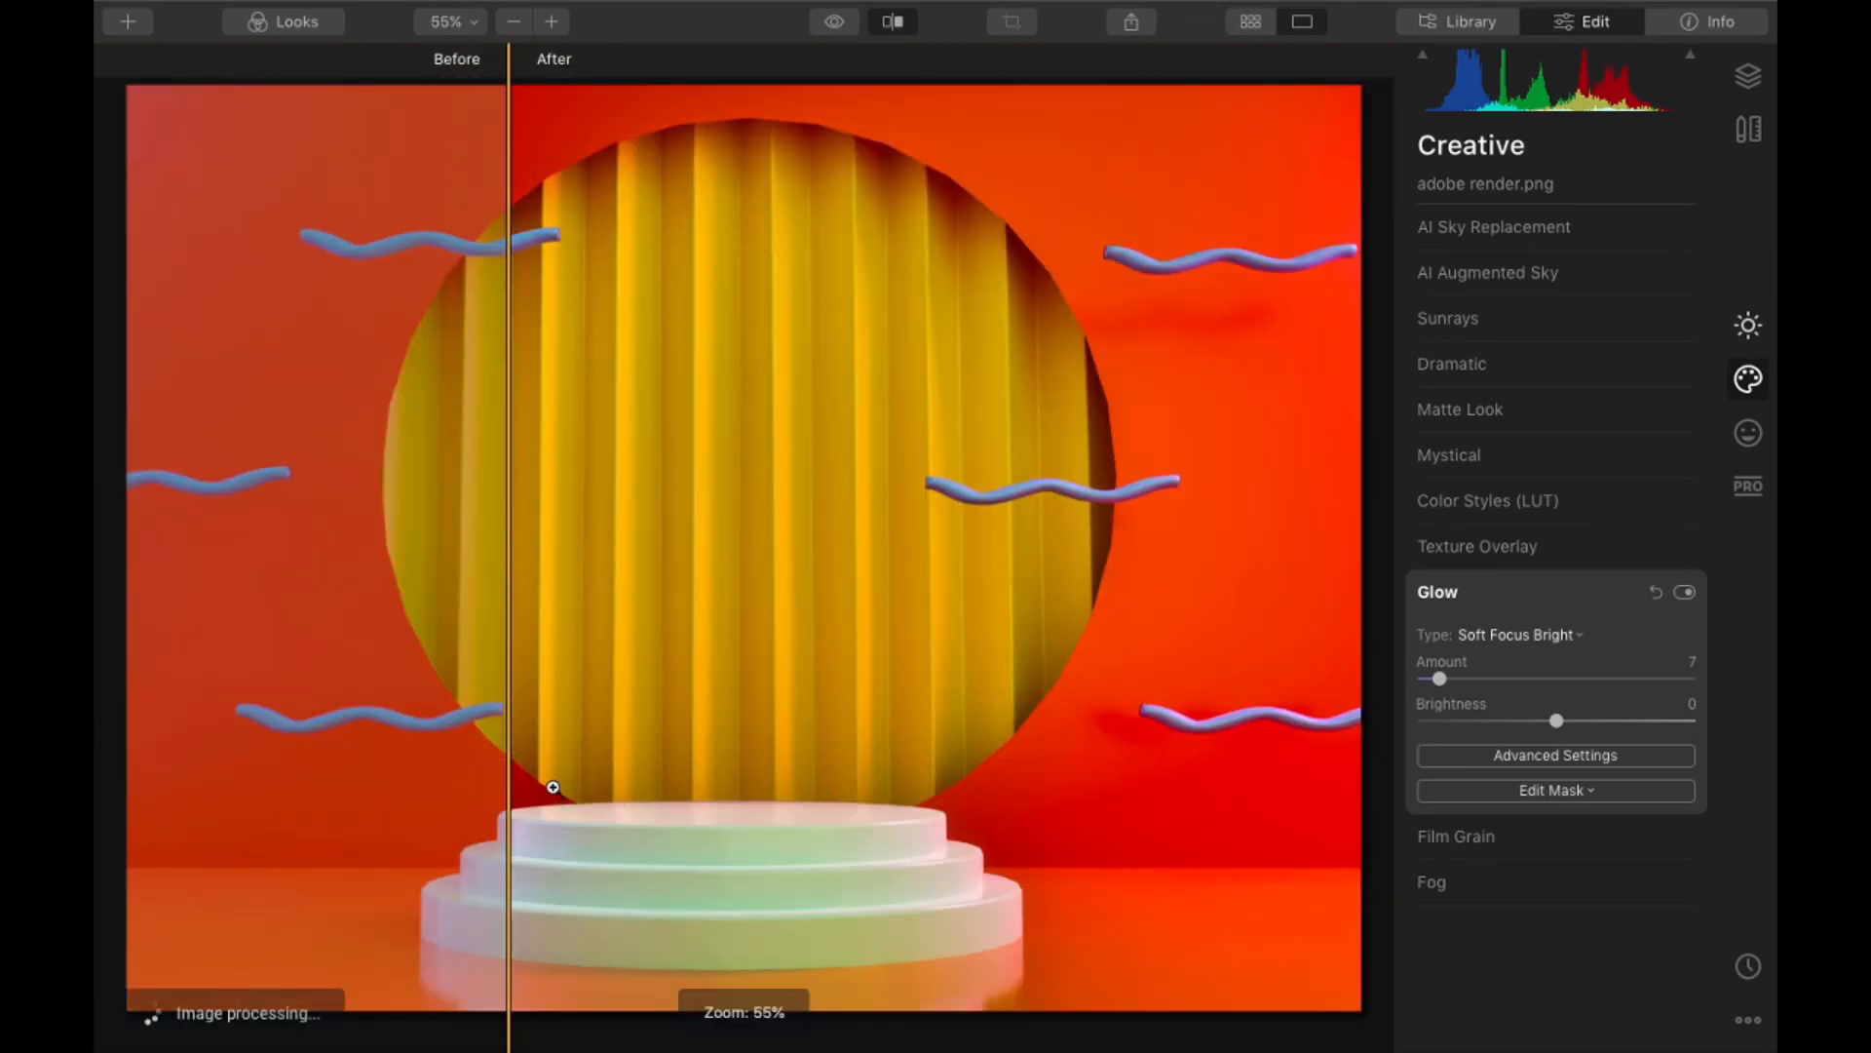
{"action": "left_click_drag", "start_coordinate": [508, 817], "coordinate": [546, 790]}
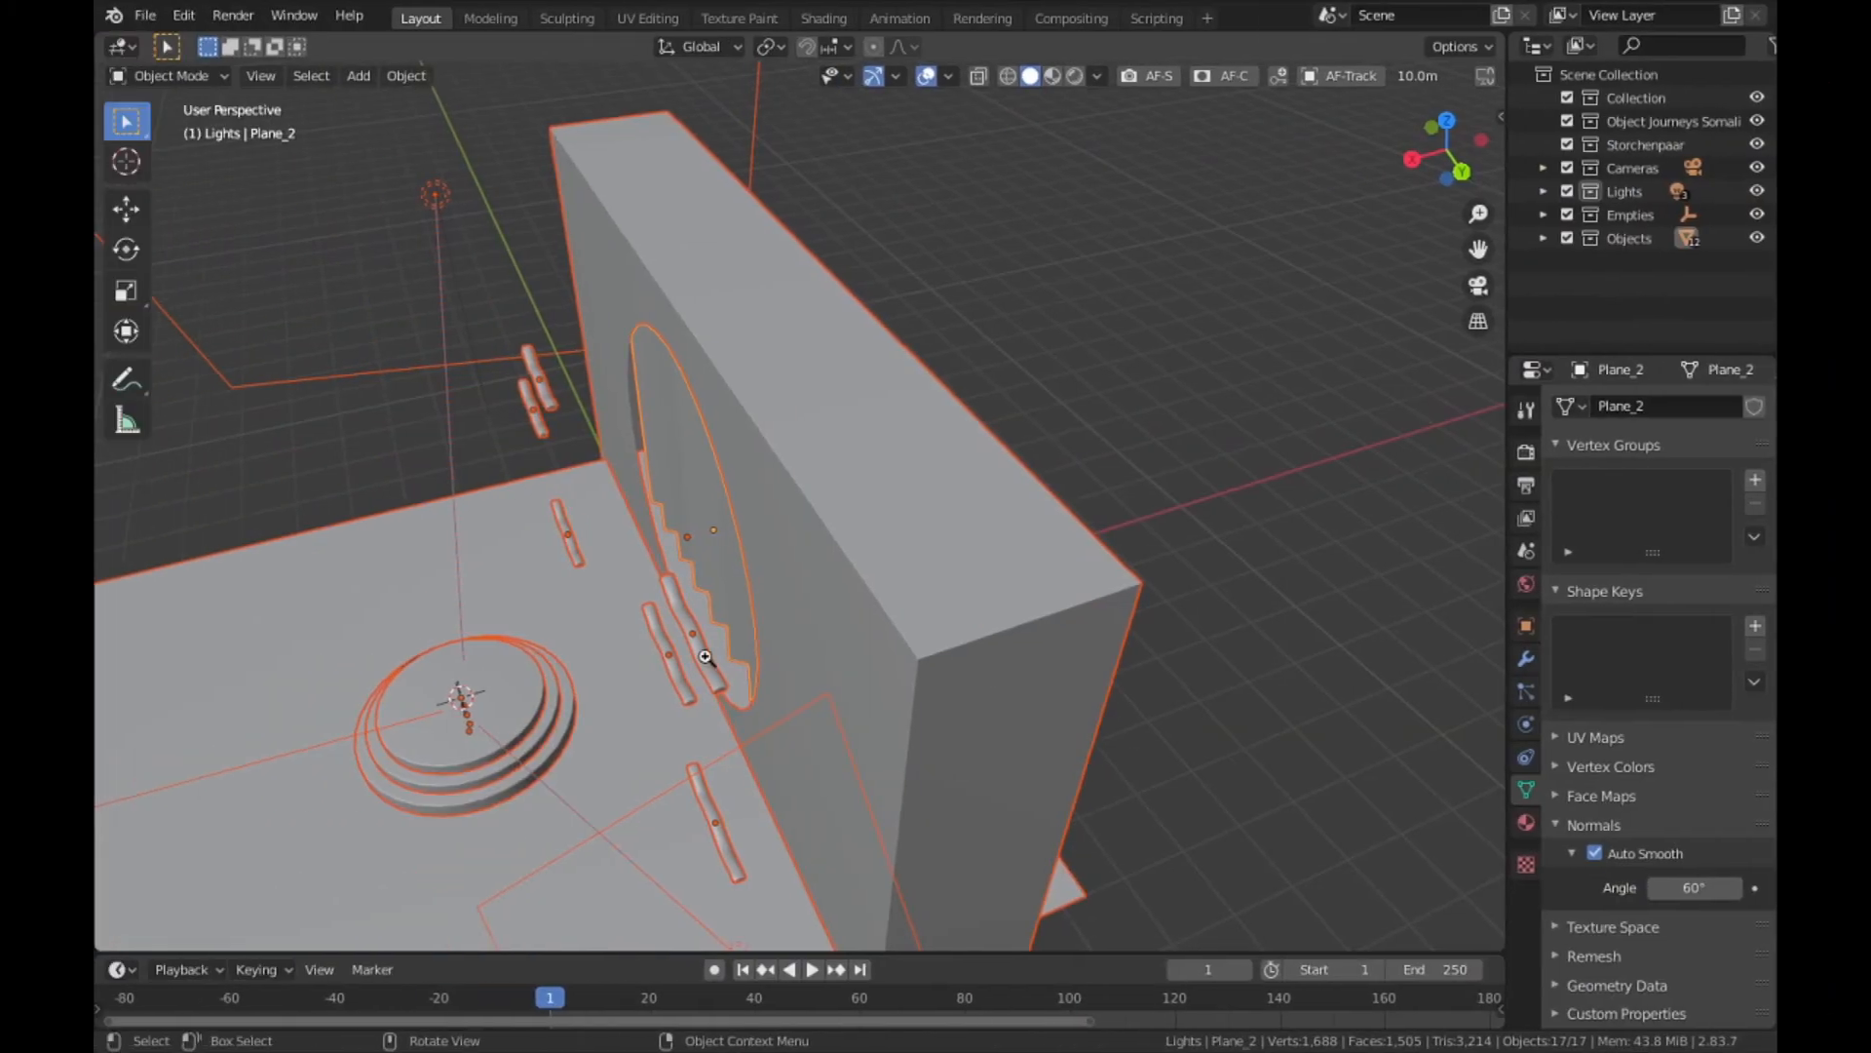
- Switch to Blender, select the podium cylinders and examine their material nodes in the shading workspace
{"action": "left_click", "coordinate": [469, 751]}
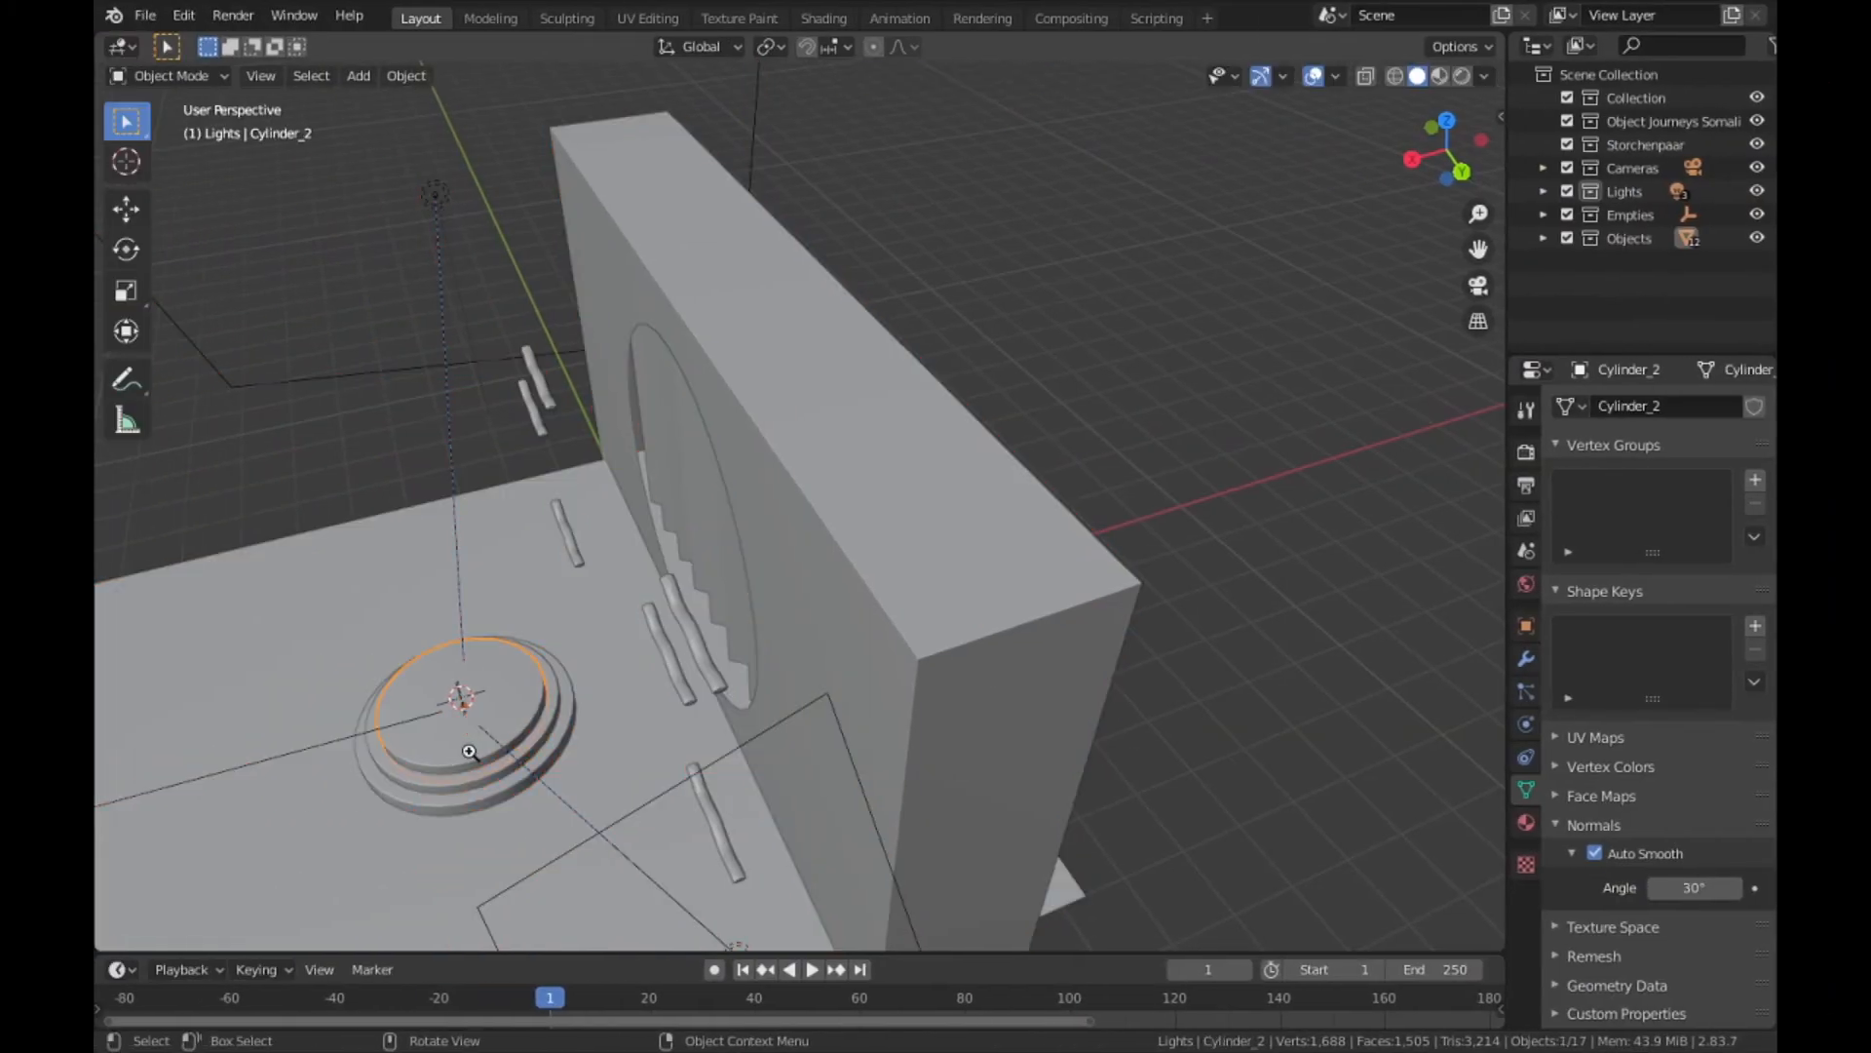
{"action": "left_click", "coordinate": [817, 19]}
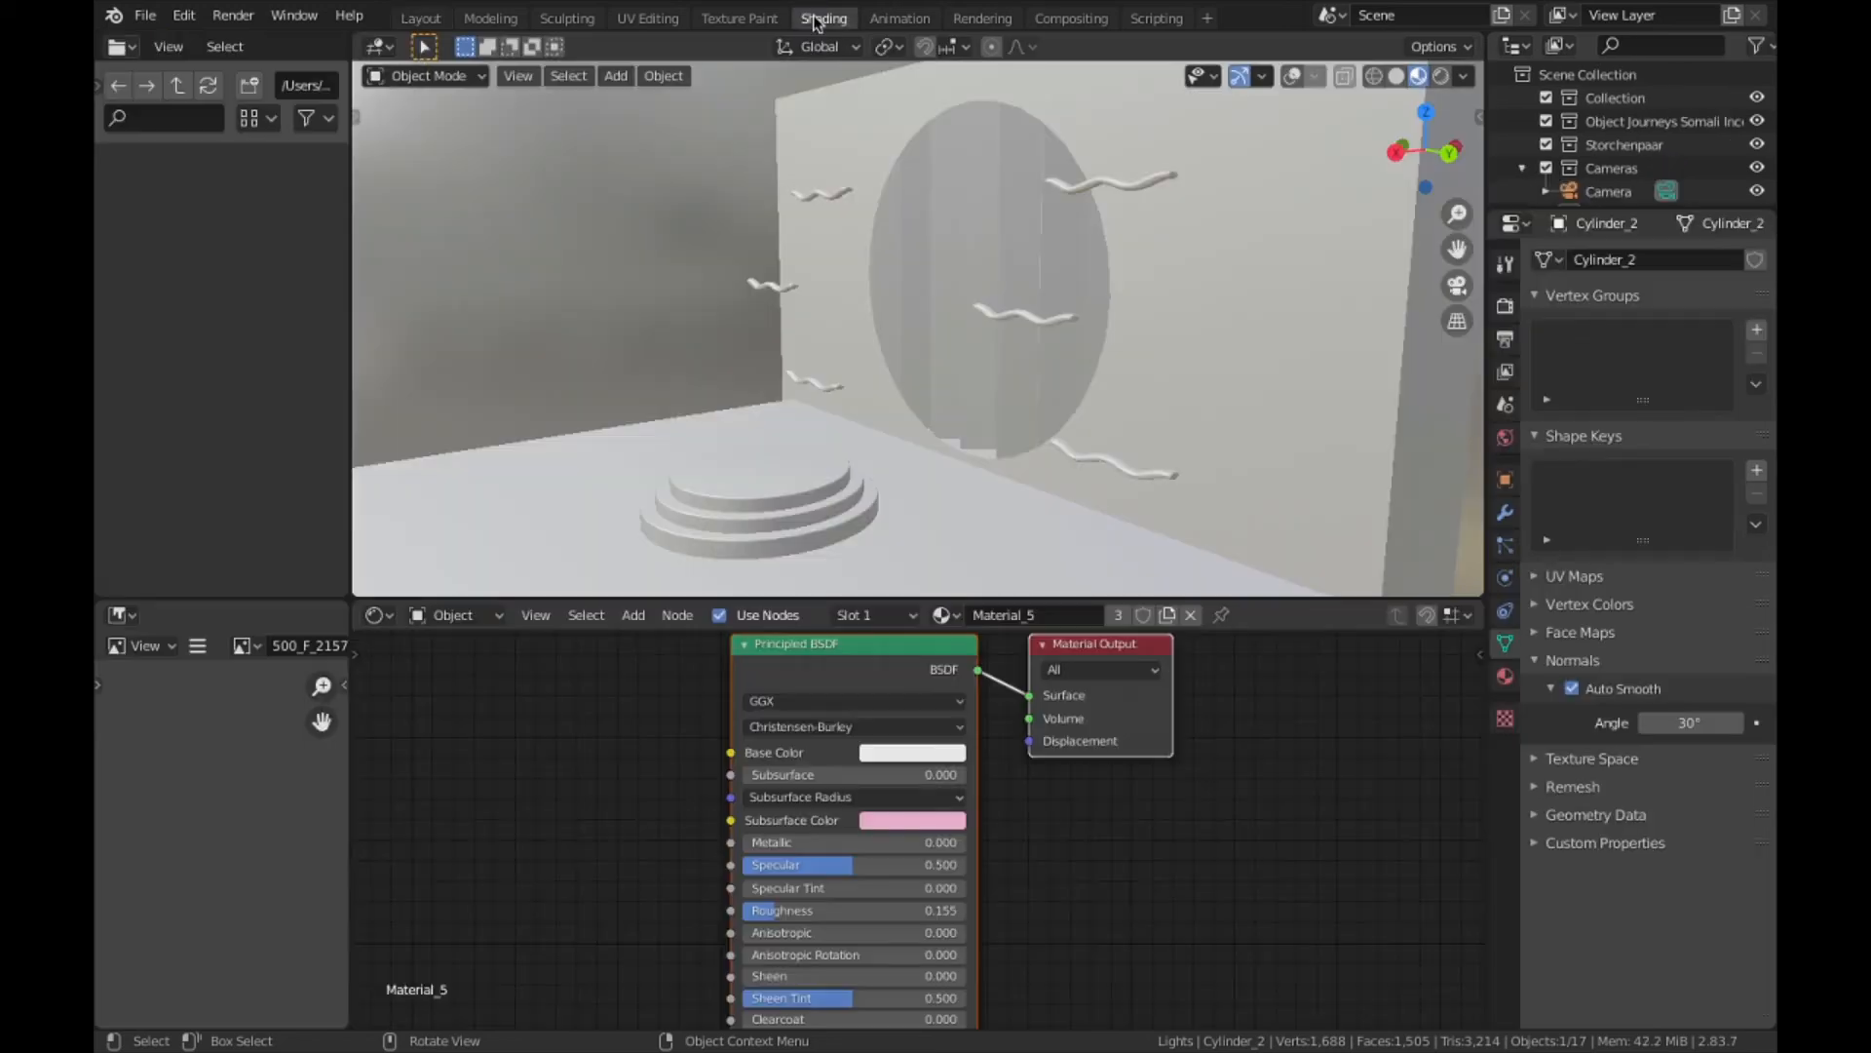
{"action": "left_click", "coordinate": [790, 493]}
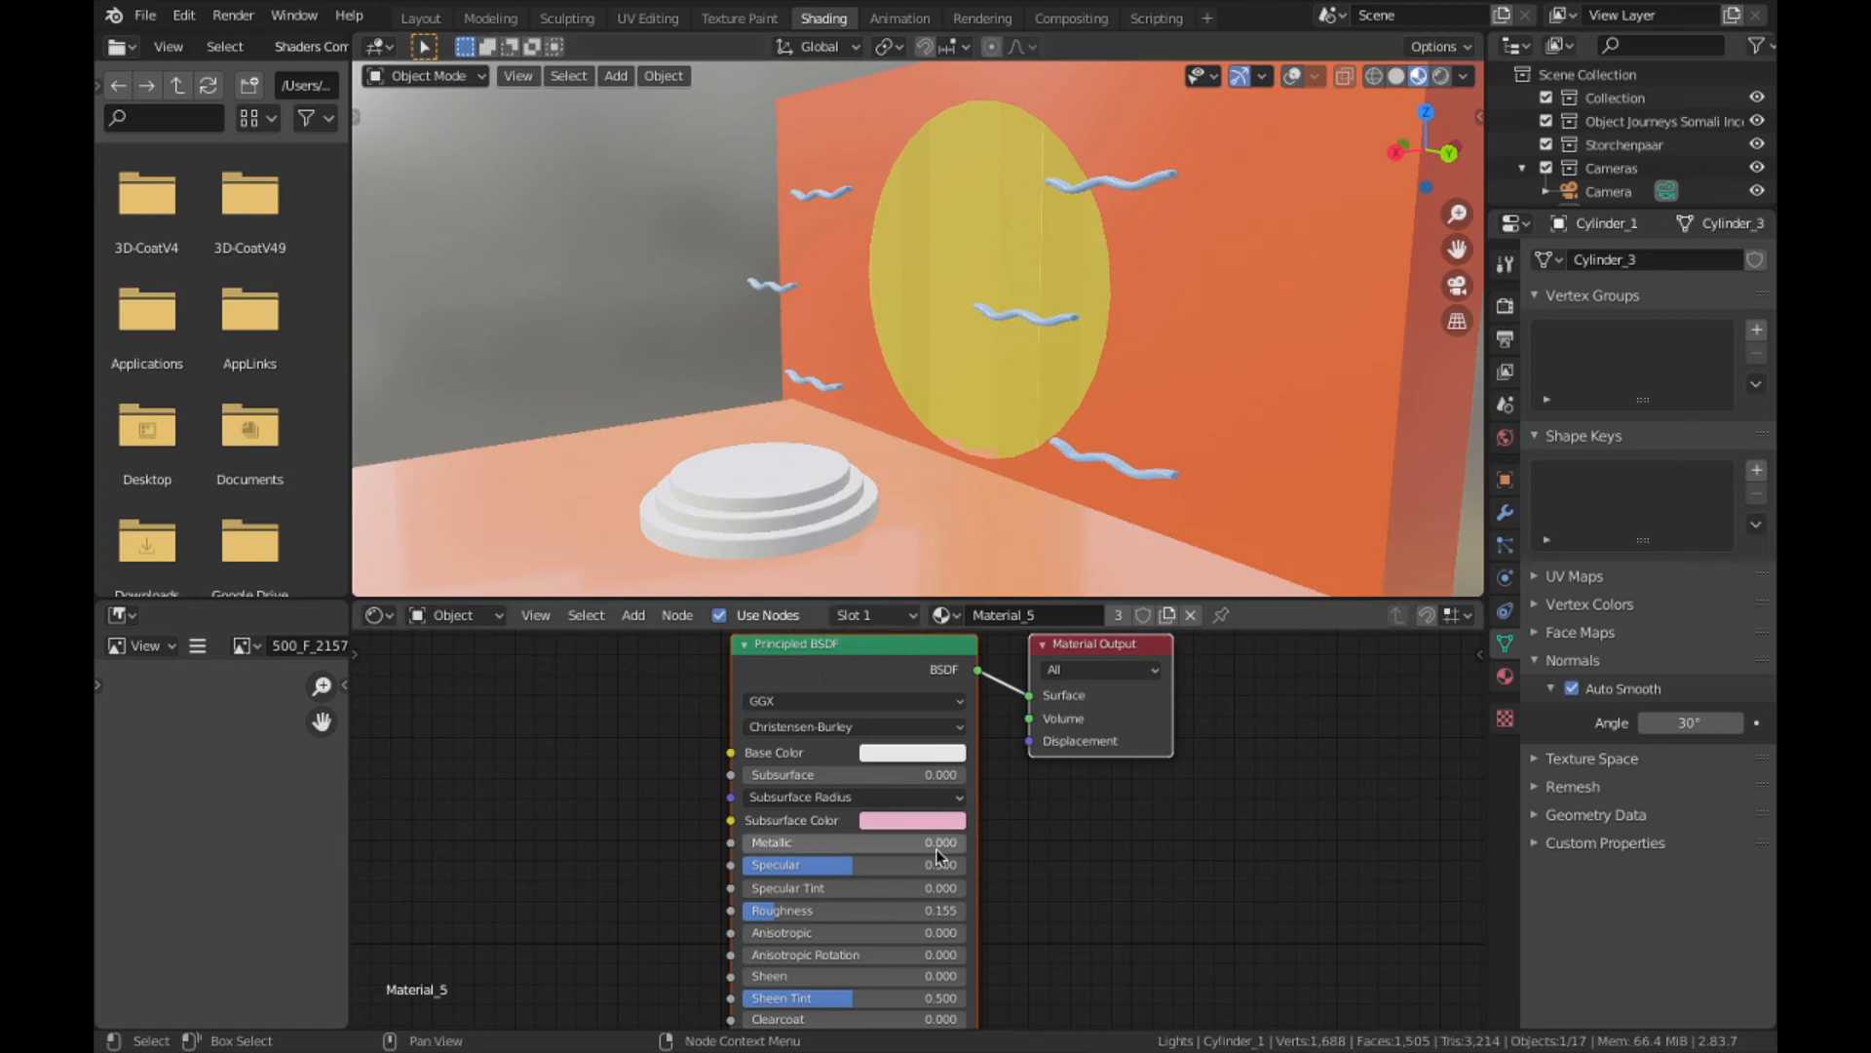
- Change the subsurface color of the podium cylinder's material from pink to white
{"action": "left_click", "coordinate": [912, 820]}
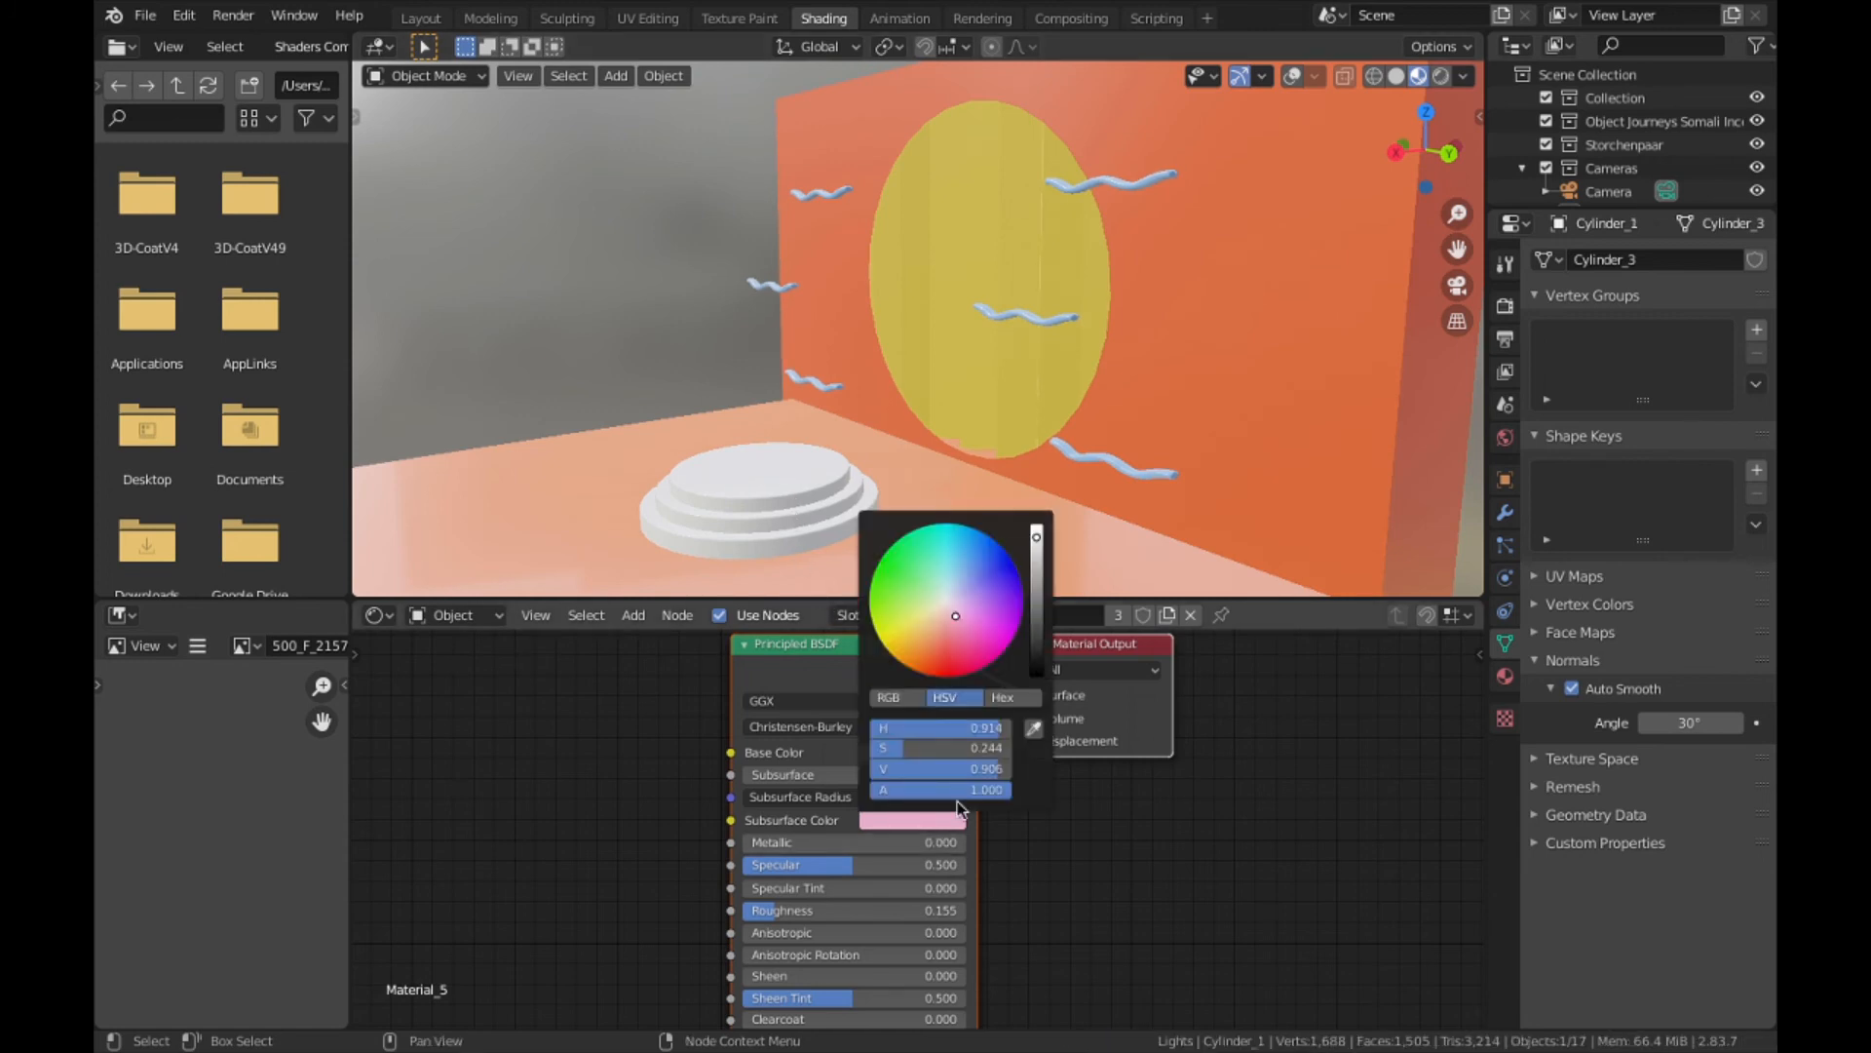
{"action": "left_click_drag", "start_coordinate": [951, 728], "coordinate": [1013, 769]}
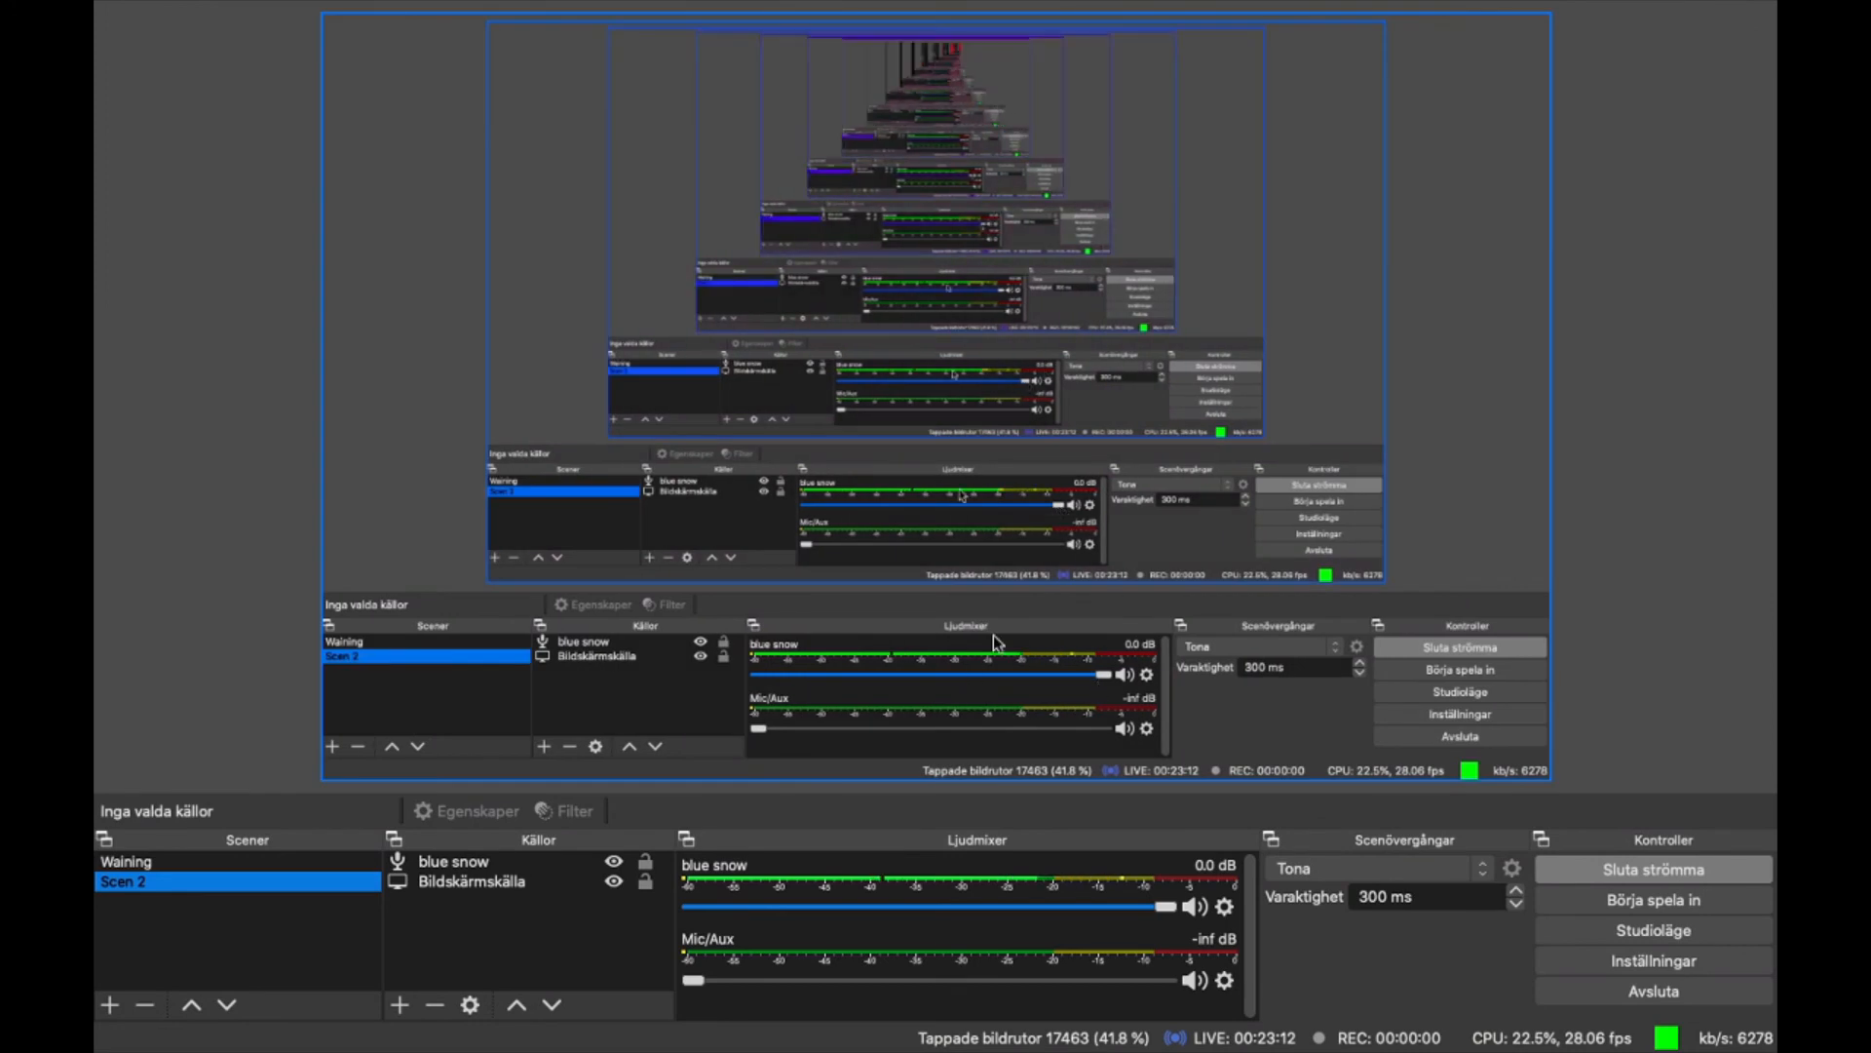
- Switch to Chrome, load google.com in a new tab, and return to Blender's shading workspace
{"action": "left_click", "coordinate": [836, 1011]}
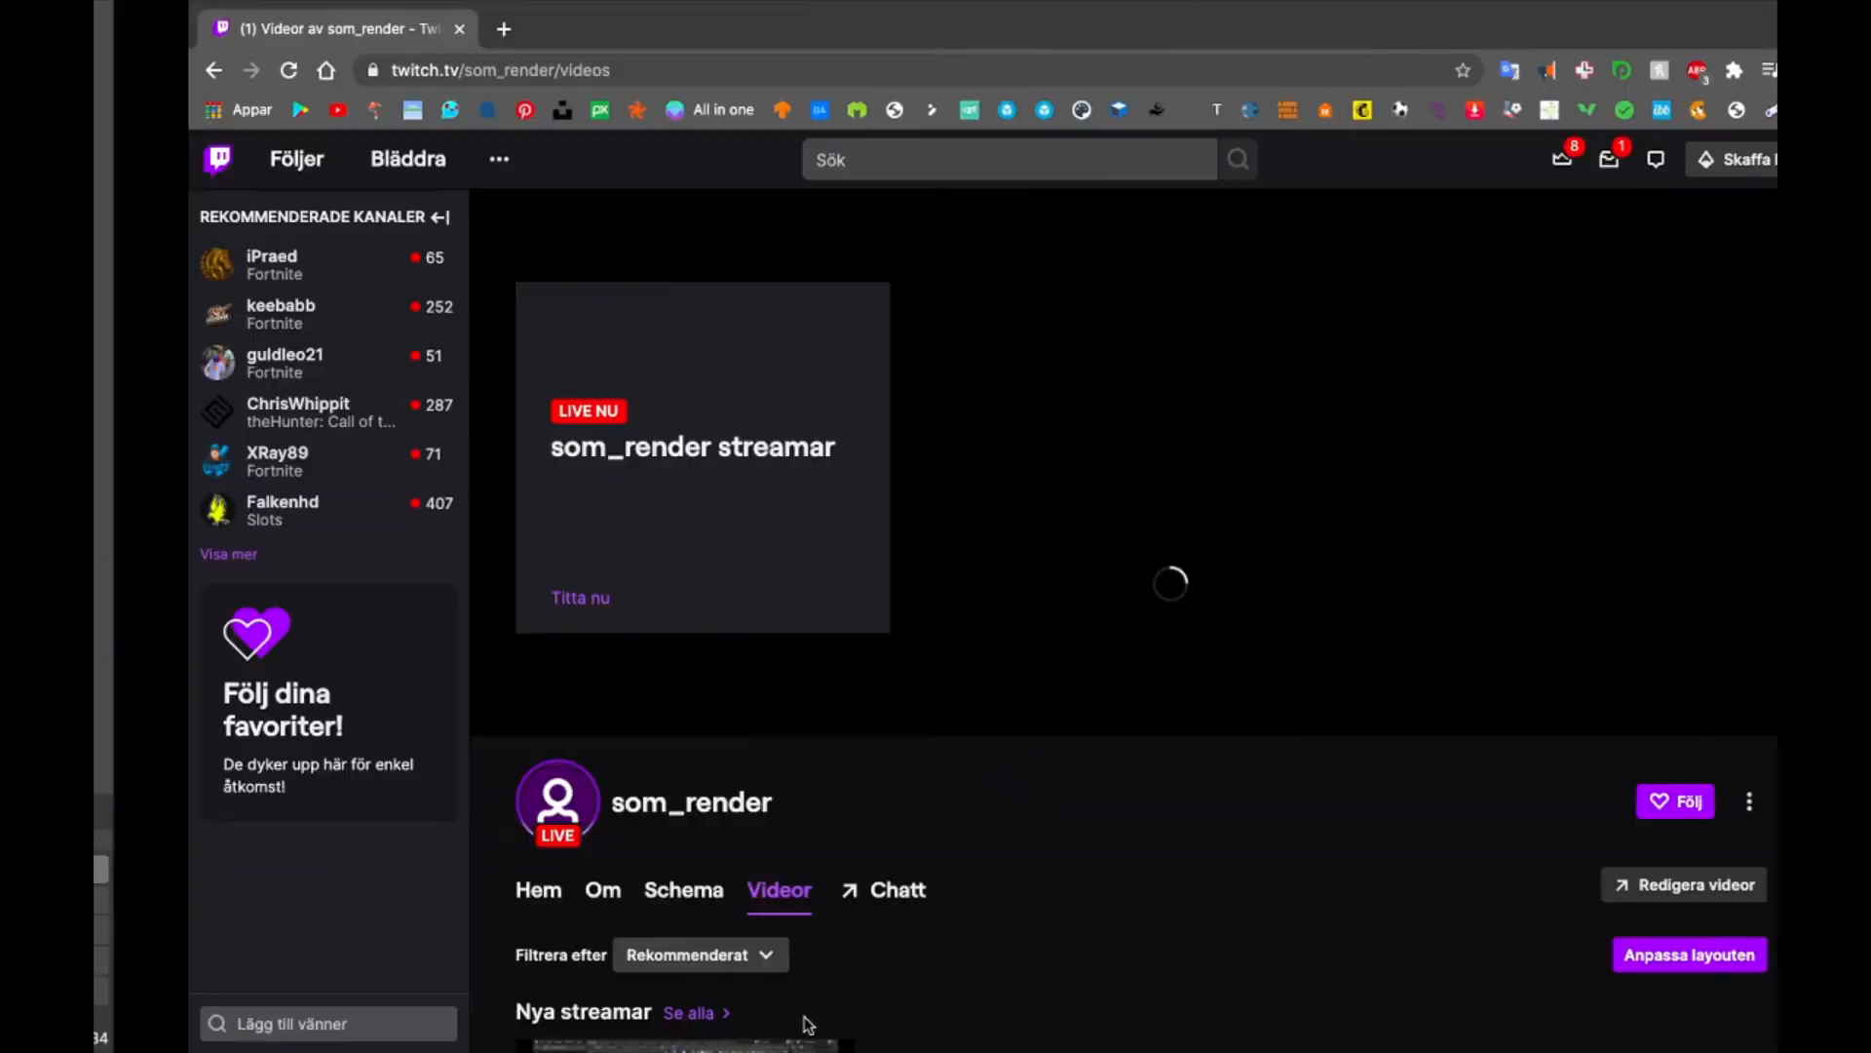
{"action": "left_click", "coordinate": [409, 29]}
{"action": "type", "text": "go"}
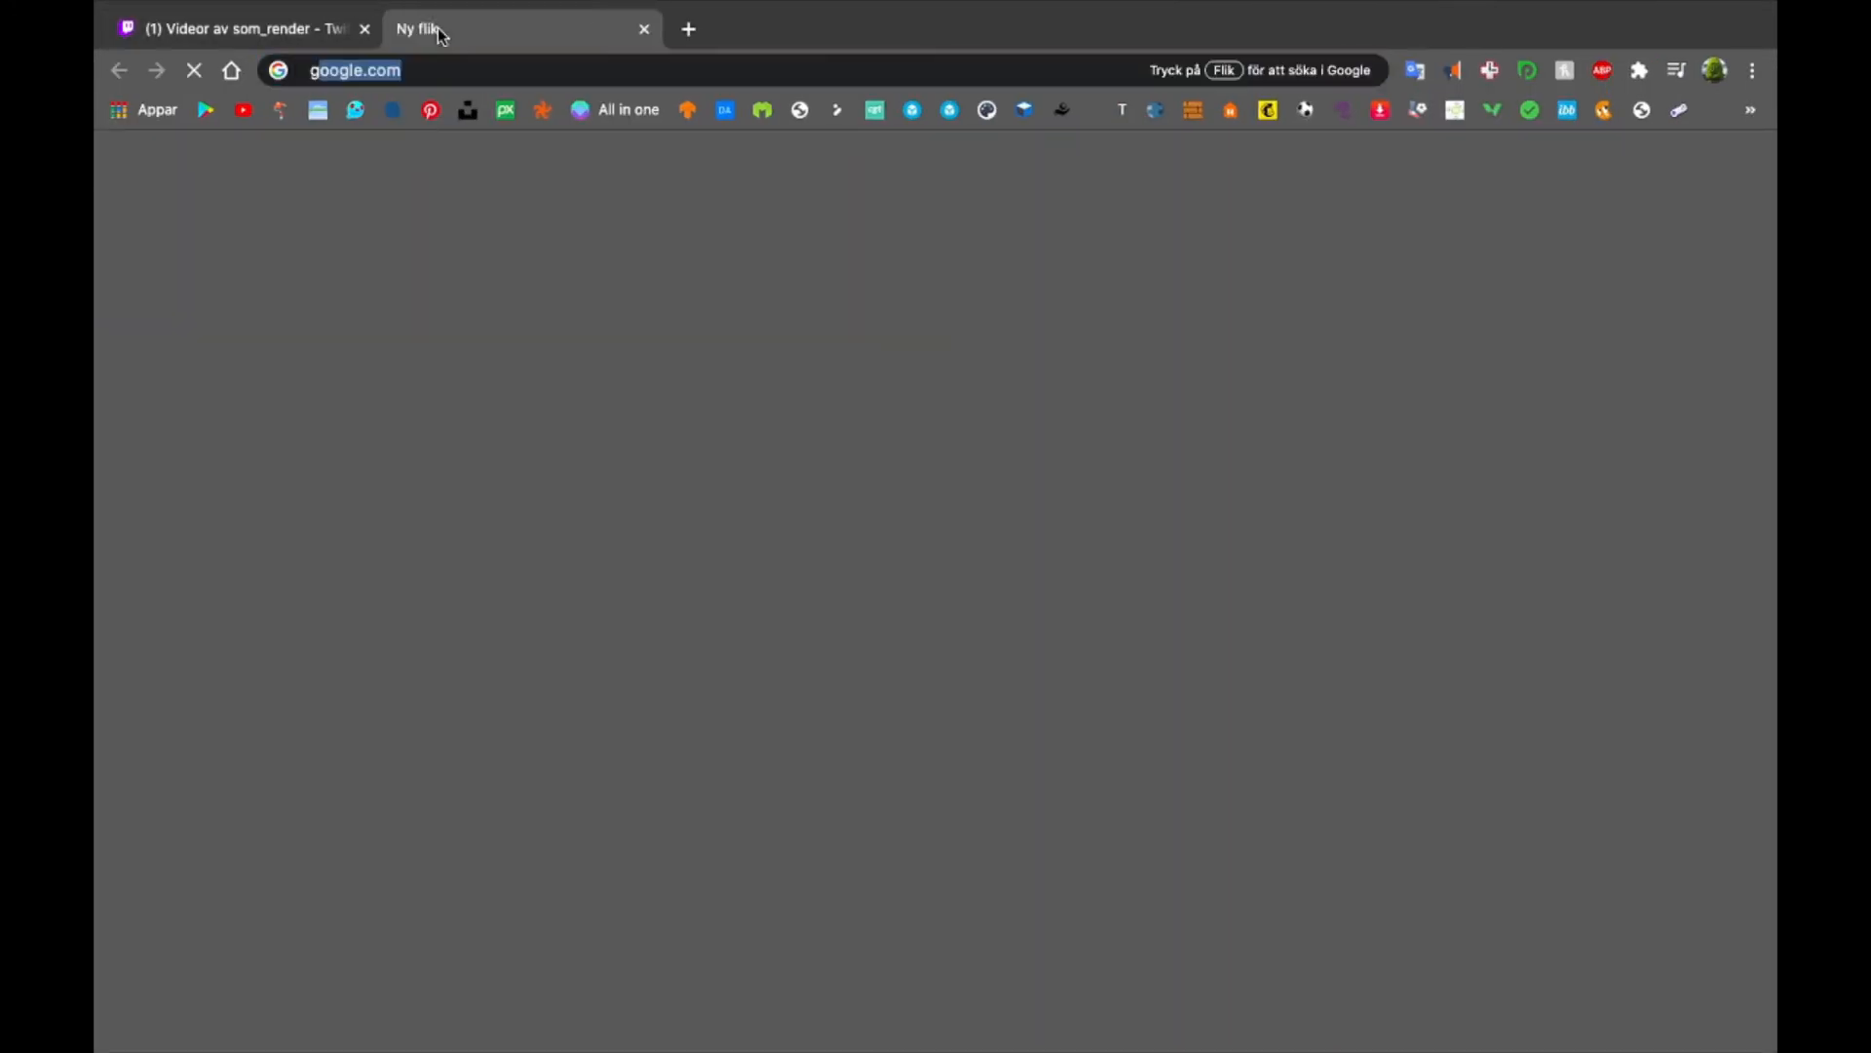
{"action": "key", "text": "Return"}
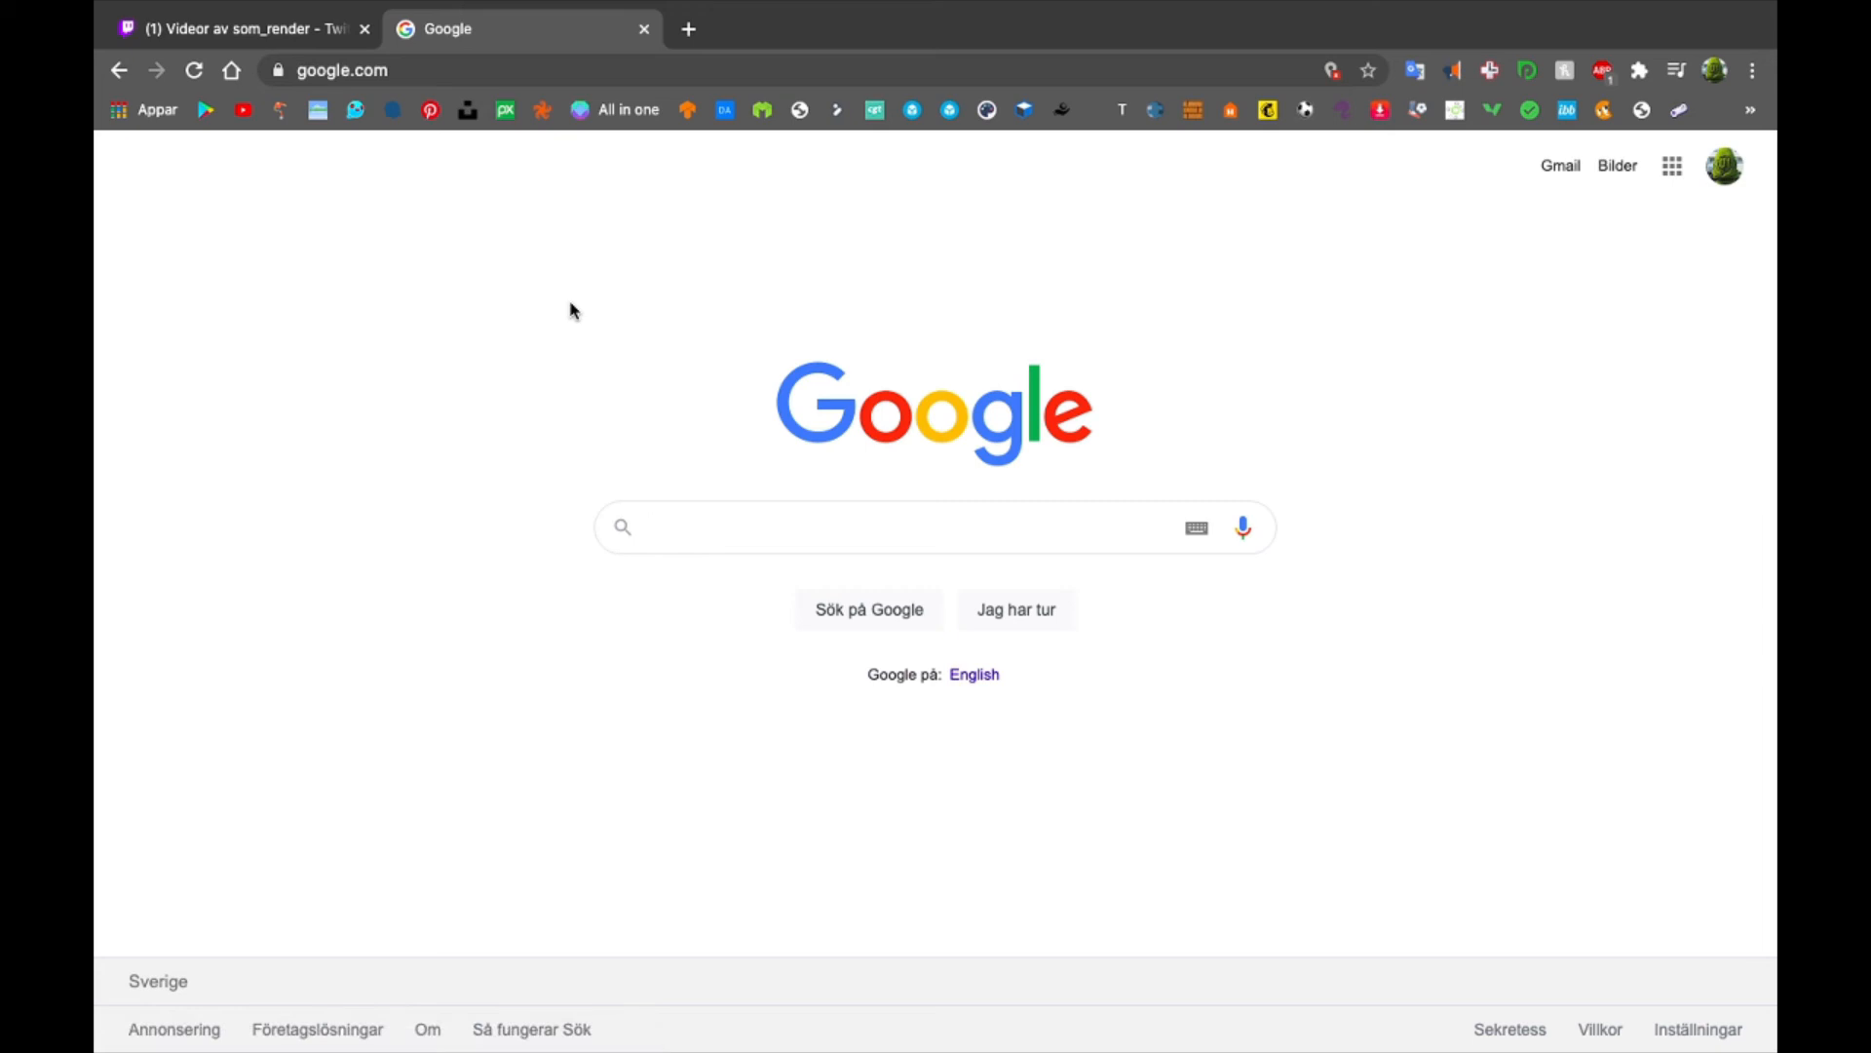
{"action": "key", "text": "ctrl+Left"}
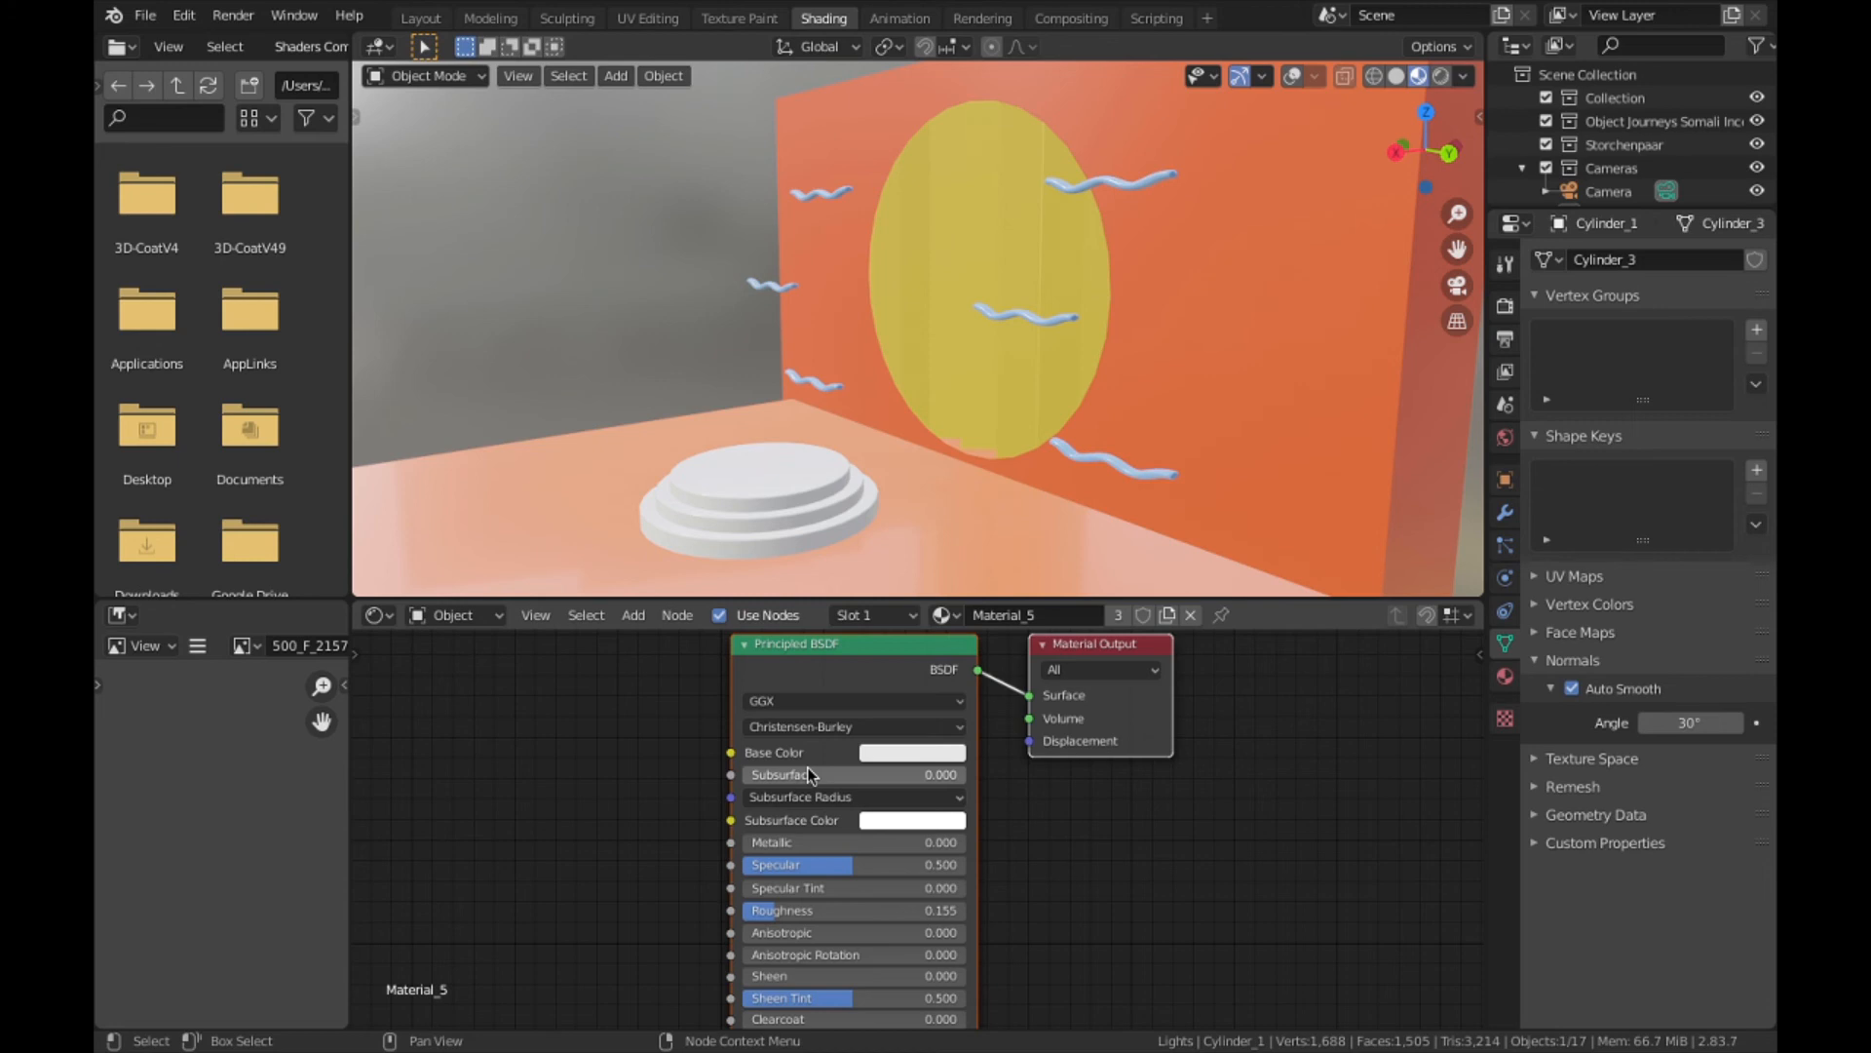
- Try a dark base color on the podium material with hue 1.0, saturation 0.2 and value 0.1
{"action": "left_click", "coordinate": [859, 796]}
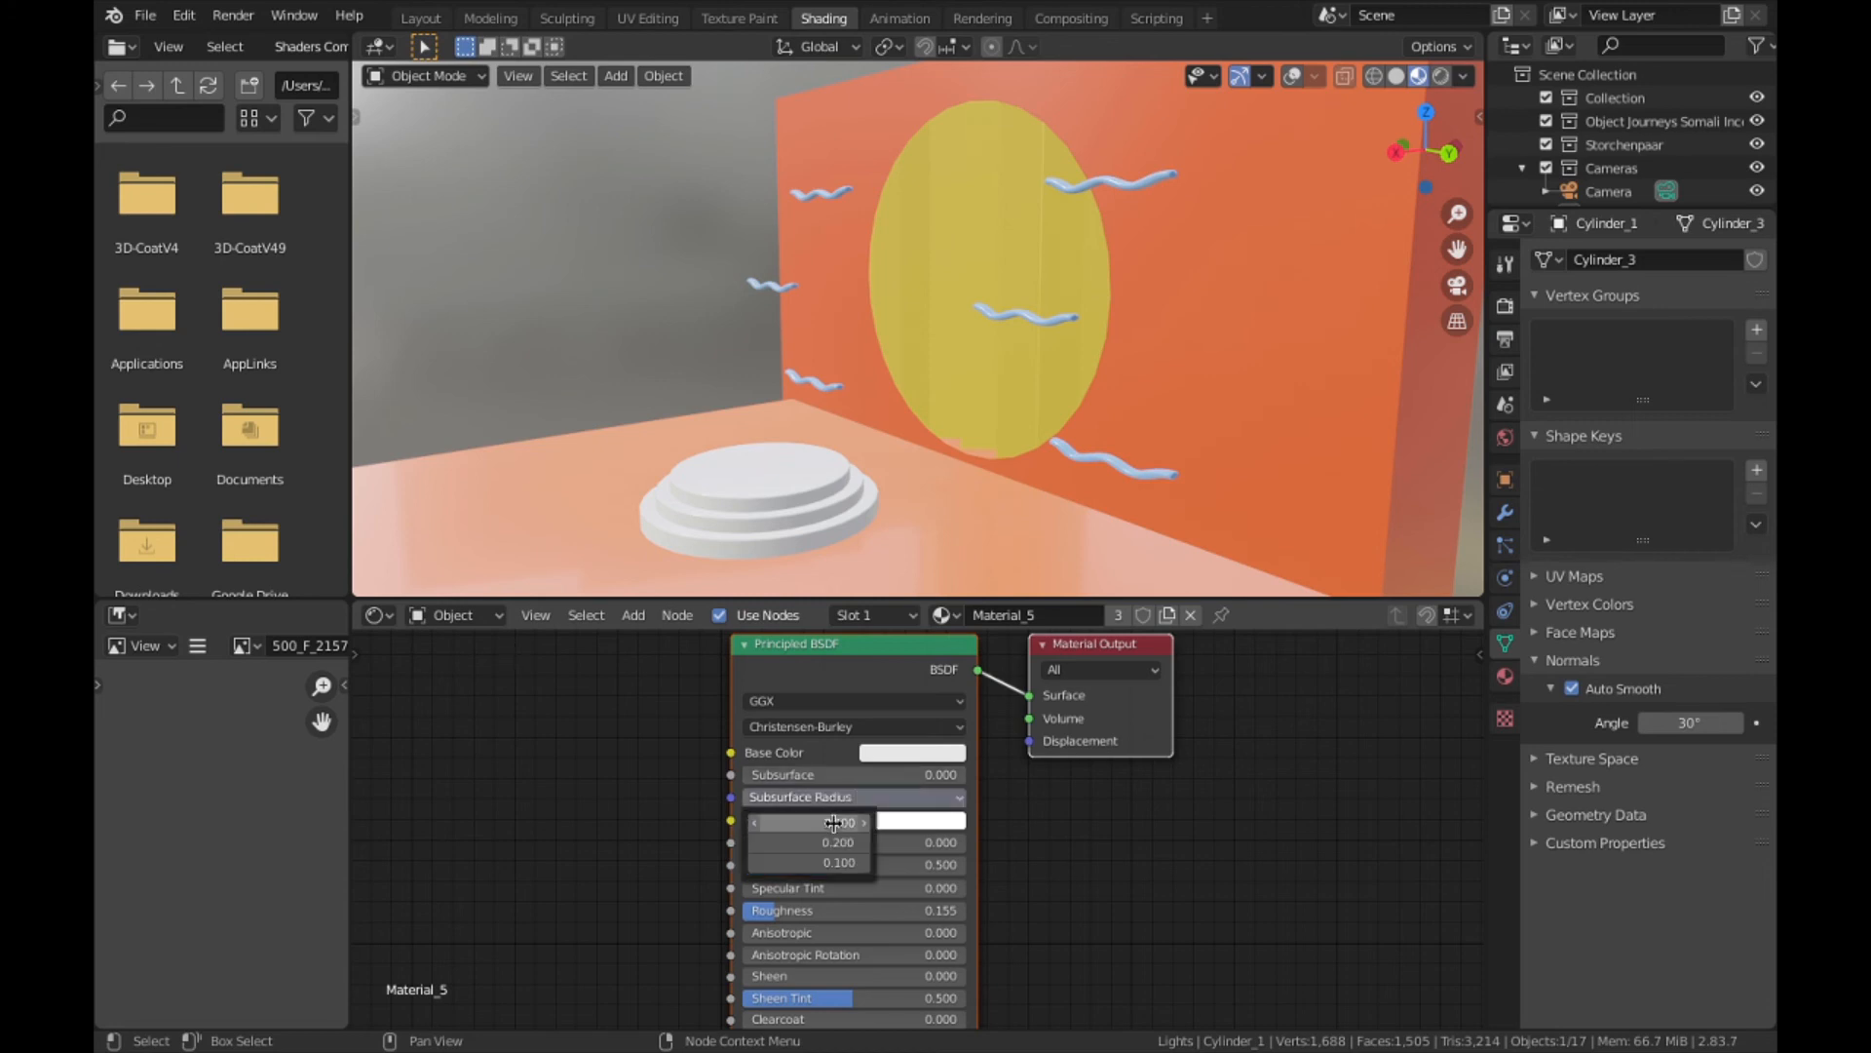
{"action": "left_click", "coordinate": [834, 824]}
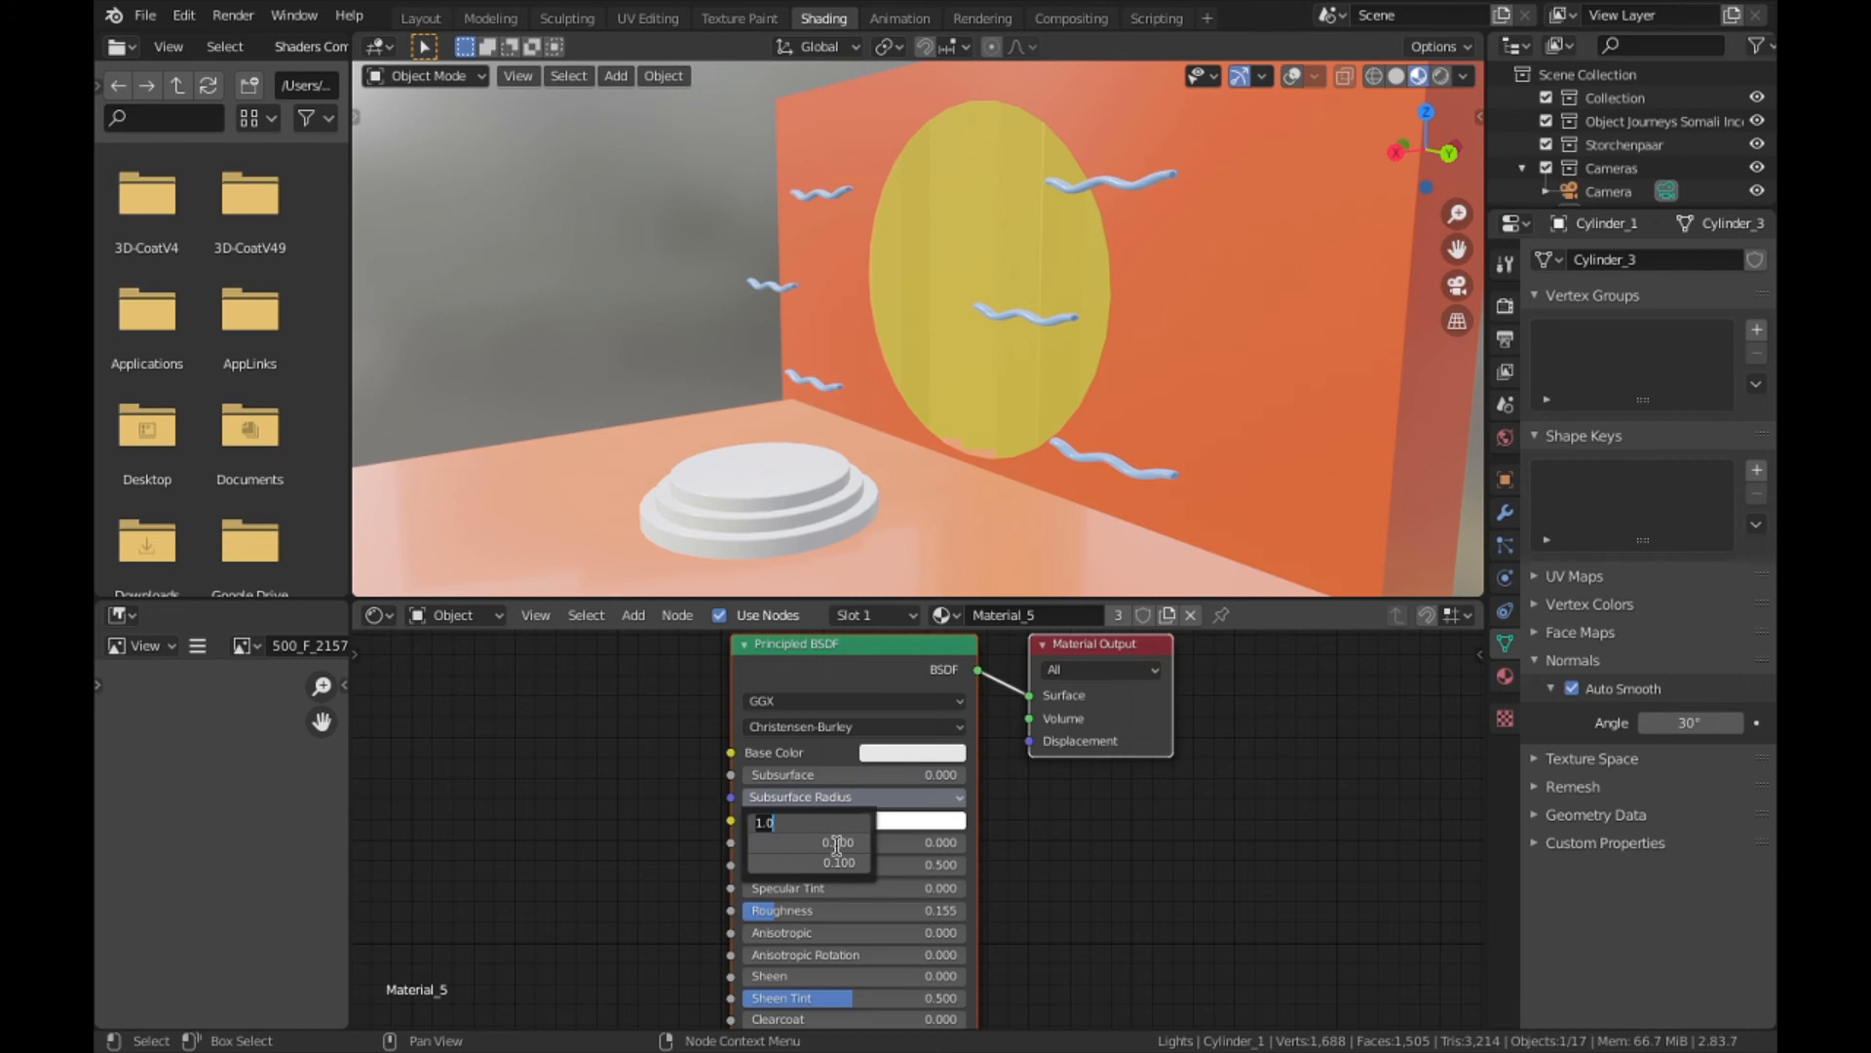
{"action": "left_click", "coordinate": [912, 820]}
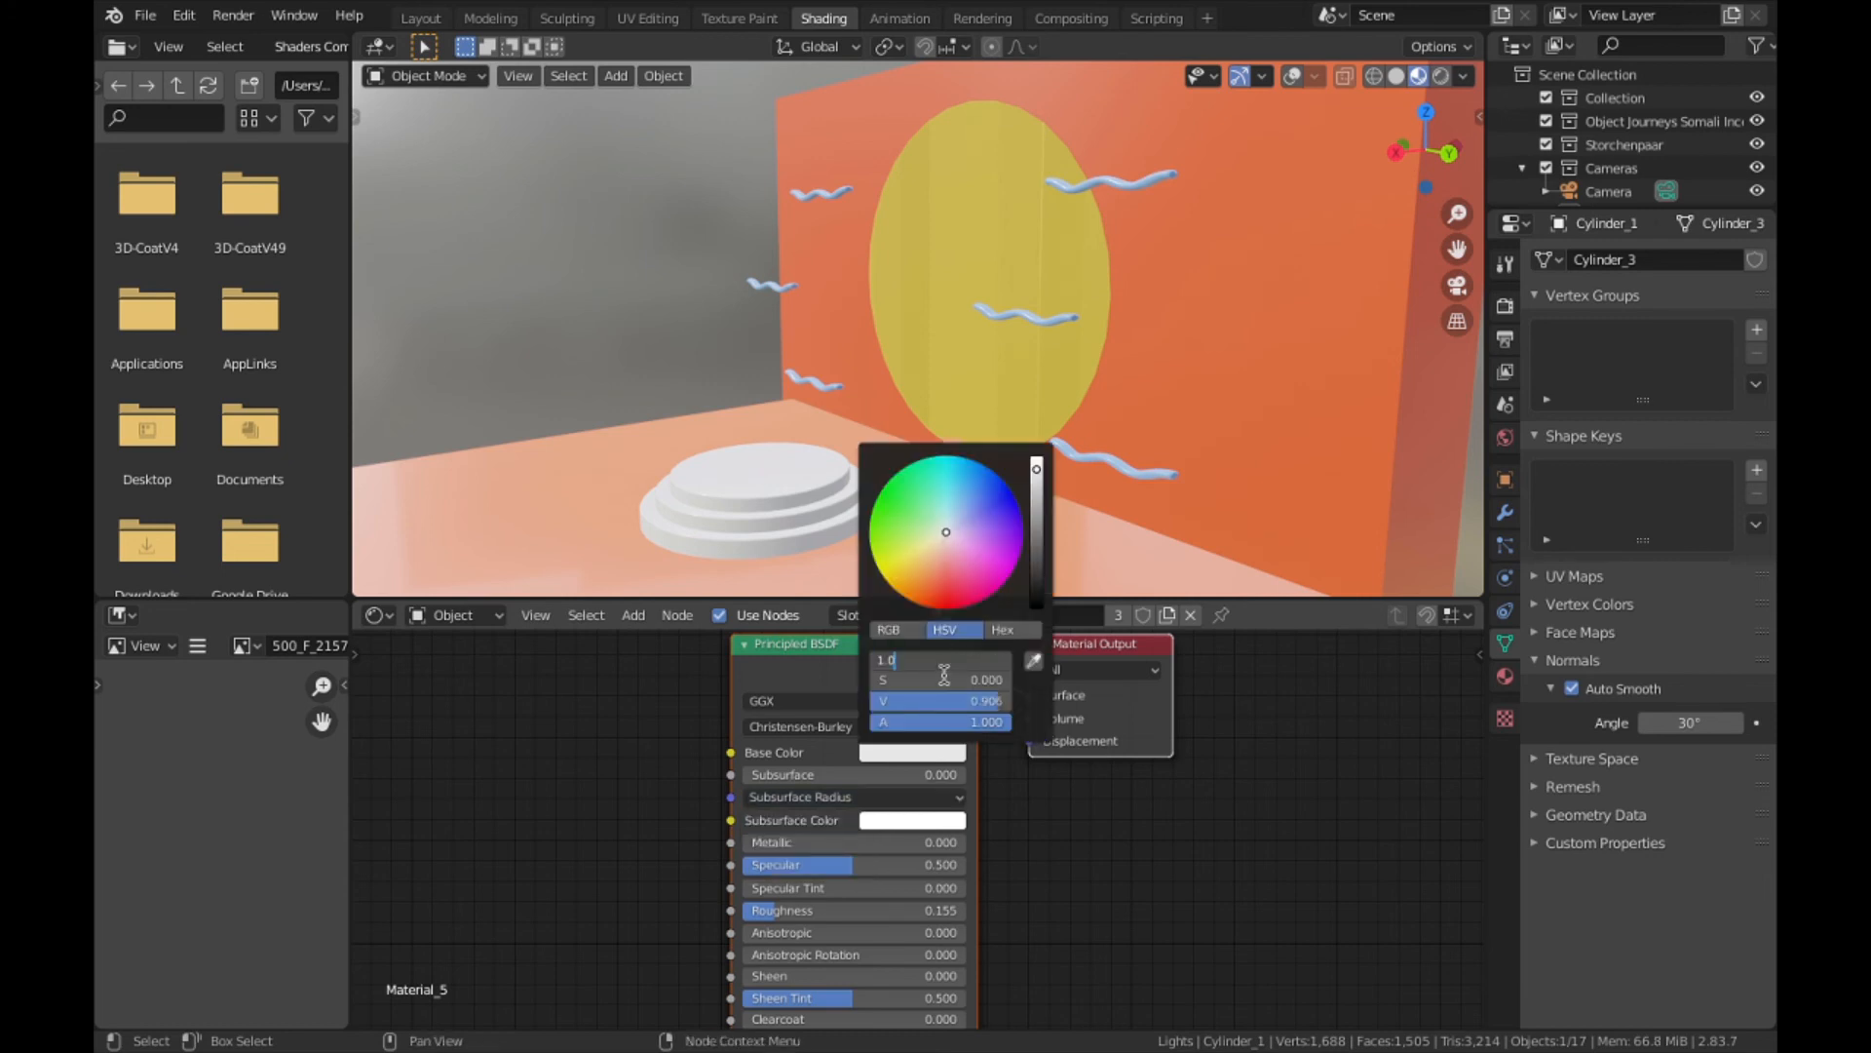
{"action": "left_click", "coordinate": [936, 680]}
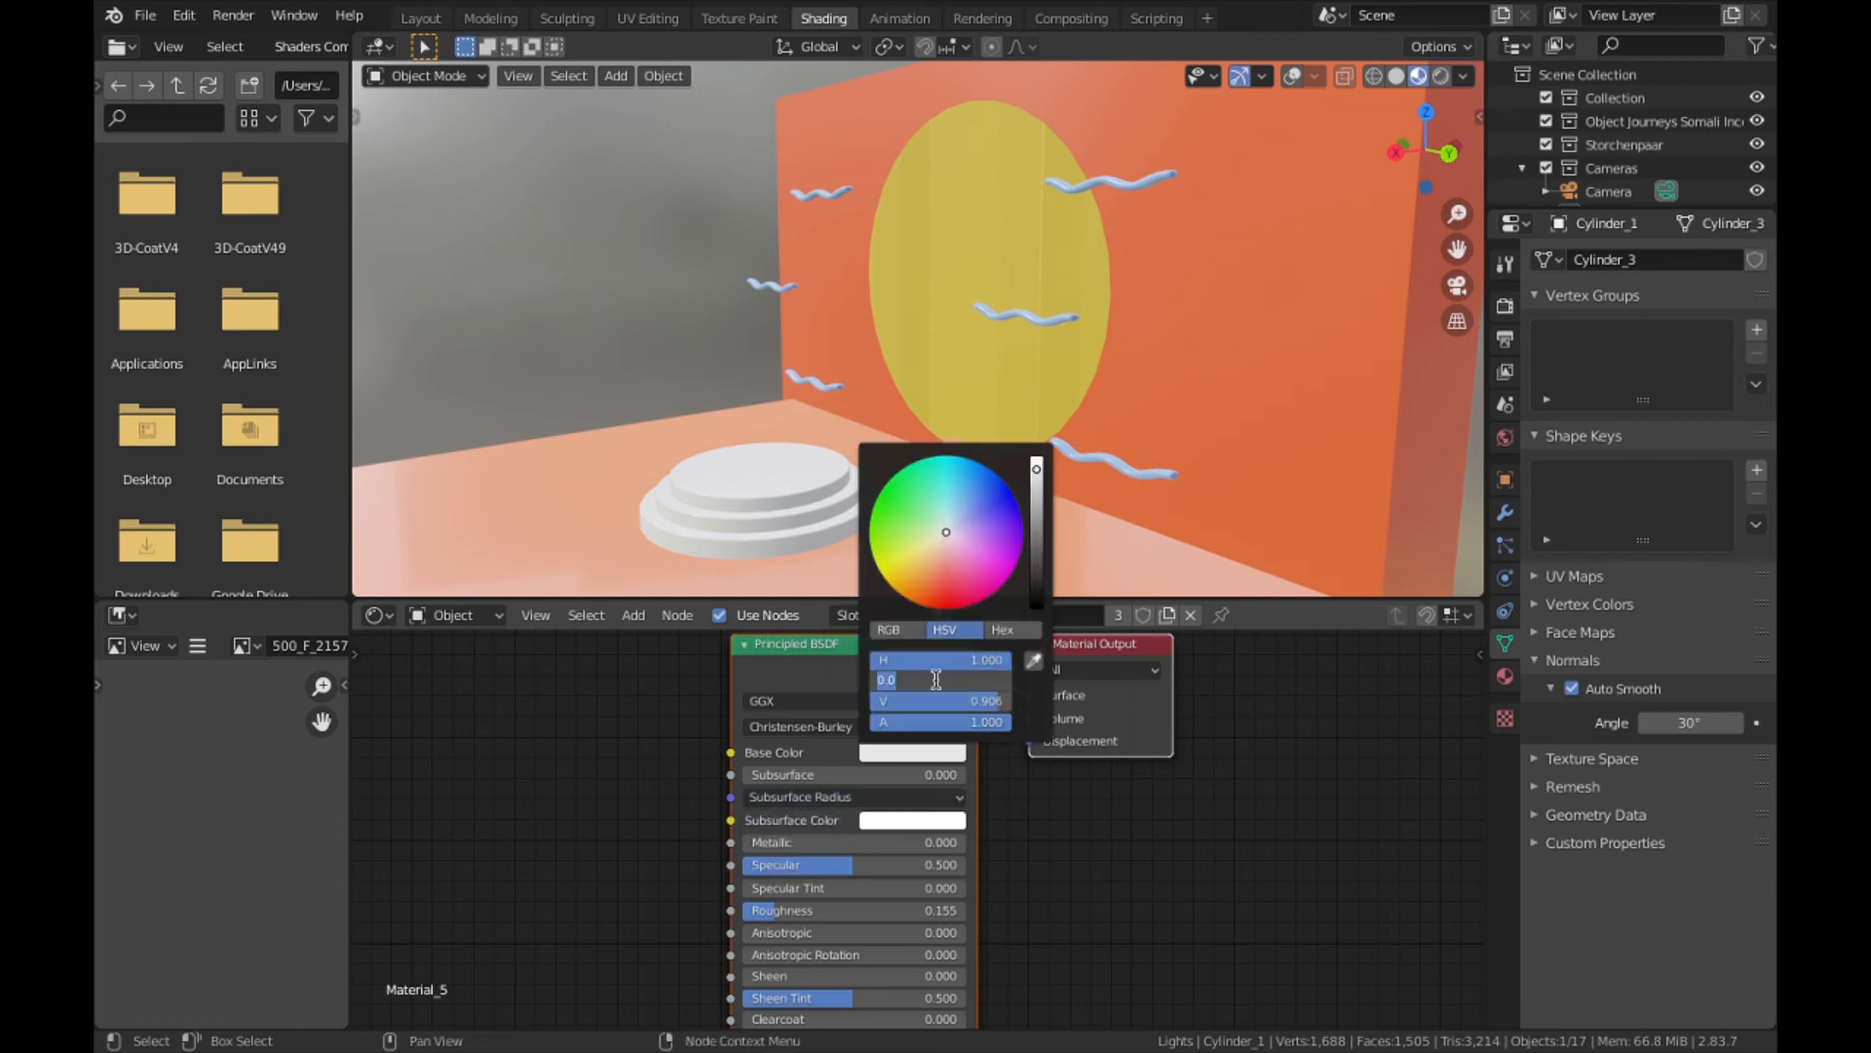
{"action": "type", "text": "0.2"}
{"action": "key", "text": "Tab"}
{"action": "key", "text": "BackSpace"}
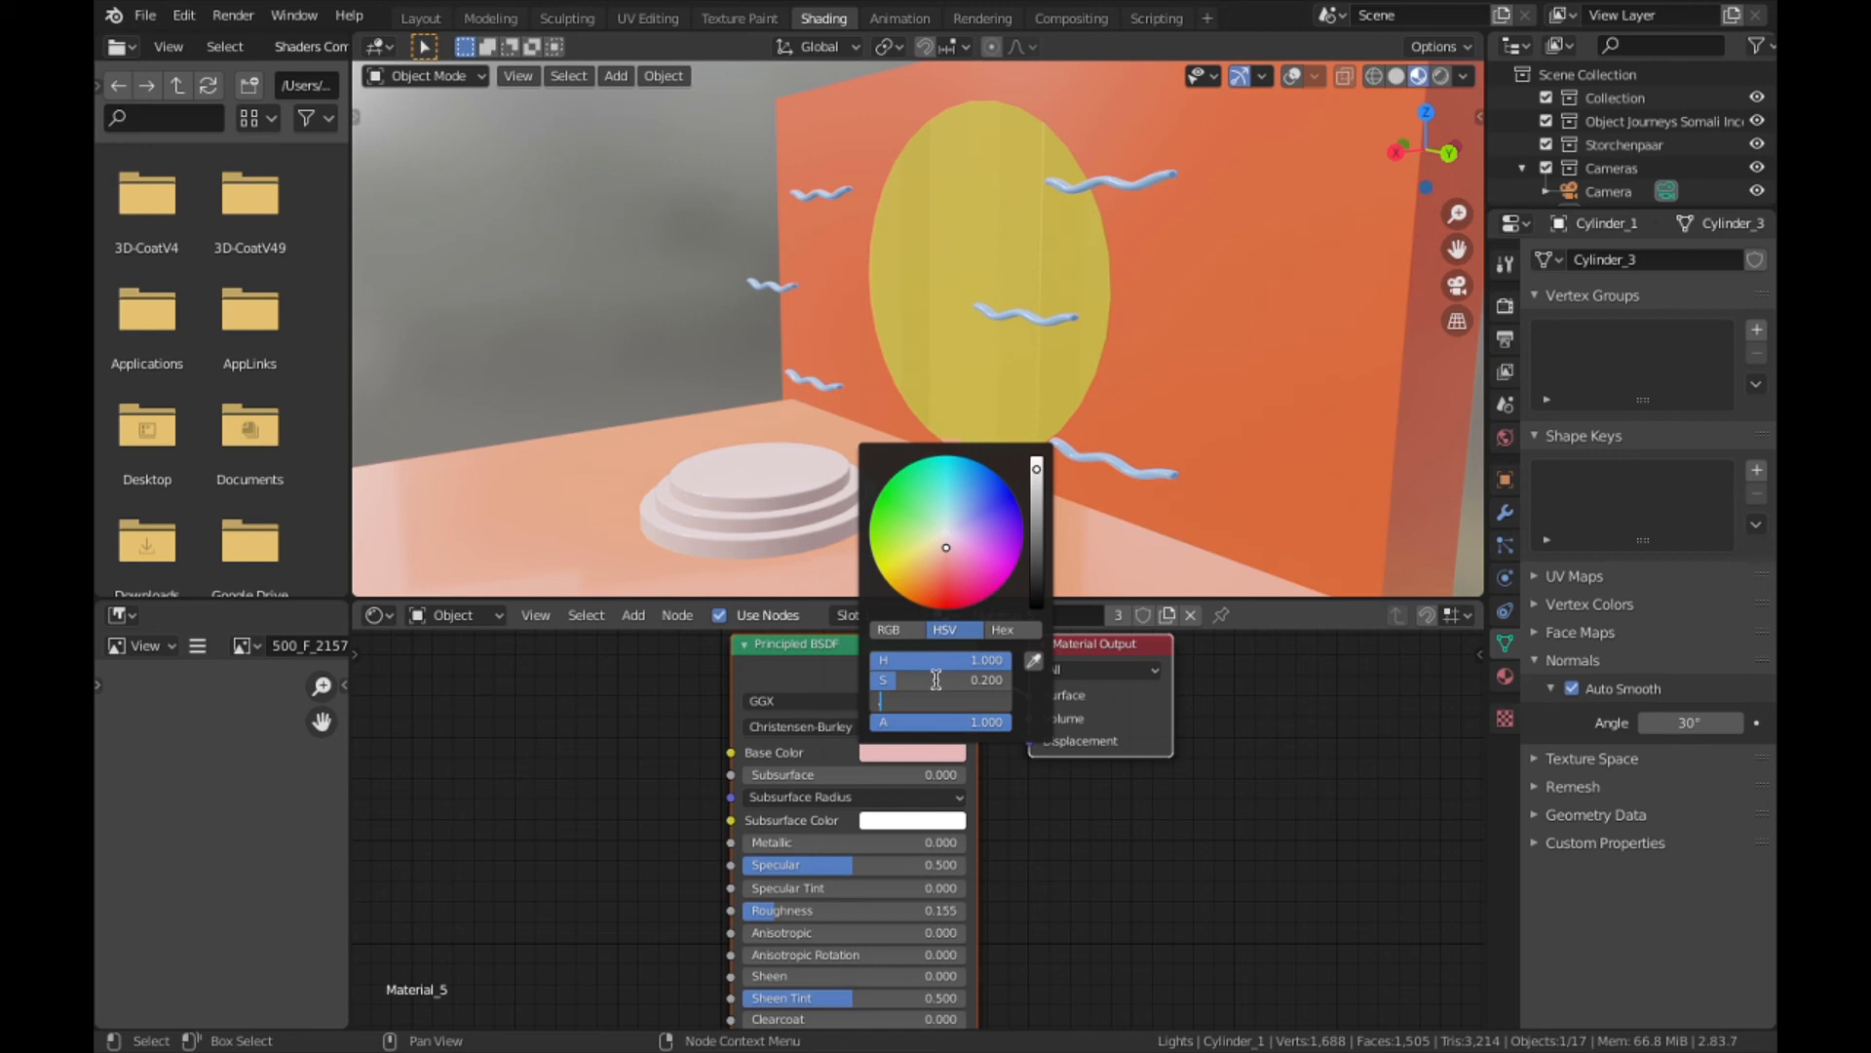
{"action": "type", "text": "0.1"}
{"action": "key", "text": "Return"}
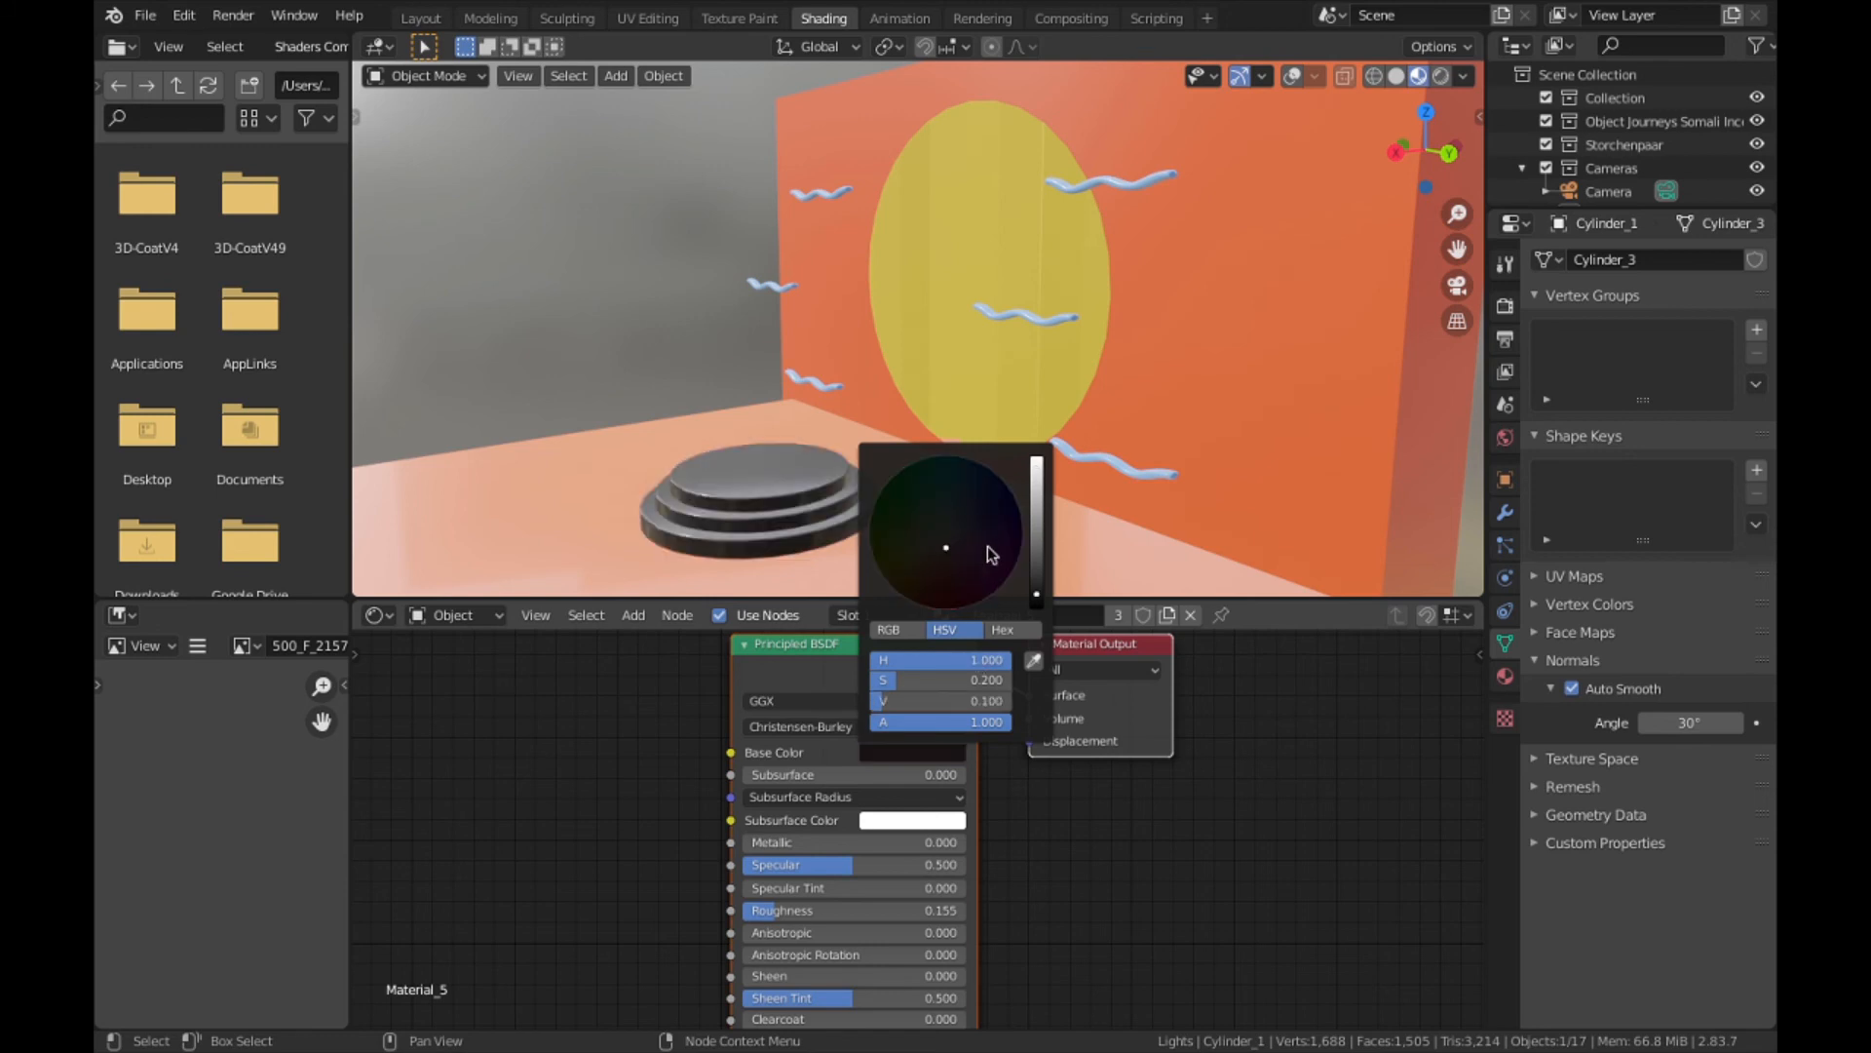
- Undo the base color change on the podium material
{"action": "left_click_drag", "start_coordinate": [670, 477], "coordinate": [804, 541]}
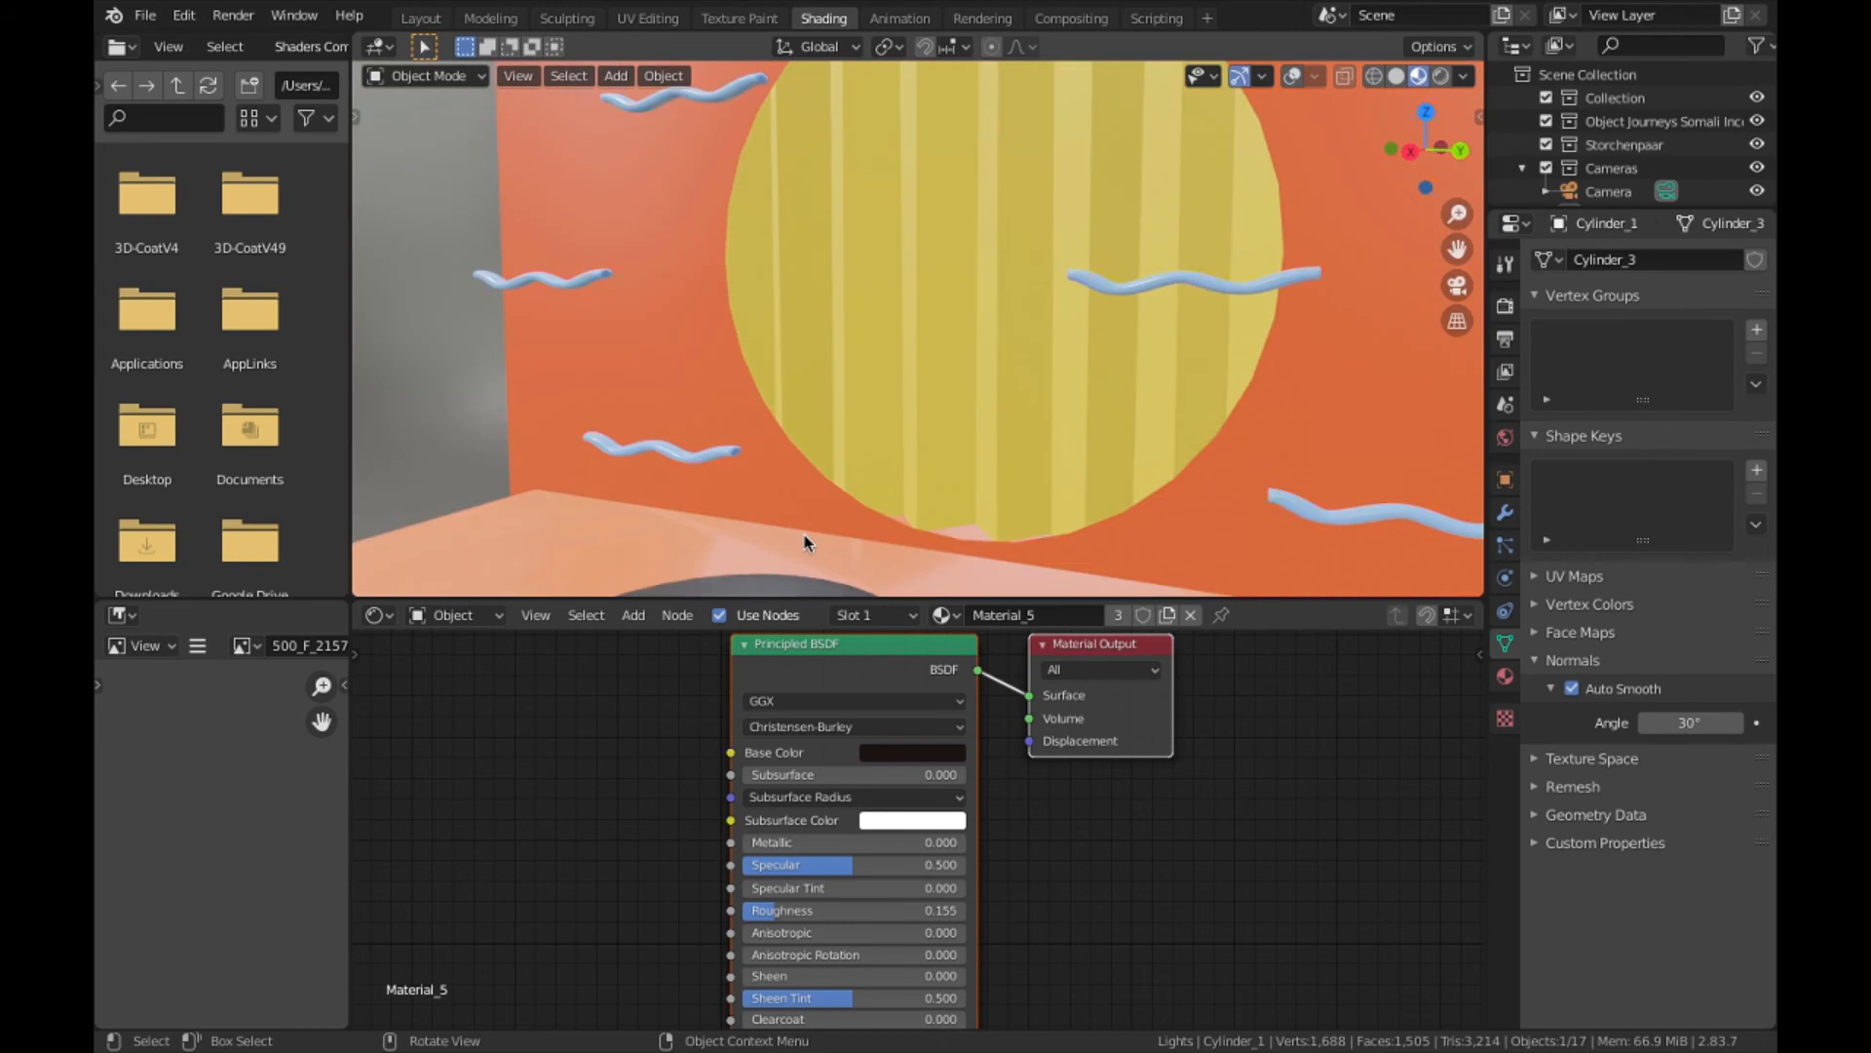
{"action": "scroll", "coordinate": [805, 542], "scroll_direction": "down", "scroll_amount": 3}
{"action": "key", "text": "ctrl+z"}
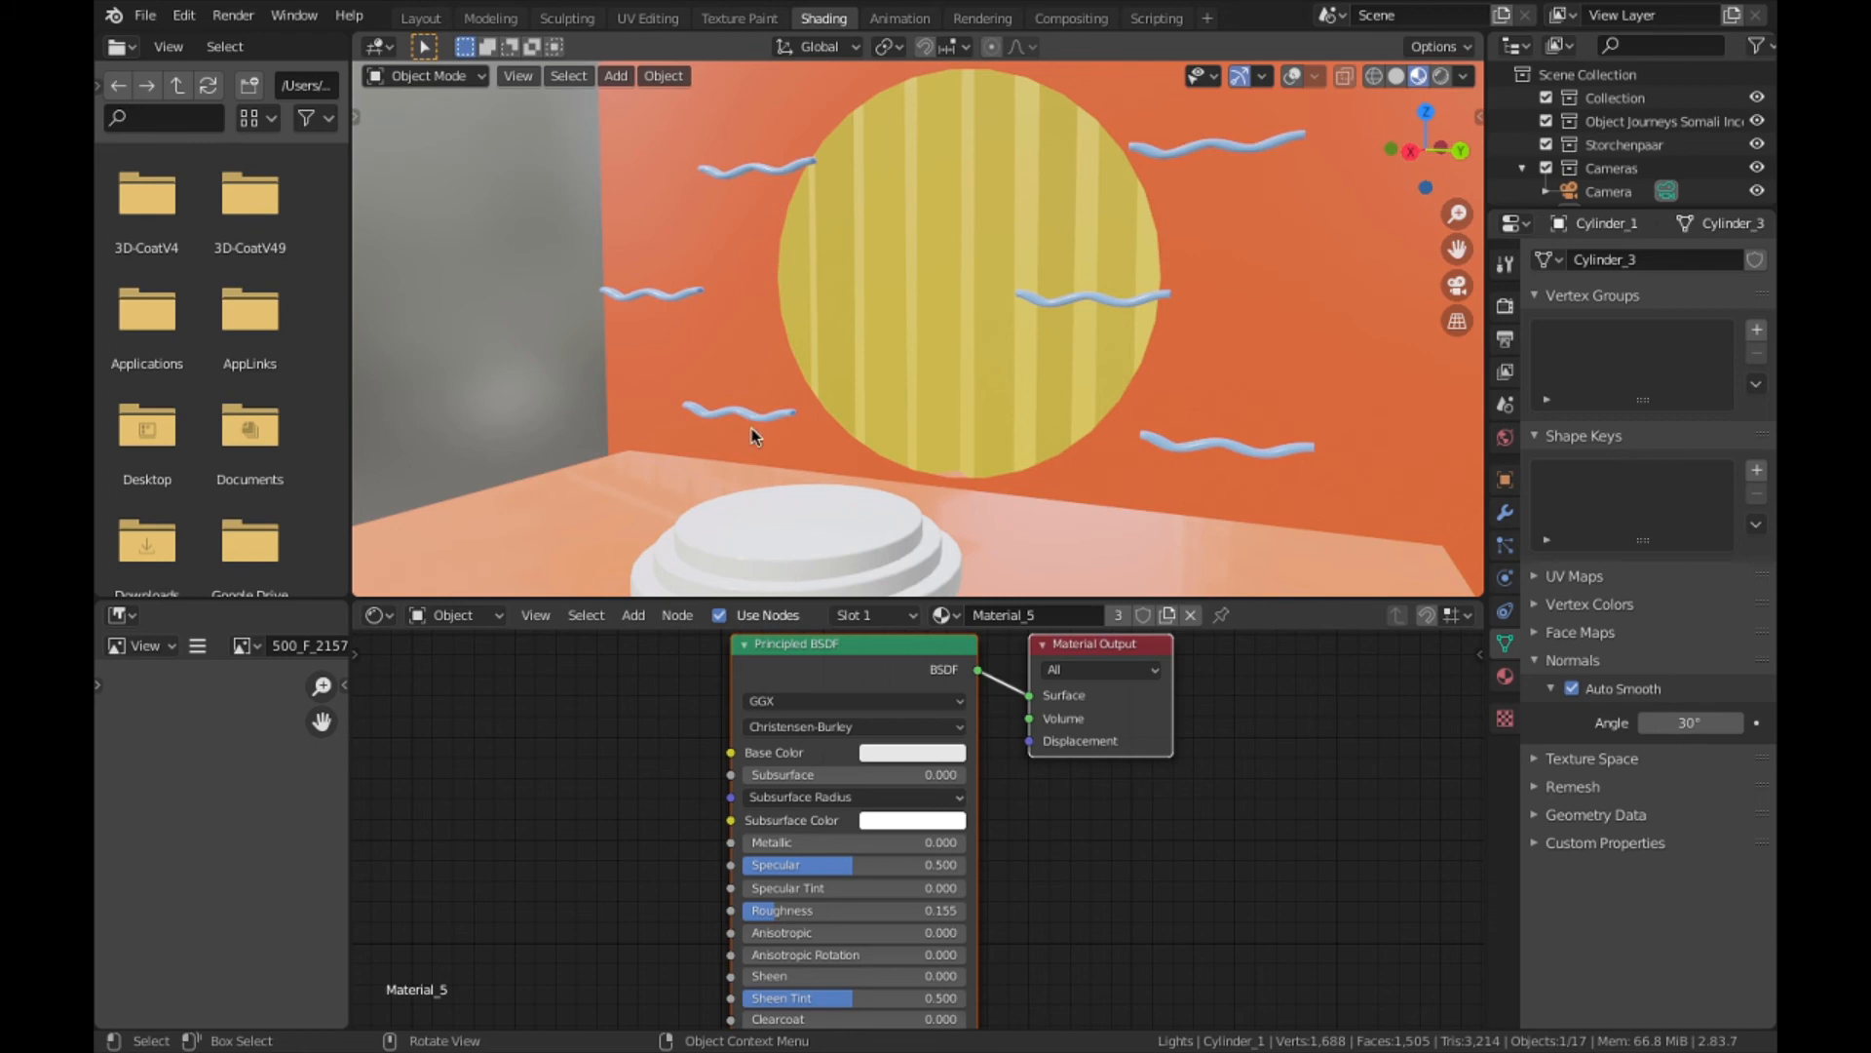
- Switch to Chrome and run a Google search for "sss"
{"action": "key", "text": "super+Tab"}
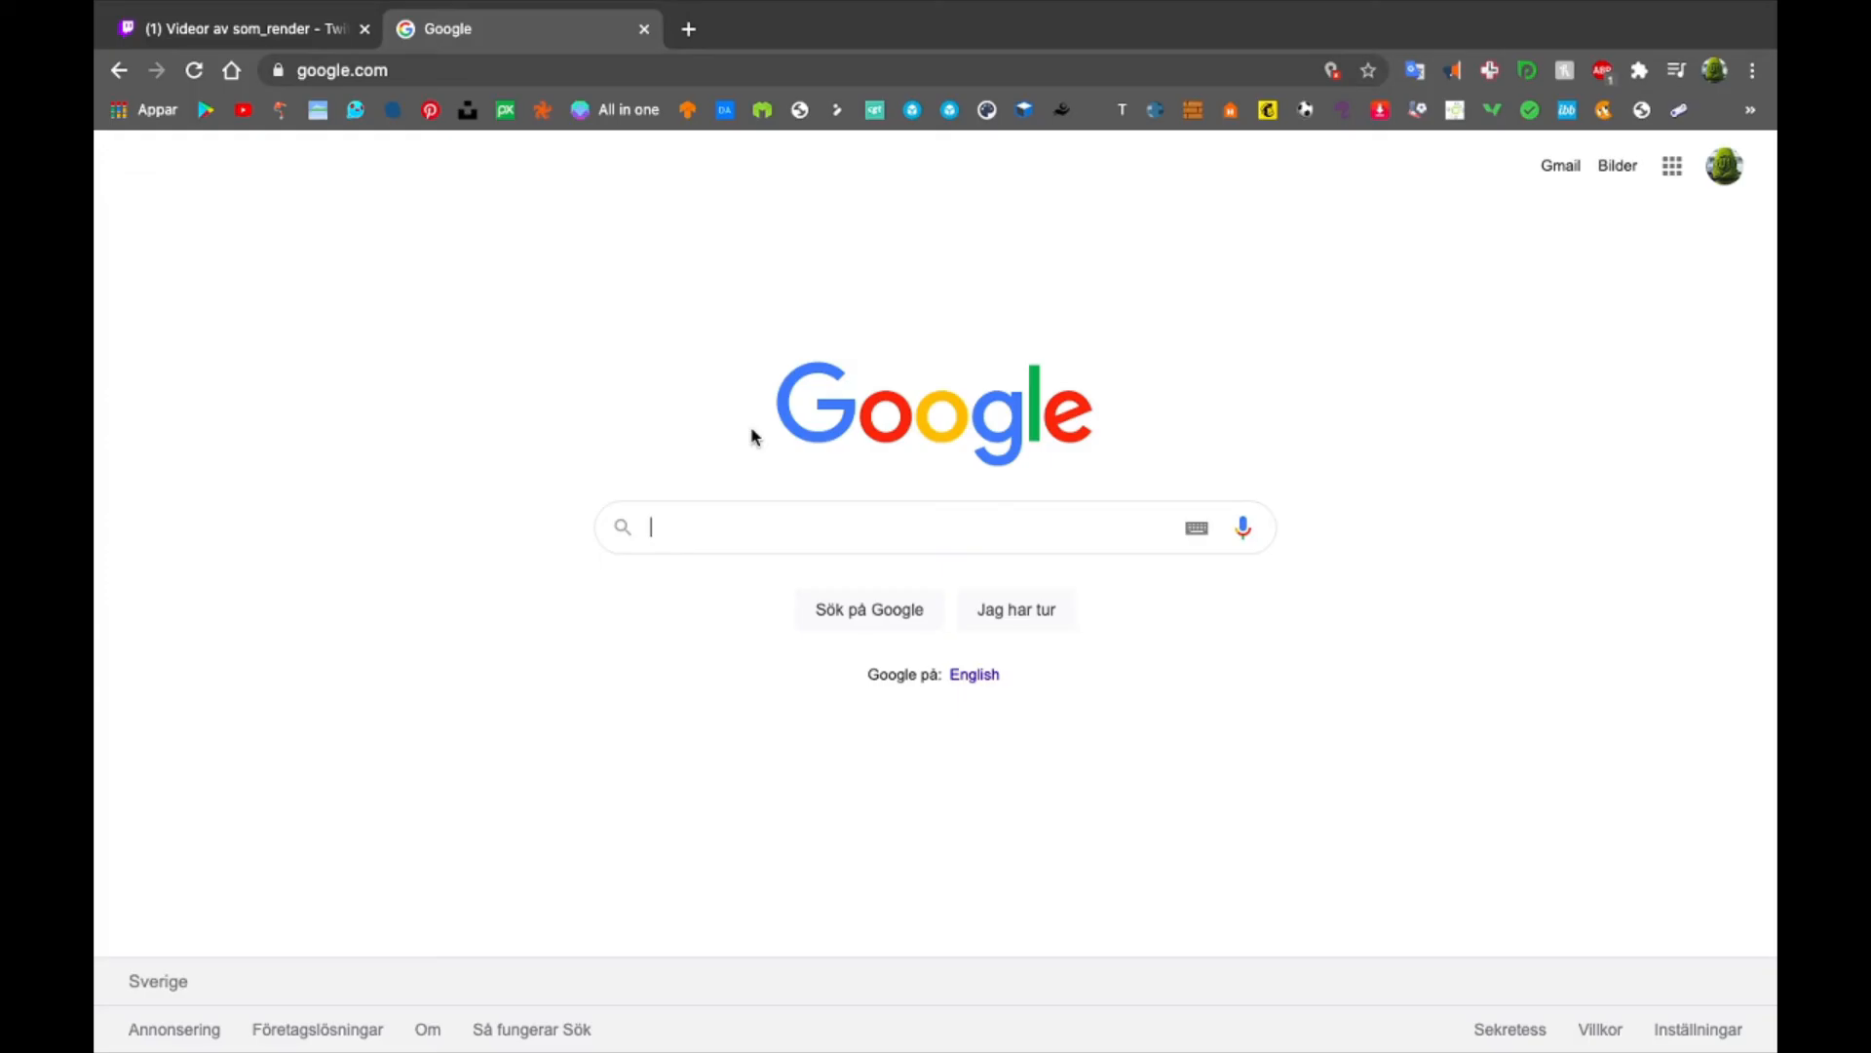
{"action": "type", "text": "sss"}
{"action": "key", "text": "Return"}
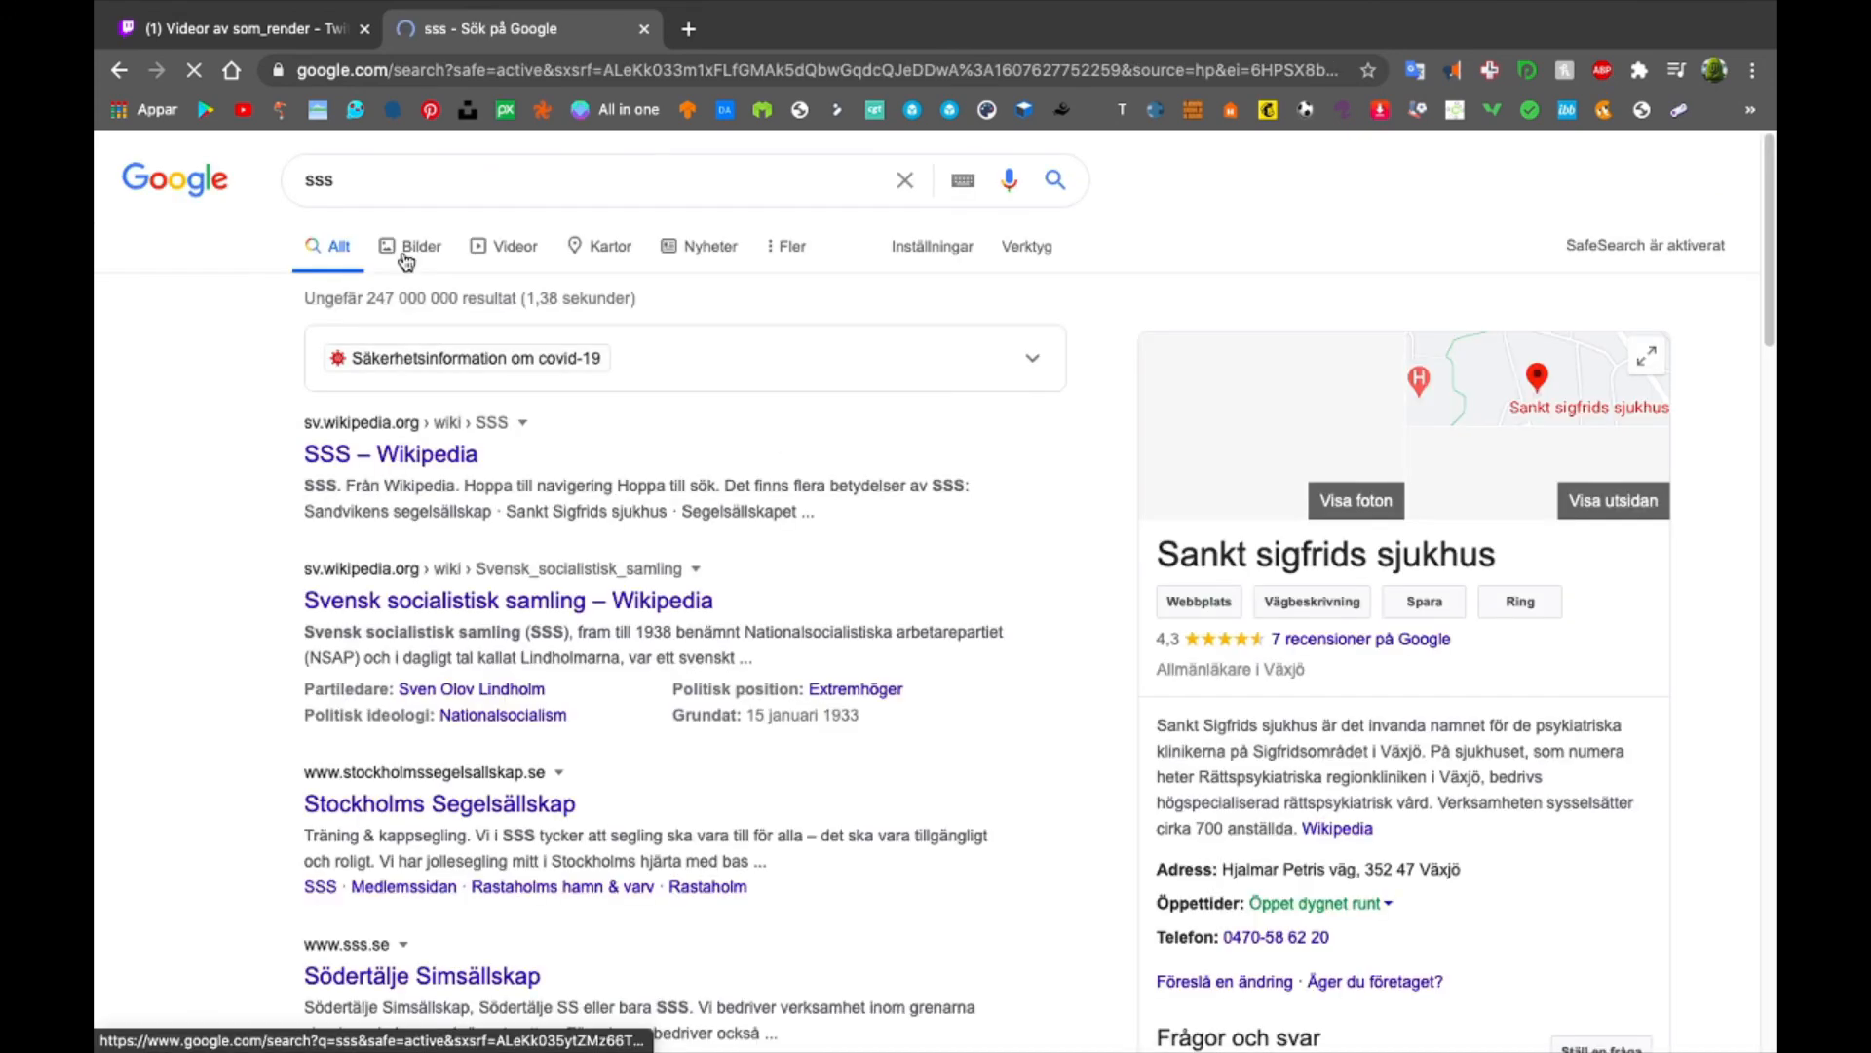
{"action": "double_click", "coordinate": [467, 174]}
{"action": "key", "text": "ctrl+Left"}
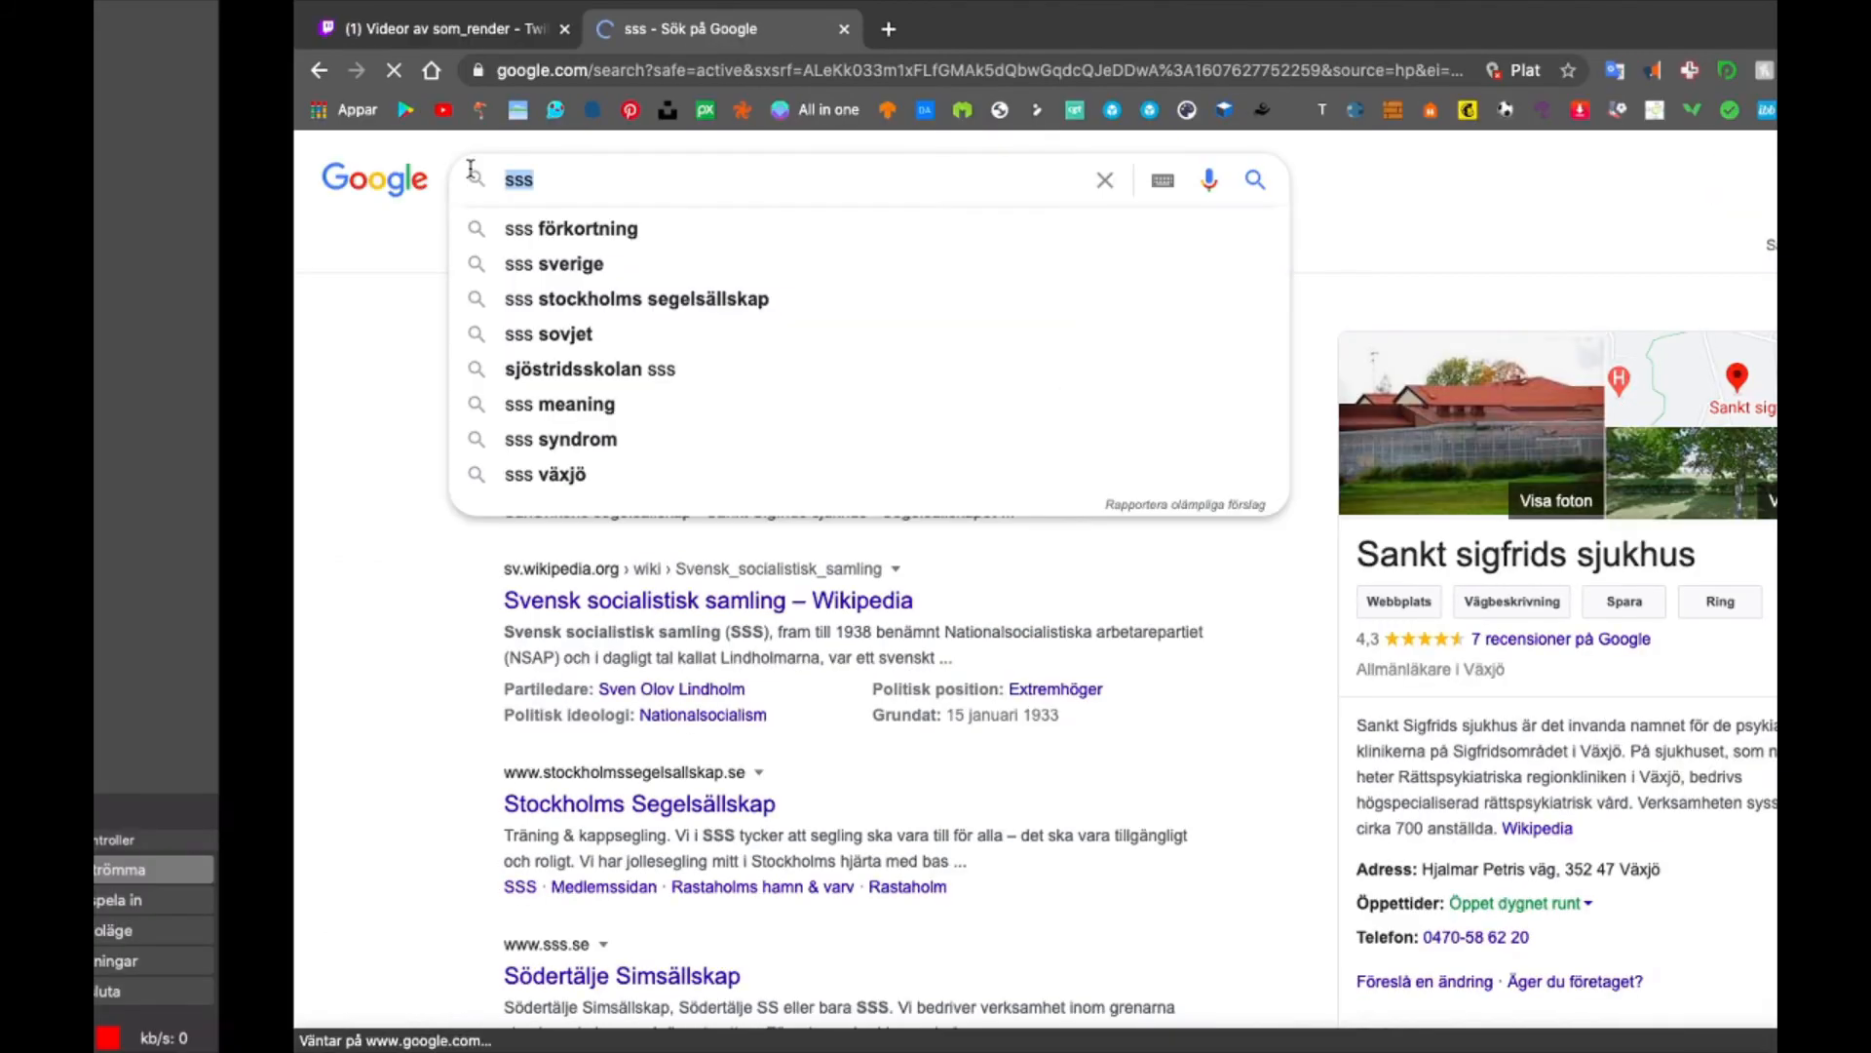
- Switch to Luminar 4 and turn off the before/after comparison of the edited render
{"action": "key", "text": "ctrl+Up"}
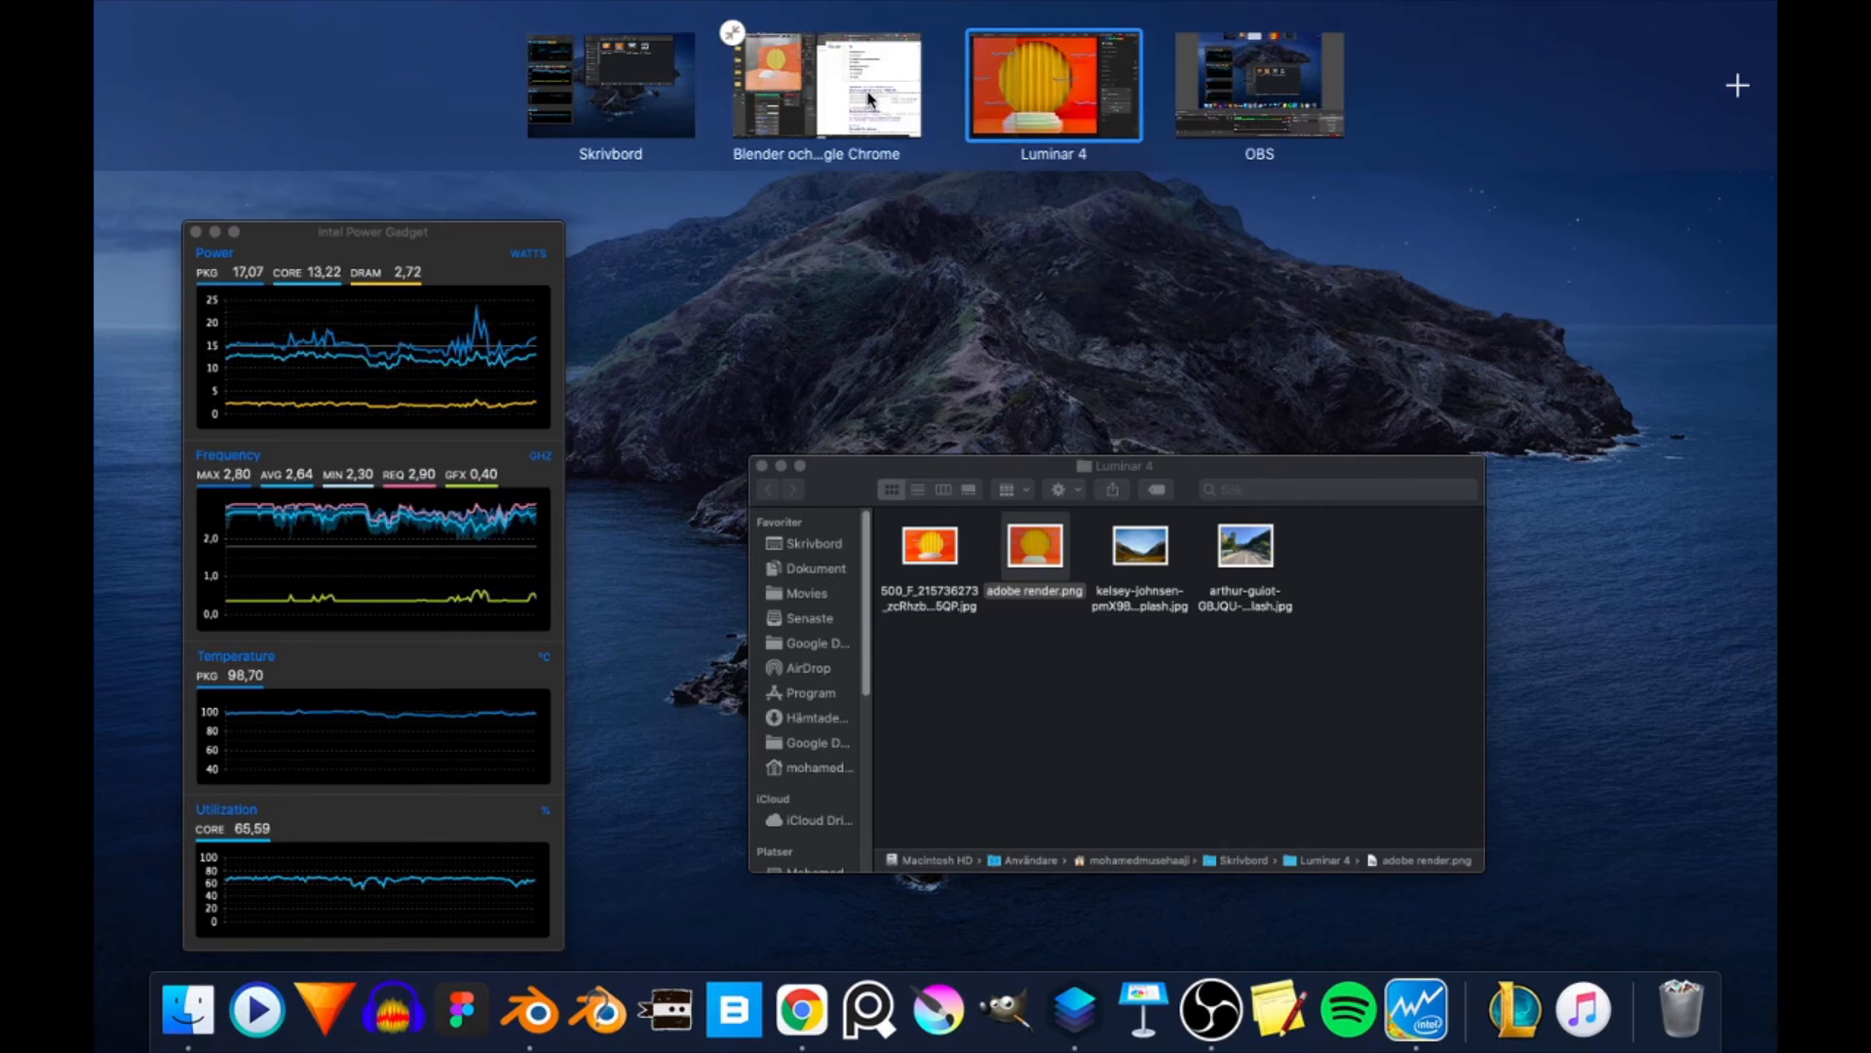
{"action": "left_click_drag", "start_coordinate": [868, 98], "coordinate": [838, 648]}
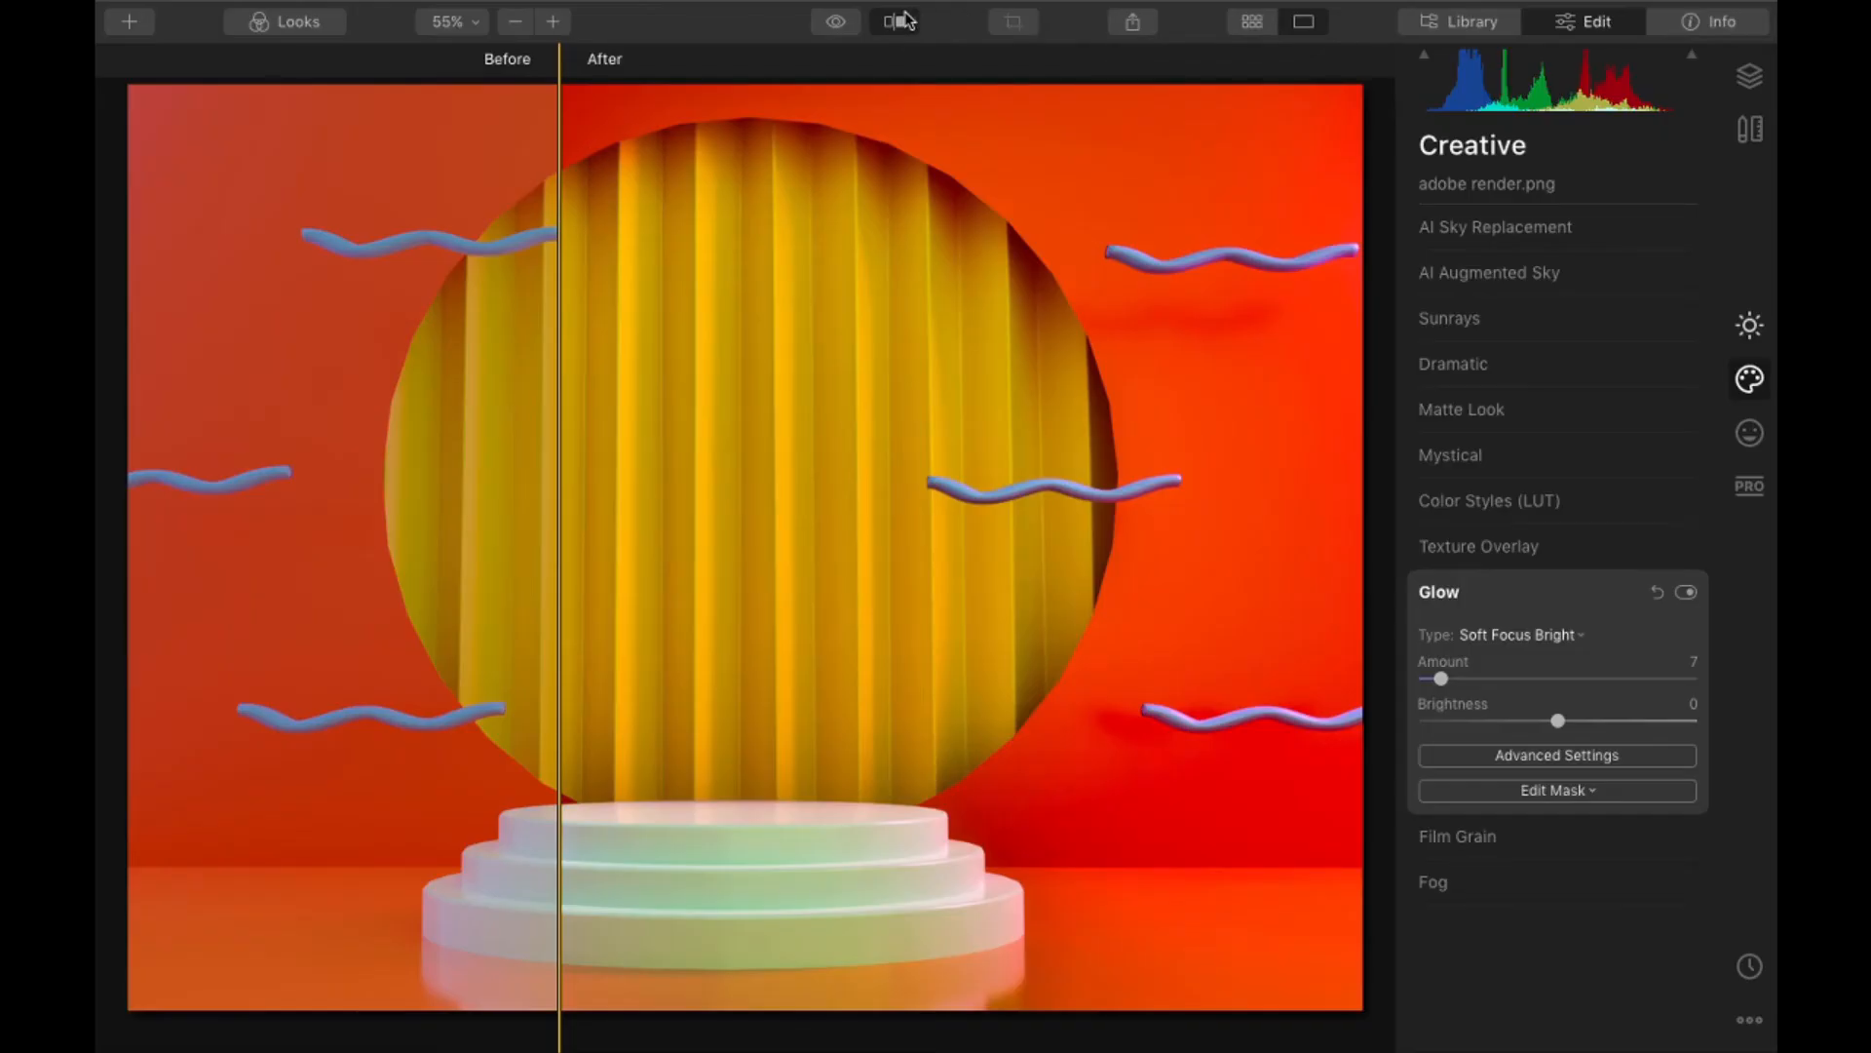
{"action": "left_click", "coordinate": [902, 21]}
{"action": "right_click", "coordinate": [770, 271]}
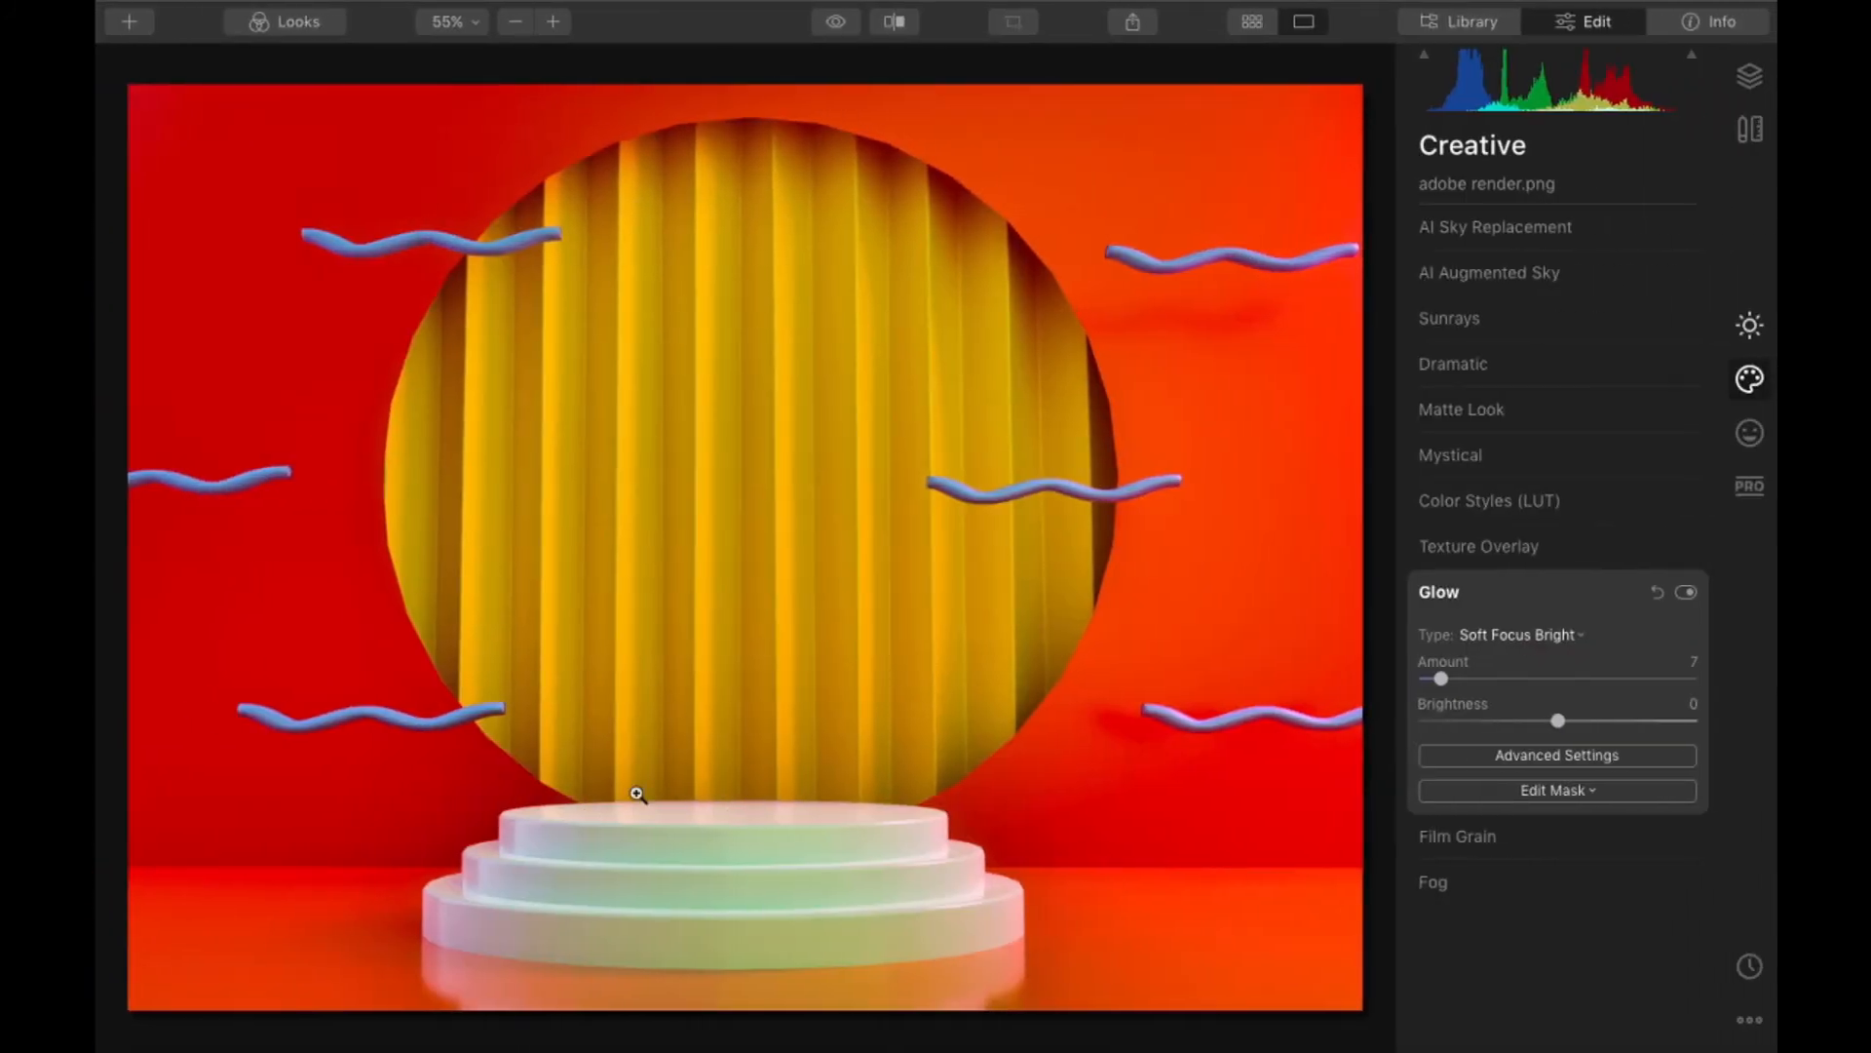
- Export the edited image as the JPEG "adobe render" into the Alla Render folder on the Desktop
{"action": "right_click", "coordinate": [784, 551]}
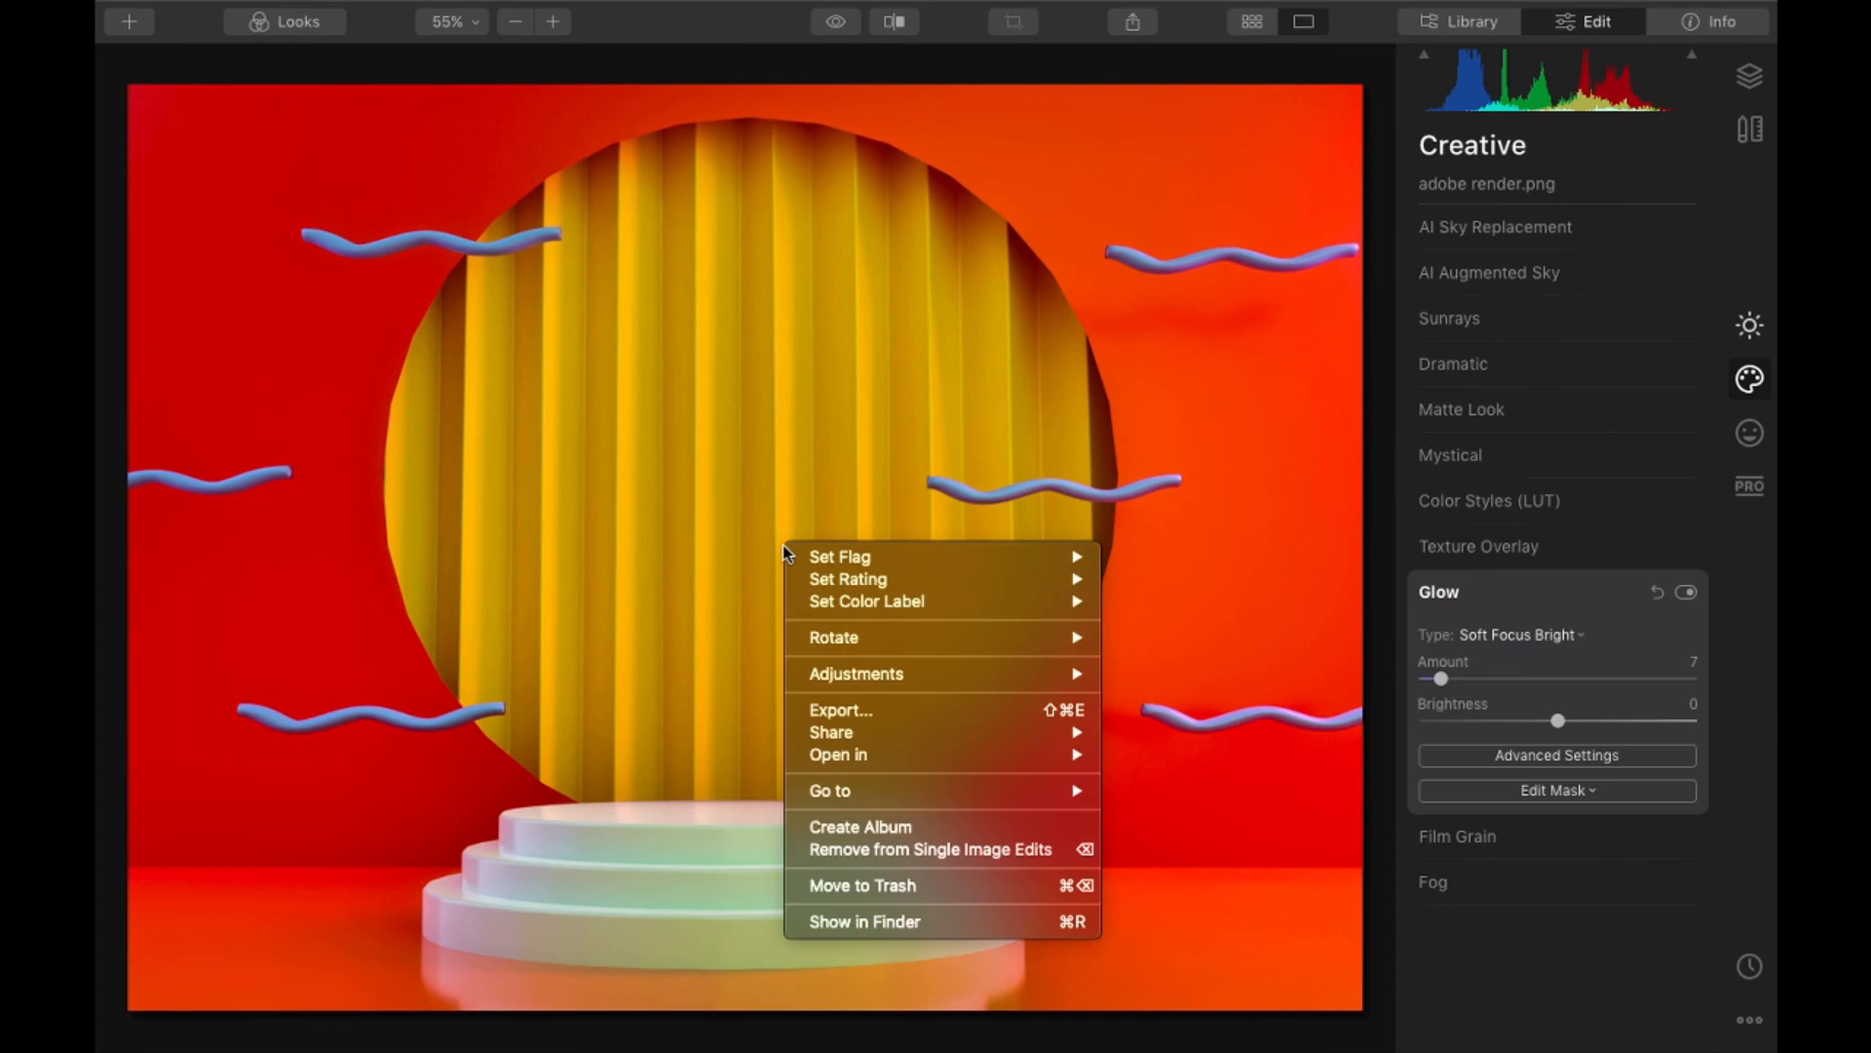
{"action": "left_click", "coordinate": [854, 712]}
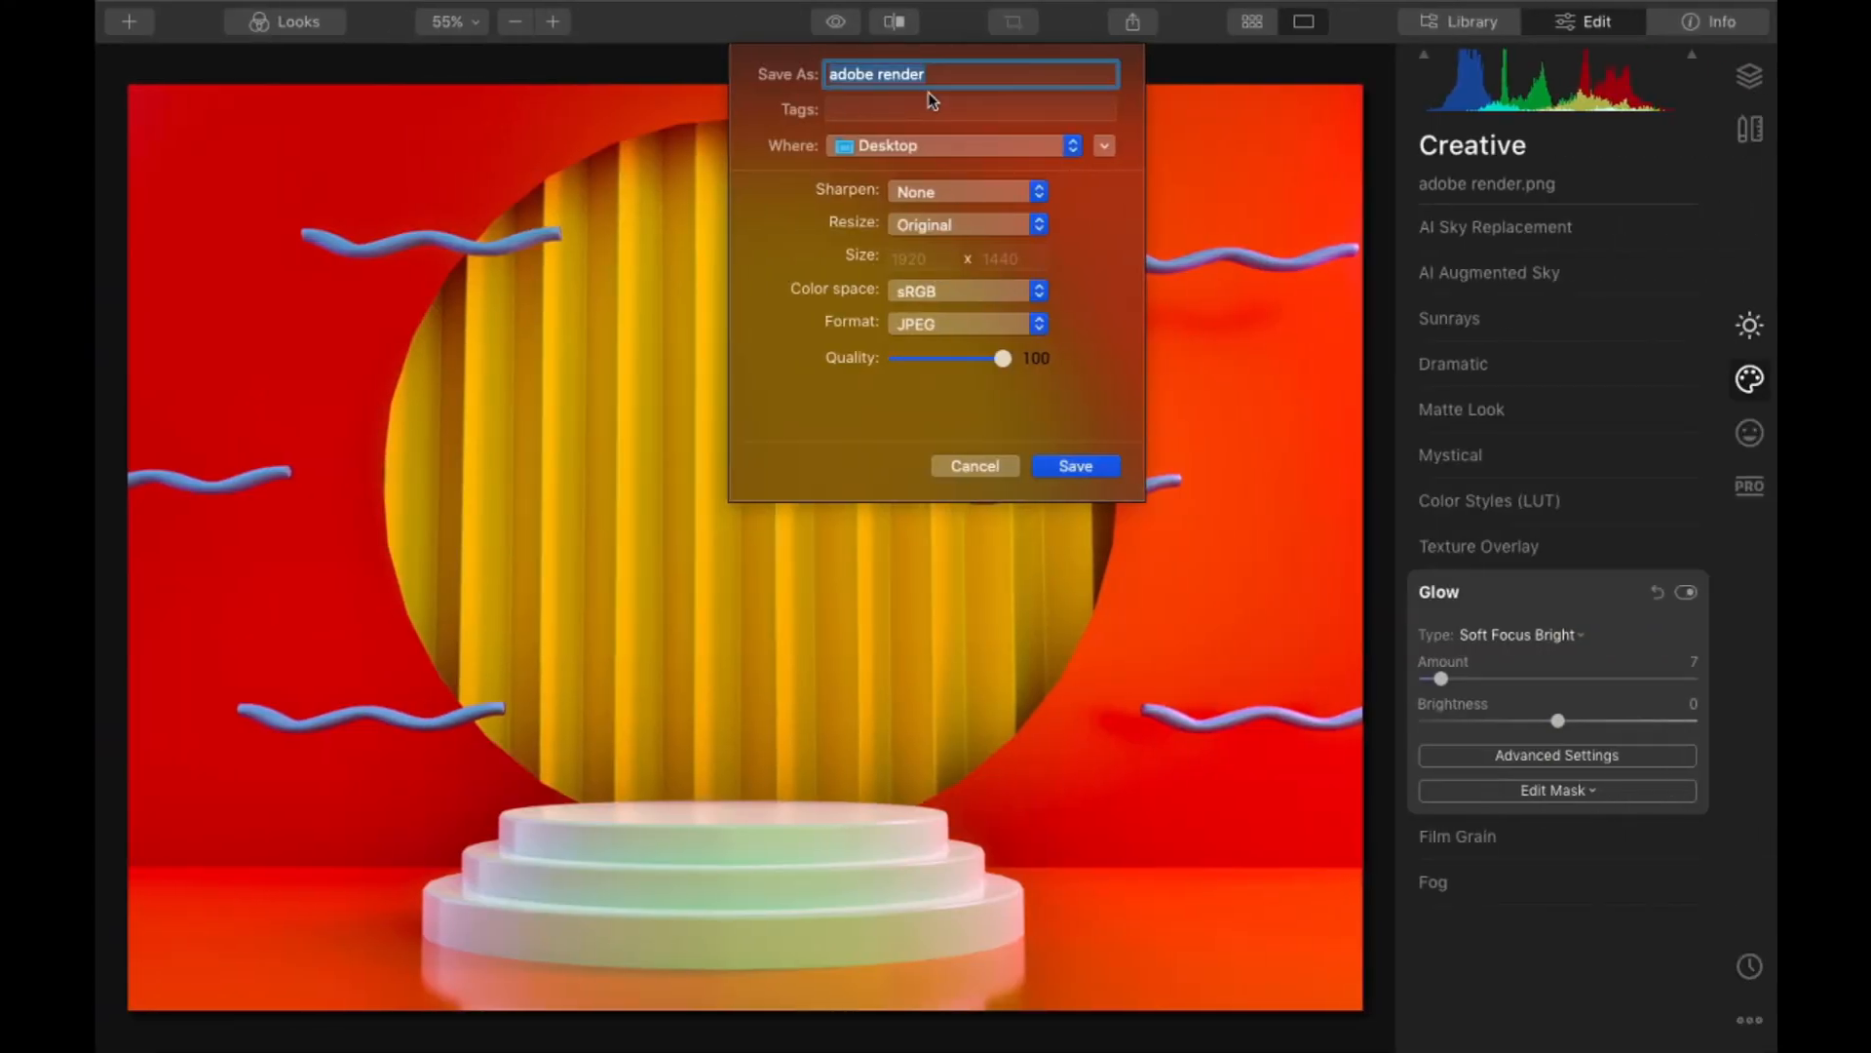
{"action": "left_click", "coordinate": [976, 147]}
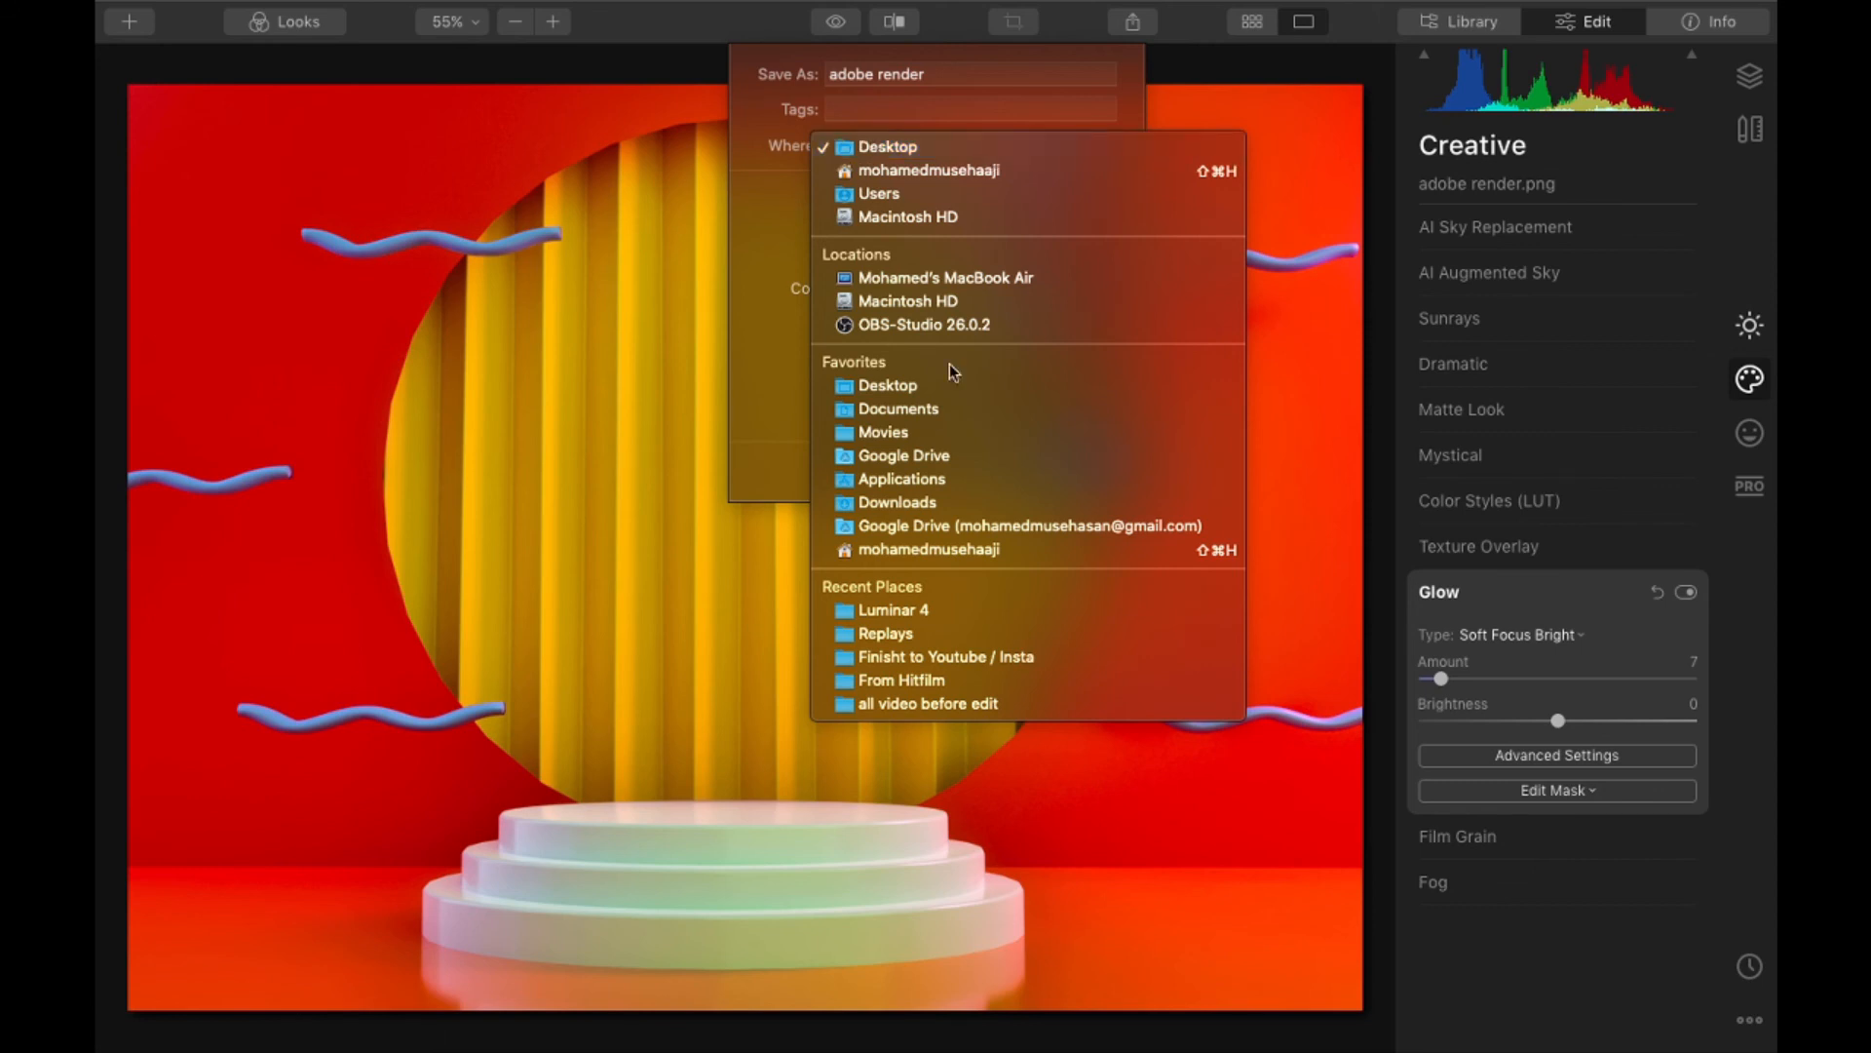
{"action": "left_click", "coordinate": [765, 214]}
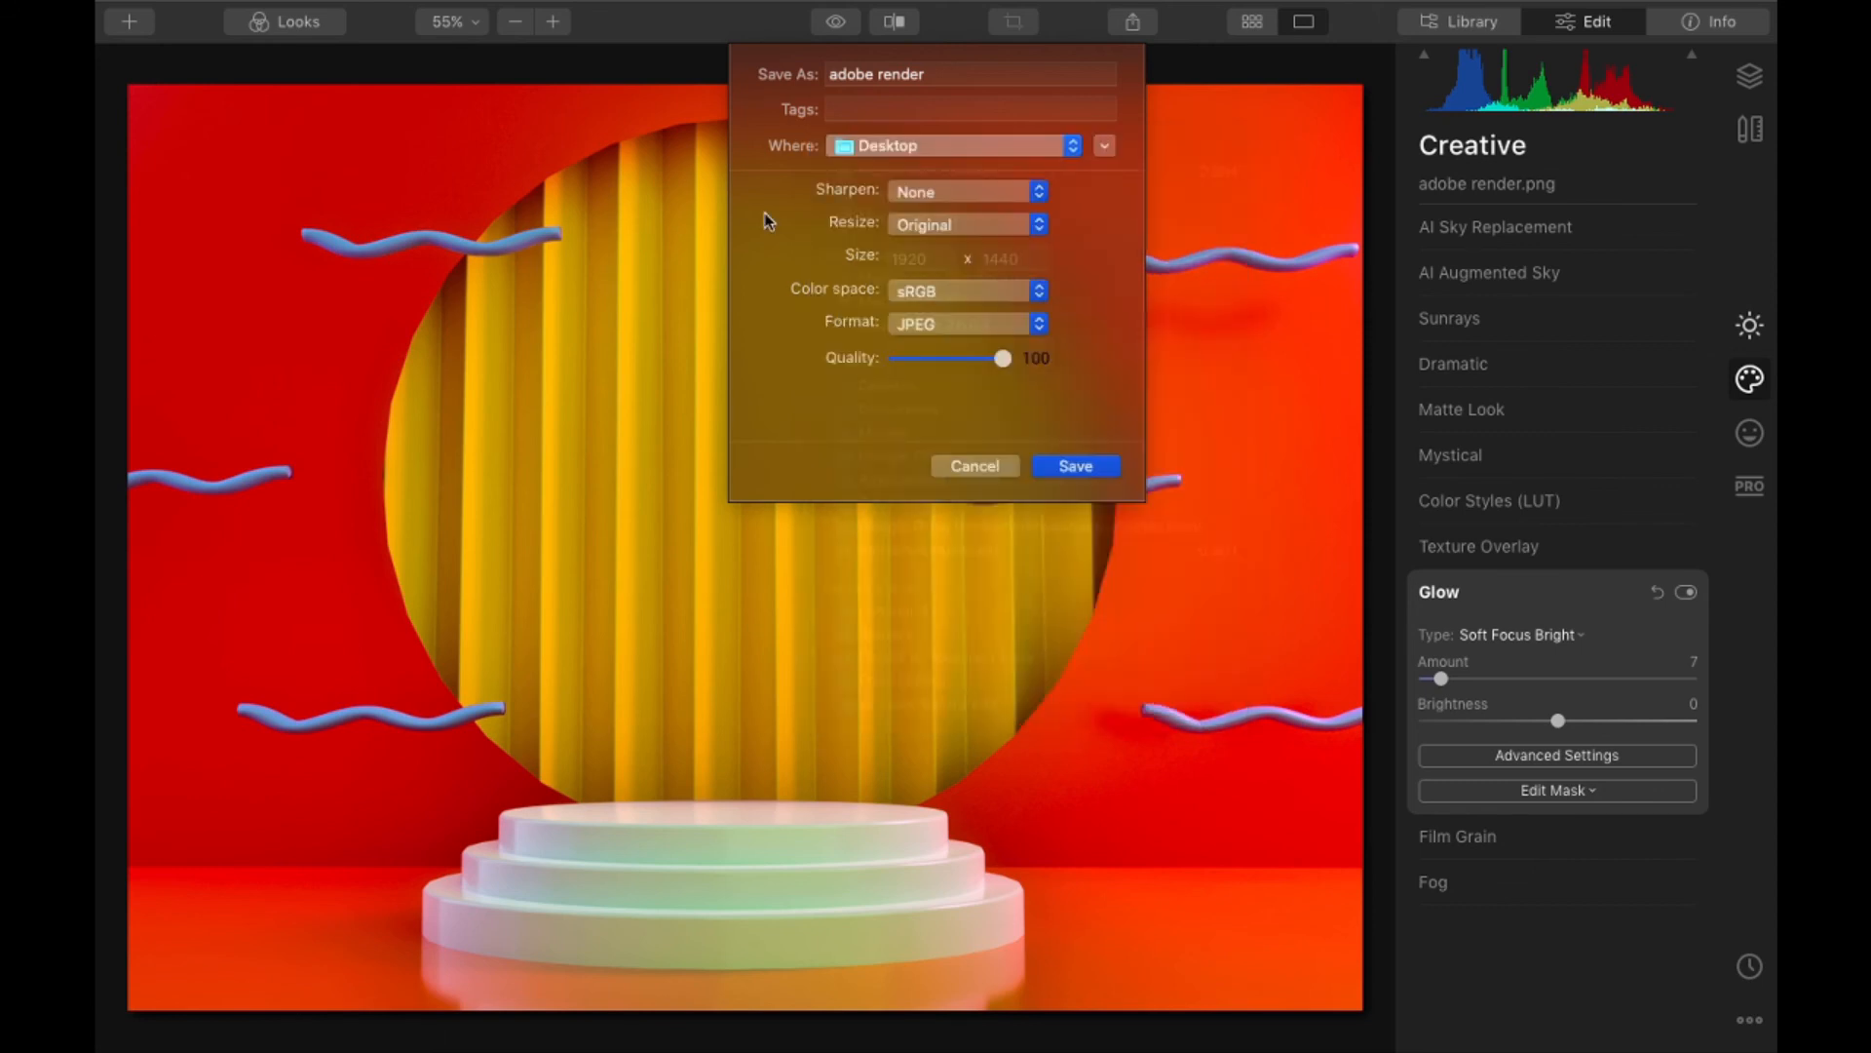
{"action": "left_click", "coordinate": [1104, 145]}
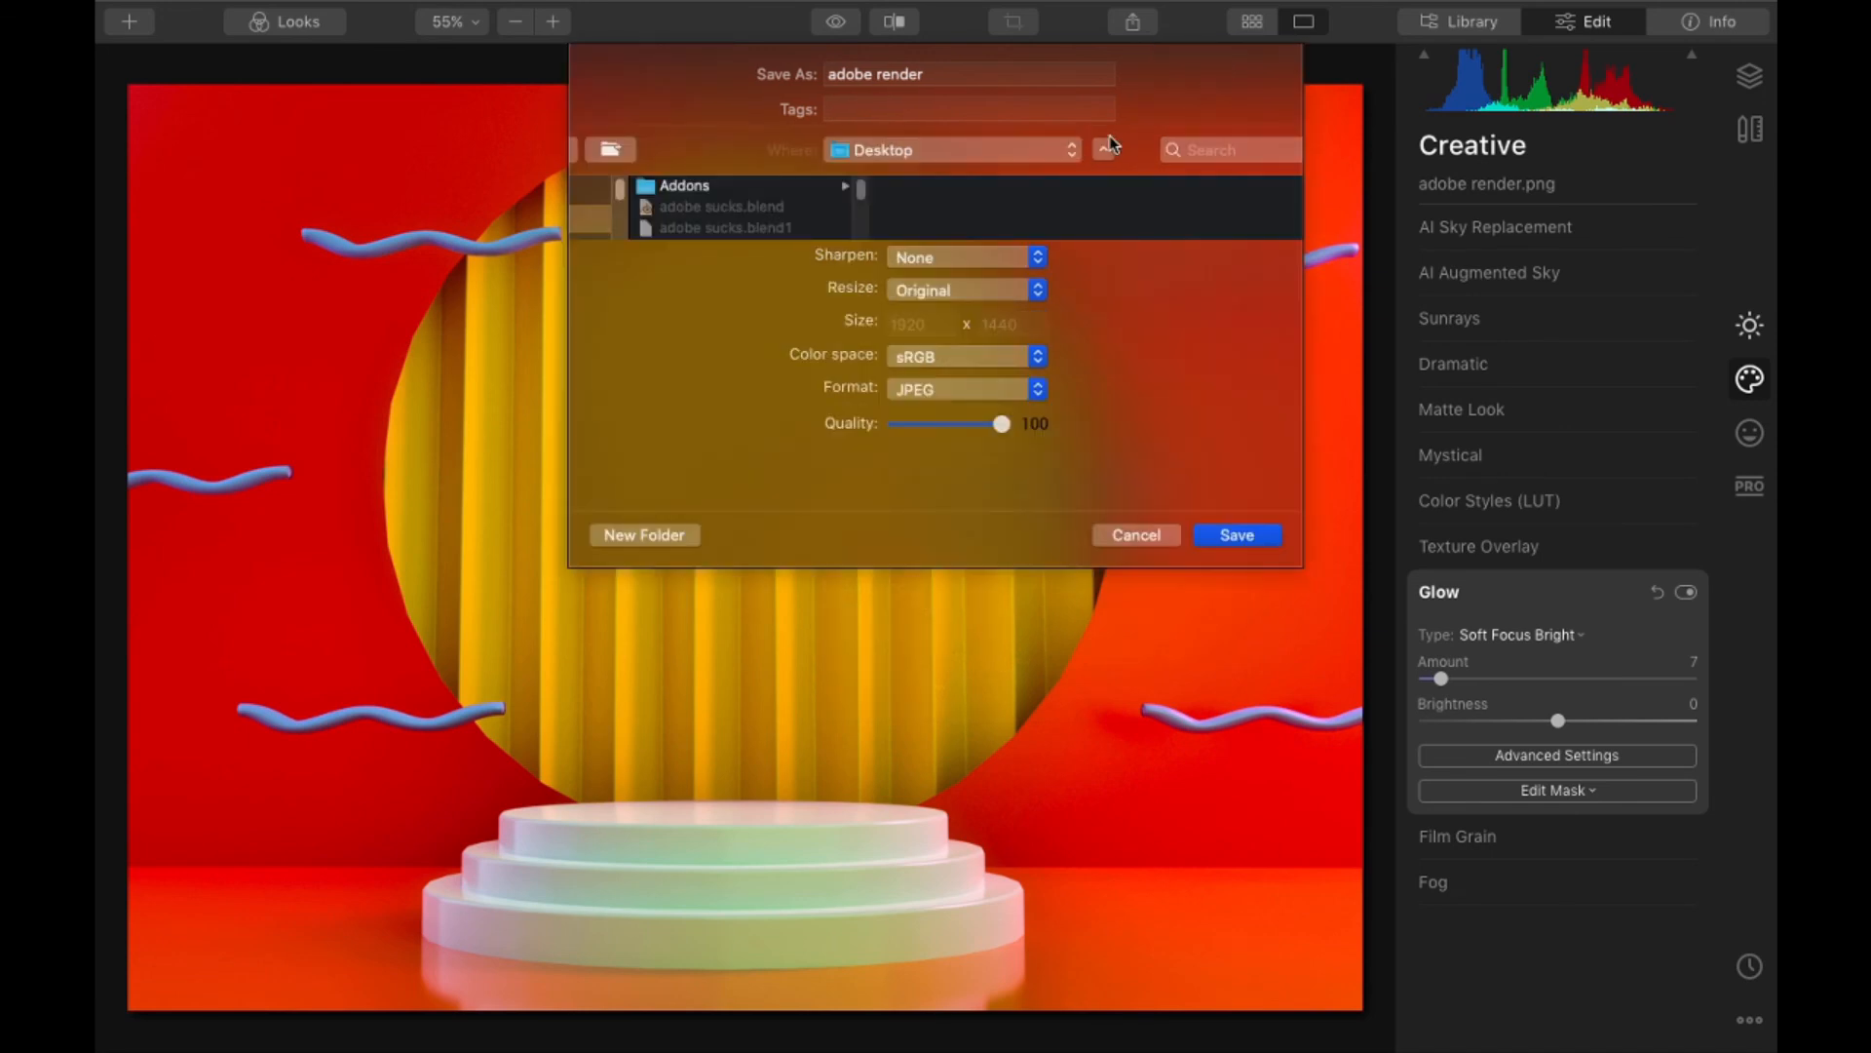
{"action": "left_click", "coordinate": [739, 257]}
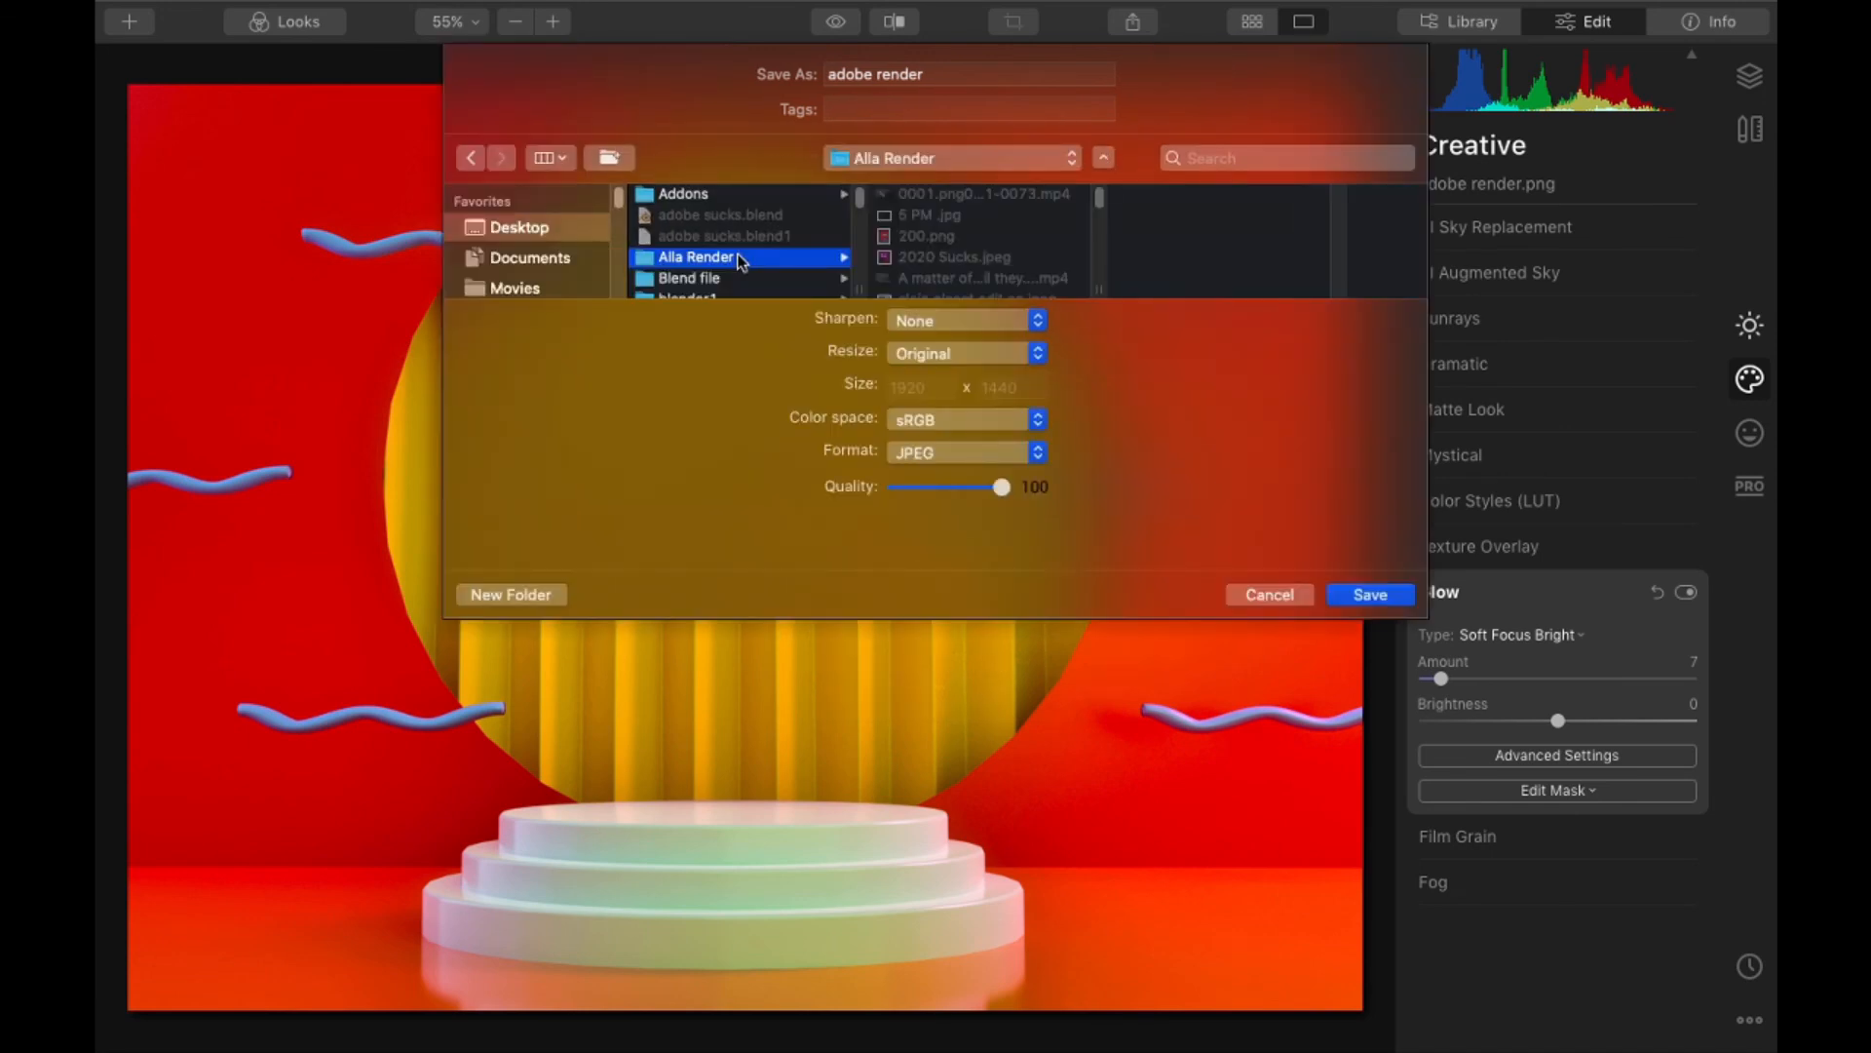
{"action": "scroll", "coordinate": [975, 252], "scroll_direction": "down", "scroll_amount": 10}
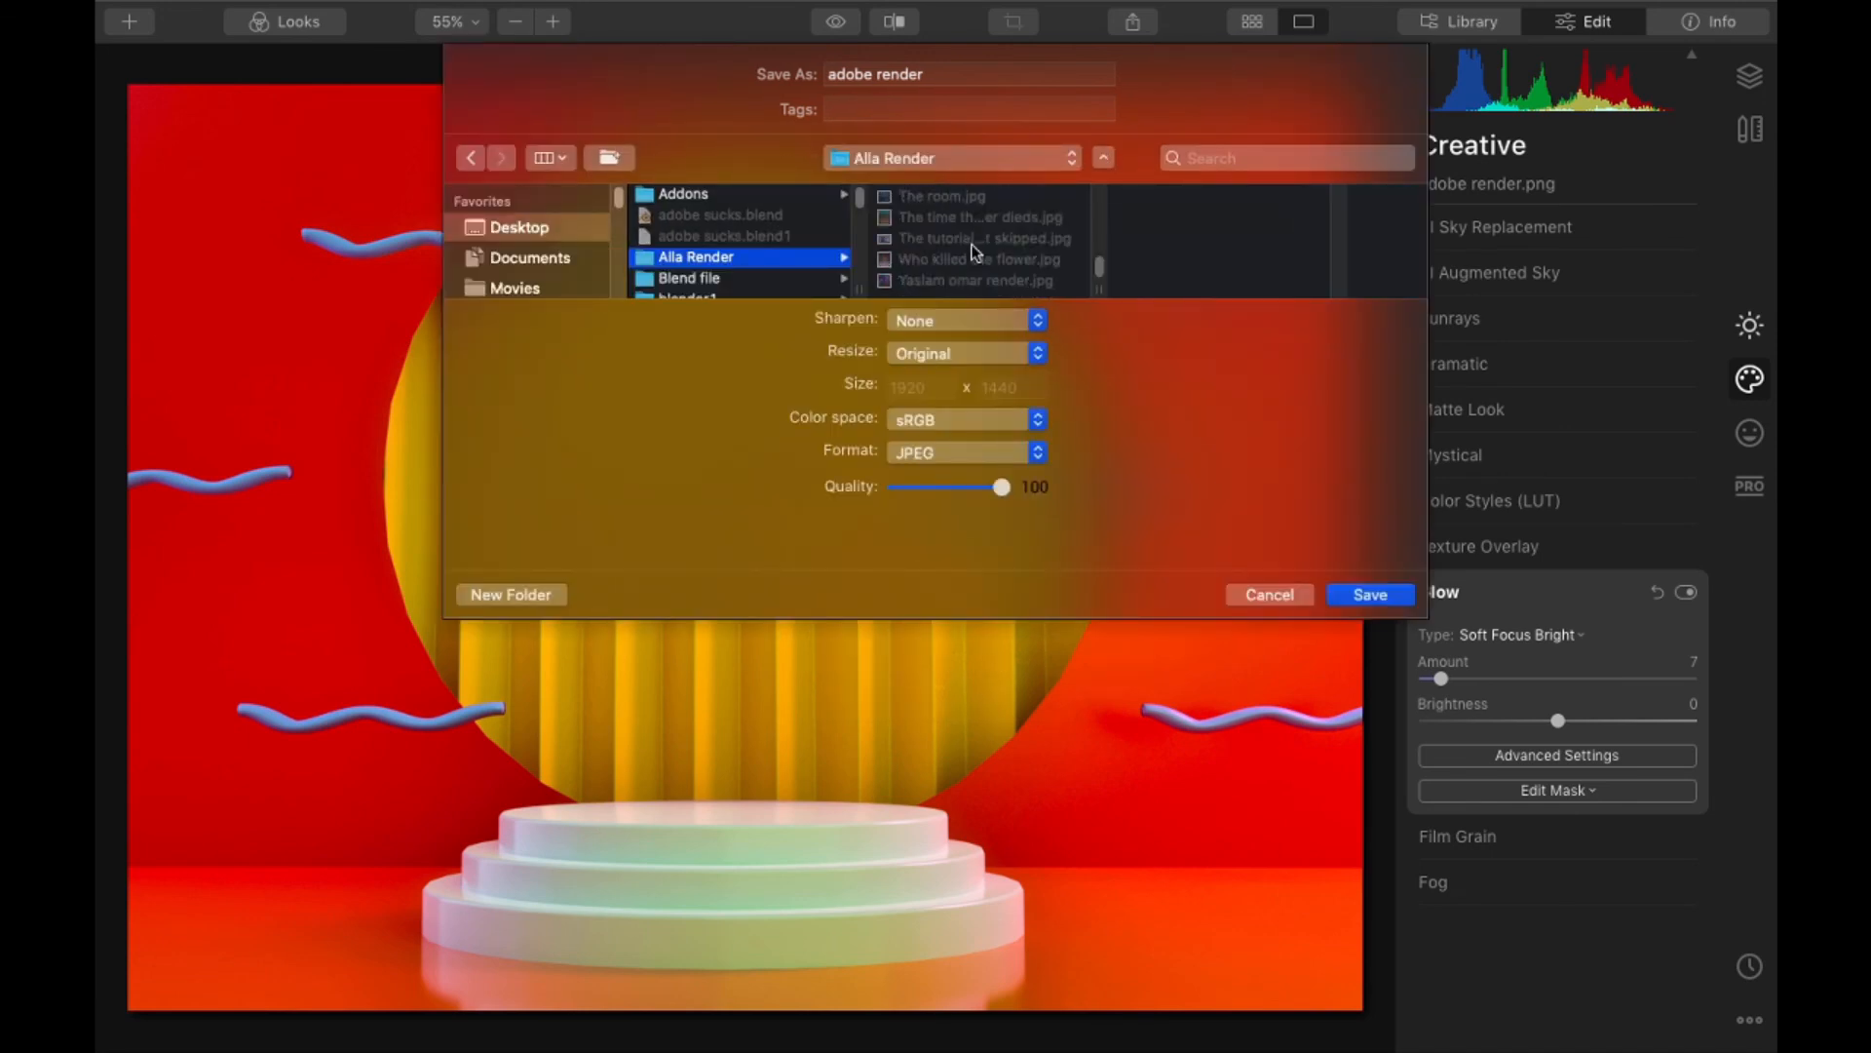
{"action": "scroll", "coordinate": [974, 252], "scroll_direction": "up", "scroll_amount": 10}
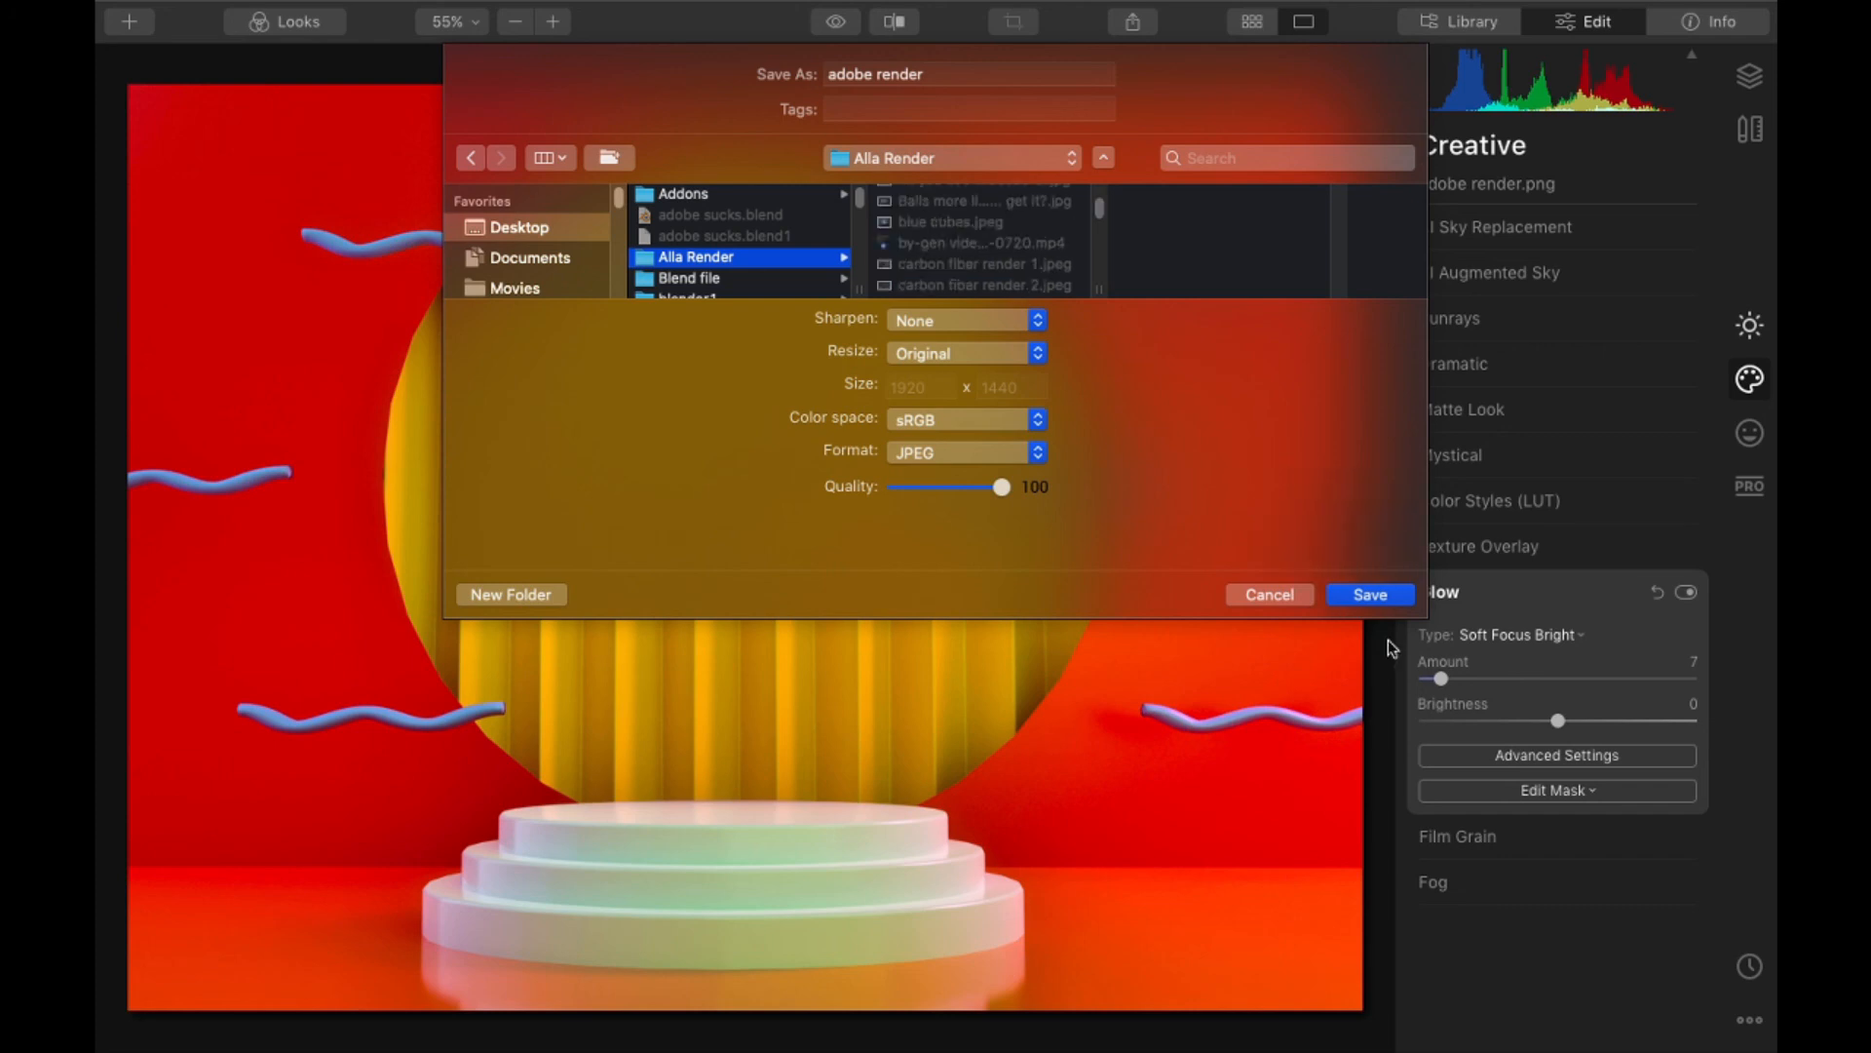
{"action": "key", "text": "Return"}
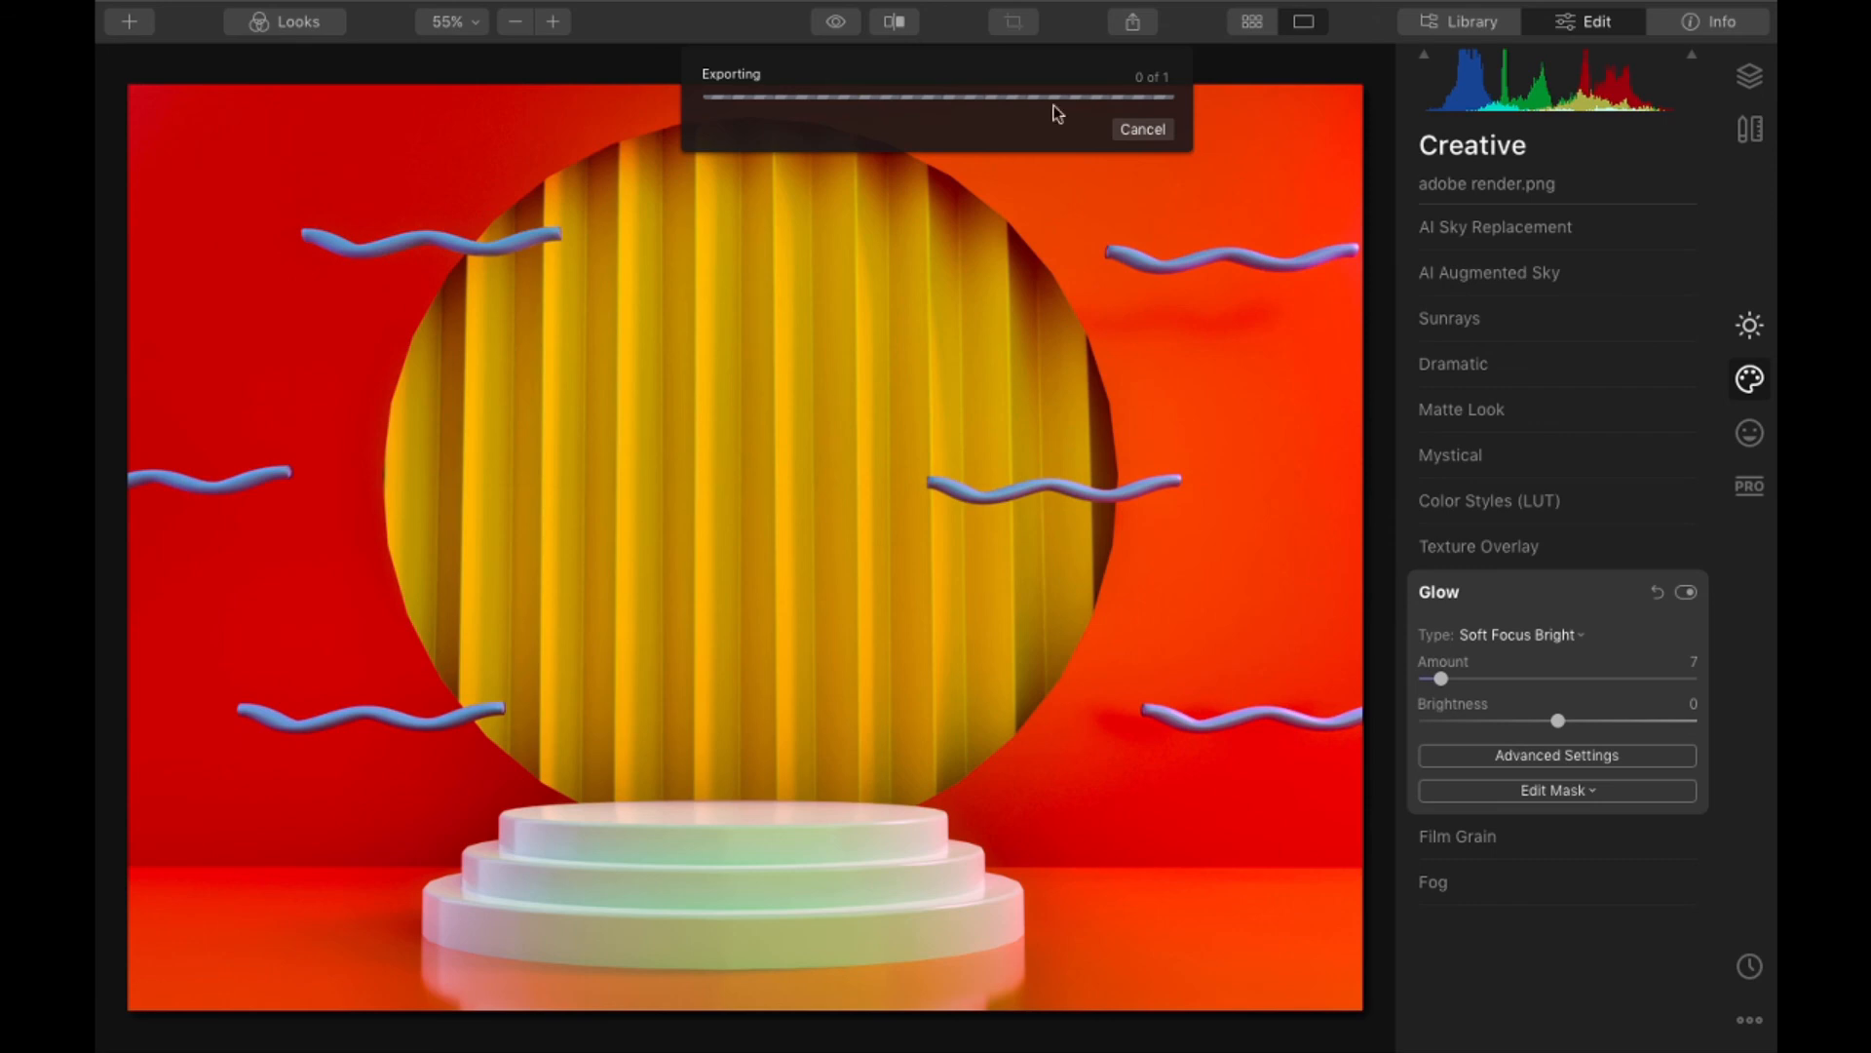
- Check the live stream in Chrome, force quit Blender and Luminar 4, and return to the desktop
{"action": "key", "text": "super+Tab"}
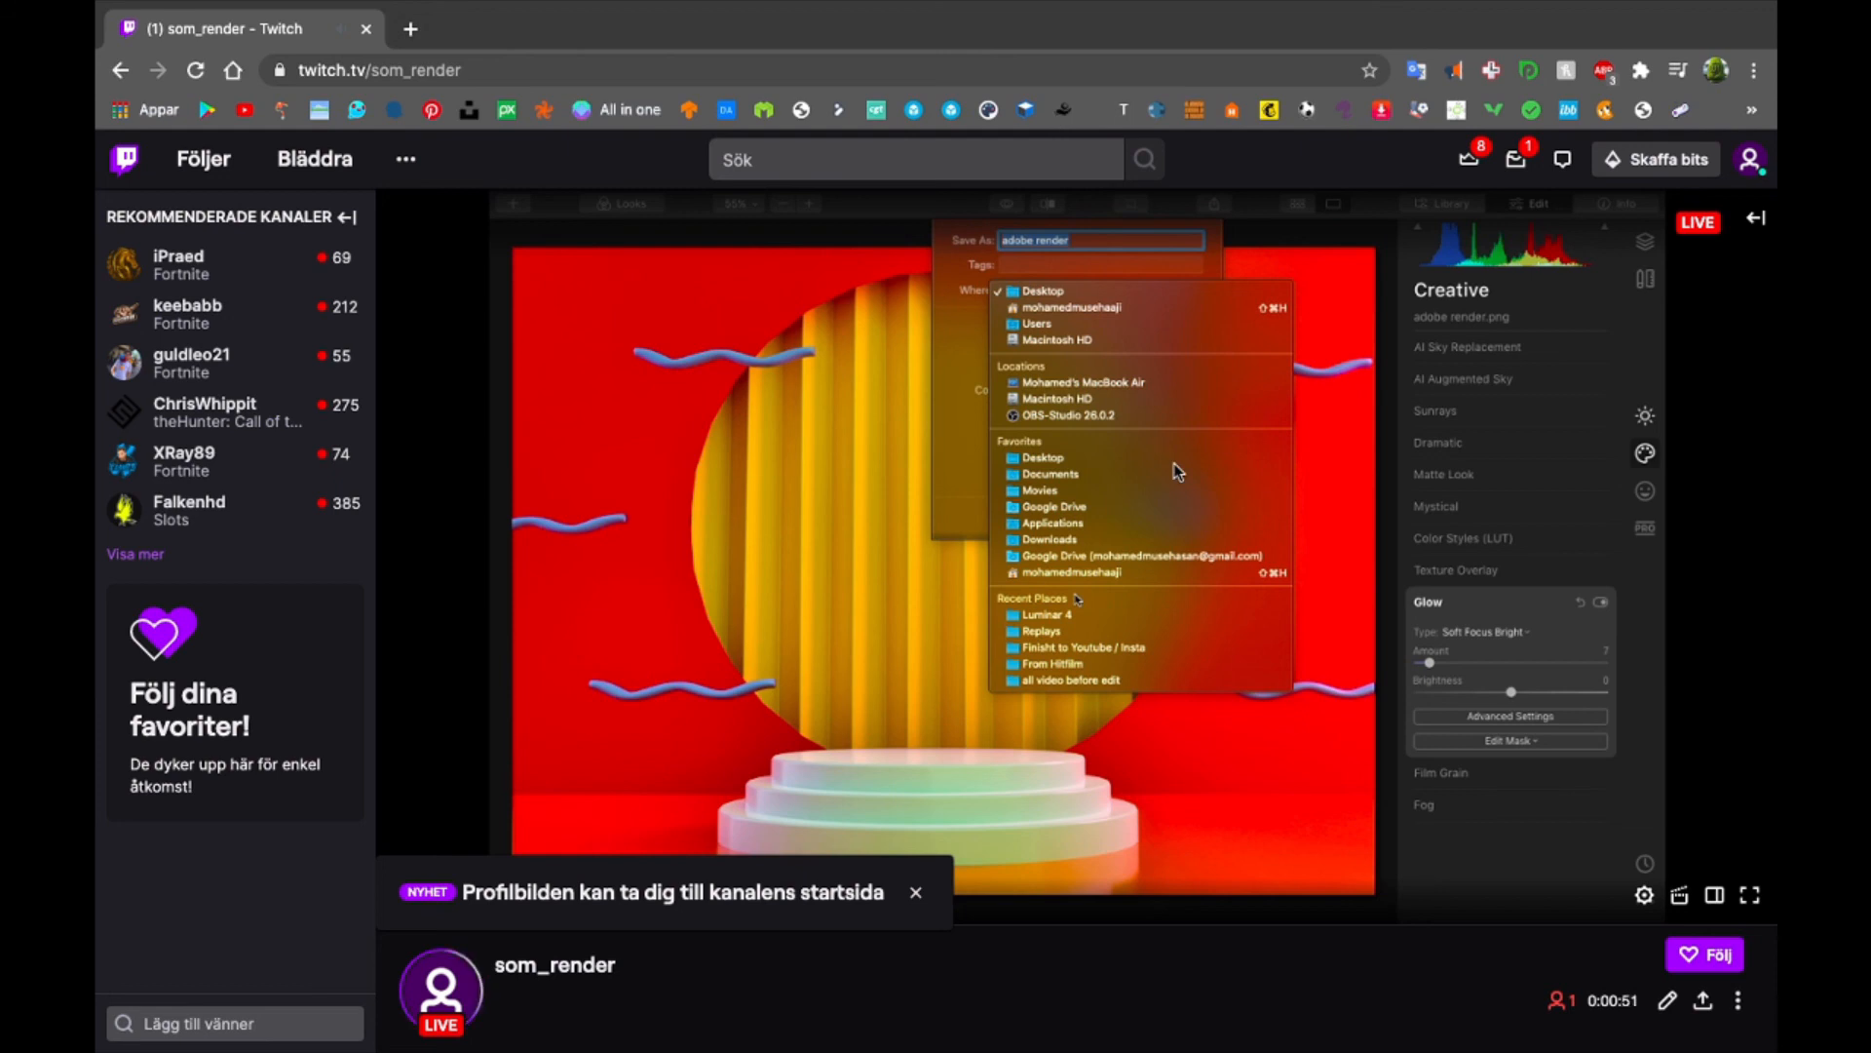
{"action": "key", "text": "super+Tab"}
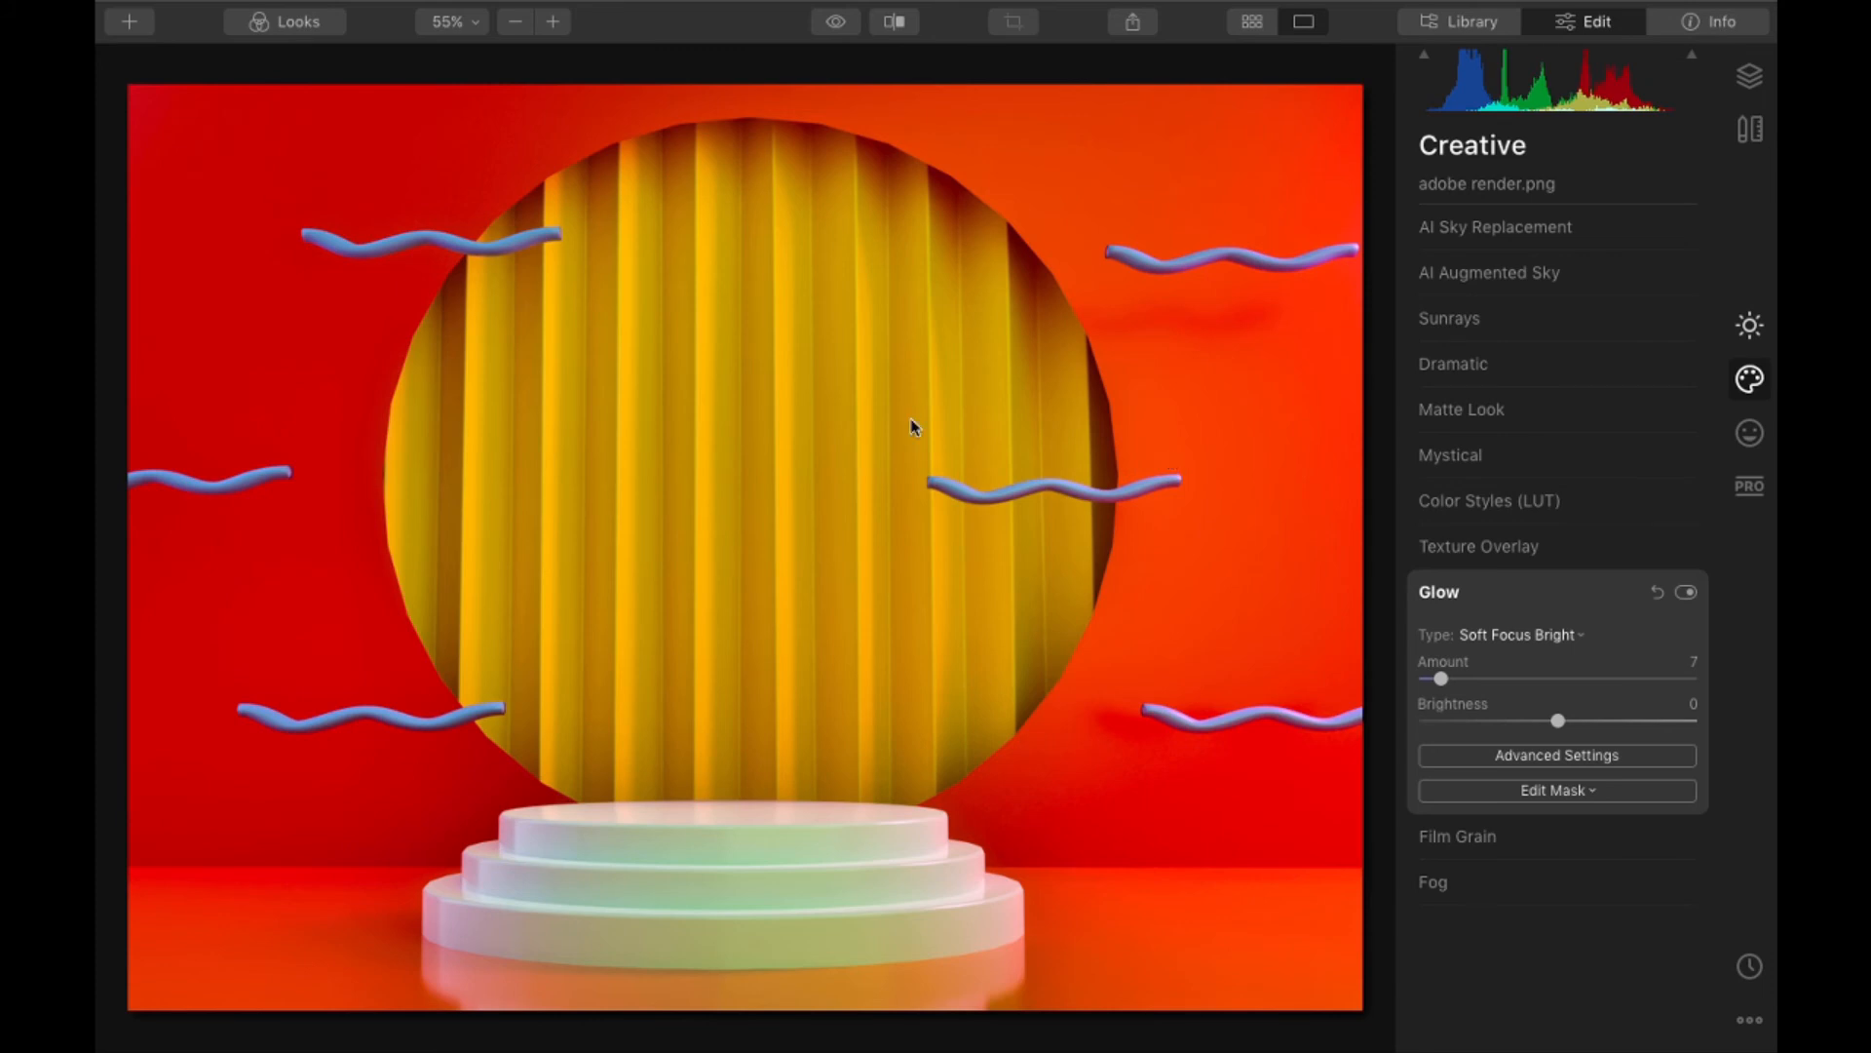
{"action": "key", "text": "super+alt+Escape"}
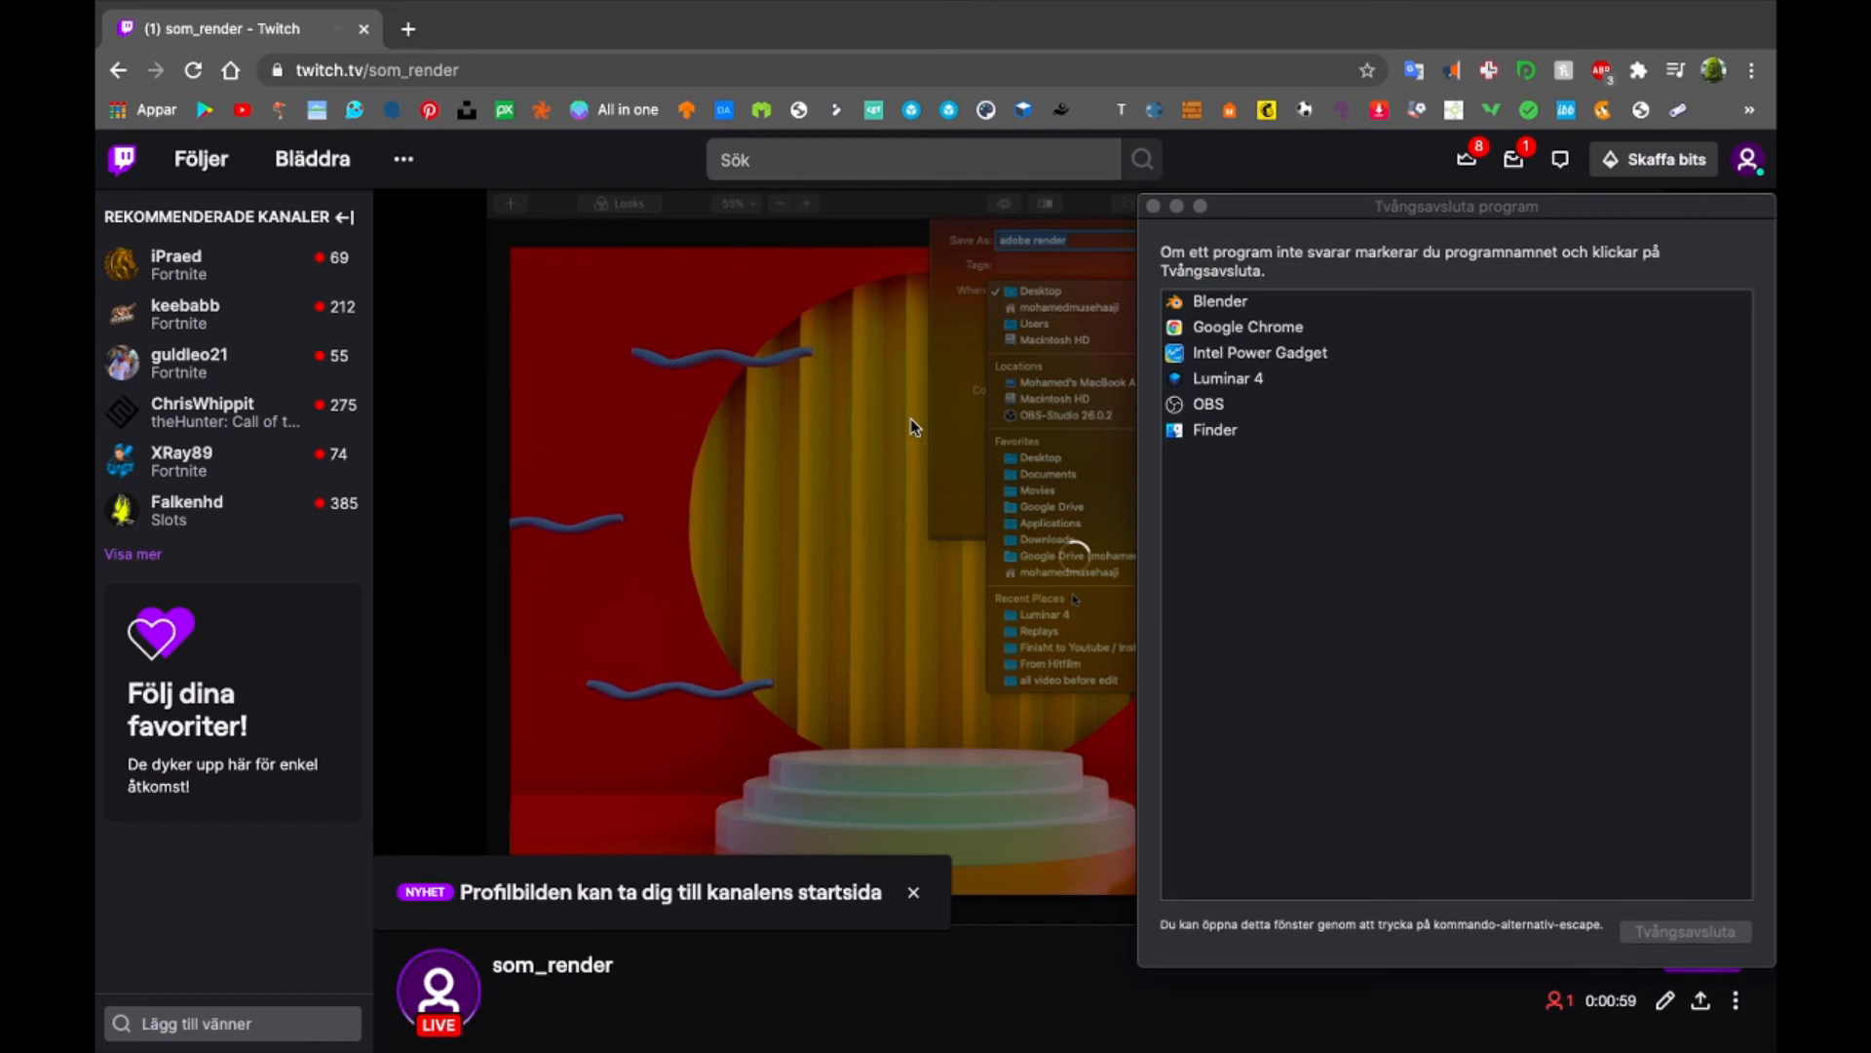
{"action": "left_click", "coordinate": [1304, 310]}
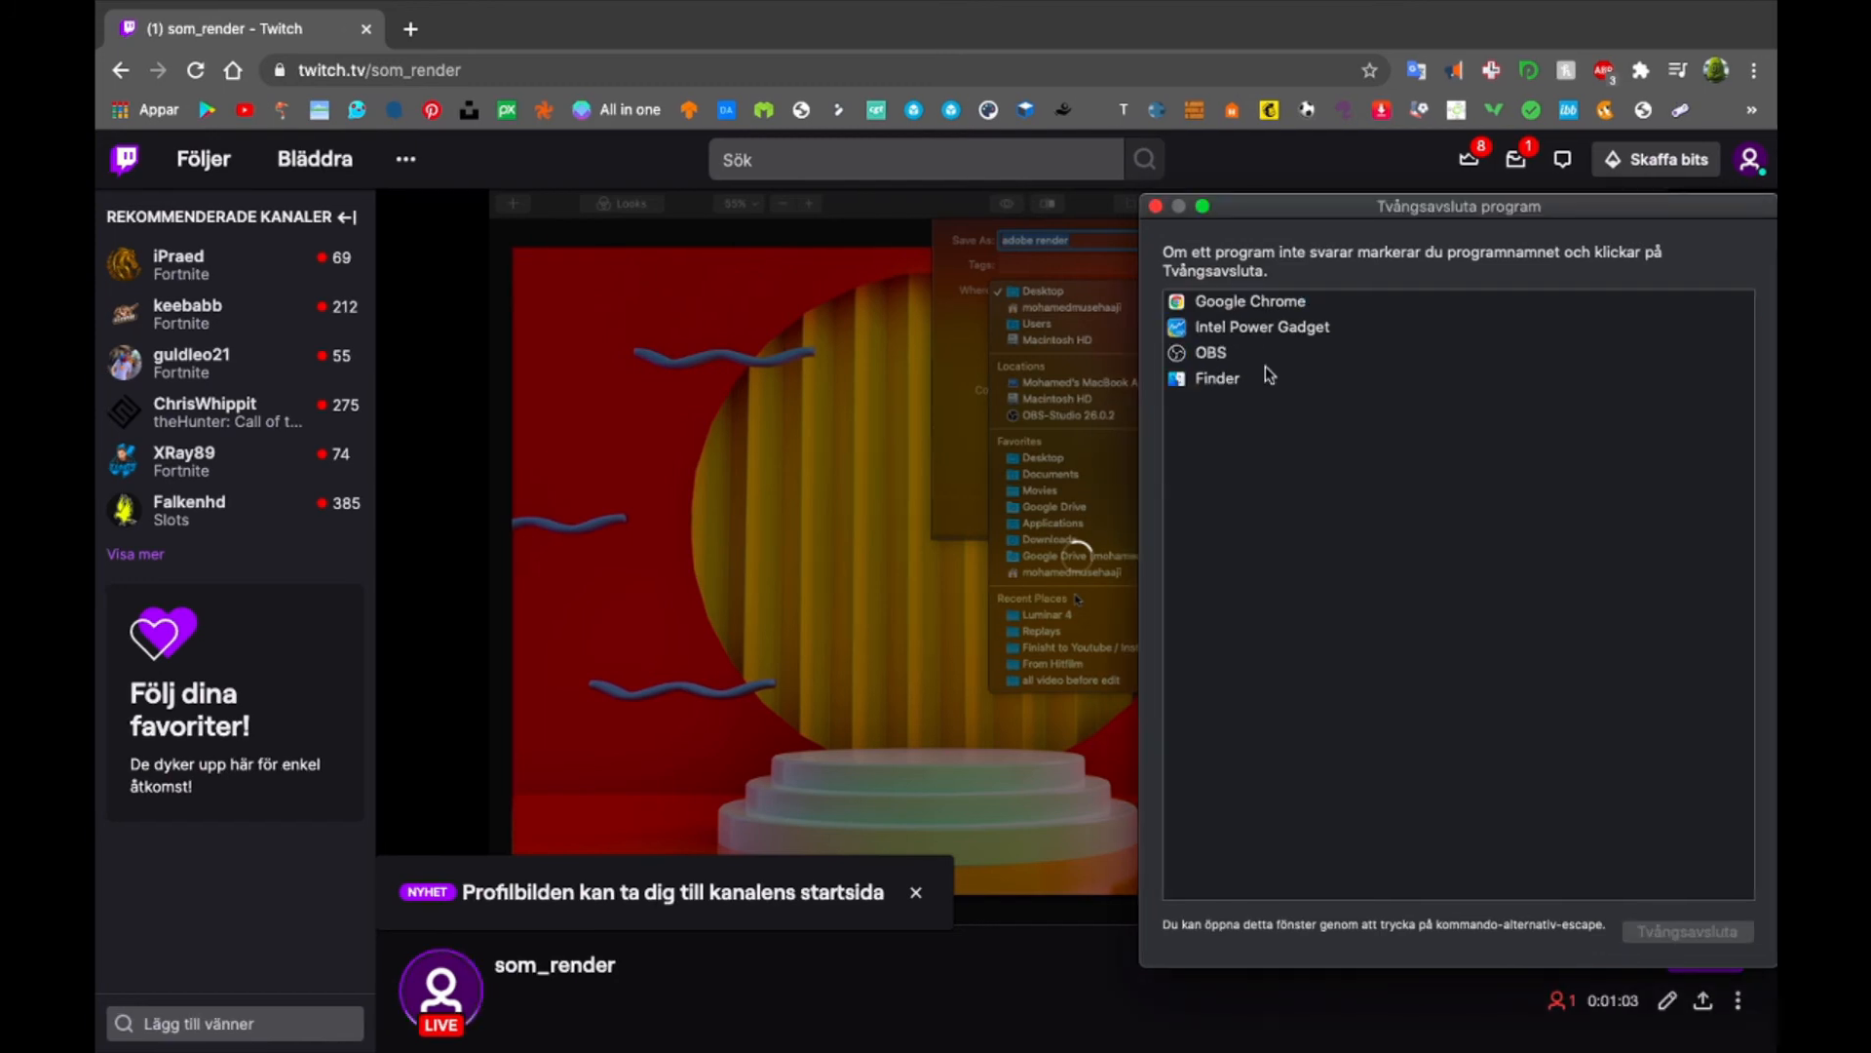
{"action": "key", "text": "ctrl+Left"}
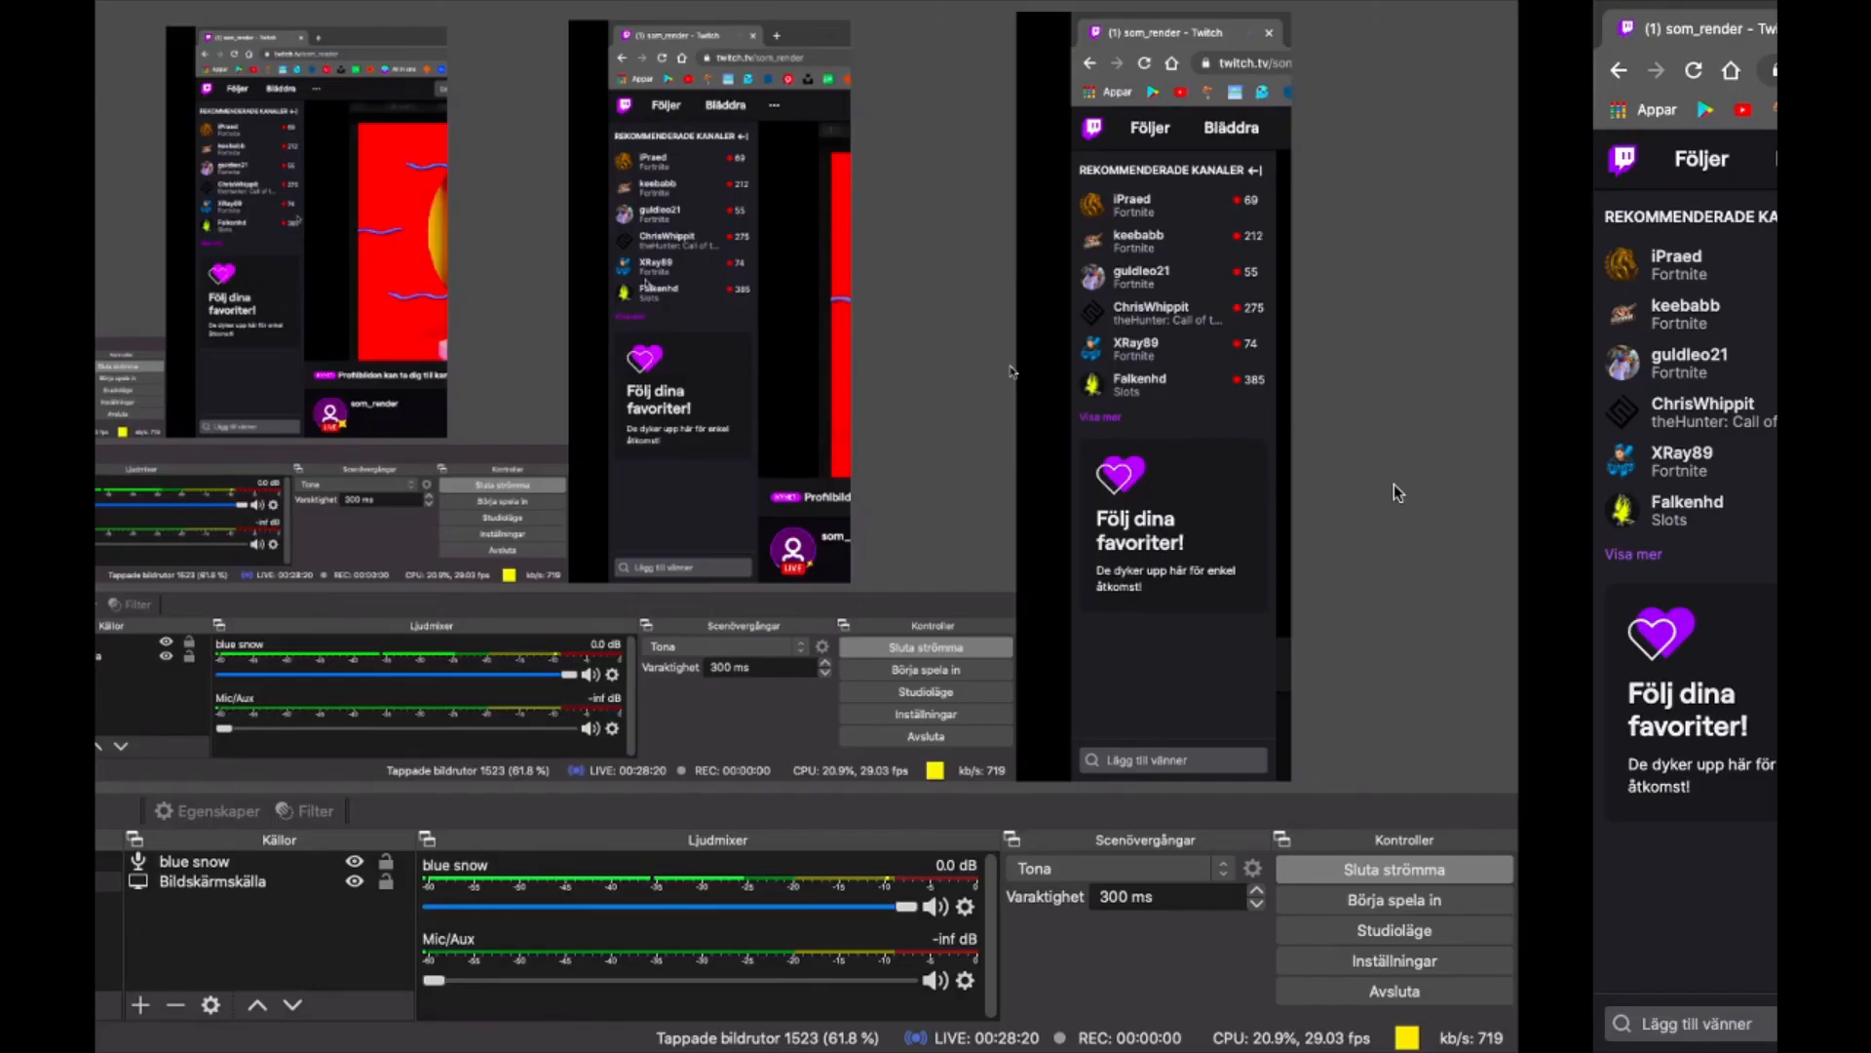
{"action": "key", "text": "ctrl+Left"}
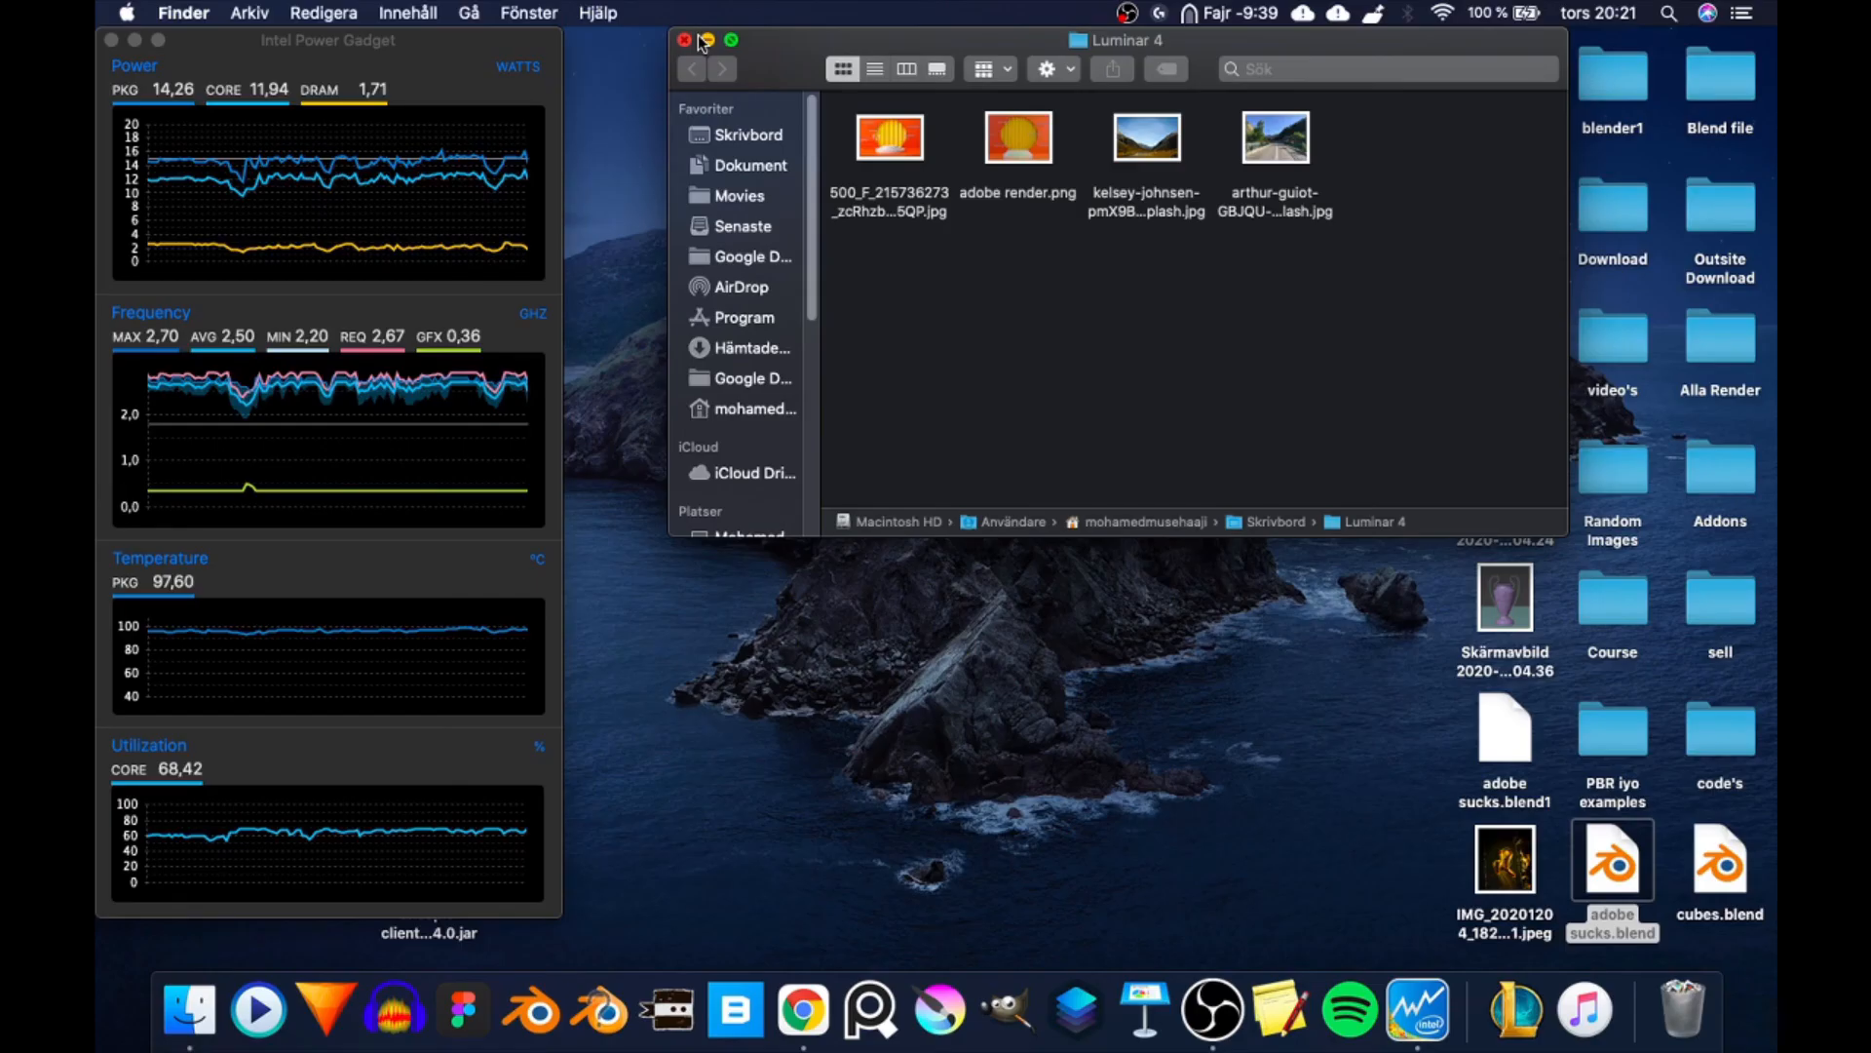
- Close the Luminar 4 folder window and open the Alla Render folder with the adobe render image selected
{"action": "left_click", "coordinate": [686, 40]}
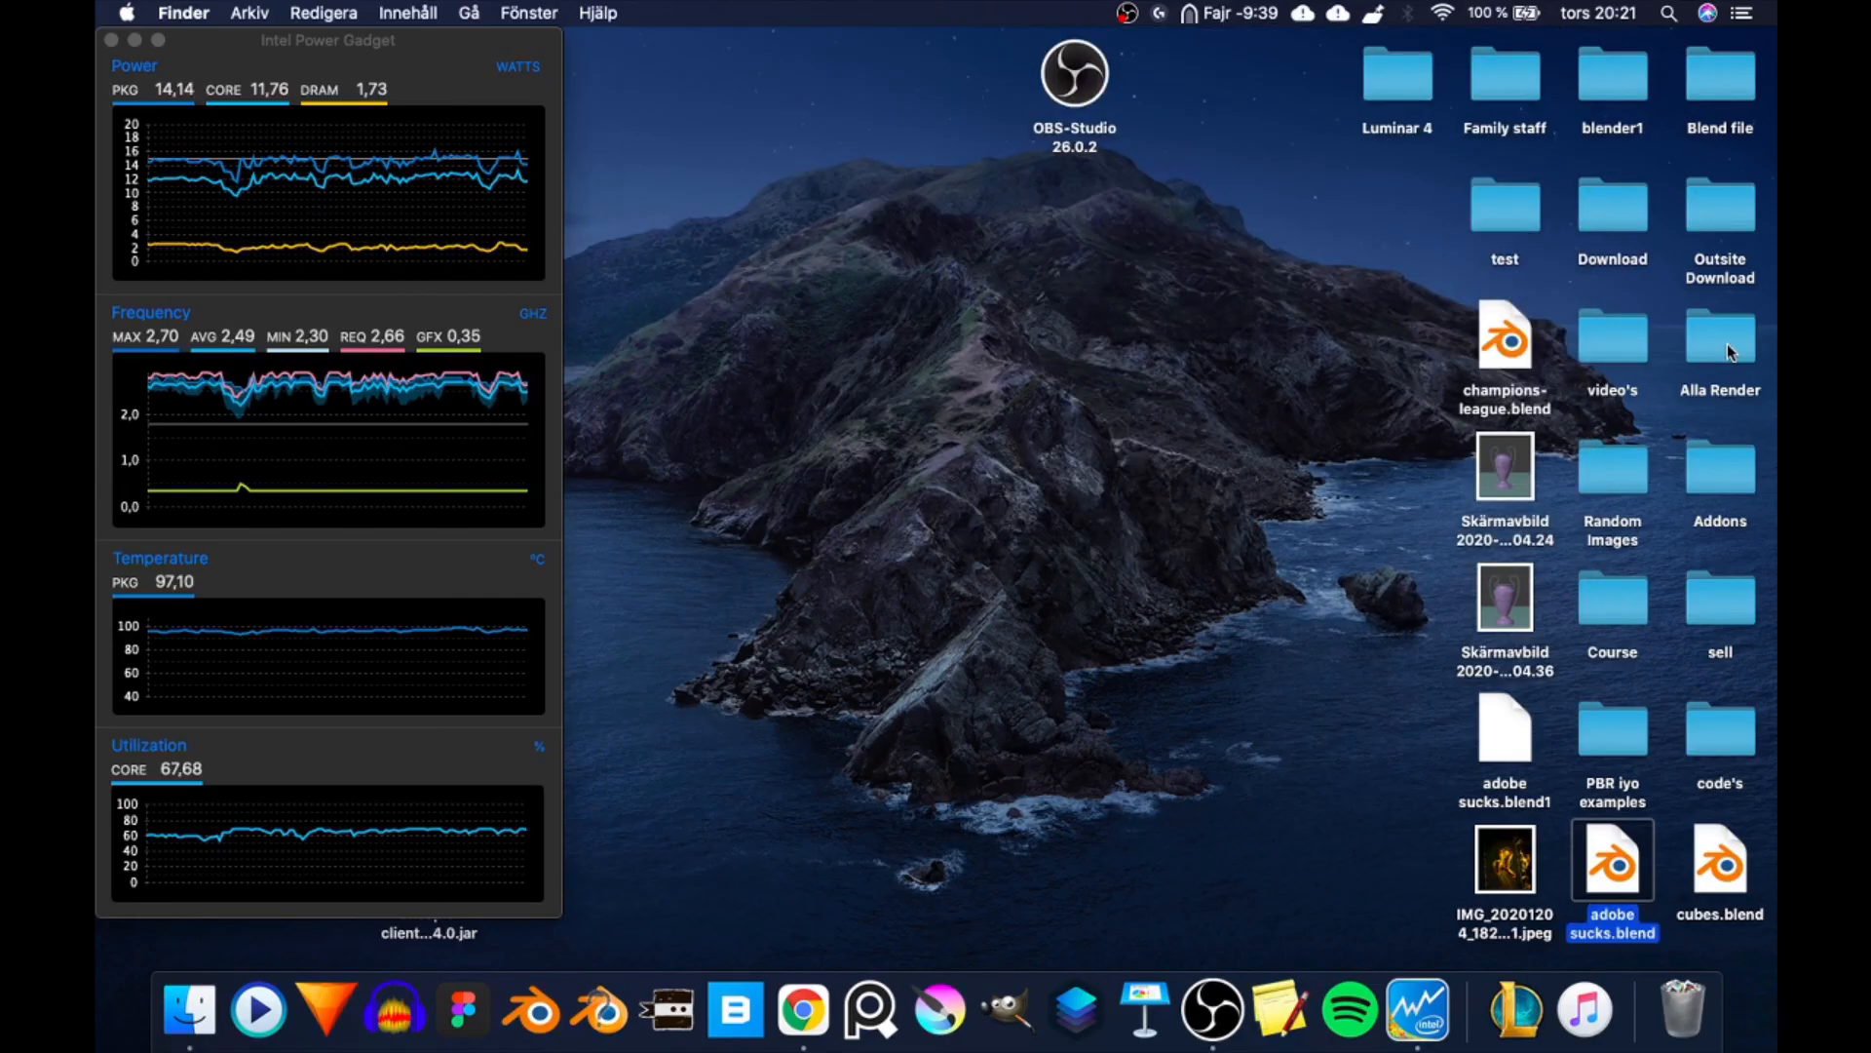
{"action": "double_click", "coordinate": [1723, 341]}
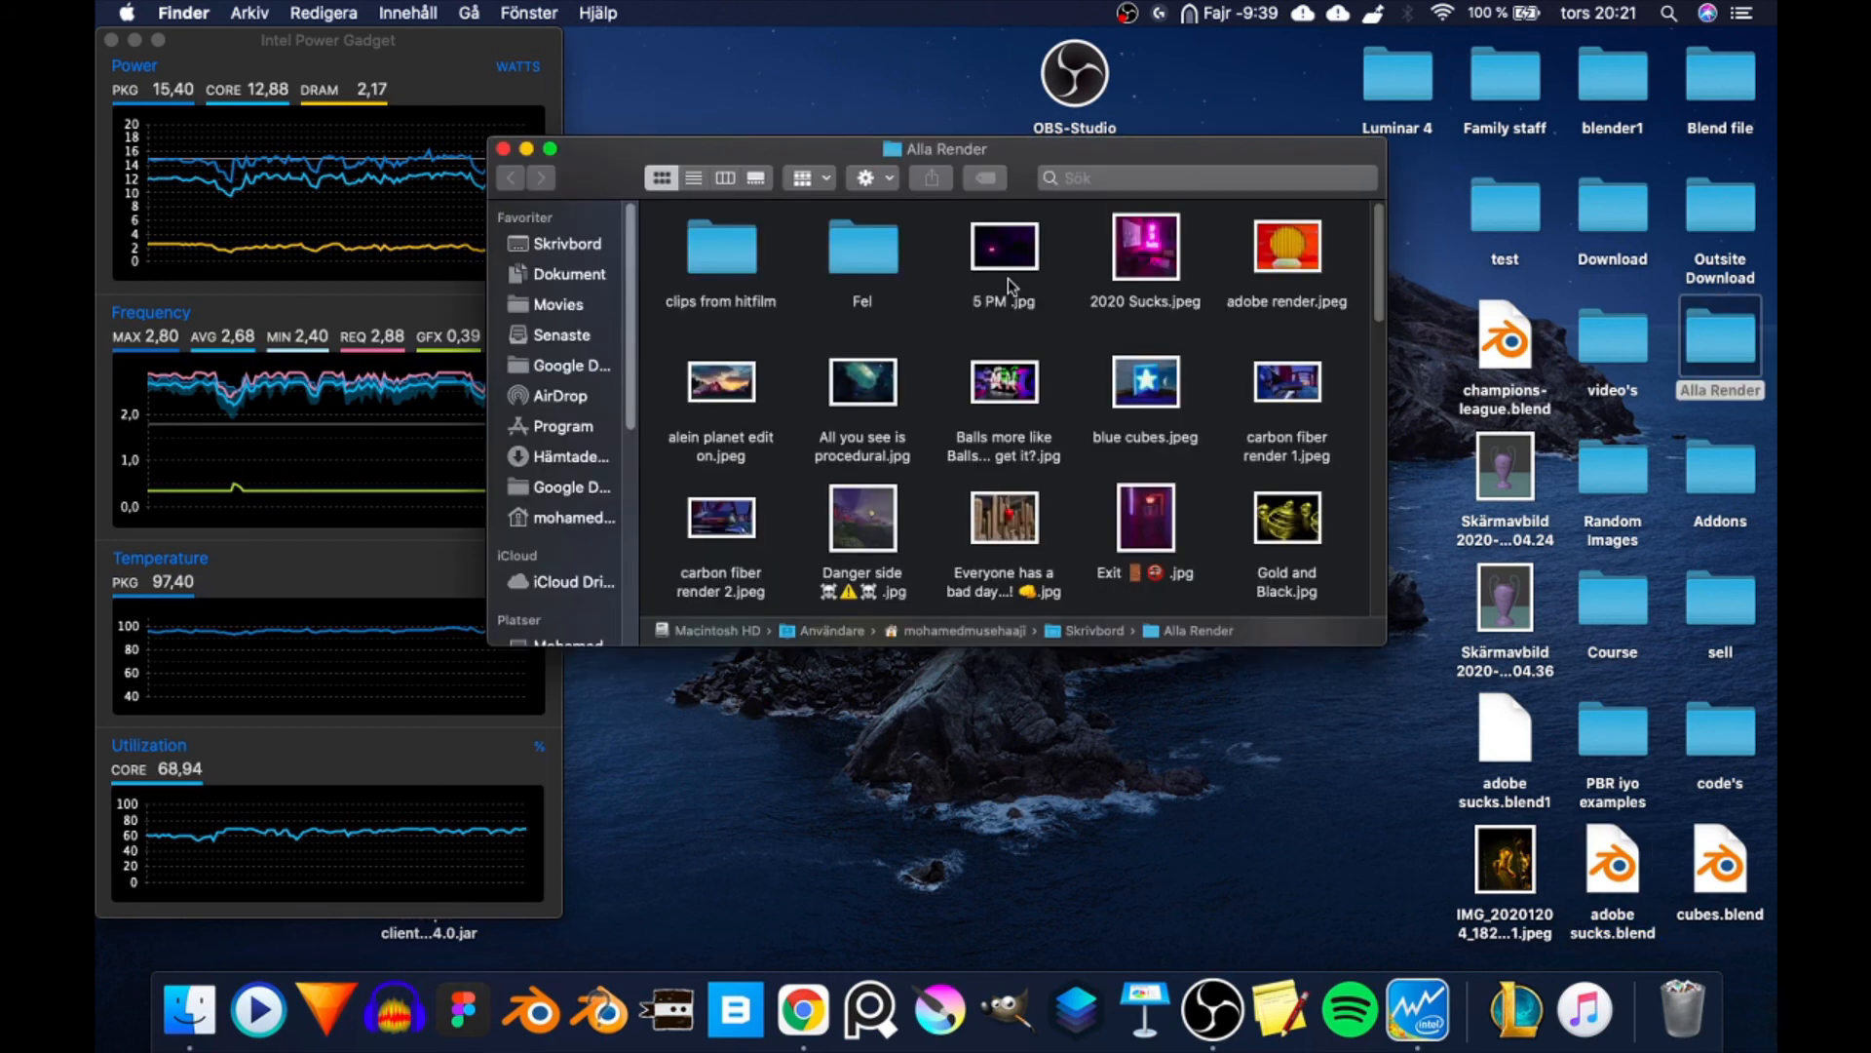
{"action": "key", "text": "a"}
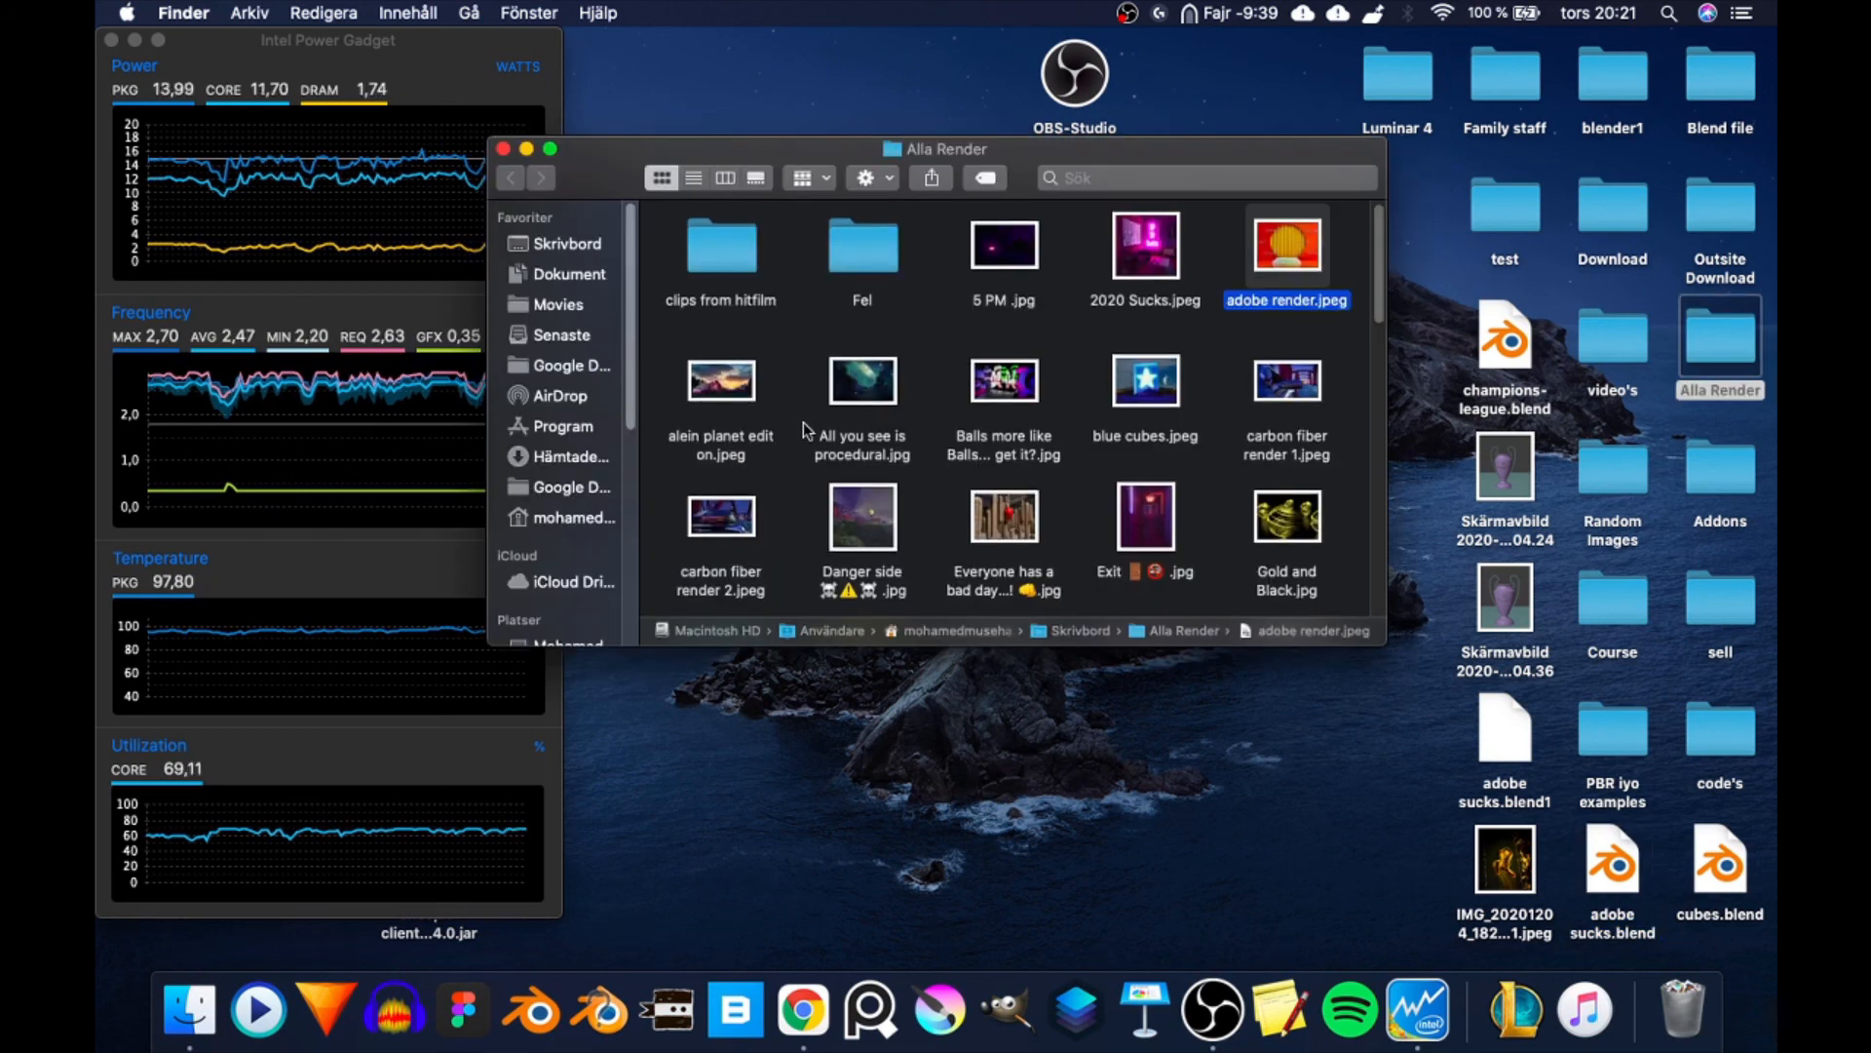
- Preview the renders "alein planet edit on", "carbon fiber render 1" and "All you see is procedural", examining the moon in the last one up close
{"action": "left_click", "coordinate": [721, 380]}
{"action": "key", "text": "space"}
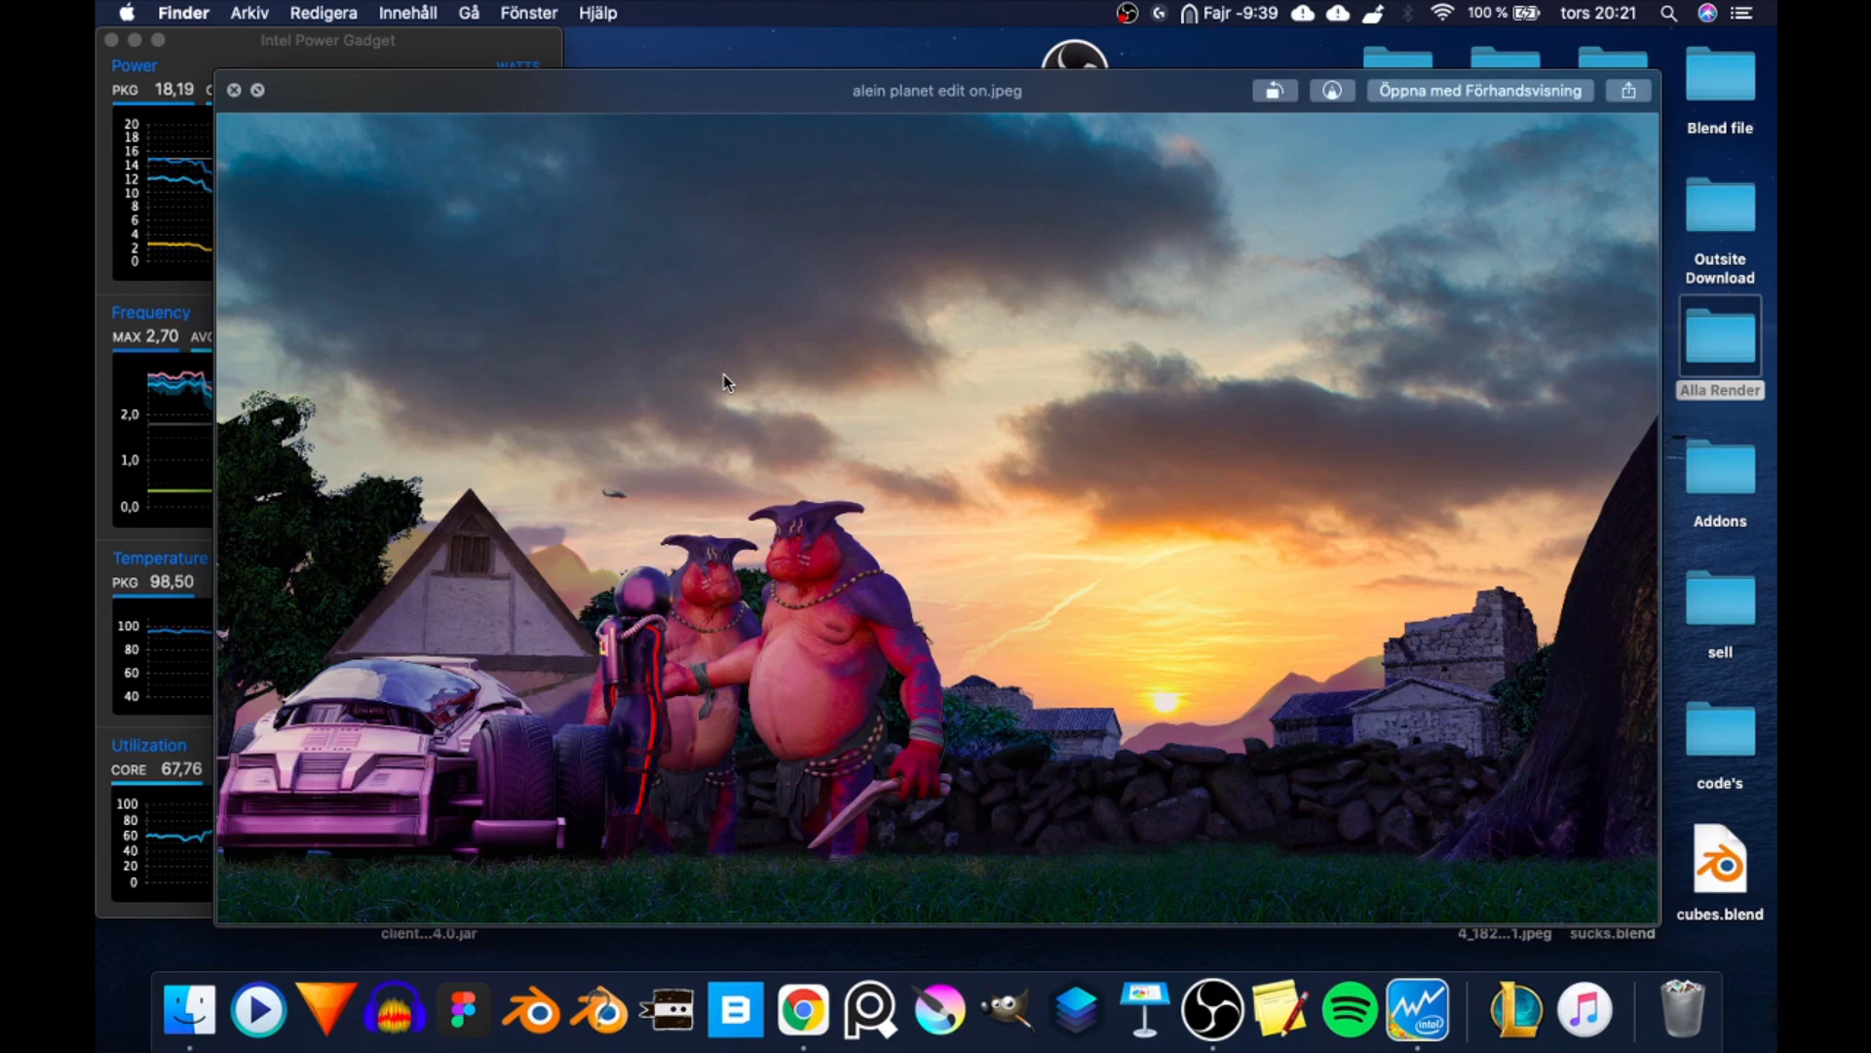
{"action": "key", "text": "Right"}
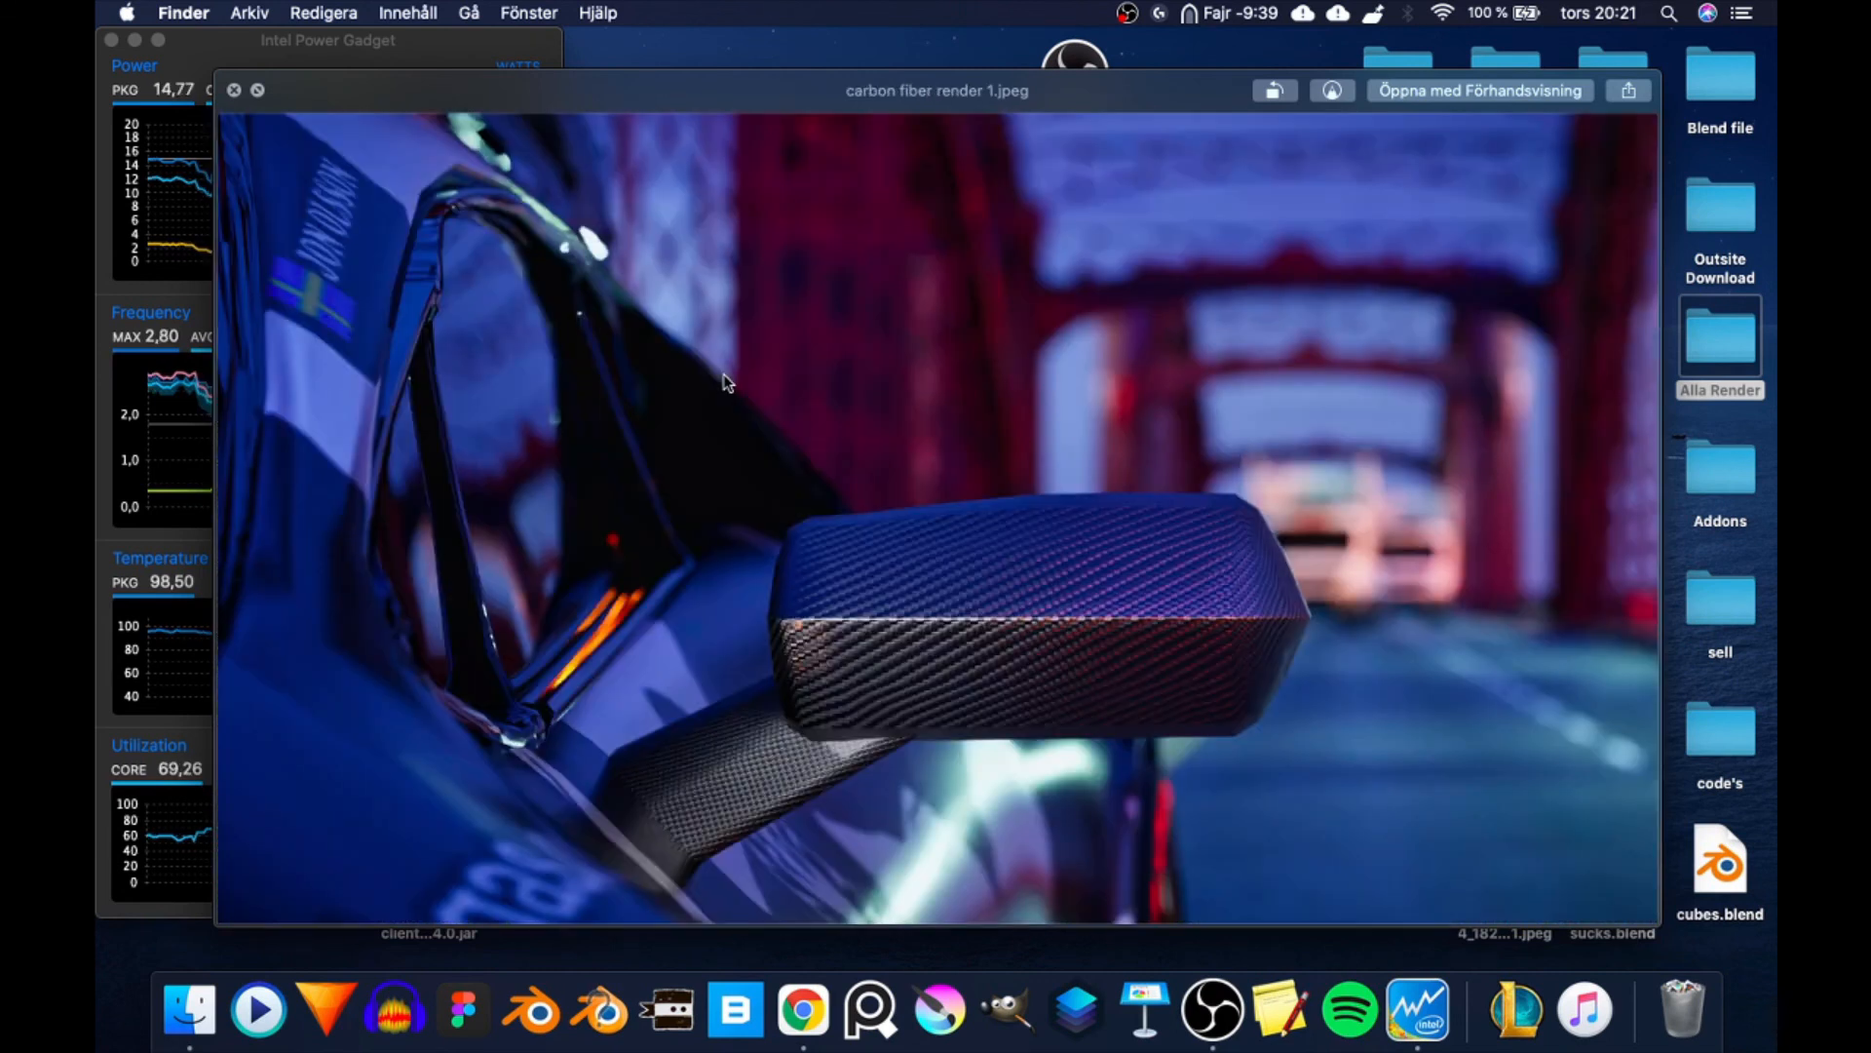
{"action": "key", "text": "Right"}
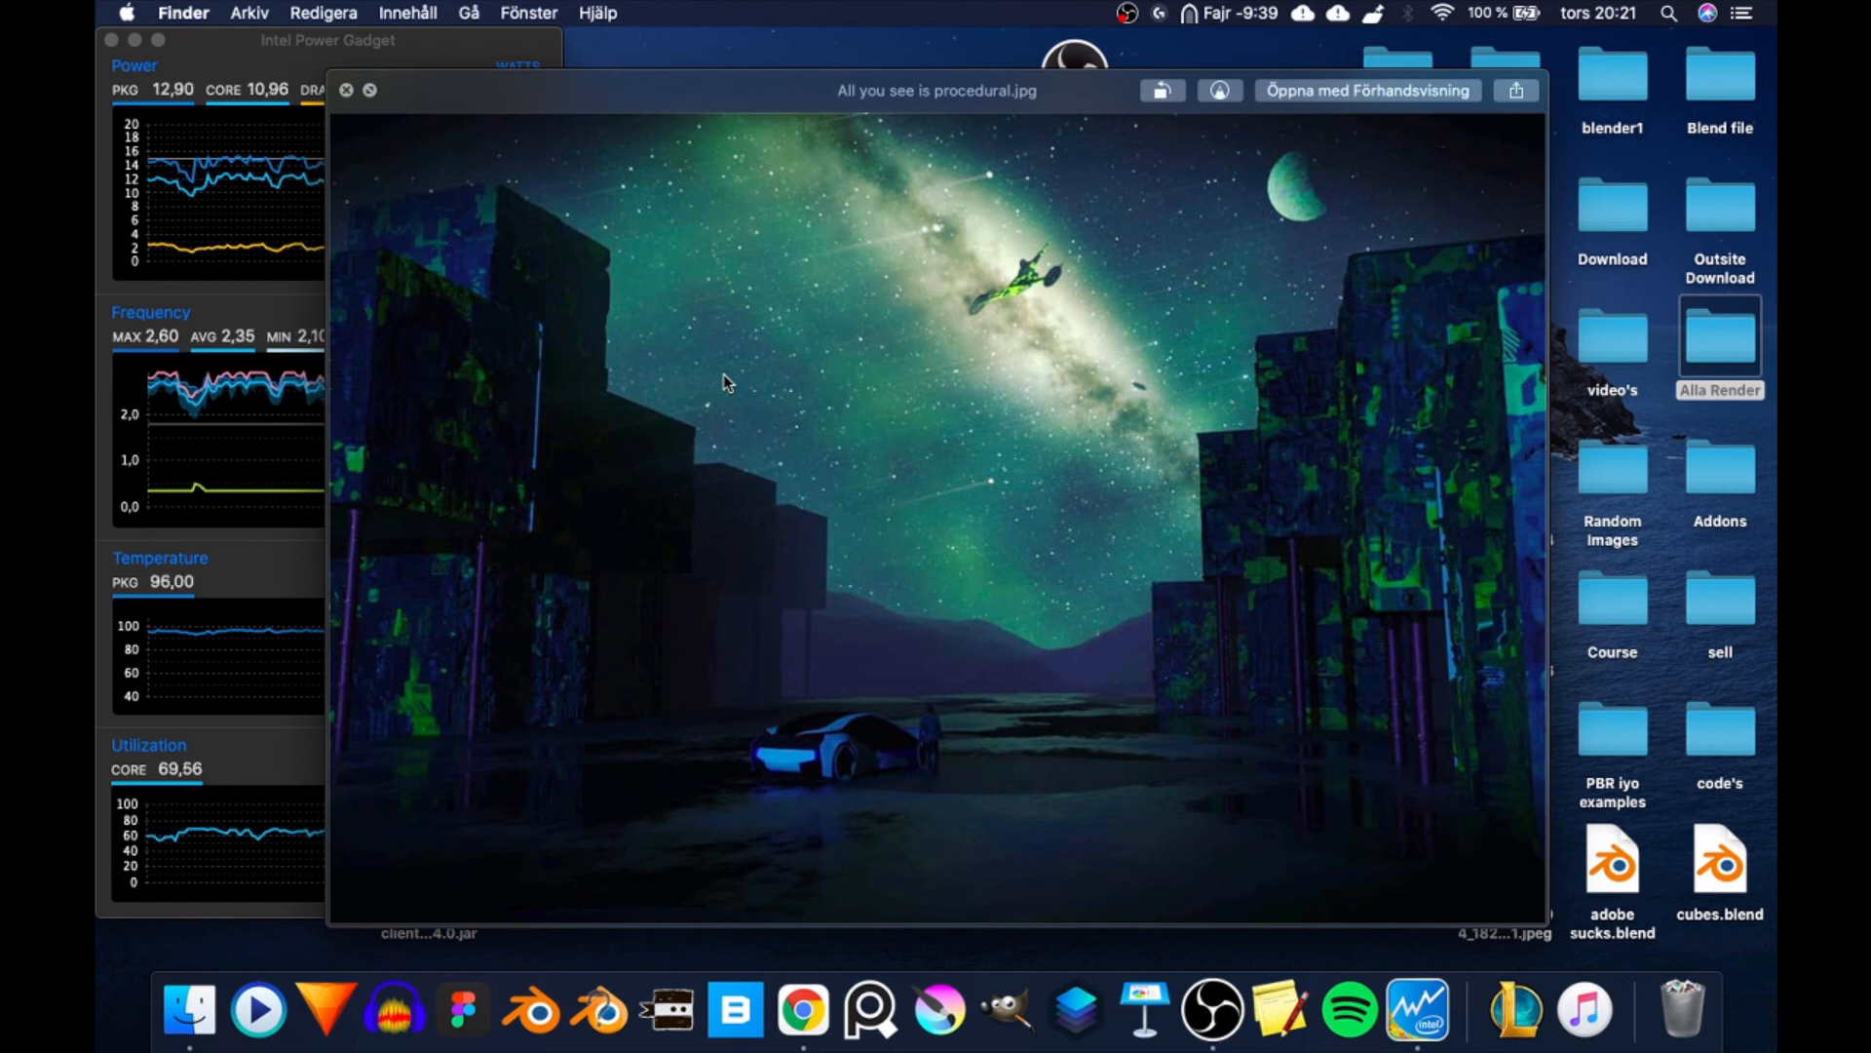
{"action": "scroll", "coordinate": [1311, 201], "scroll_direction": "up", "scroll_amount": 5}
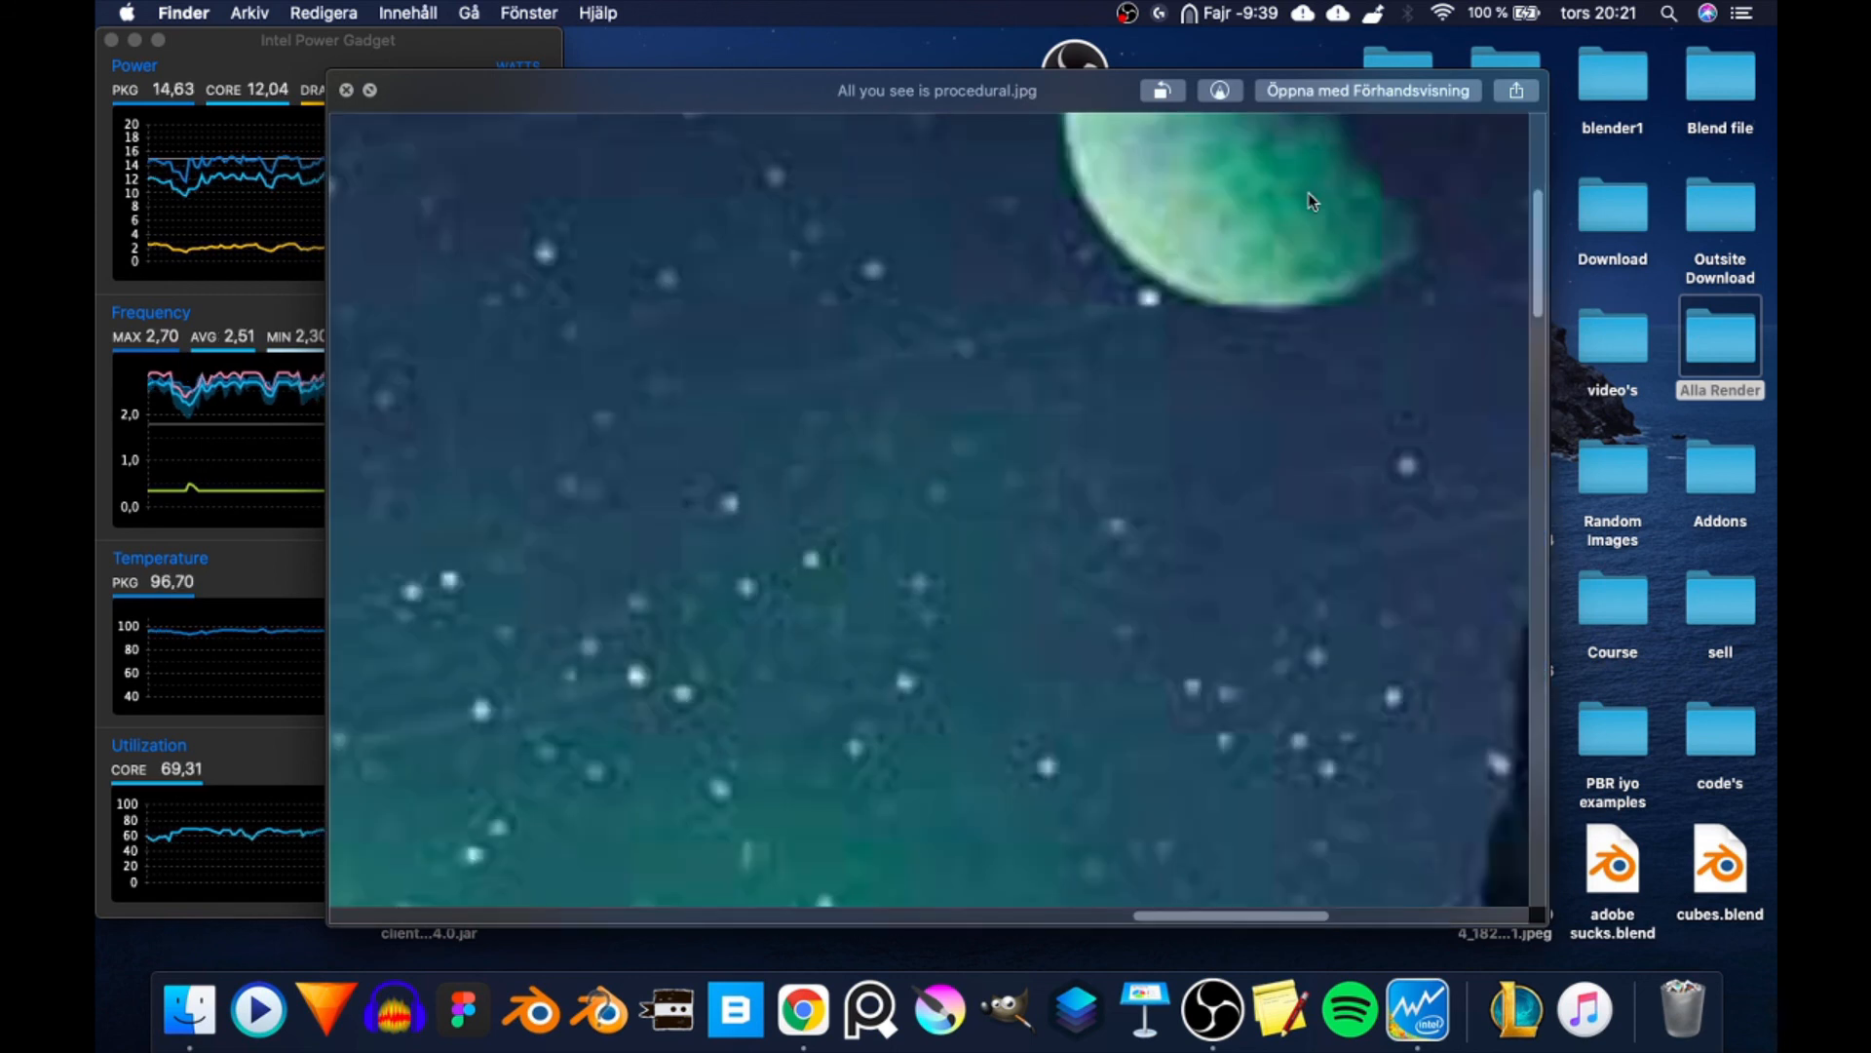
{"action": "scroll", "coordinate": [1311, 201], "scroll_direction": "down", "scroll_amount": 3}
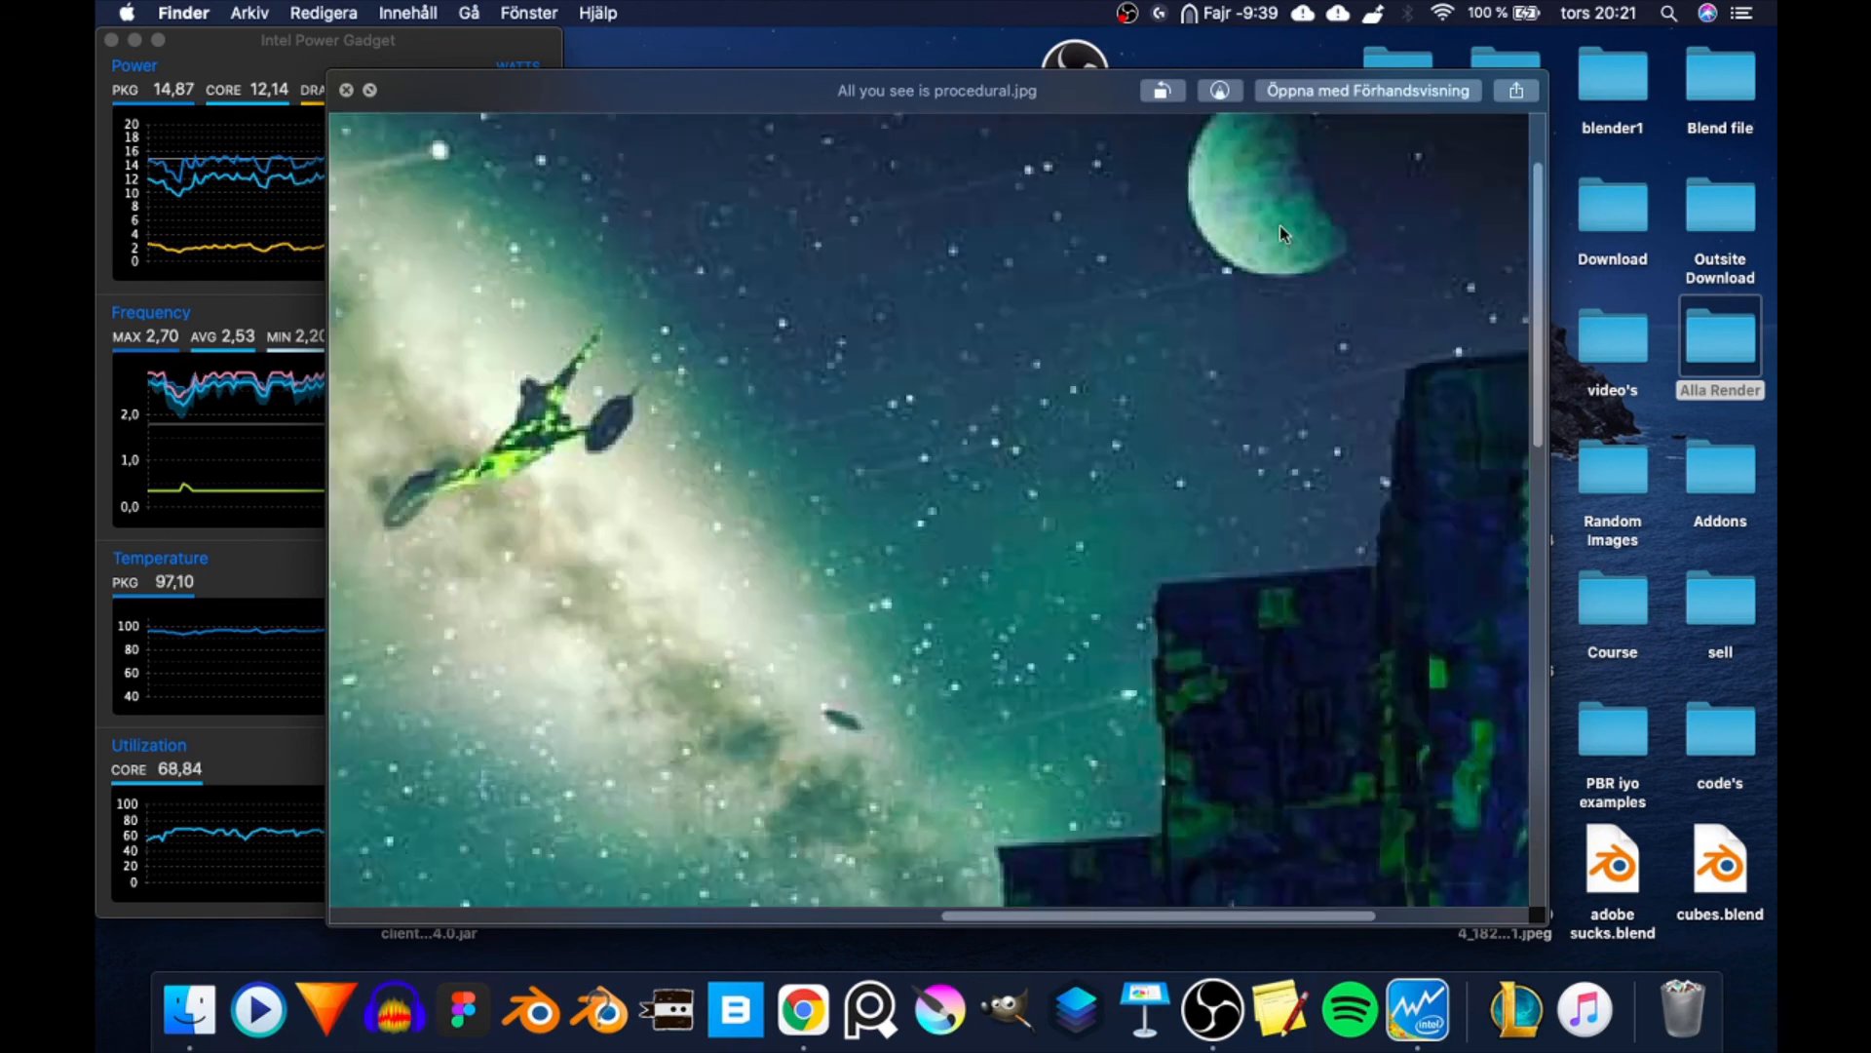
{"action": "scroll", "coordinate": [1312, 239], "scroll_direction": "down", "scroll_amount": 3}
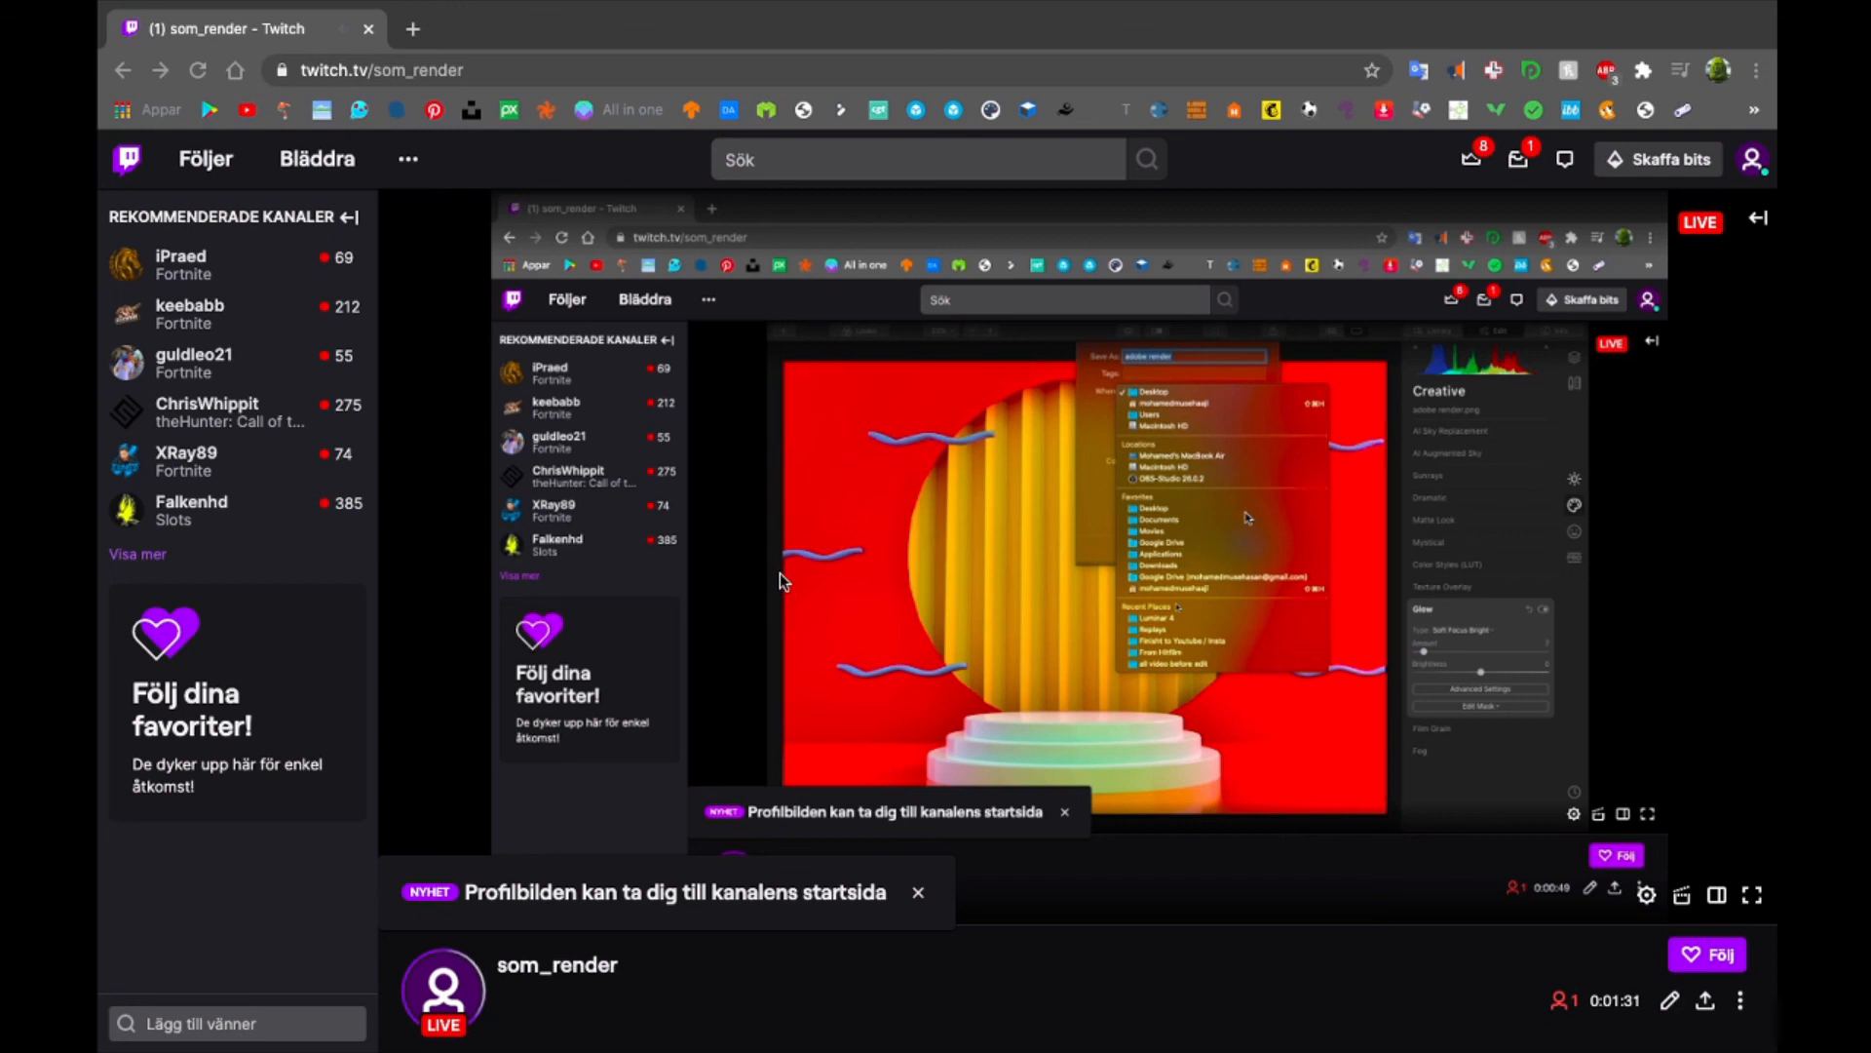
- Switch to Chrome and run a Google search for "blender node editor" in a new tab
{"action": "key", "text": "super+t"}
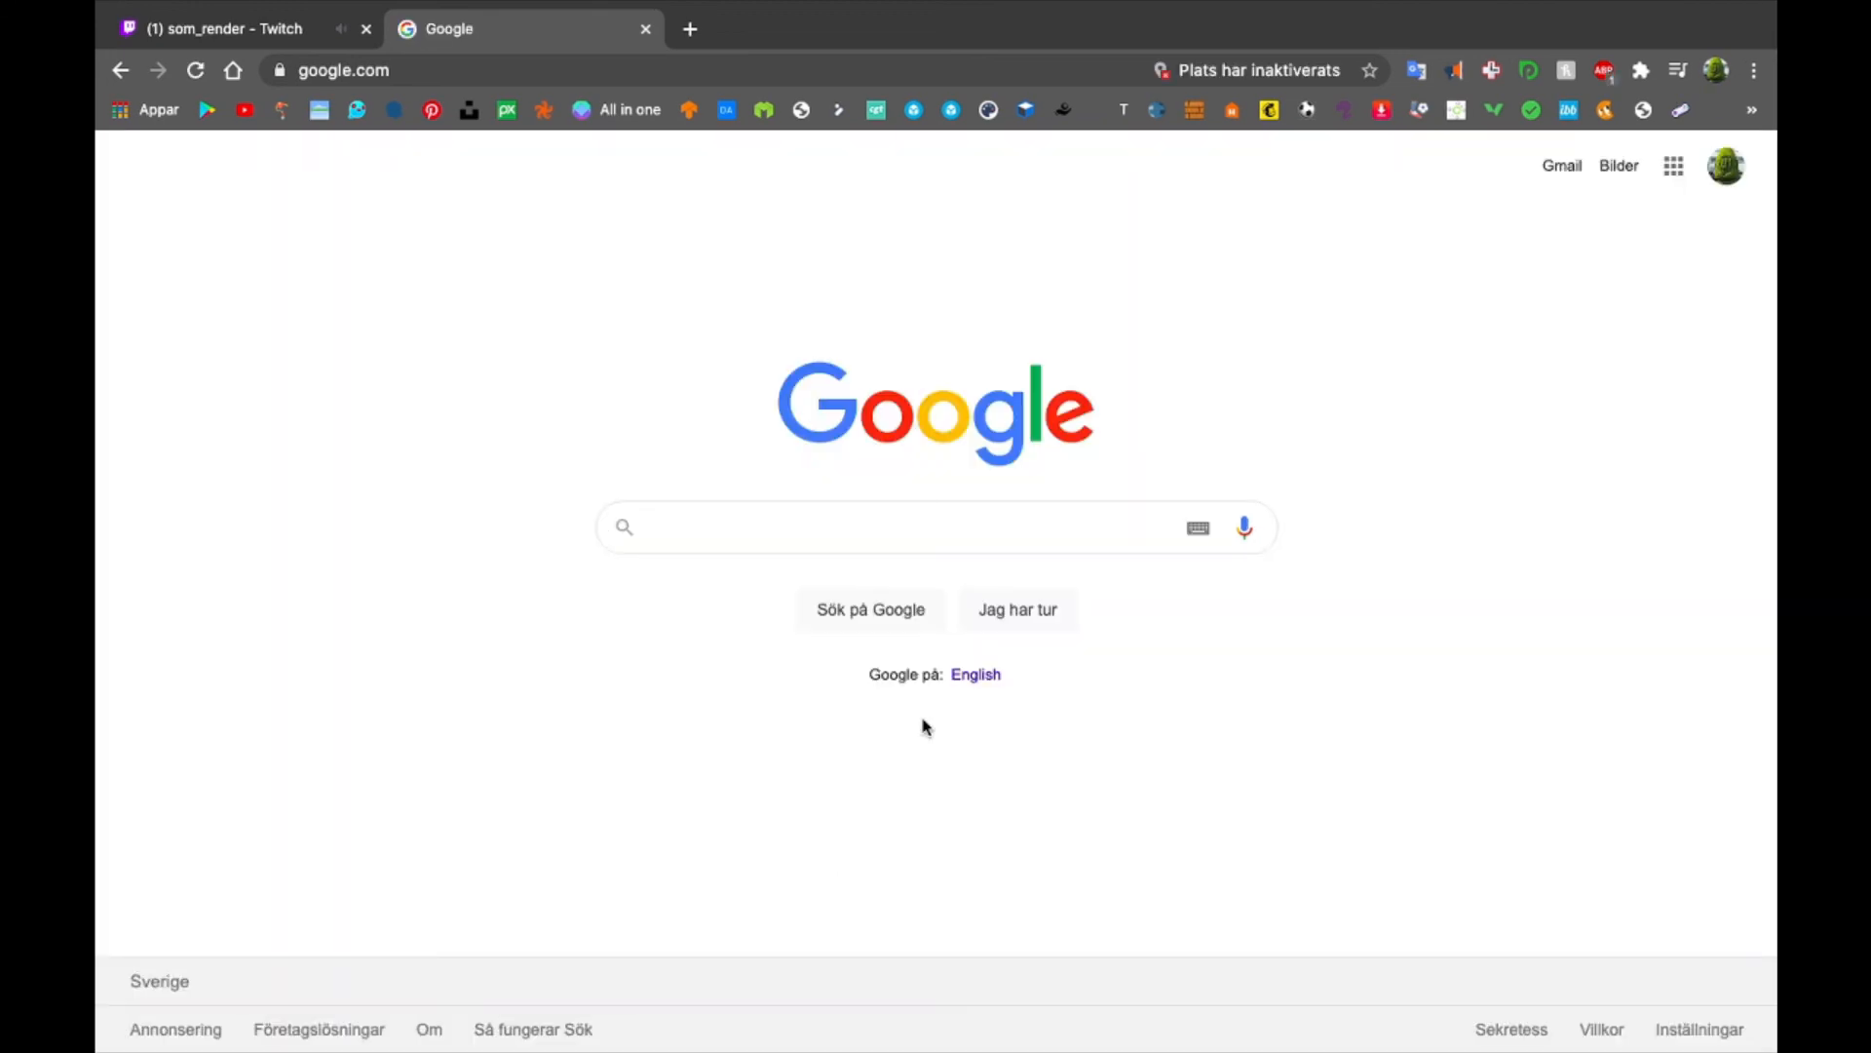
{"action": "type", "text": "ble"}
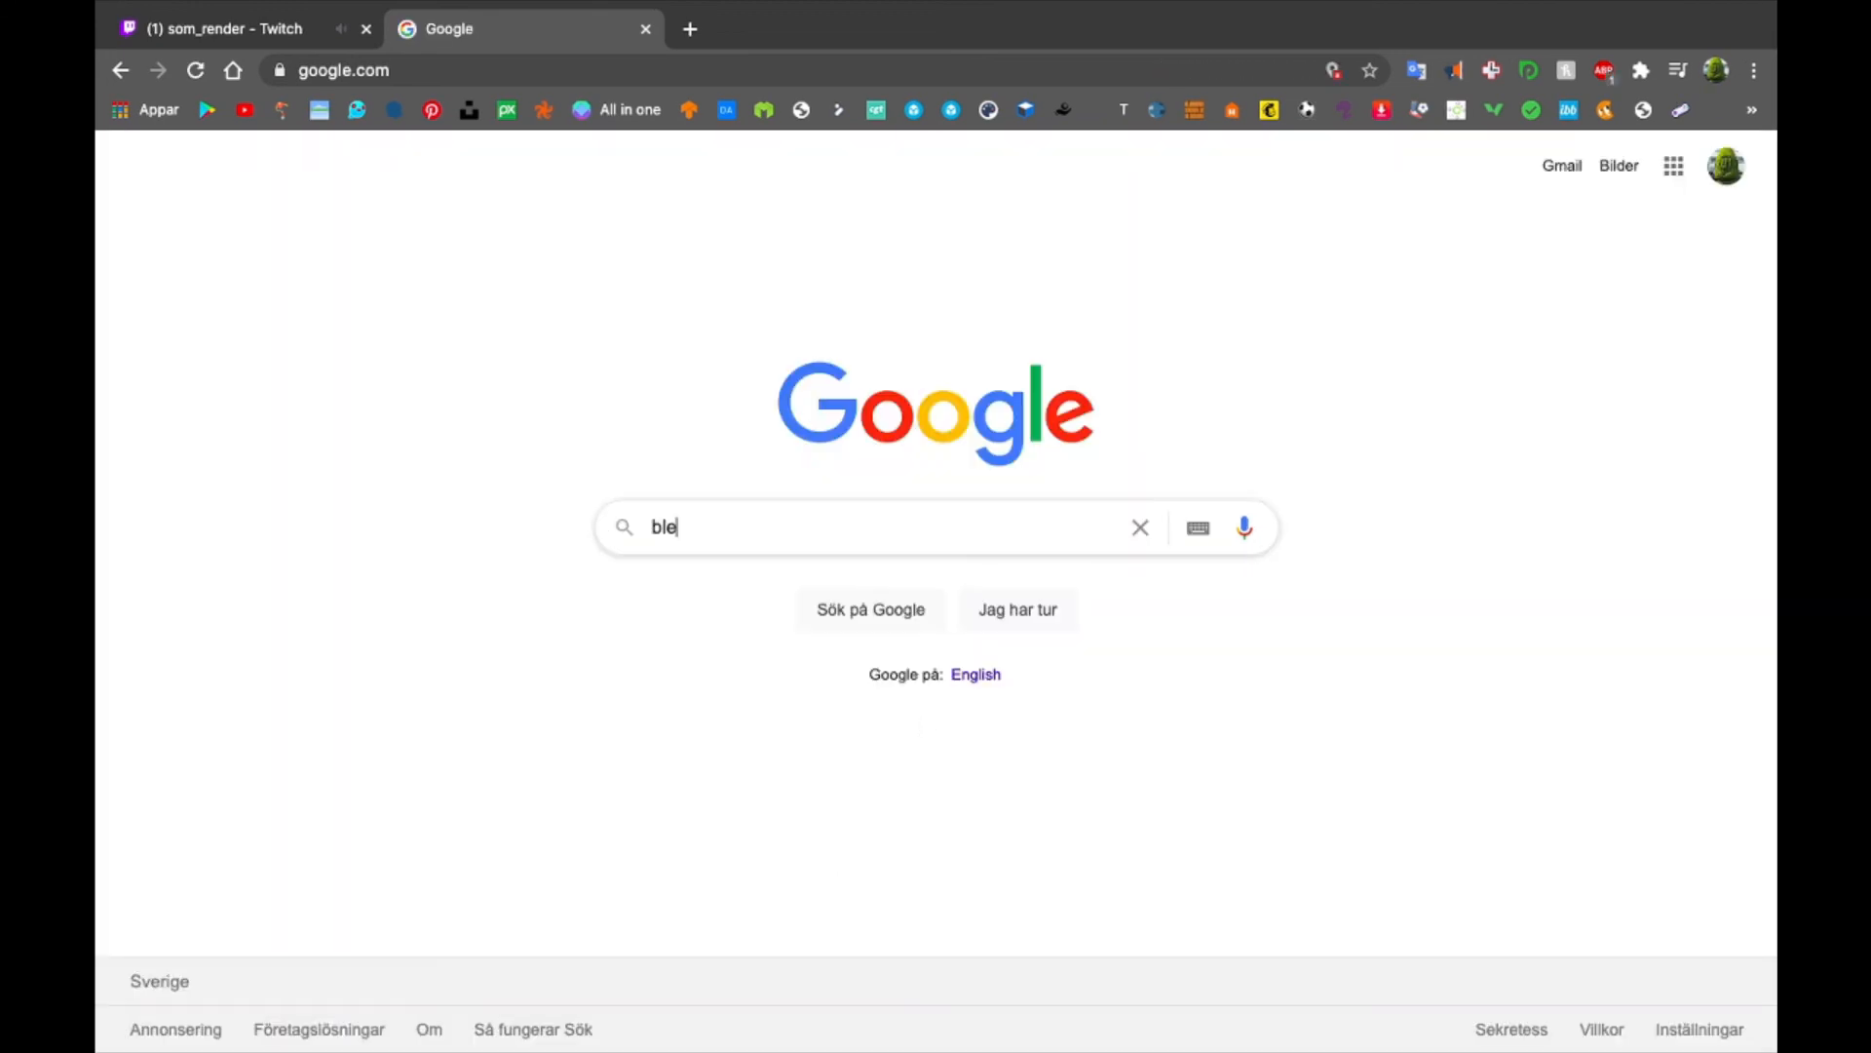
{"action": "type", "text": "nder "}
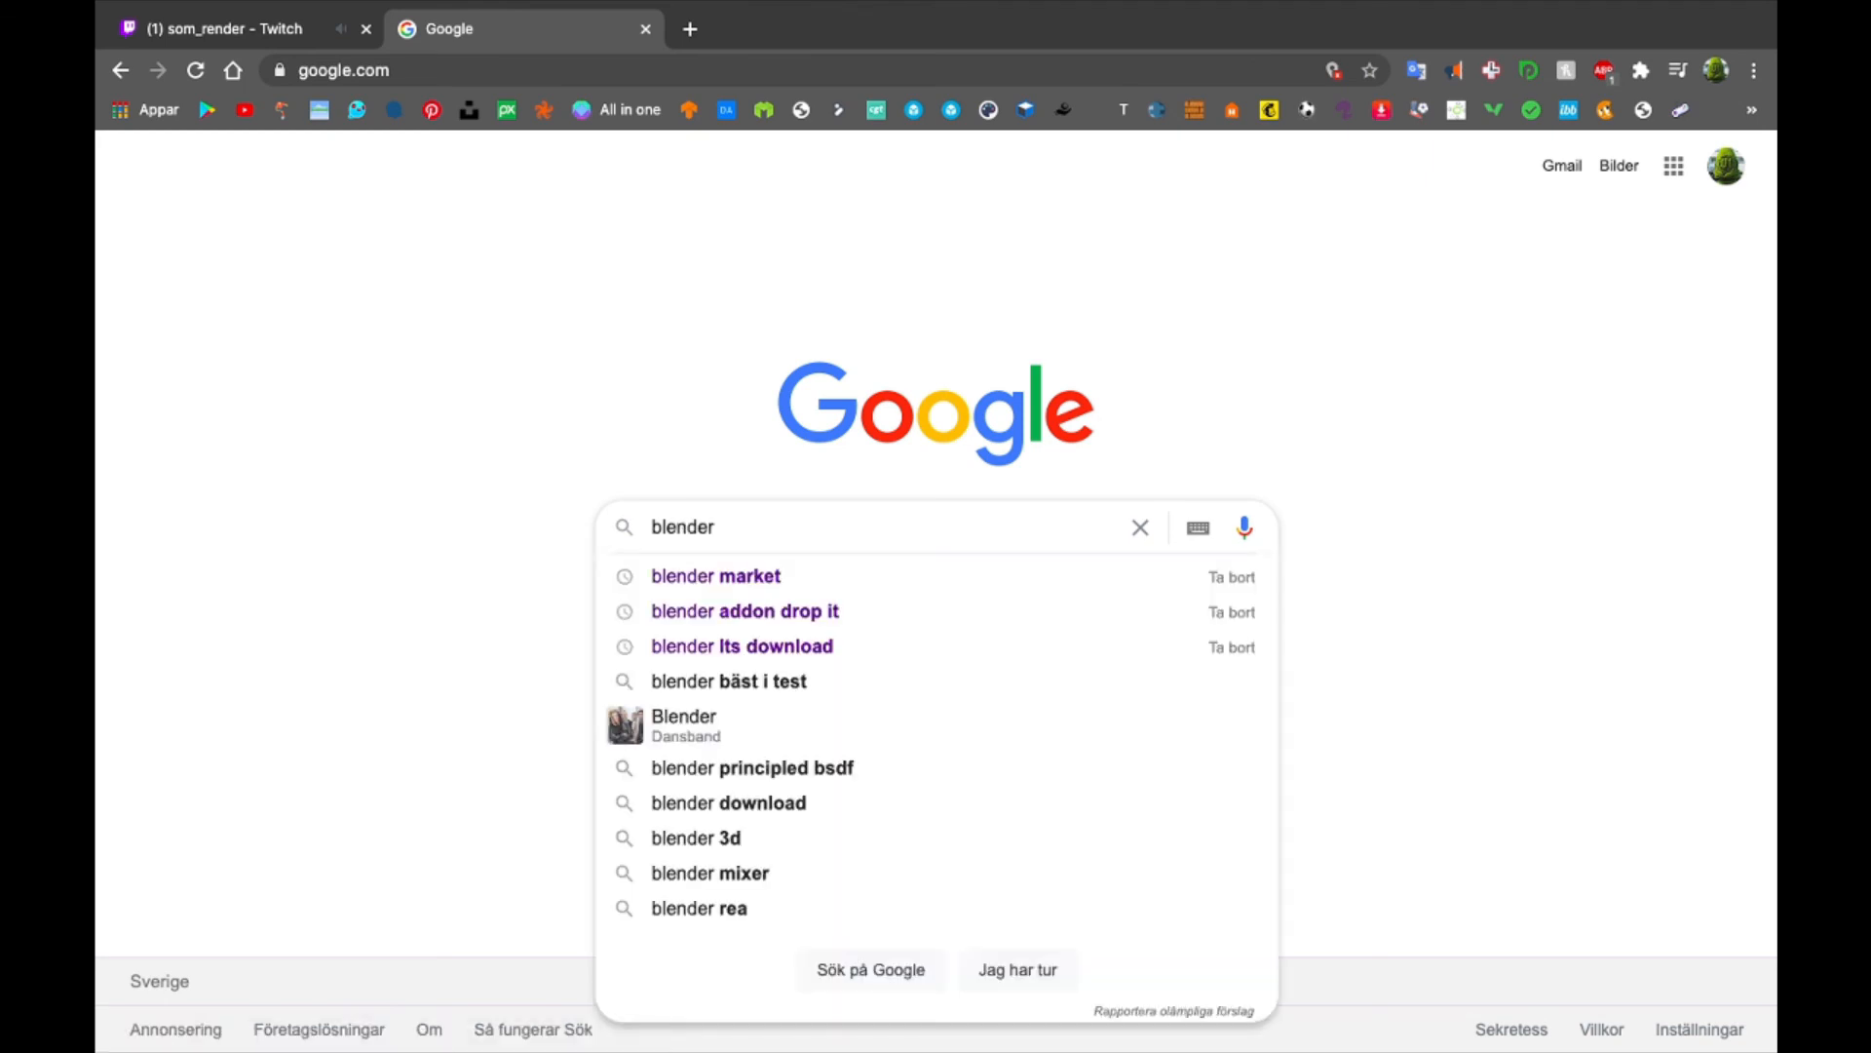
{"action": "type", "text": "node "}
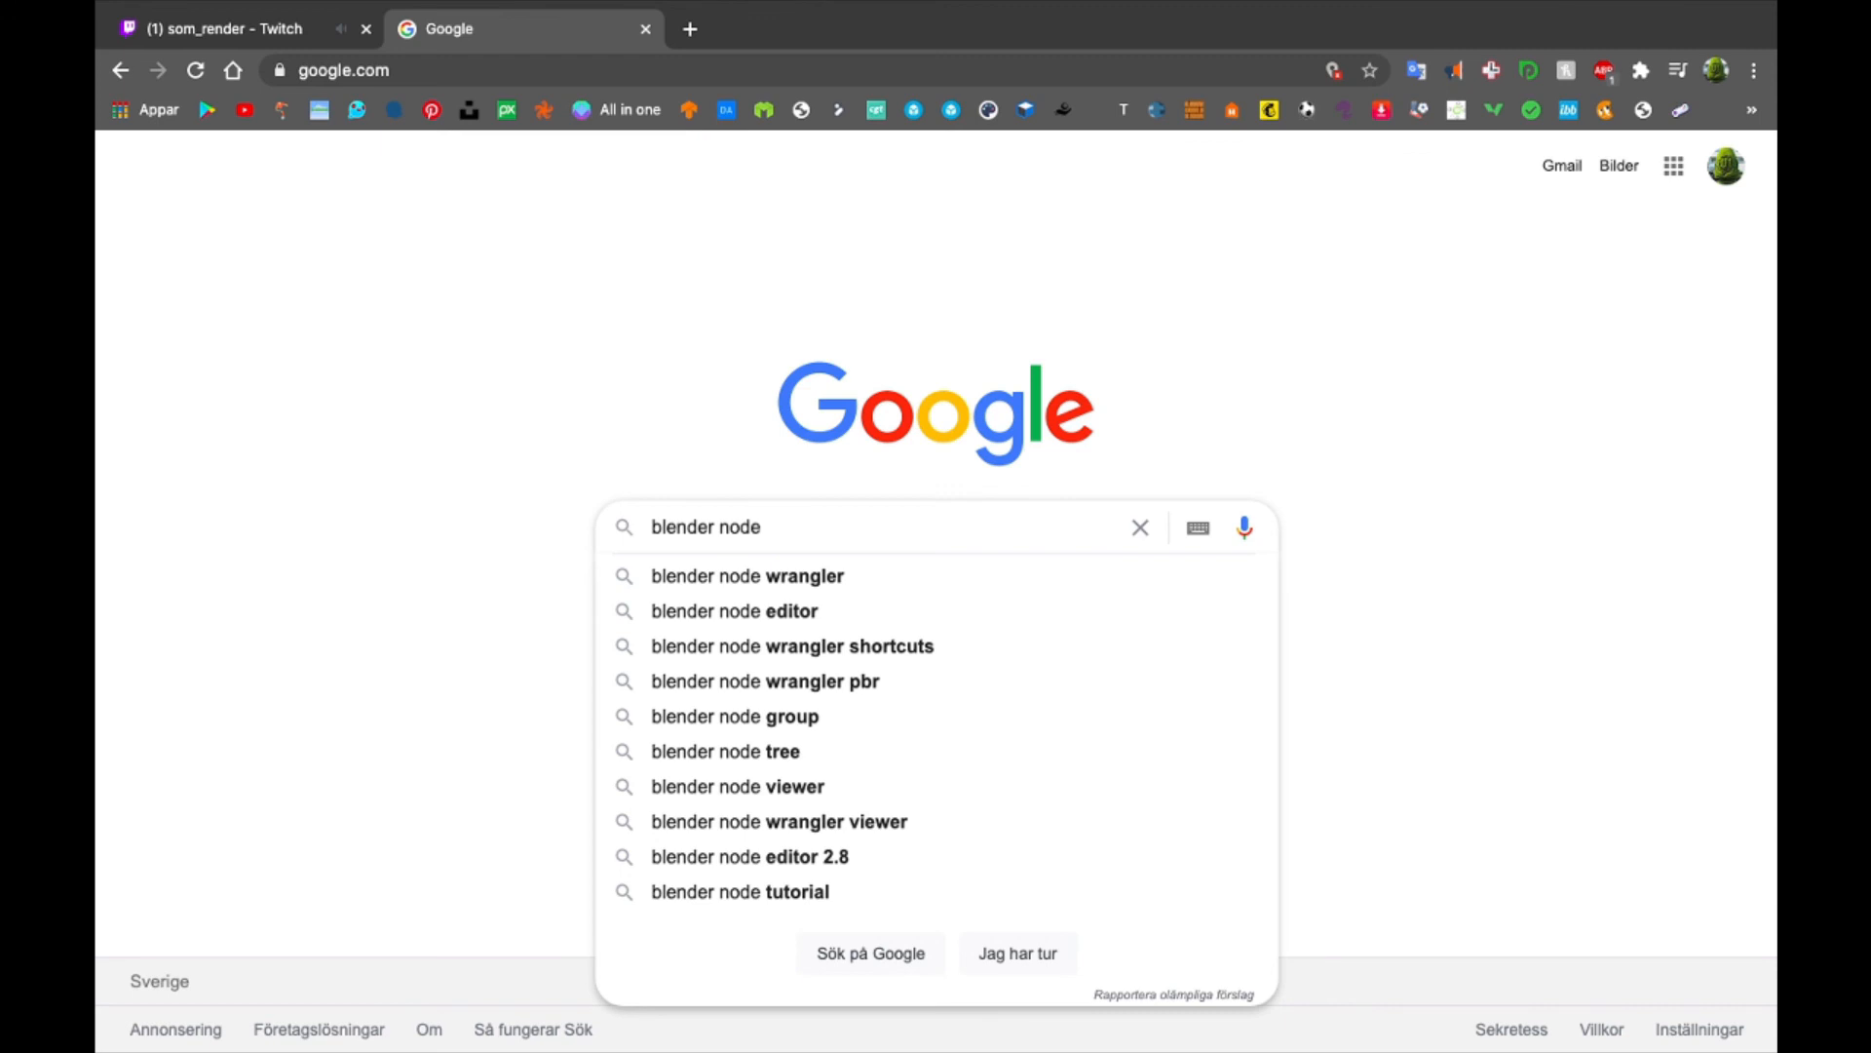
{"action": "type", "text": "ed"}
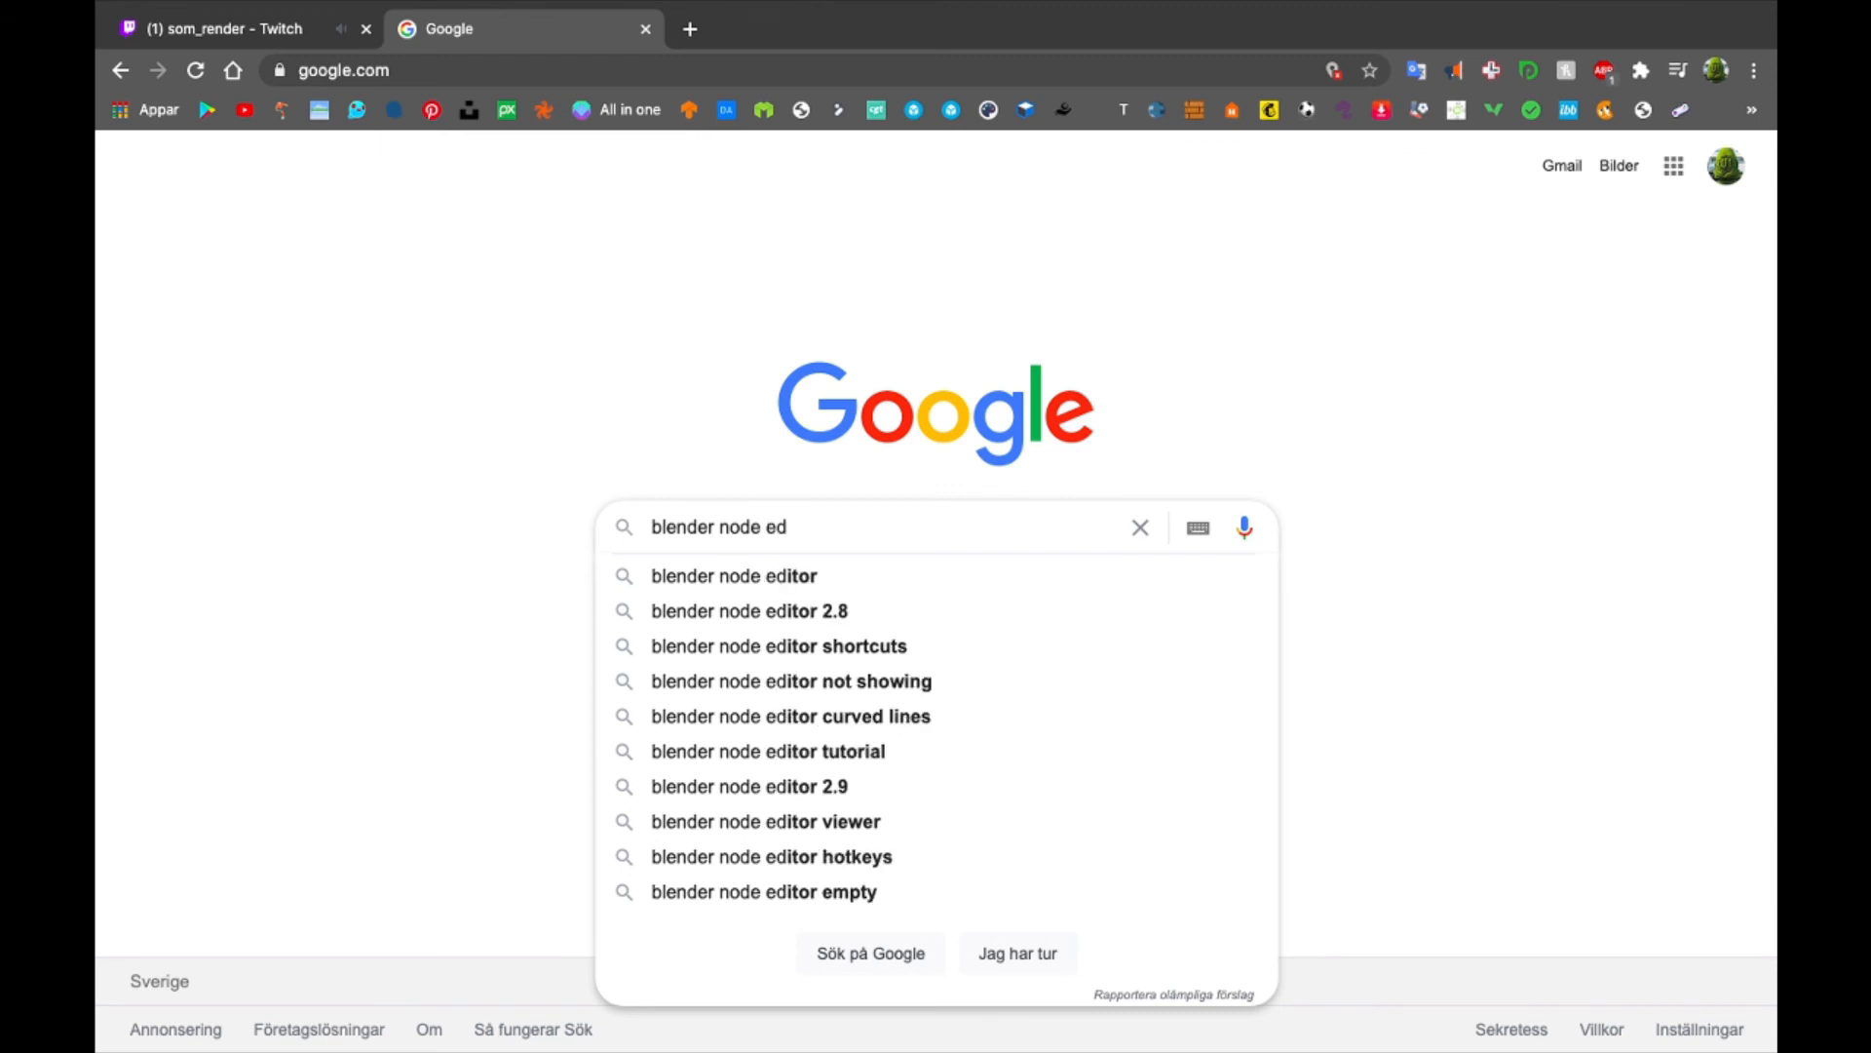
{"action": "key", "text": "Down"}
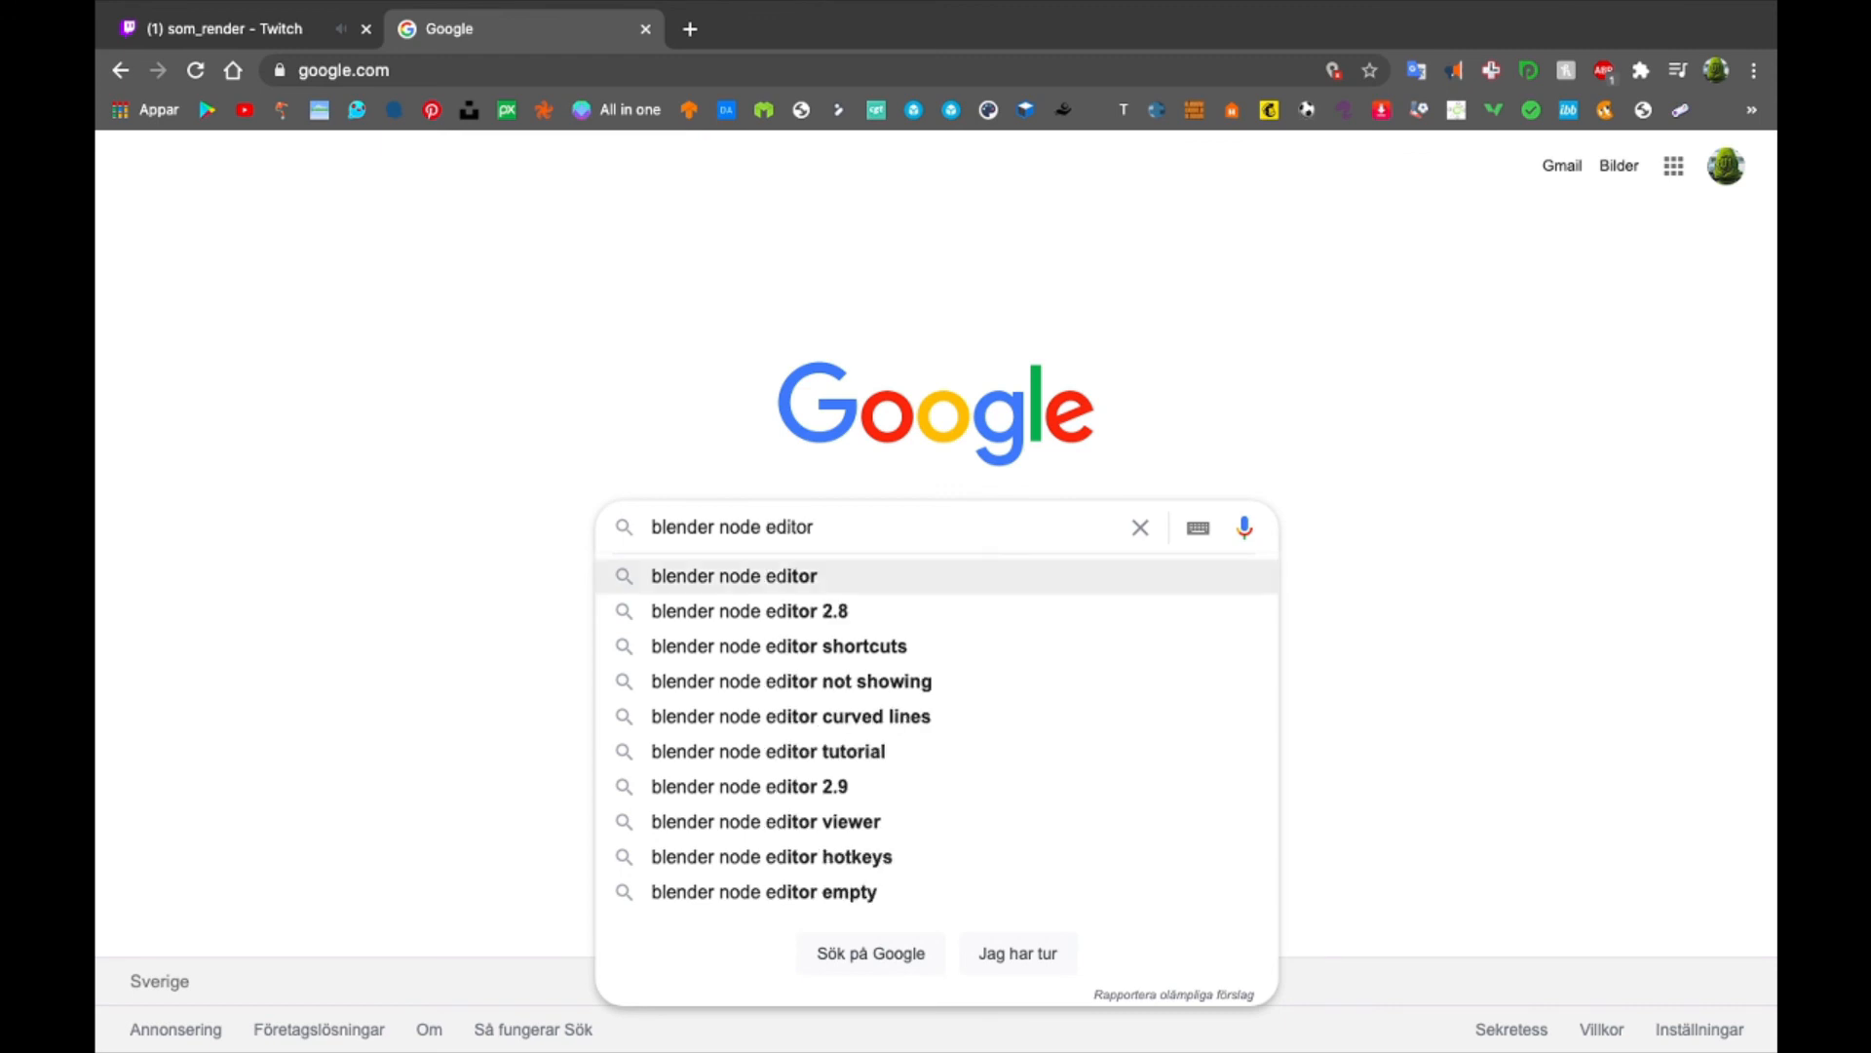
{"action": "key", "text": "Return"}
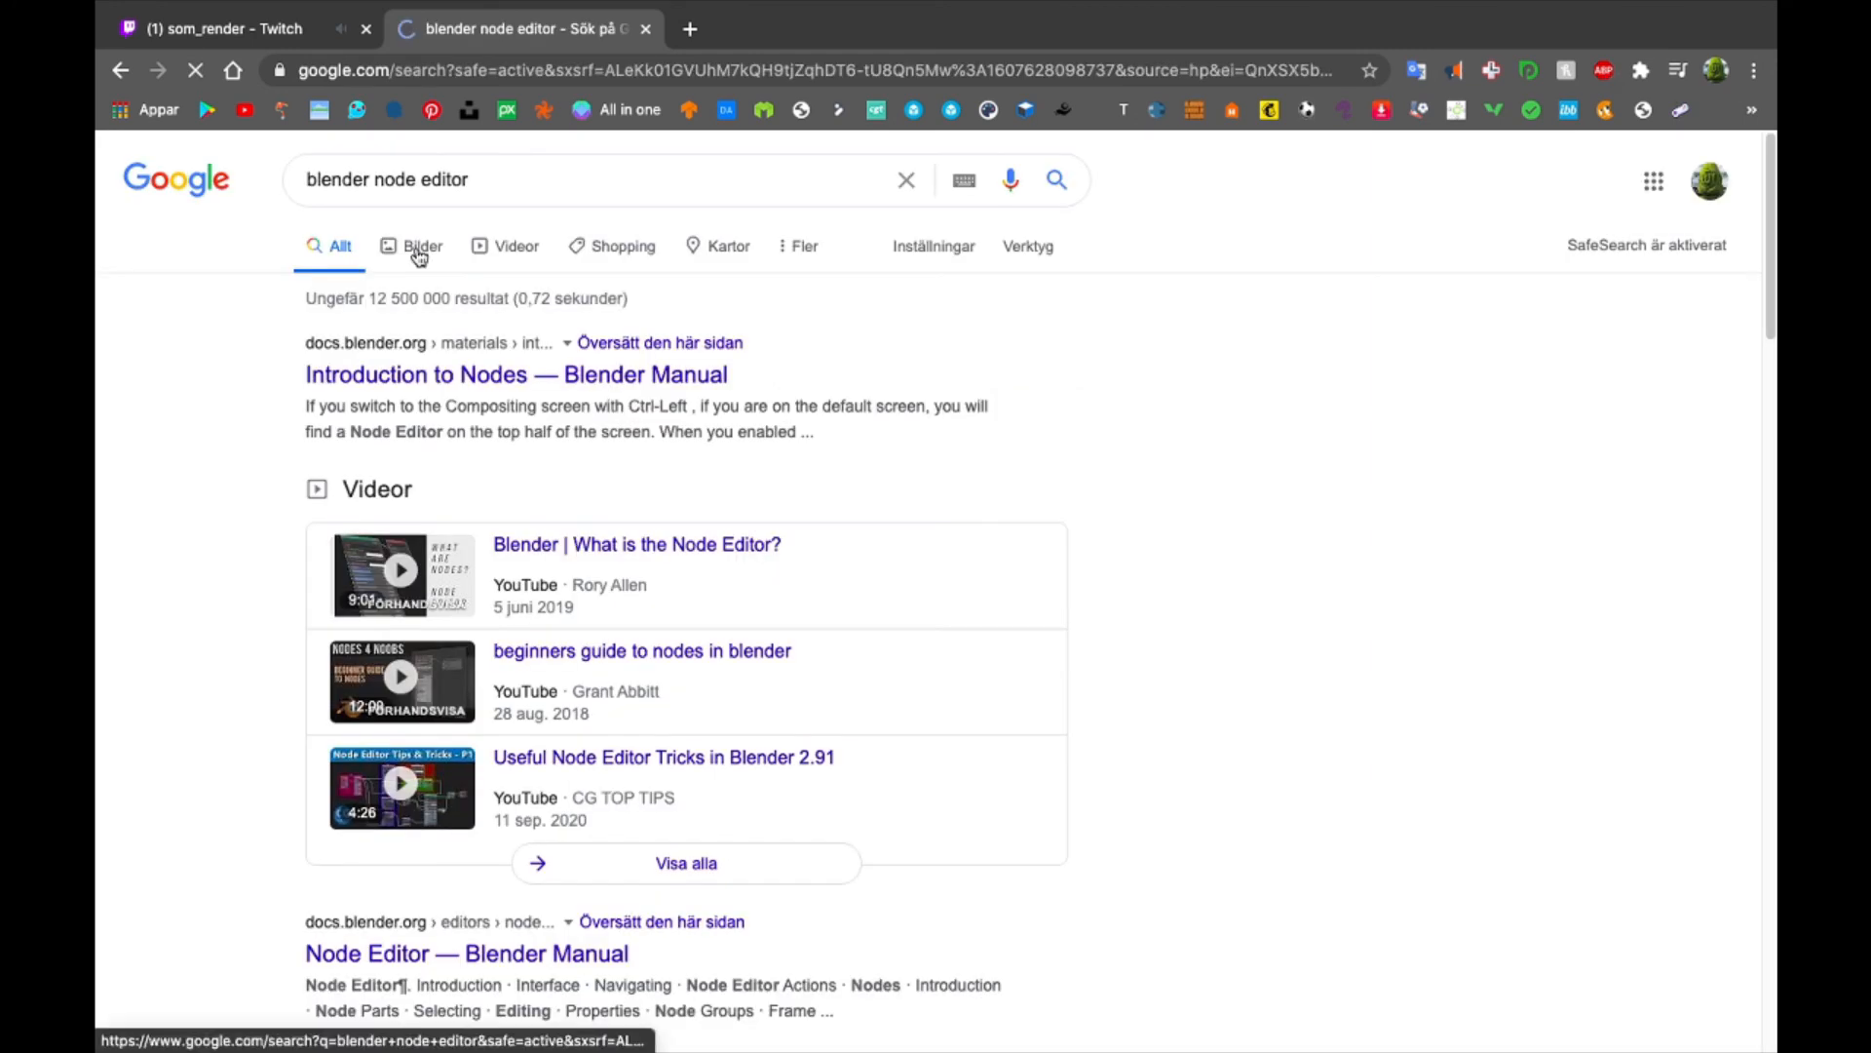
- Browse the image results for the Blender node editor for example node setups
{"action": "left_click", "coordinate": [419, 252]}
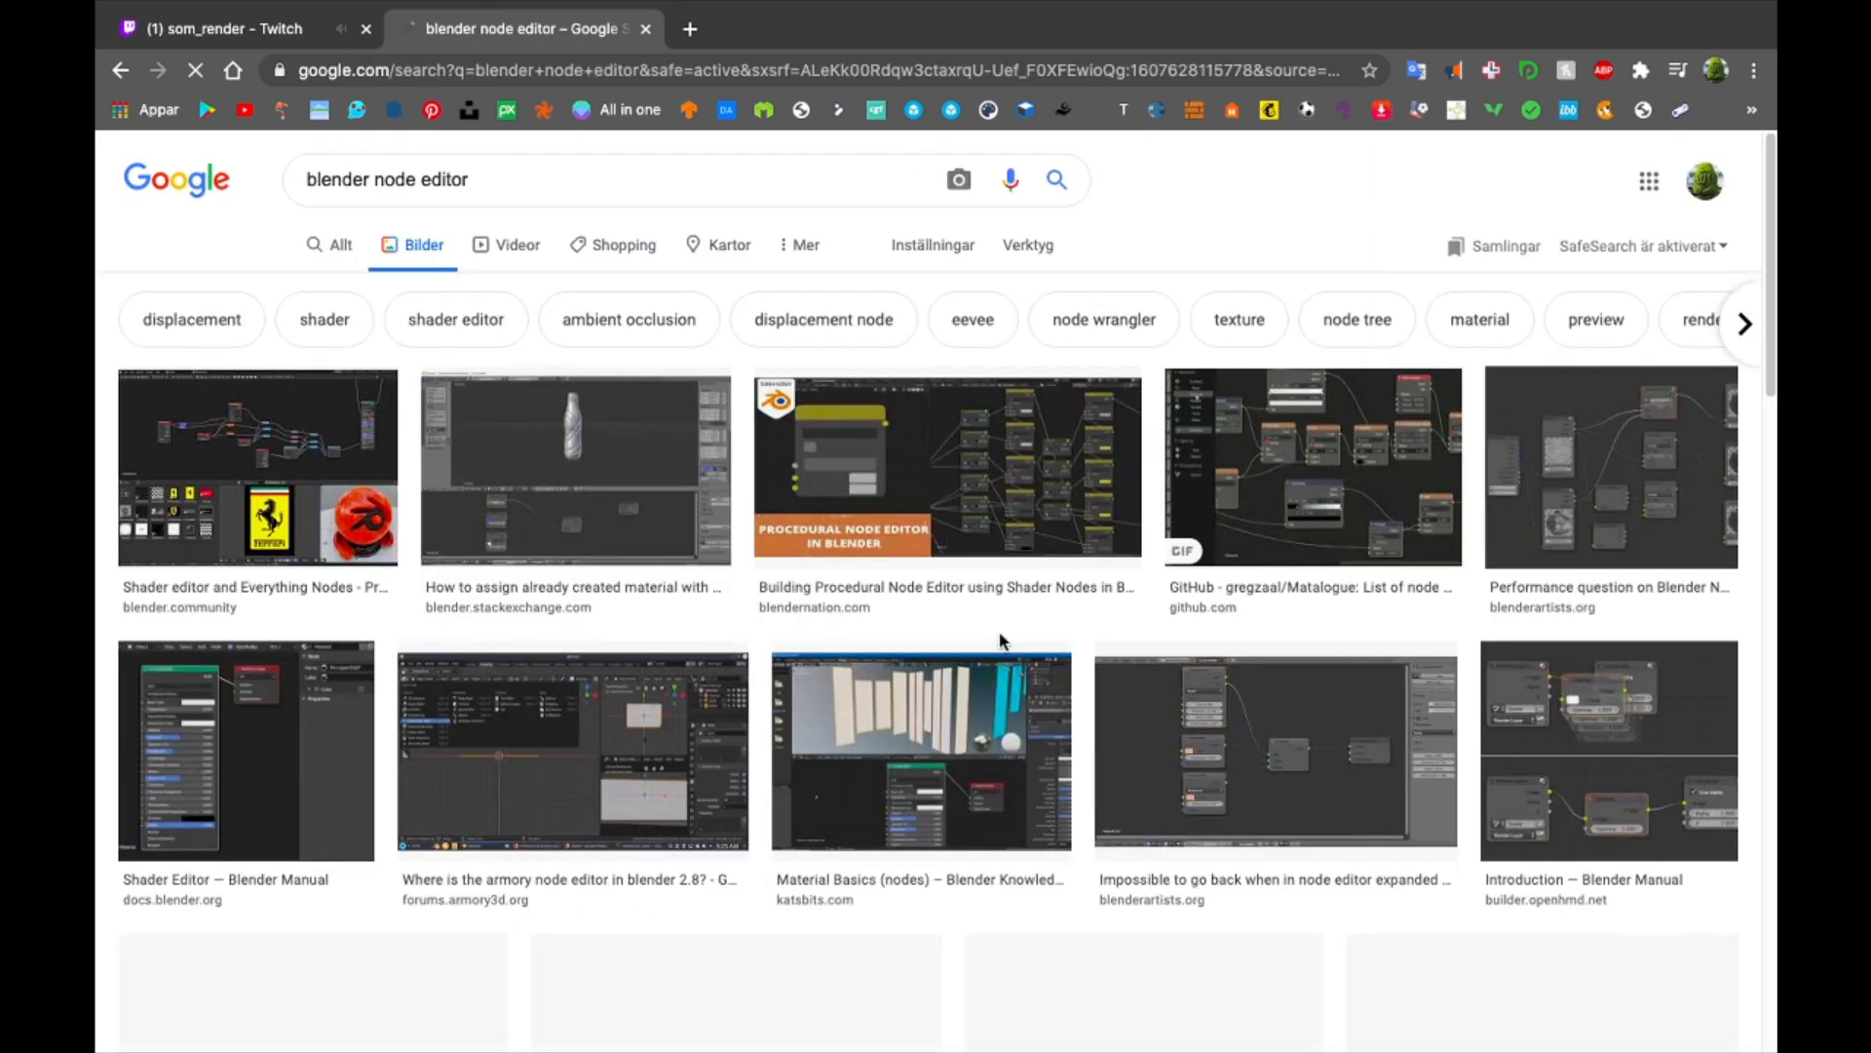
{"action": "scroll", "coordinate": [504, 751], "scroll_direction": "down", "scroll_amount": 2}
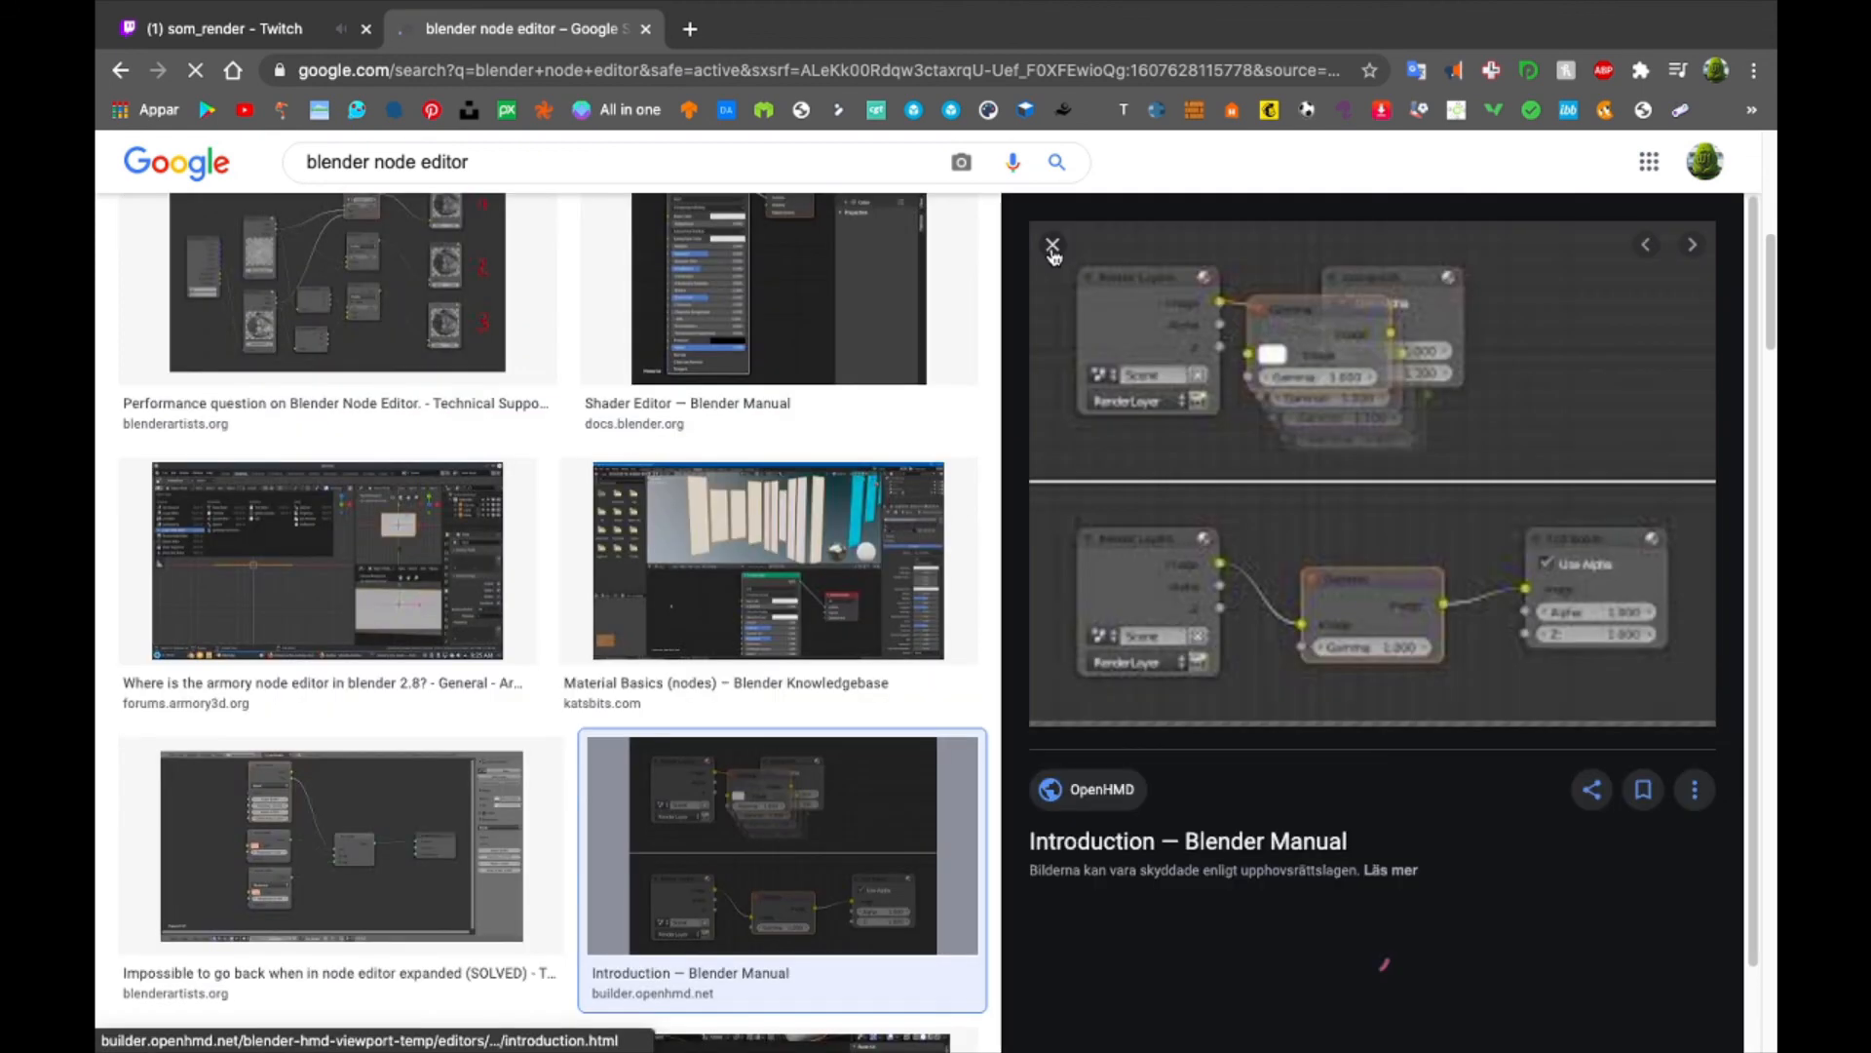
{"action": "left_click", "coordinate": [1052, 249]}
{"action": "scroll", "coordinate": [714, 687], "scroll_direction": "down", "scroll_amount": 5}
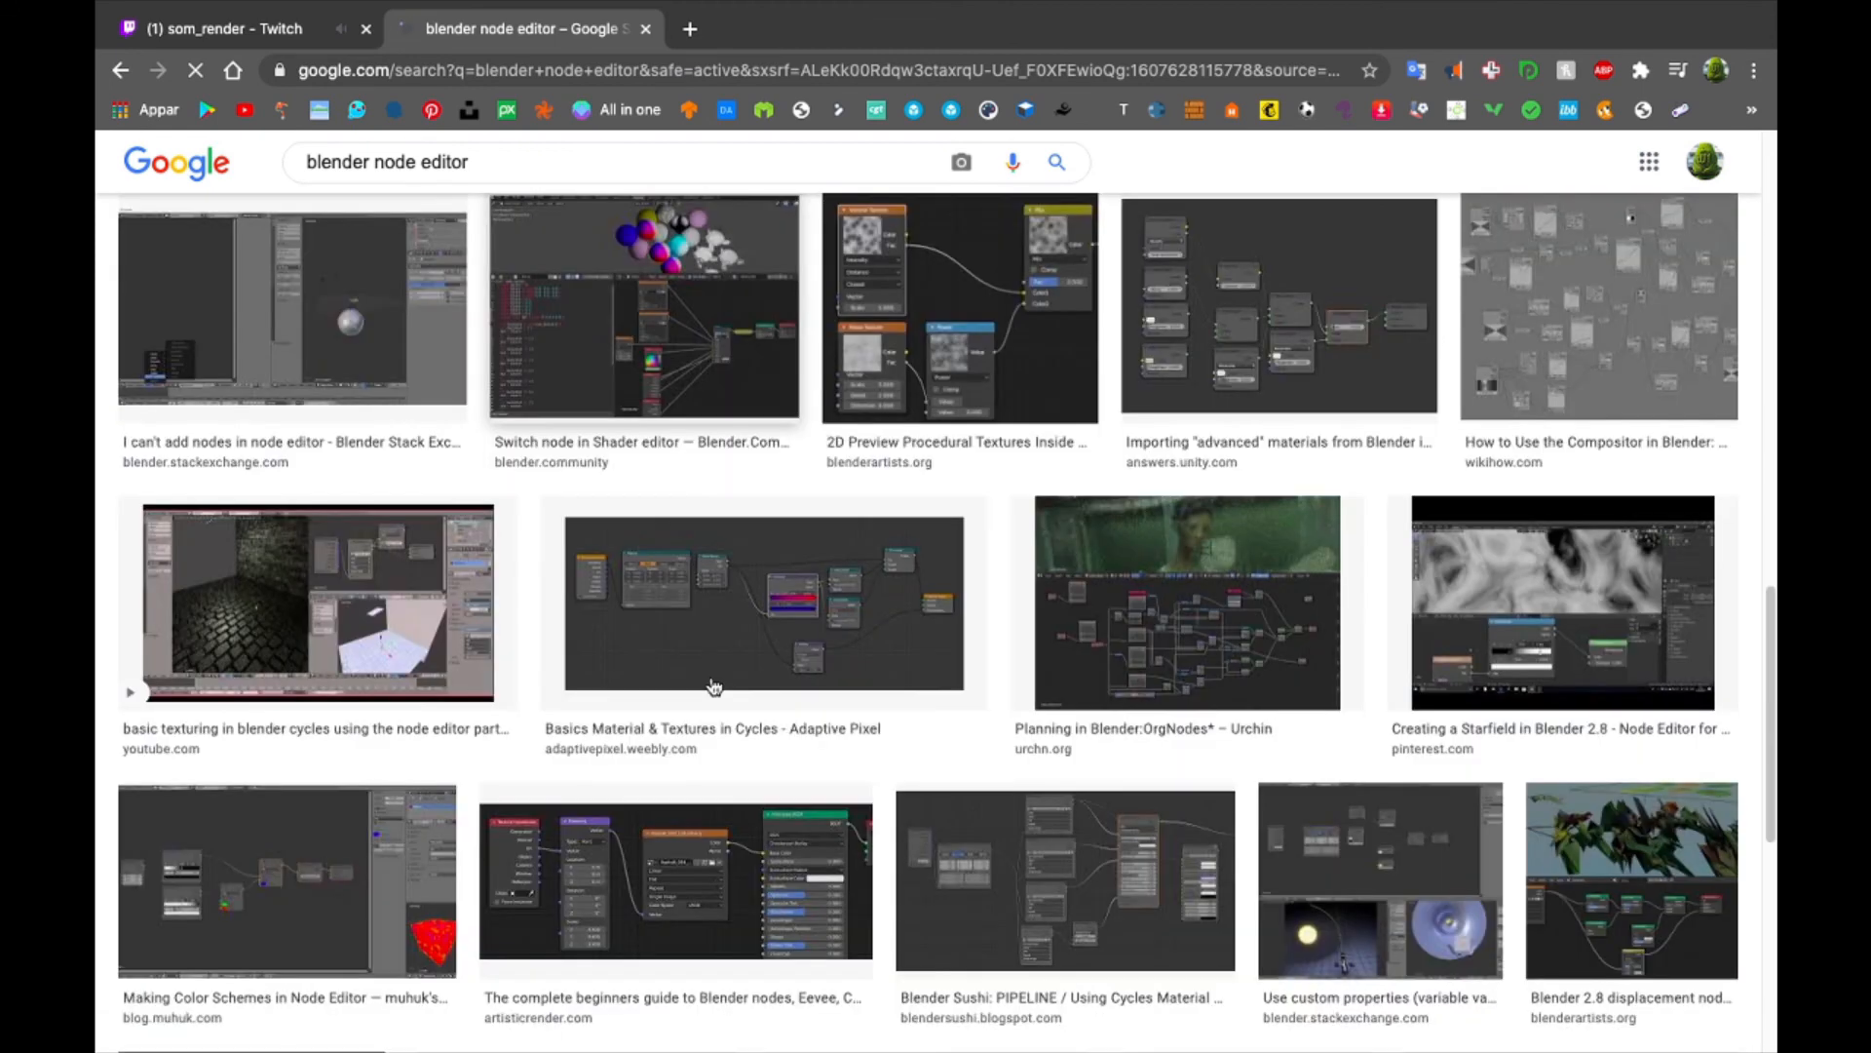
{"action": "scroll", "coordinate": [714, 687], "scroll_direction": "down", "scroll_amount": 4}
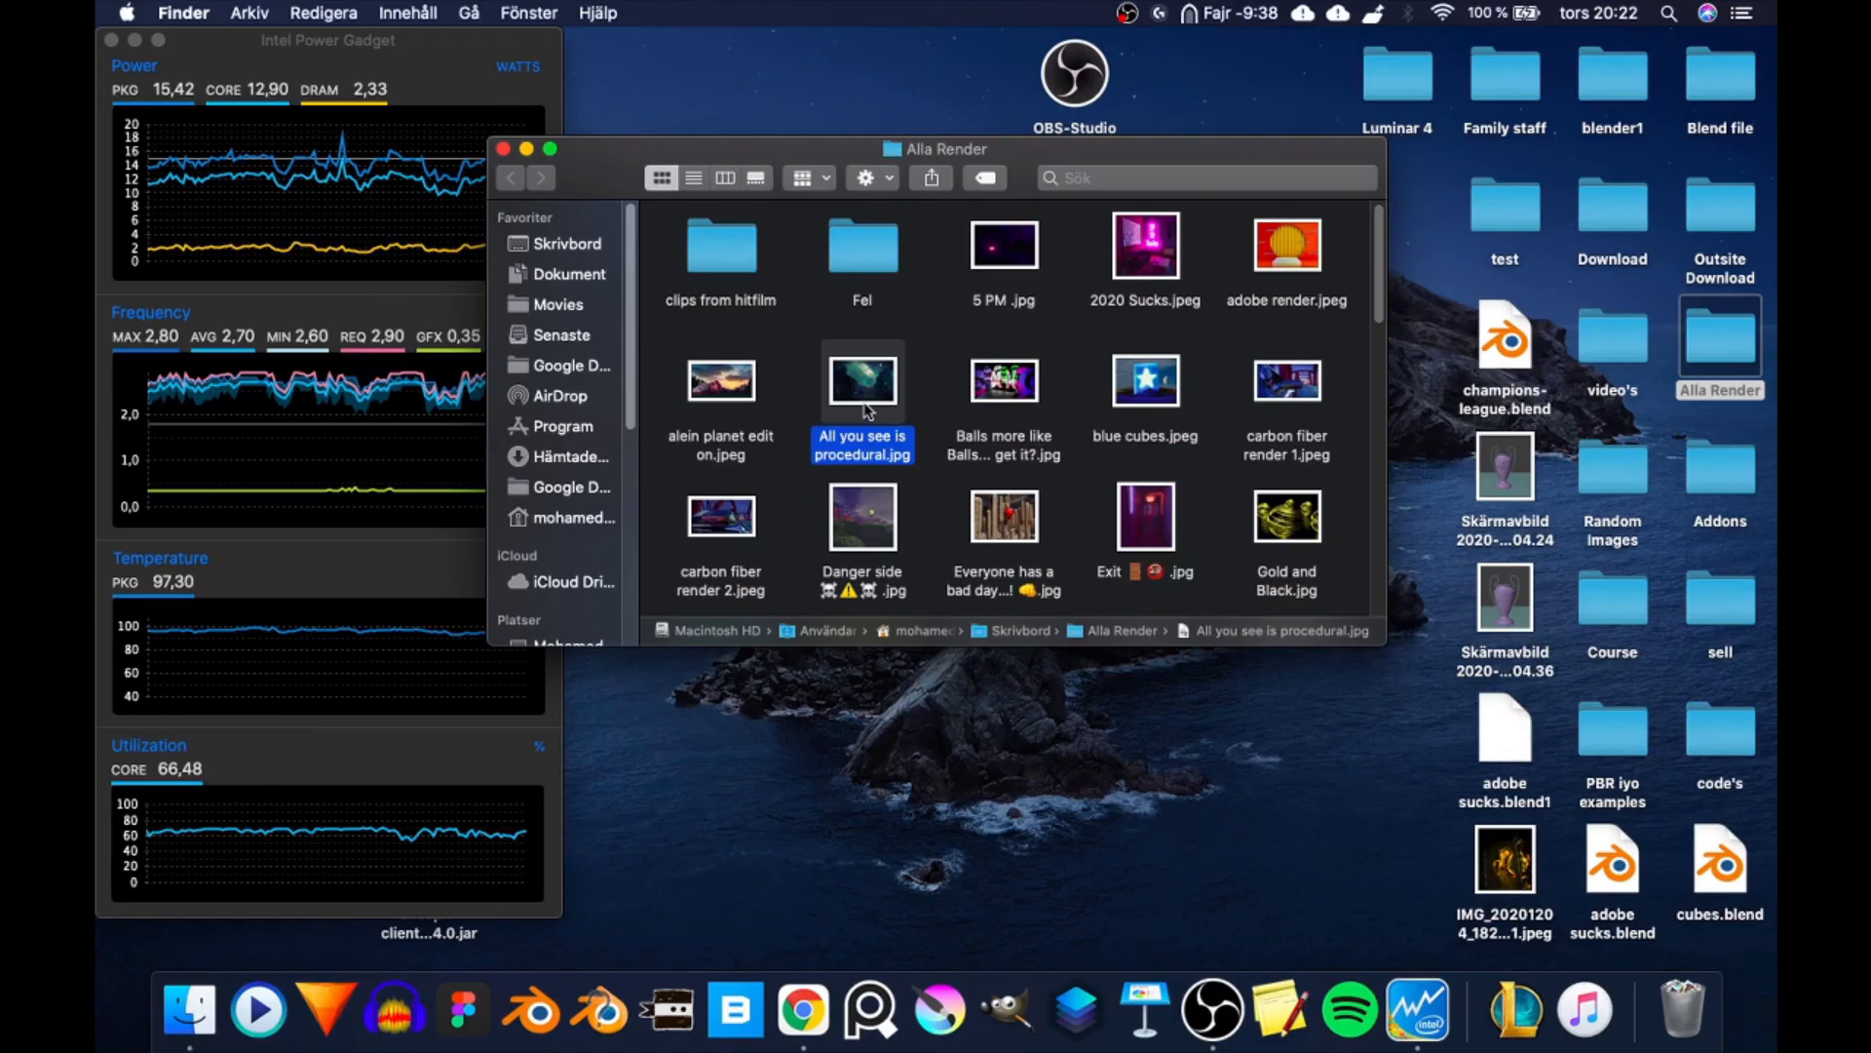
- Switch to Finder, open the PBR iyo examples folder on the desktop and preview node3.jpg
{"action": "key", "text": "space"}
{"action": "key", "text": "space"}
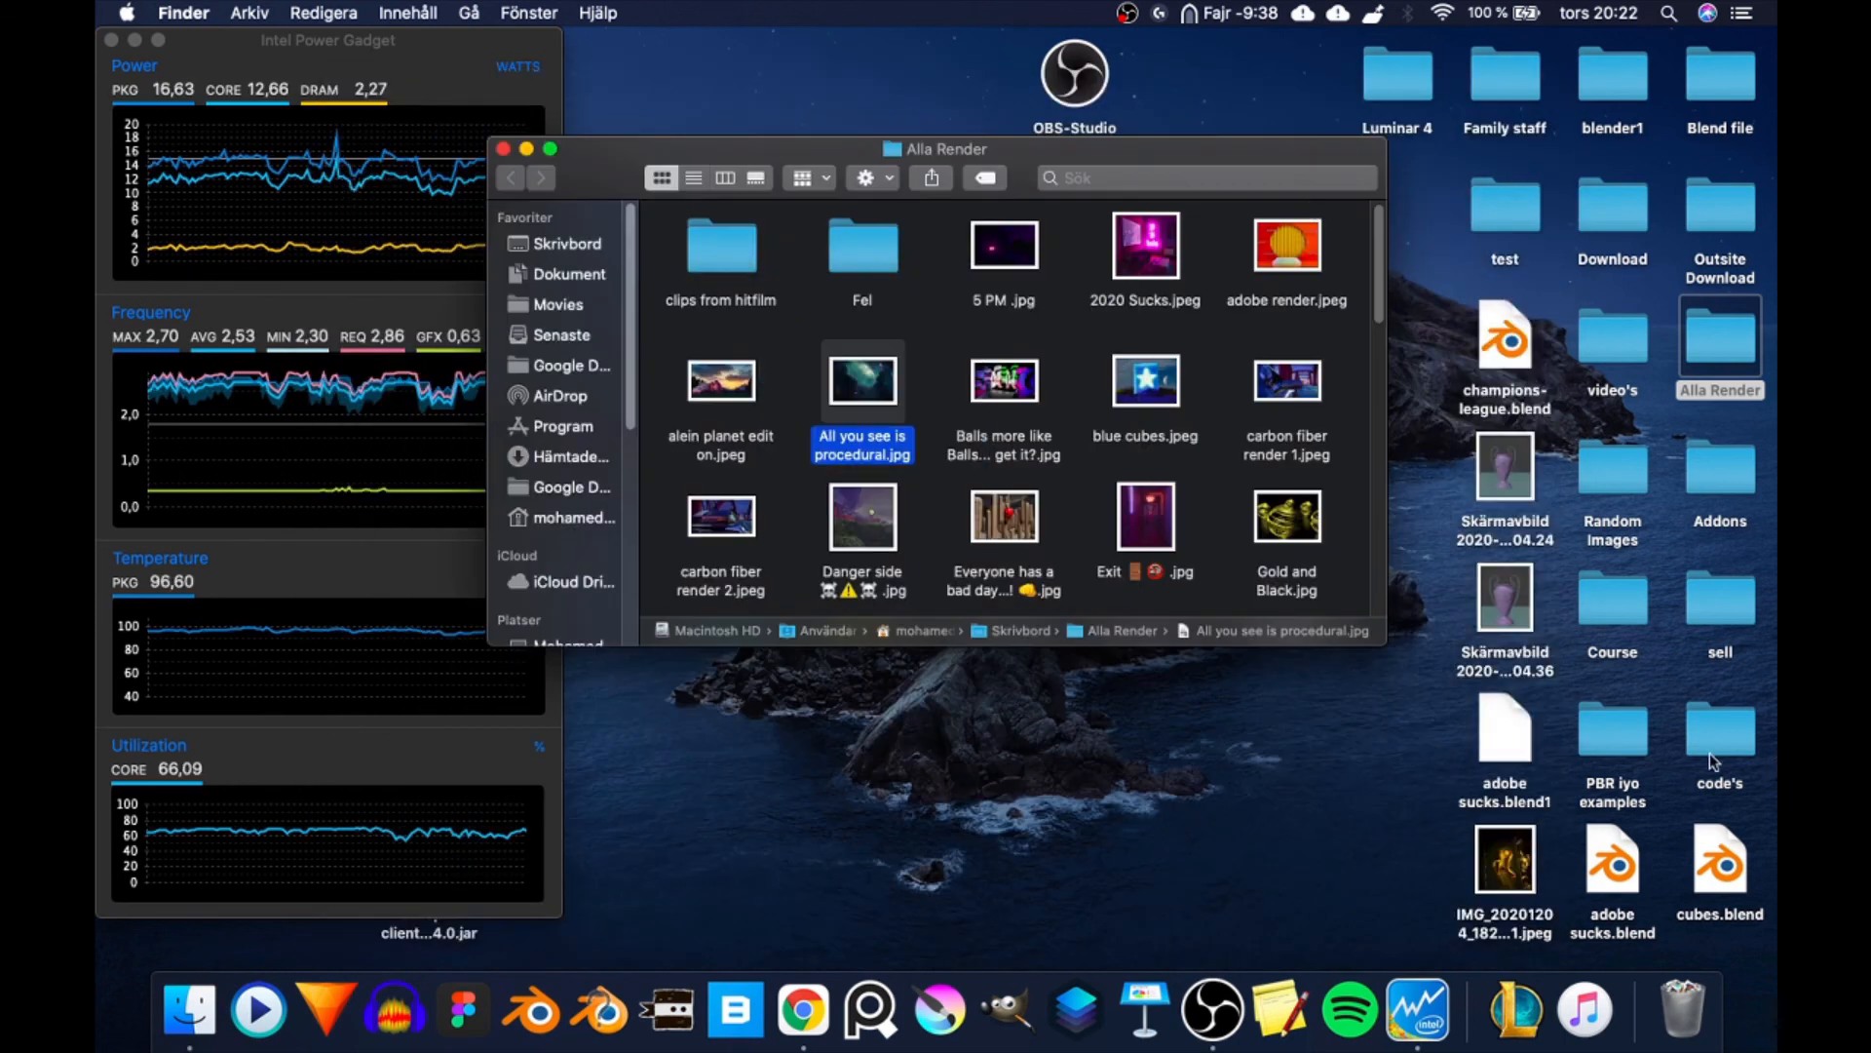
{"action": "left_click", "coordinate": [1630, 729]}
{"action": "double_click", "coordinate": [1630, 729]}
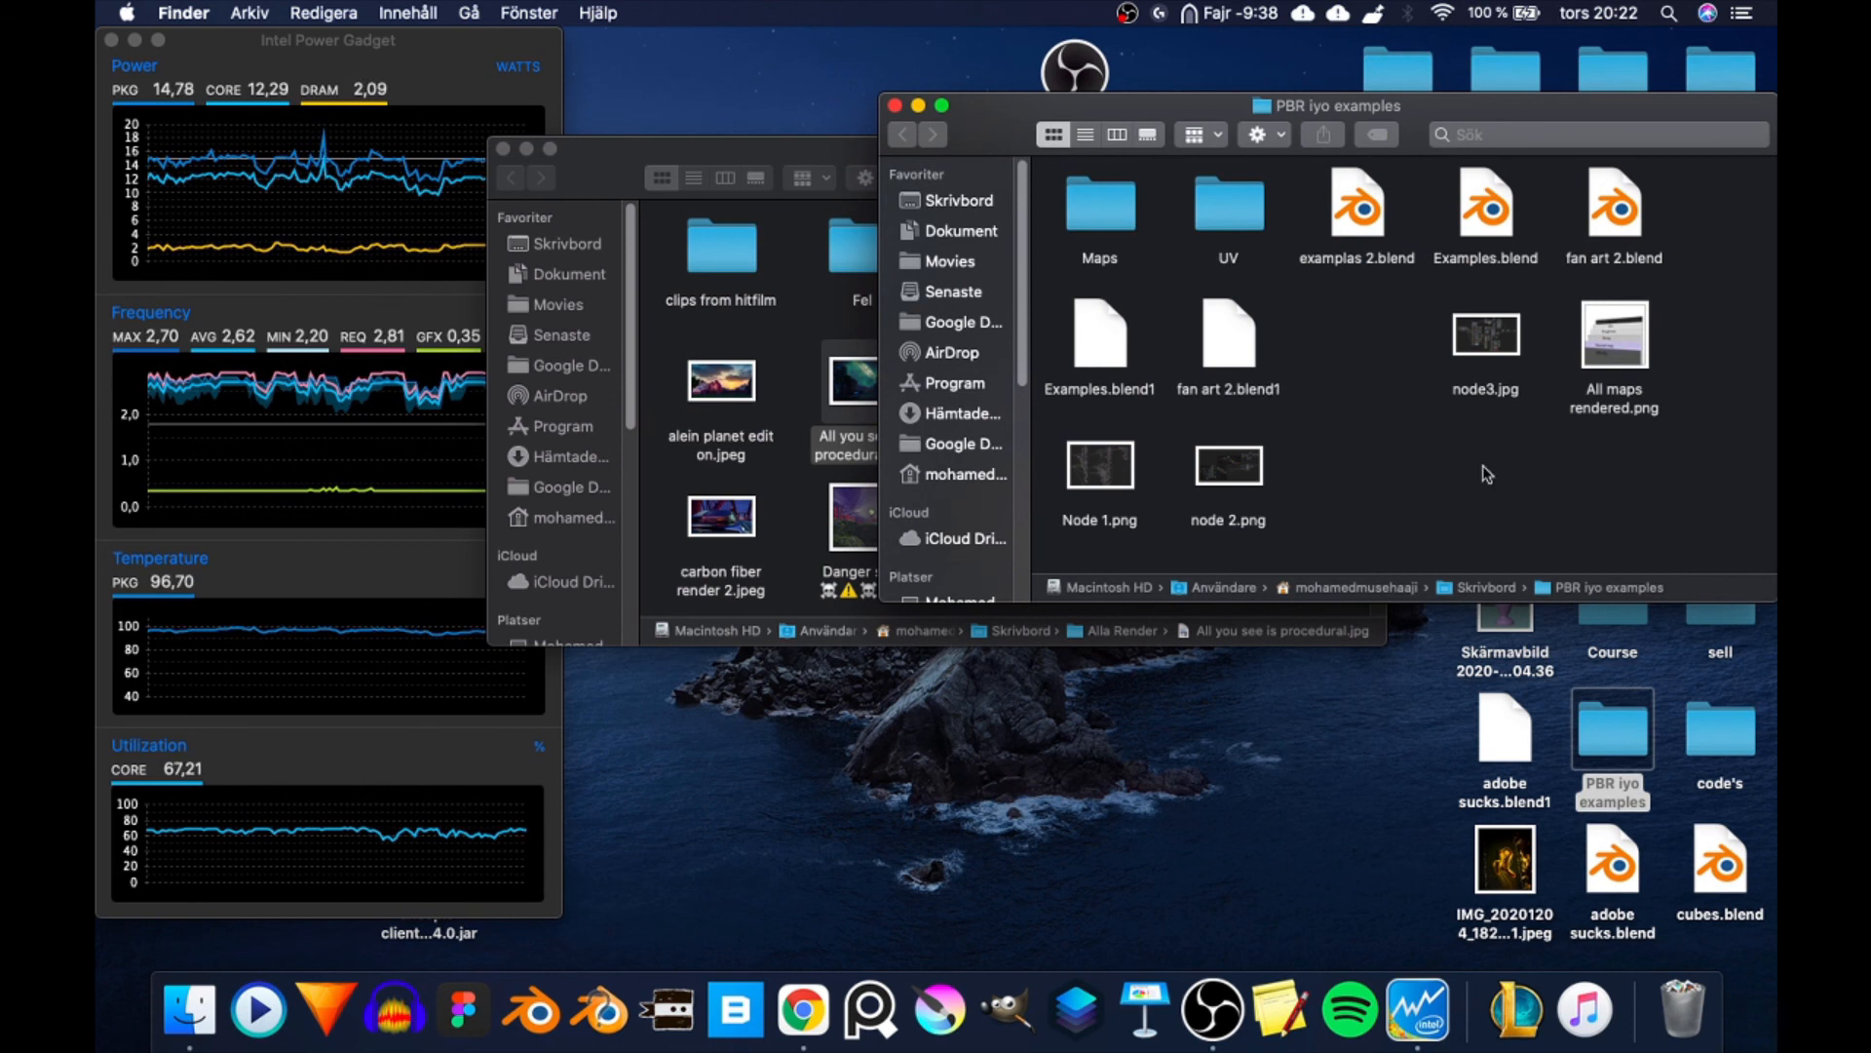
{"action": "key", "text": "space"}
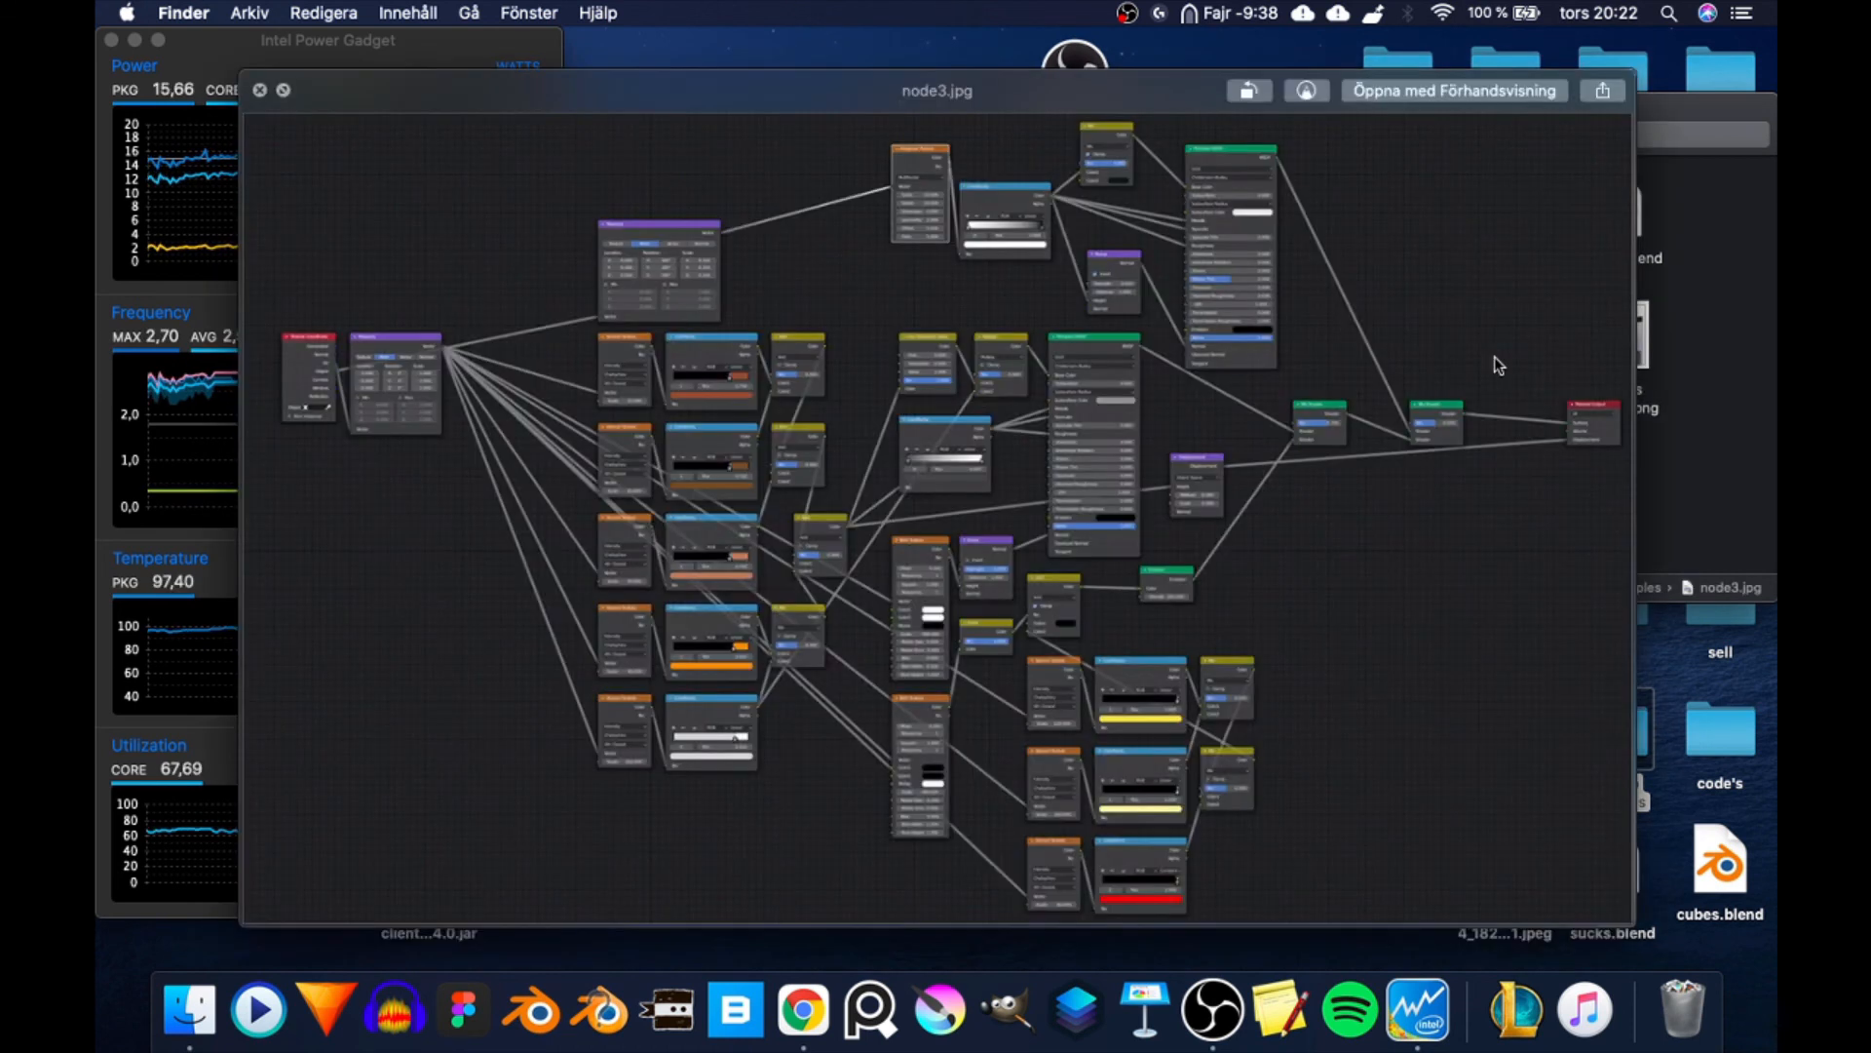
{"action": "key", "text": "space"}
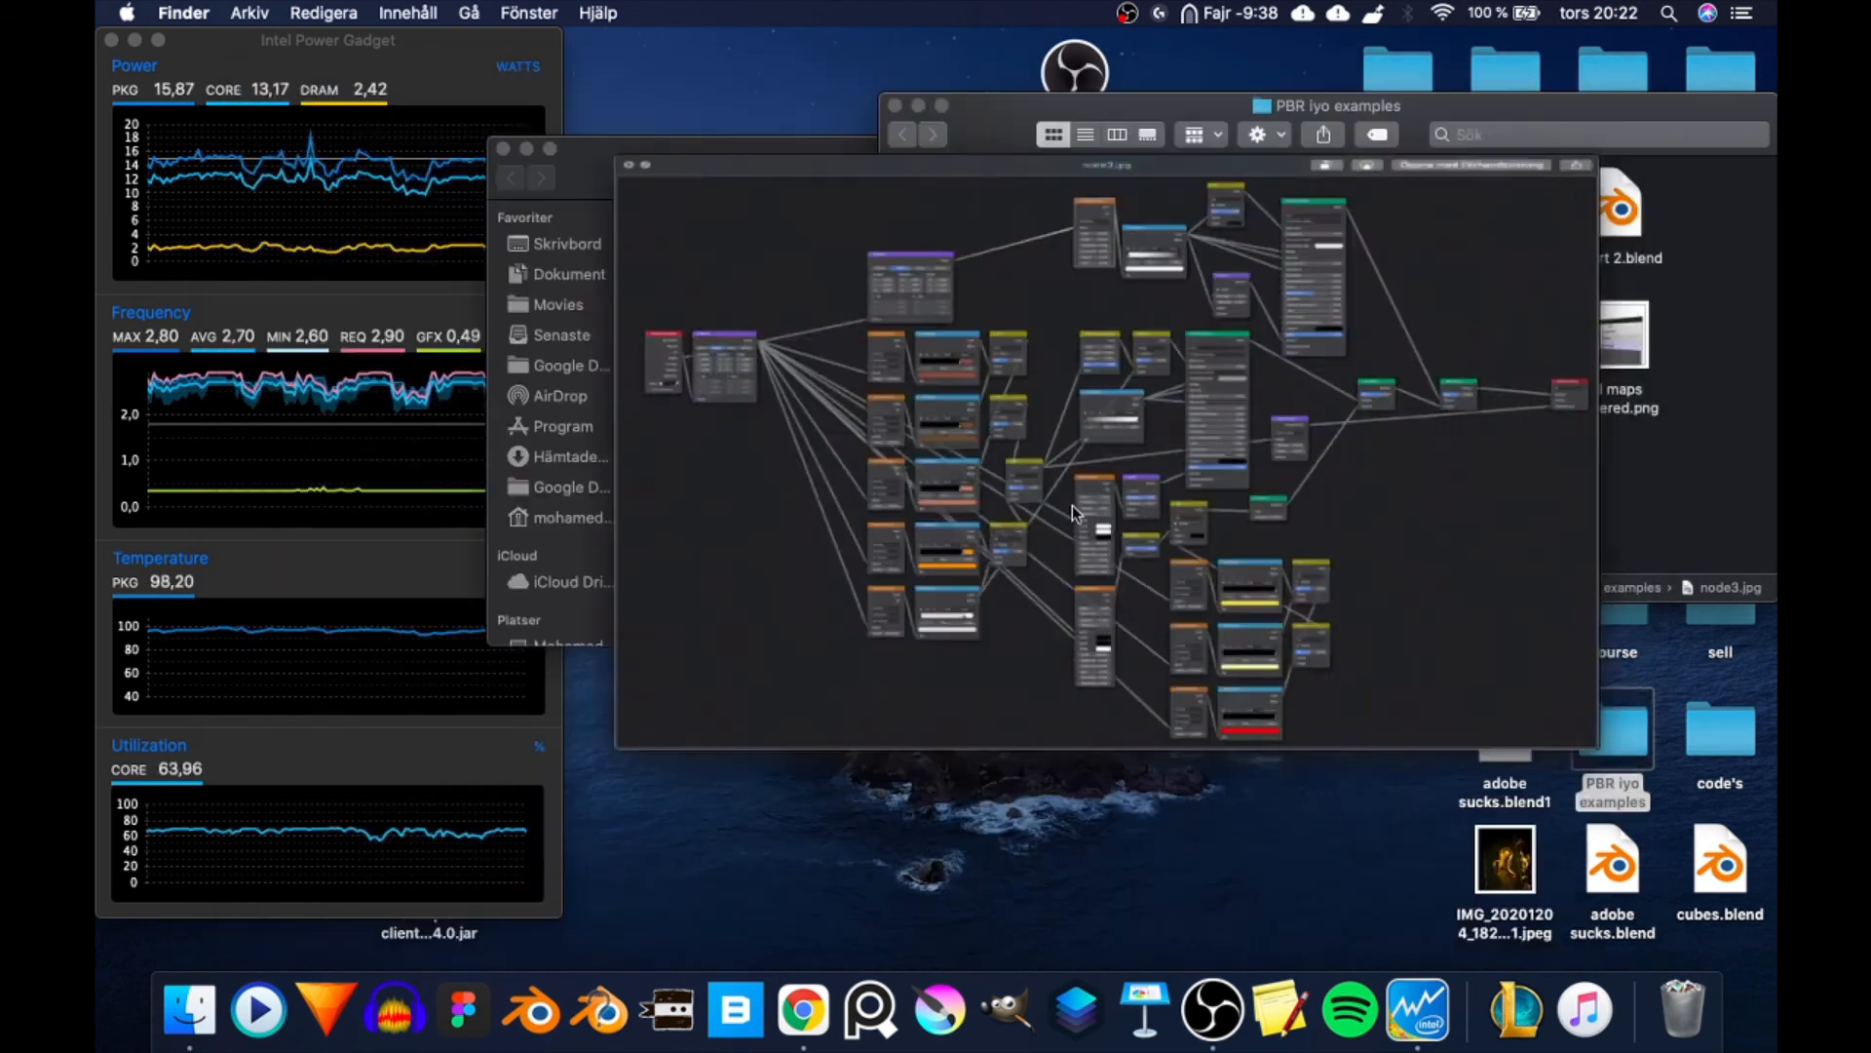
- Preview the node setup images node 2.png and Node 1.png
{"action": "left_click", "coordinate": [1236, 475]}
{"action": "key", "text": "space"}
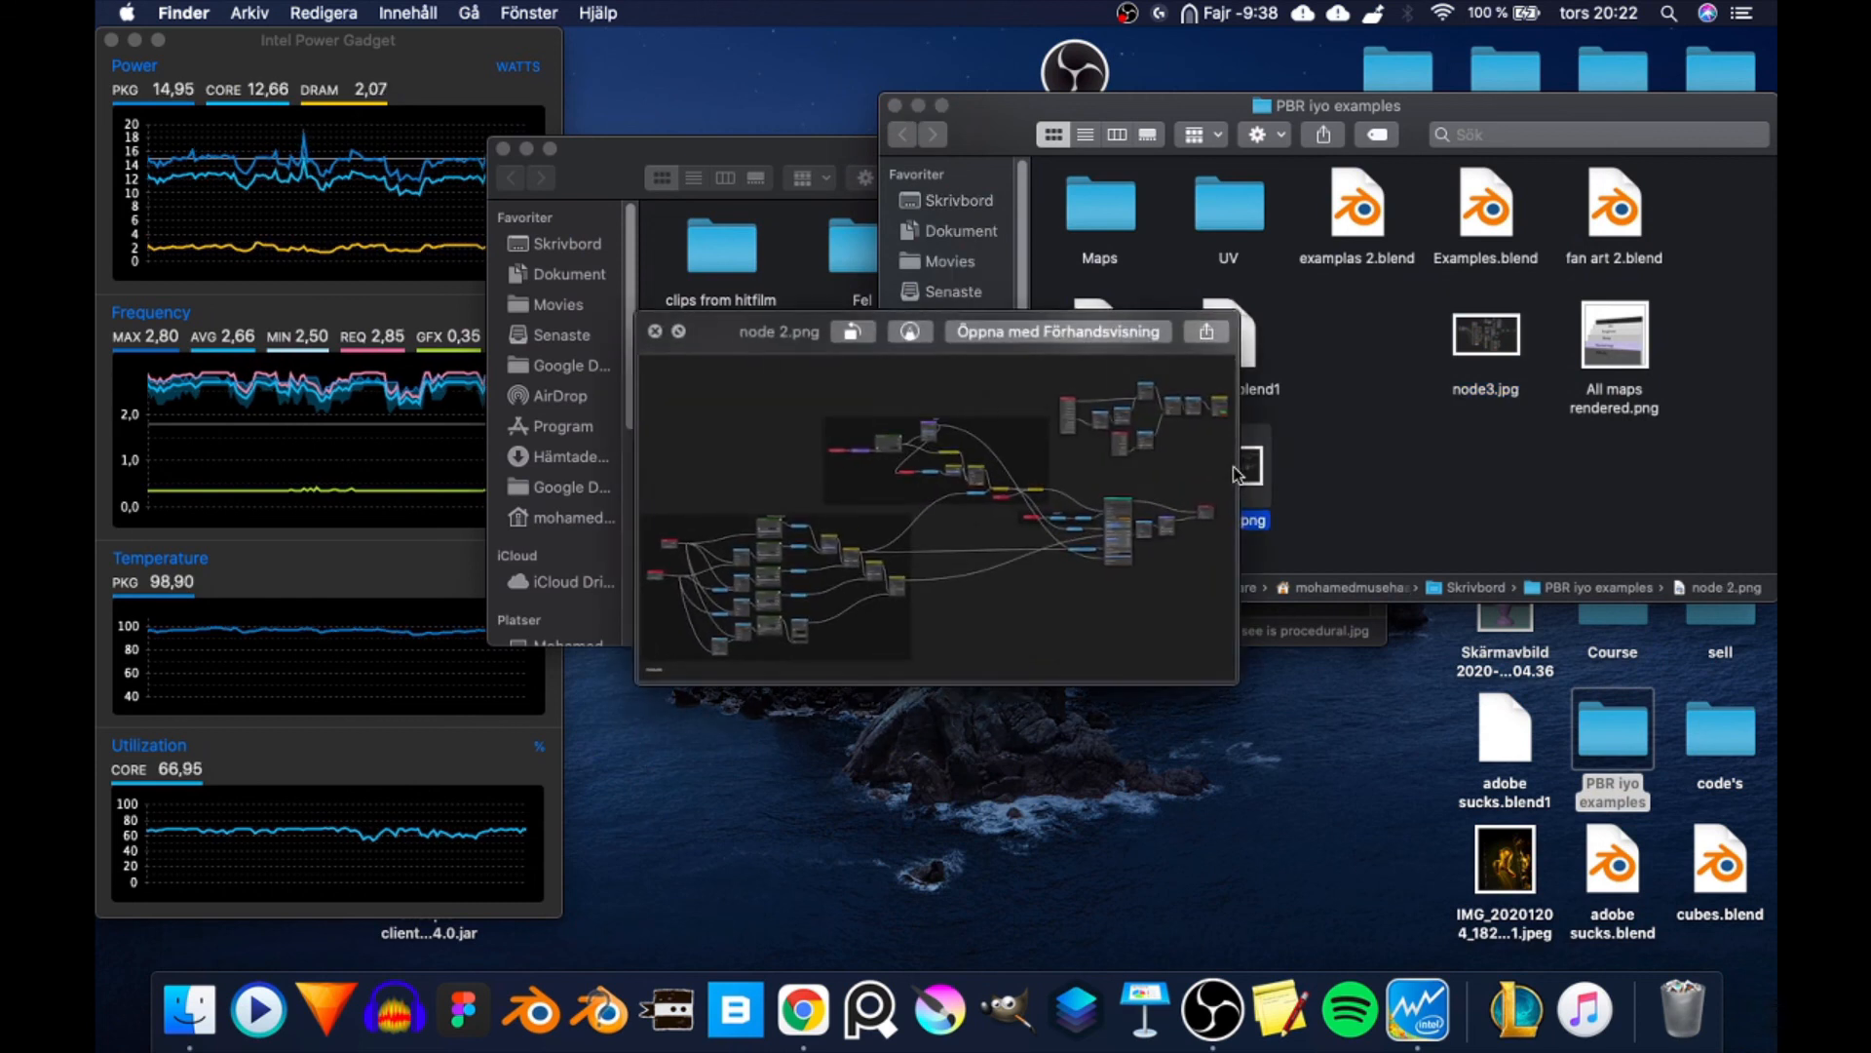
{"action": "key", "text": "space"}
{"action": "left_click", "coordinate": [1116, 468]}
{"action": "key", "text": "space"}
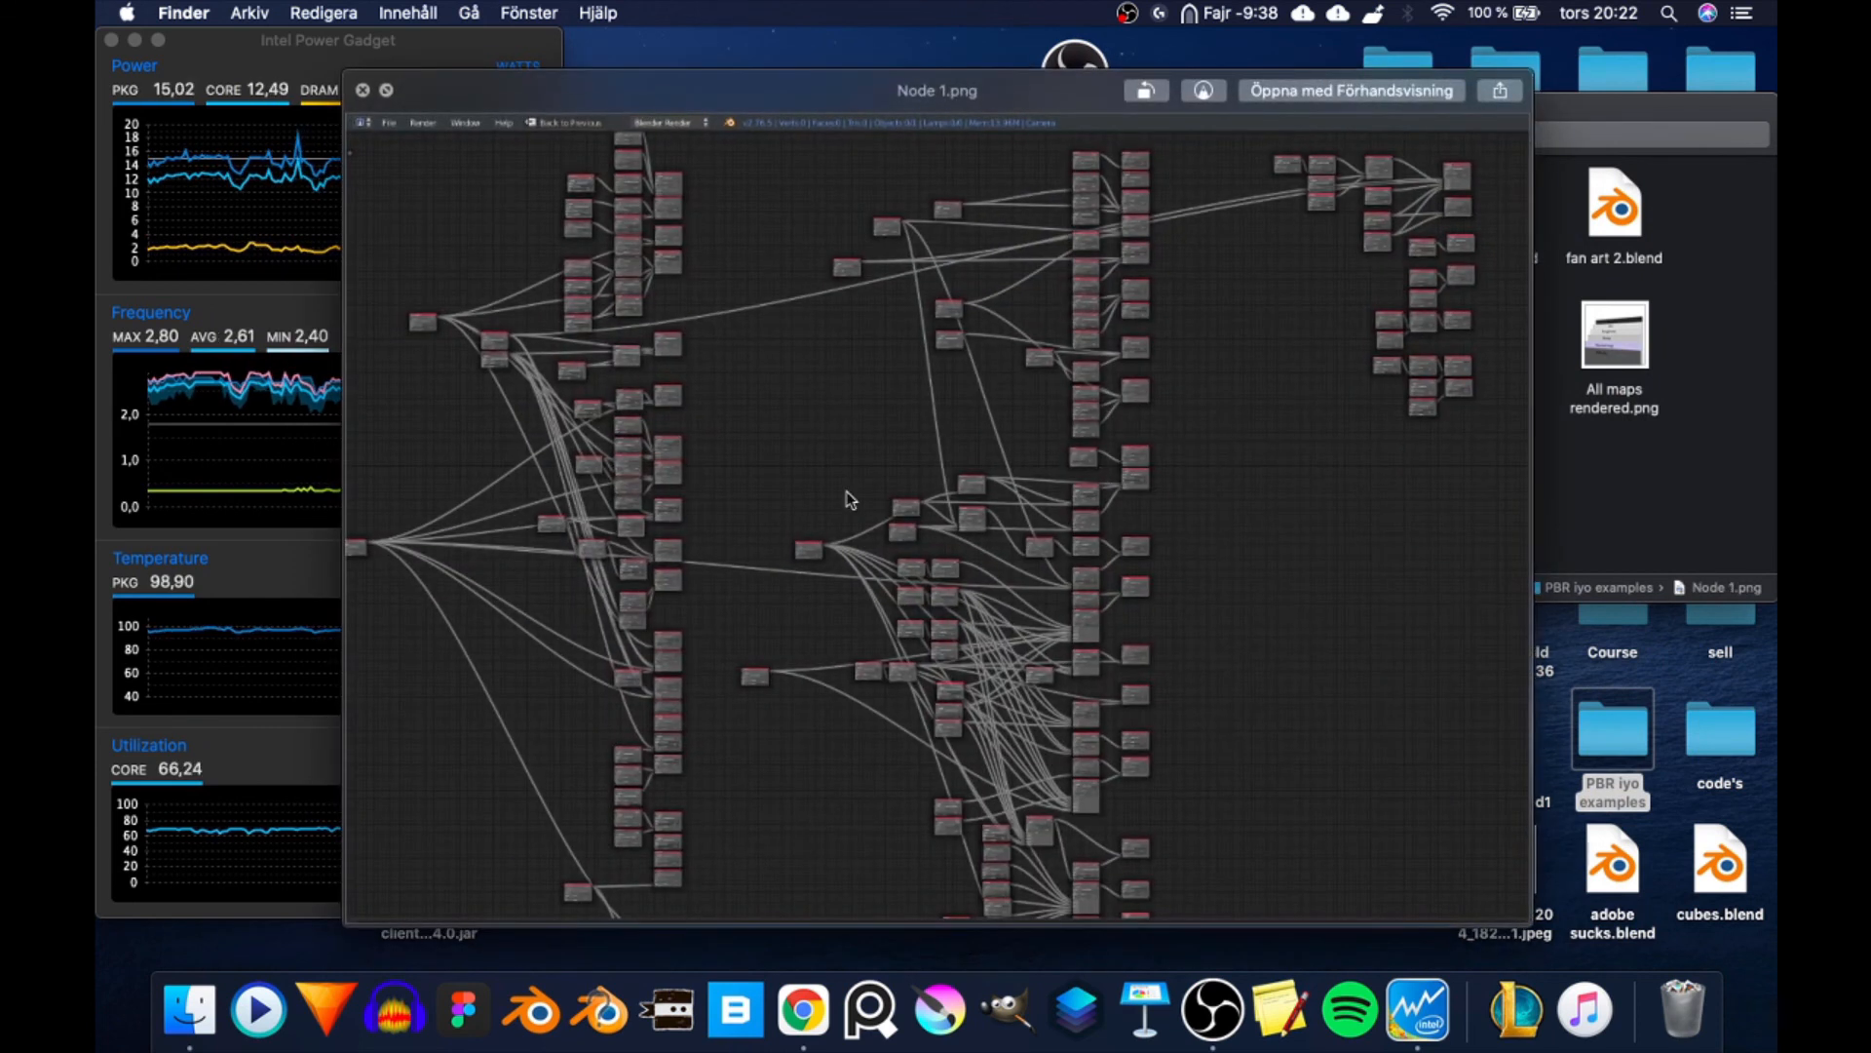
{"action": "key", "text": "space"}
- Close the PBR iyo examples folder and preview adobe render.jpeg in the Alla Render folder
{"action": "left_click", "coordinate": [895, 105]}
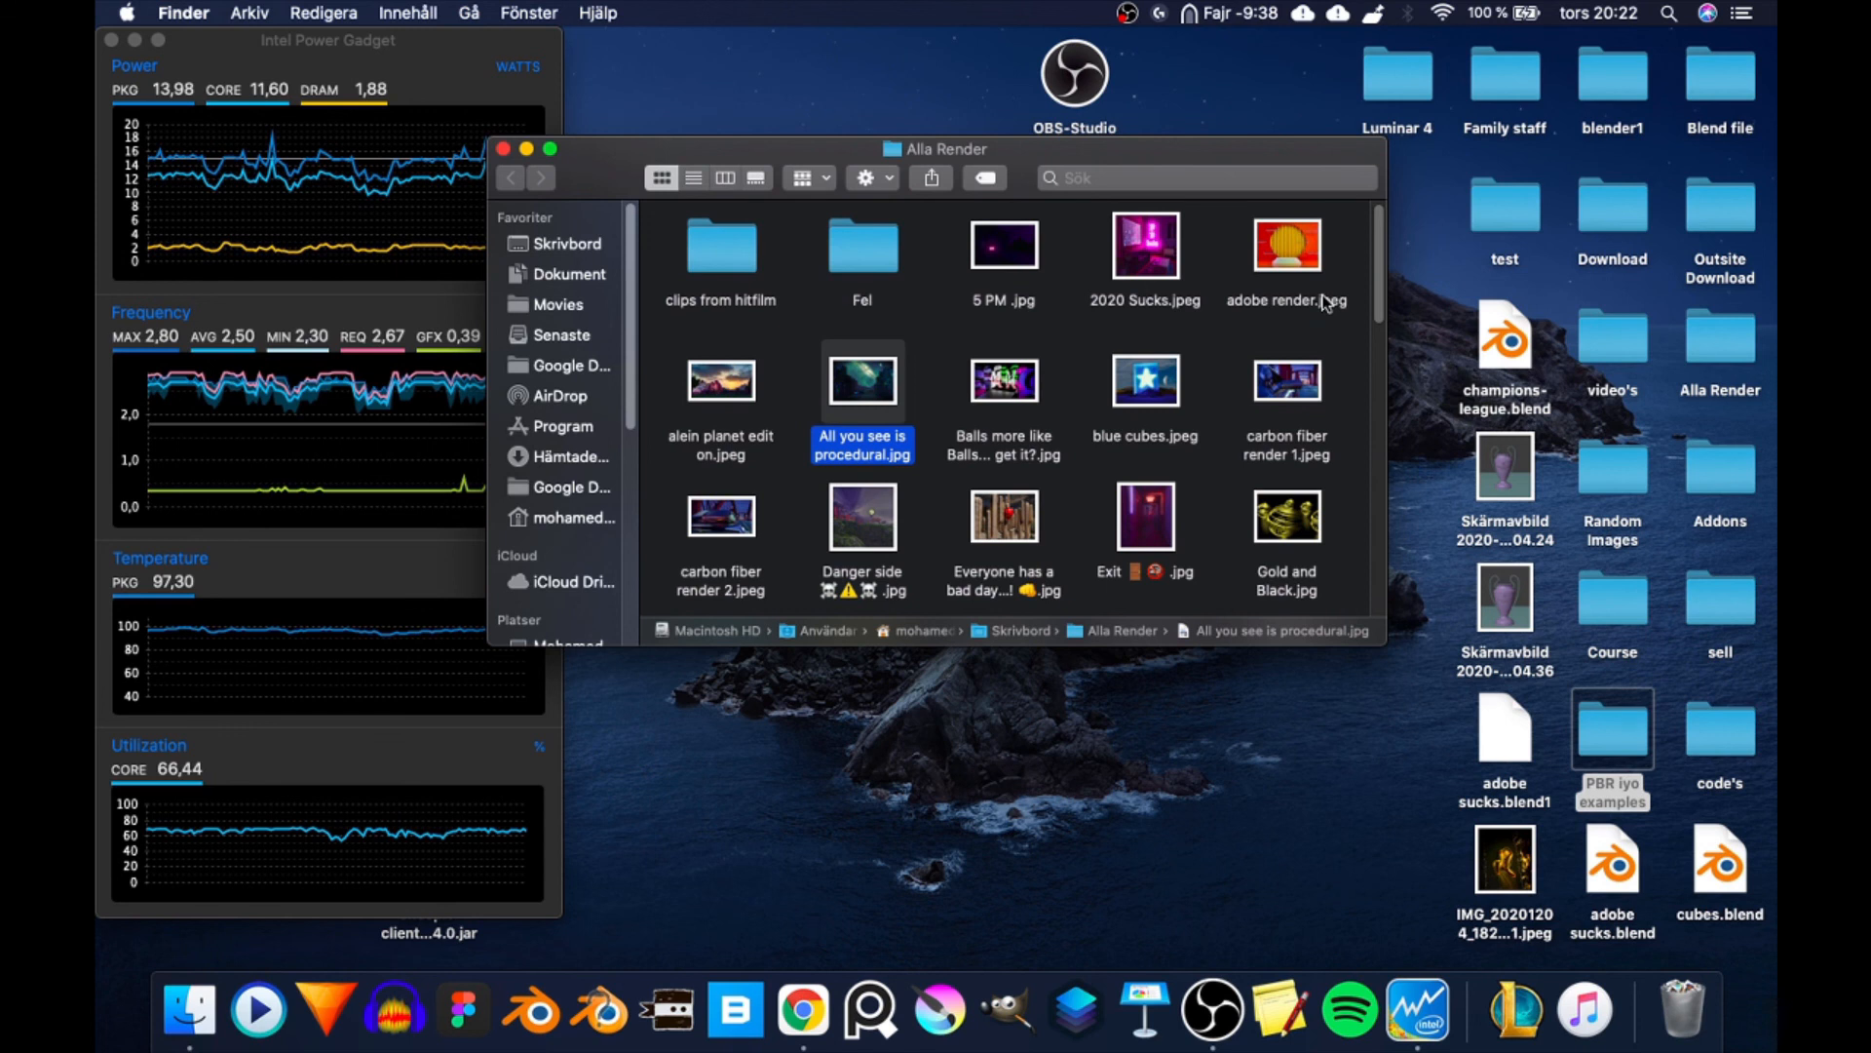
{"action": "left_click", "coordinate": [1299, 248]}
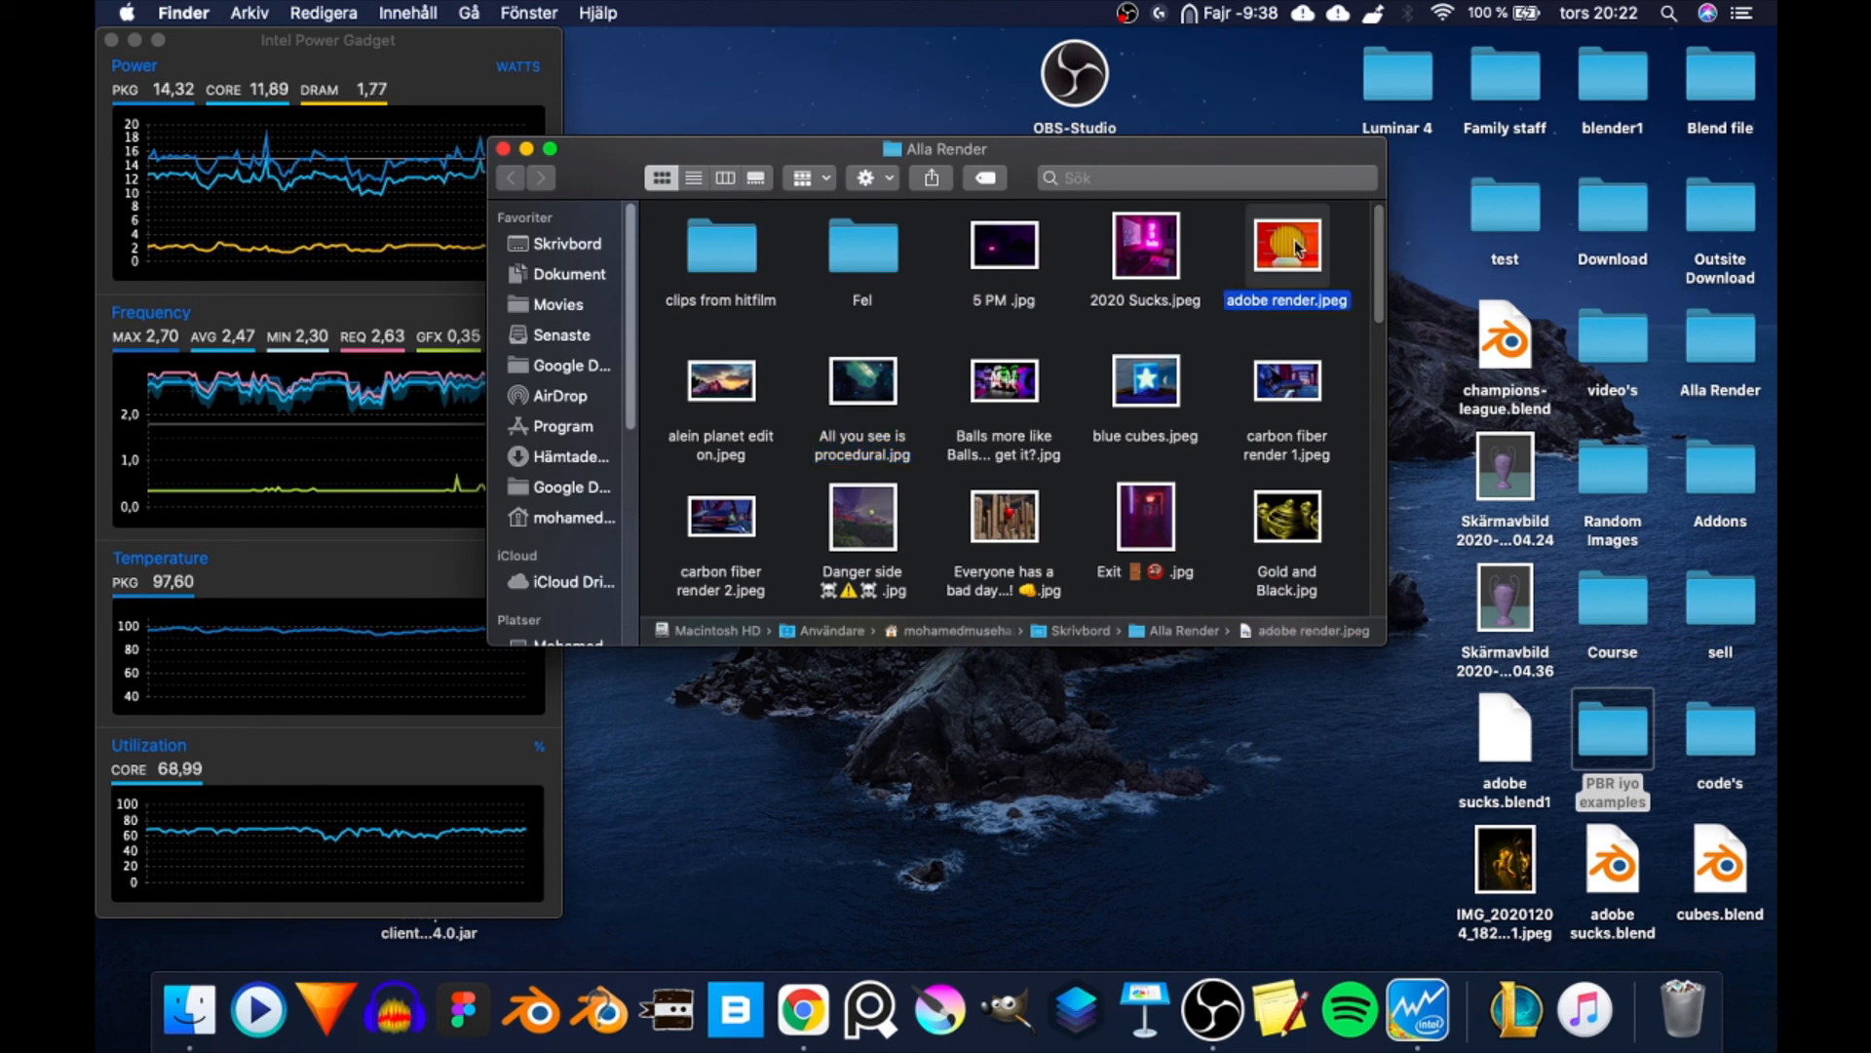
{"action": "key", "text": "space"}
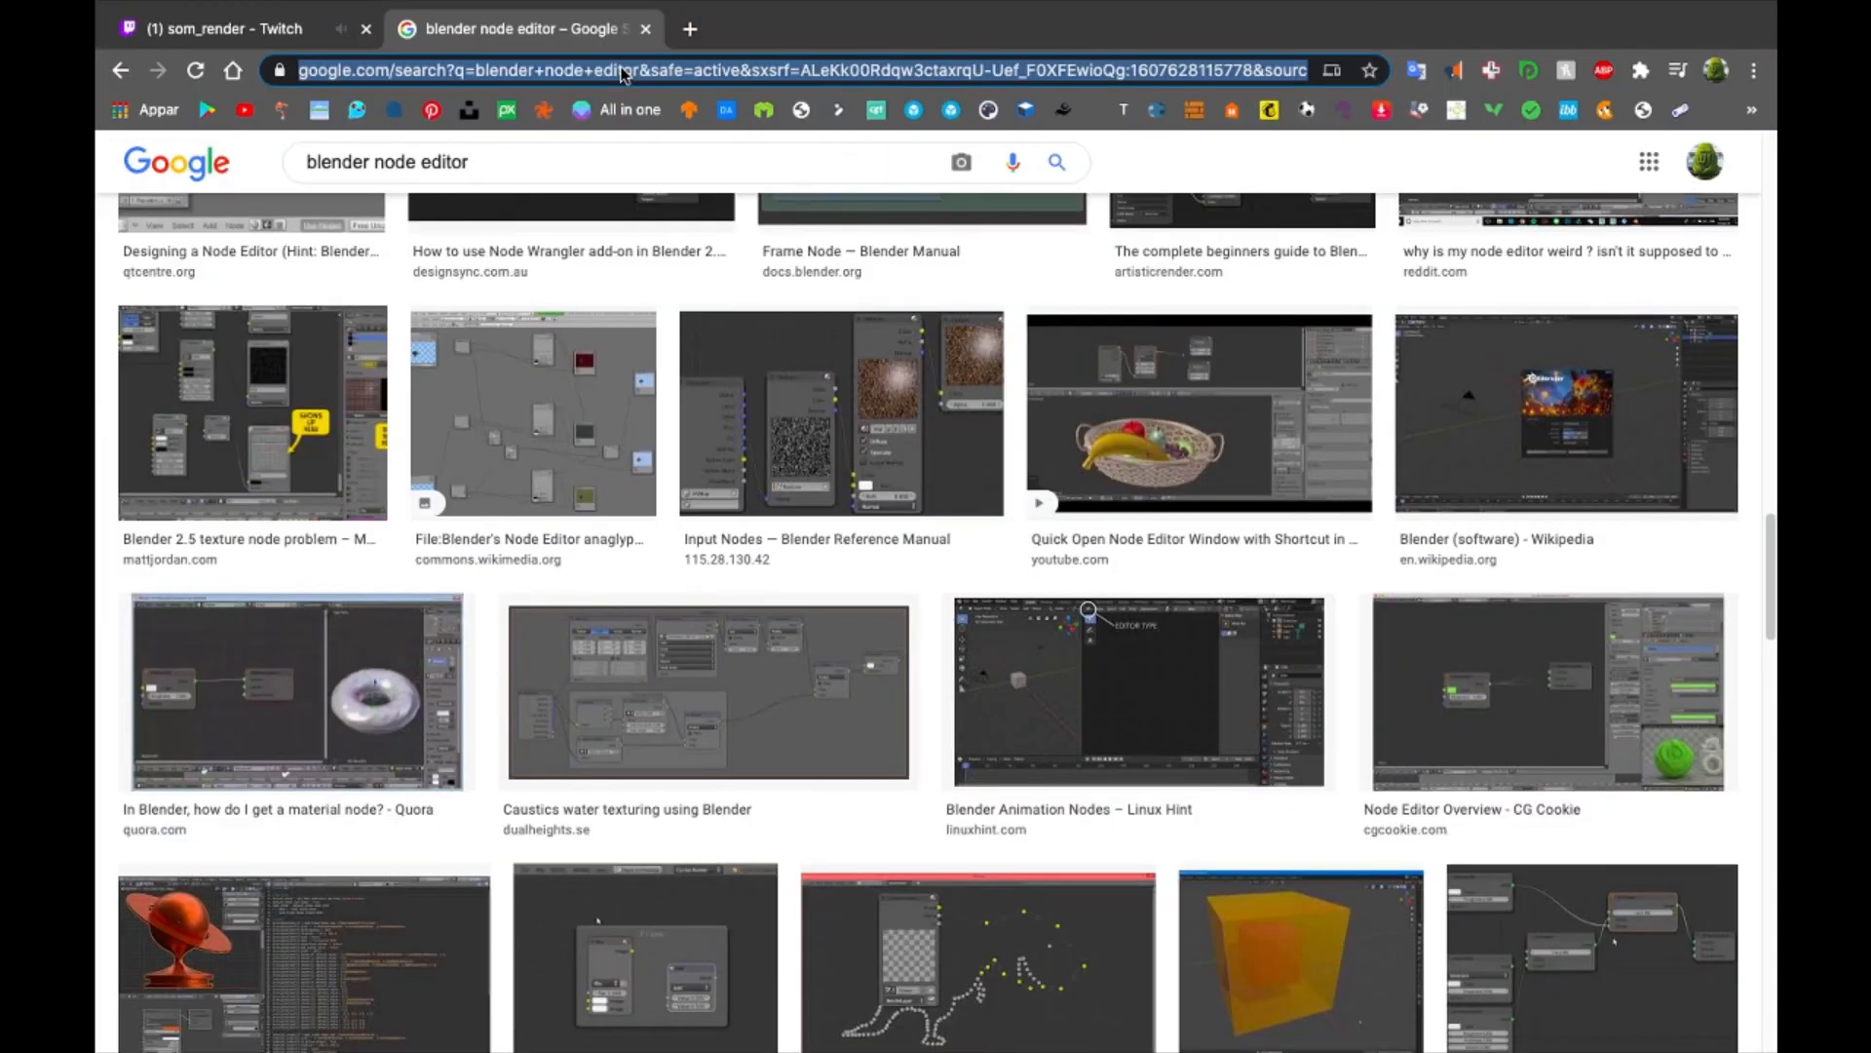
- Switch to Chrome and close the Blender node editor search tab
{"action": "type", "text": "dr"}
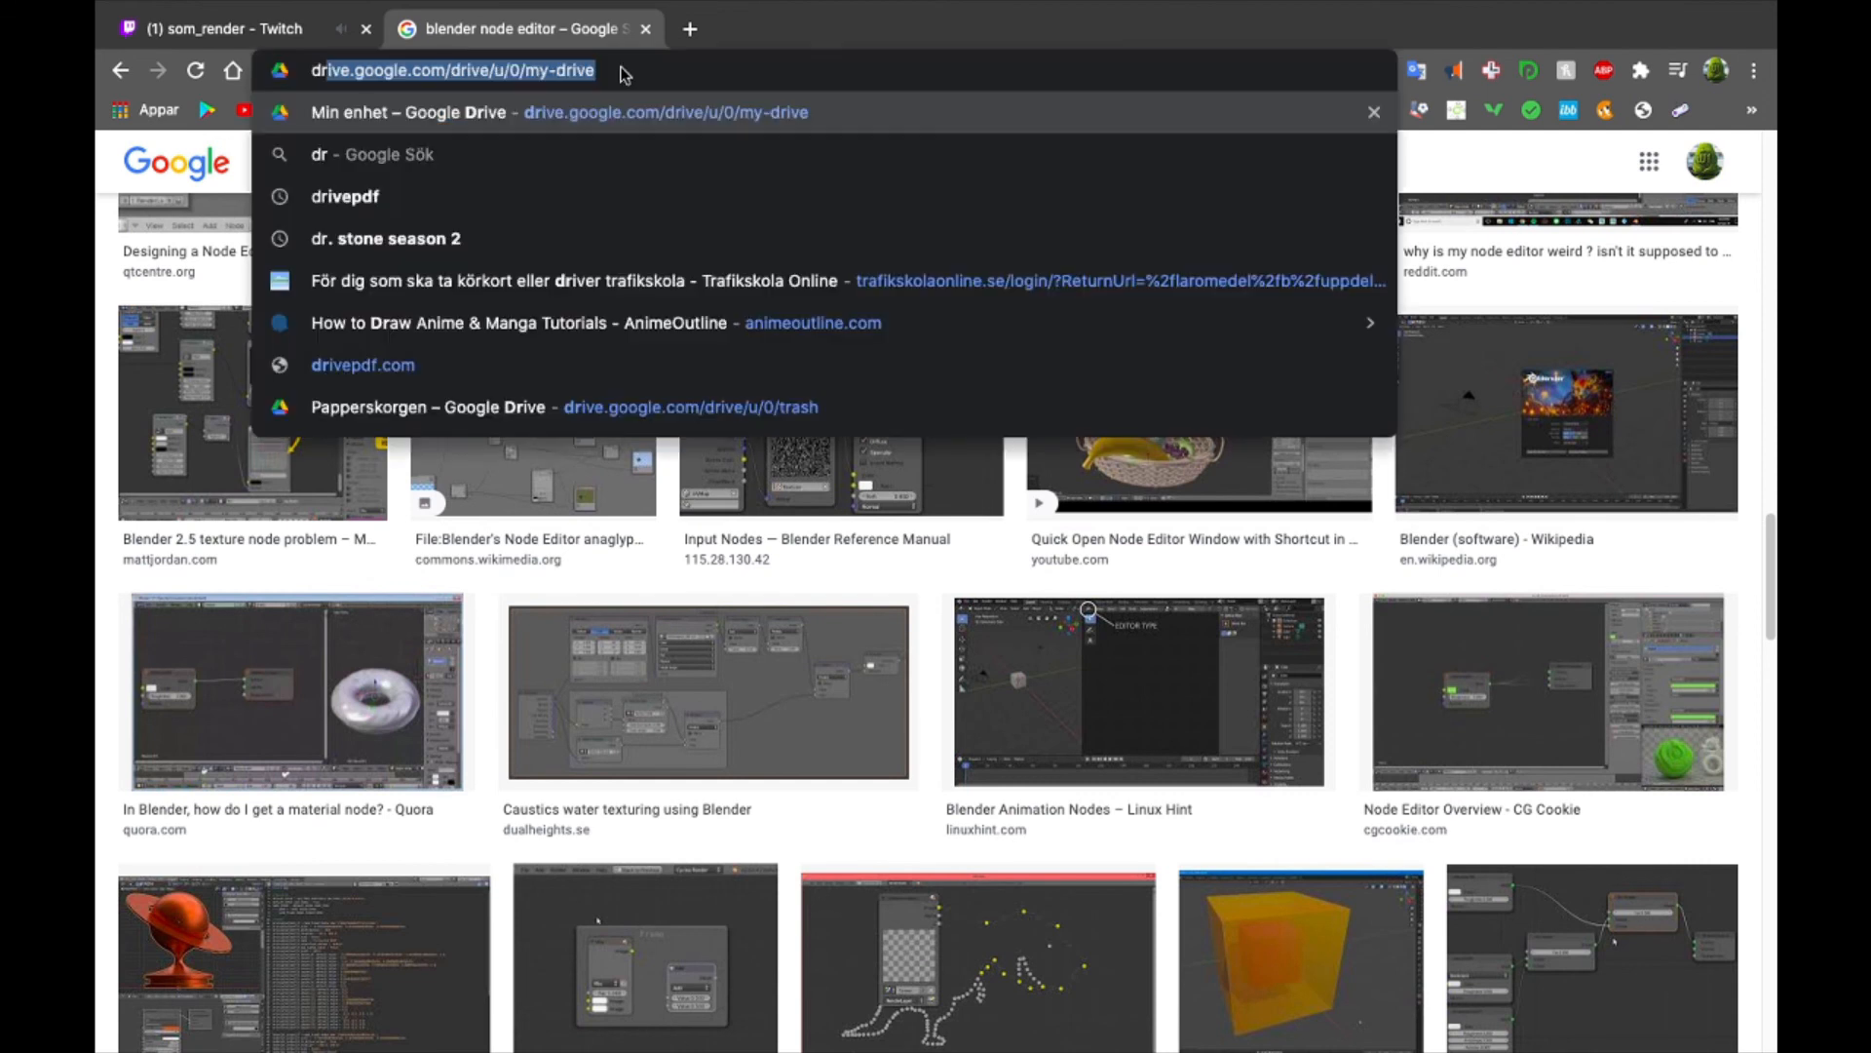
{"action": "key", "text": "super+w"}
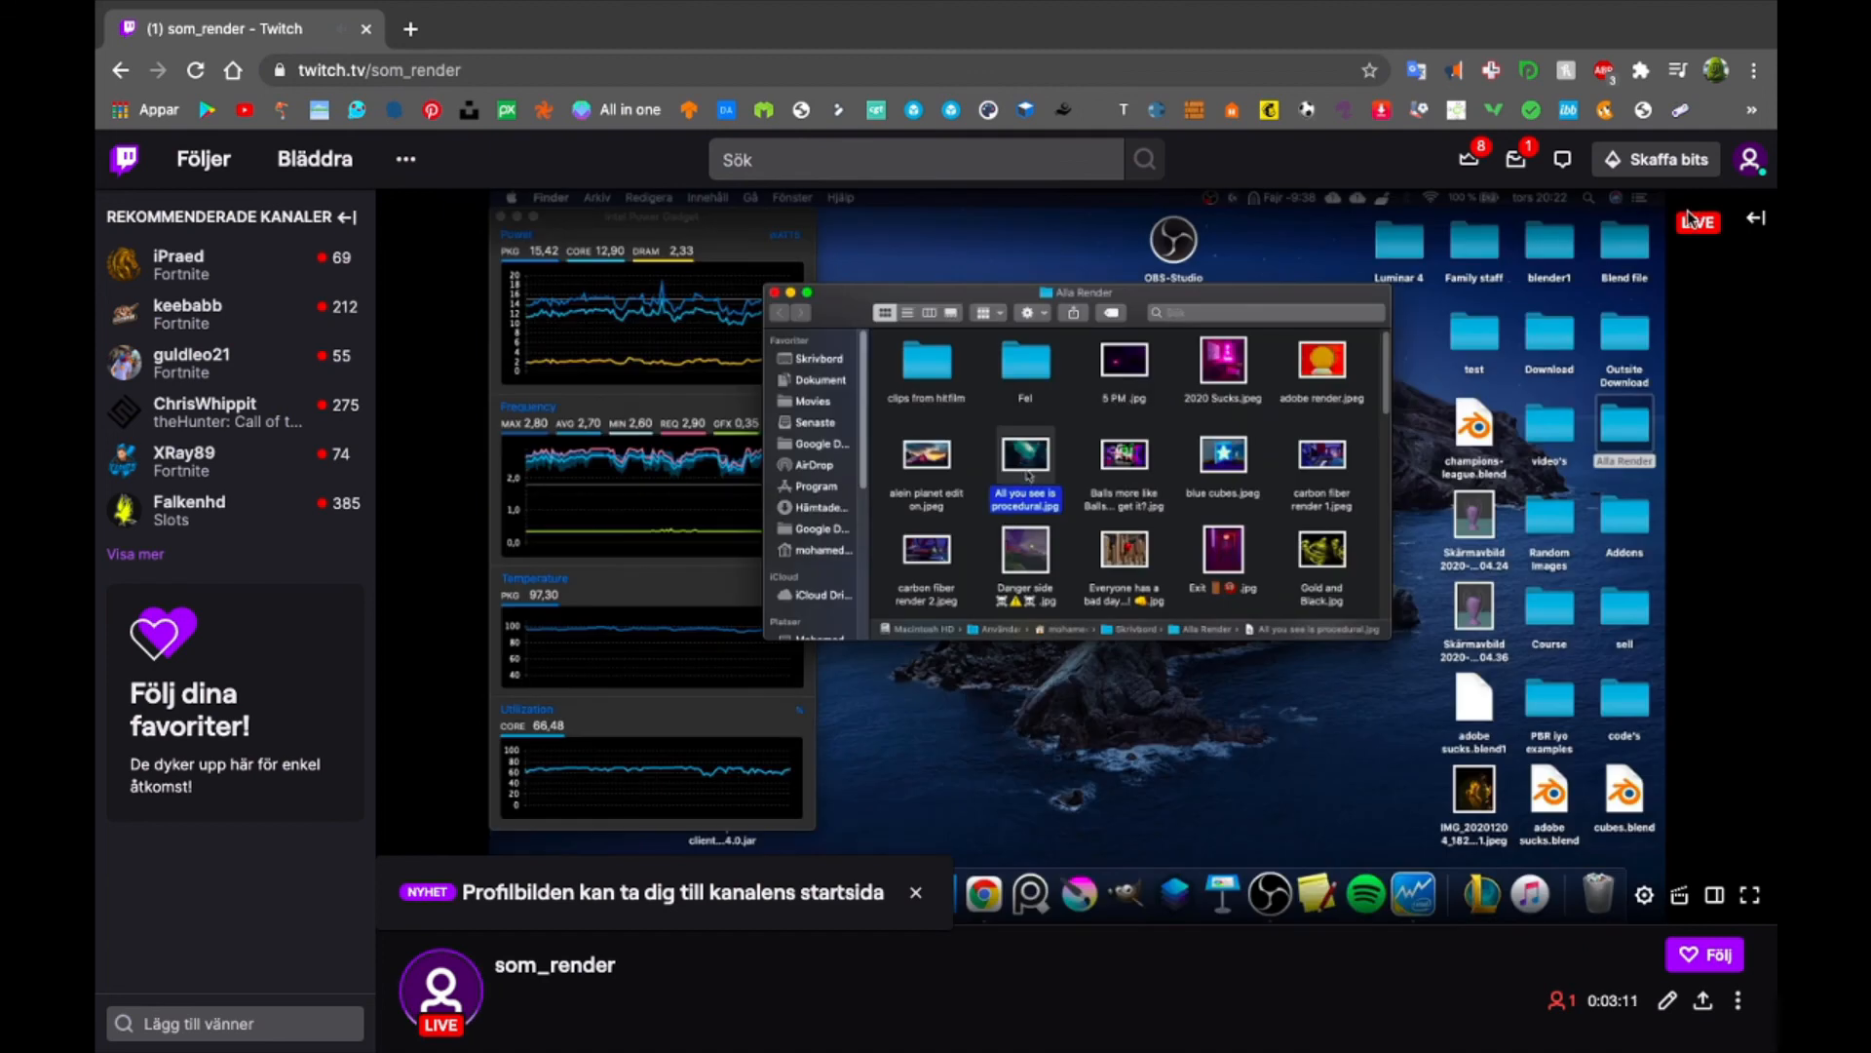
- Check the streaming status in OBS and the live stream on Twitch, and return to the desktop
{"action": "key", "text": "ctrl+Left"}
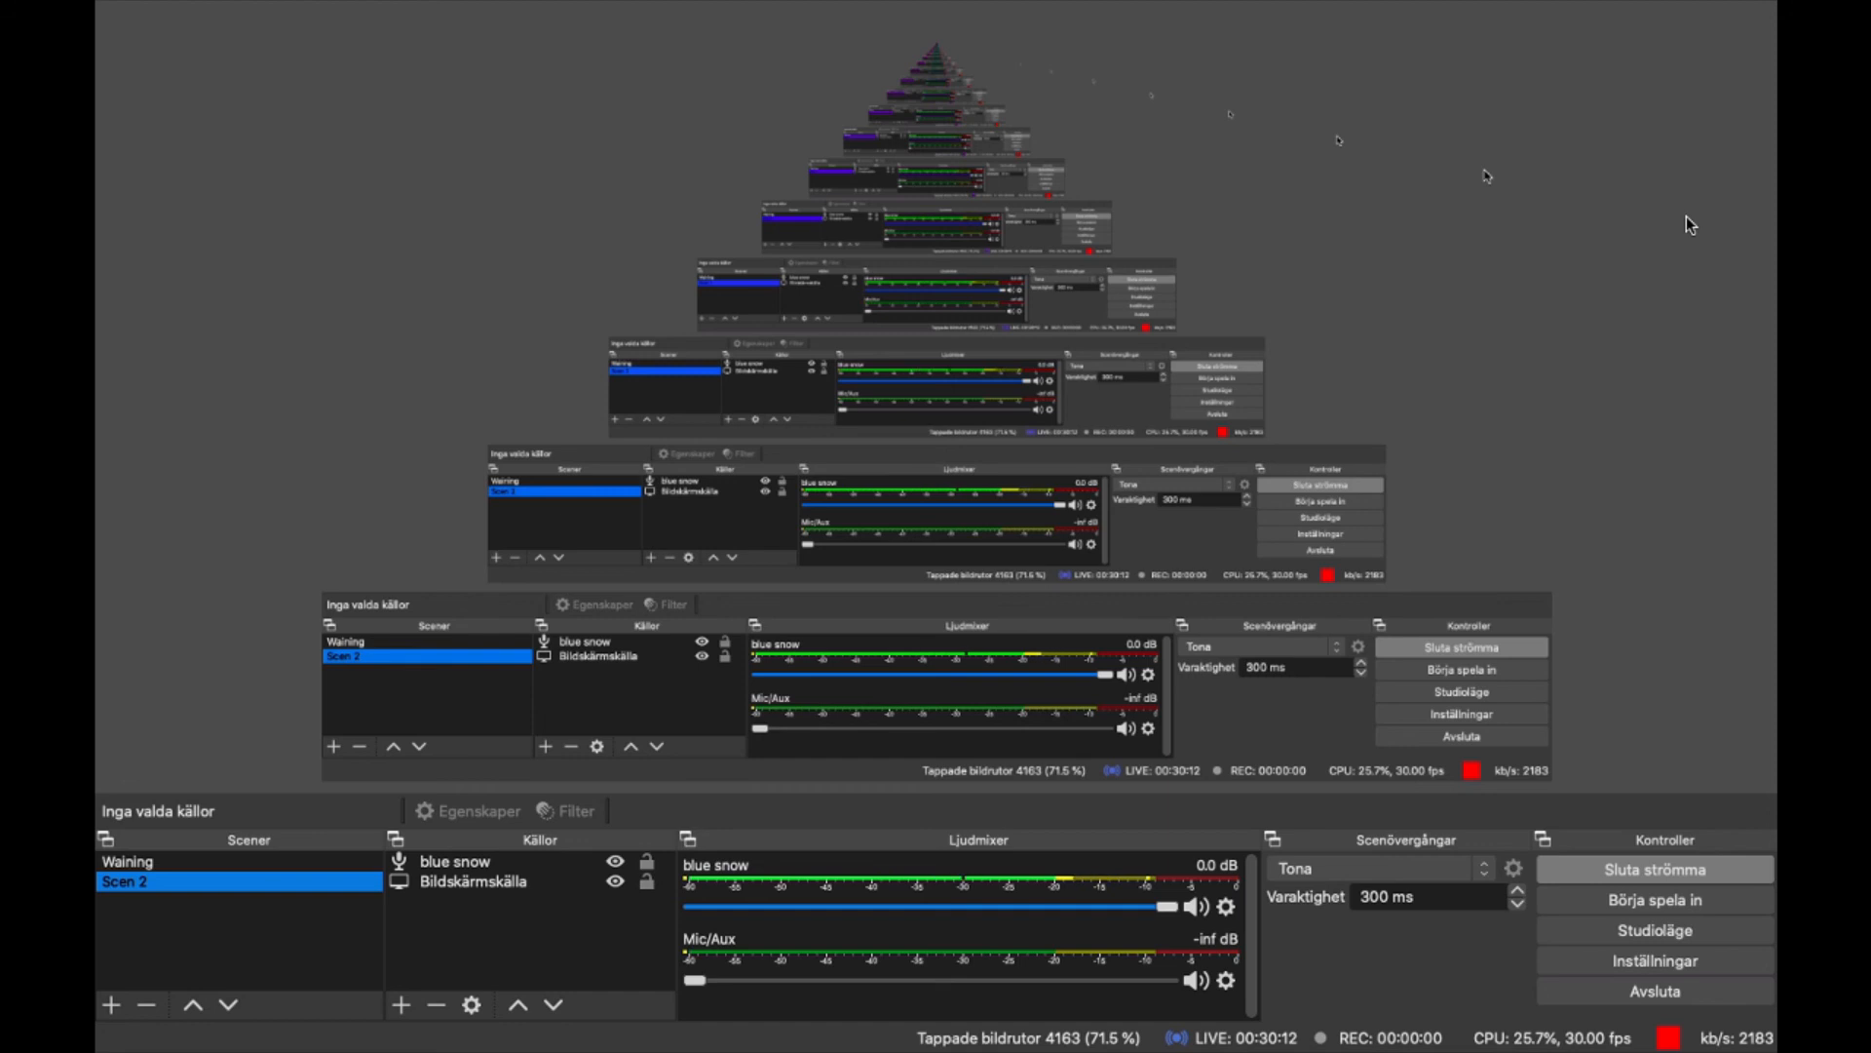
{"action": "key", "text": "ctrl+Right"}
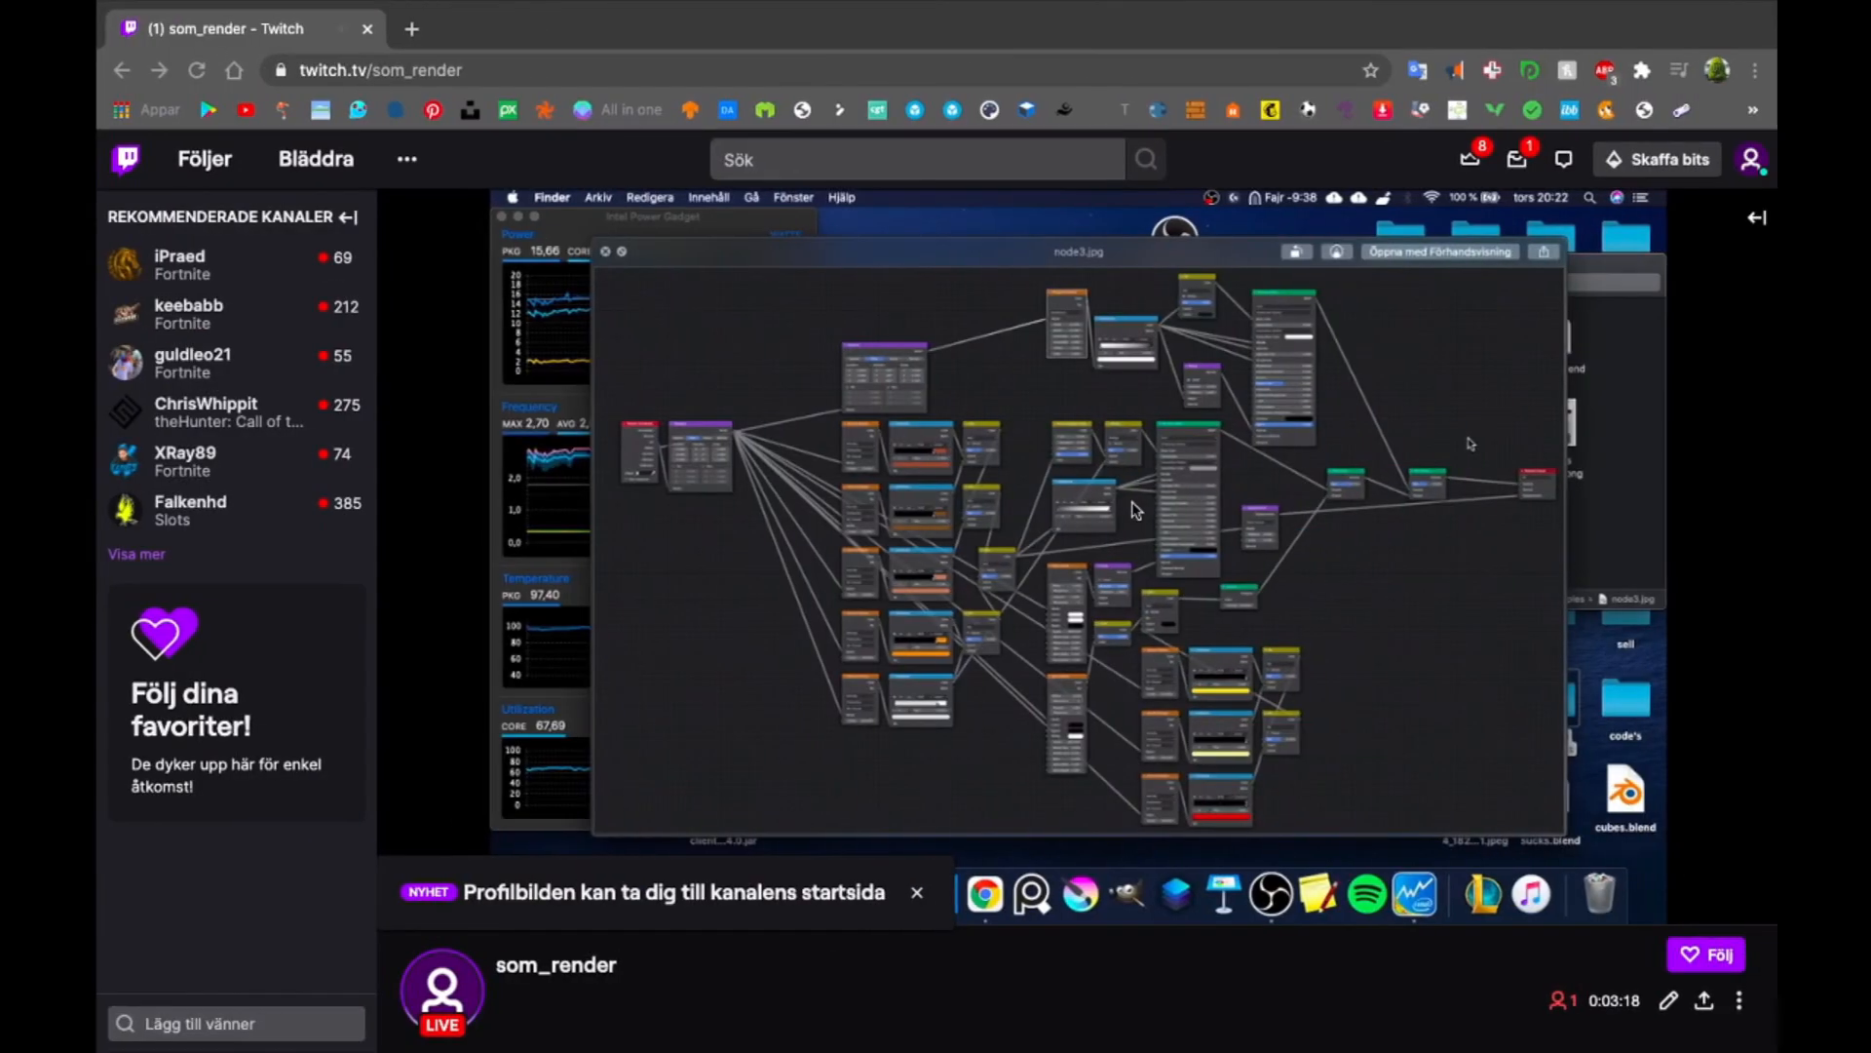
{"action": "key", "text": "ctrl+Left"}
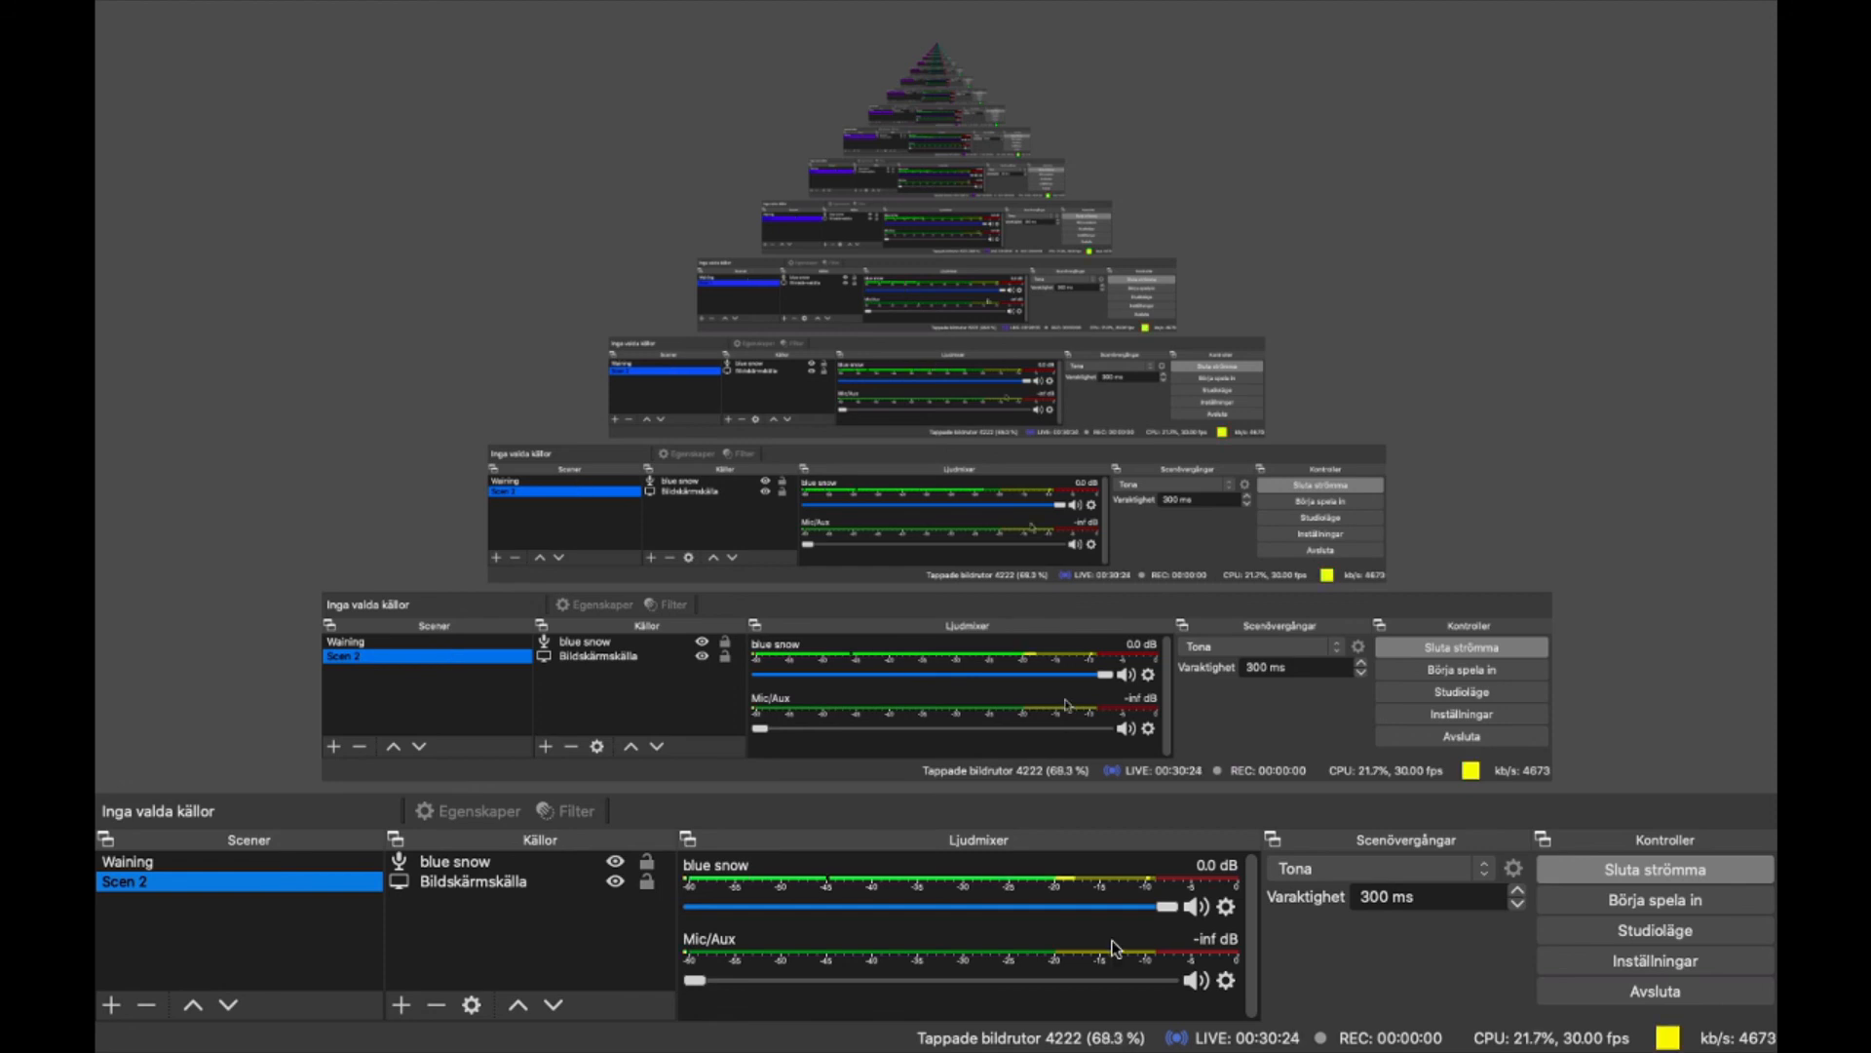
{"action": "key", "text": "ctrl+Left"}
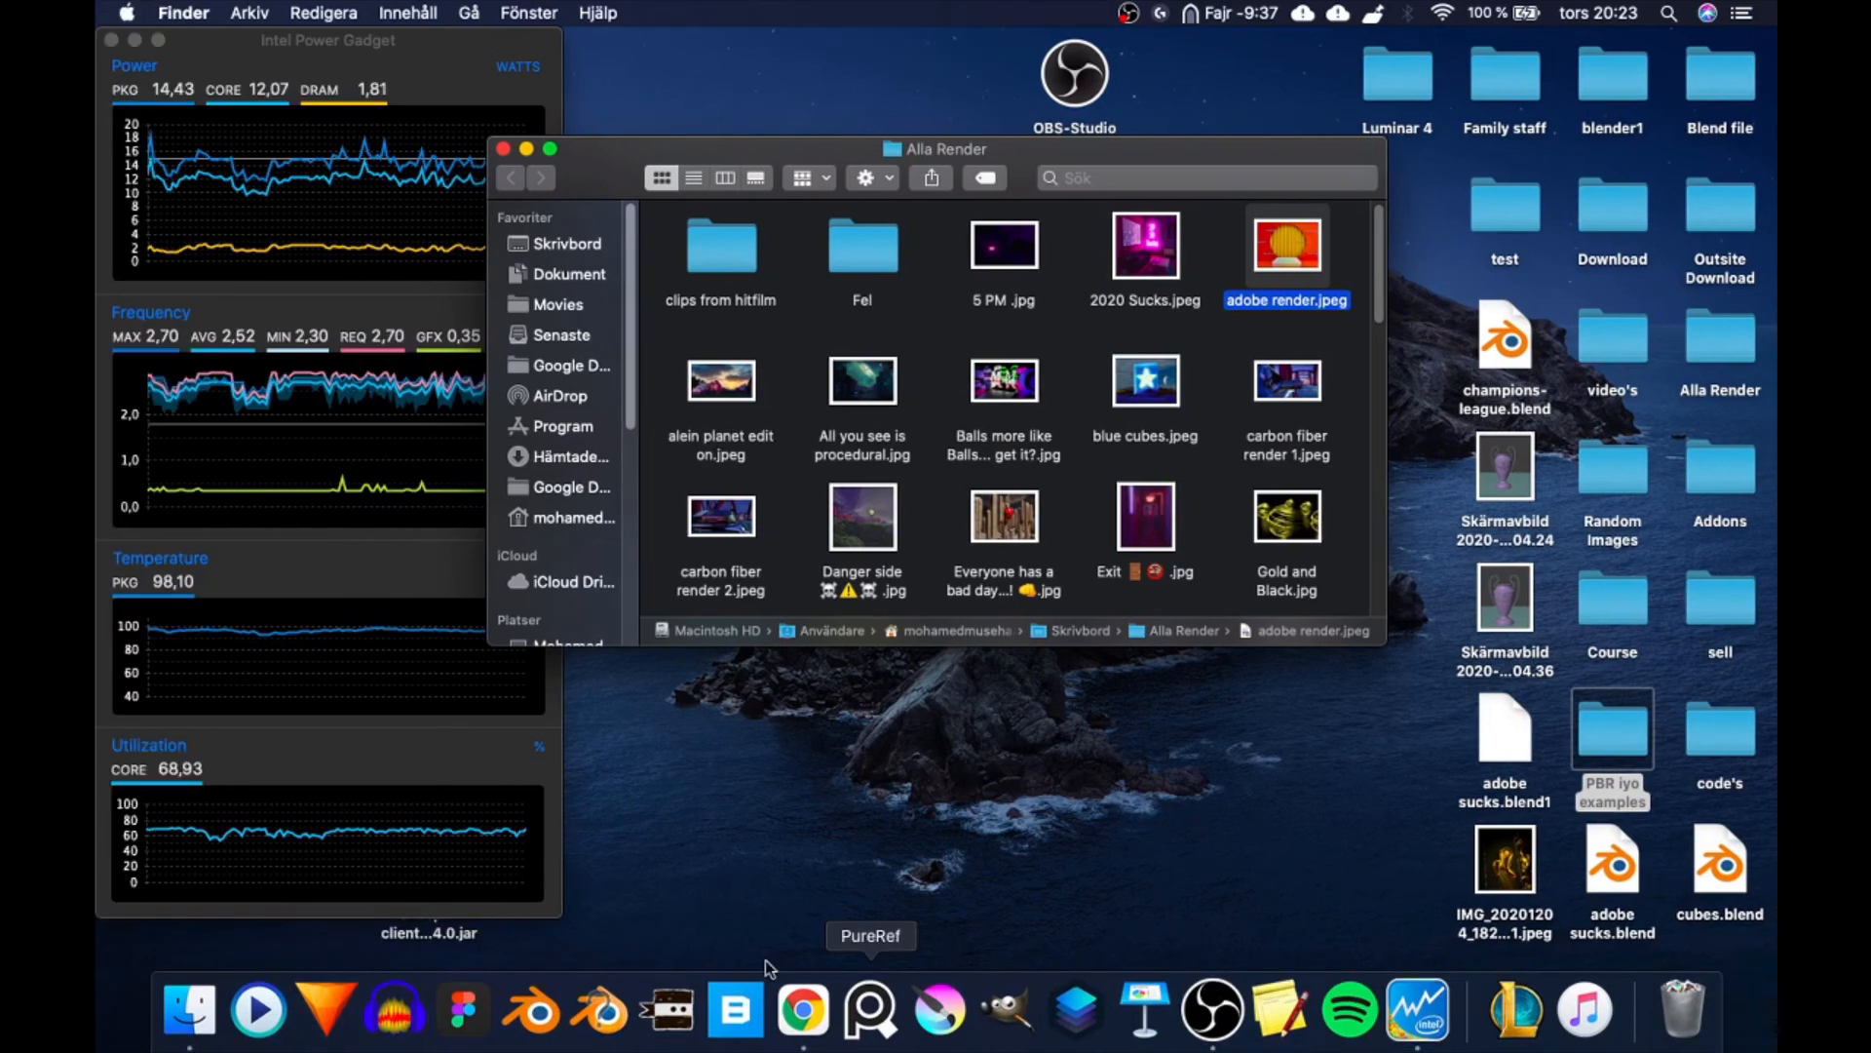
- Browse the pages of installed applications in Launchpad and return to the desktop
{"action": "key", "text": "F4"}
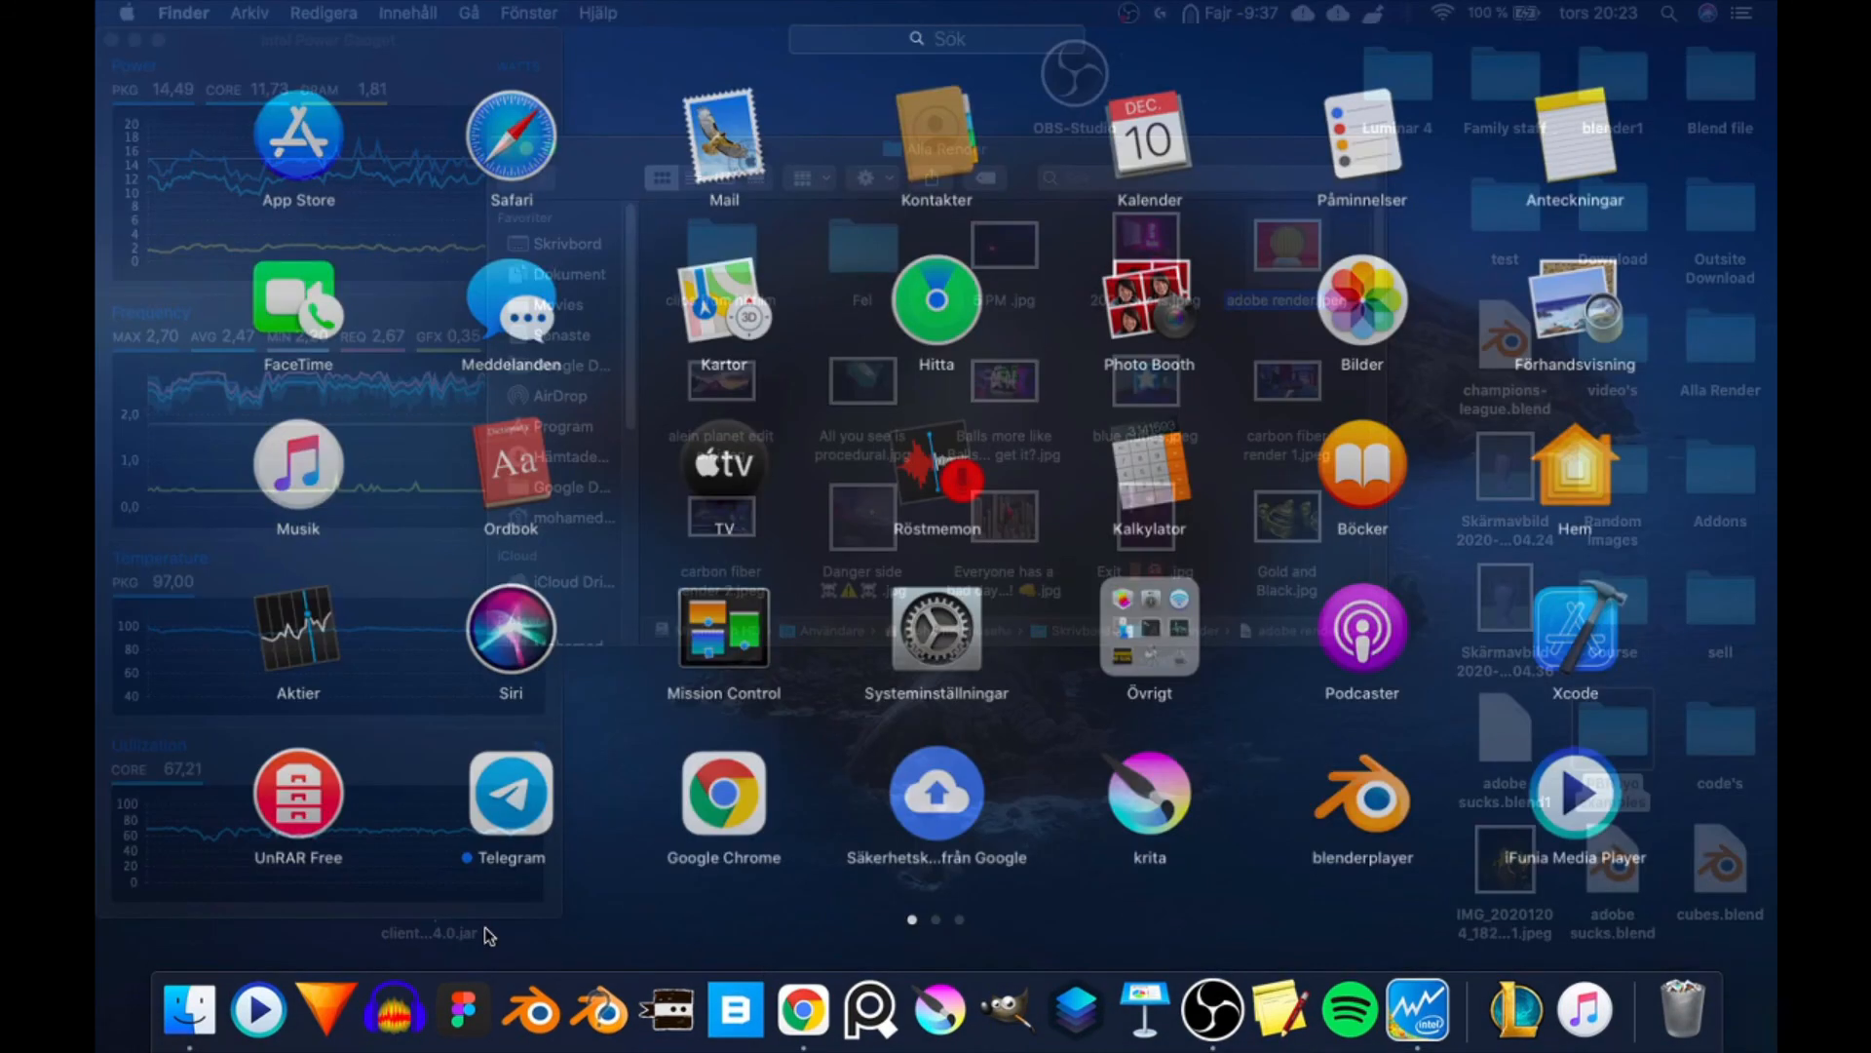
{"action": "scroll", "coordinate": [797, 713], "scroll_direction": "right", "scroll_amount": 5}
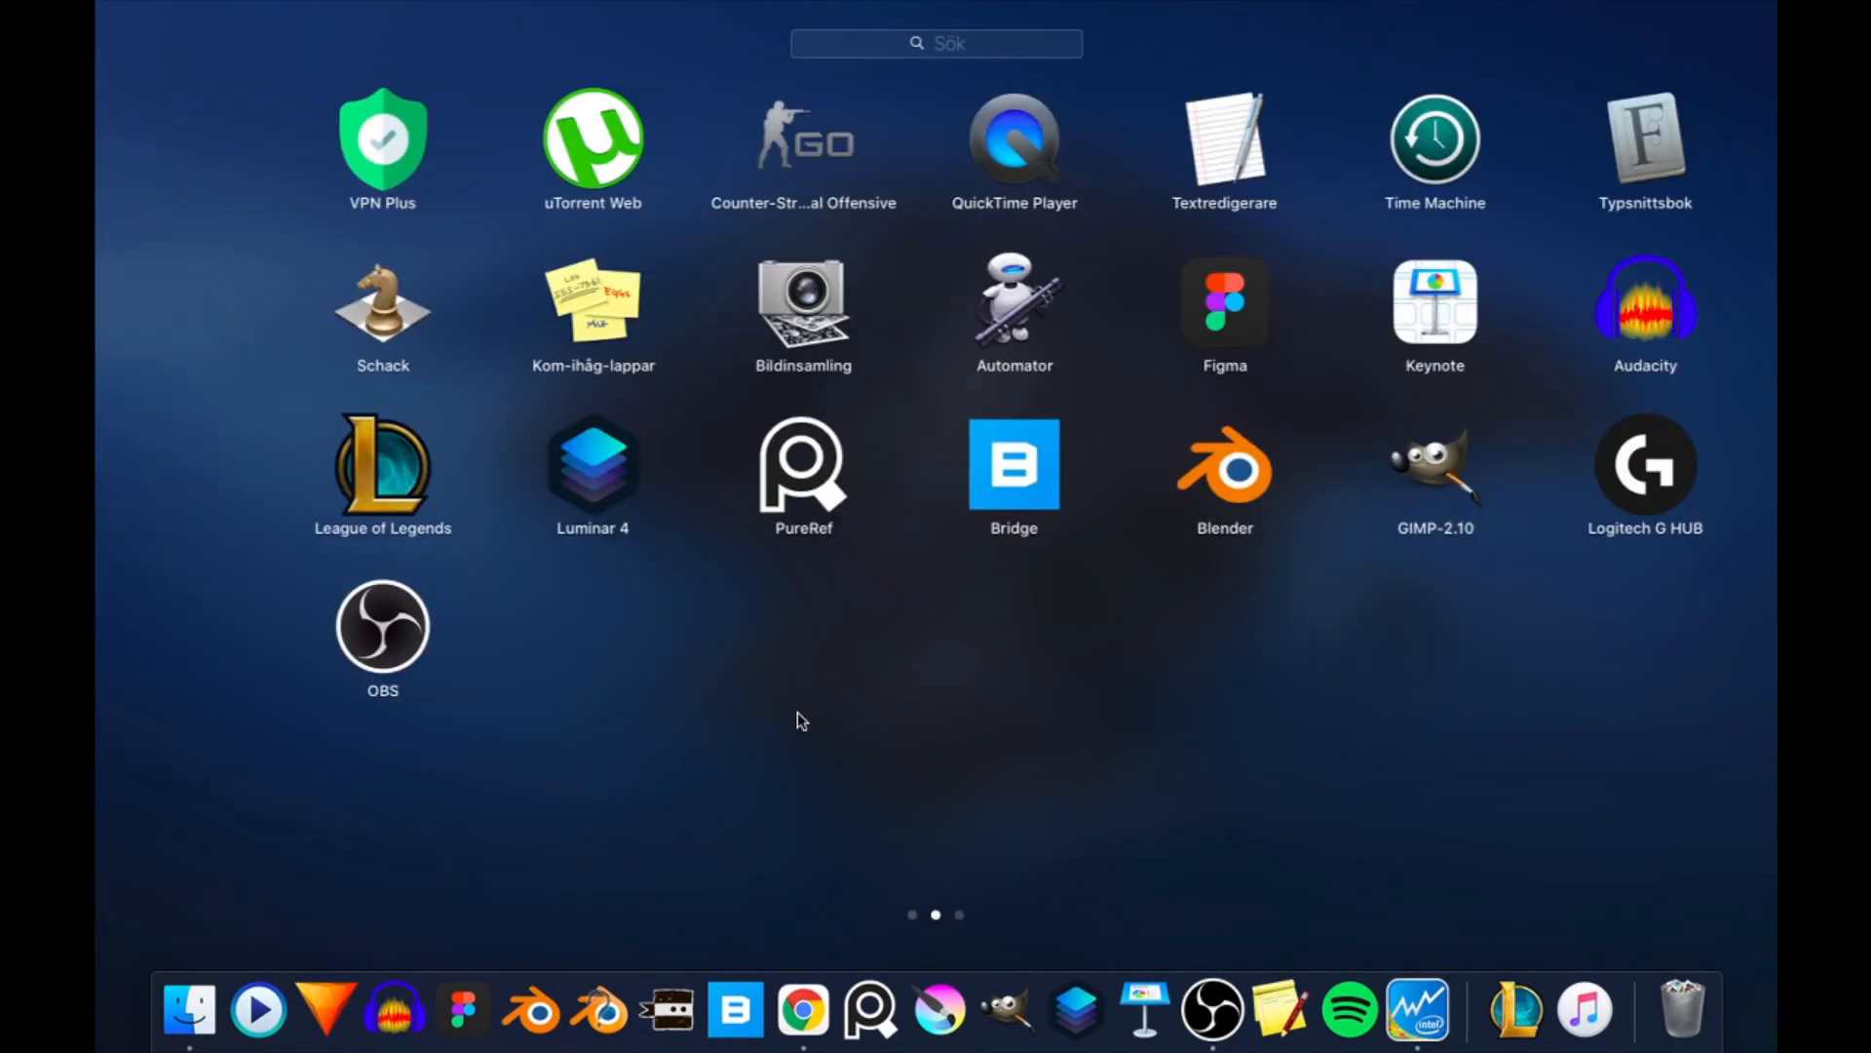
{"action": "scroll", "coordinate": [798, 713], "scroll_direction": "right", "scroll_amount": 5}
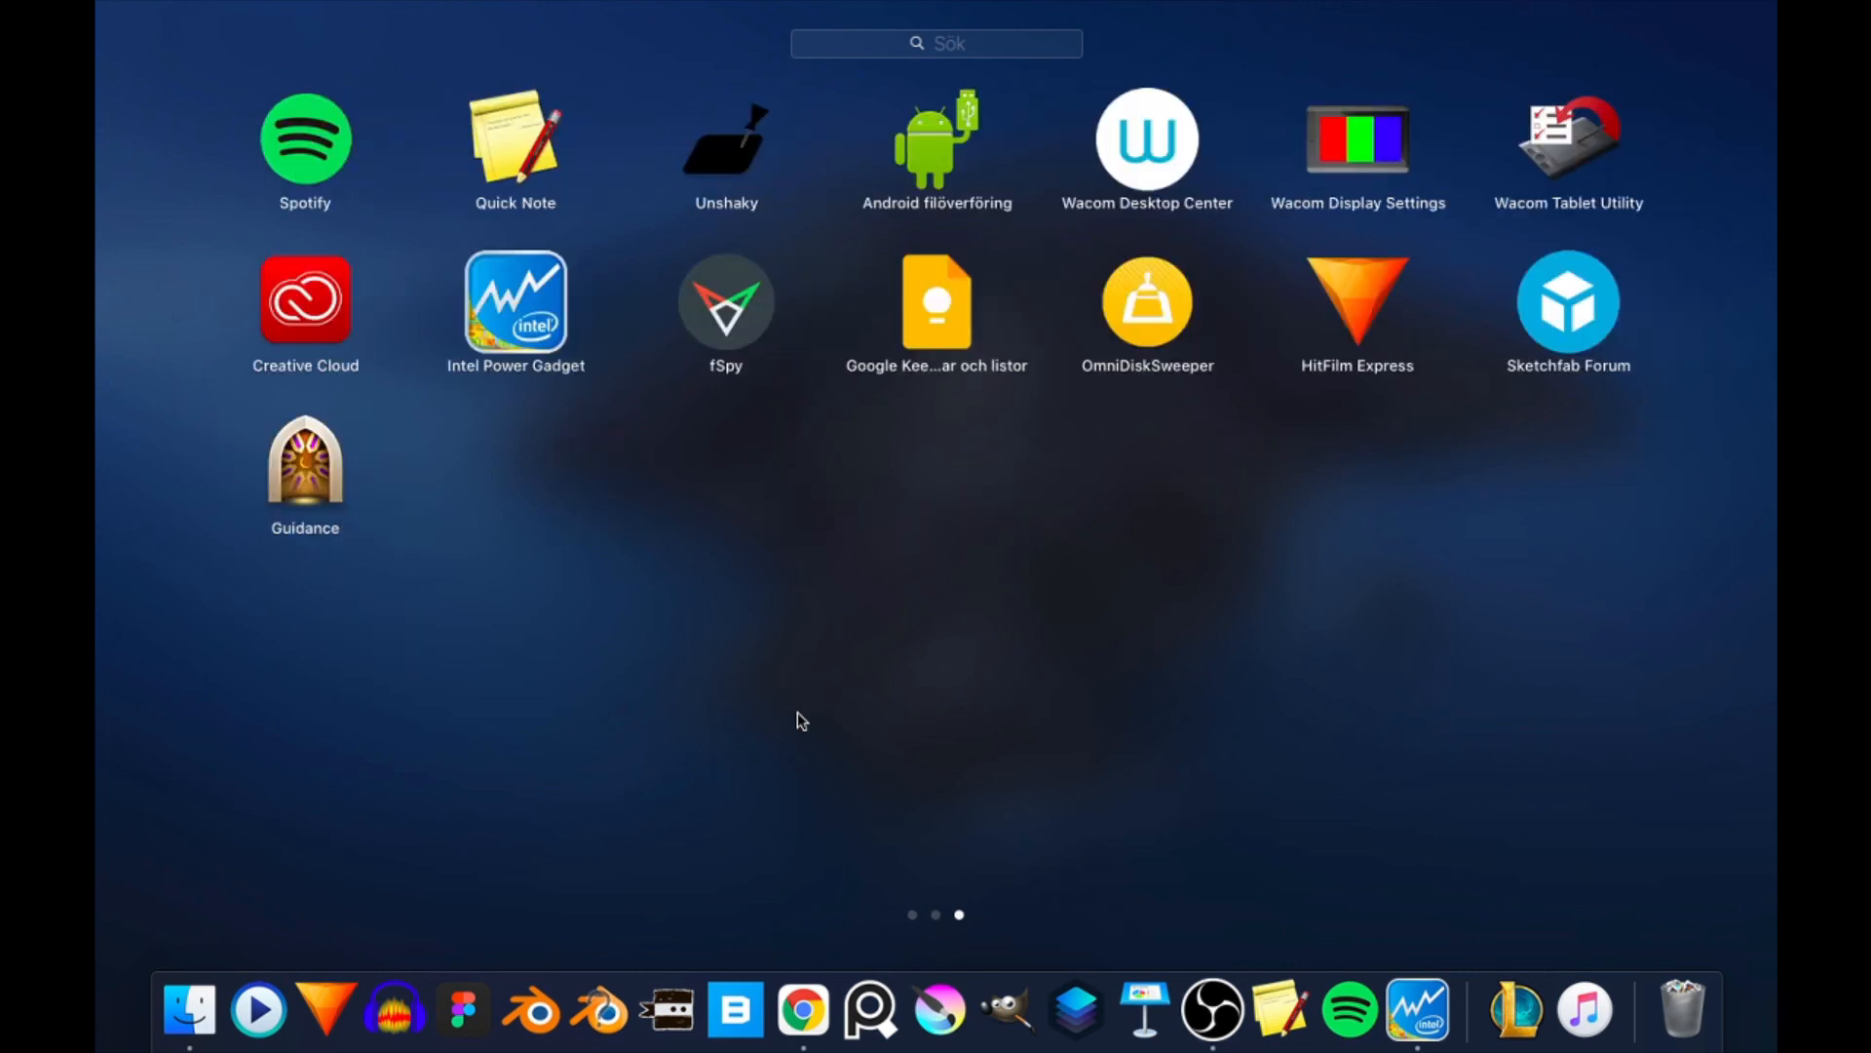
{"action": "scroll", "coordinate": [797, 713], "scroll_direction": "left", "scroll_amount": 5}
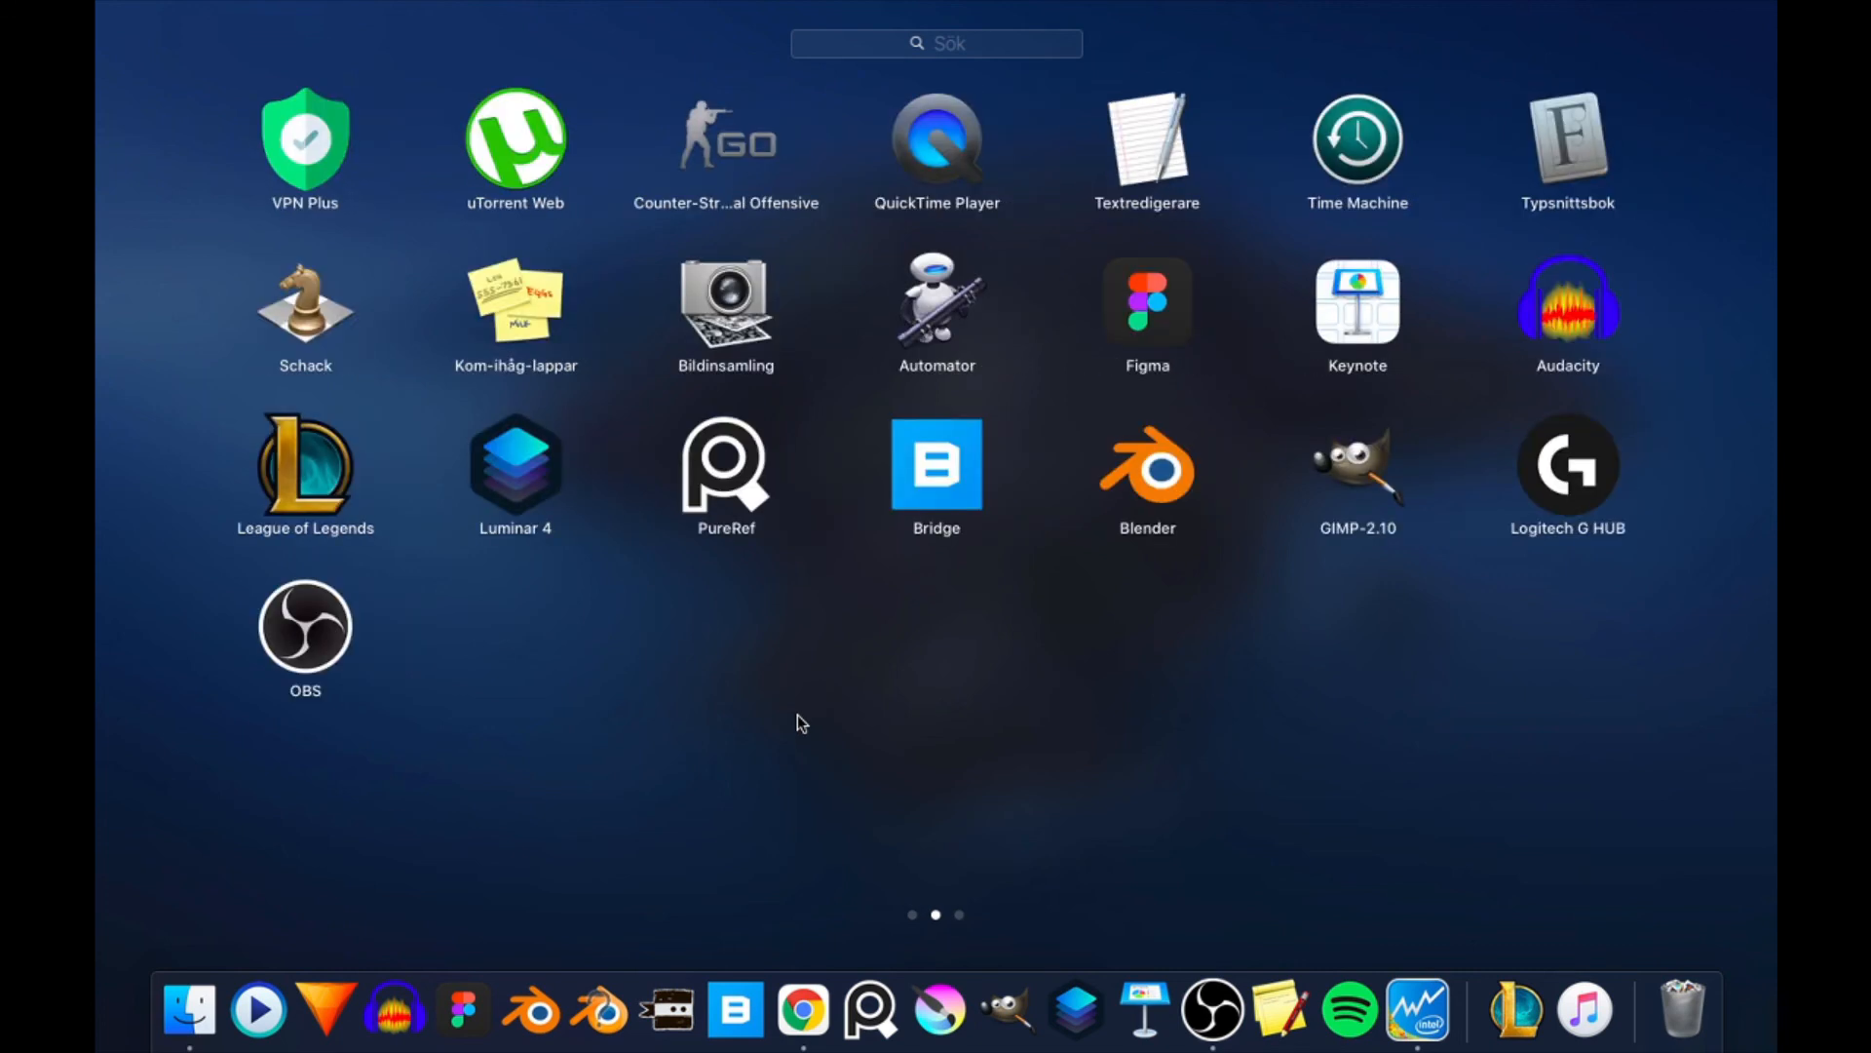
{"action": "left_click", "coordinate": [801, 722]}
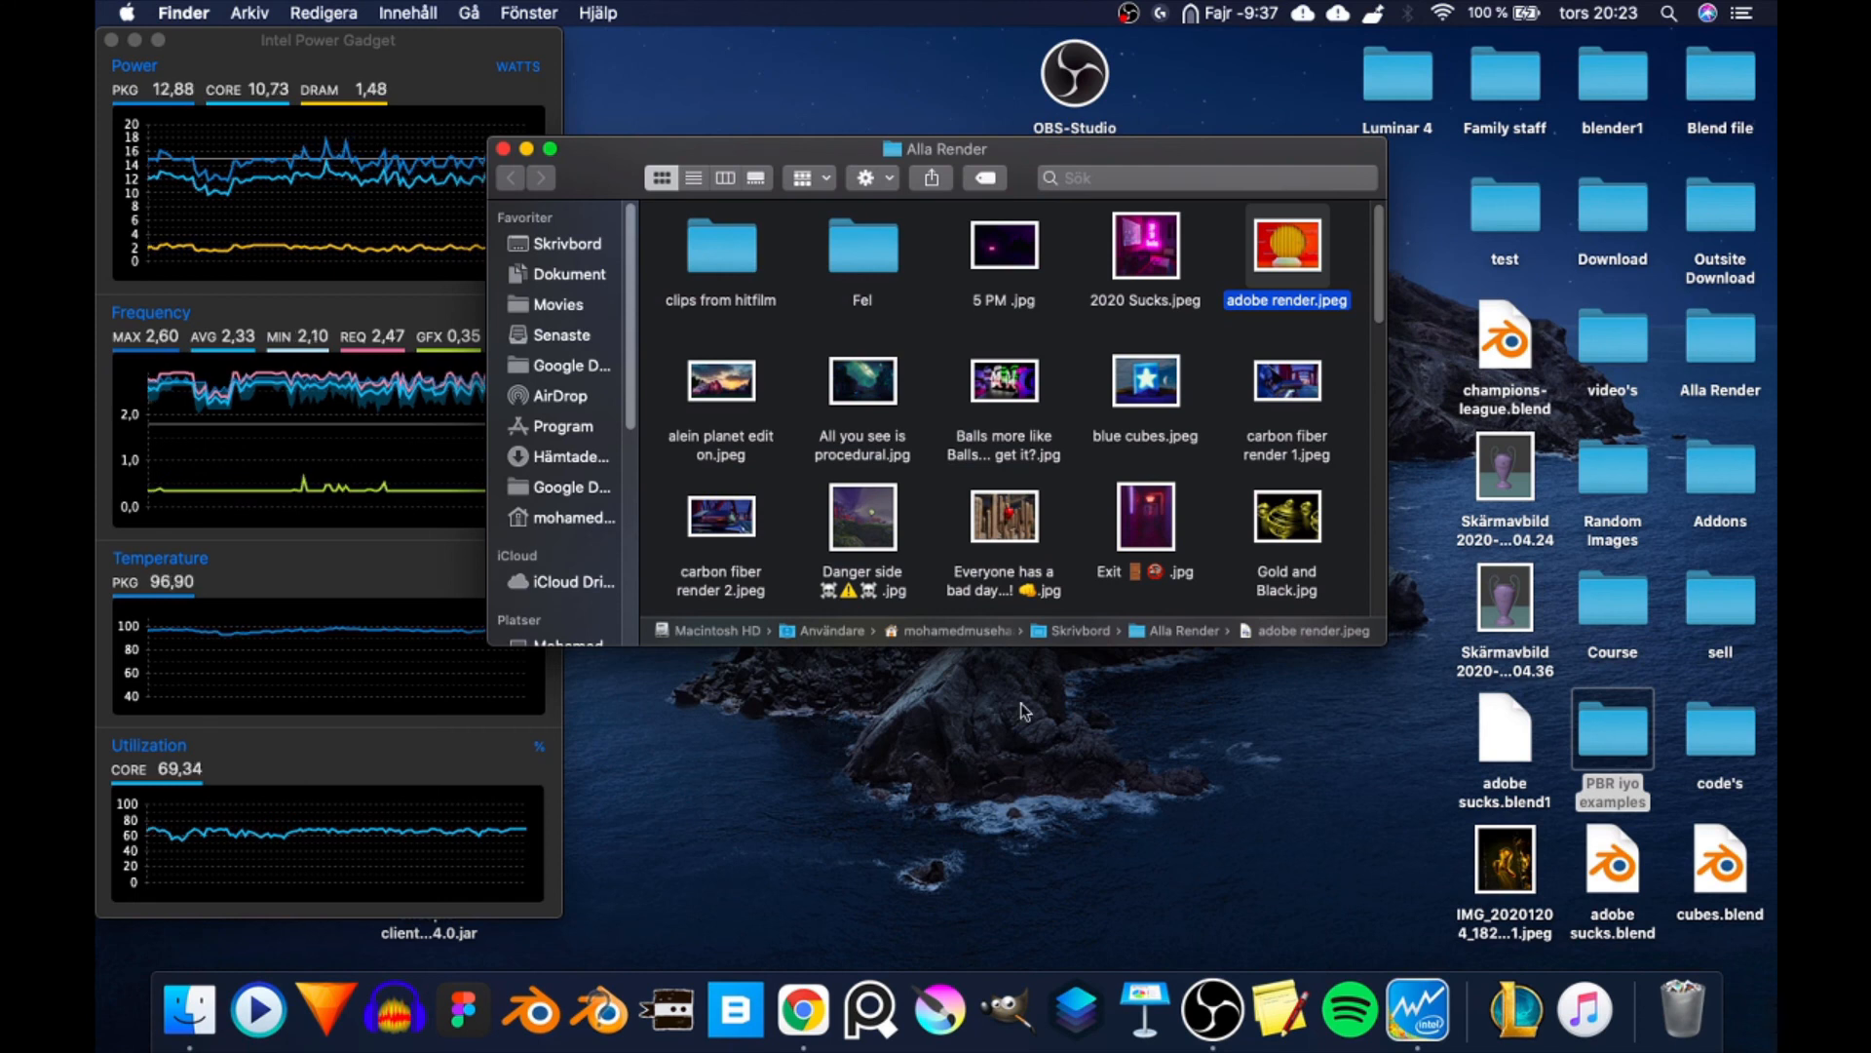
- Switch to OBS to check the streaming status and display the full current date from the system clock
{"action": "key", "text": "ctrl+Right"}
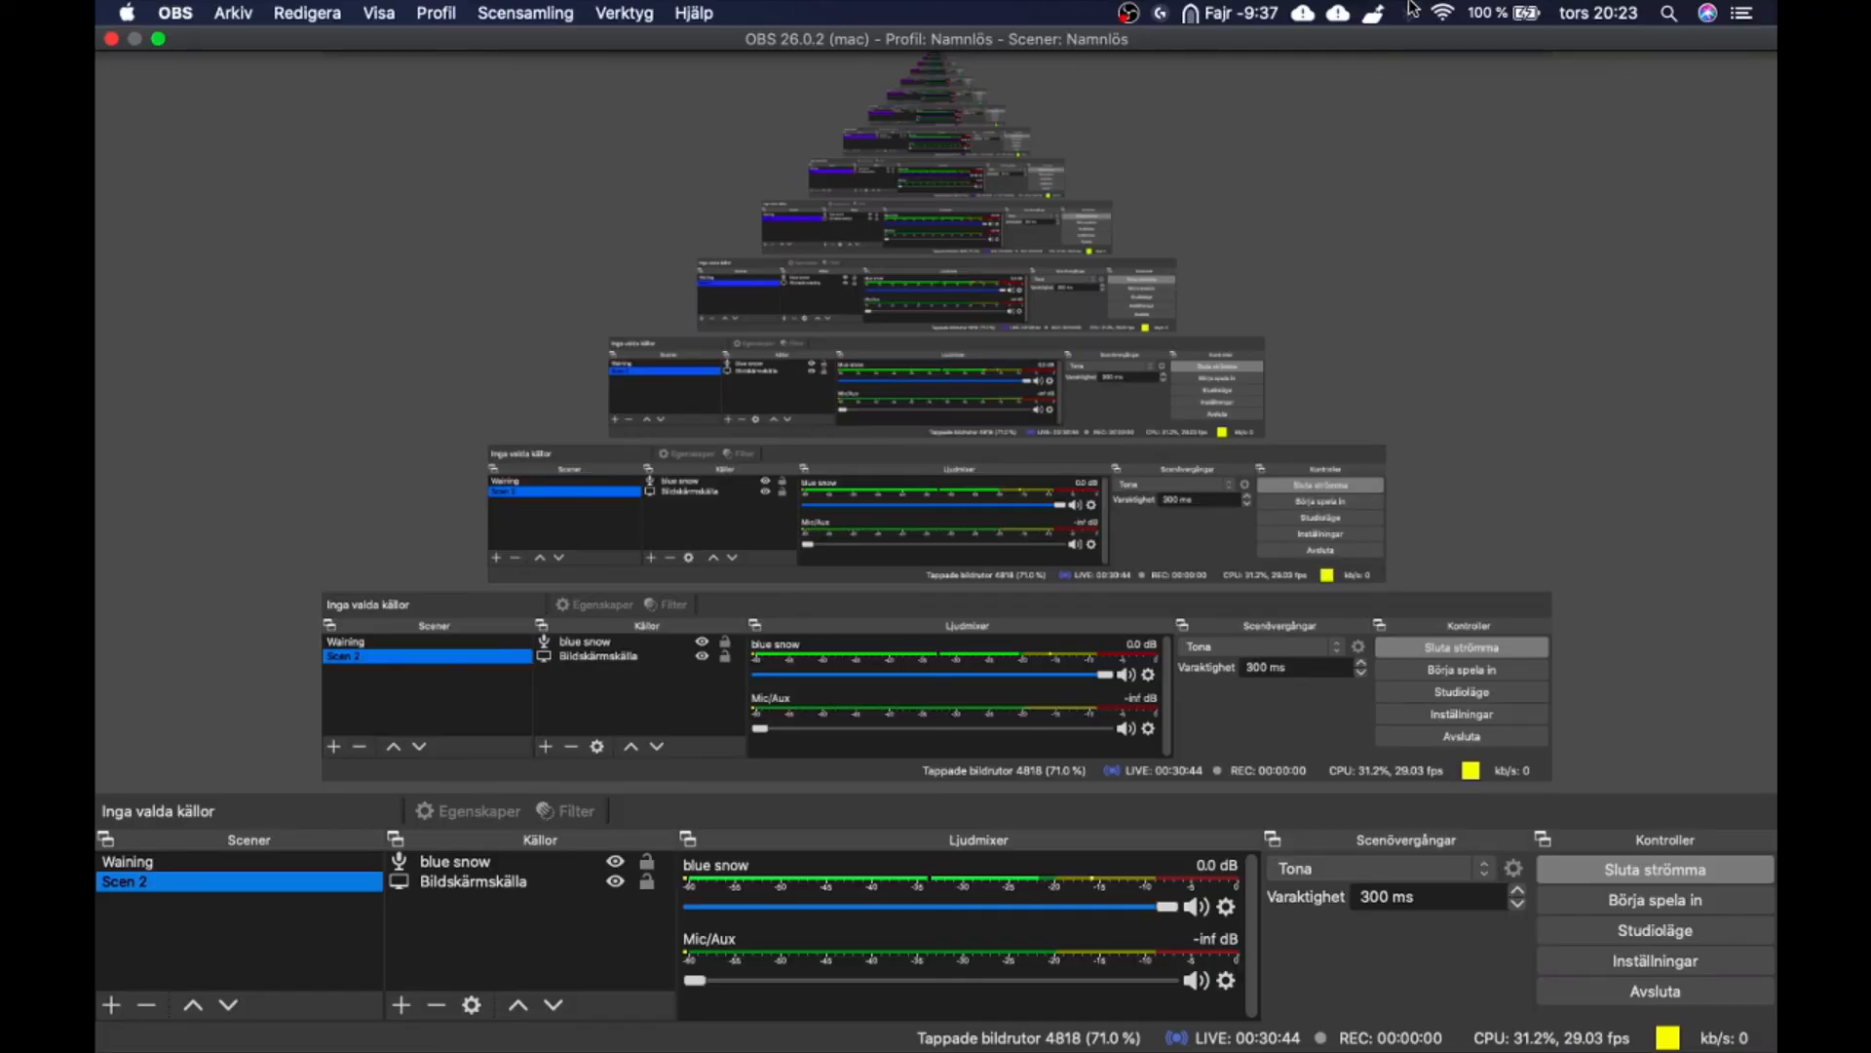
{"action": "left_click", "coordinate": [1598, 12]}
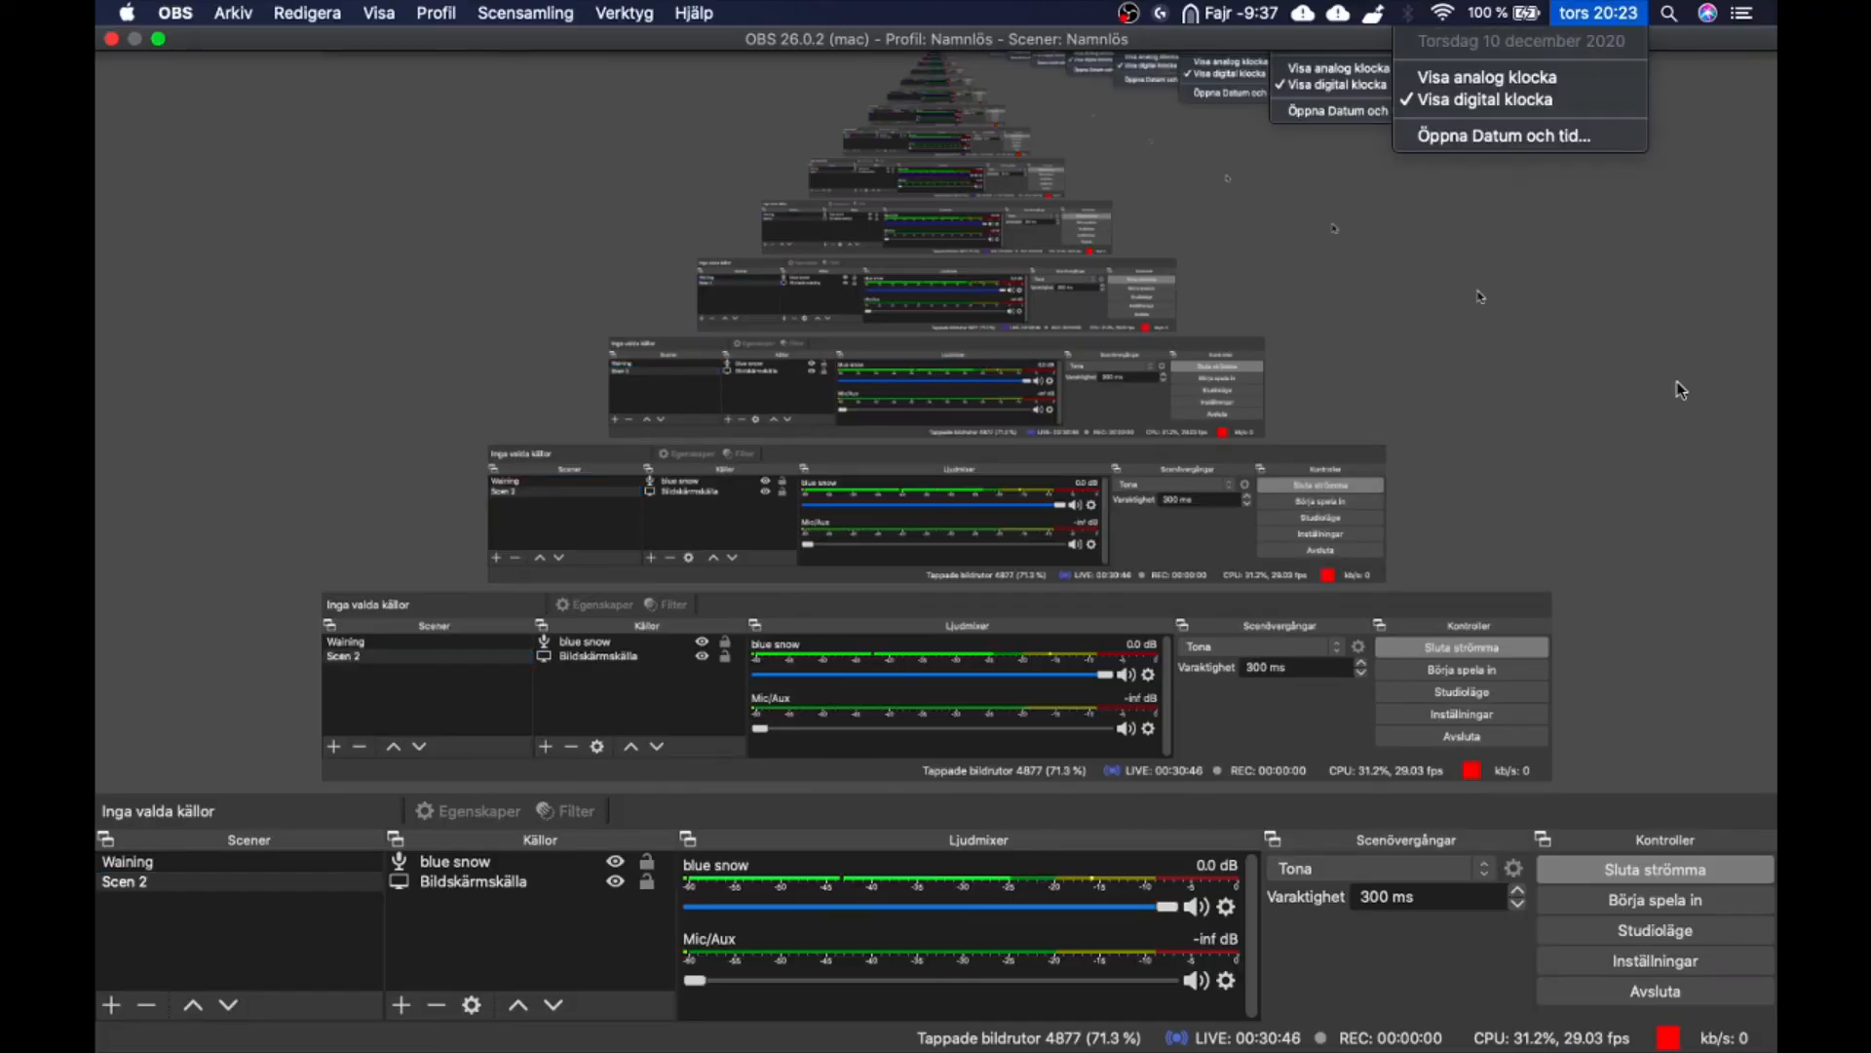